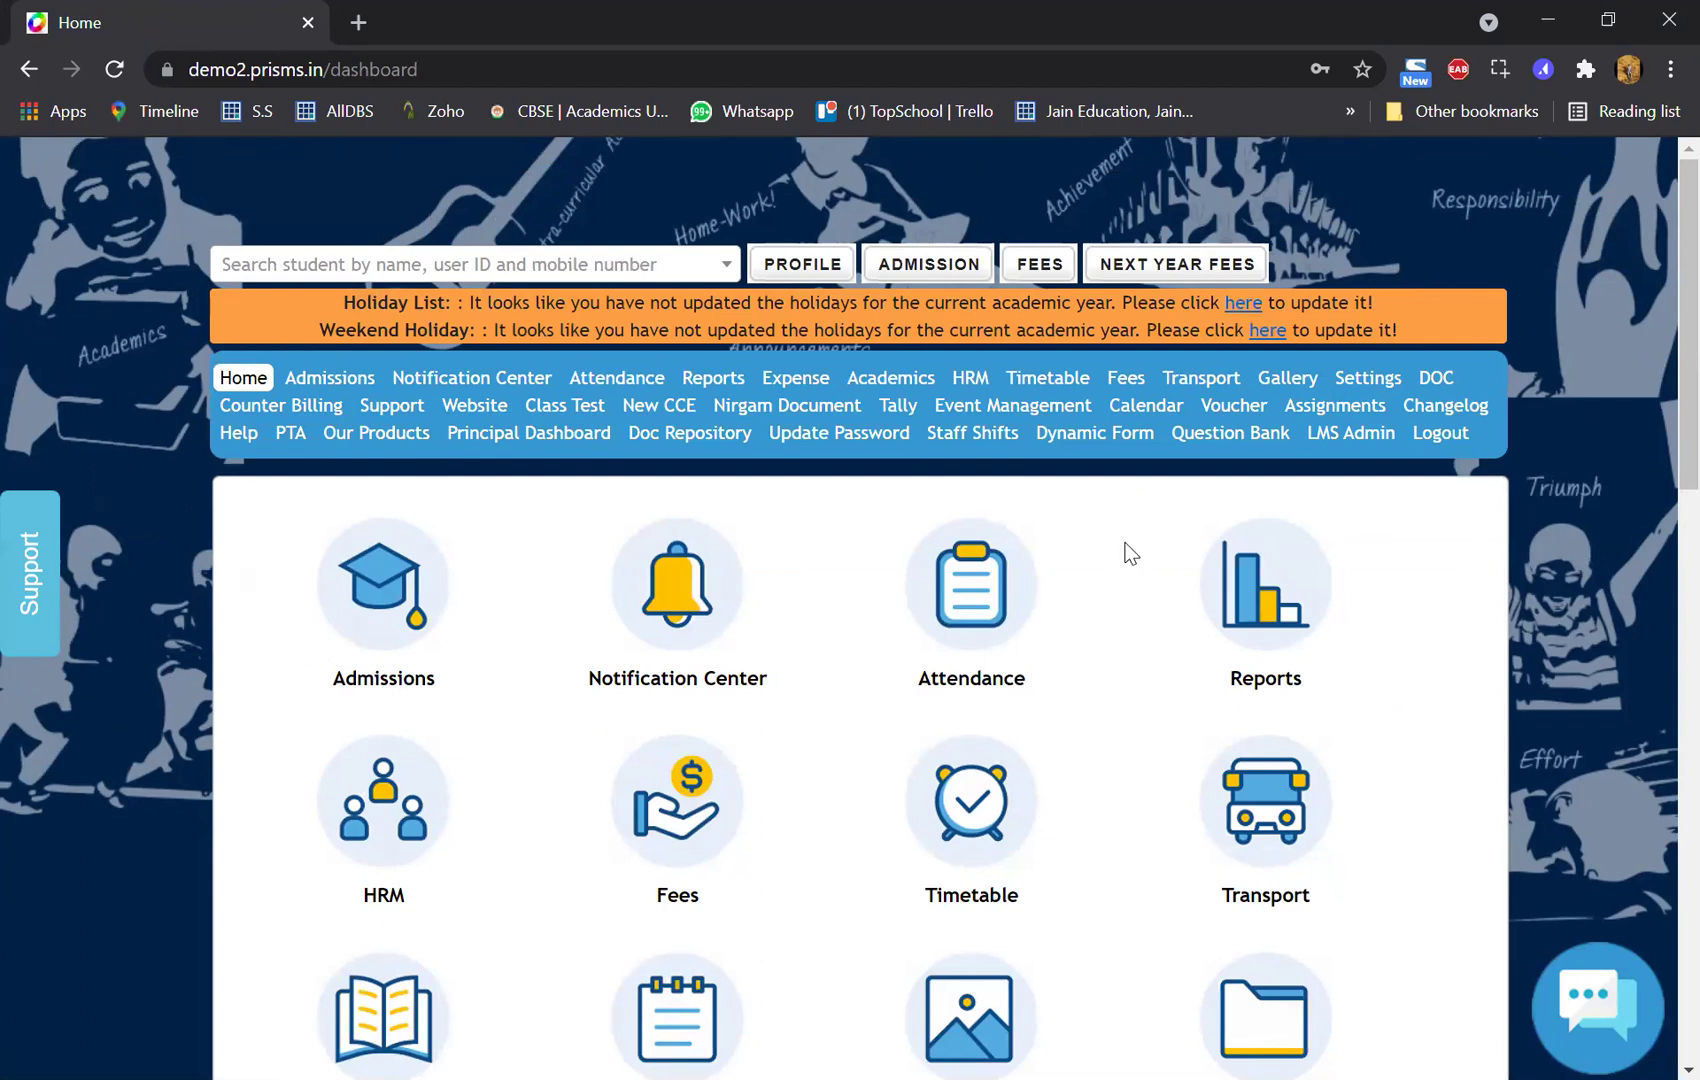
- Open the New ID Card page of the documentation module
click(1441, 388)
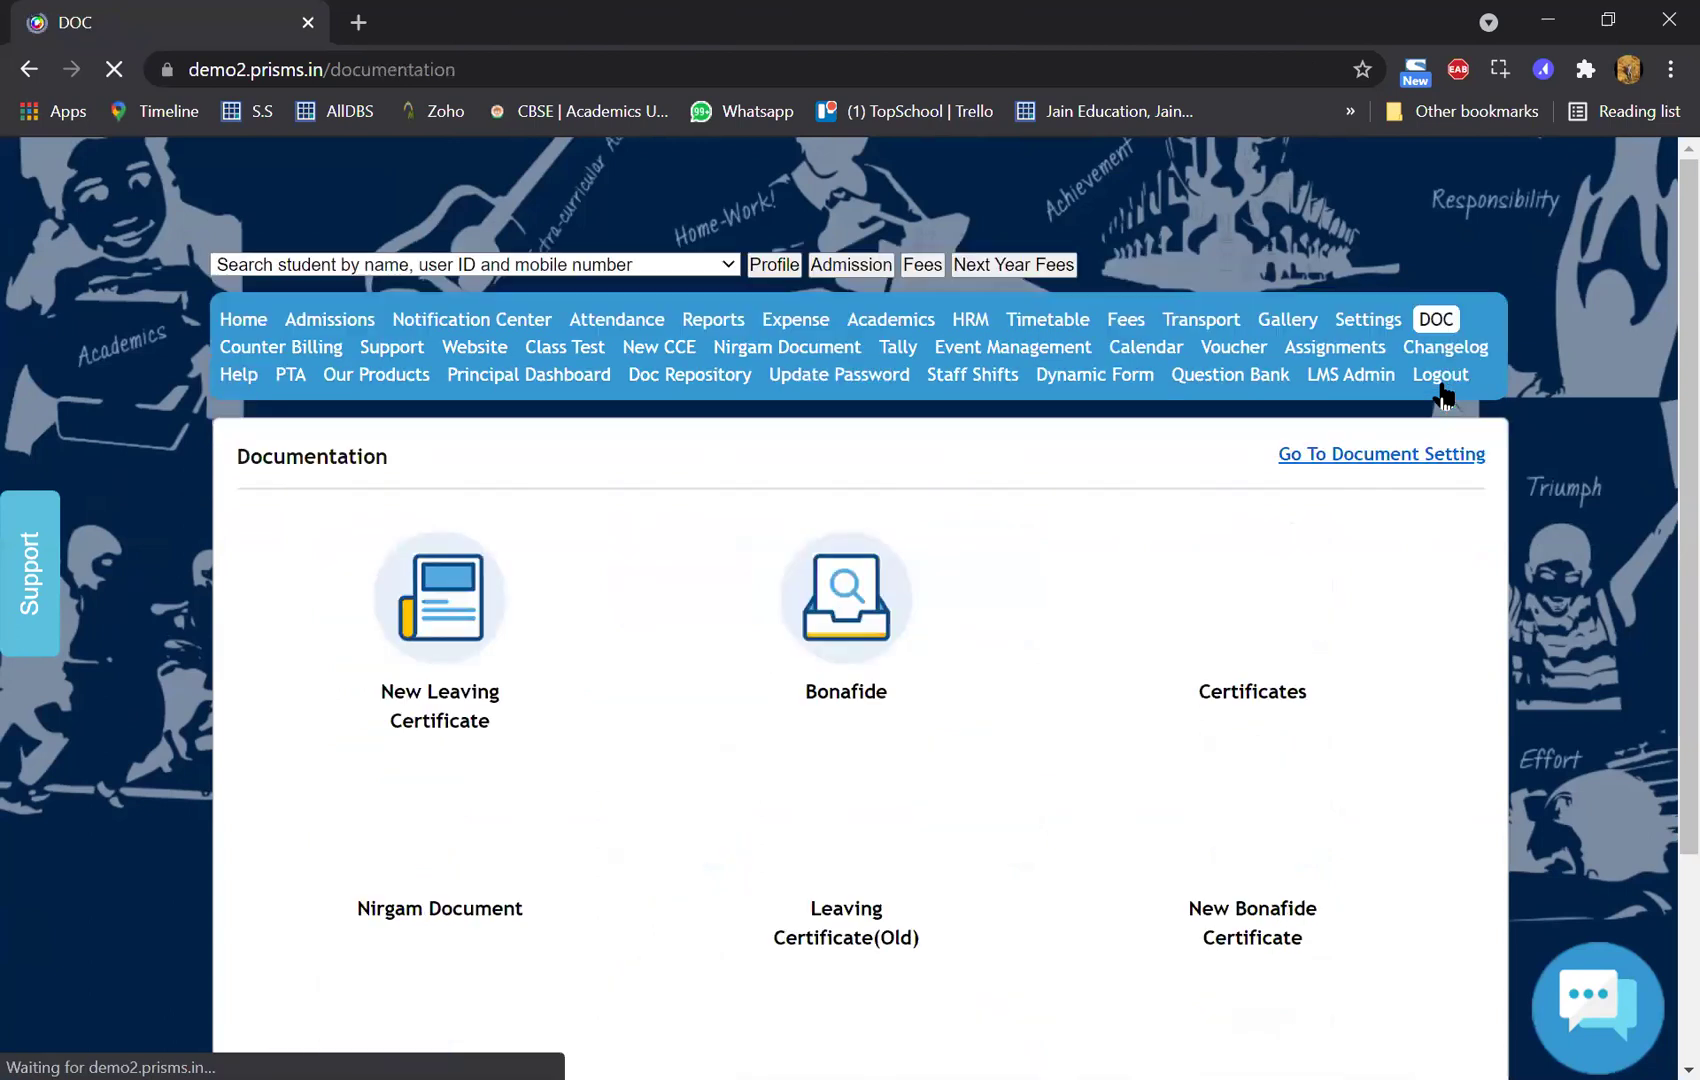
scroll(1241, 531, down, 2)
scroll(1245, 537, down, 1)
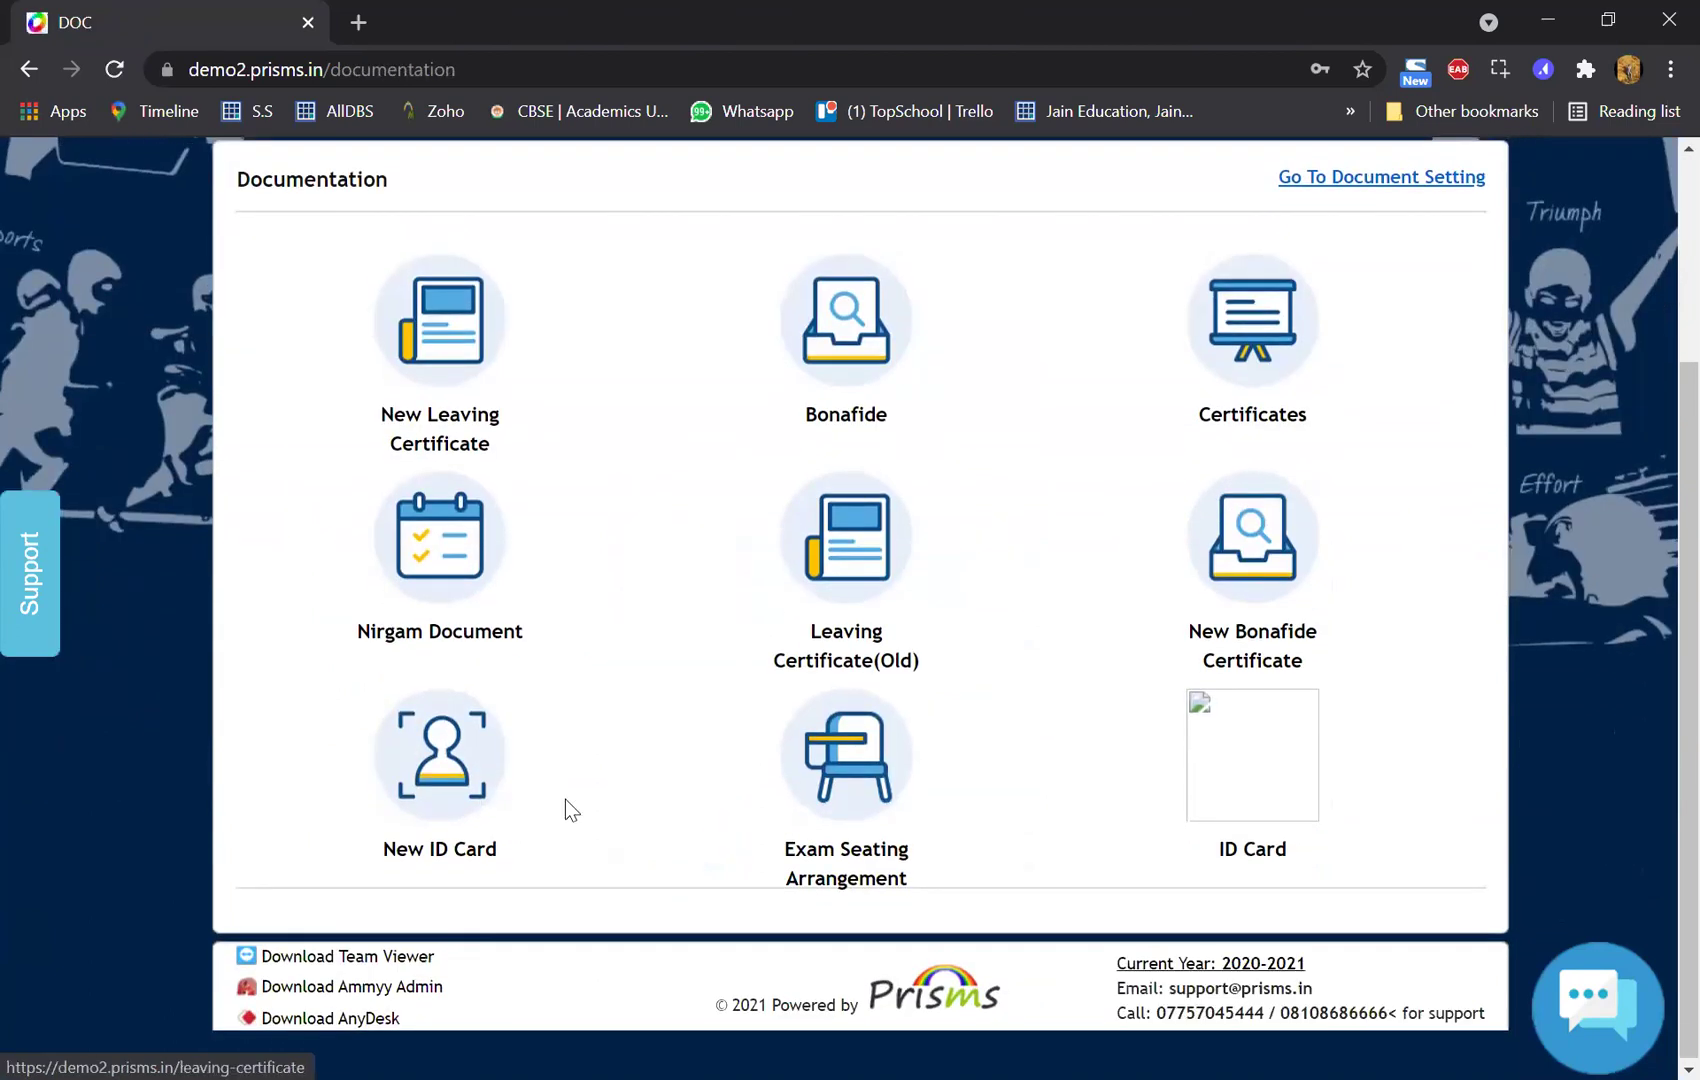
click(423, 787)
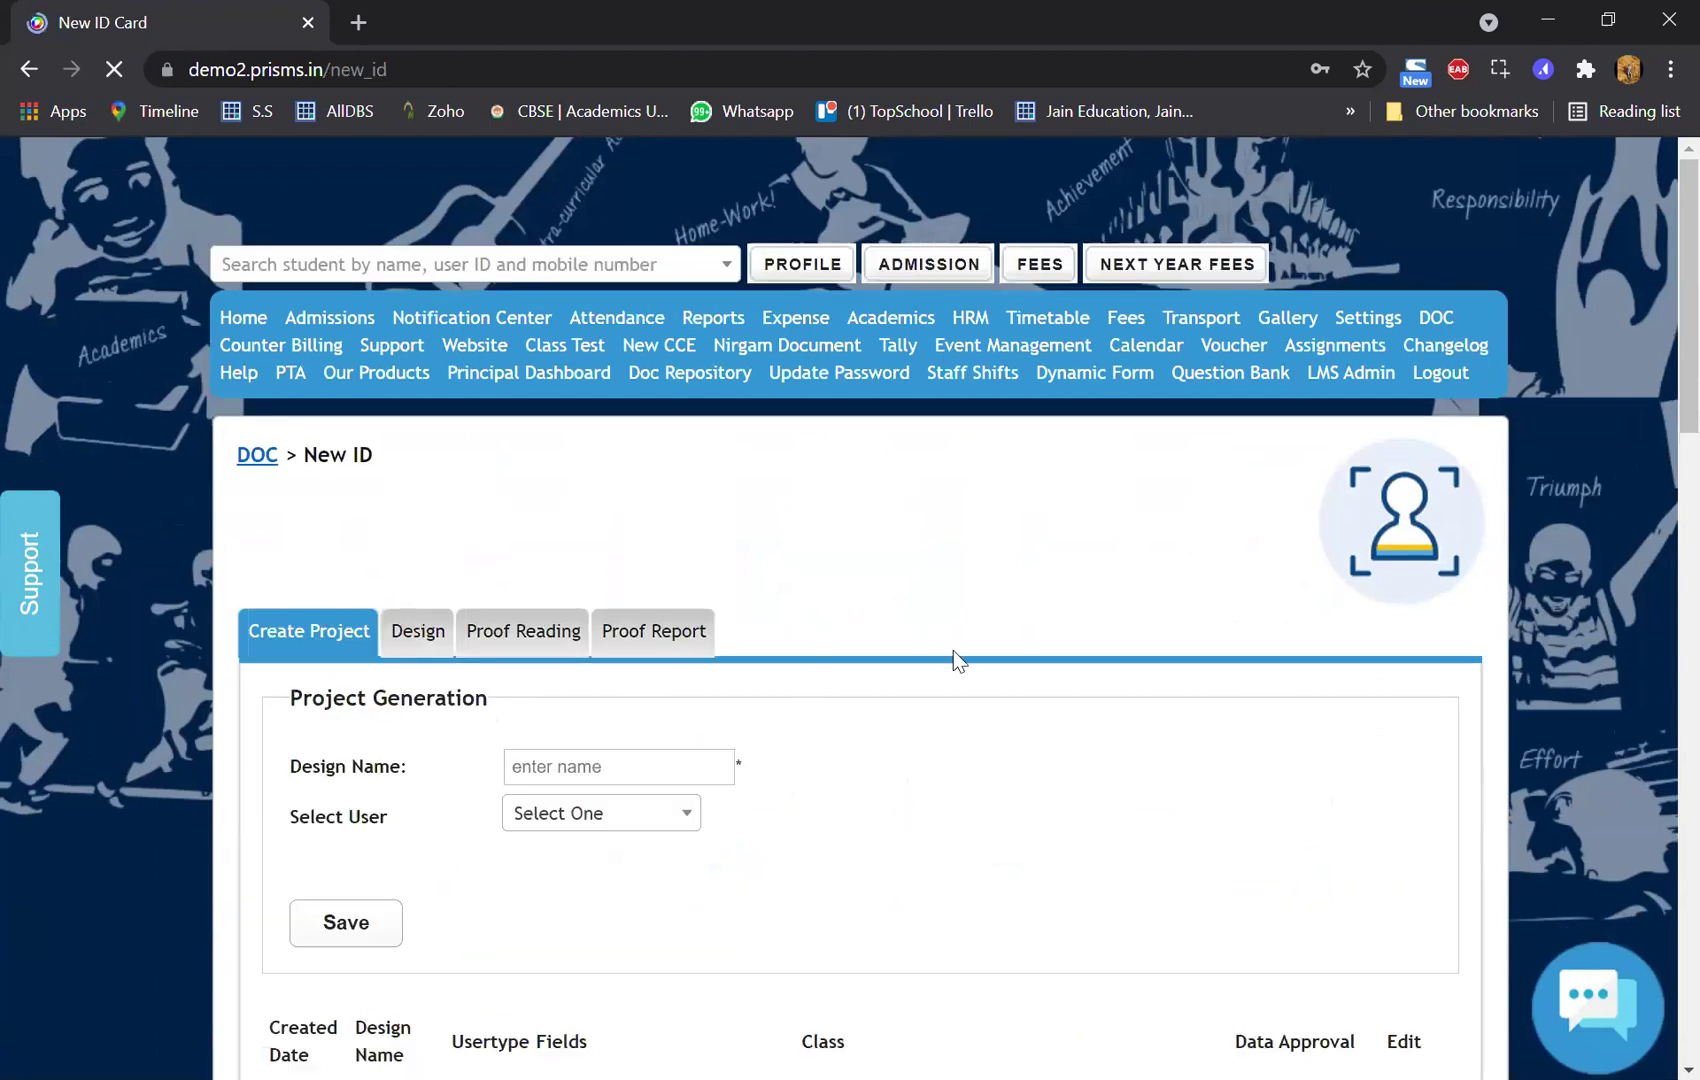
scroll(954, 649, down, 1)
scroll(954, 662, down, 1)
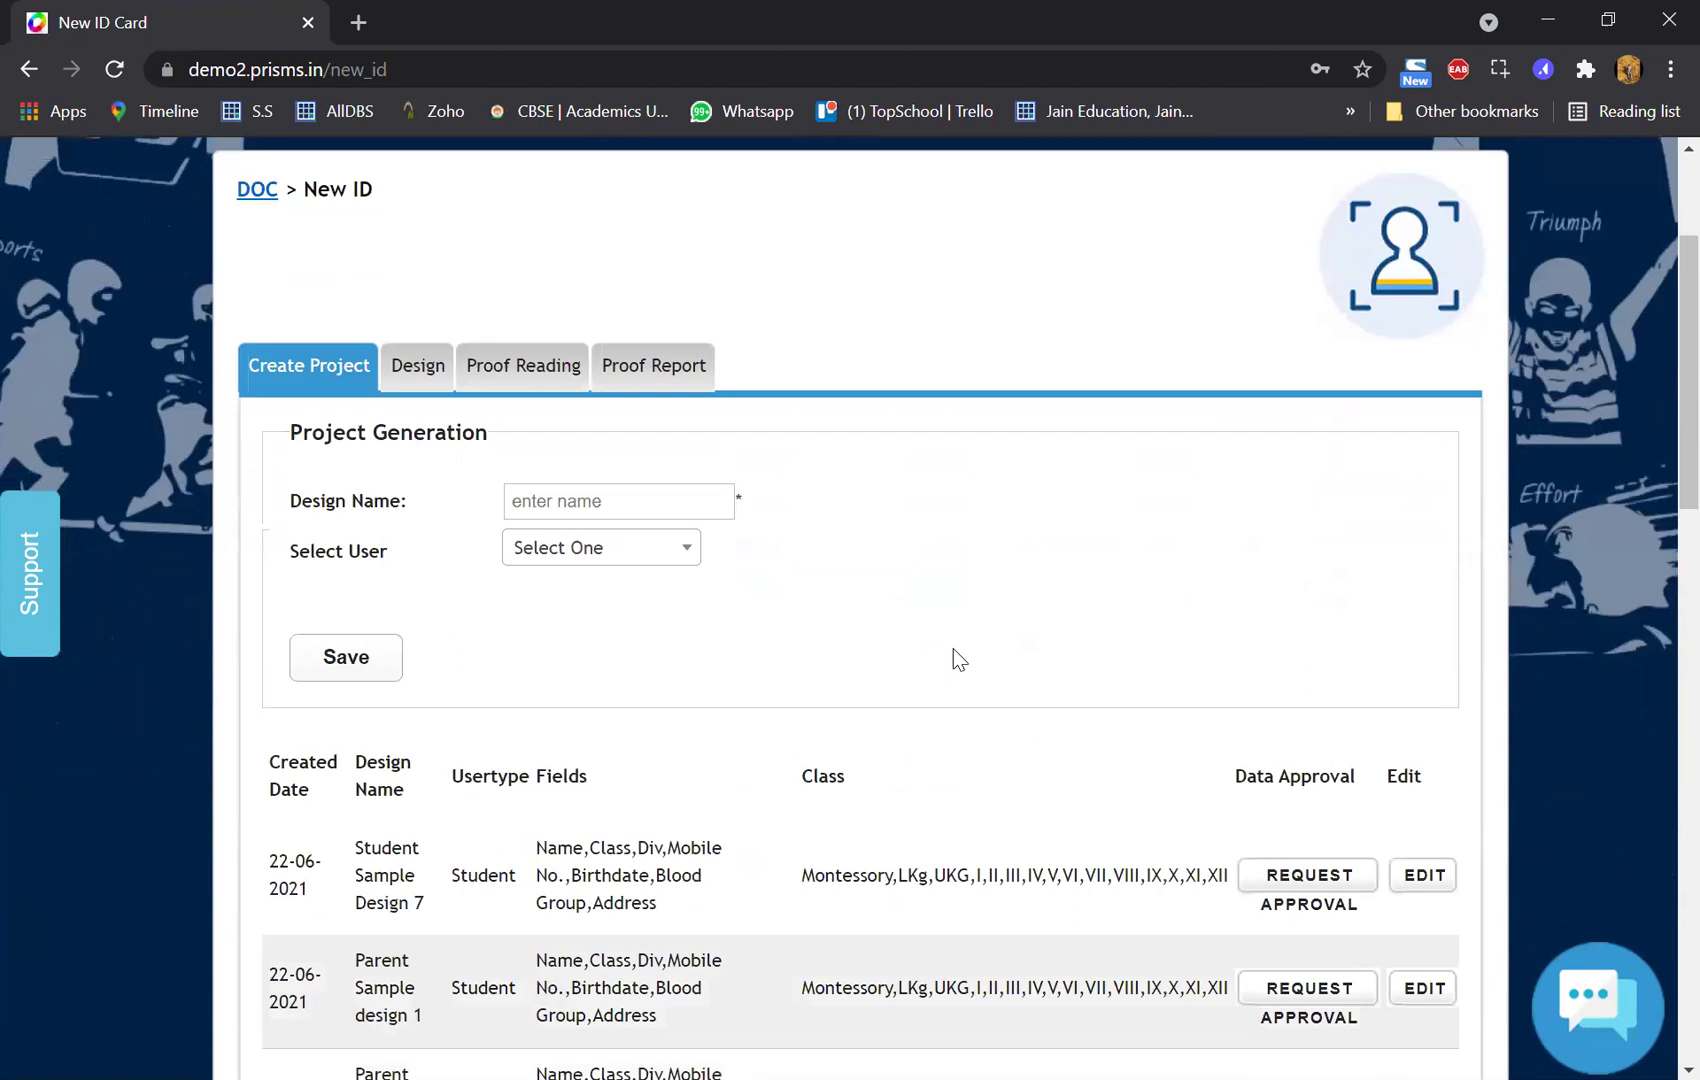
scroll(954, 650, down, 1)
scroll(954, 650, up, 1)
- Generate the proof-reading ID cards for the project Student Sample Design 5, class II, and review them
click(538, 370)
click(561, 461)
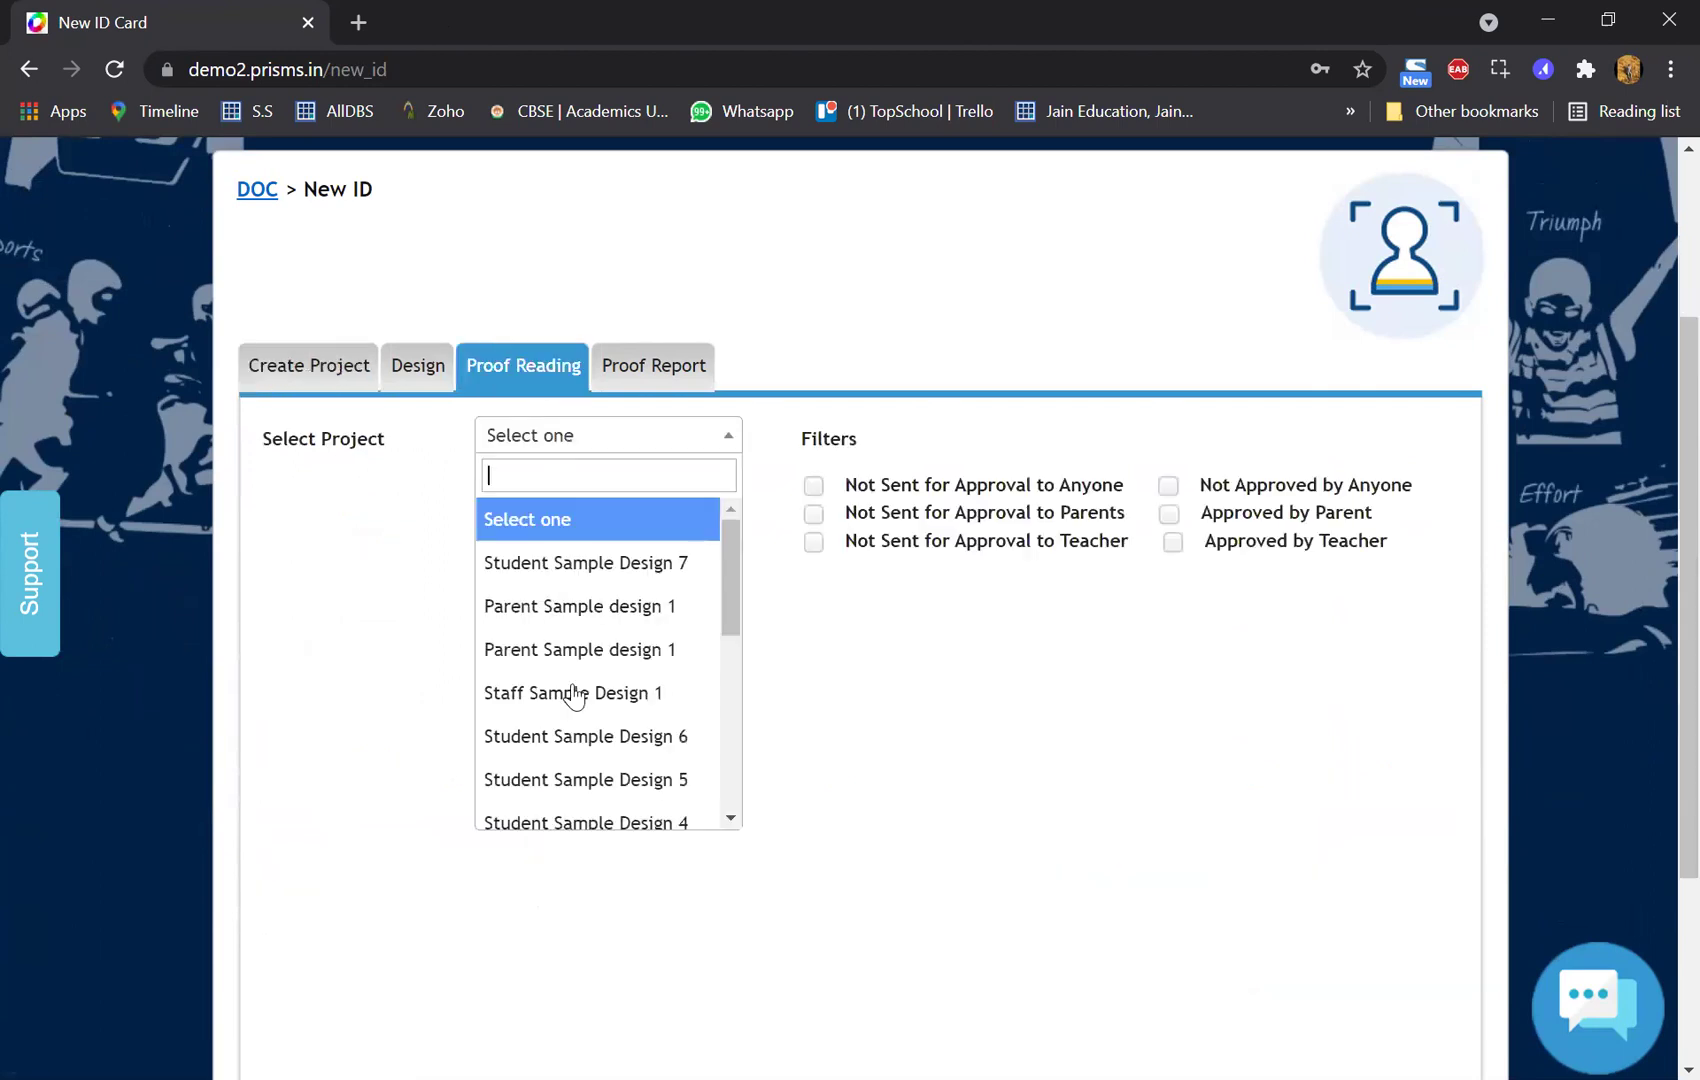
scroll(588, 800, down, 2)
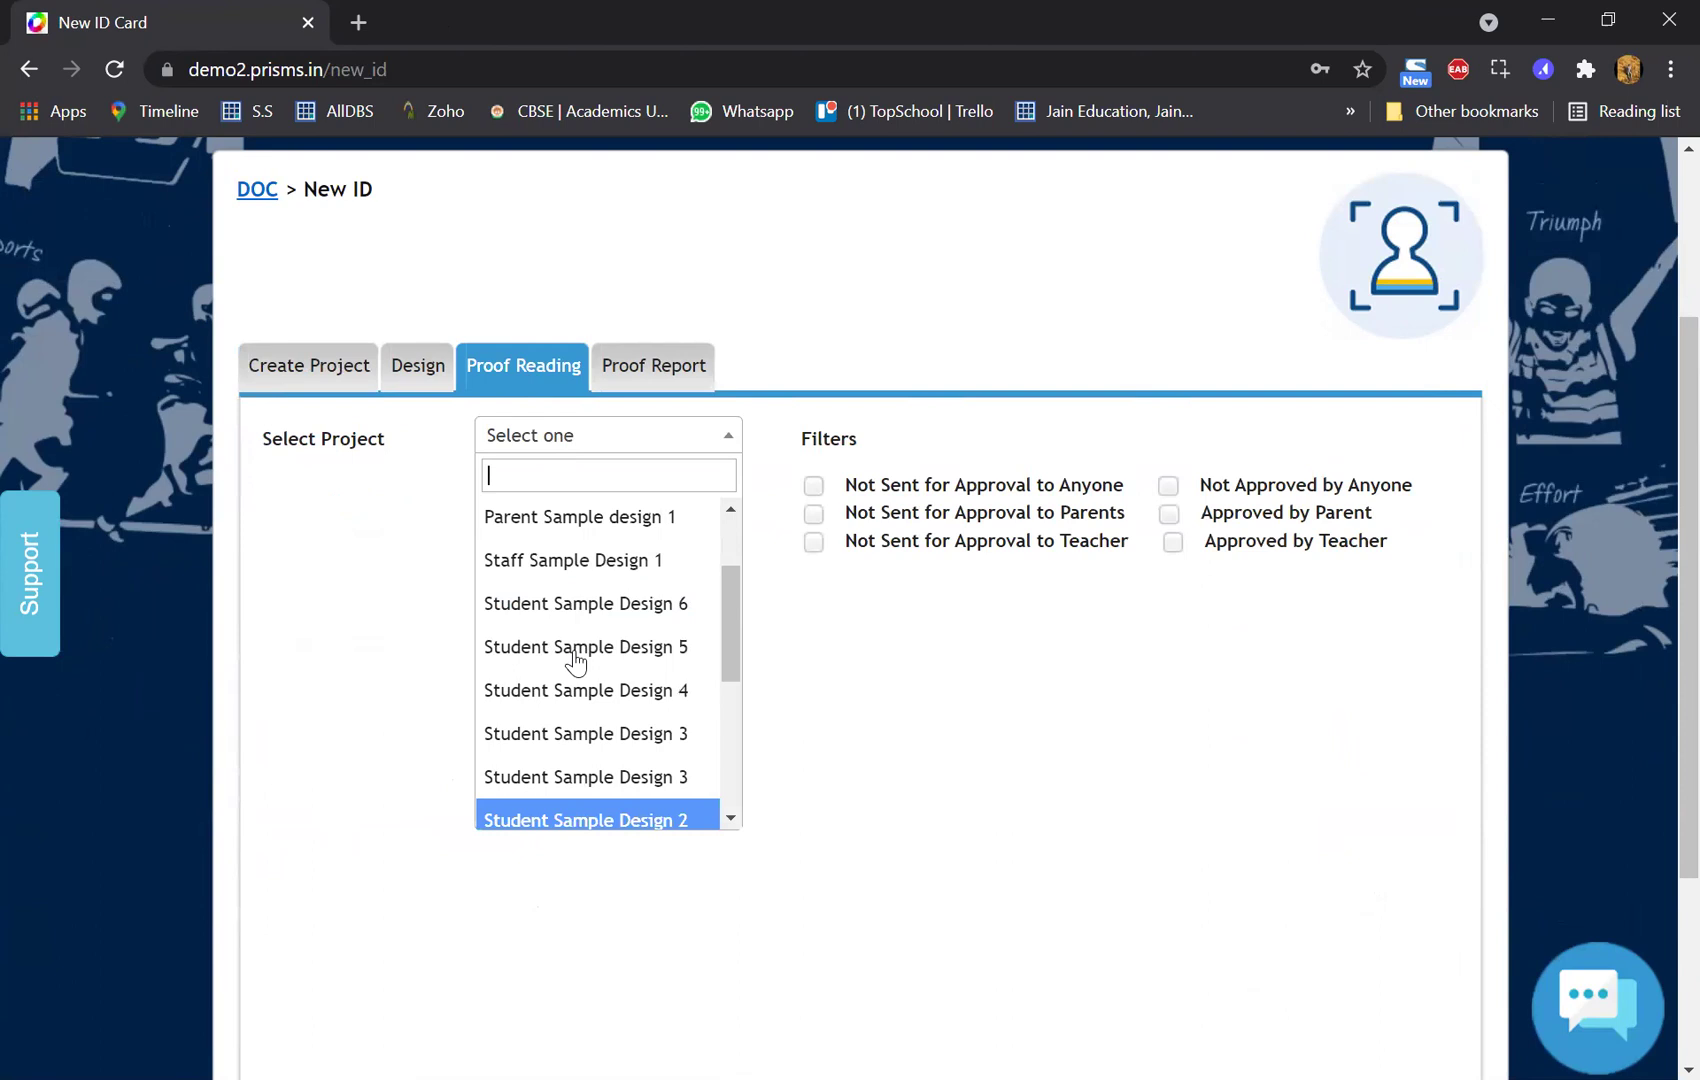
click(574, 647)
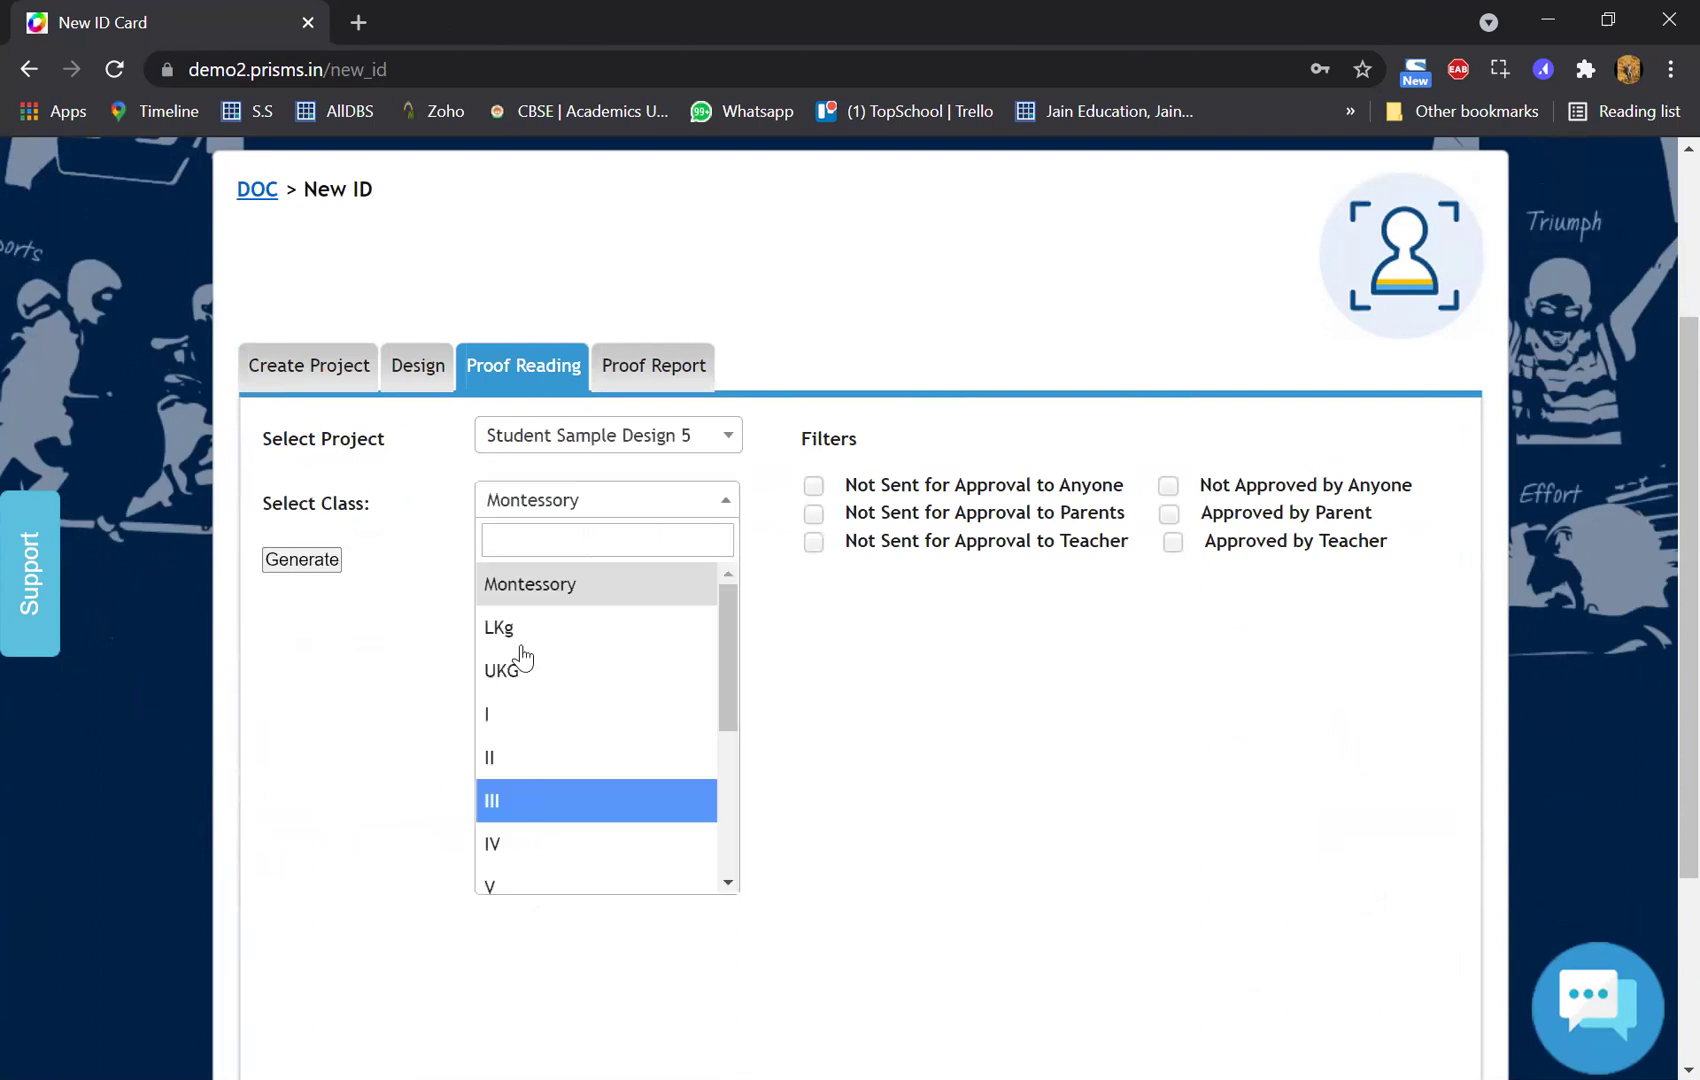
scroll(516, 656, down, 2)
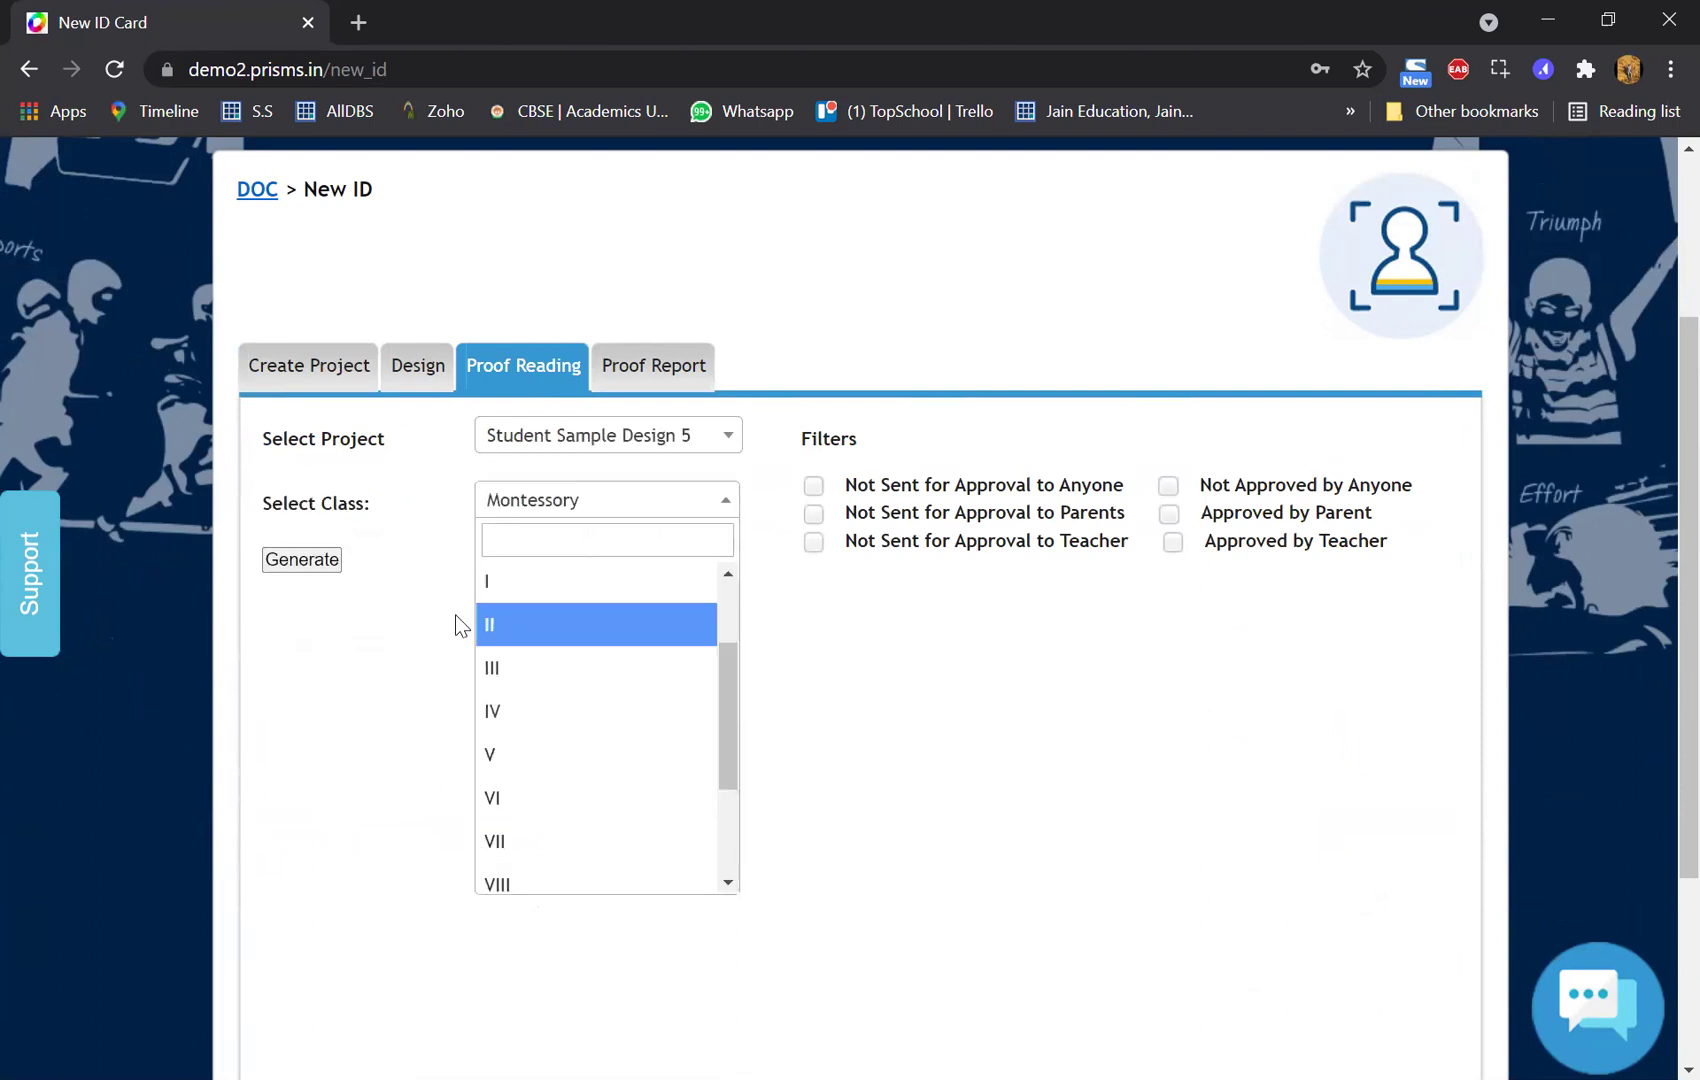
click(1412, 712)
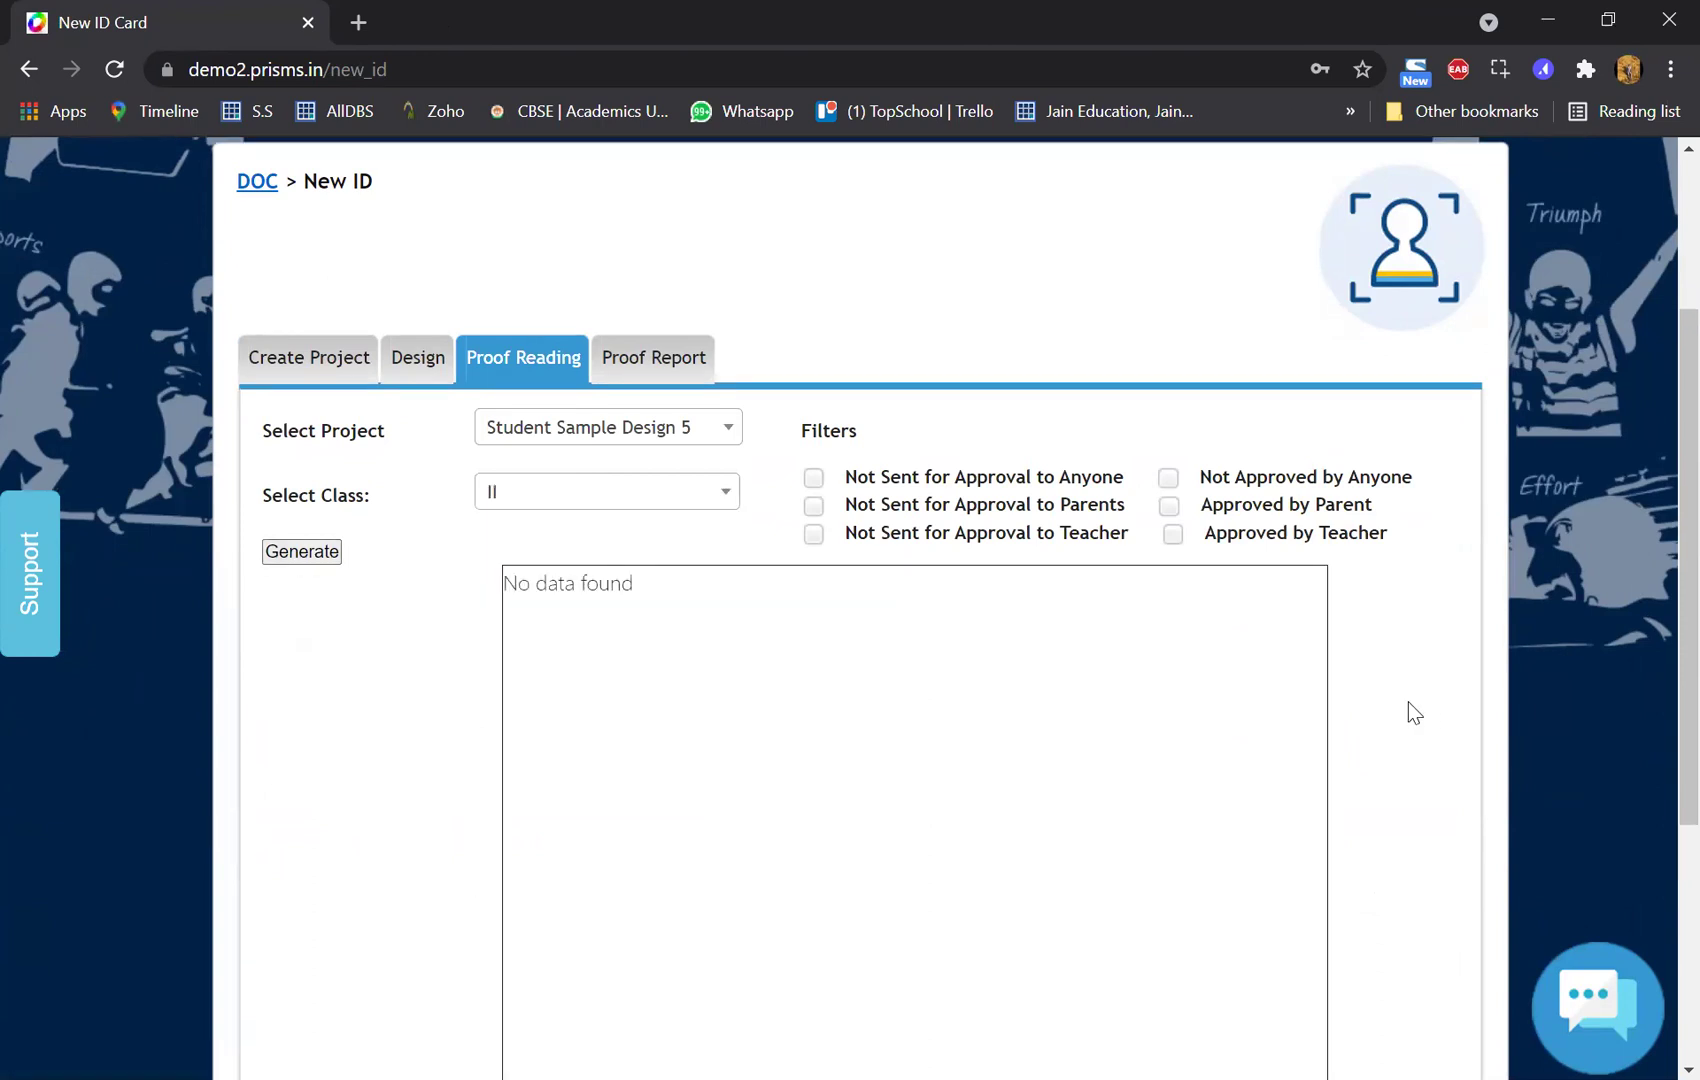
scroll(1409, 703, down, 1)
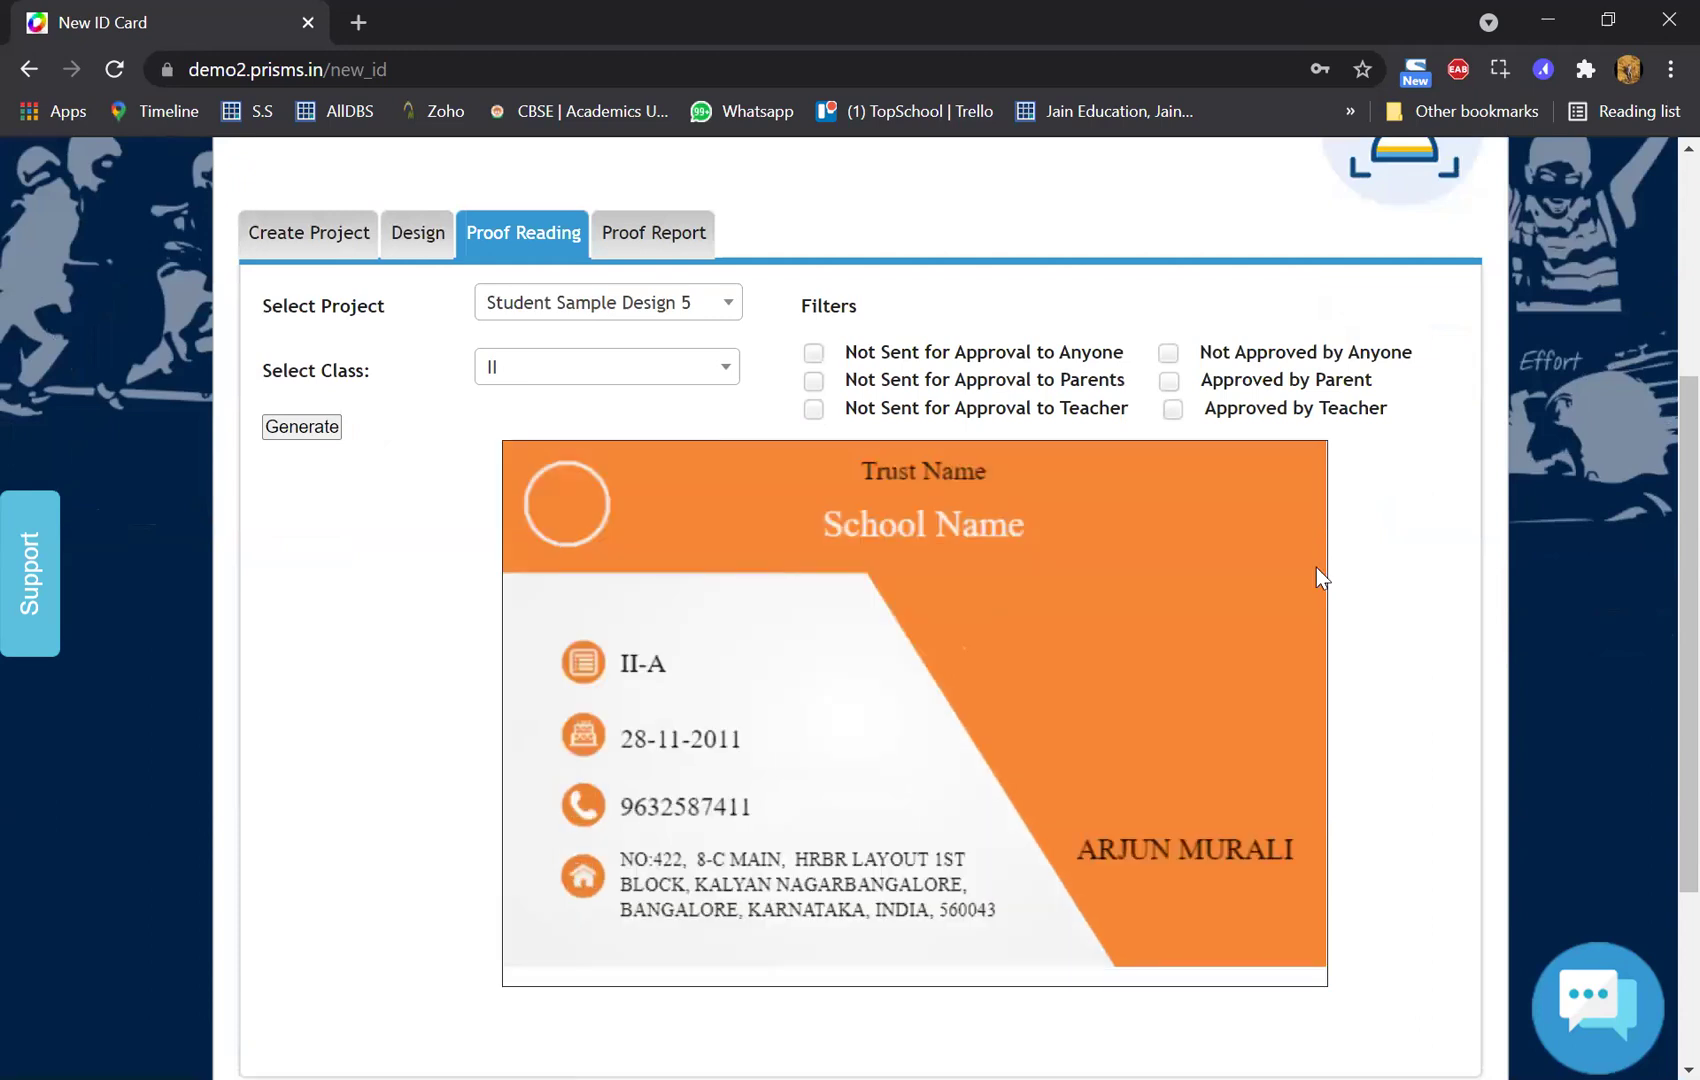
scroll(1239, 872, down, 1)
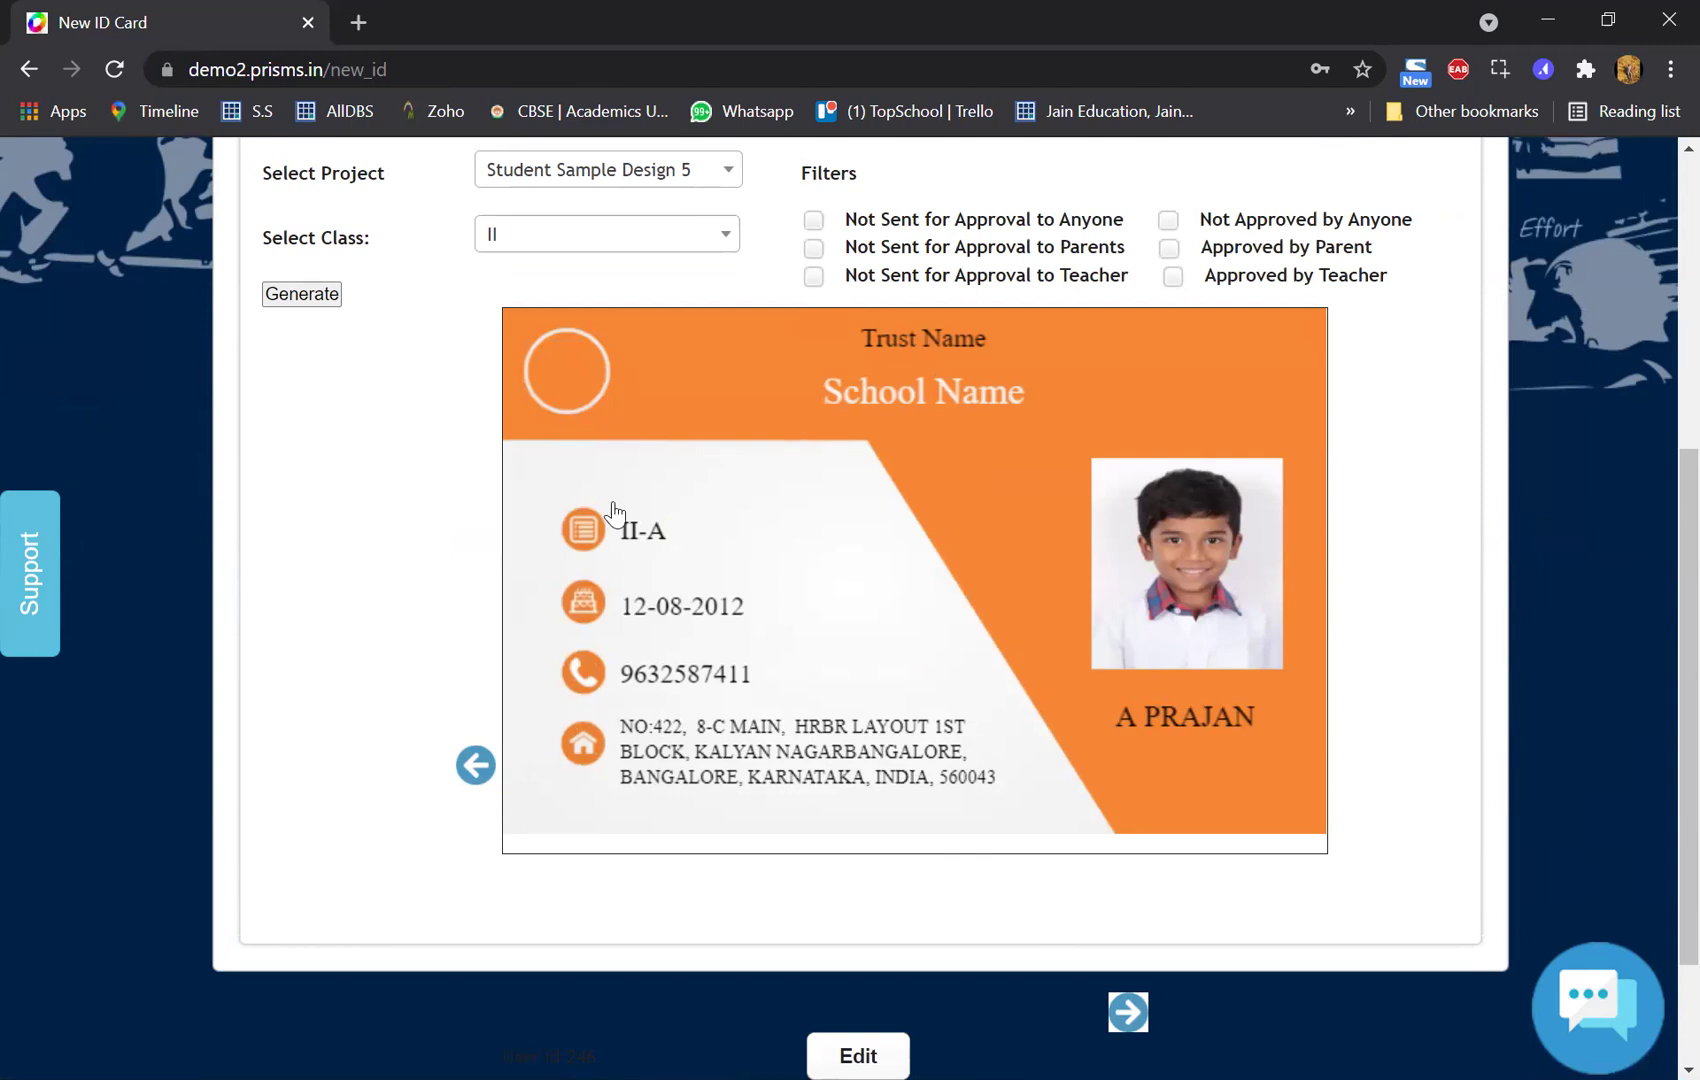
- Generate the proof-reading ID cards for the project Student Sample Design 4, class II, and review them
scroll(590, 480, up, 3)
click(574, 444)
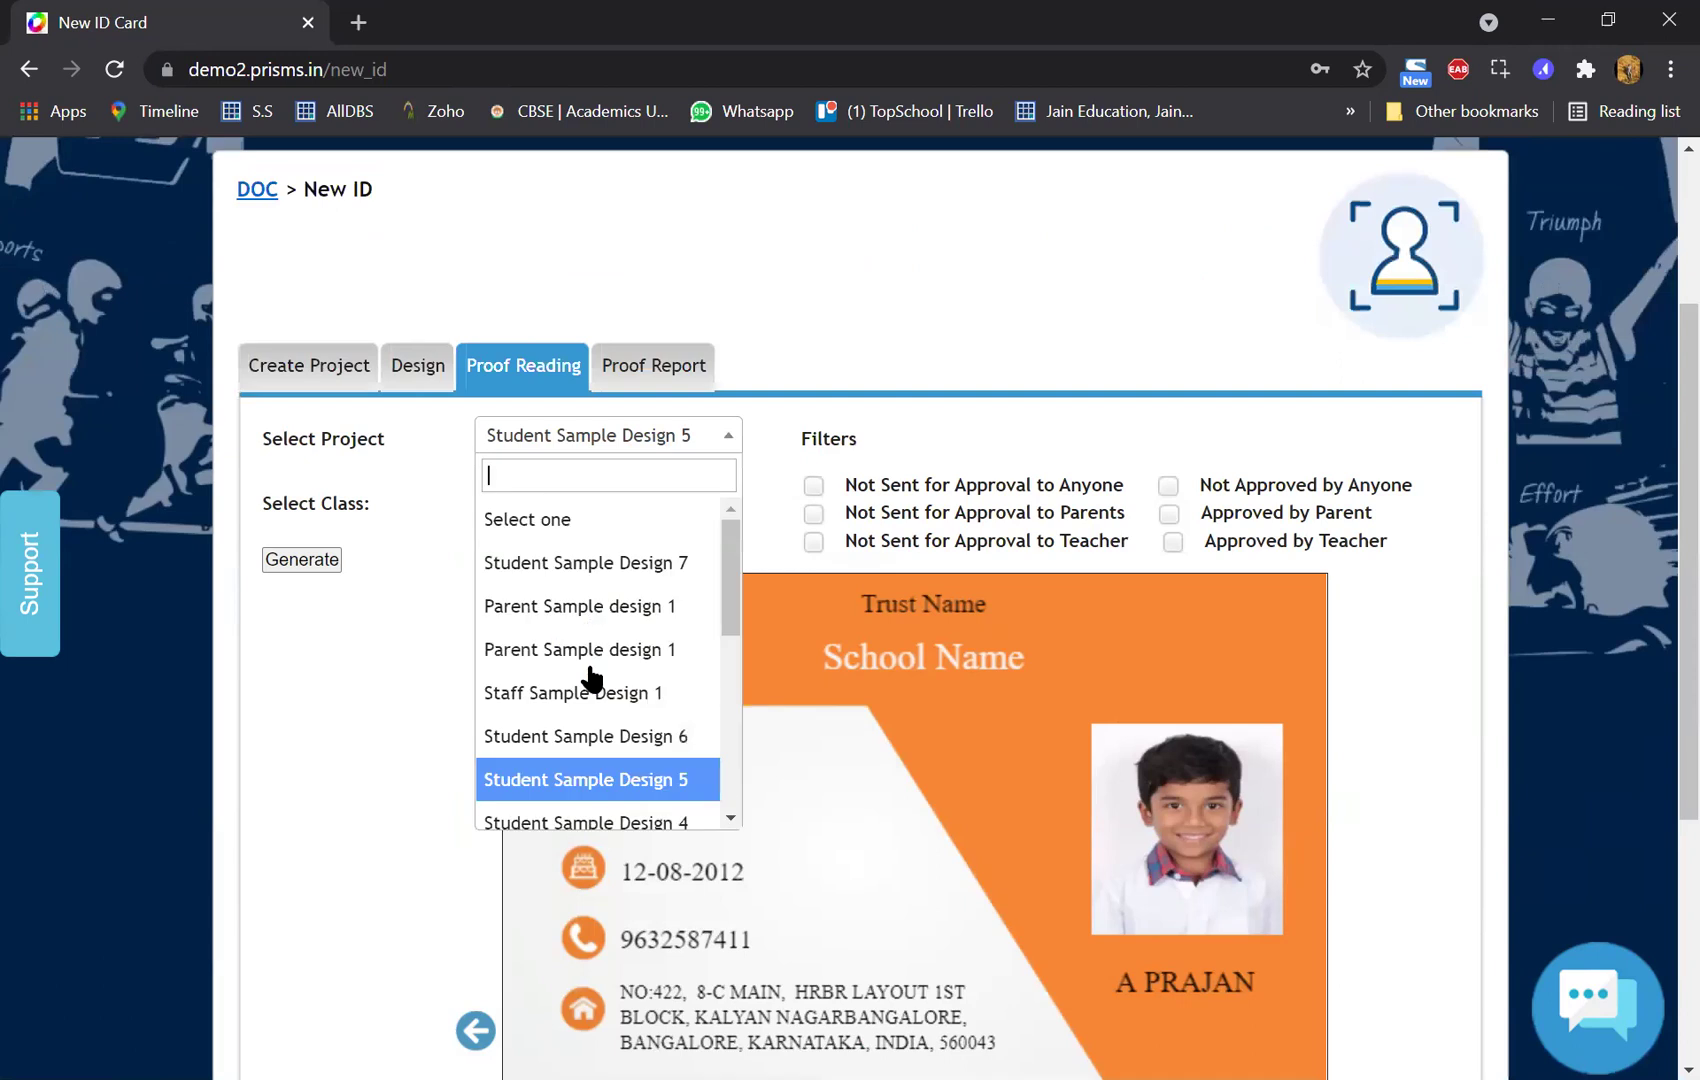
click(588, 820)
click(562, 509)
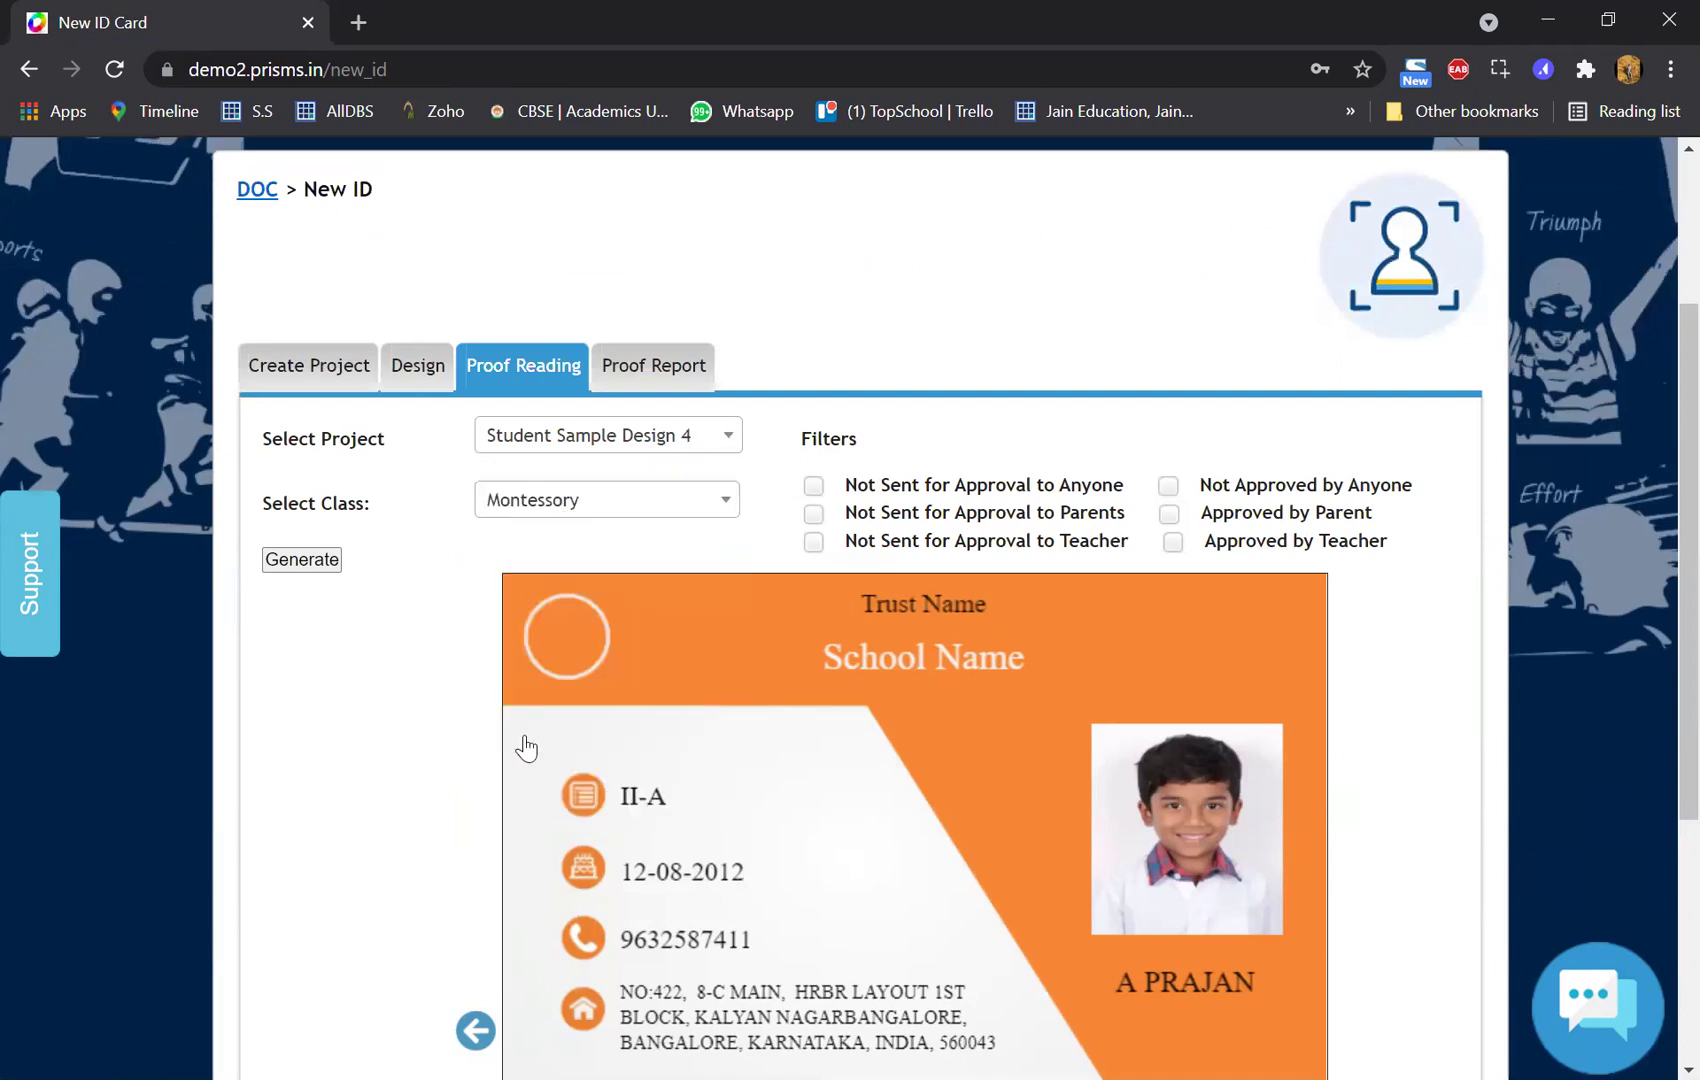
key(Down)
key(Down)
key(Down)
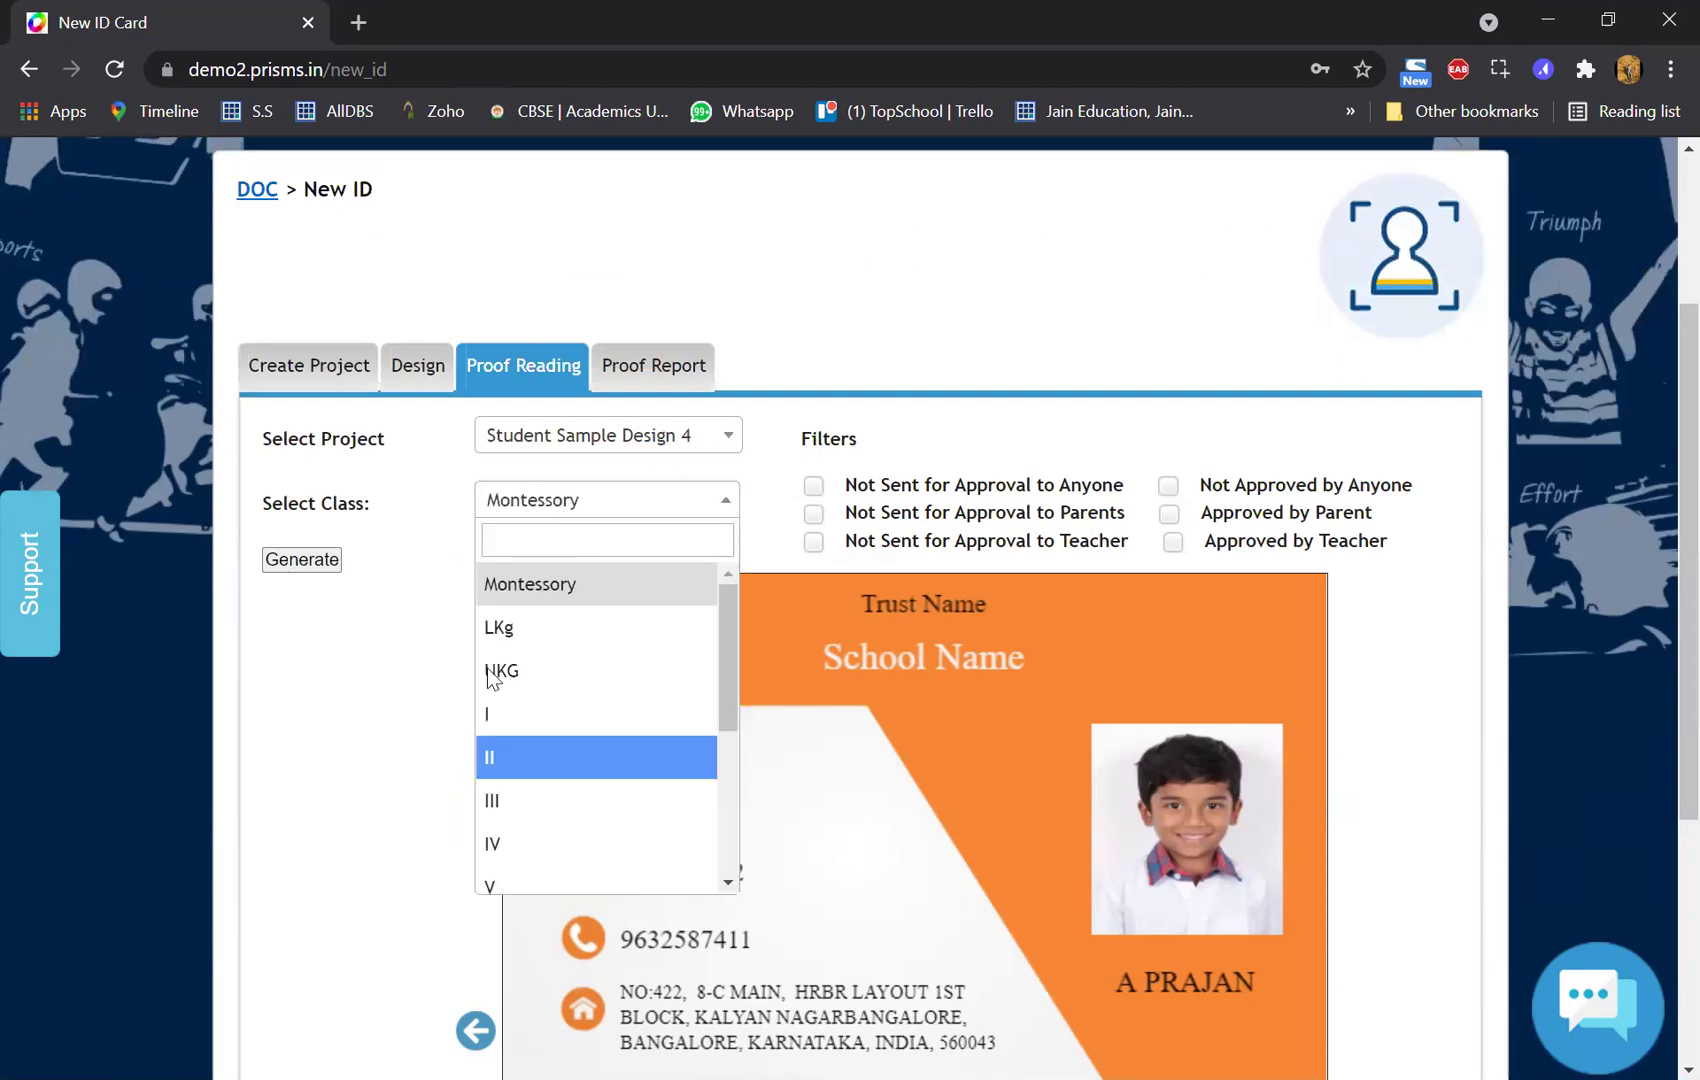
key(Return)
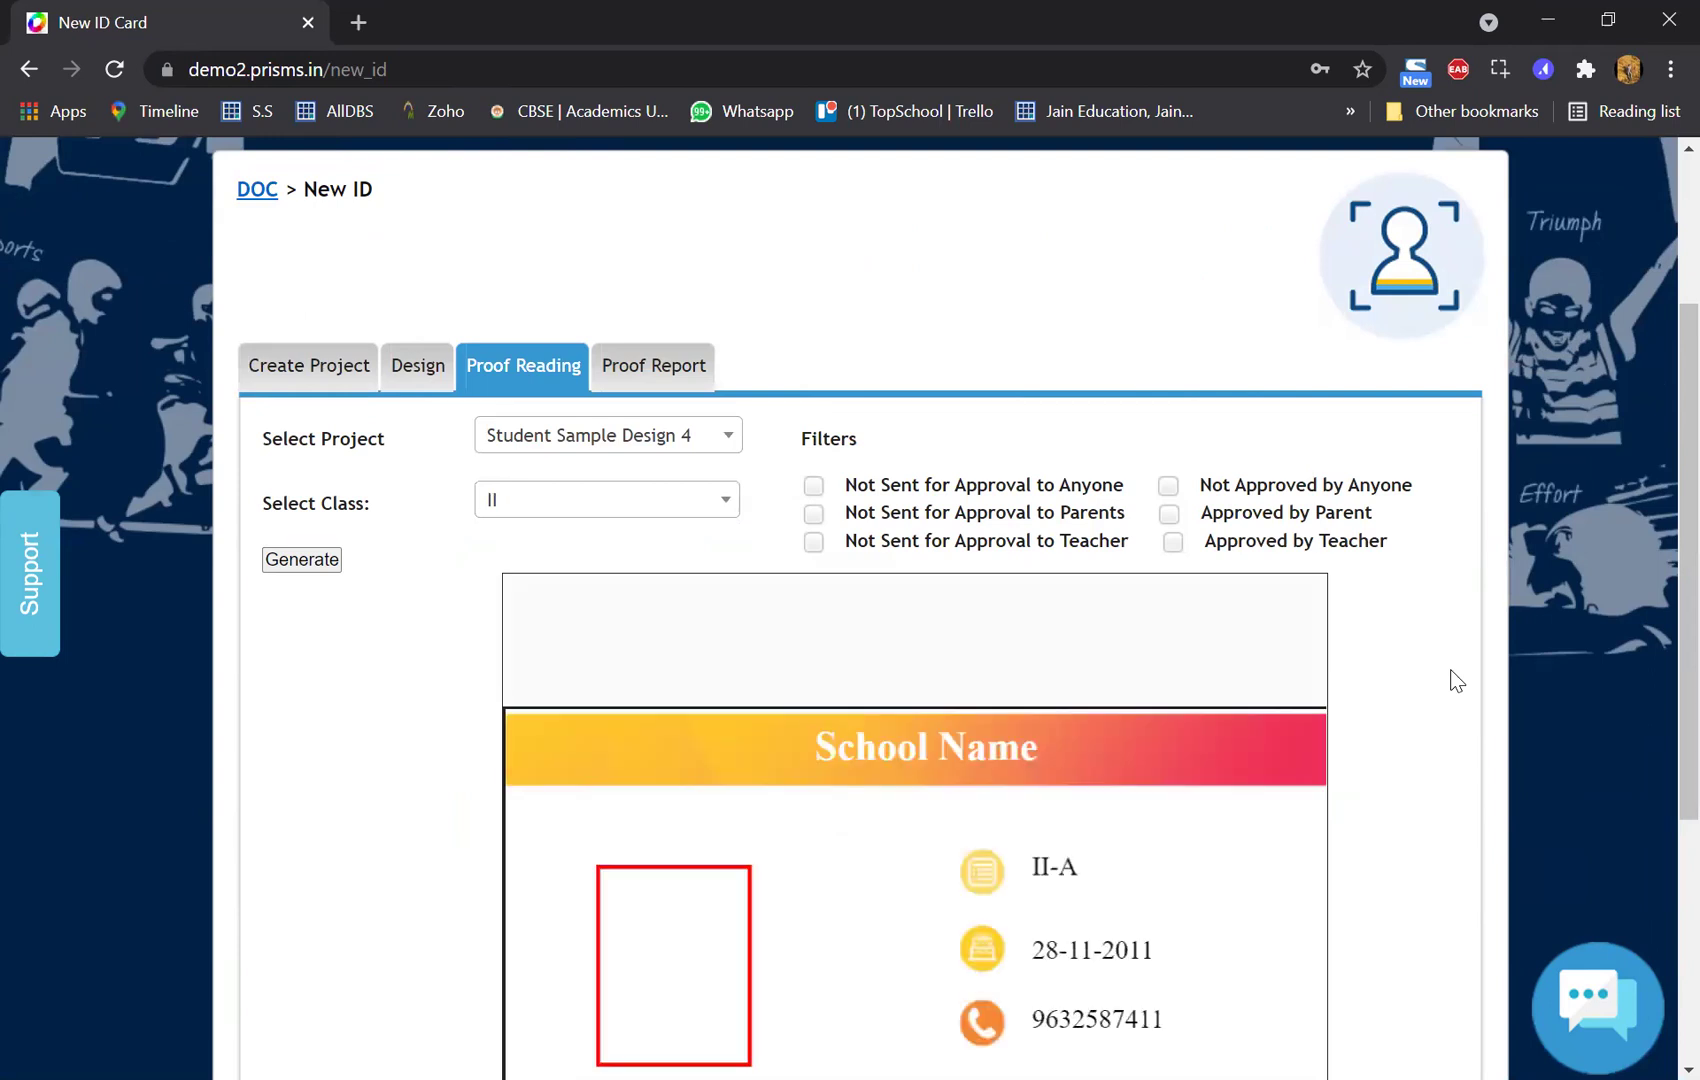
scroll(1456, 680, down, 1)
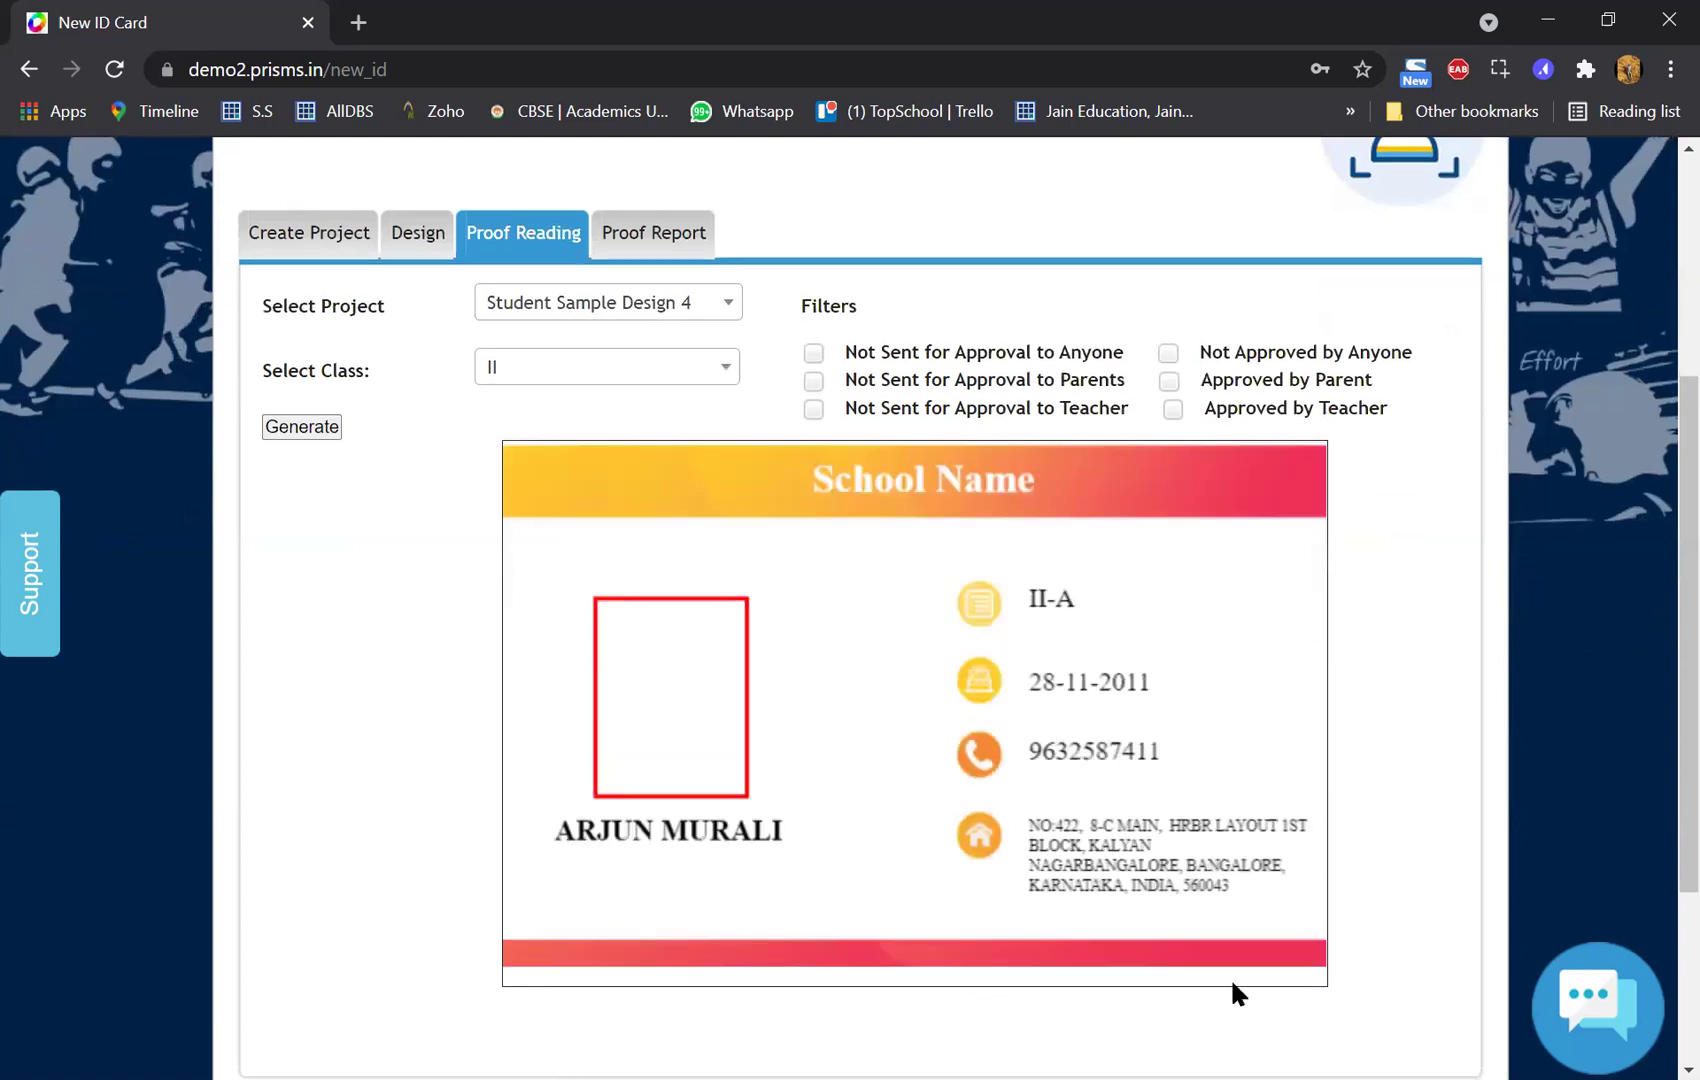
scroll(1233, 994, down, 1)
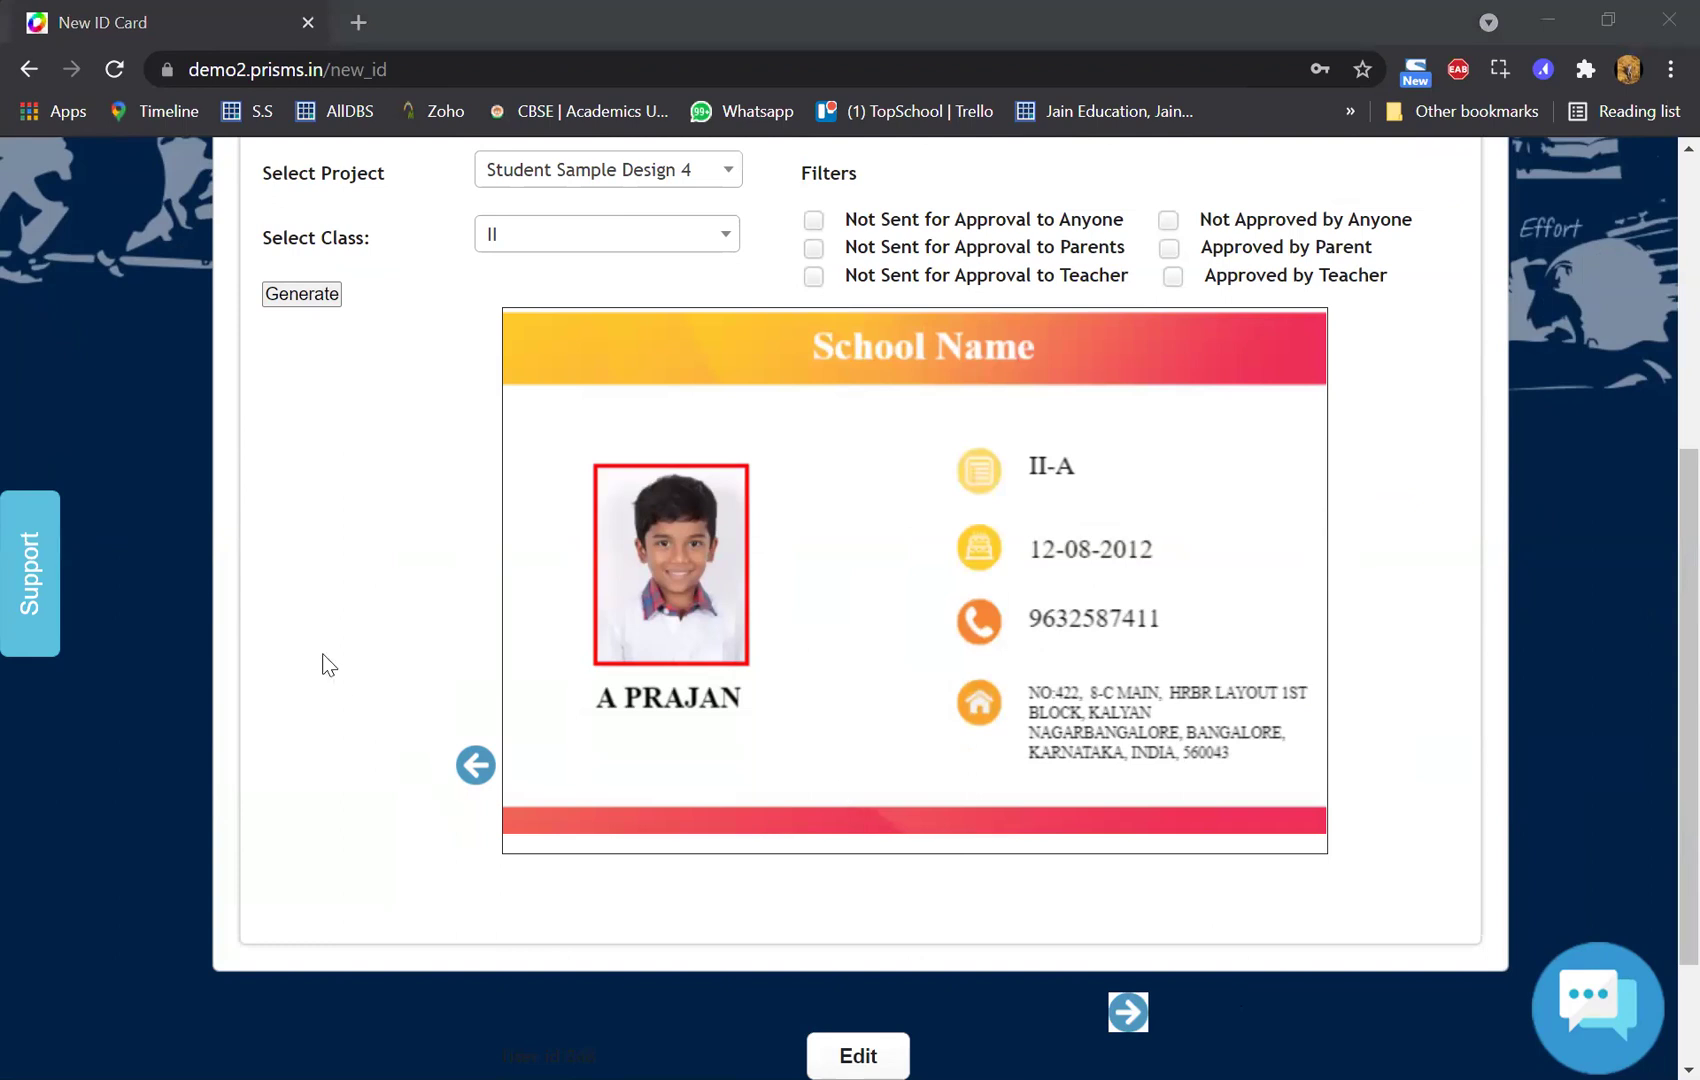
- Start a new ID card project named "Design Students 2206" with Student as the user type
scroll(324, 666, up, 3)
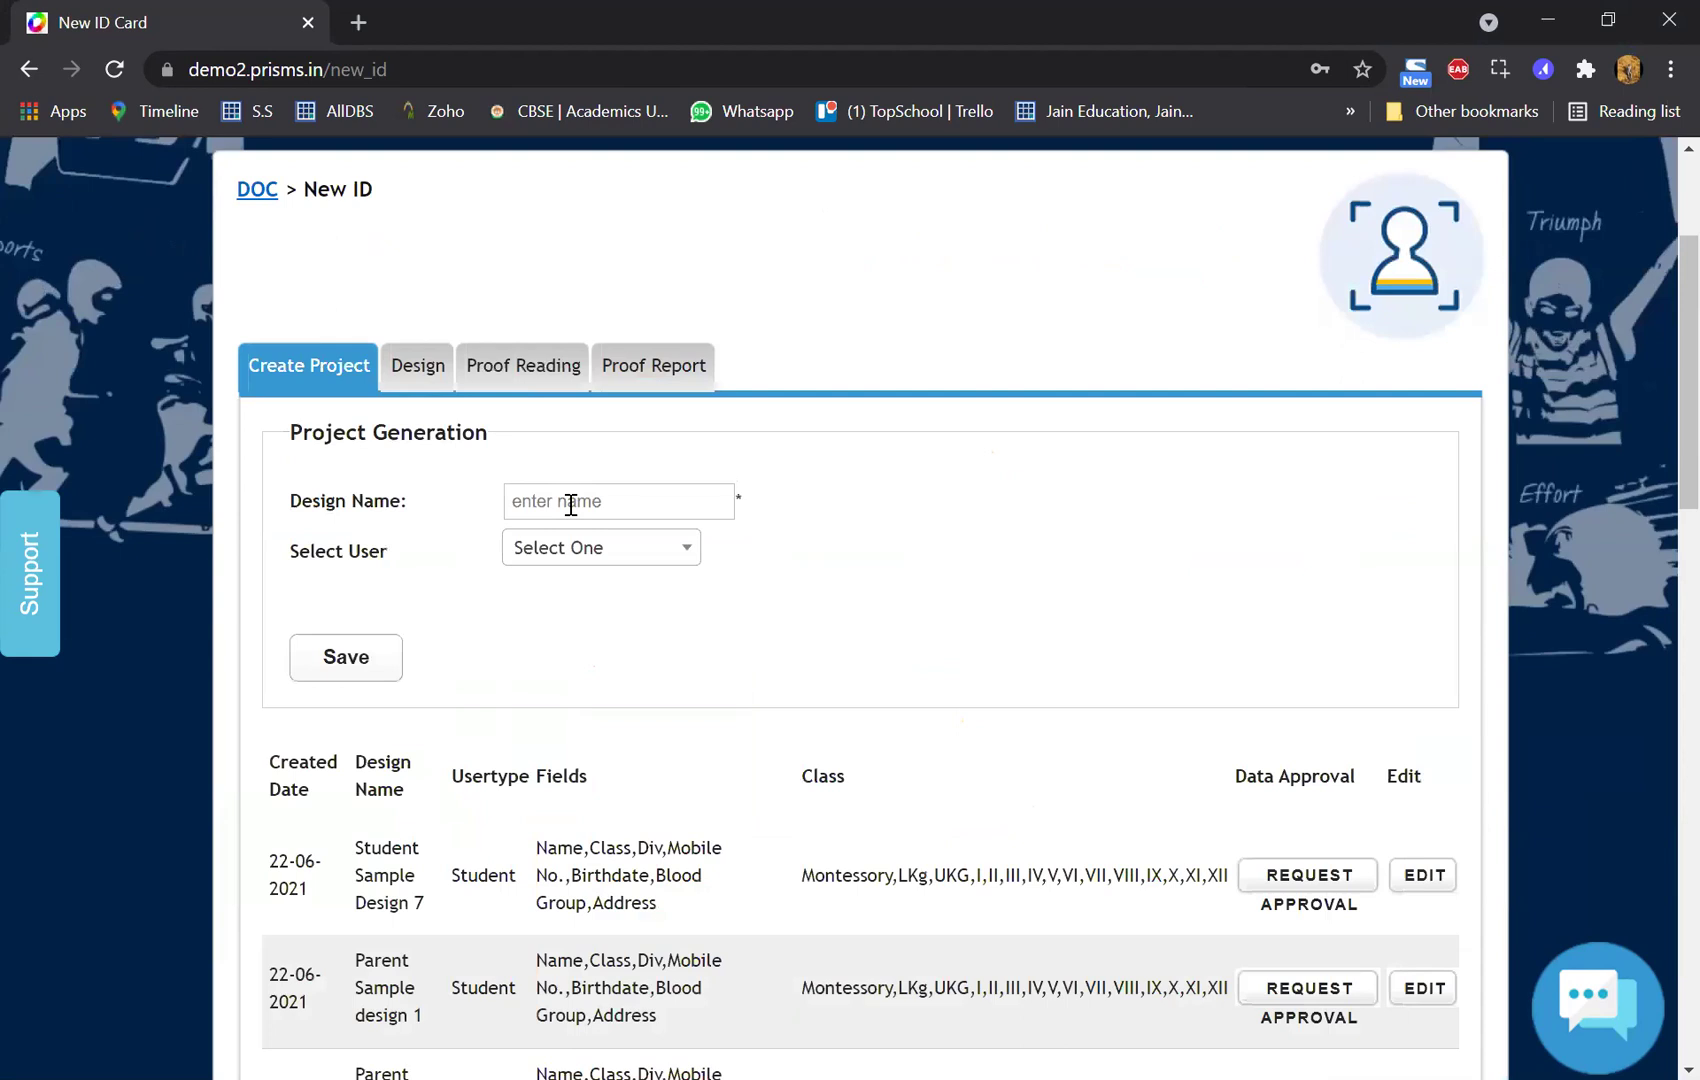
click(571, 505)
text(Design Students 2206)
click(600, 547)
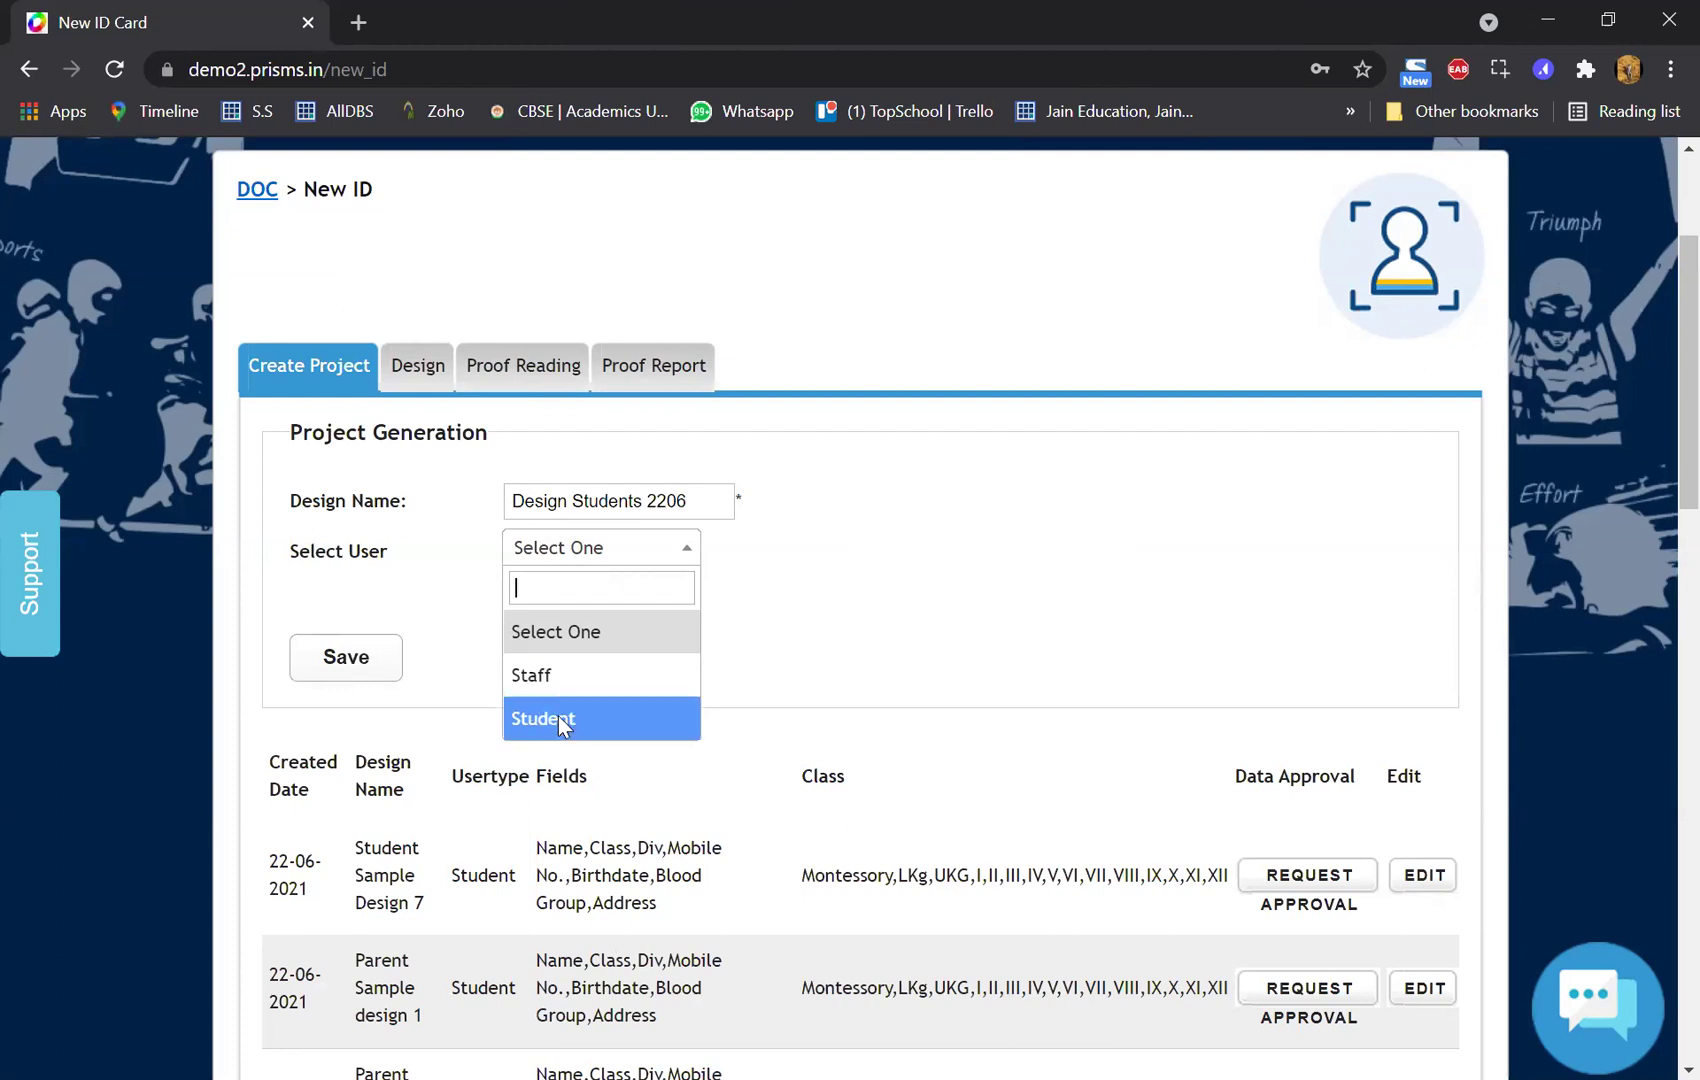
click(558, 720)
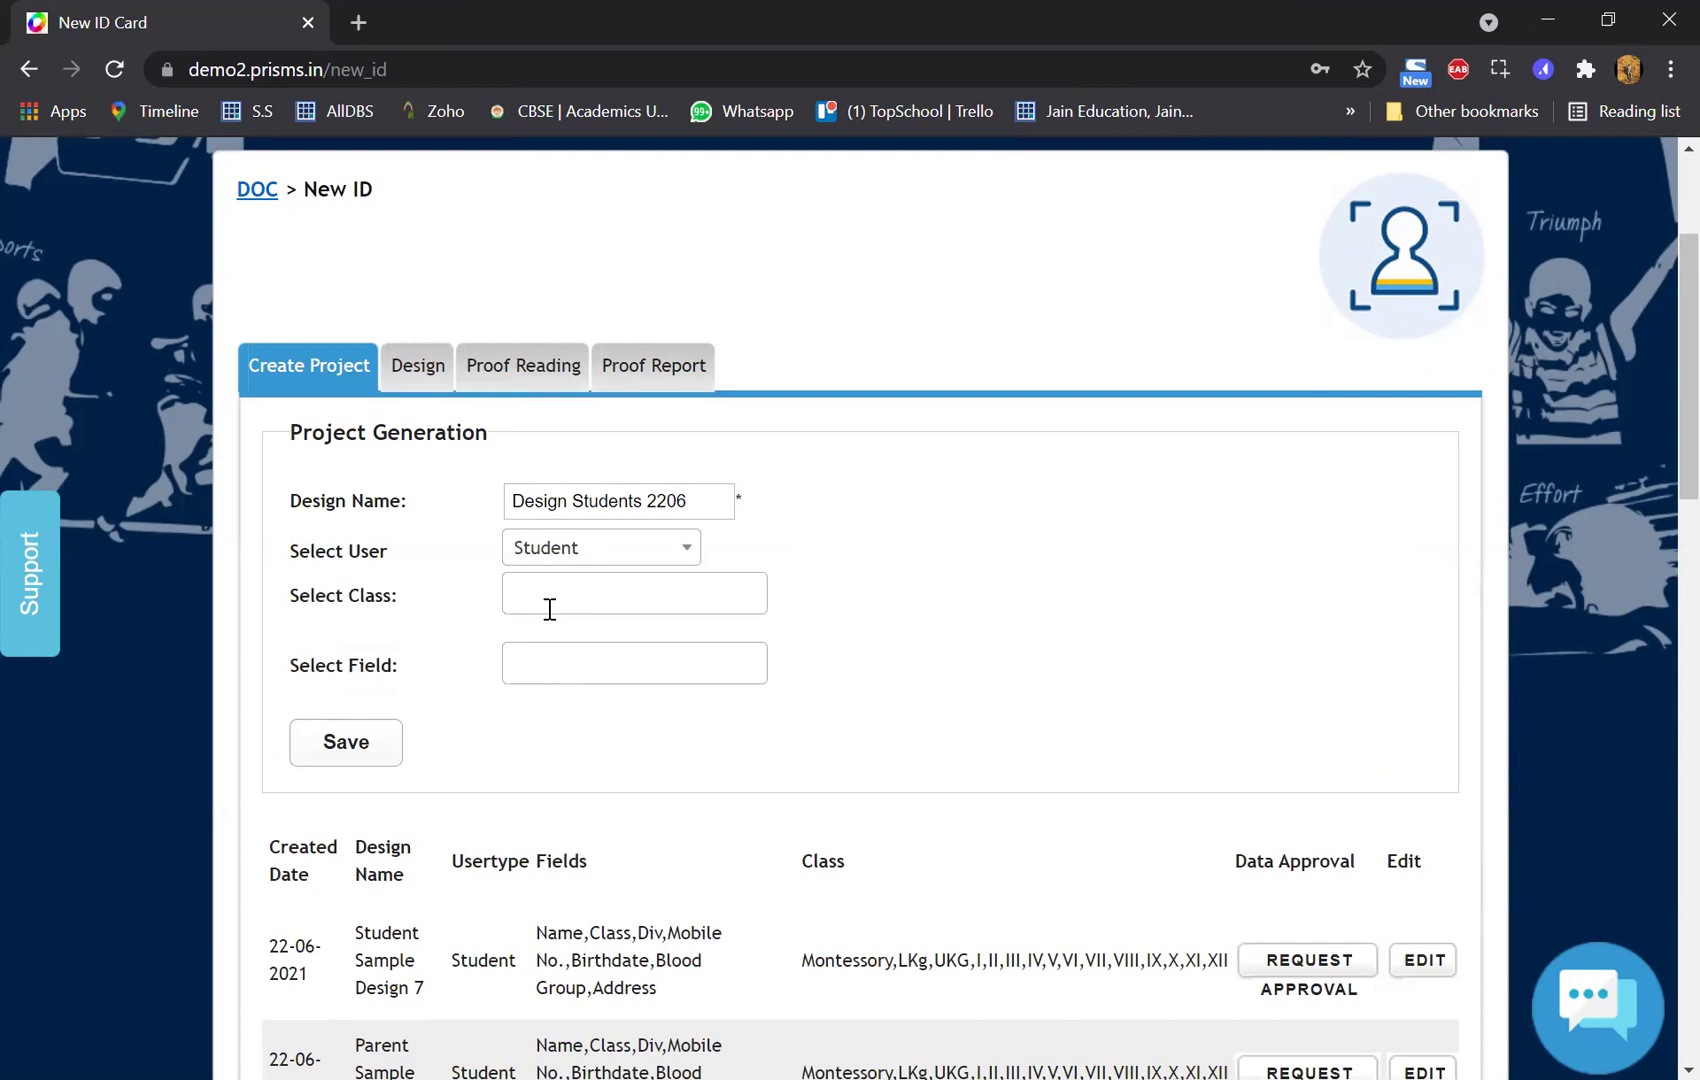
- Include all classes in the new ID card project
click(549, 609)
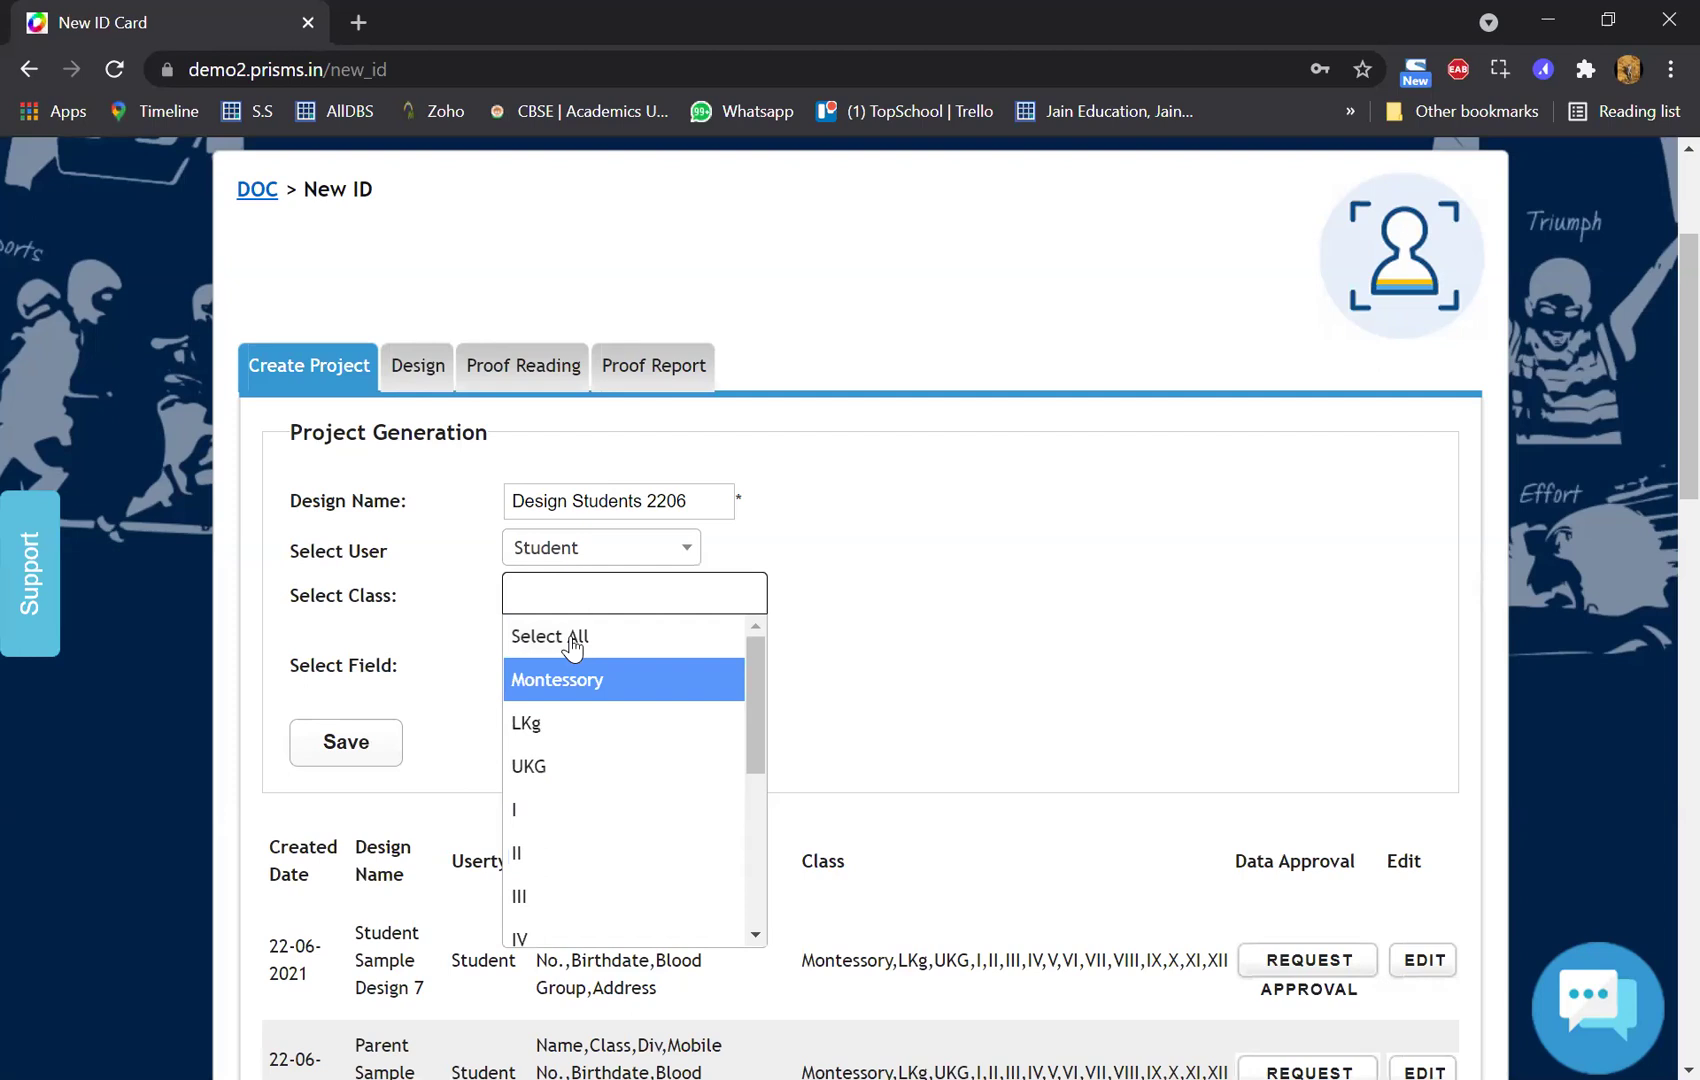
click(573, 648)
click(866, 724)
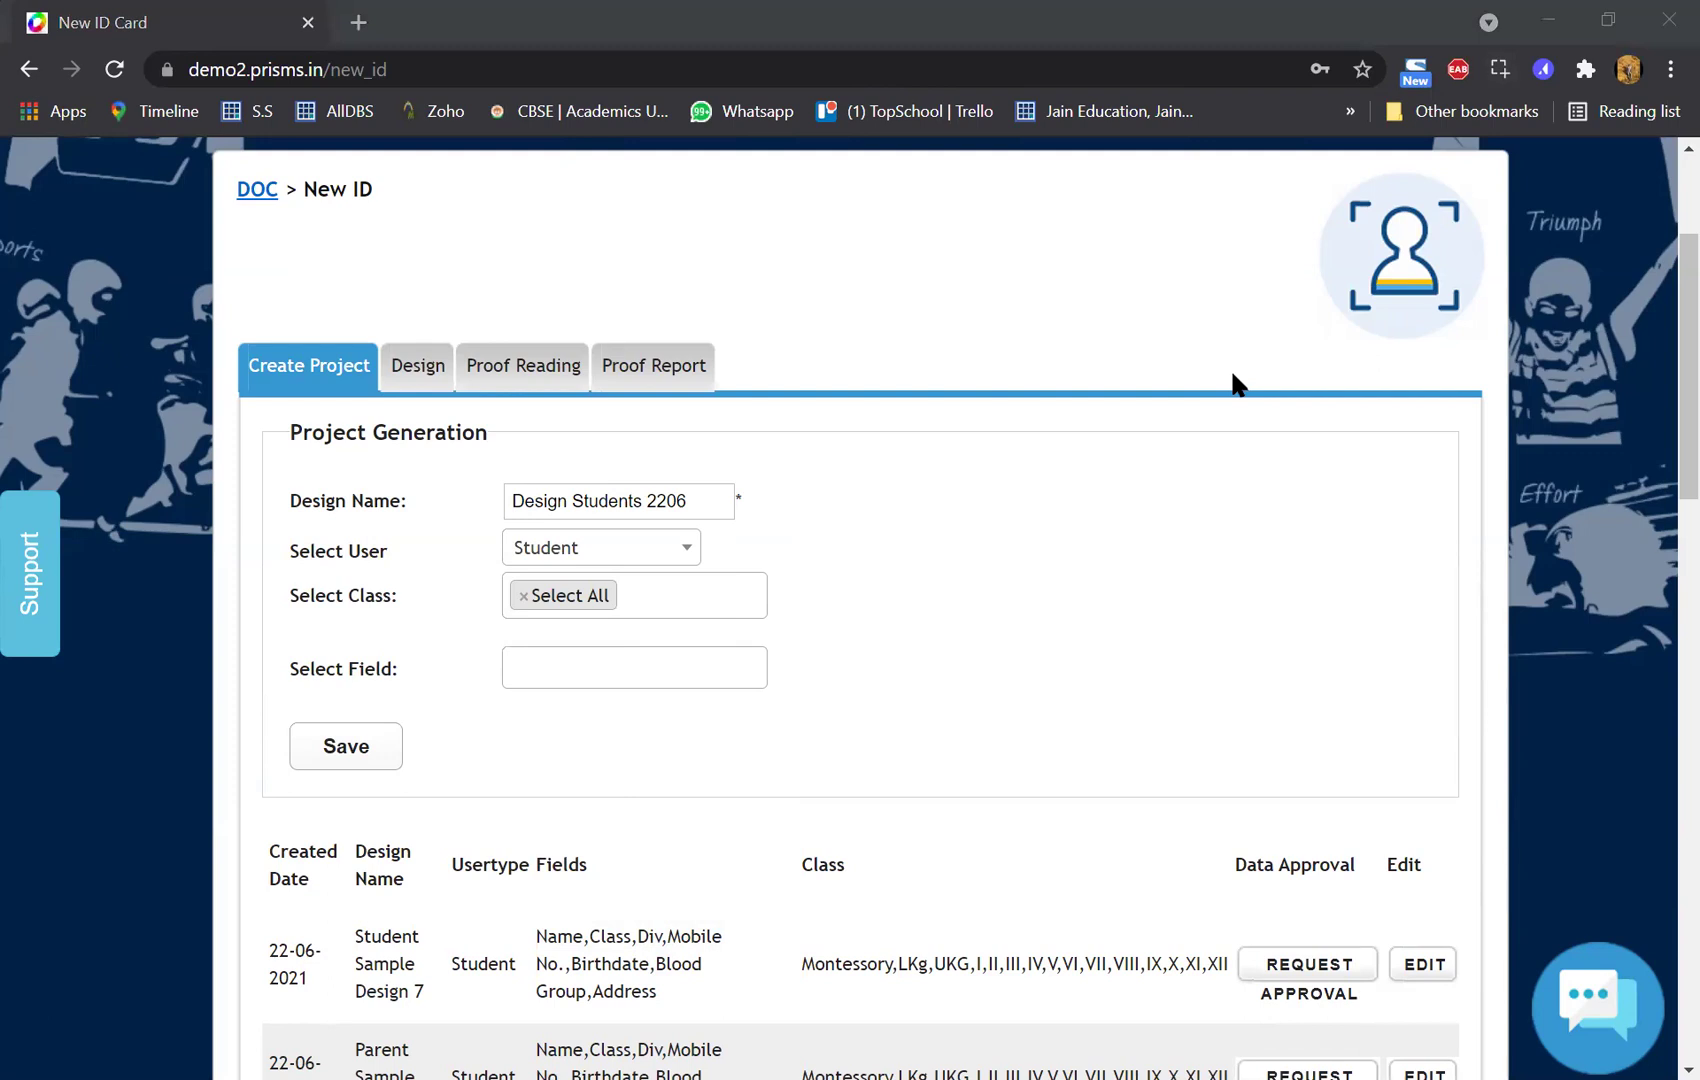
- Include all available fields in the ID card project and save it
click(553, 674)
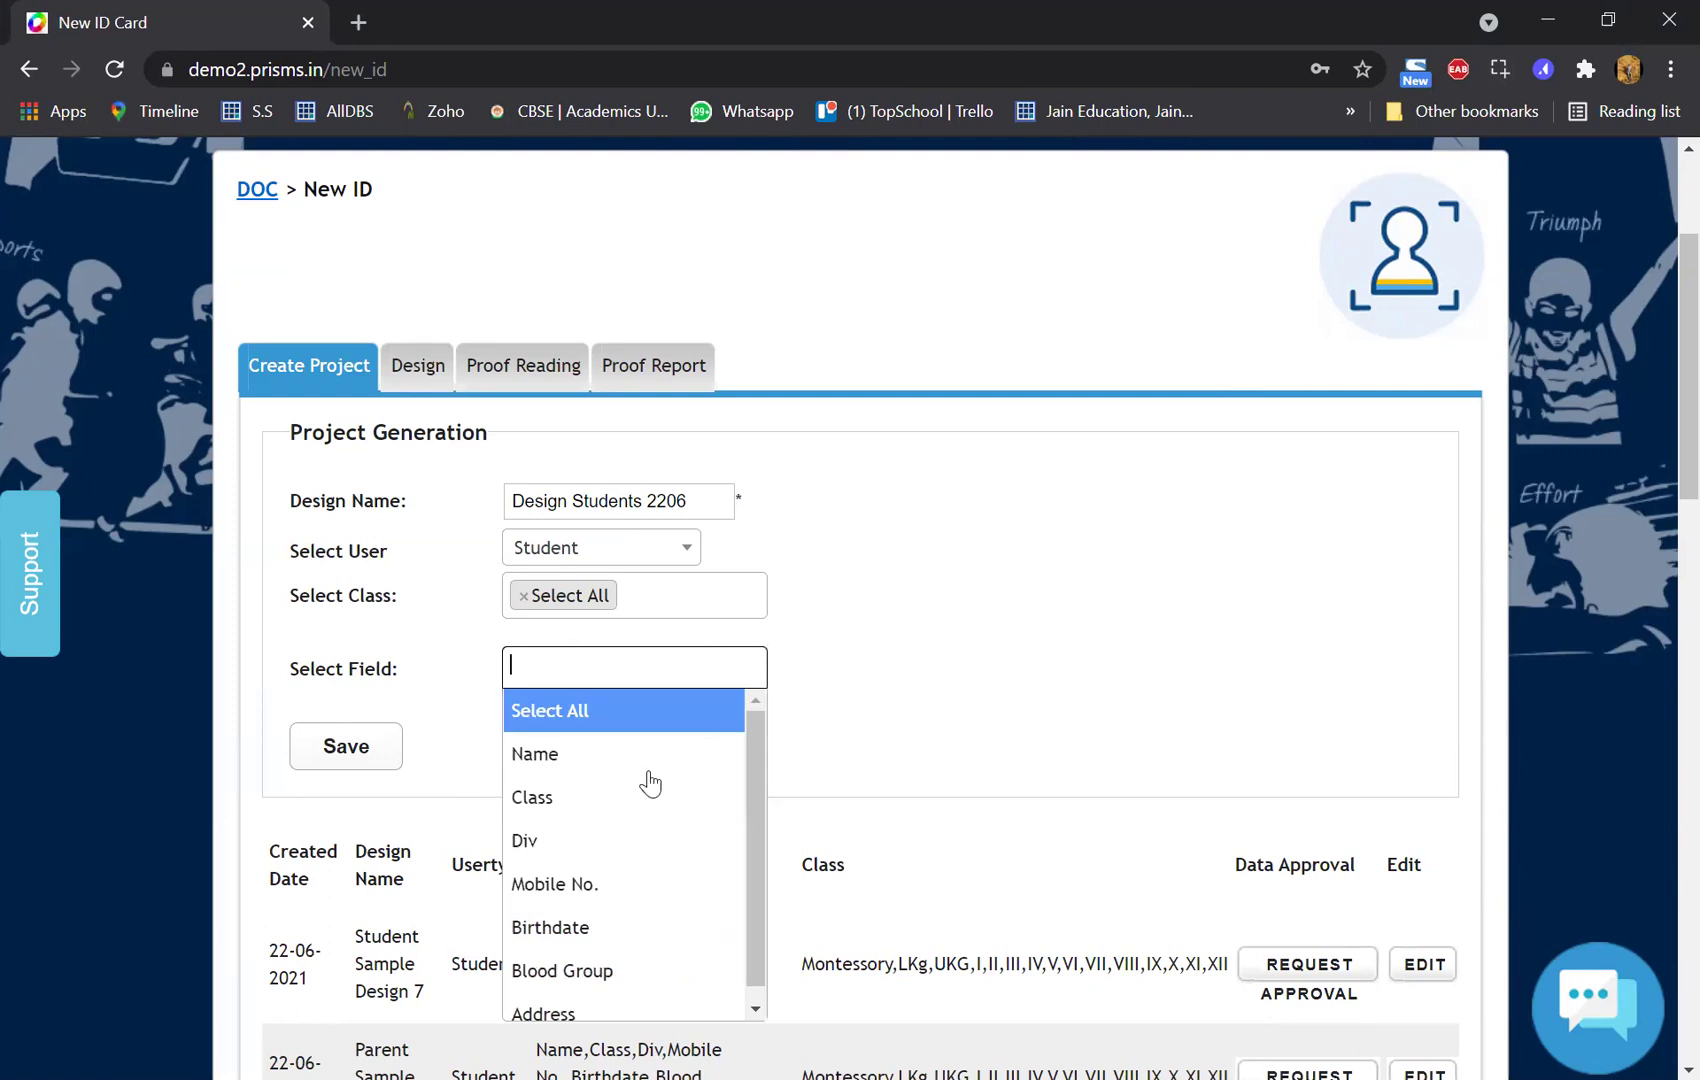
scroll(622, 935, down, 1)
key(Down)
key(Down)
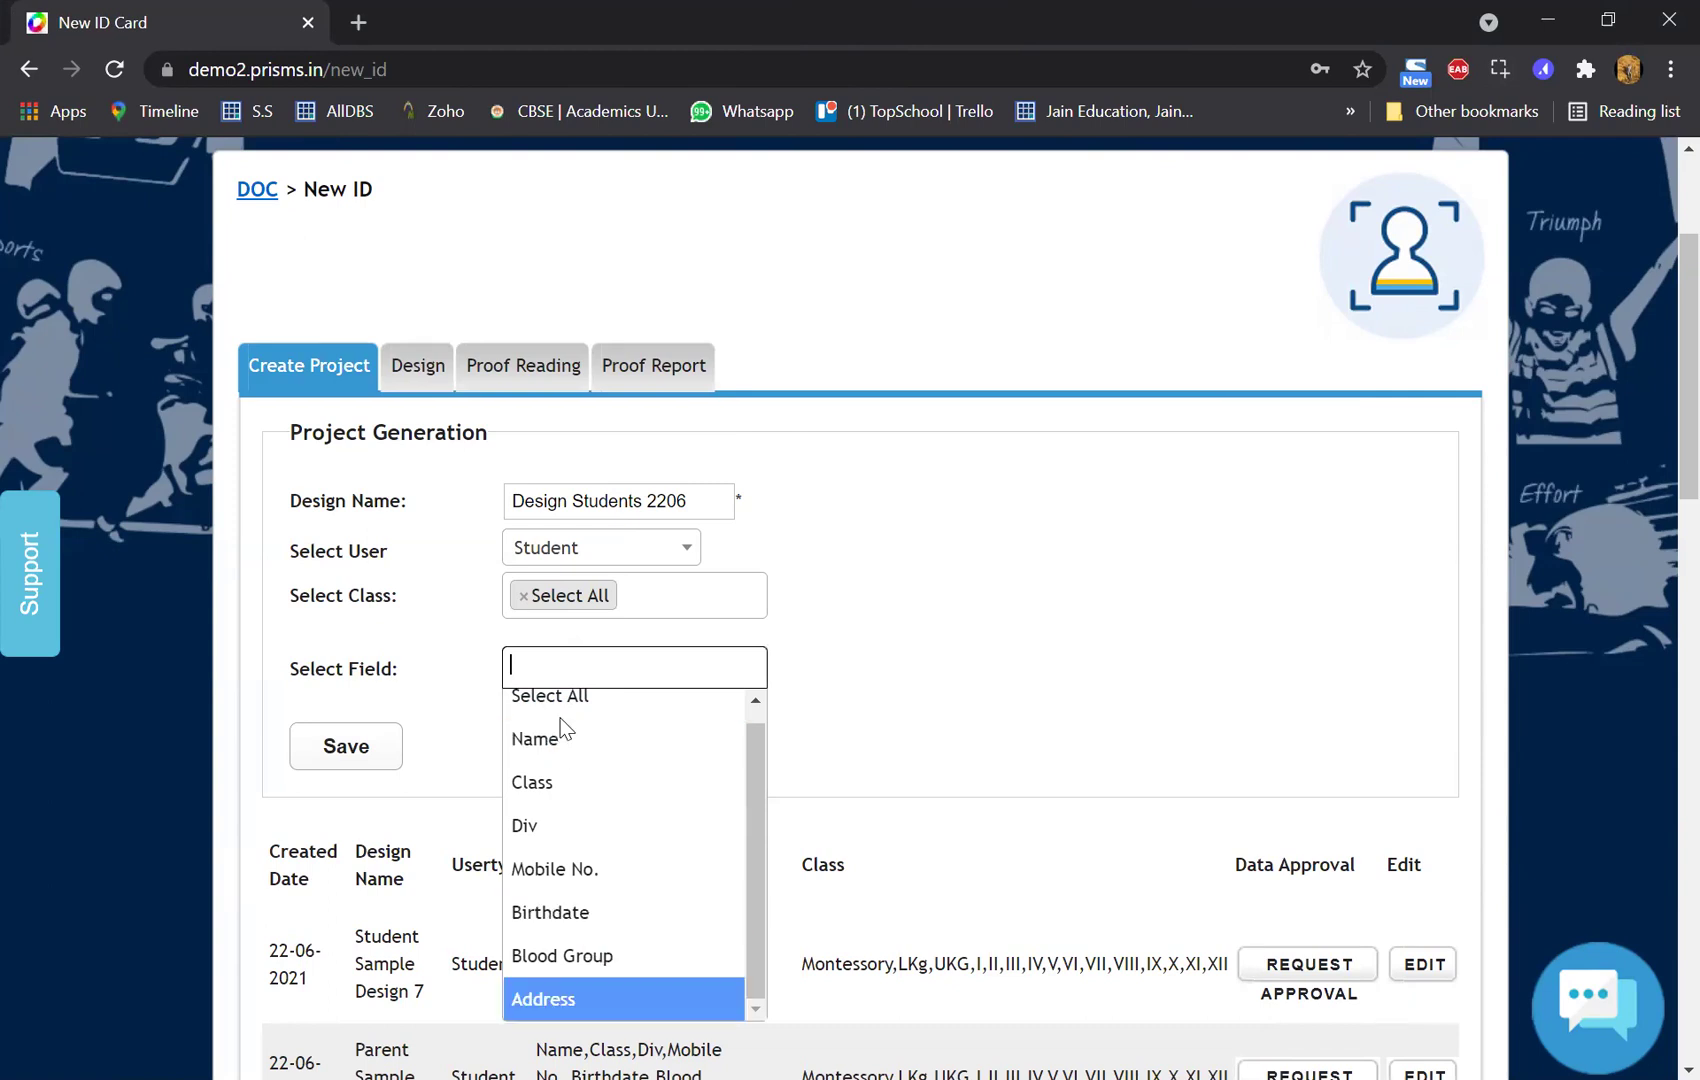
scroll(560, 719, up, 1)
click(522, 711)
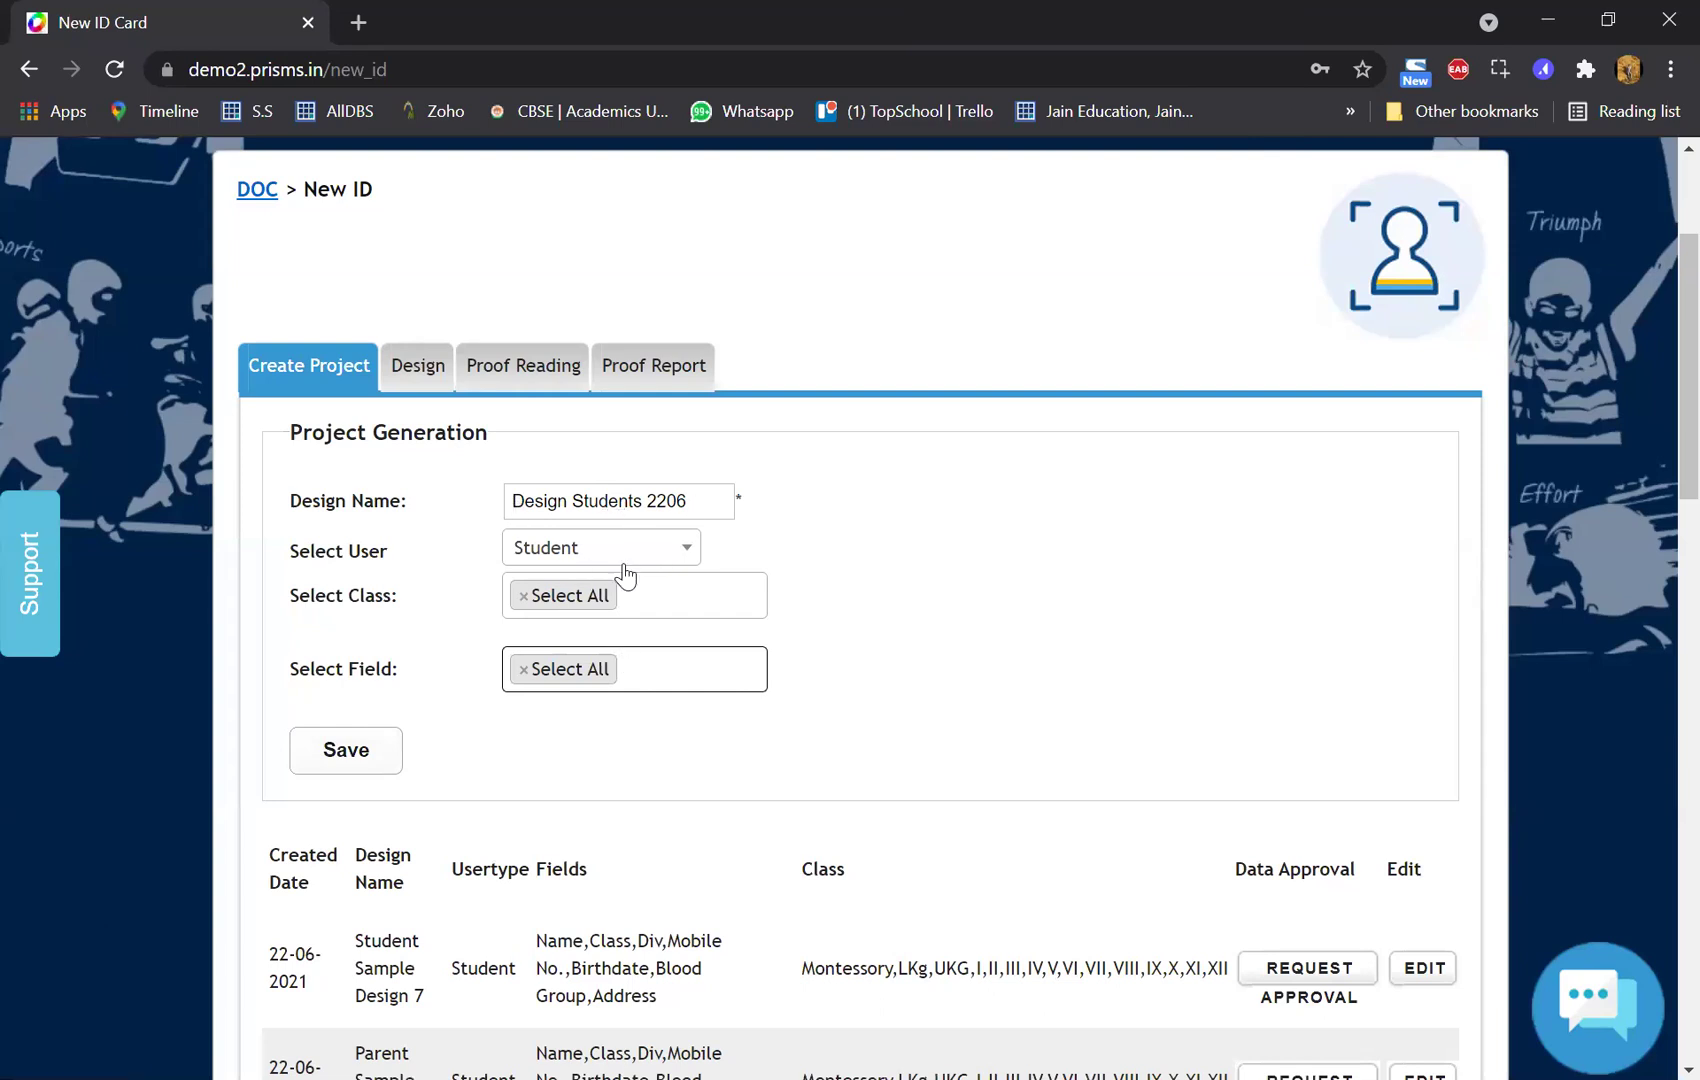
click(366, 758)
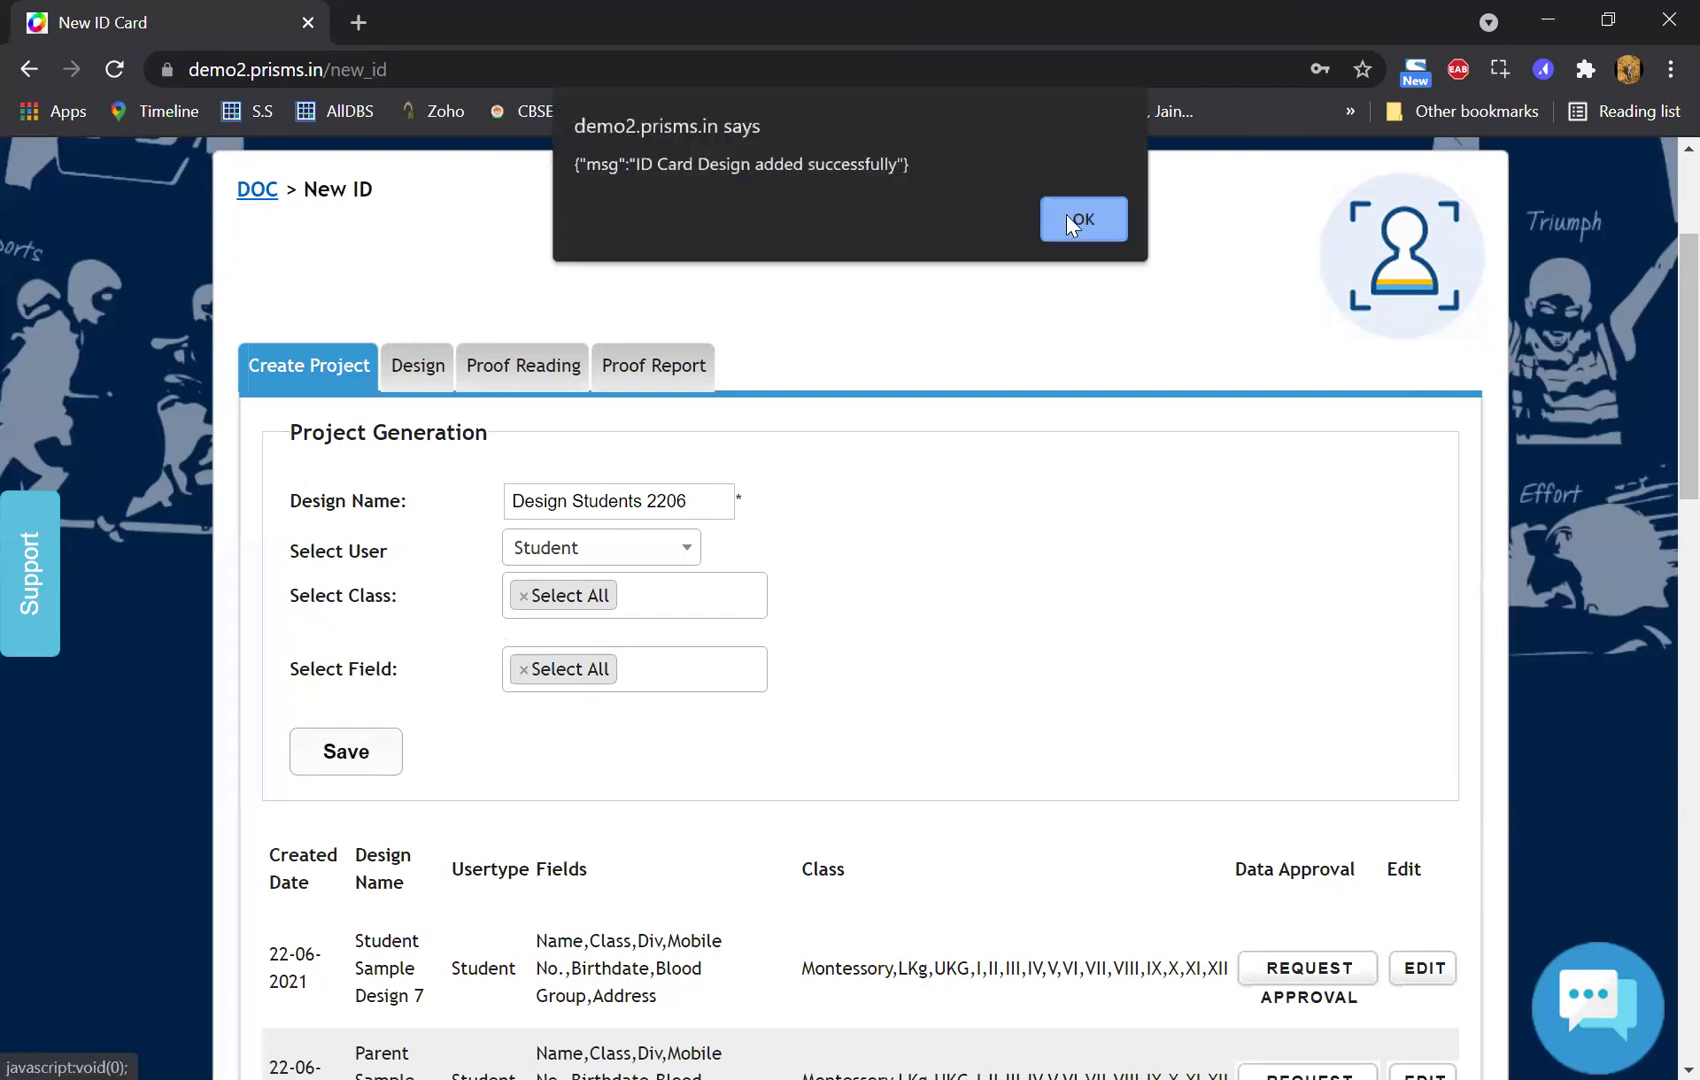
key(Return)
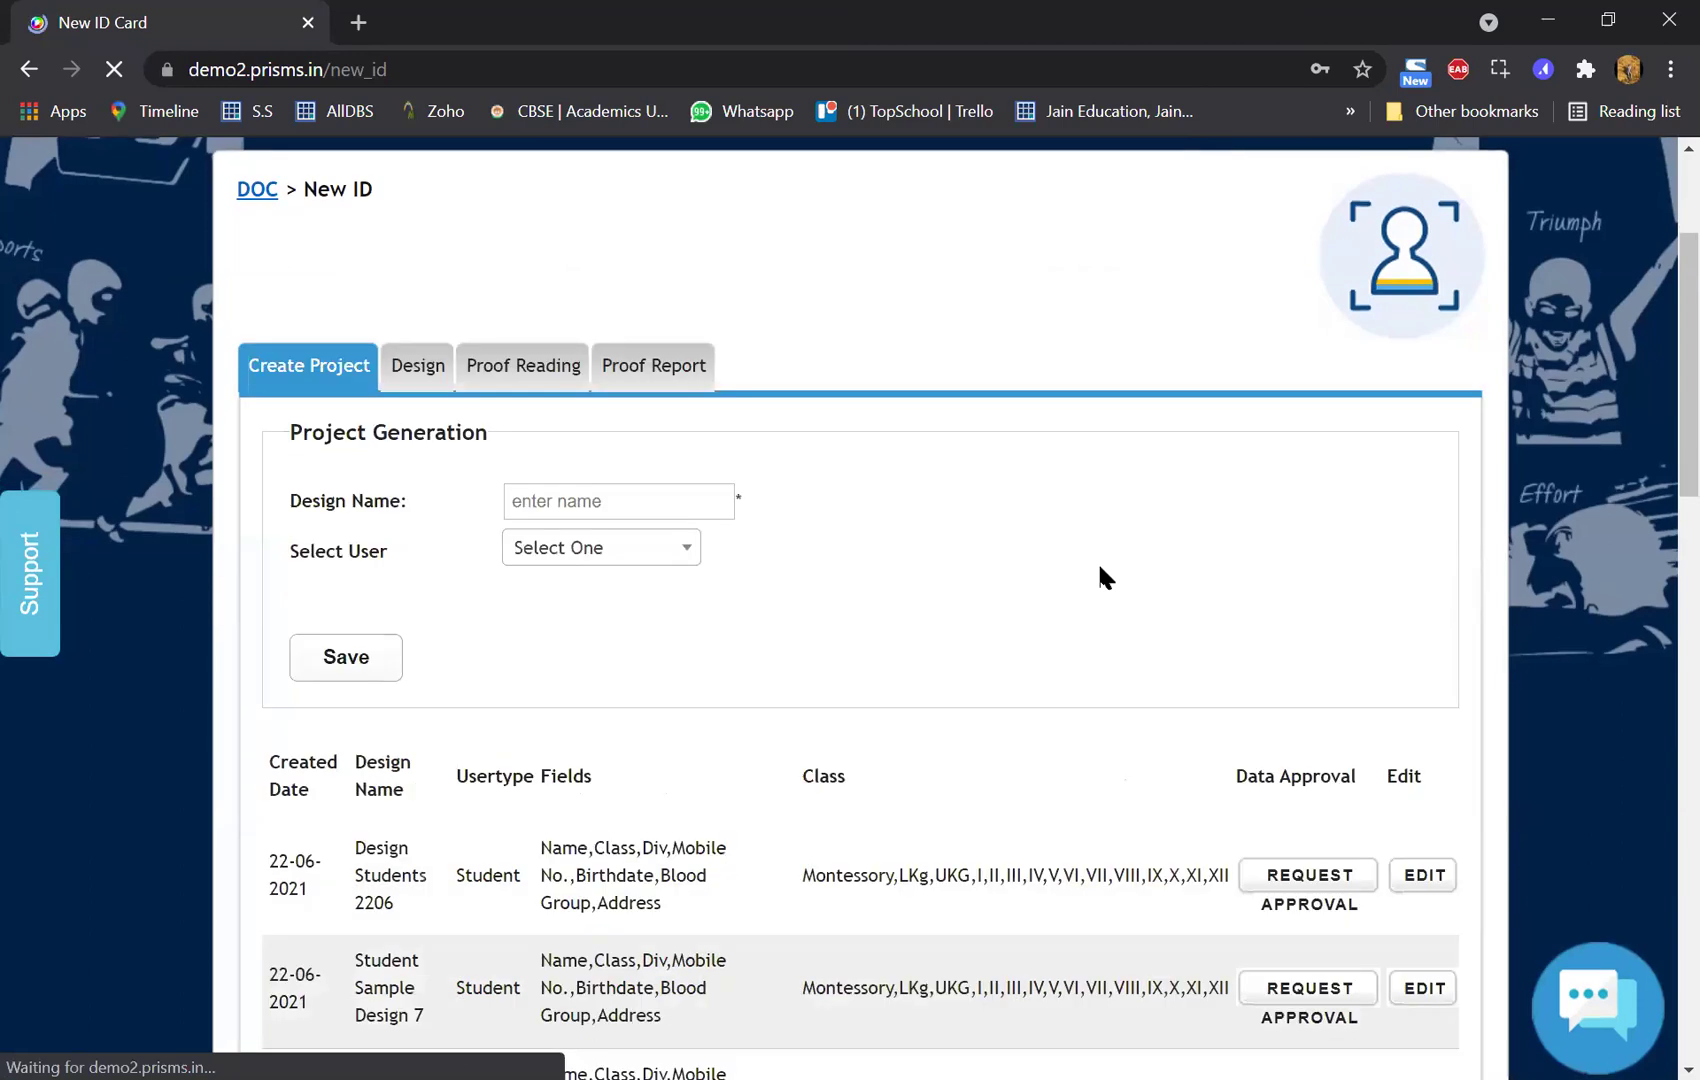
- Open the ID card design editor in a new browser tab
scroll(448, 262, down, 1)
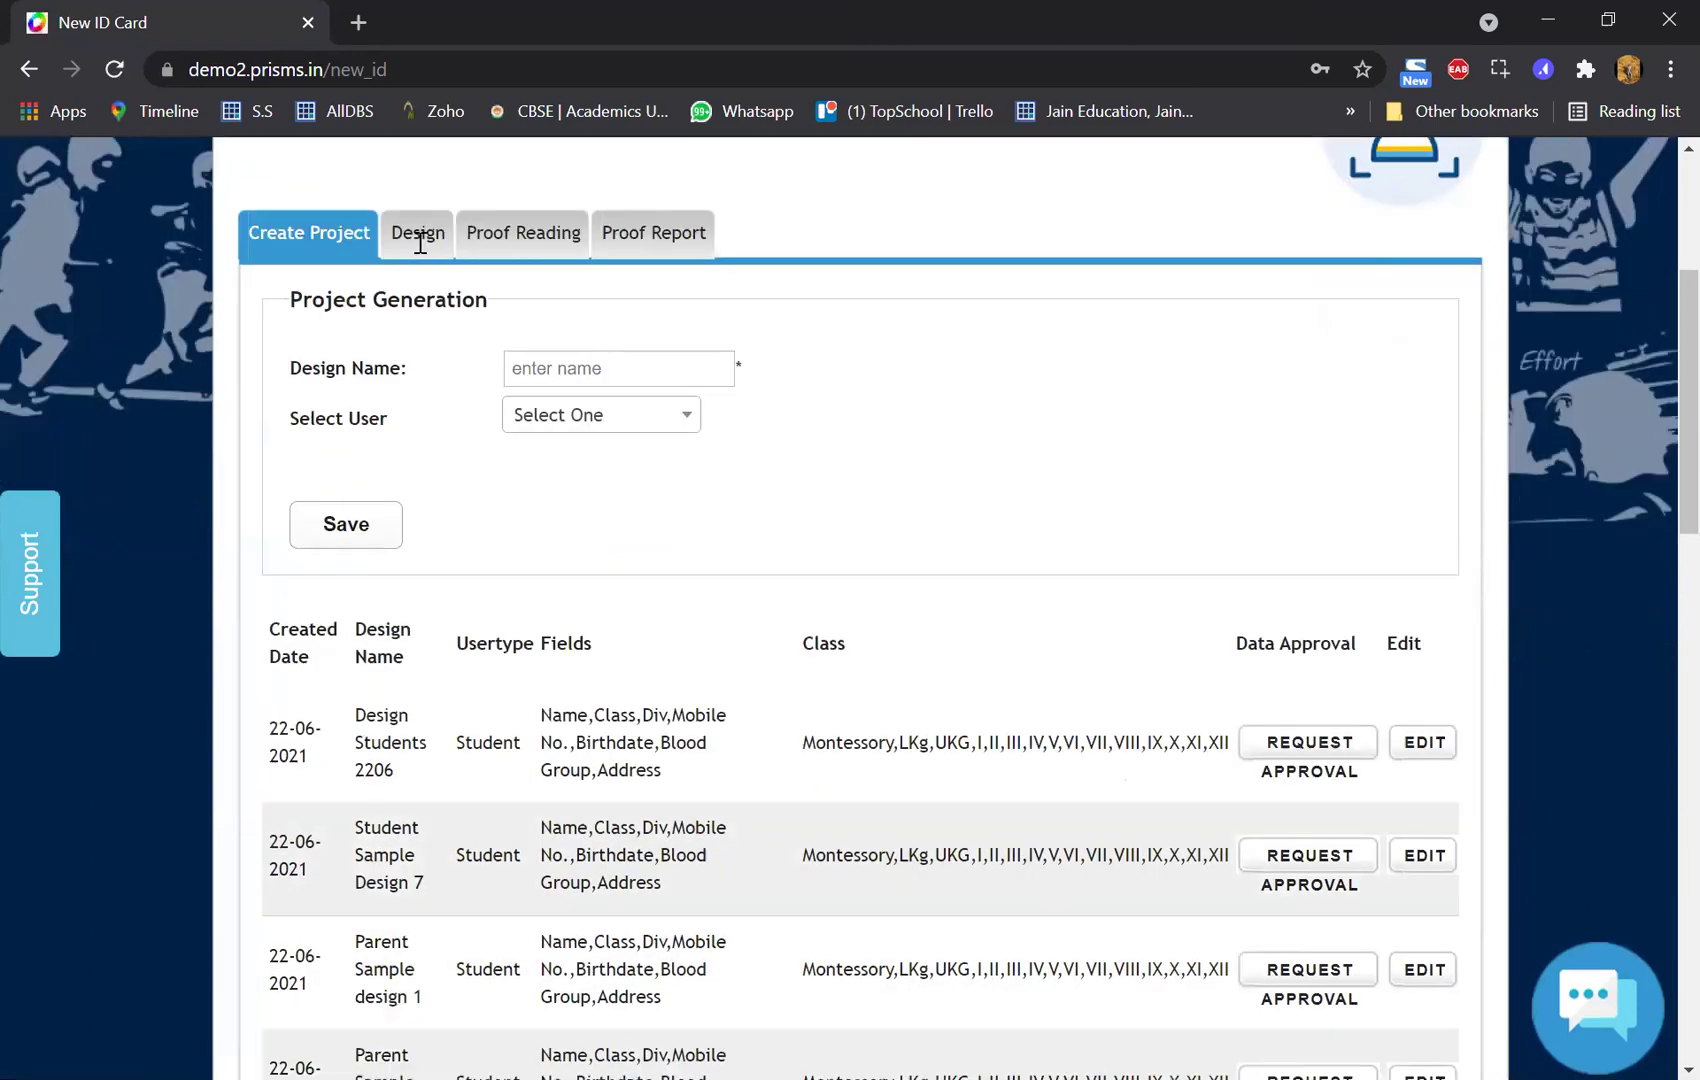
click(418, 236)
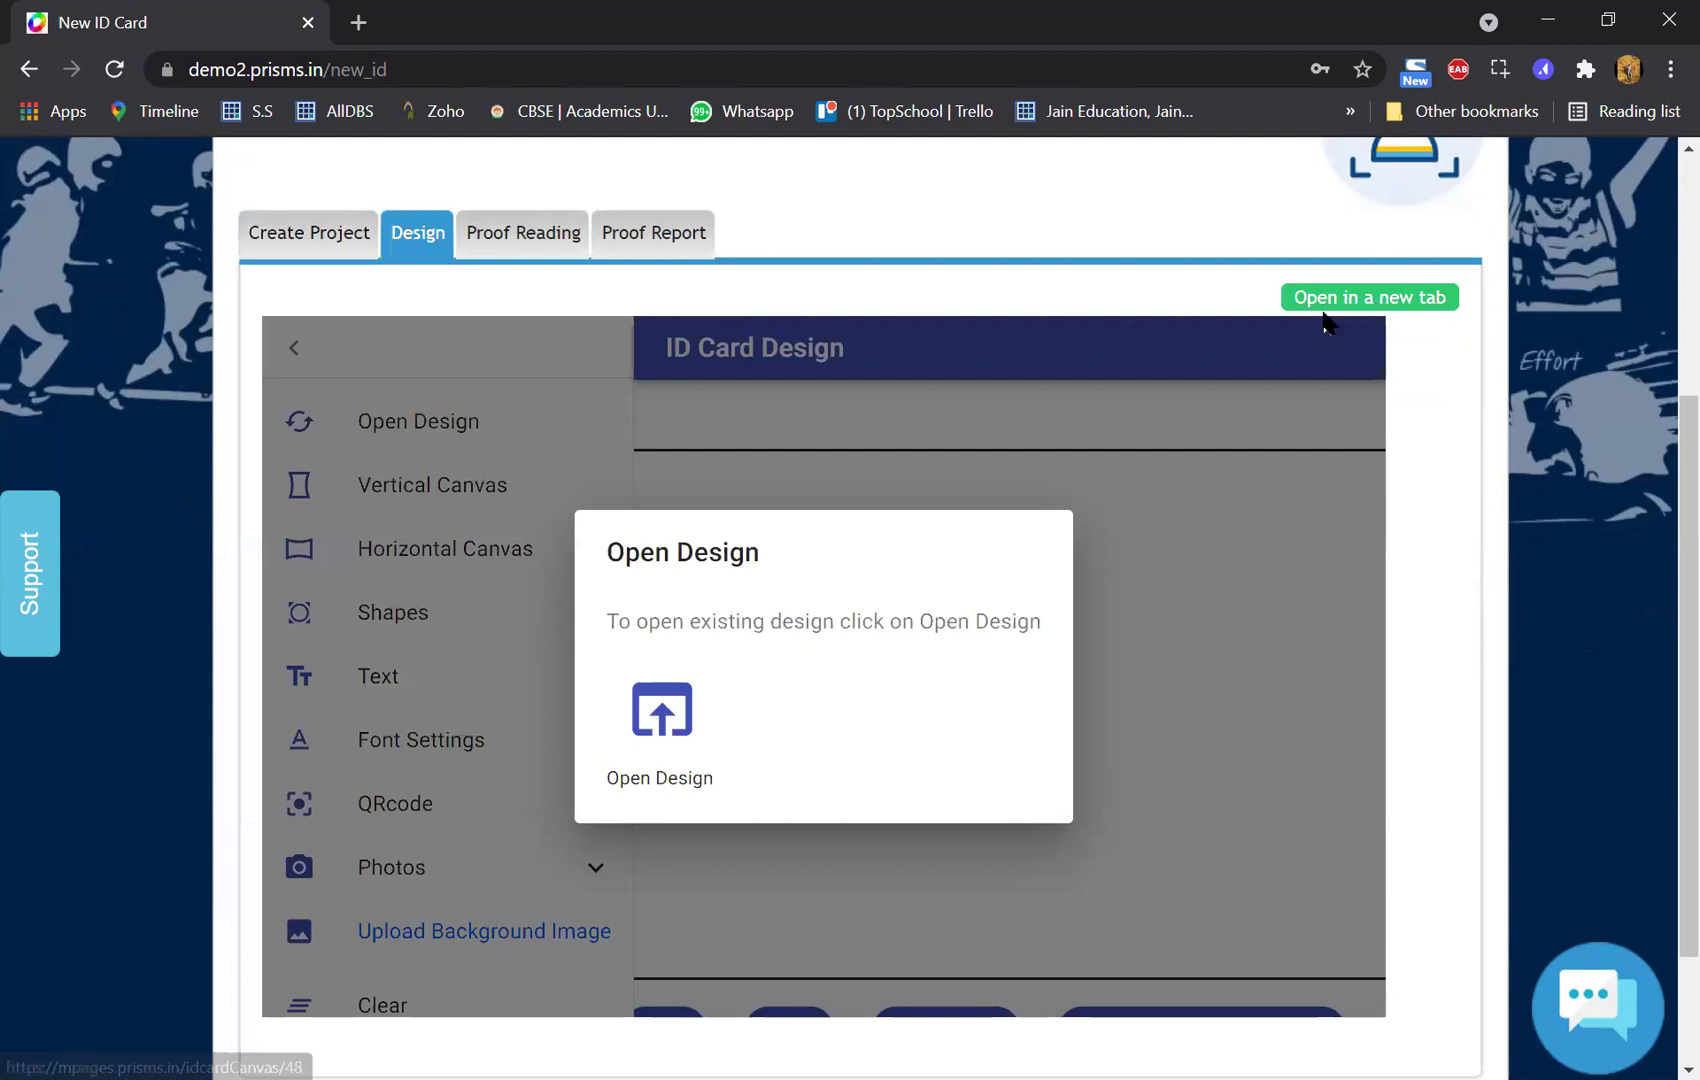
click(675, 362)
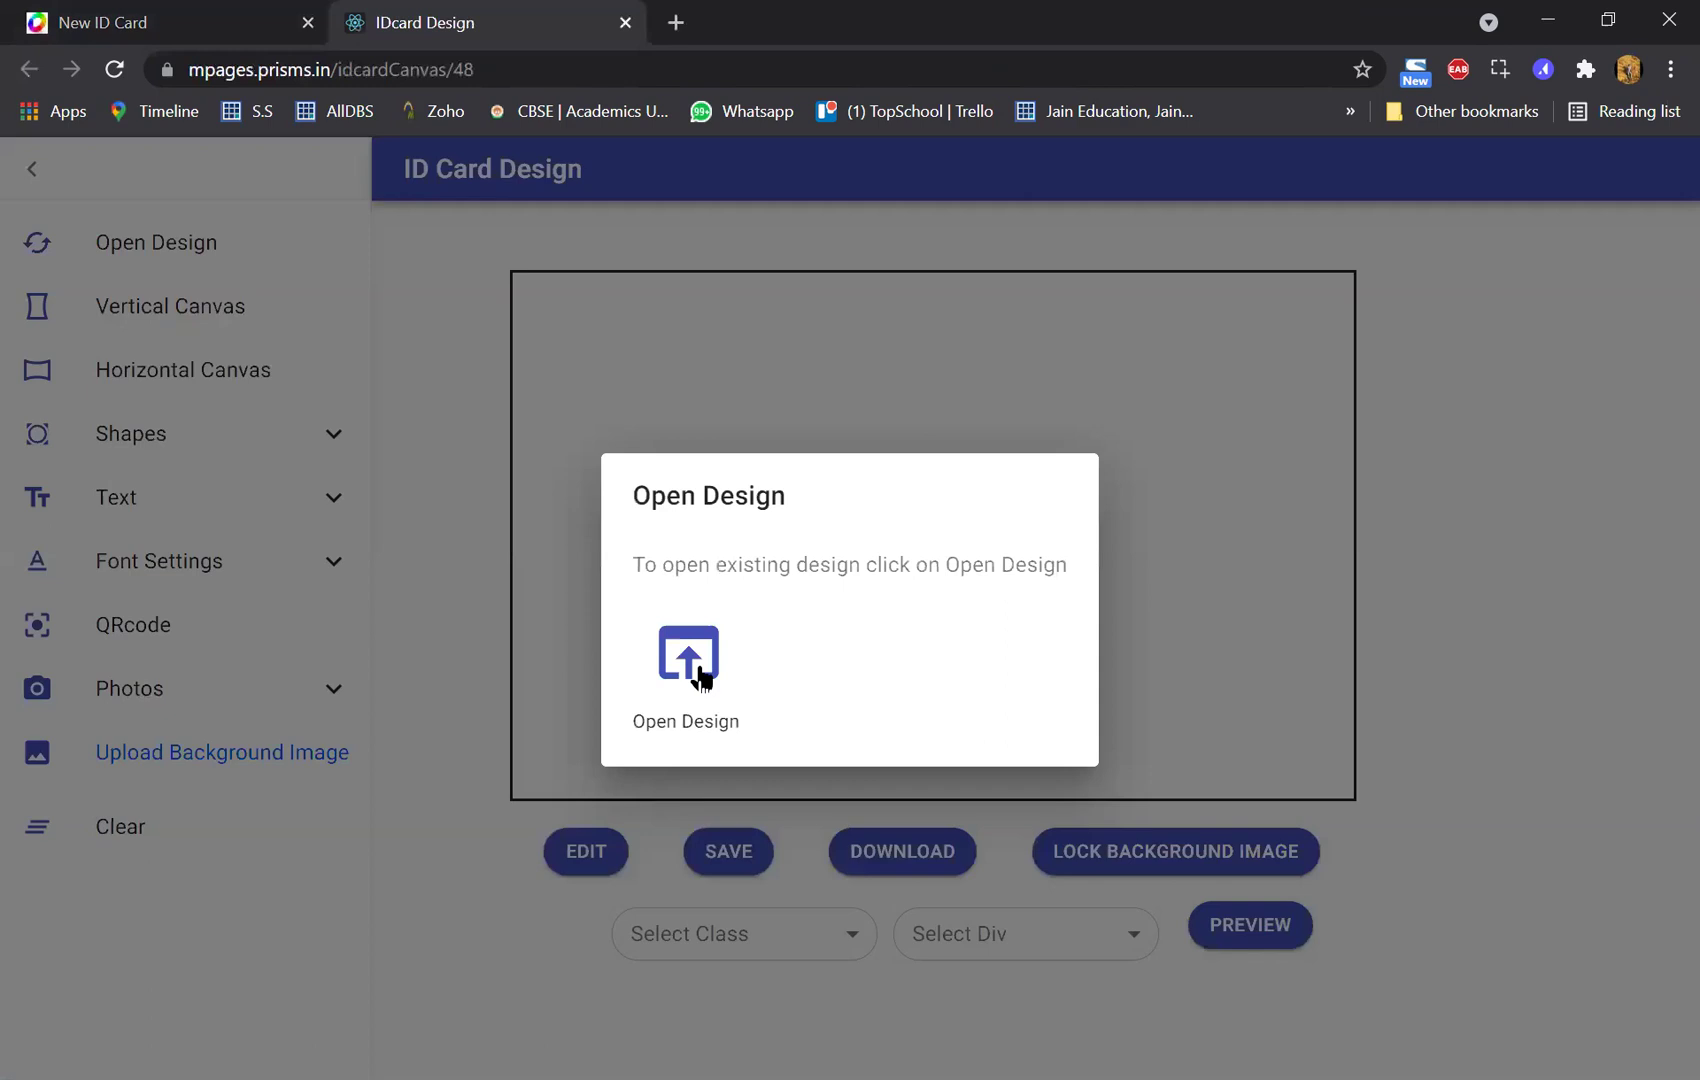
- Open the existing design "Design Students 2206" in the ID card editor
click(703, 675)
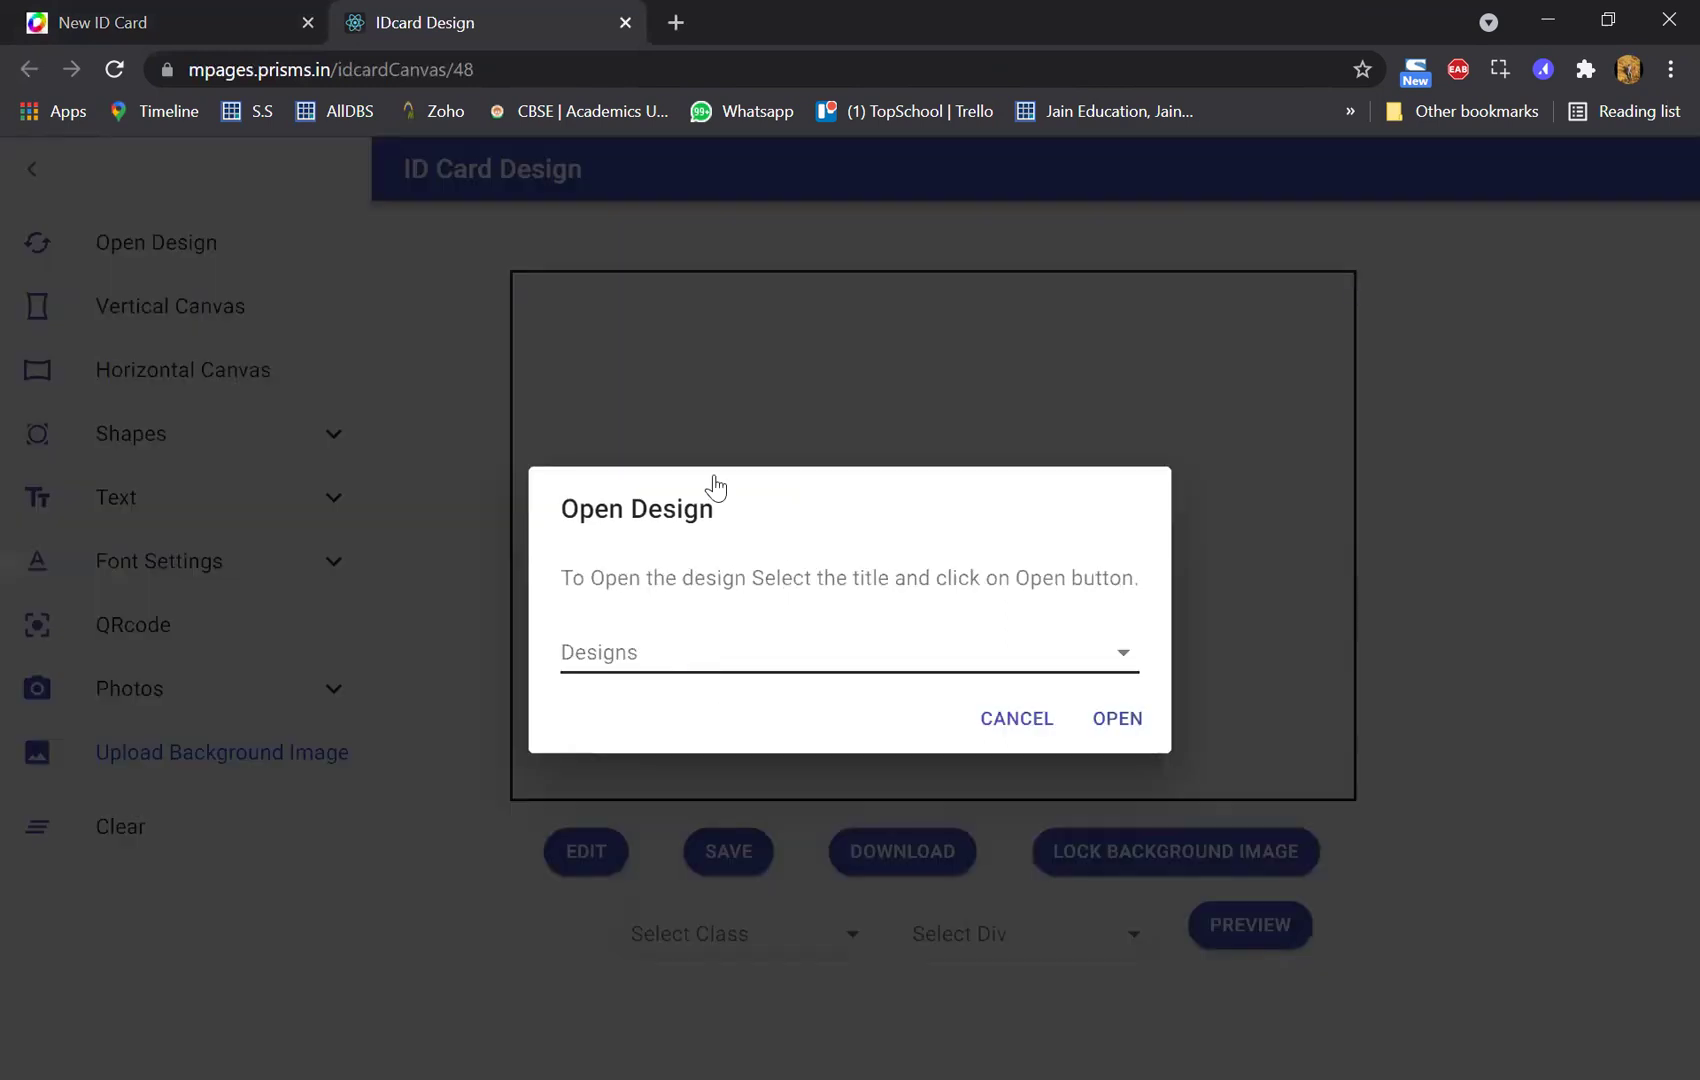
click(748, 662)
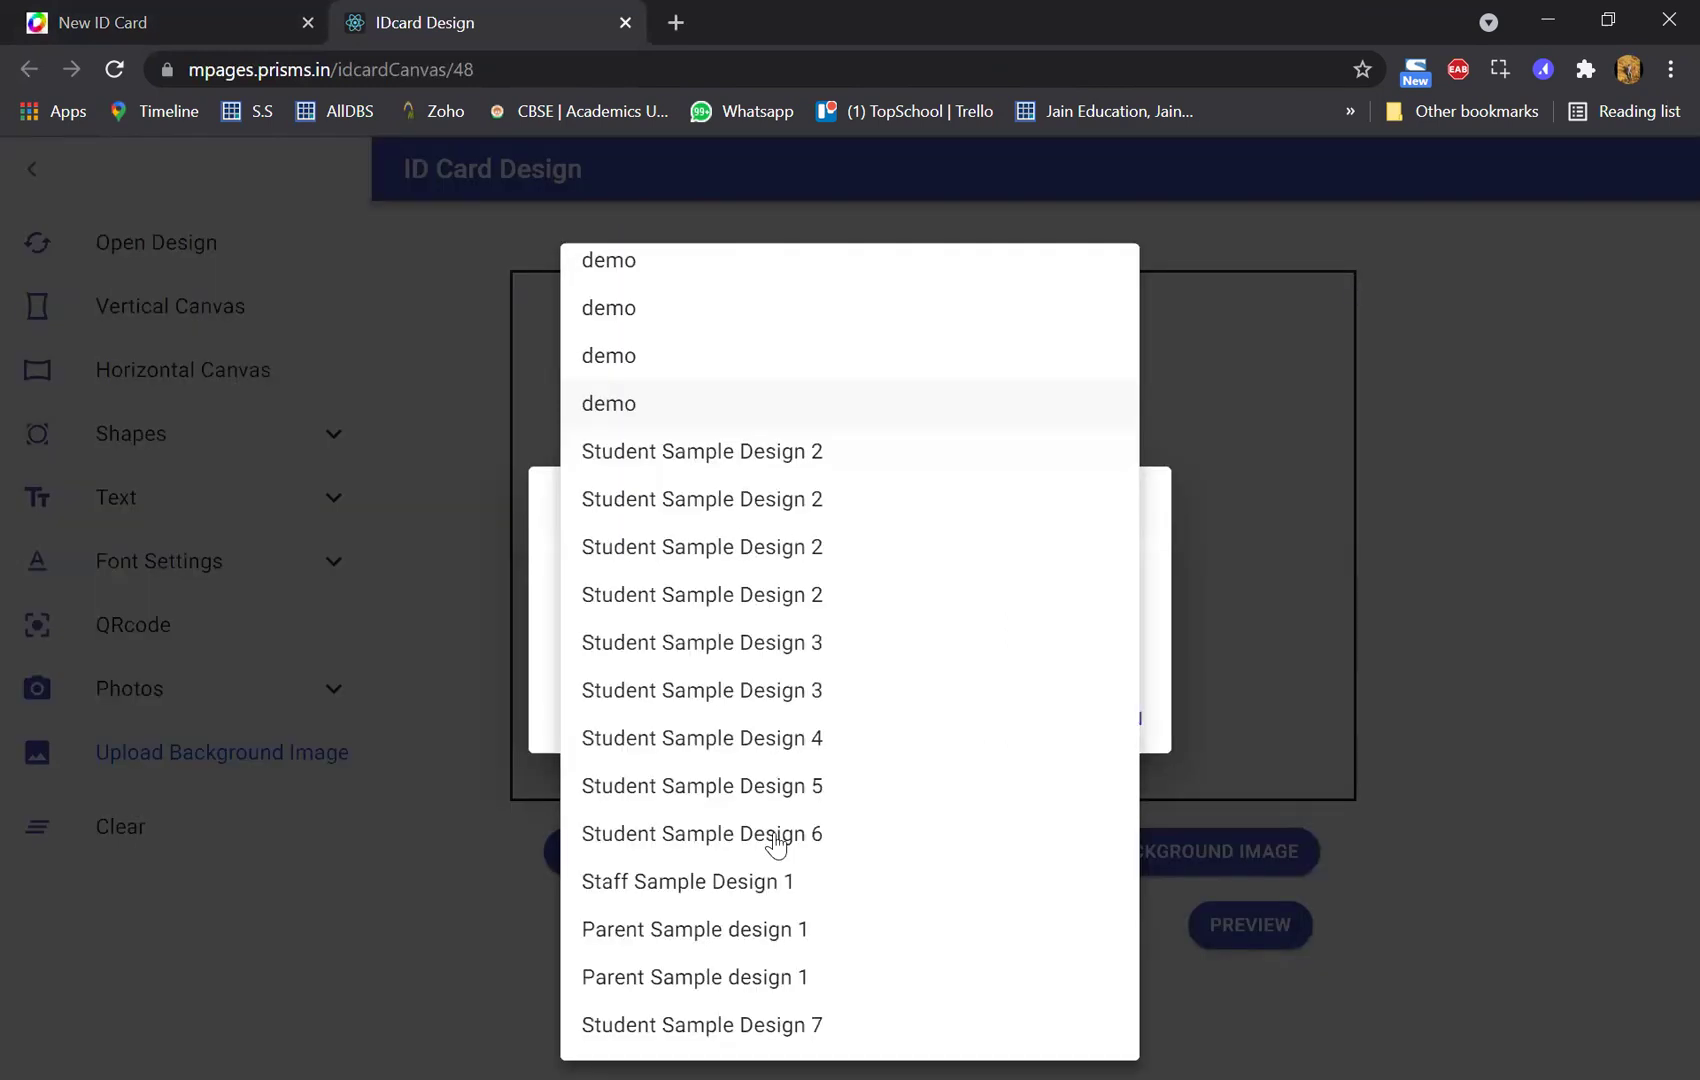
scroll(850, 805, down, 1)
key(Escape)
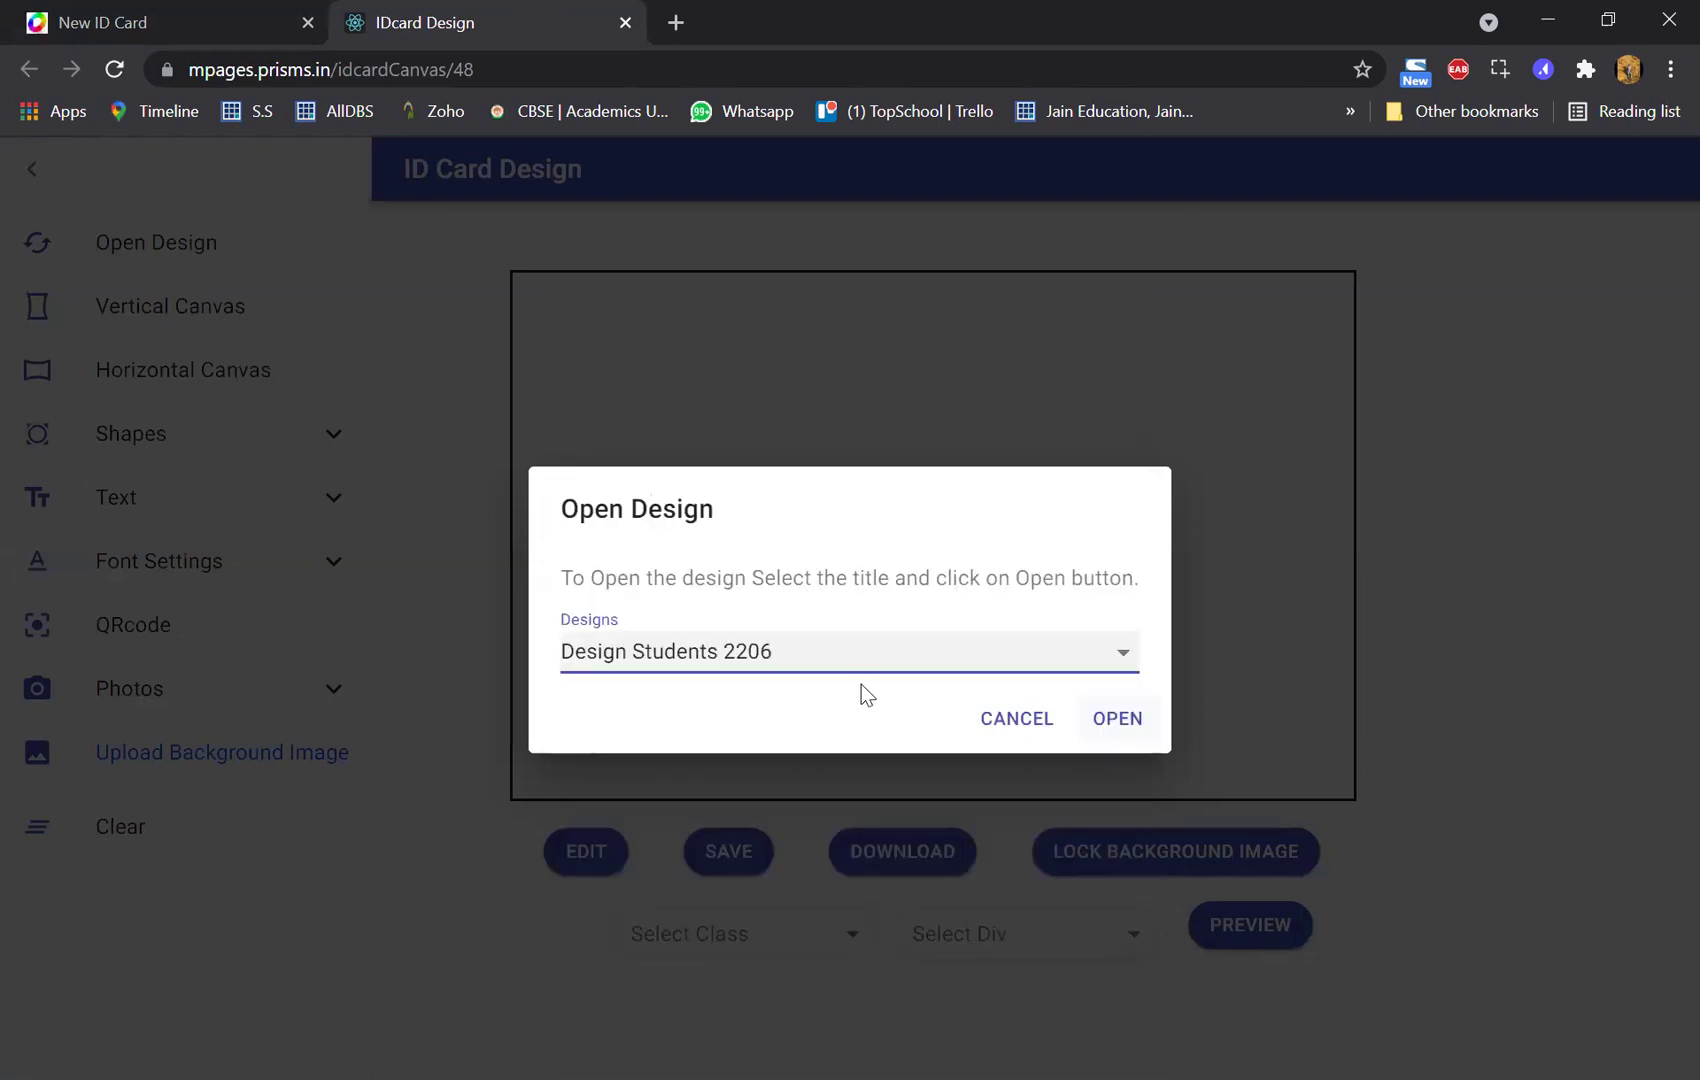
key(Return)
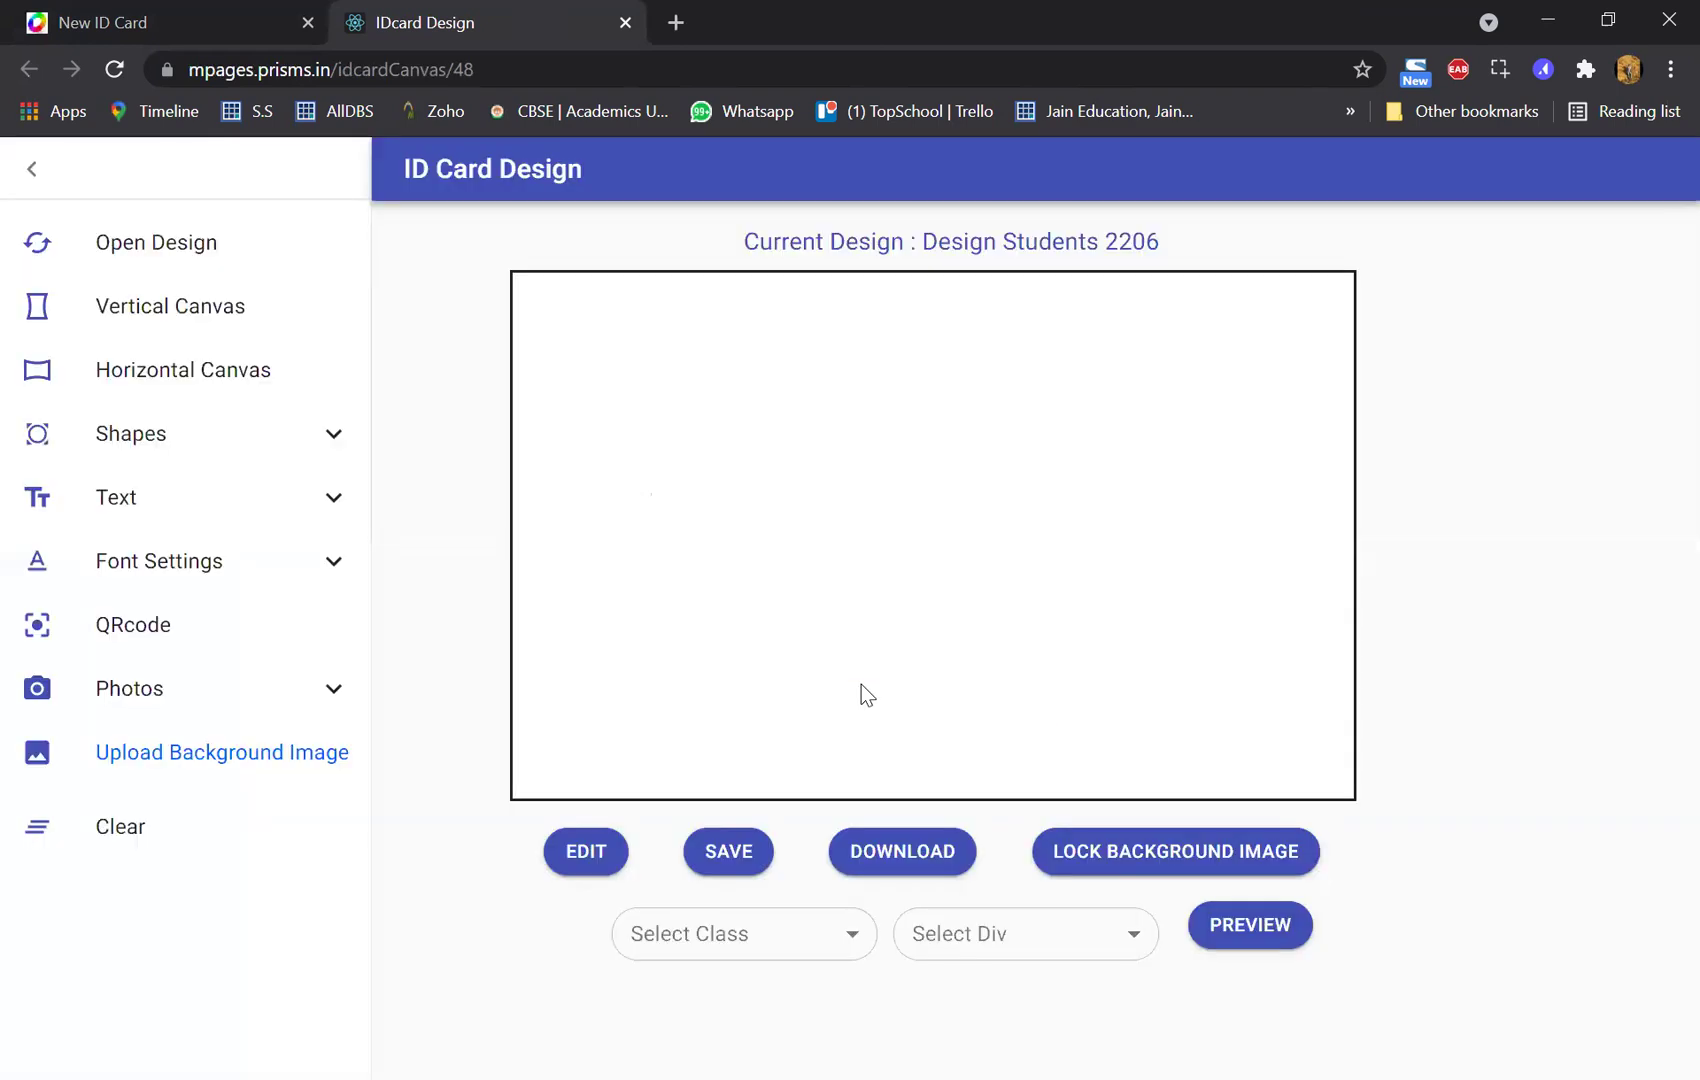
- Upload studentID_H_51 from the id_card_bg folder as the background image and stretch it to fill the whole card
click(186, 777)
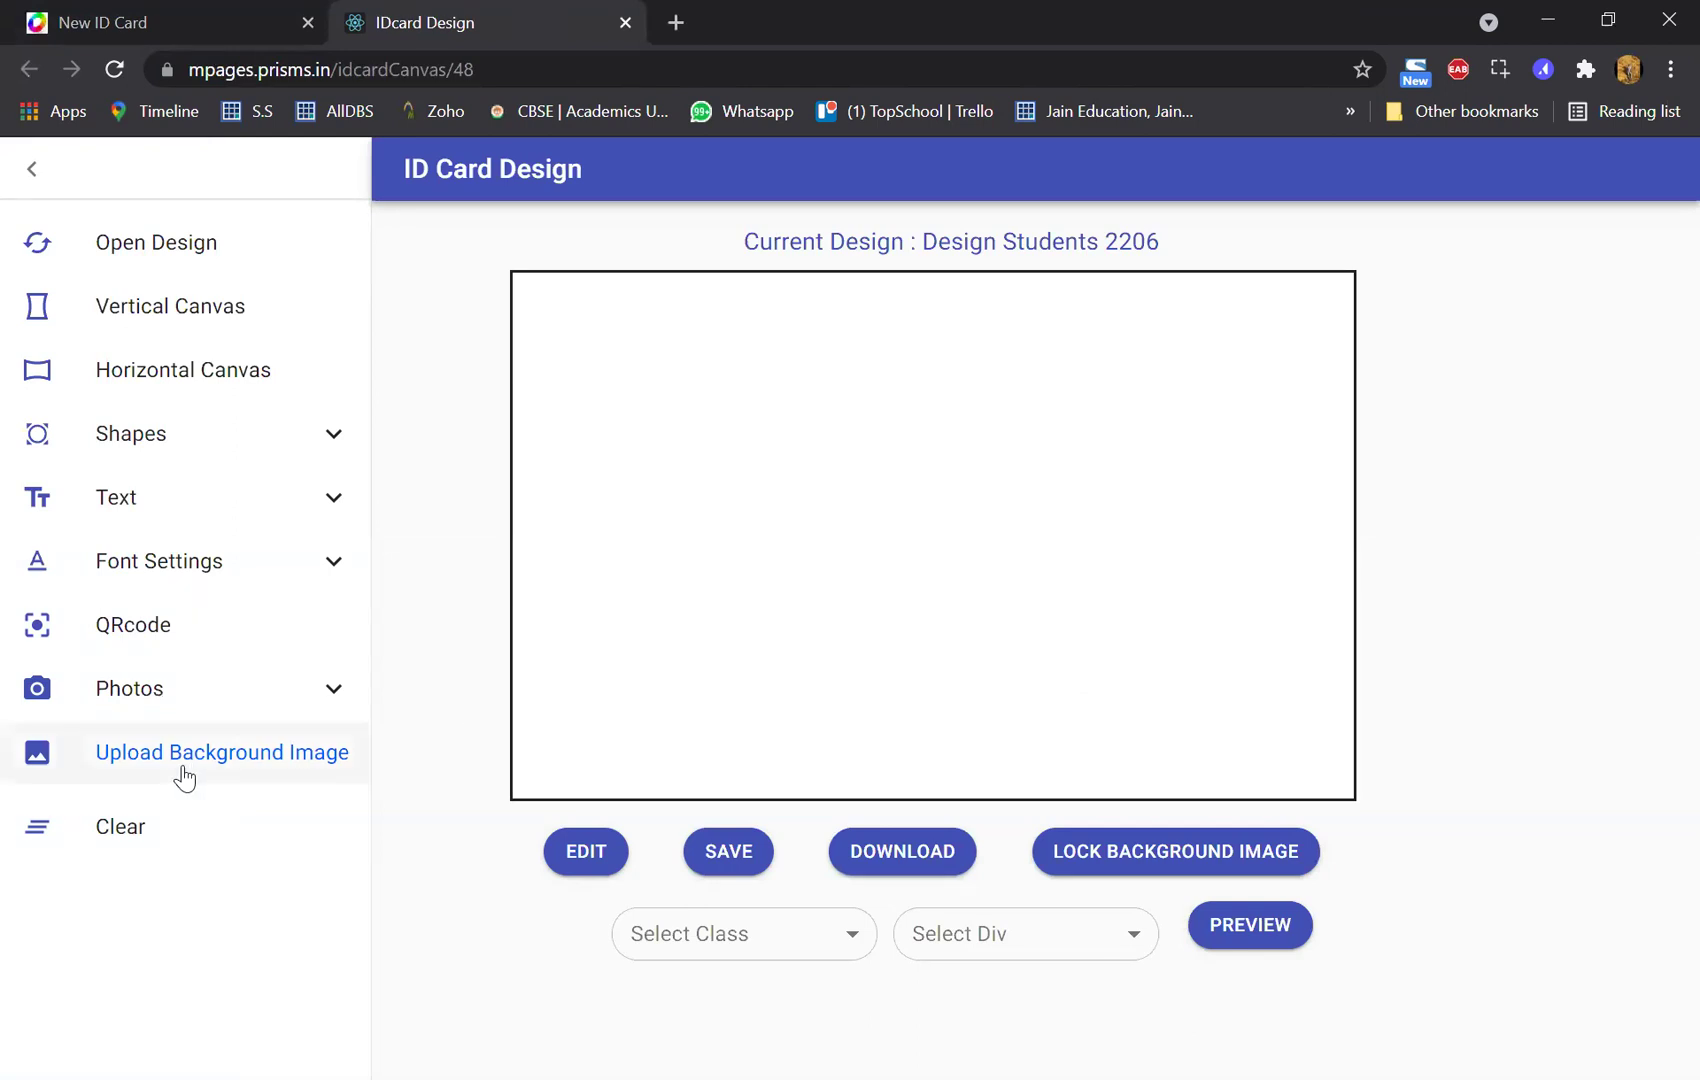
click(174, 759)
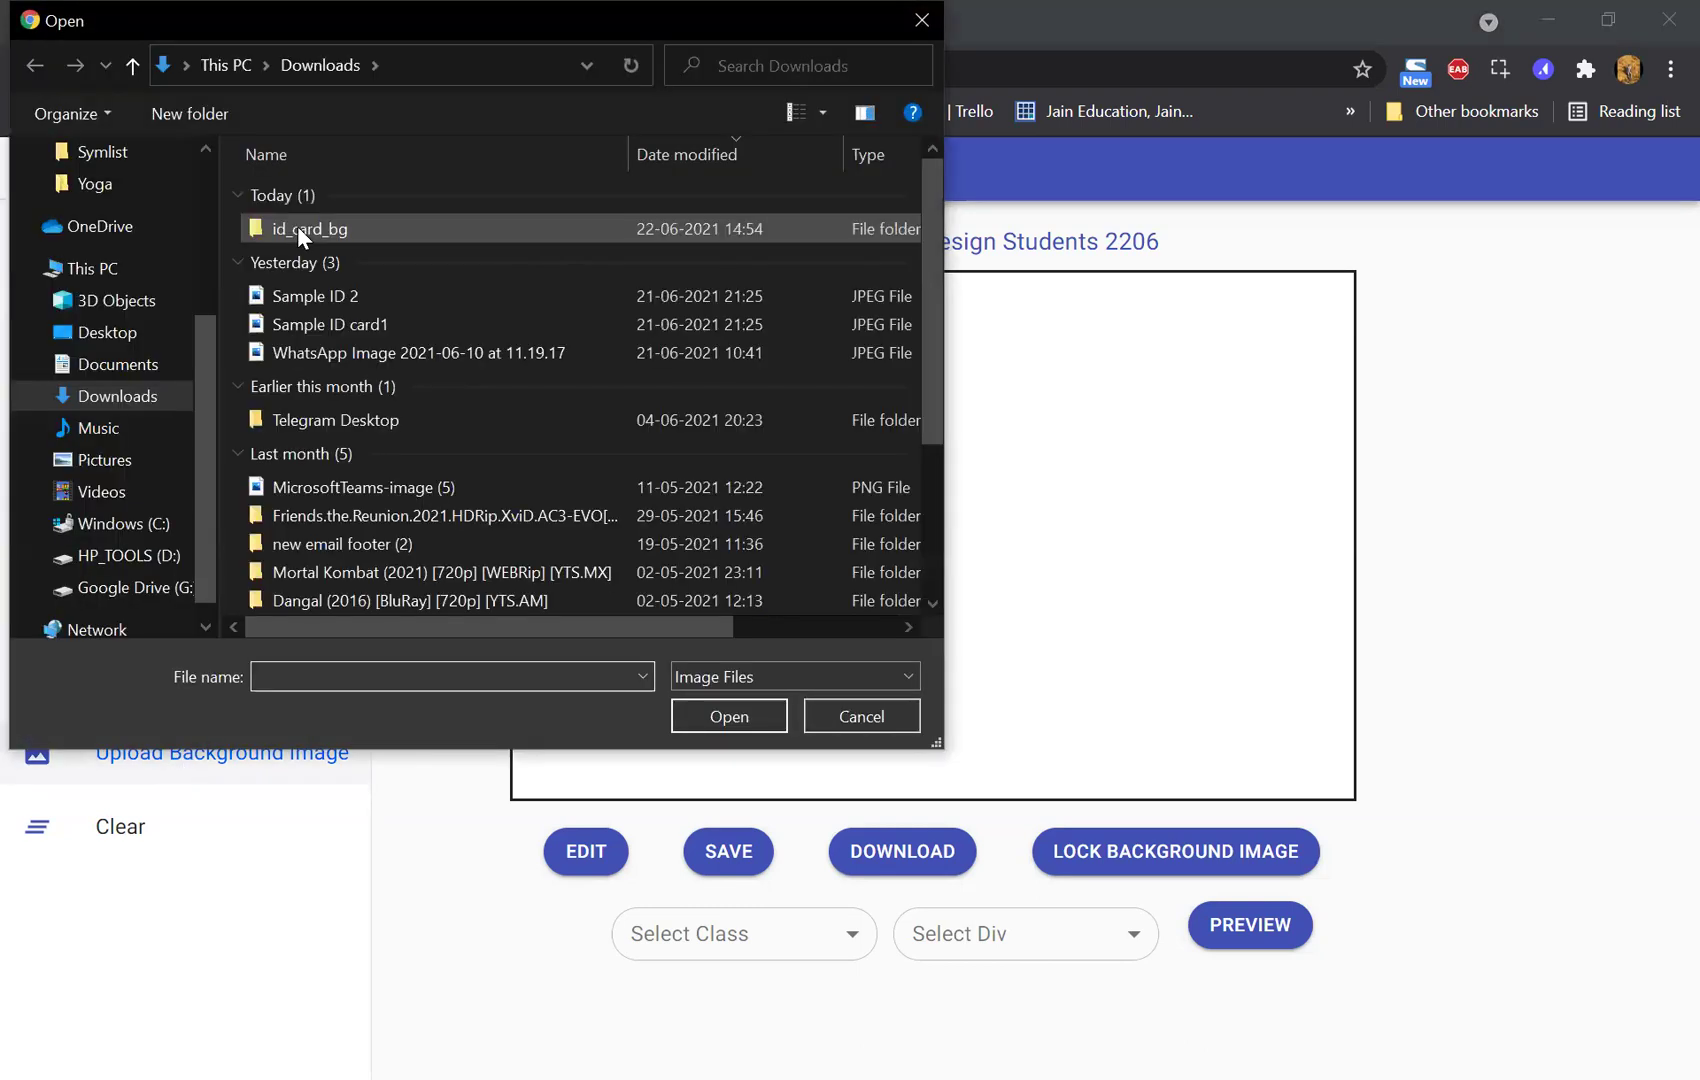
click(298, 226)
double_click(298, 228)
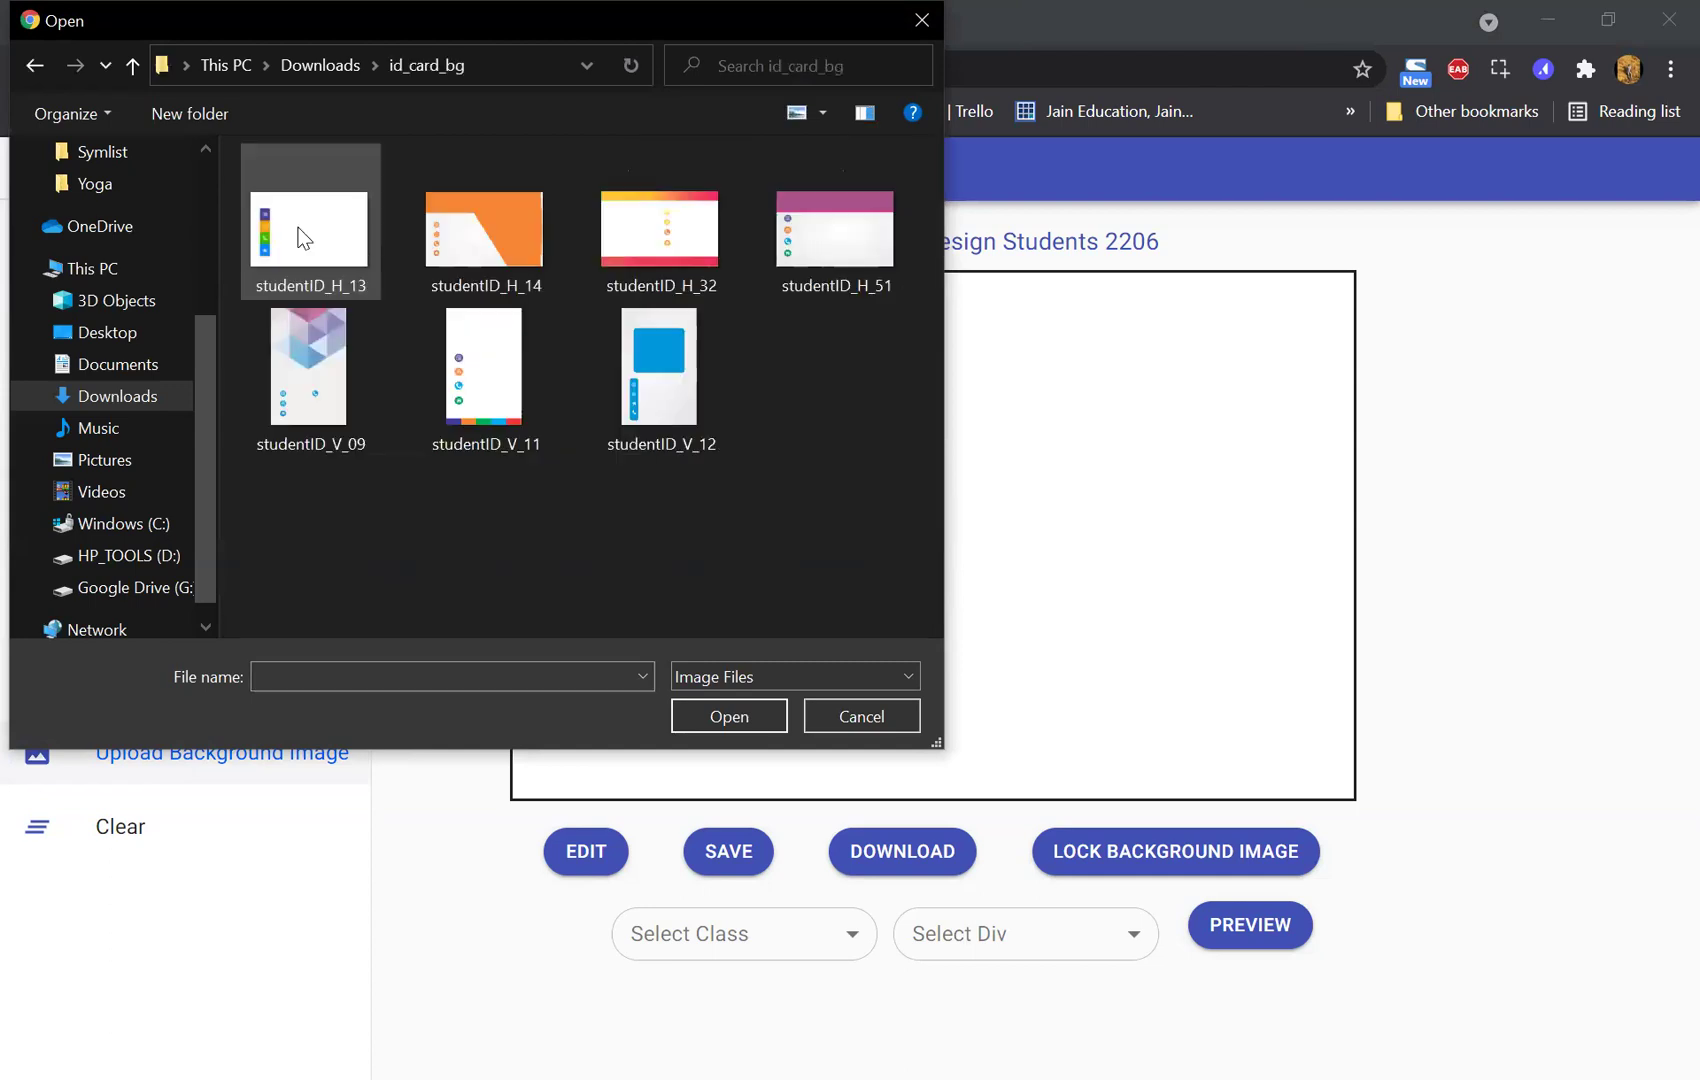
click(813, 260)
click(740, 715)
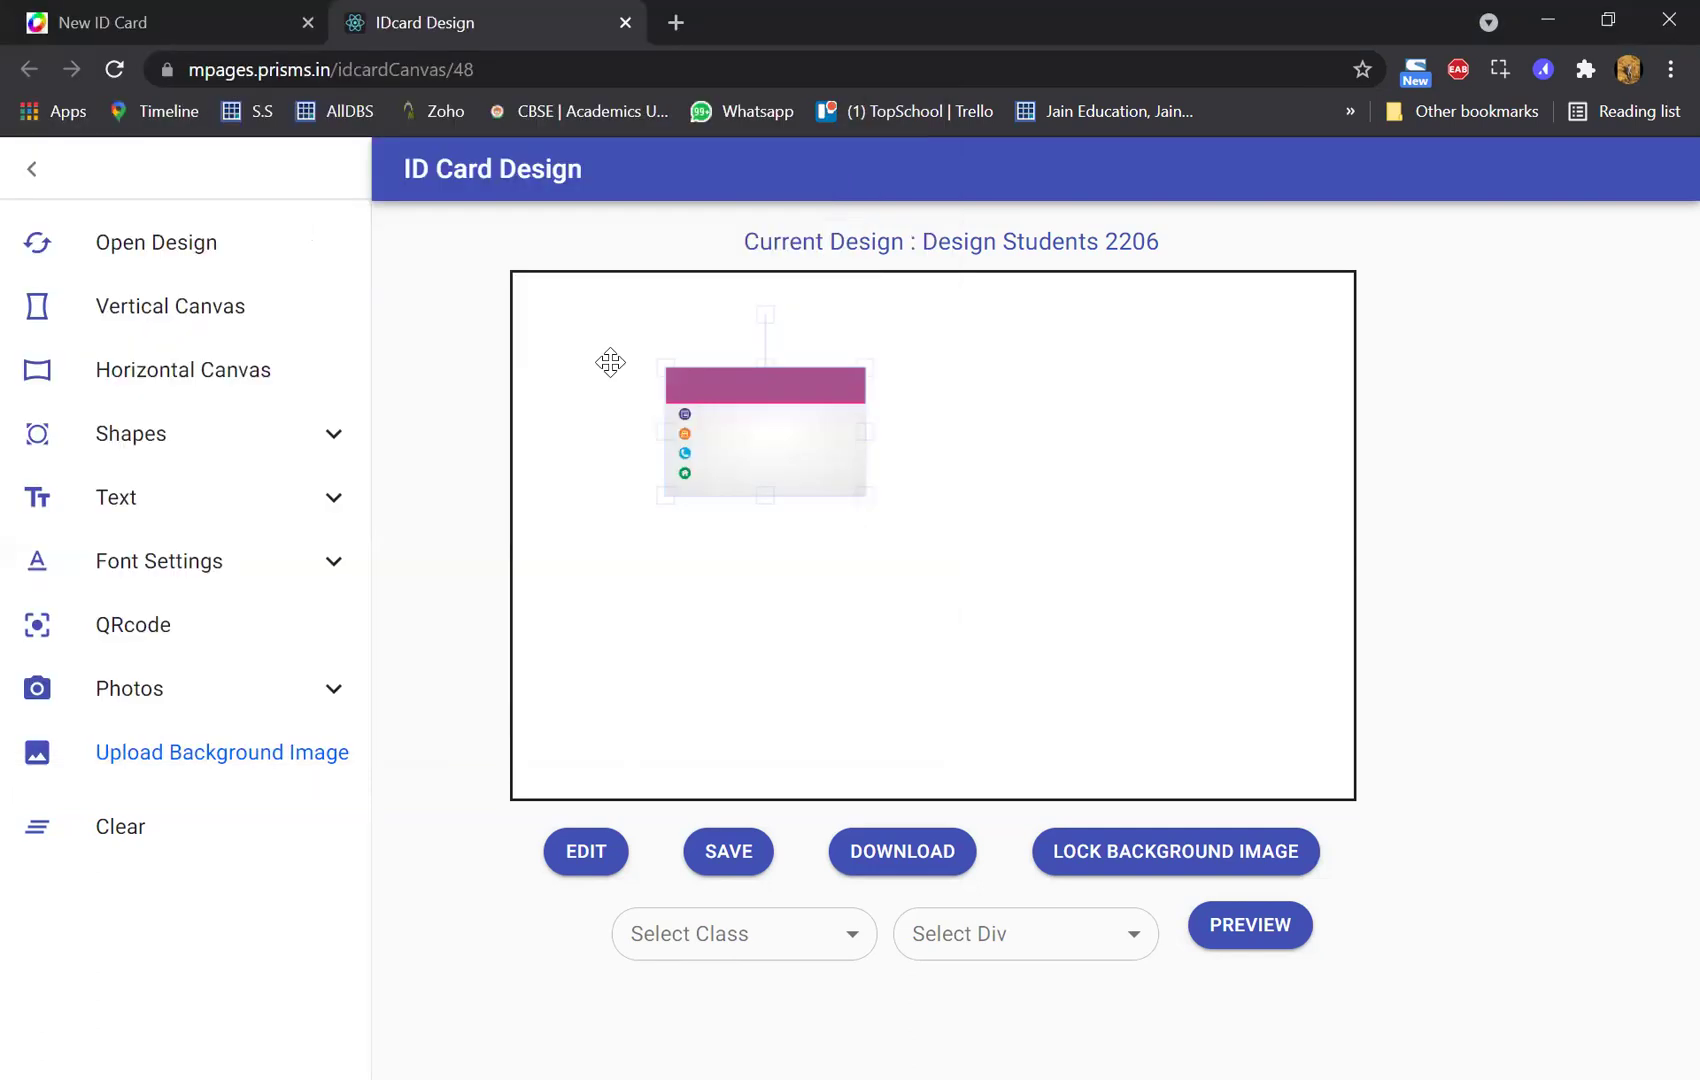
drag(703, 400, 1340, 805)
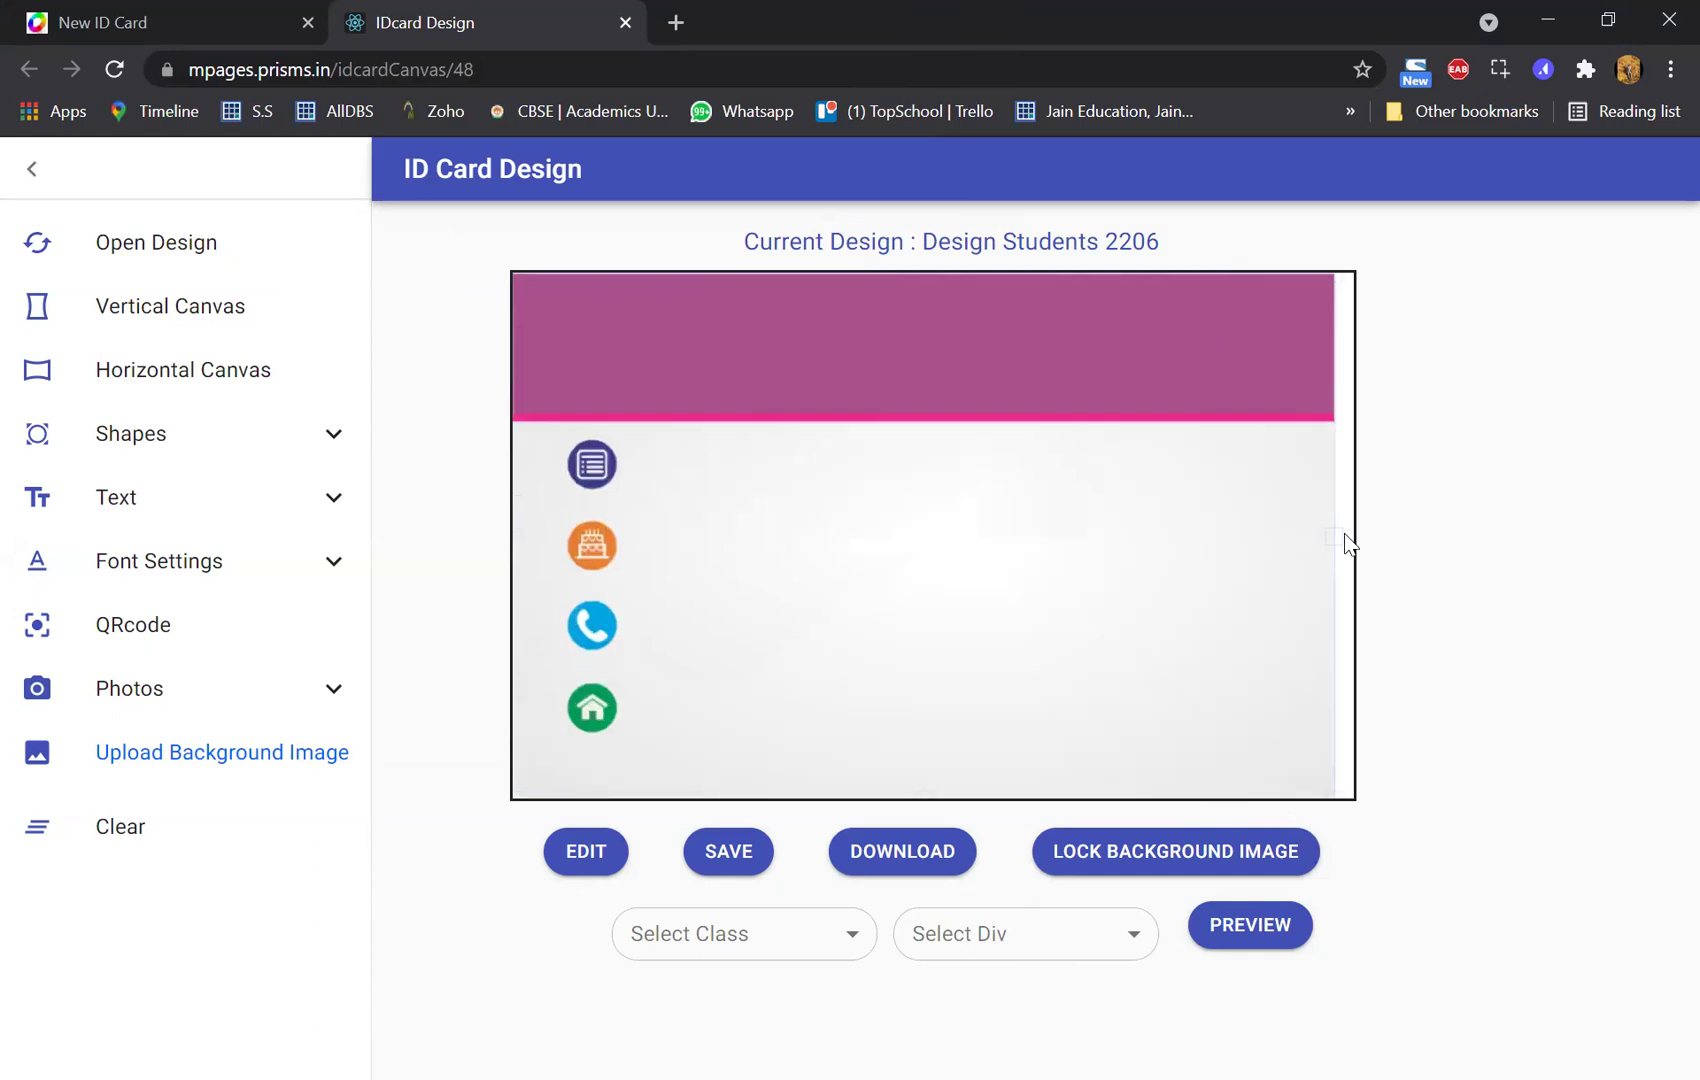
drag(1332, 535, 1360, 556)
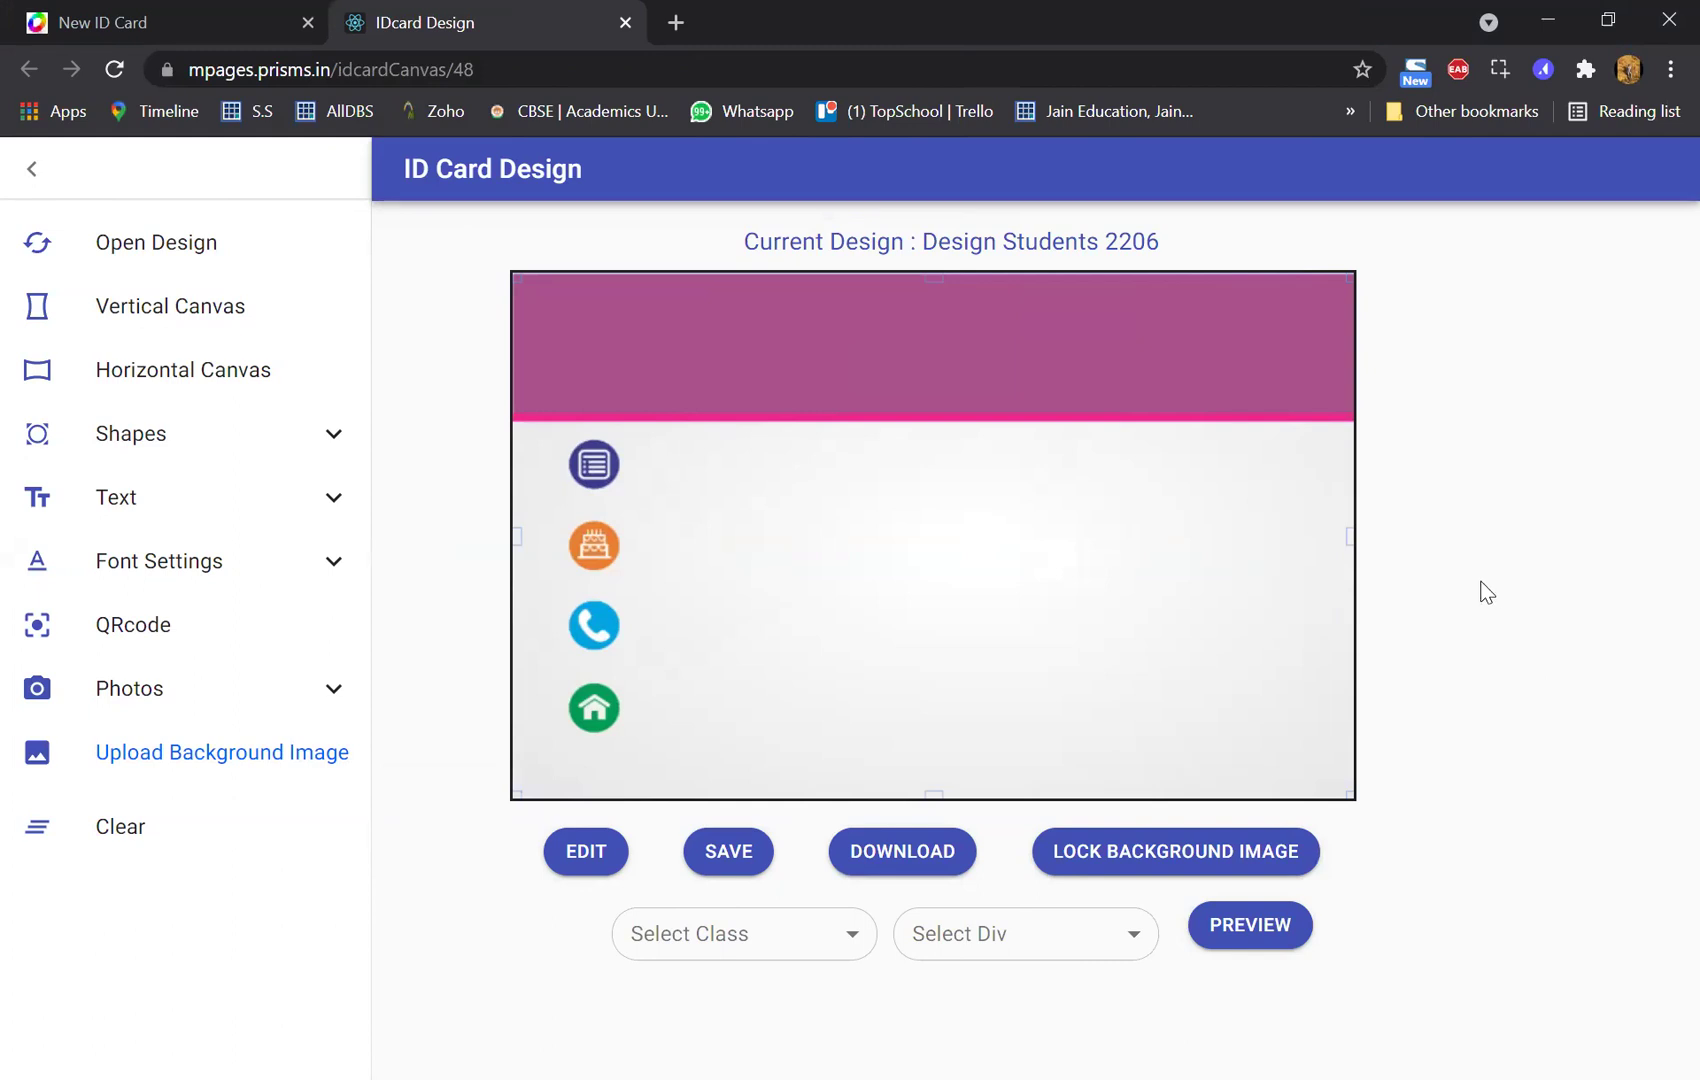
- Place the student information fields Class, Birthdate and Mobile No. beside the list, cake and phone icons
click(127, 513)
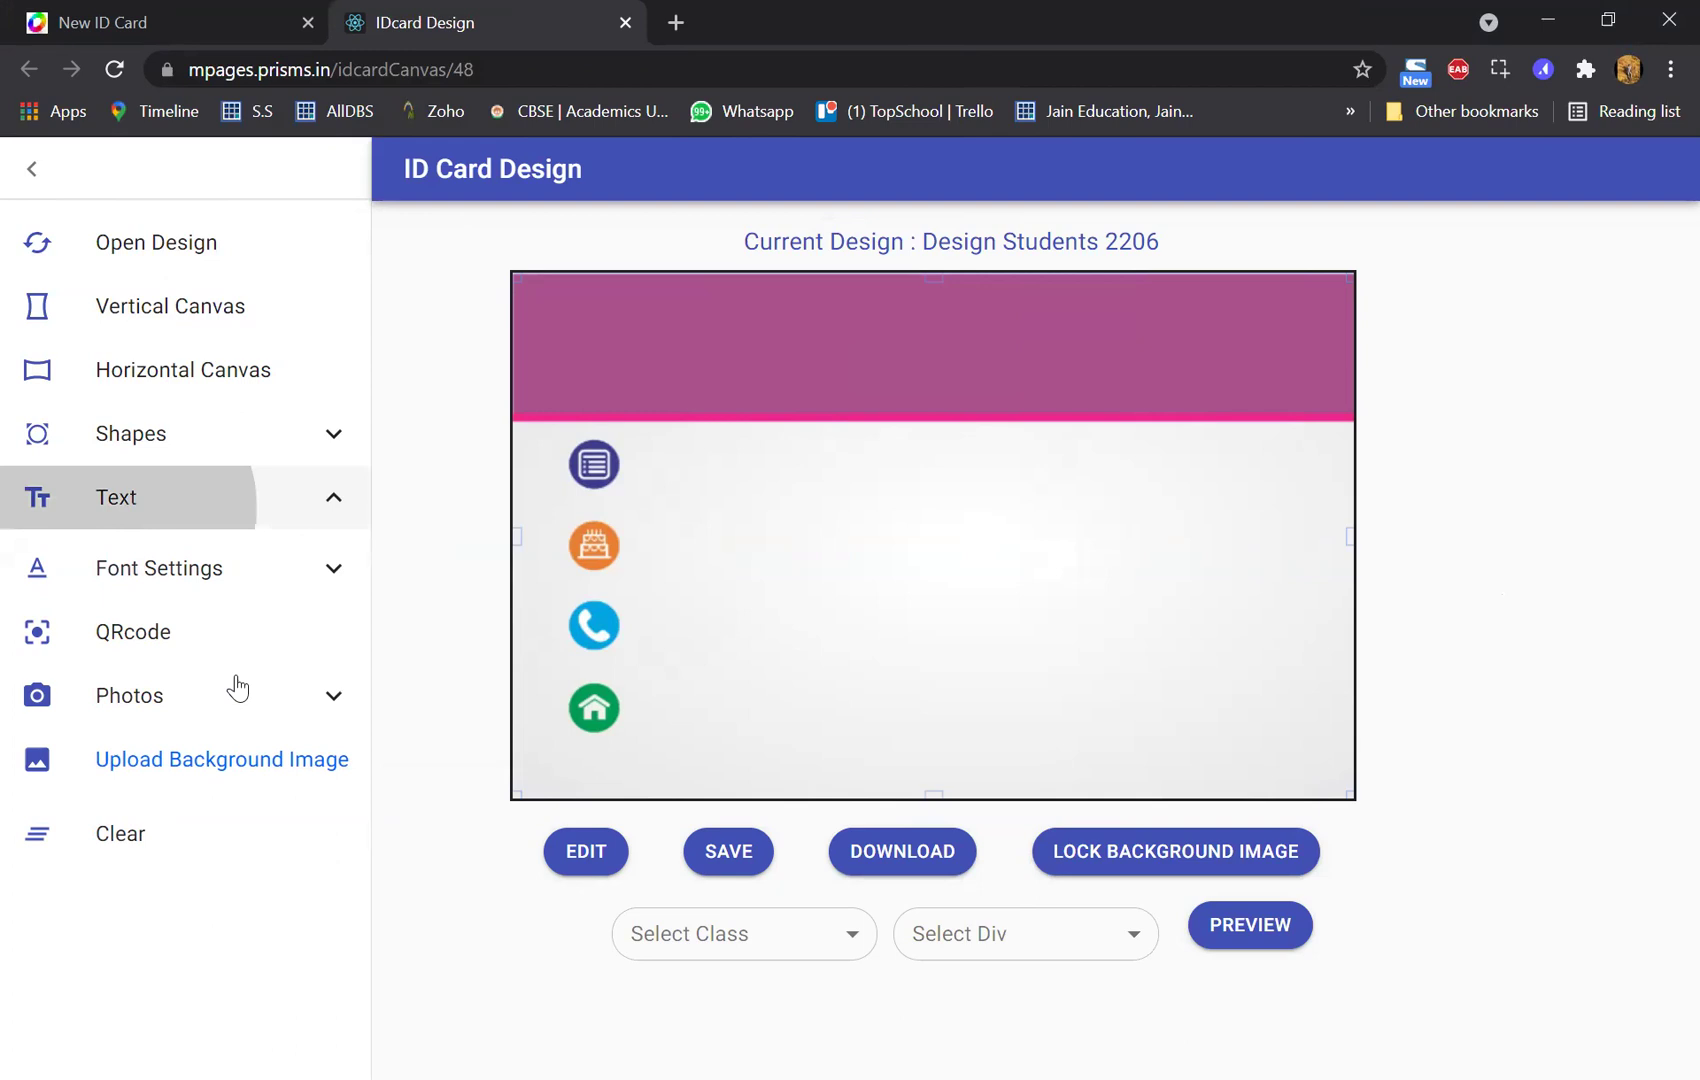
click(202, 650)
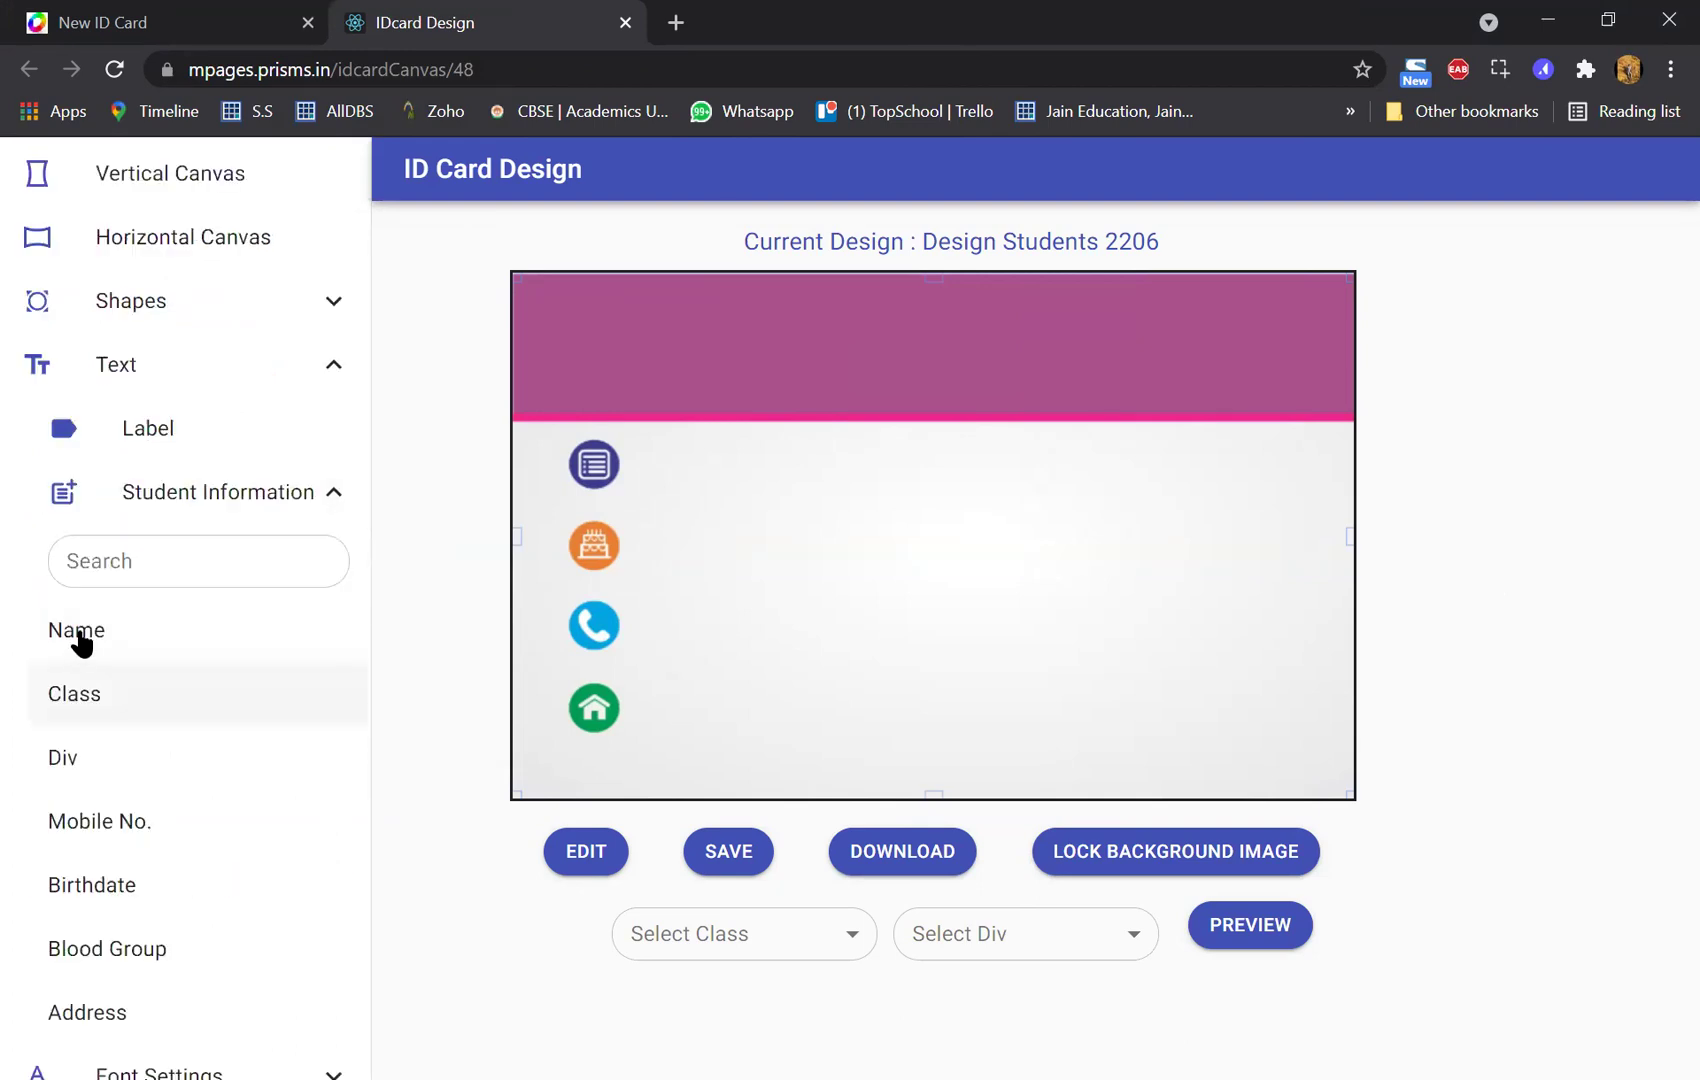
drag(90, 703, 671, 463)
click(827, 562)
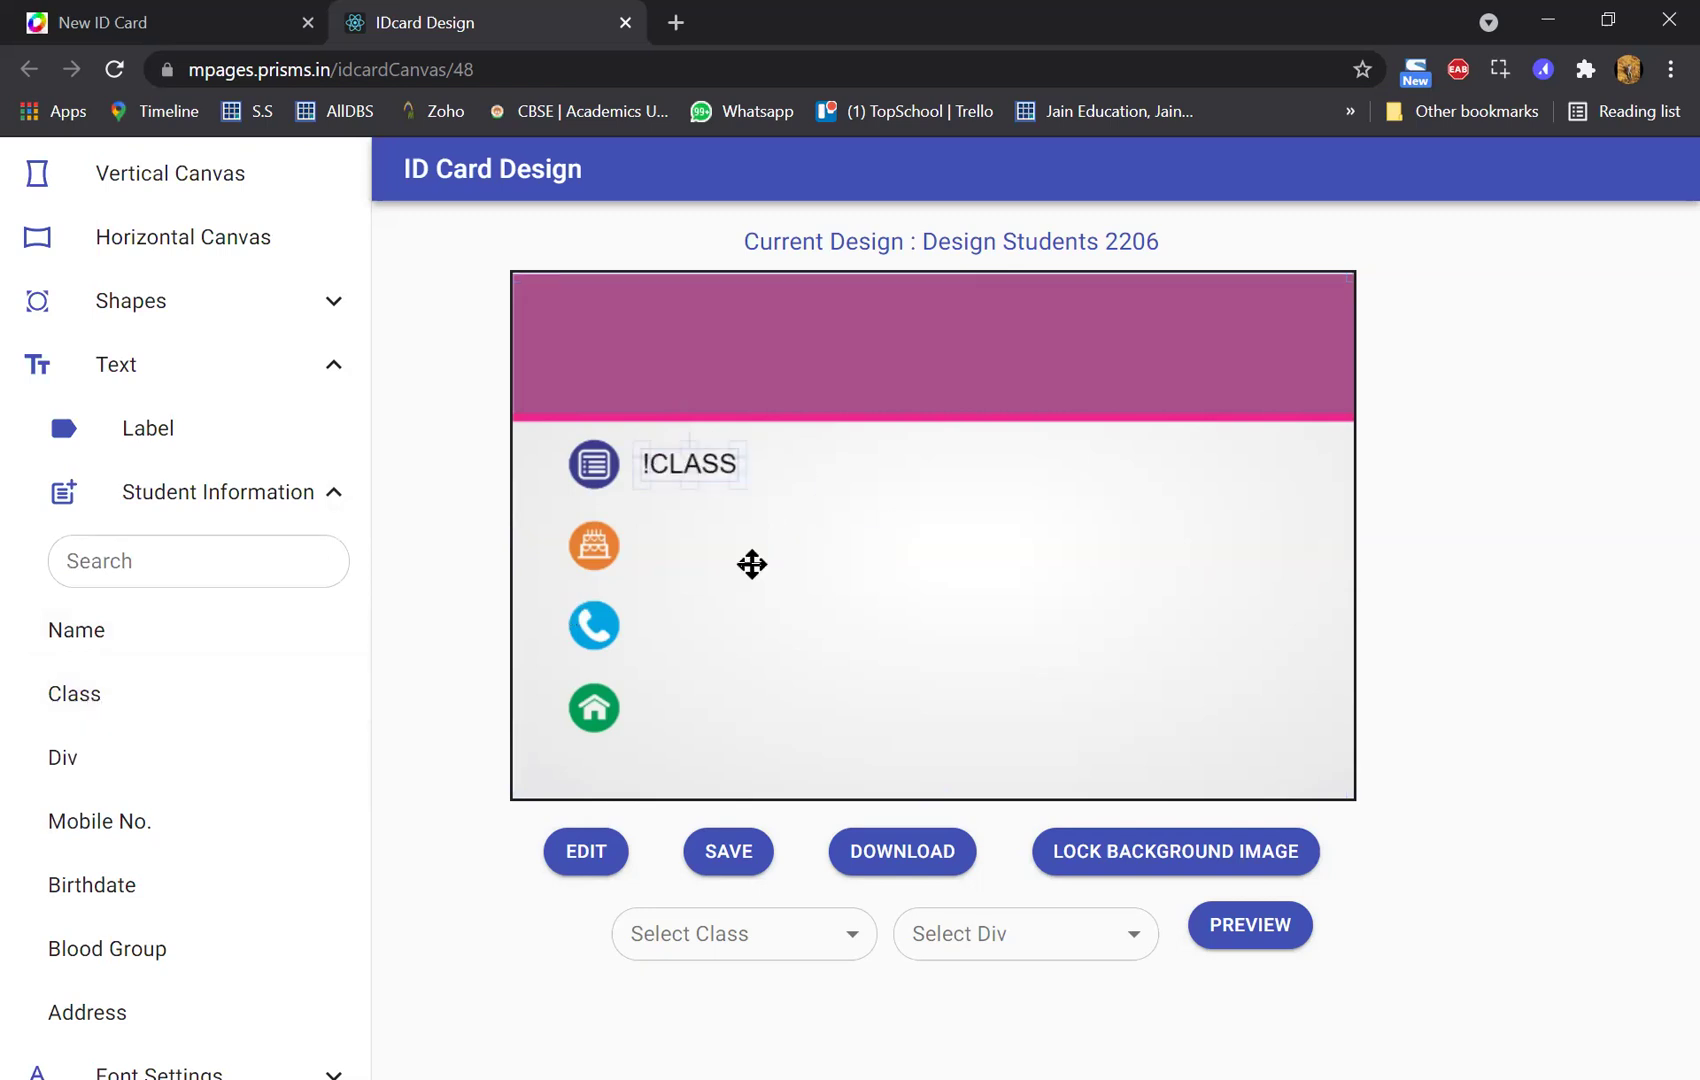
drag(153, 822, 684, 558)
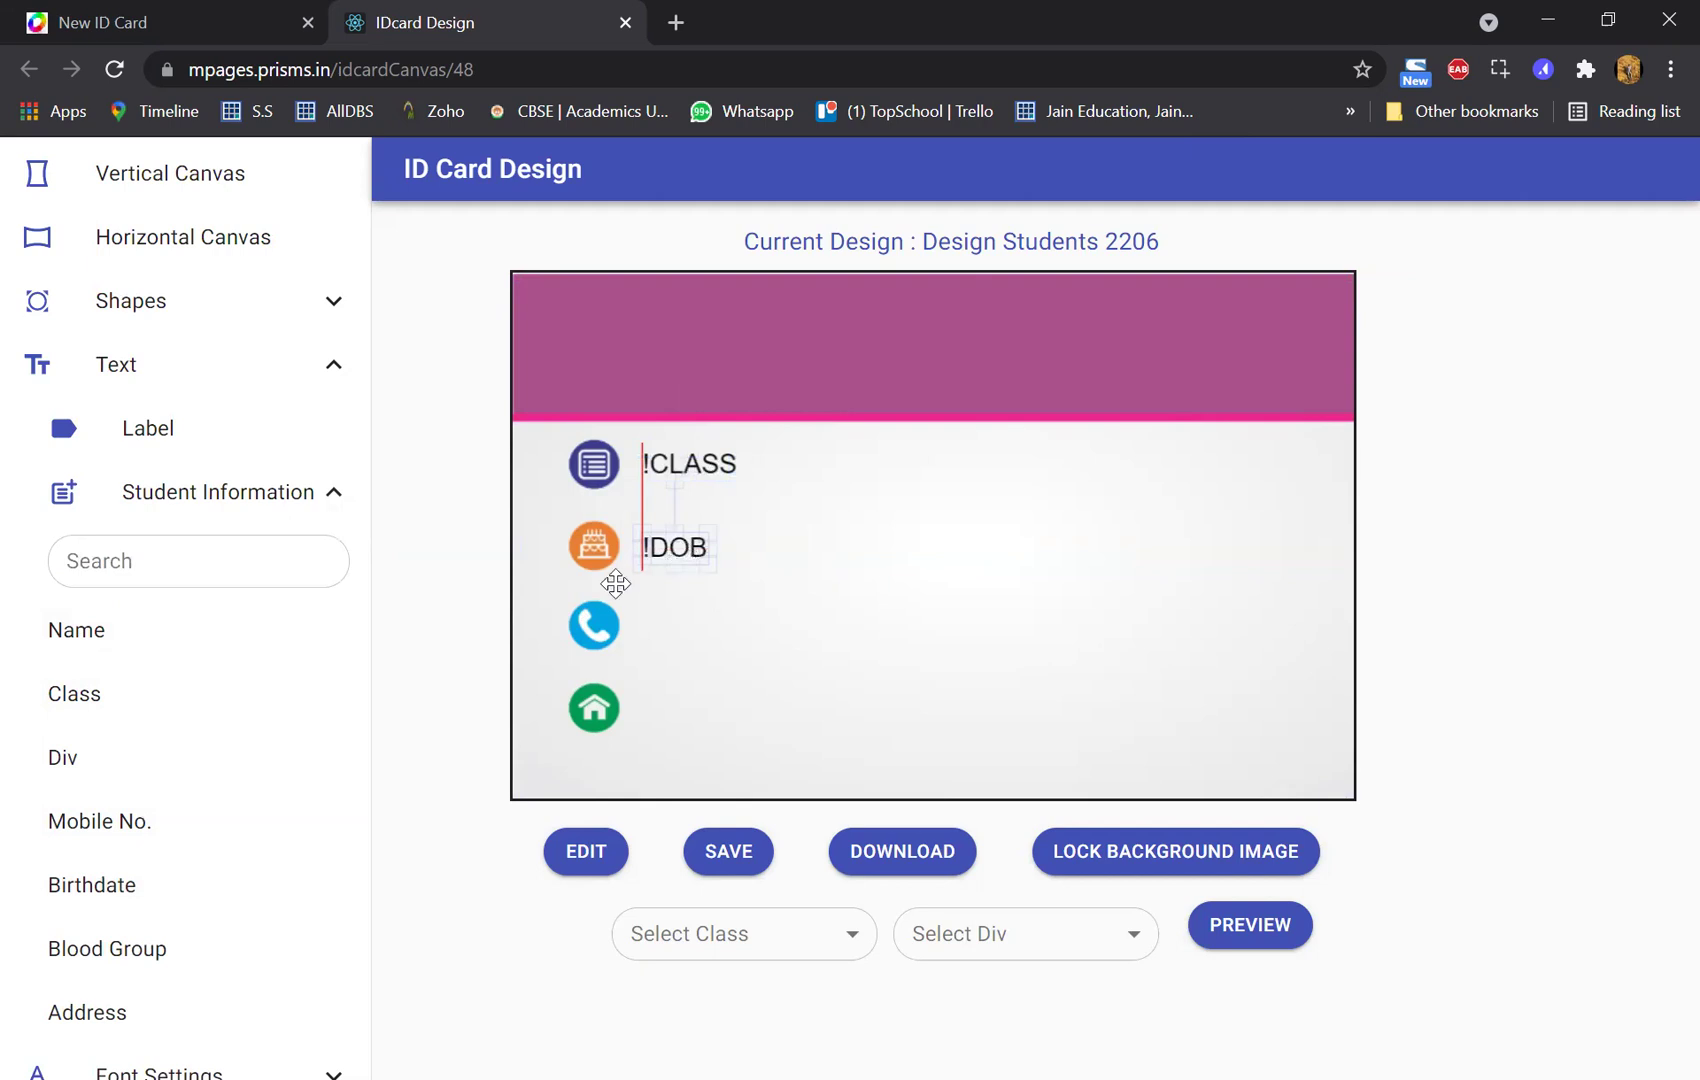
drag(133, 838, 818, 600)
drag(674, 642, 686, 616)
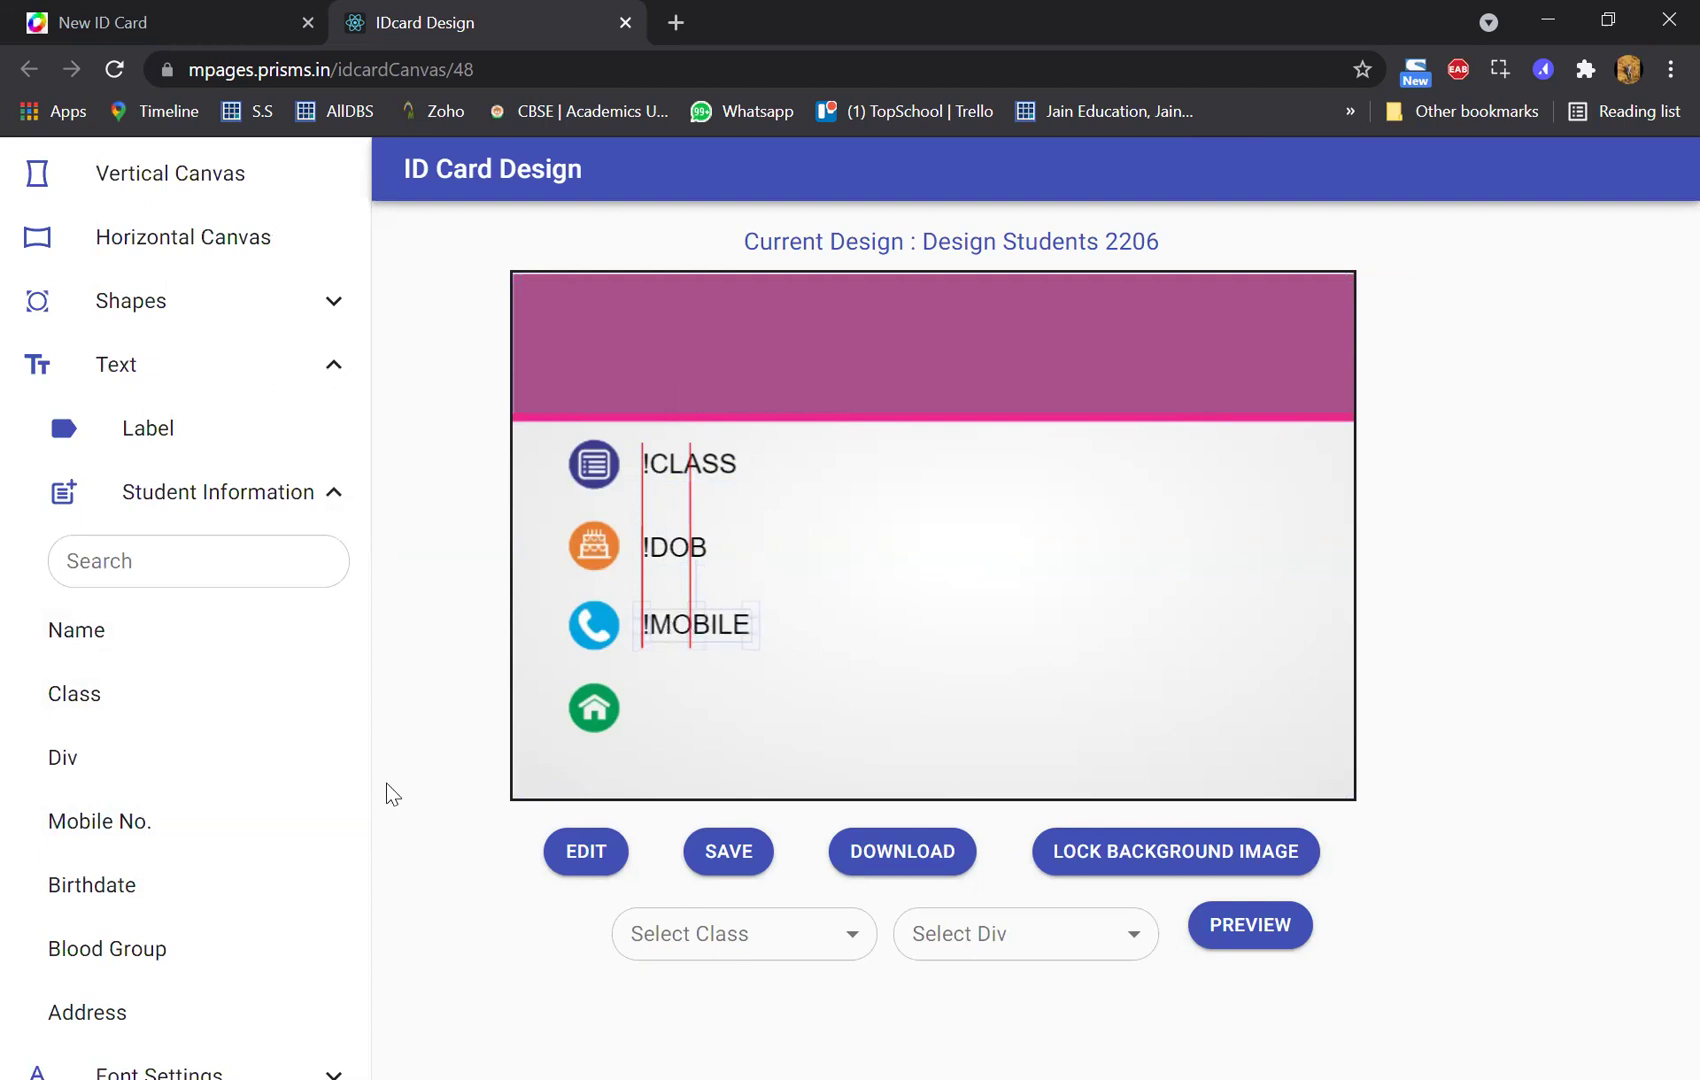
- Place the Address field beside the home icon and stretch its box taller, down towards the card's lower edge
drag(87, 1012, 884, 569)
drag(872, 670, 1055, 706)
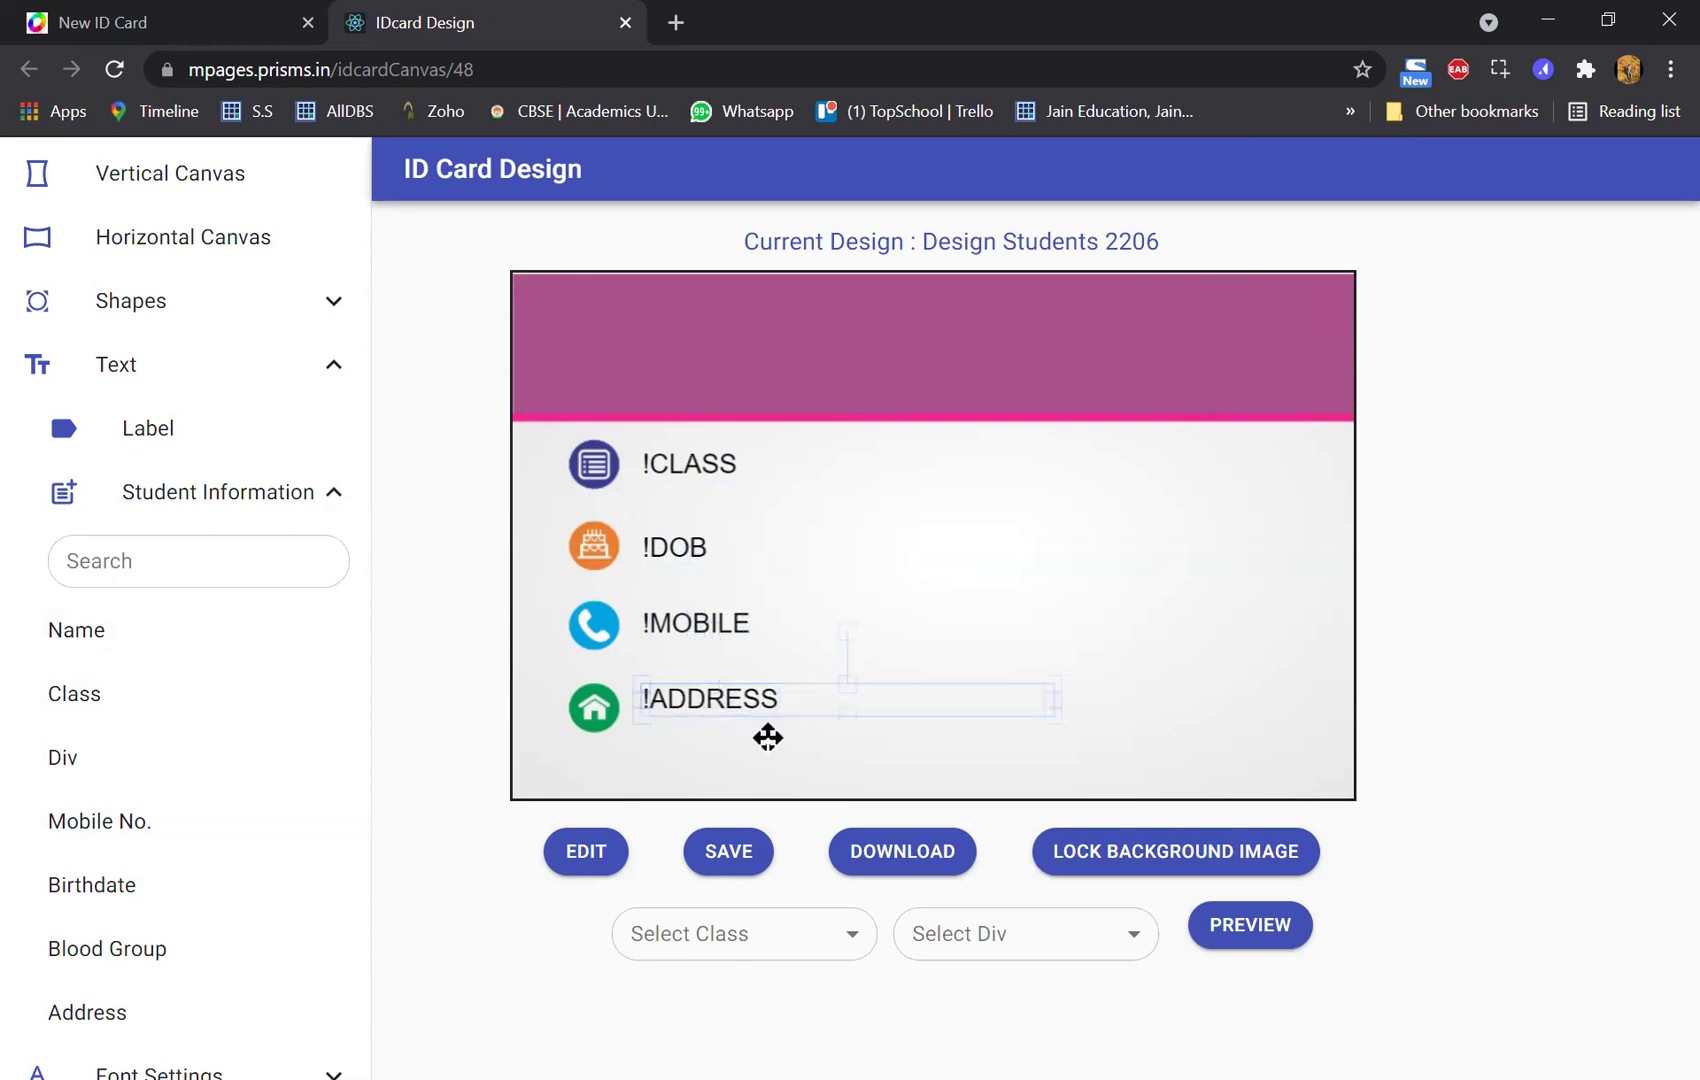
drag(853, 718, 846, 773)
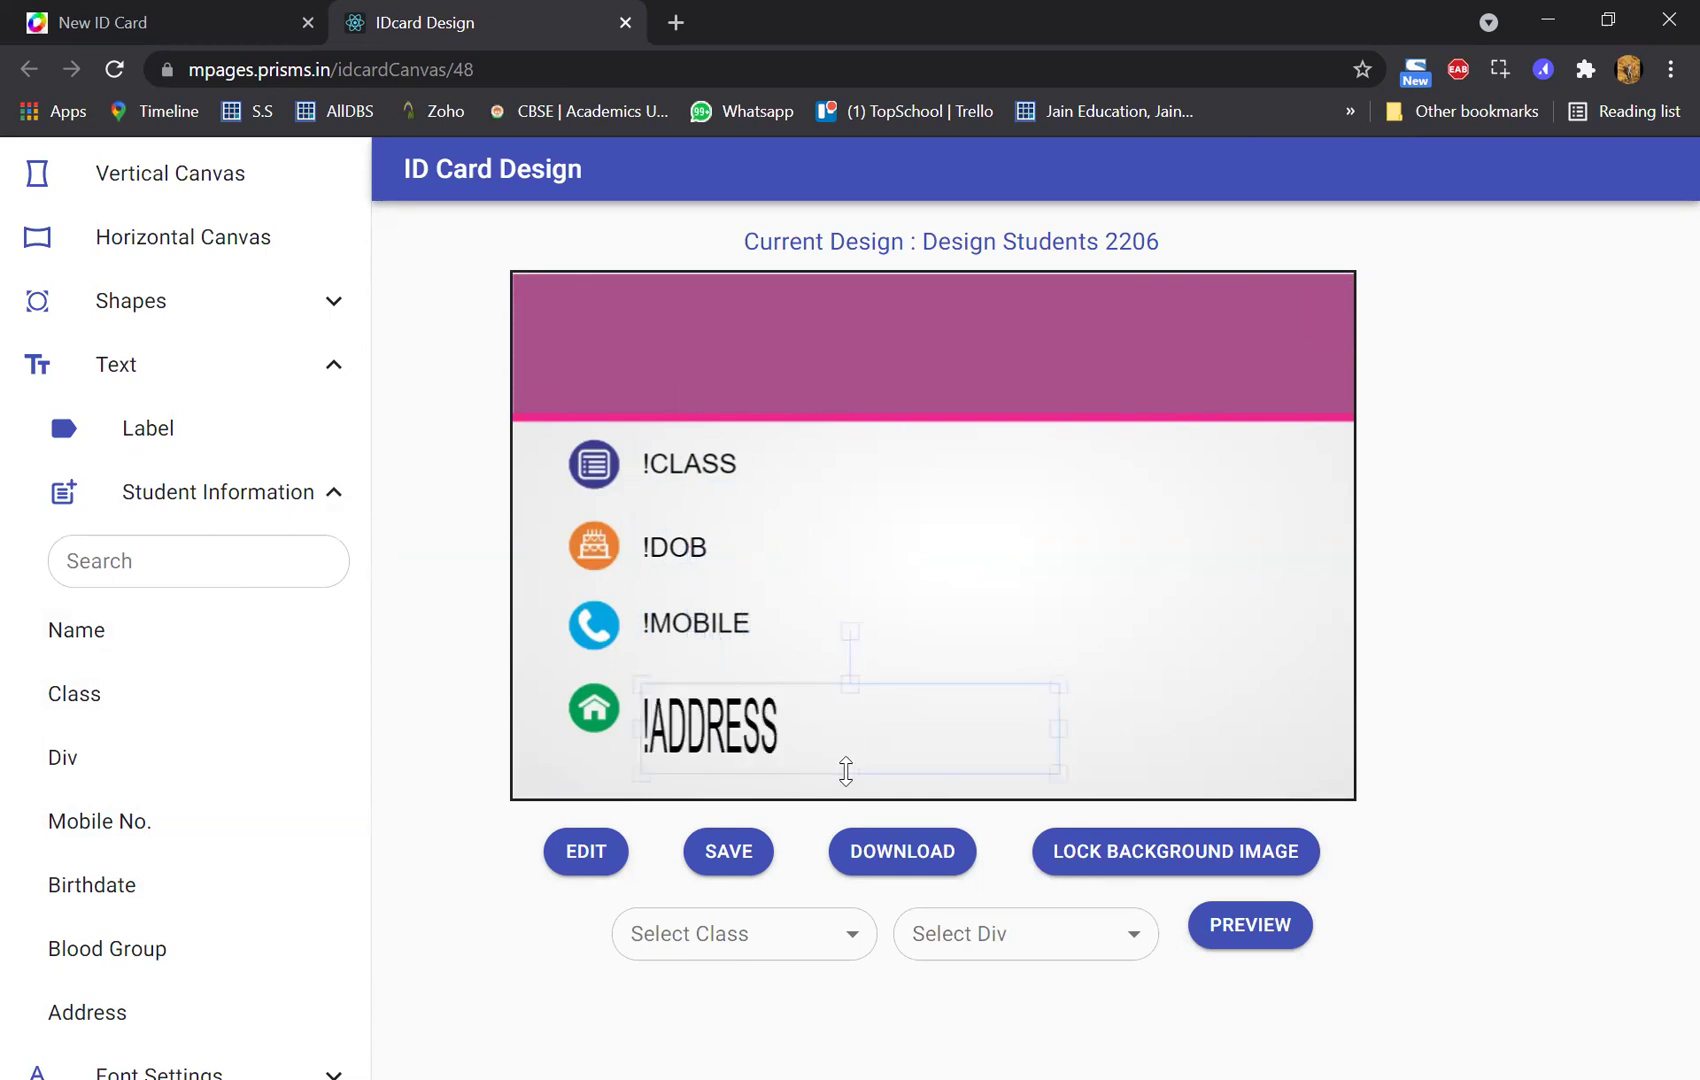
click(1152, 692)
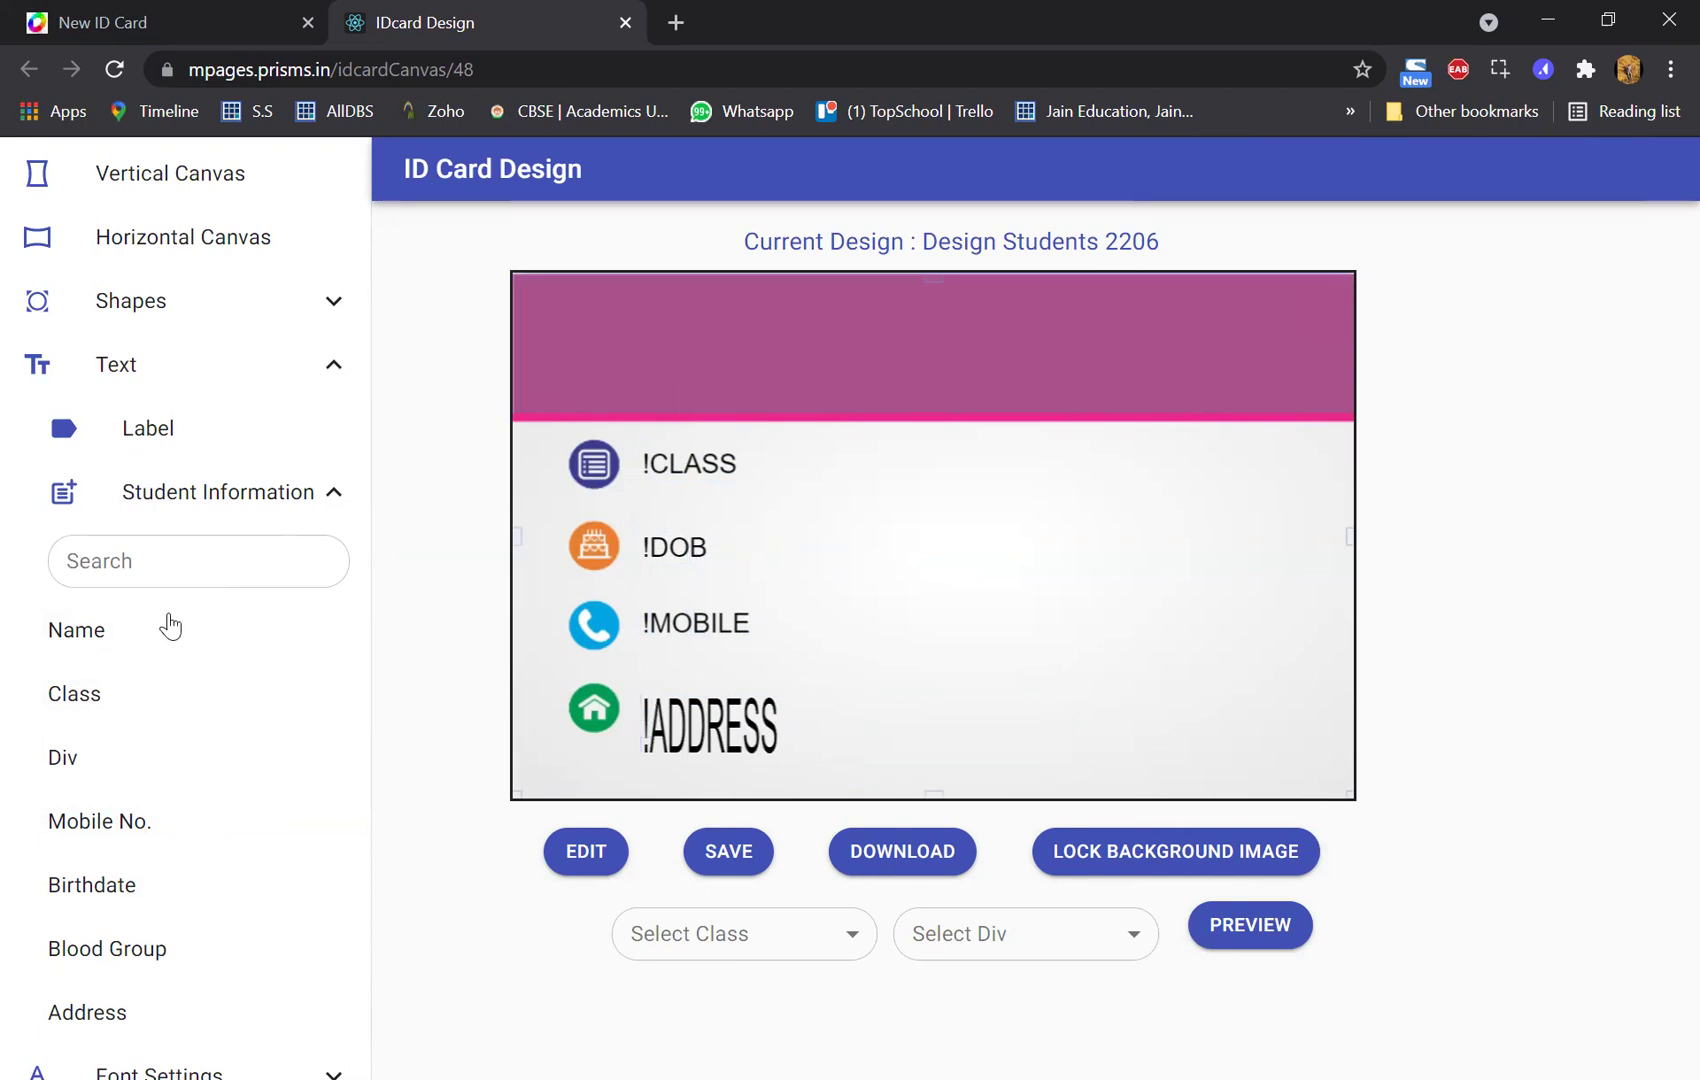
- Add the student photo placeholder to the right side of the card and resize it to portrait proportions
scroll(170, 625, down, 2)
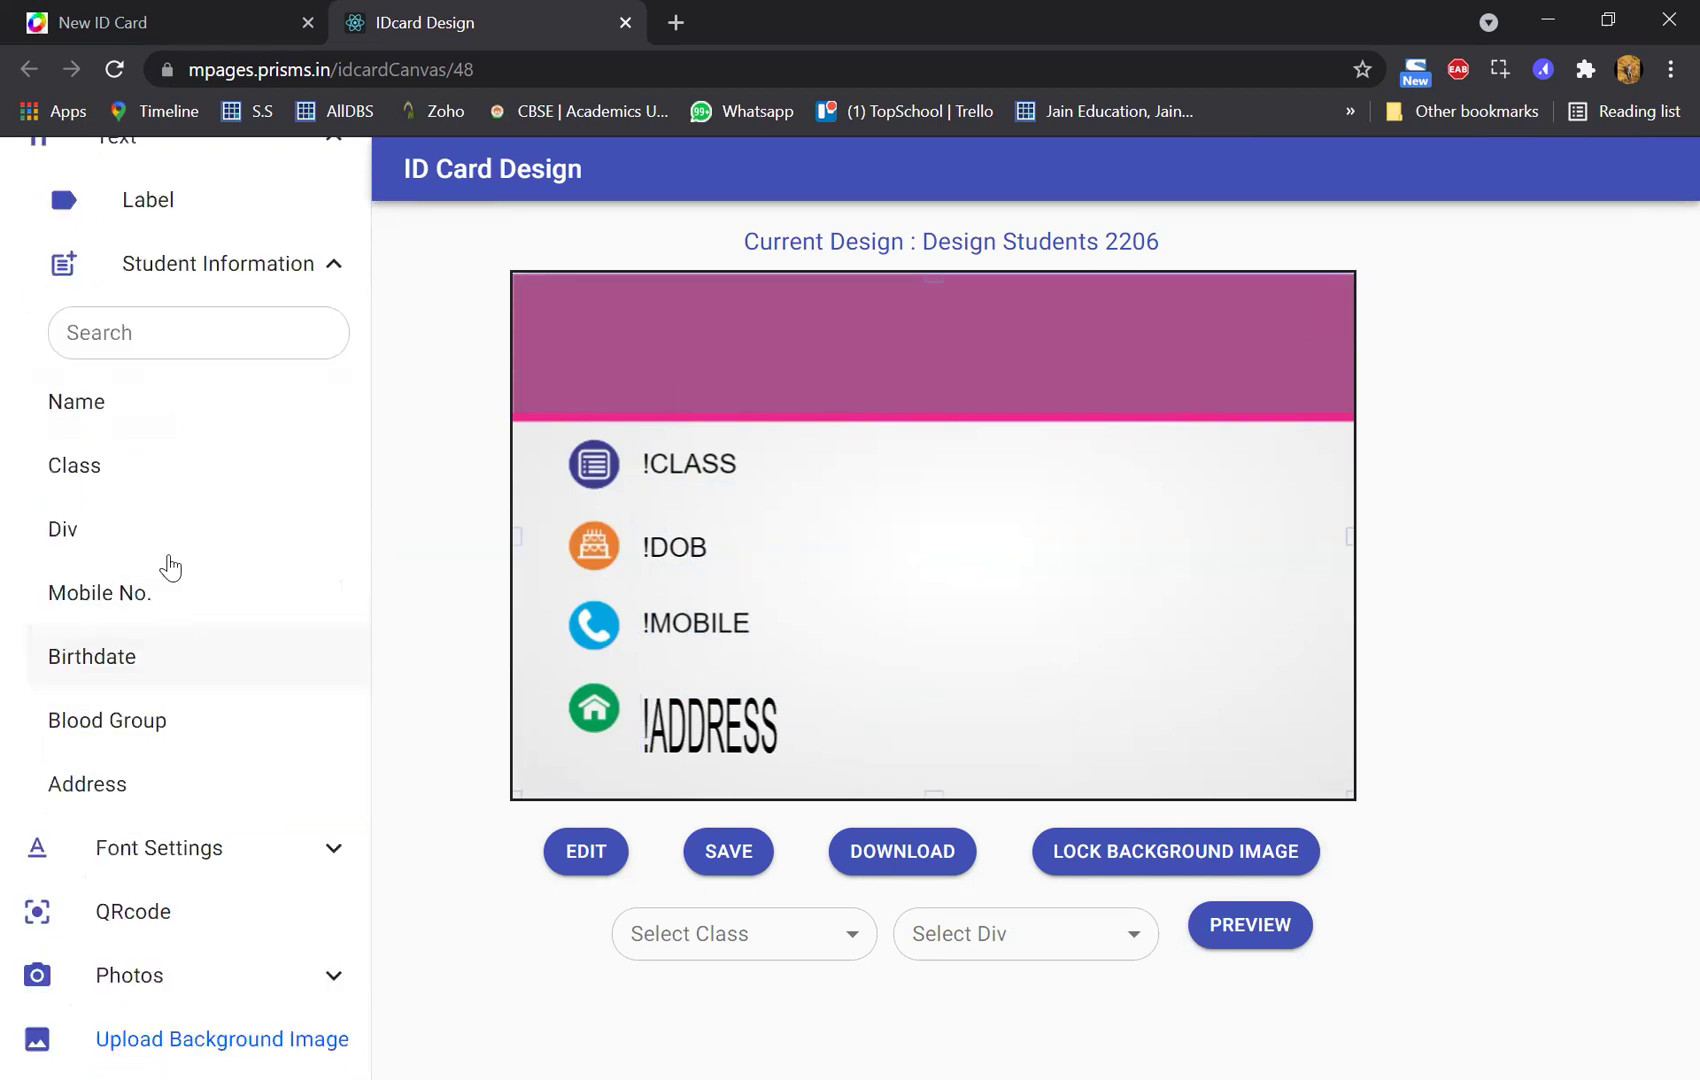
scroll(165, 520, up, 3)
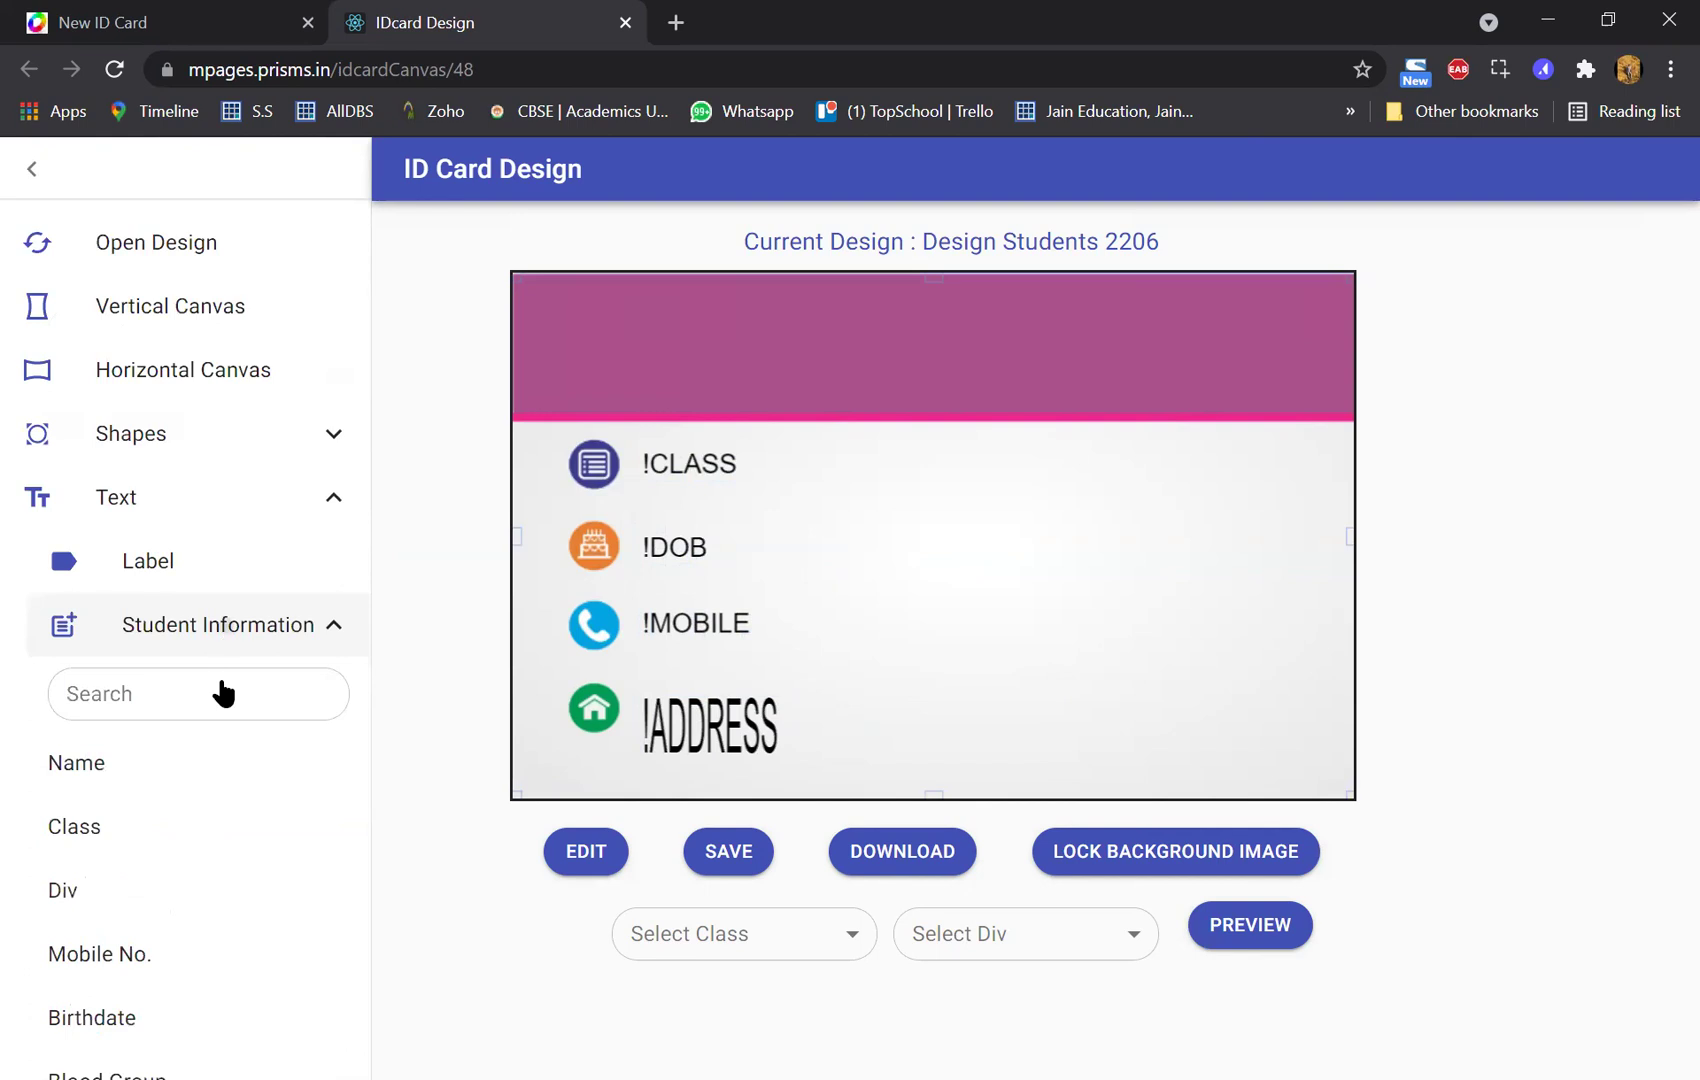
click(144, 846)
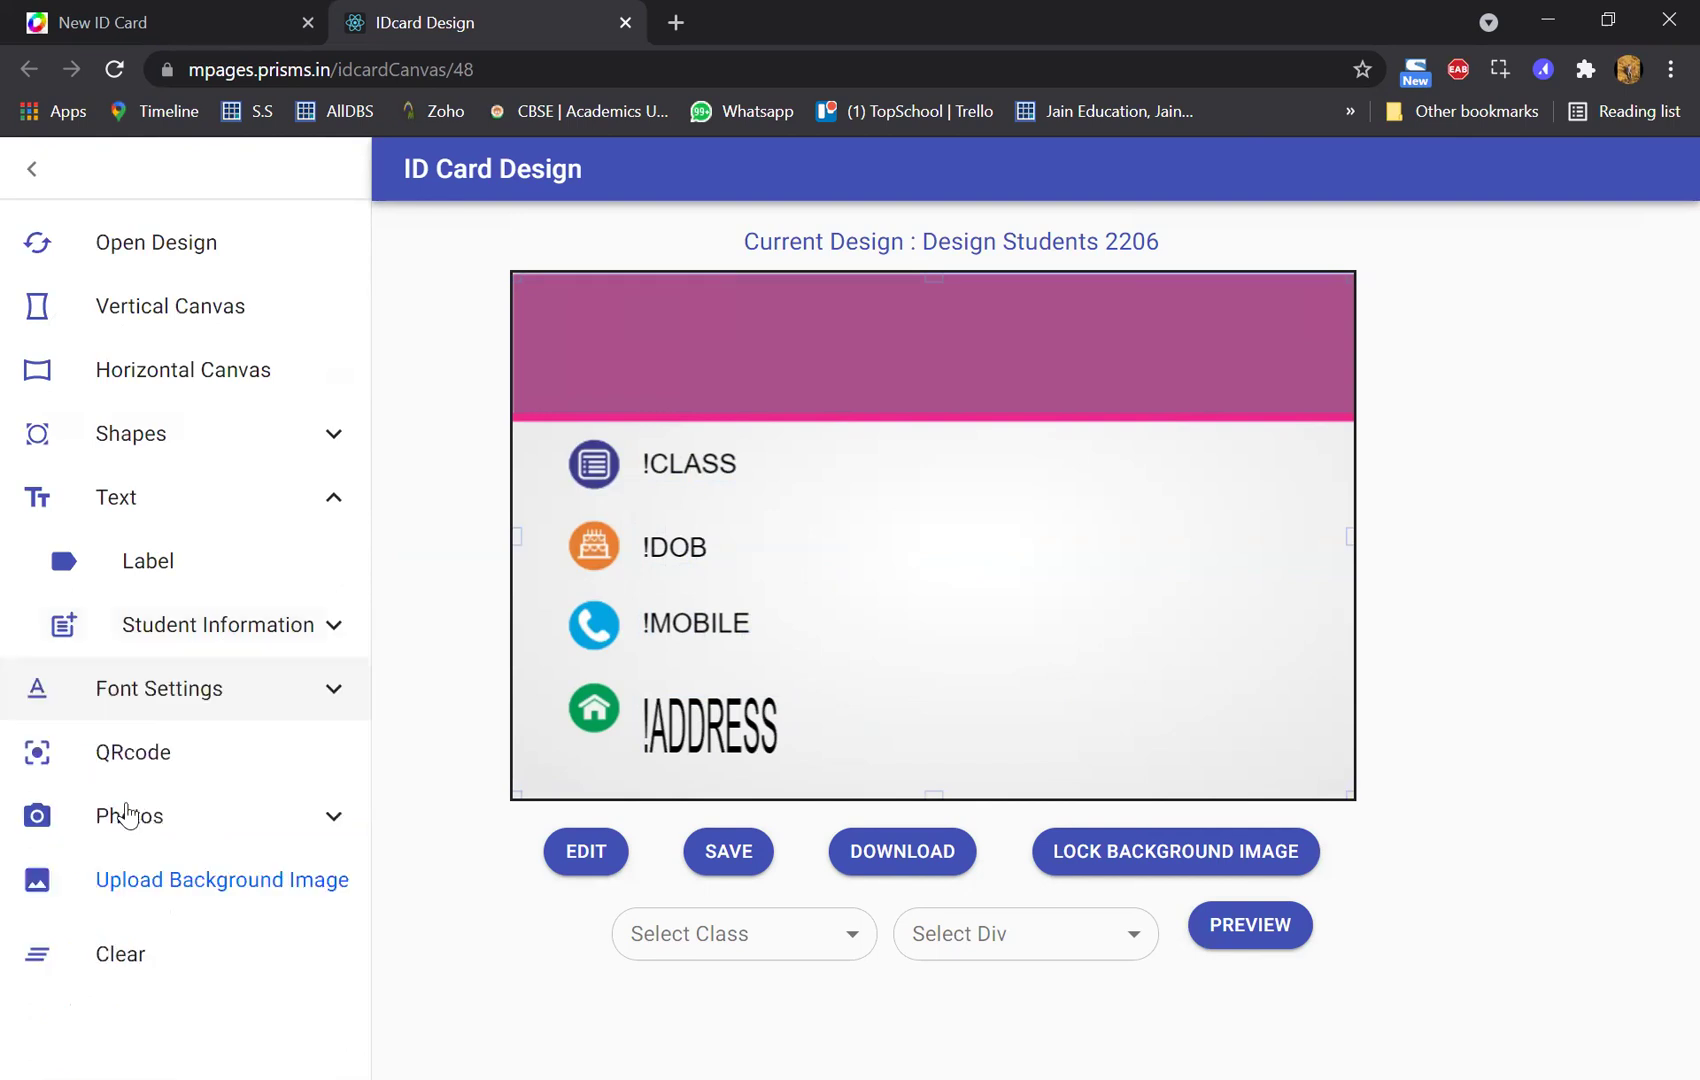
click(128, 815)
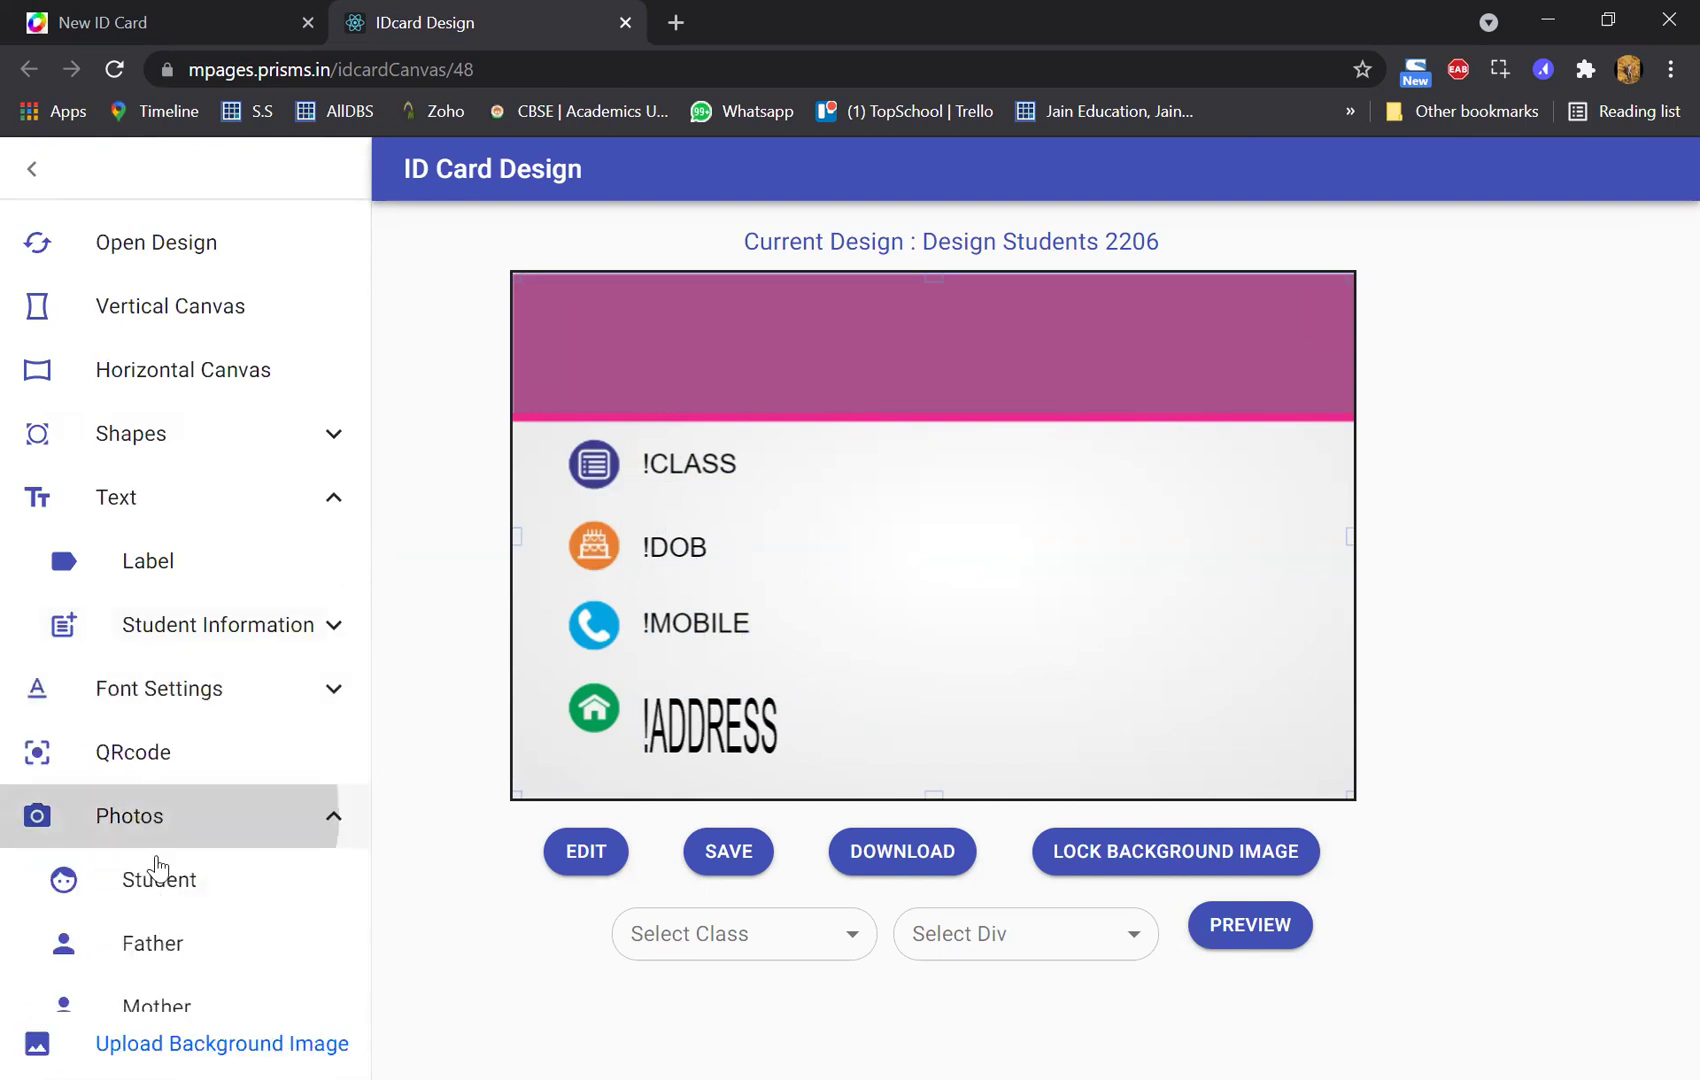
scroll(158, 890, down, 1)
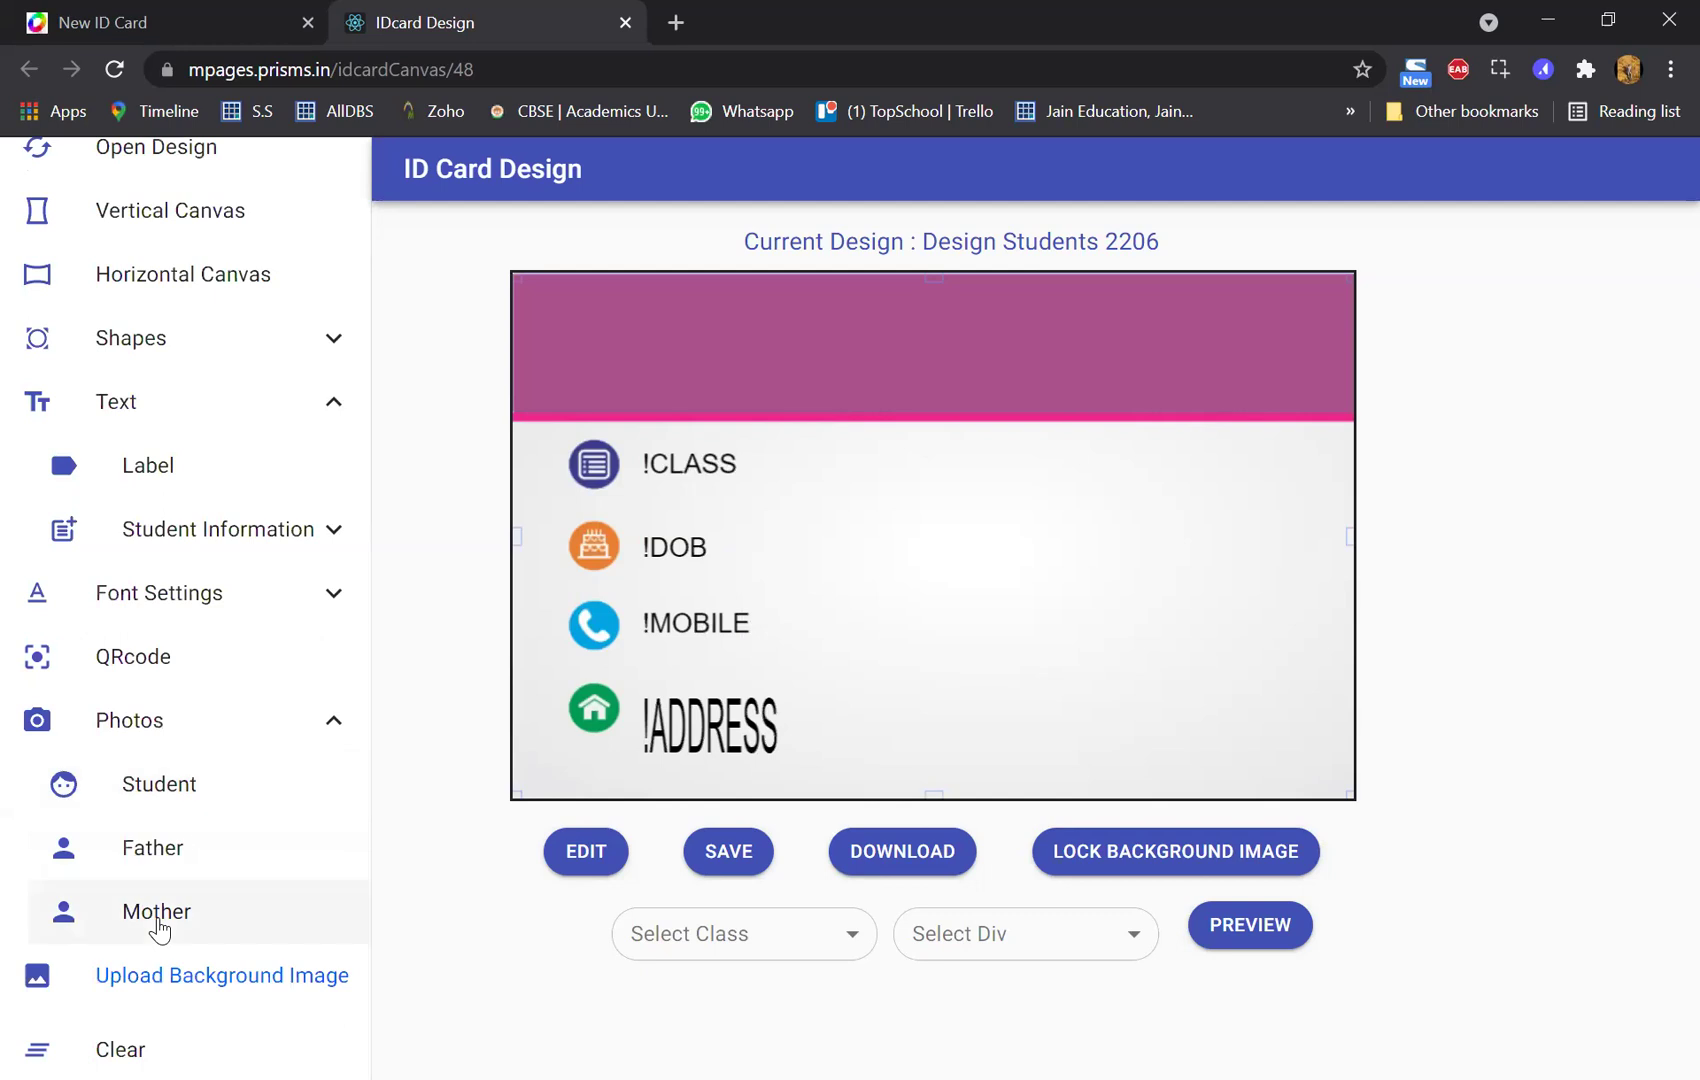
click(175, 793)
drag(916, 554, 1108, 562)
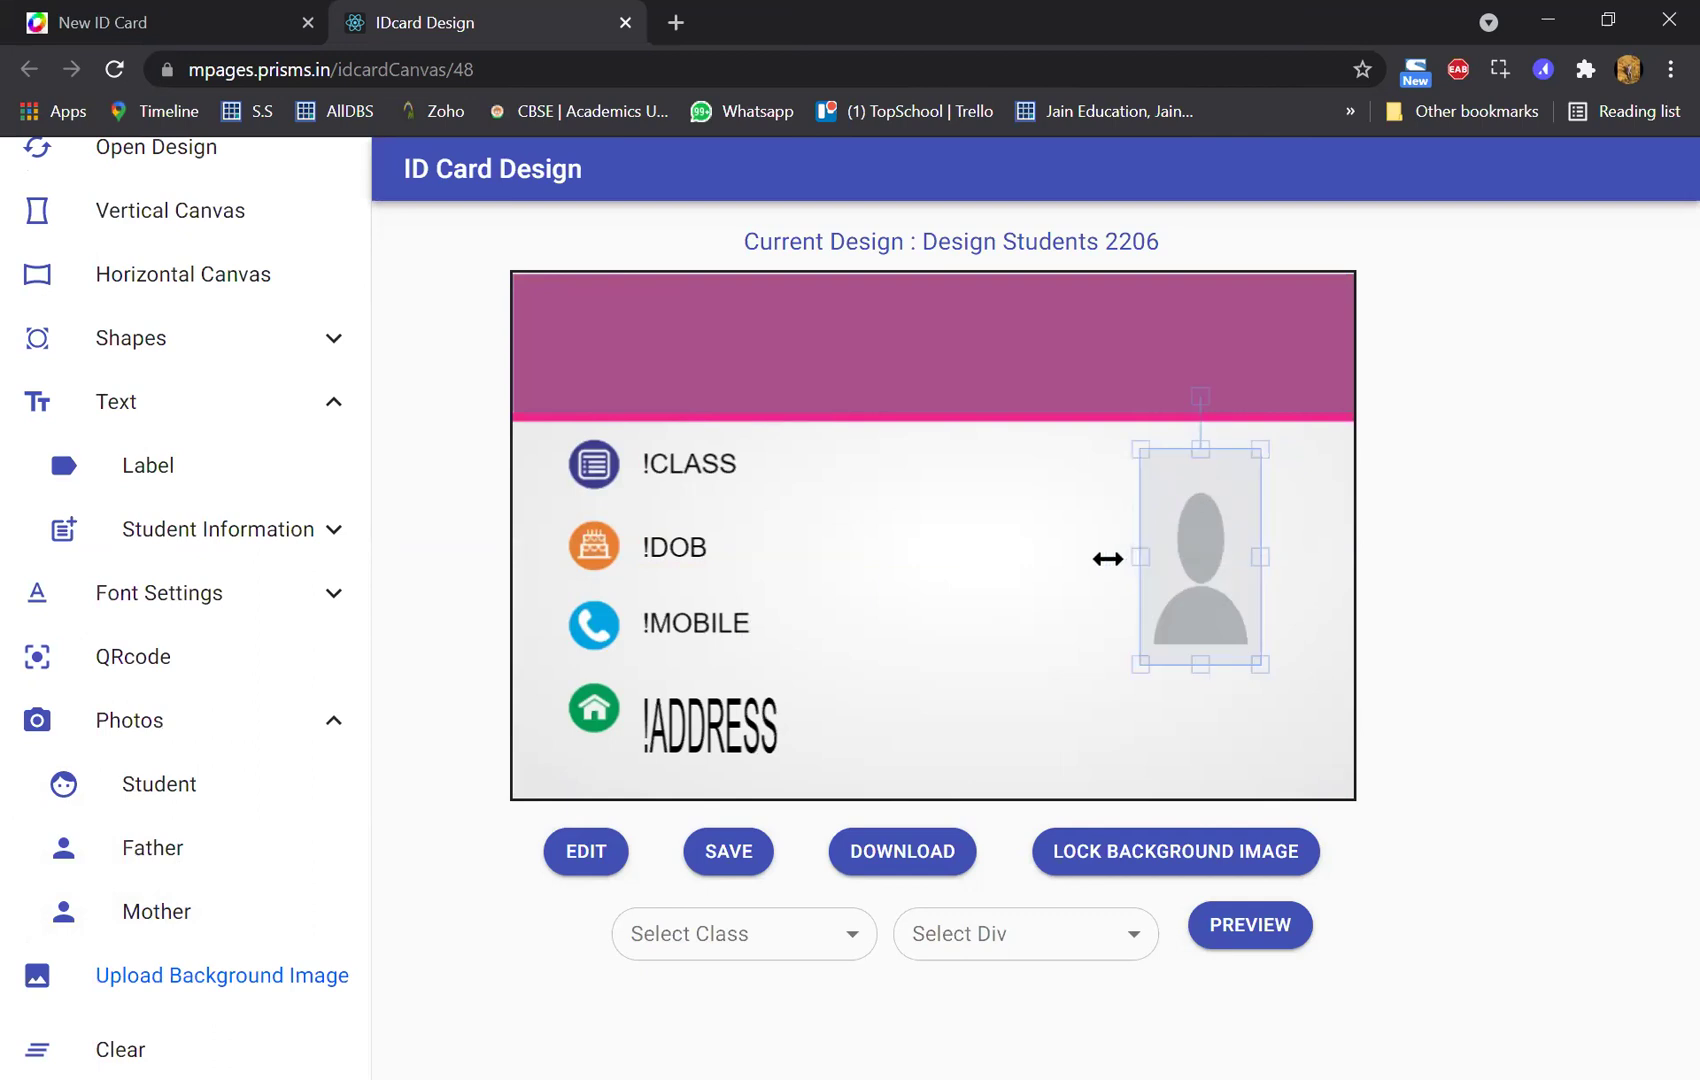
drag(1265, 659, 1255, 644)
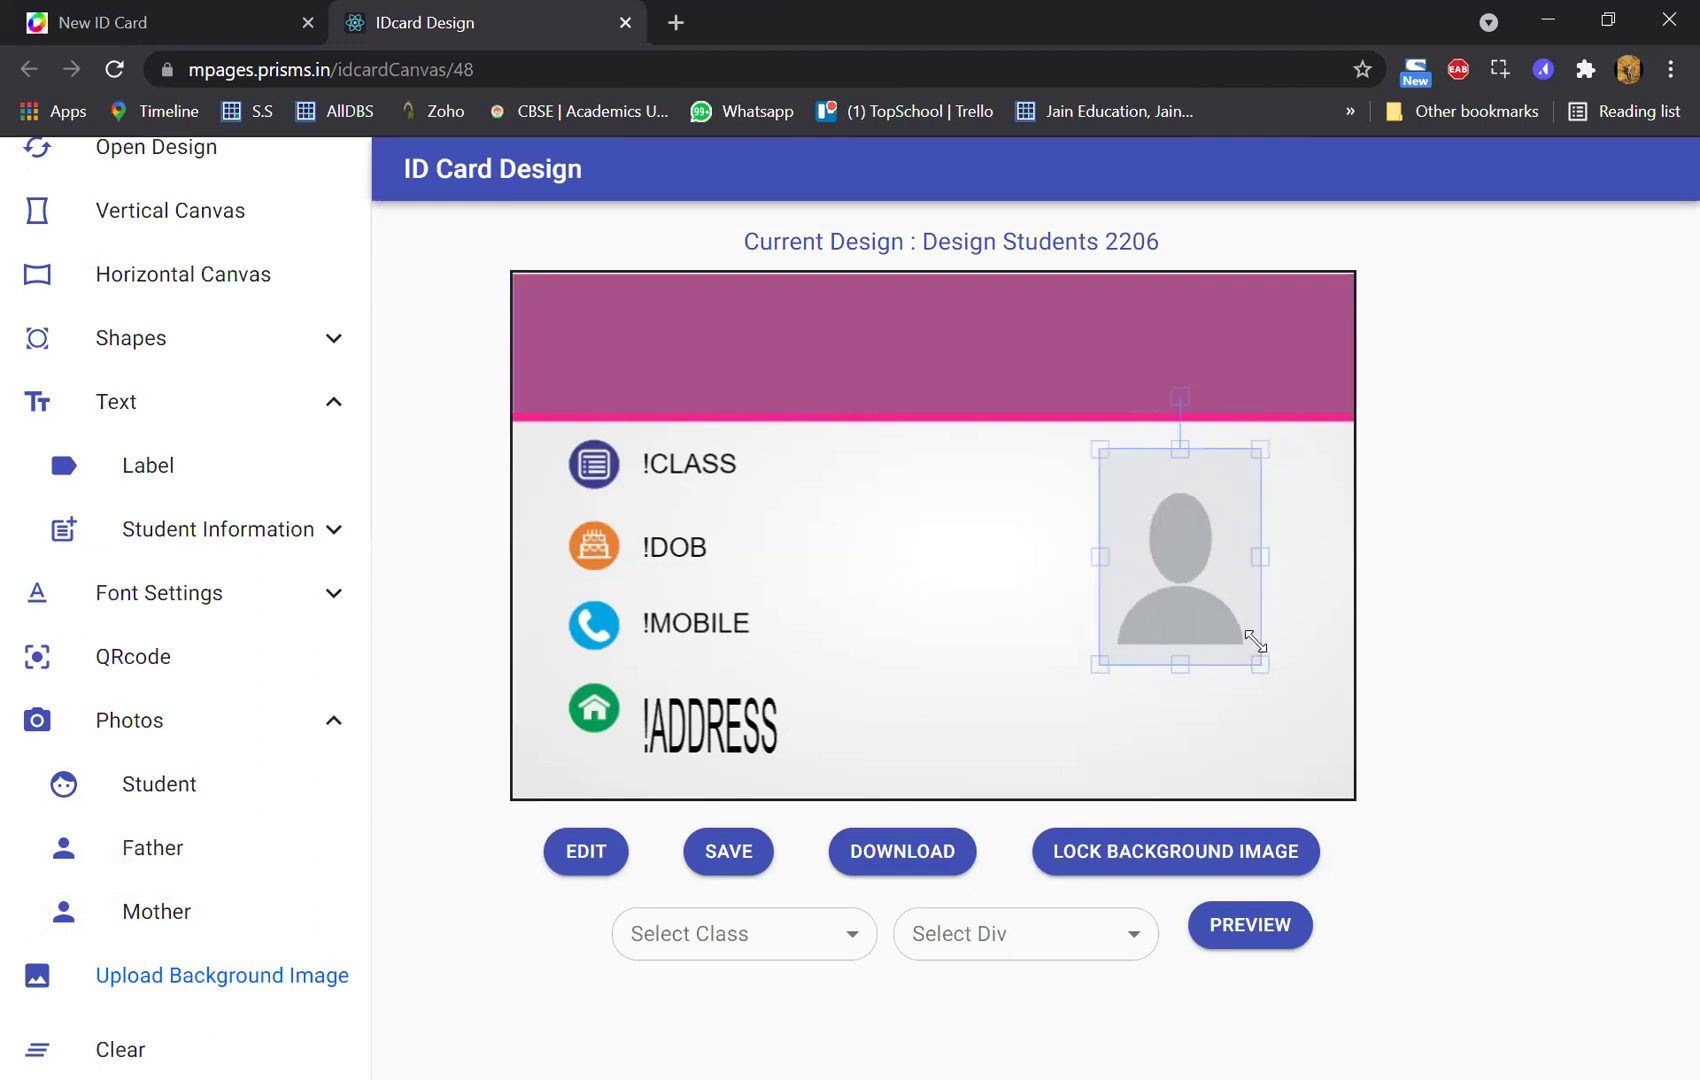
click(1187, 675)
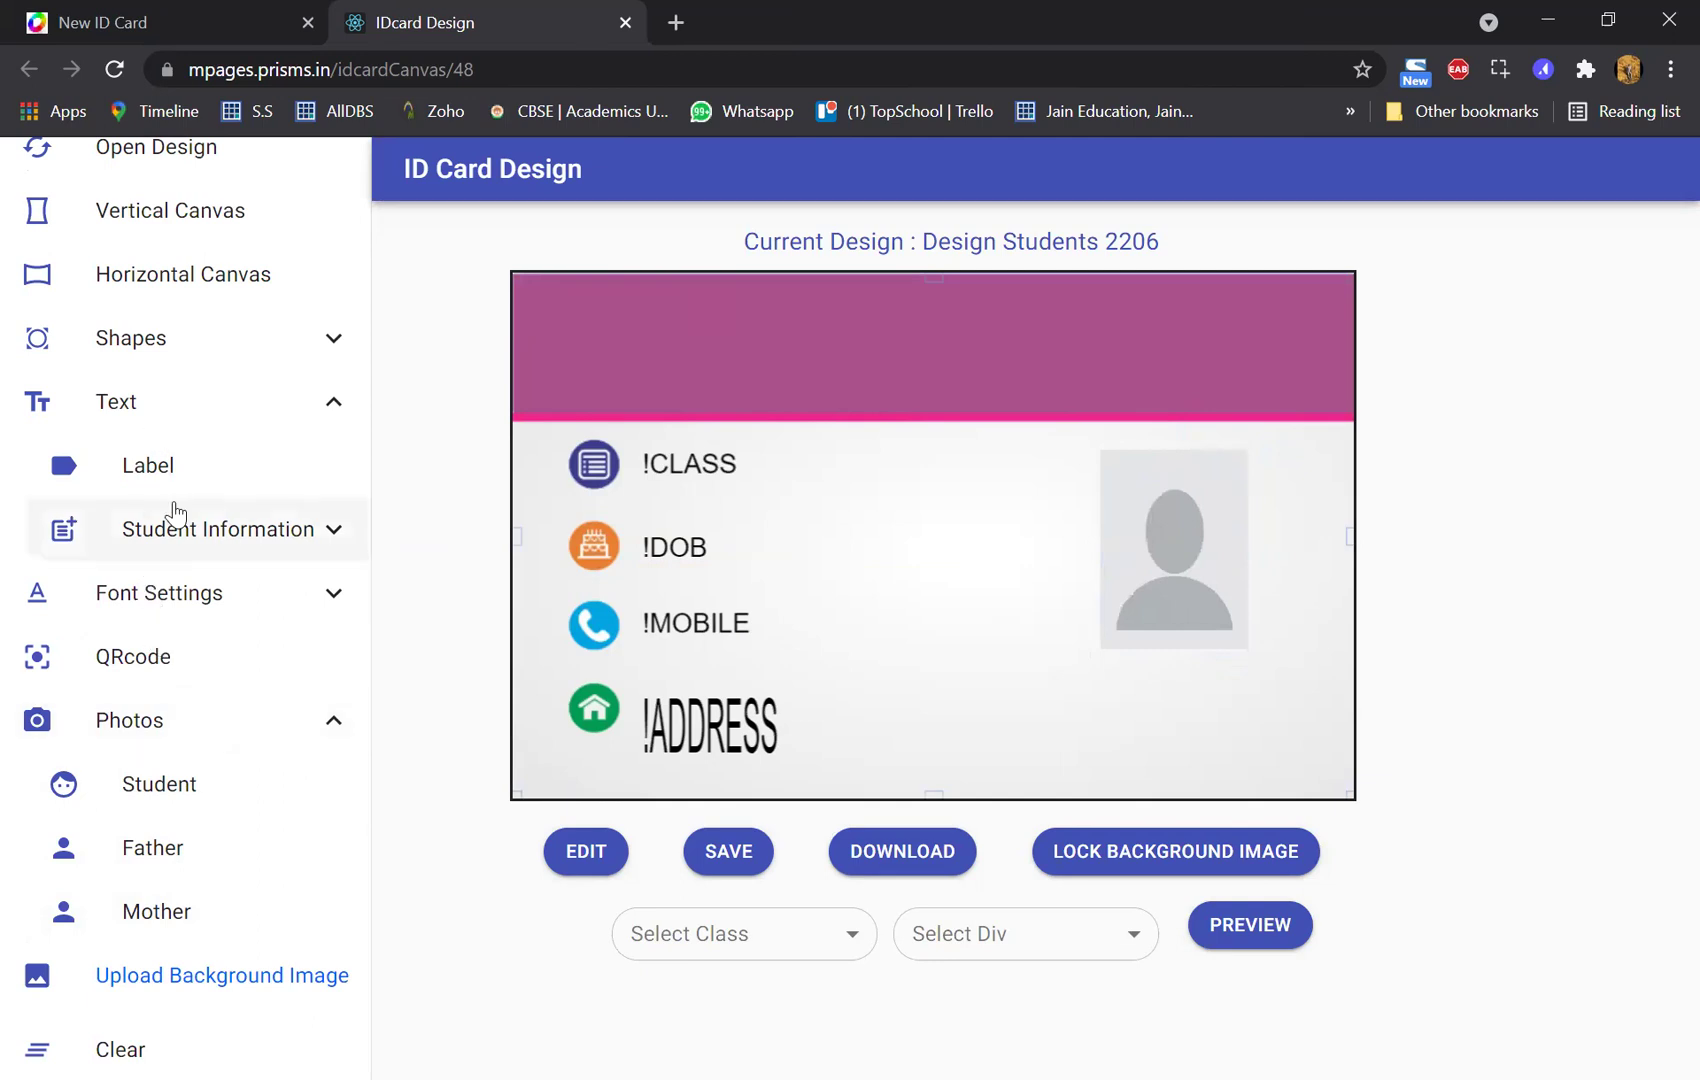
- Add the Name field beneath the student photo and make its text centred and bold
click(218, 529)
drag(76, 668, 827, 626)
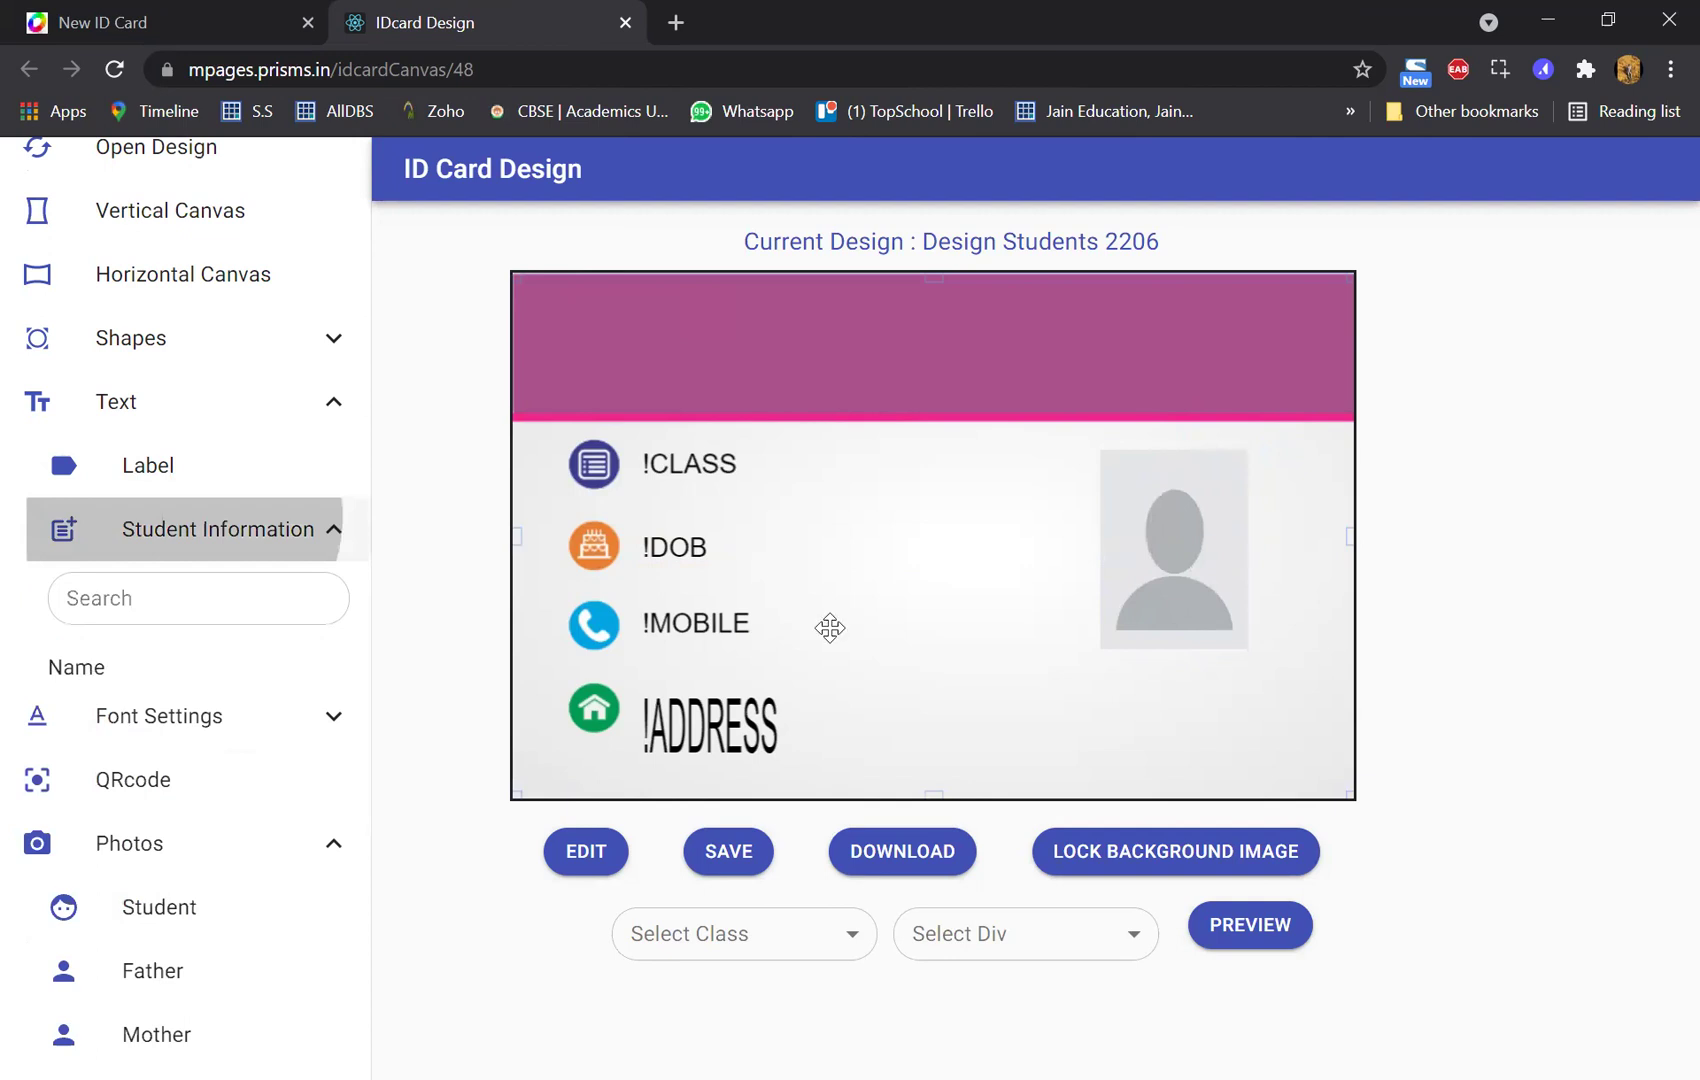
drag(1086, 684, 1028, 683)
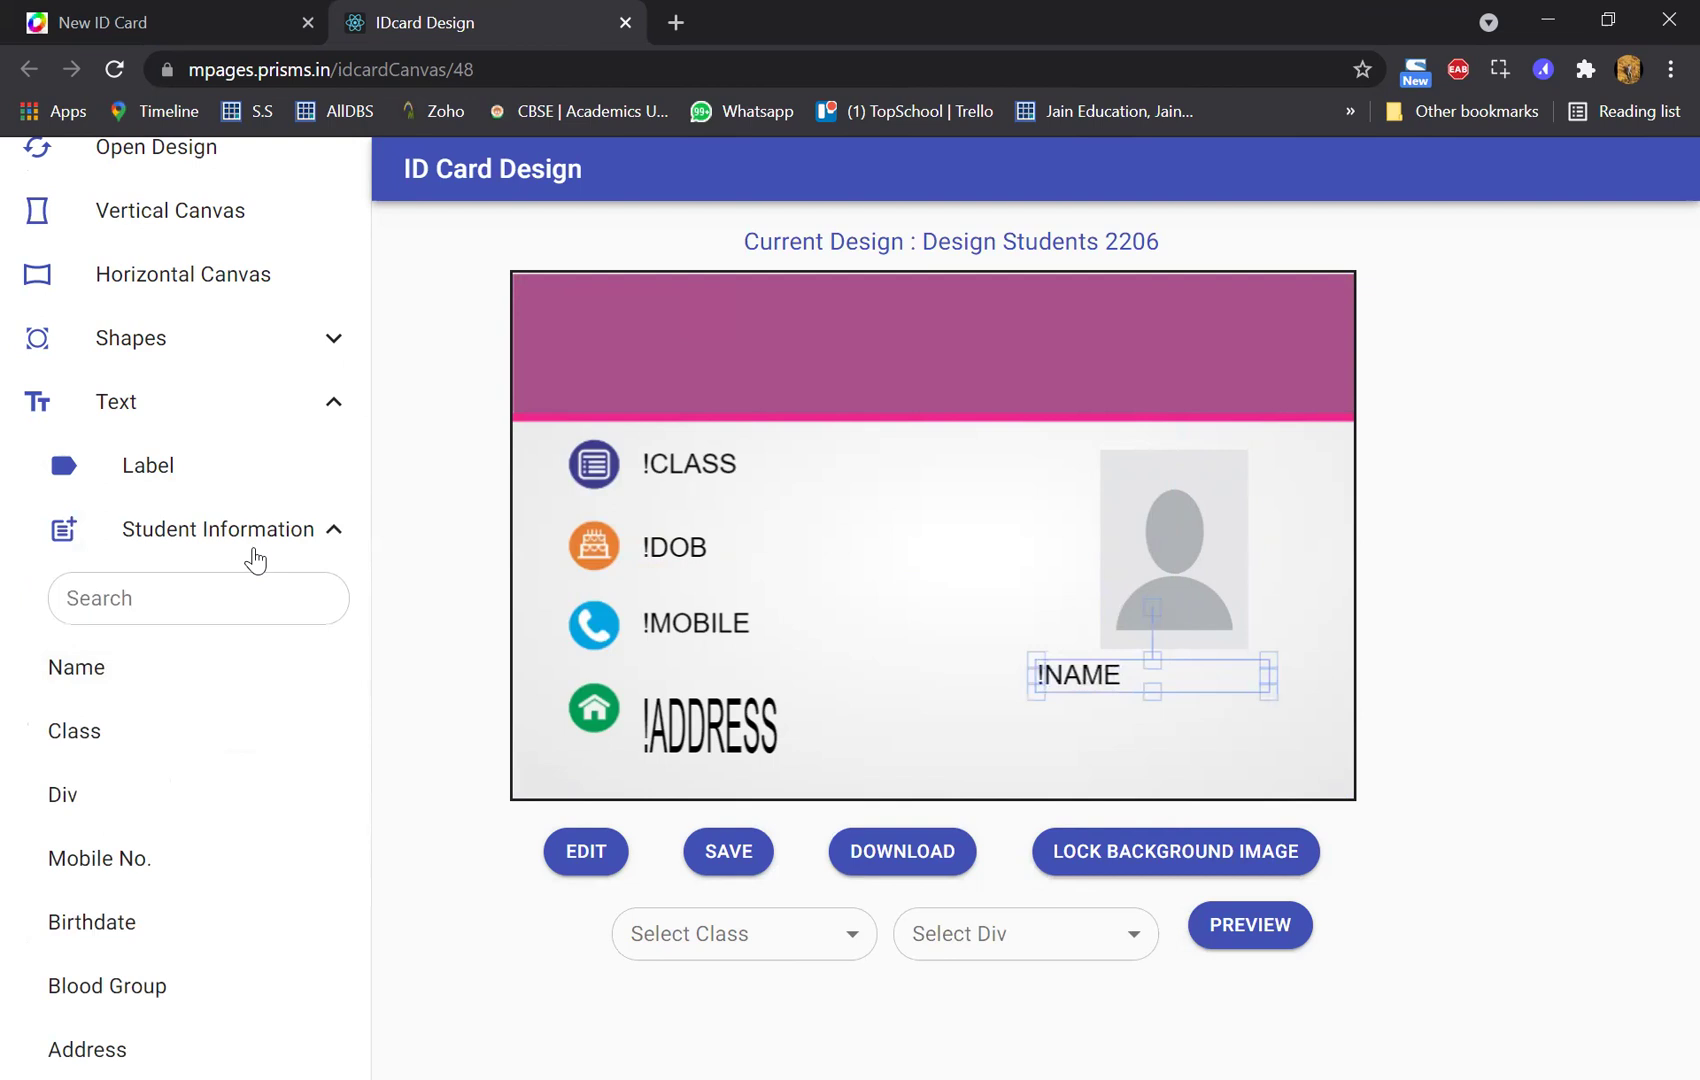
click(201, 607)
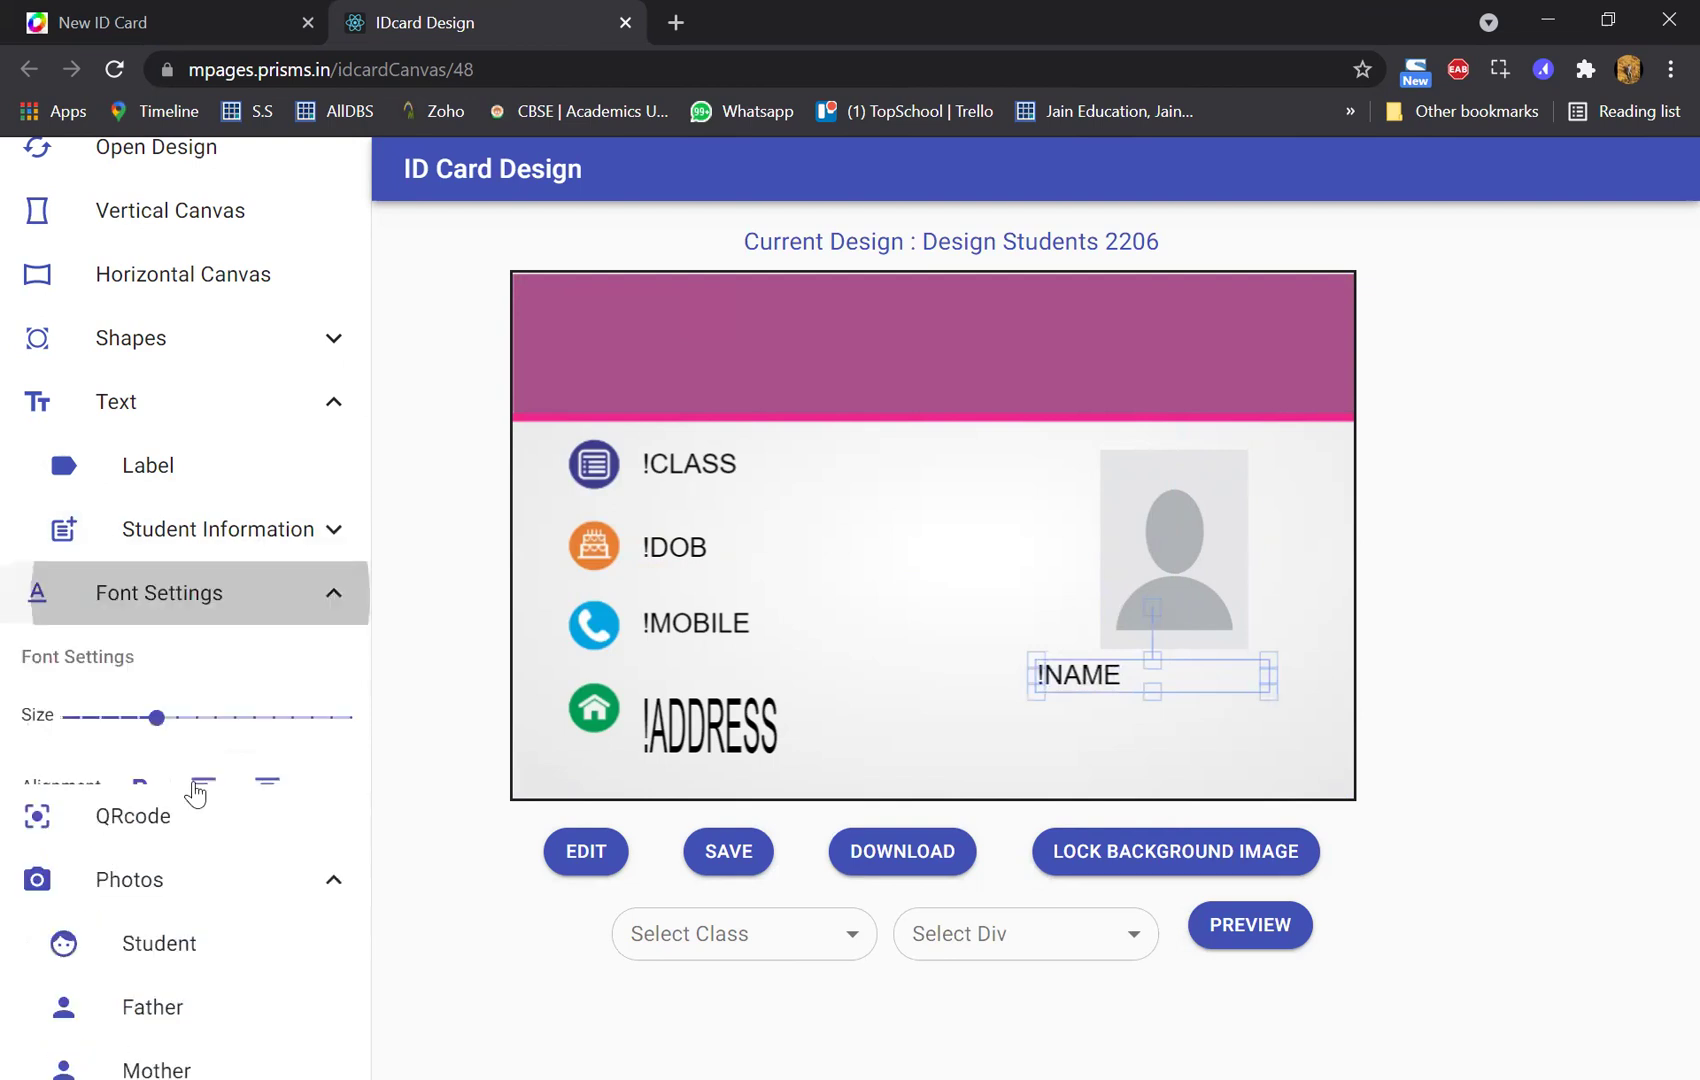
click(265, 795)
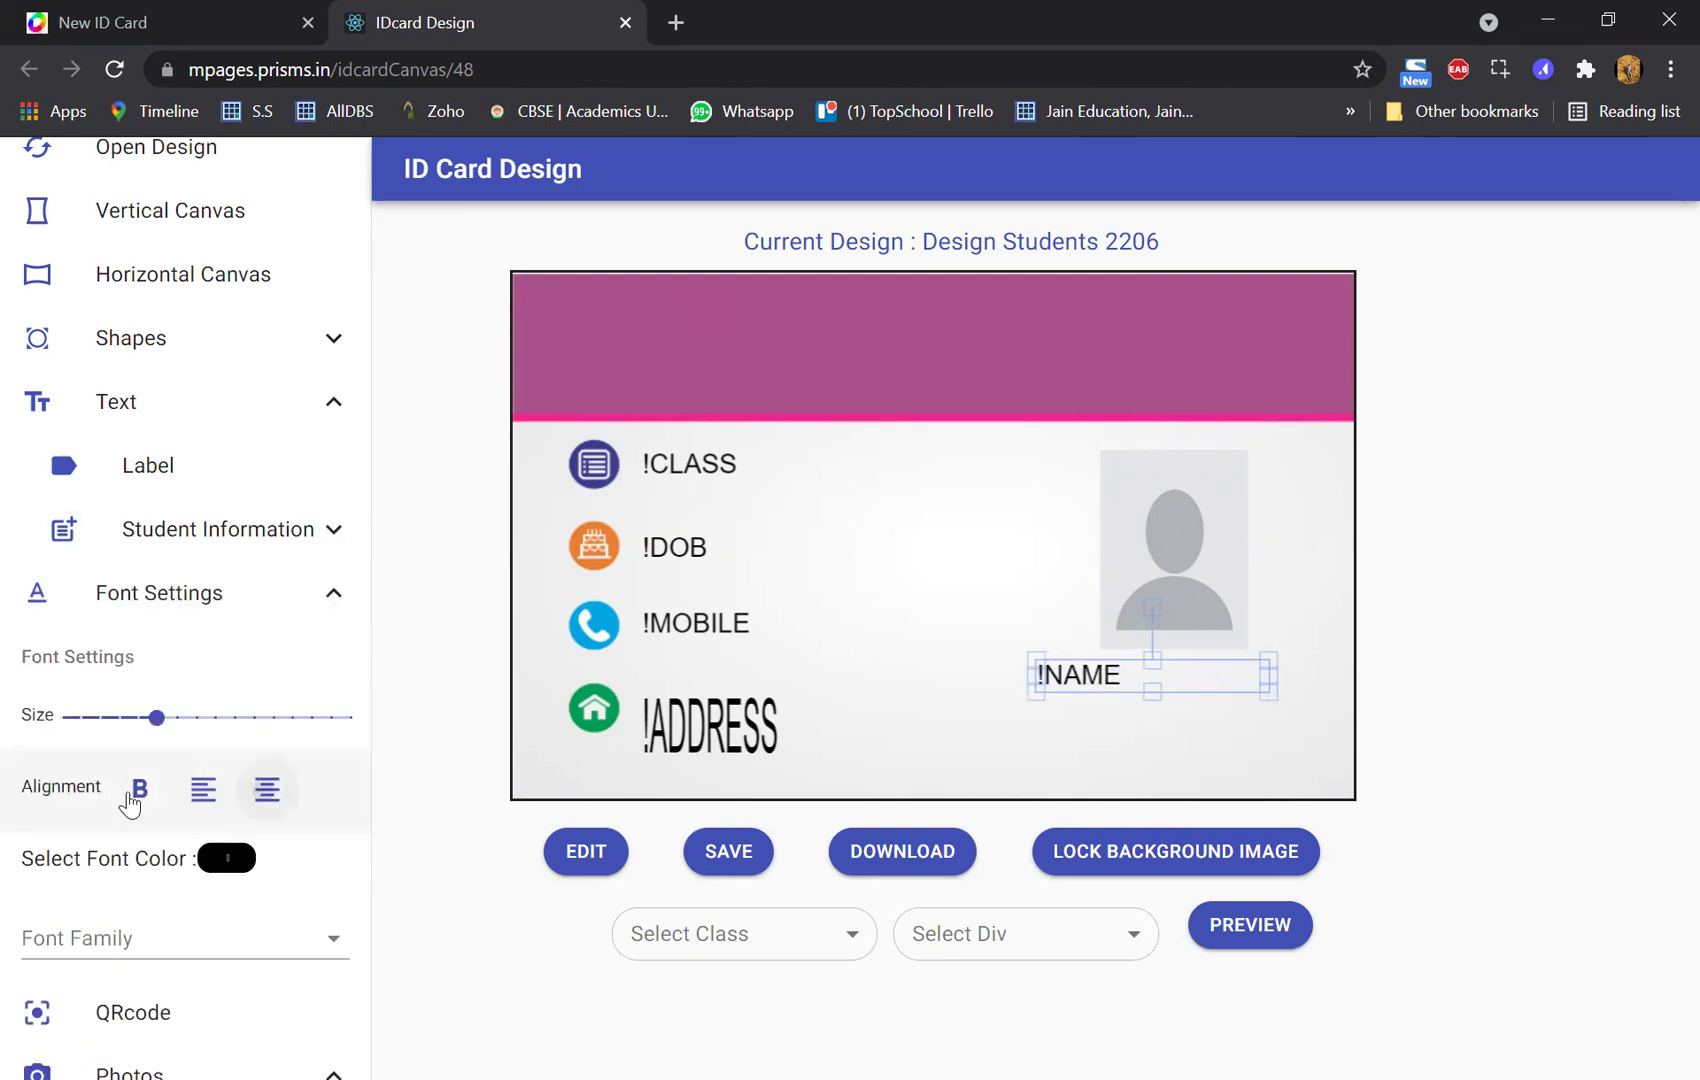
click(132, 795)
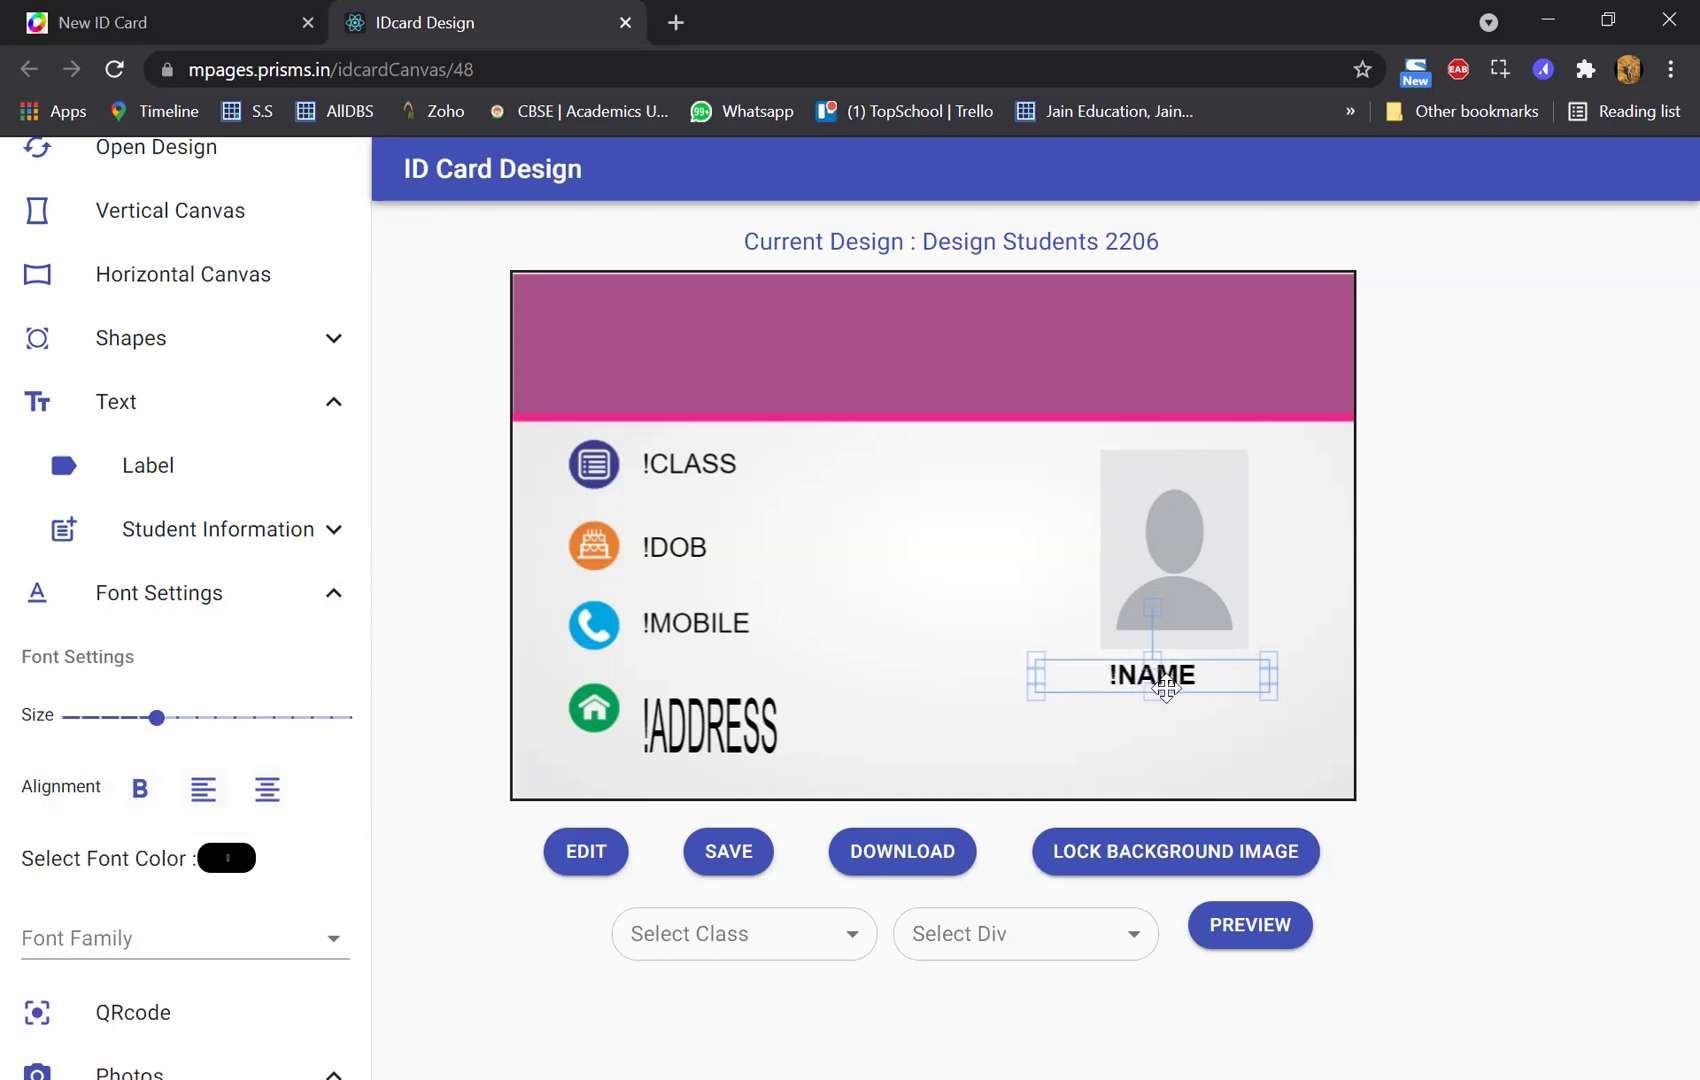
- Save the changes to the current card design
click(738, 860)
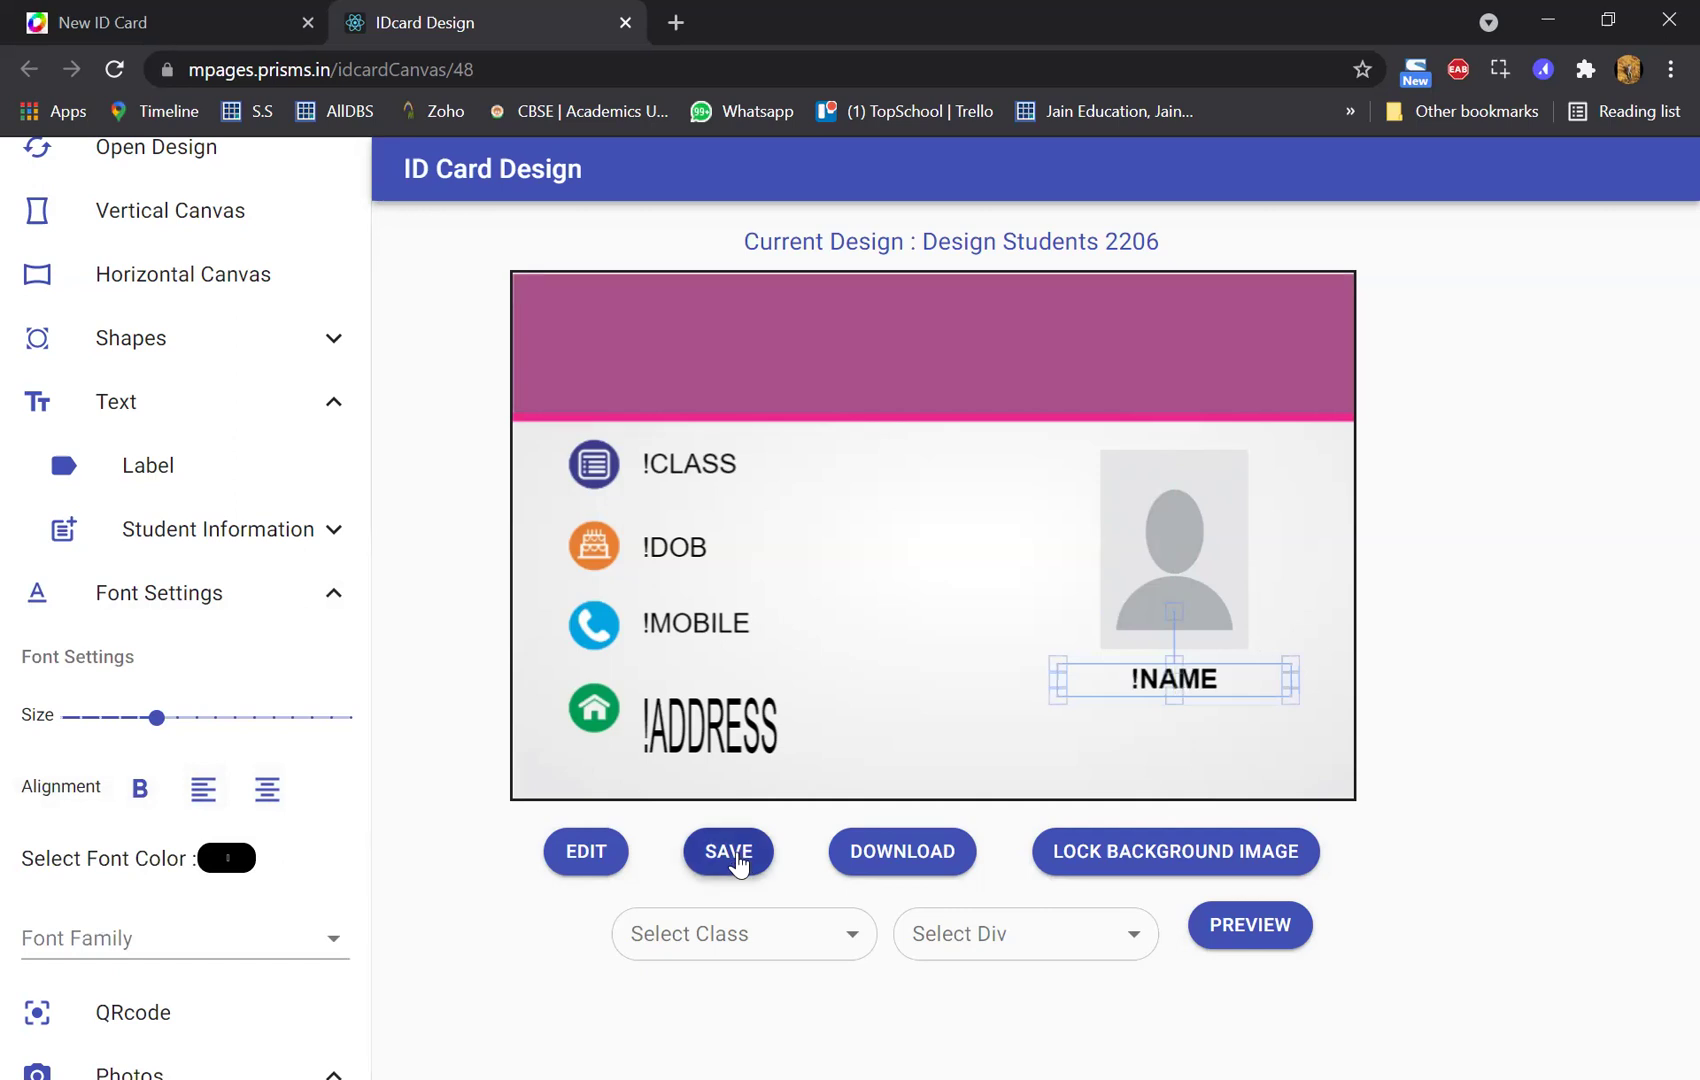
click(975, 246)
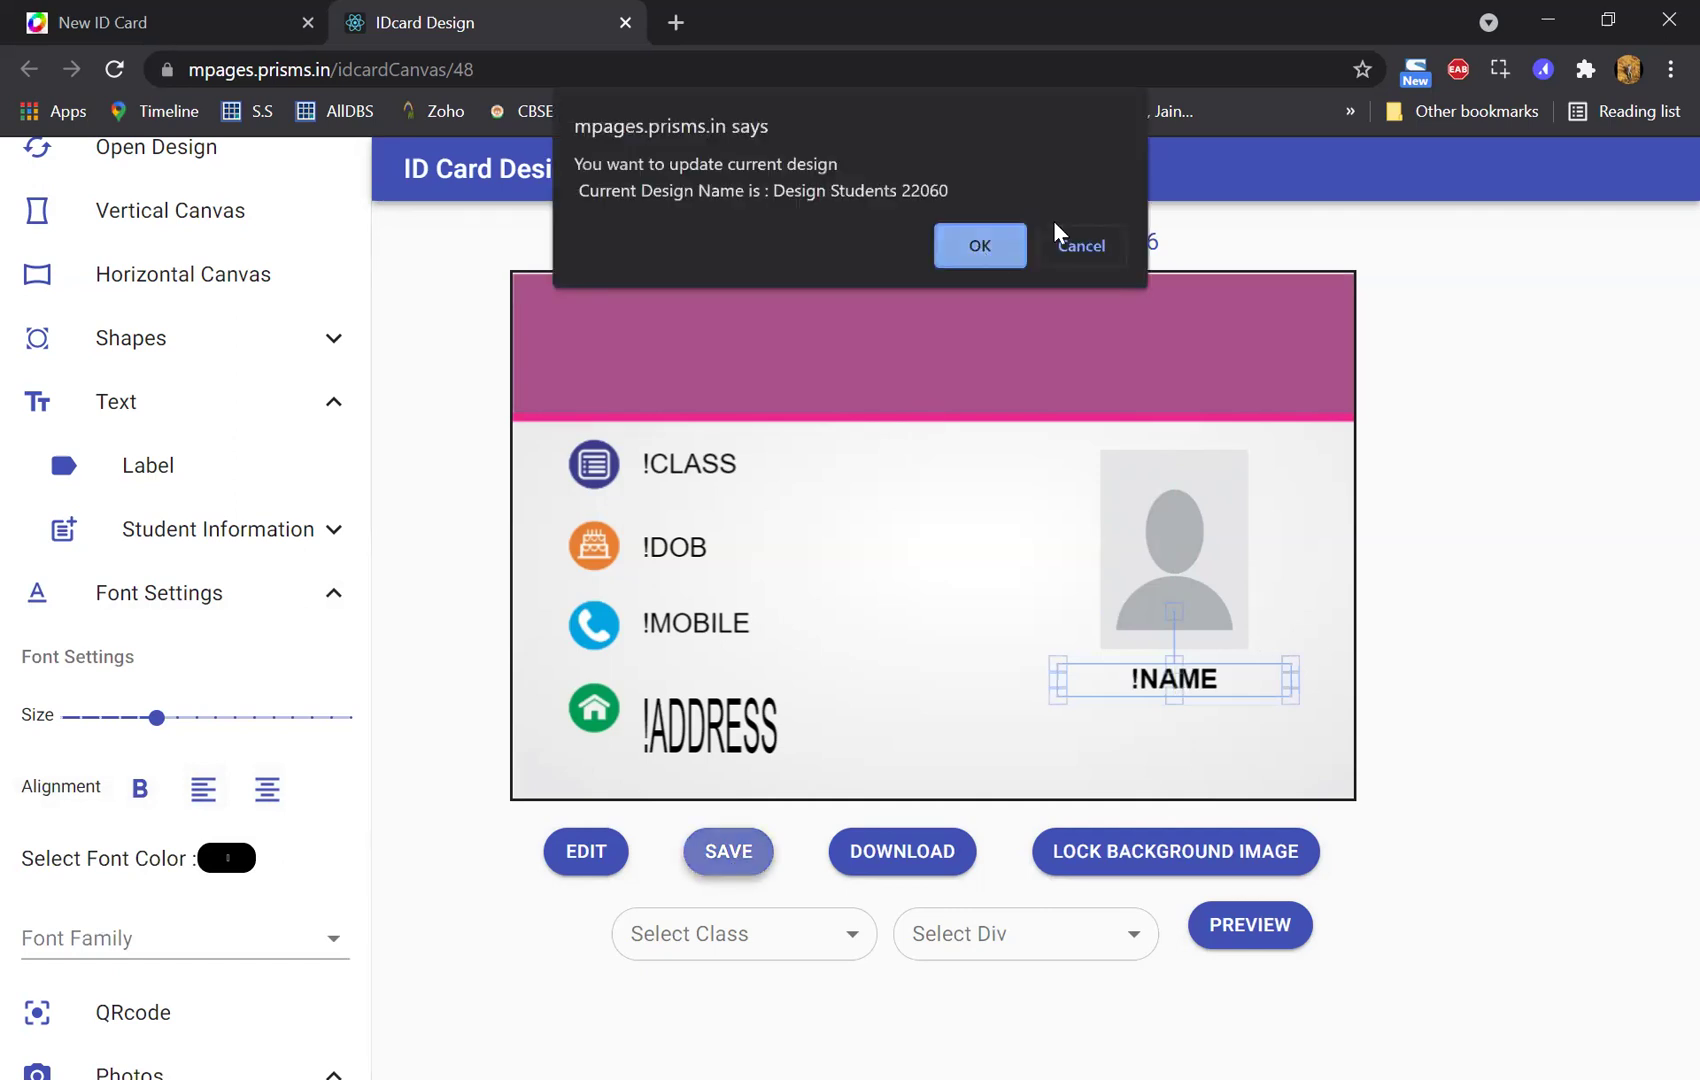
key(Return)
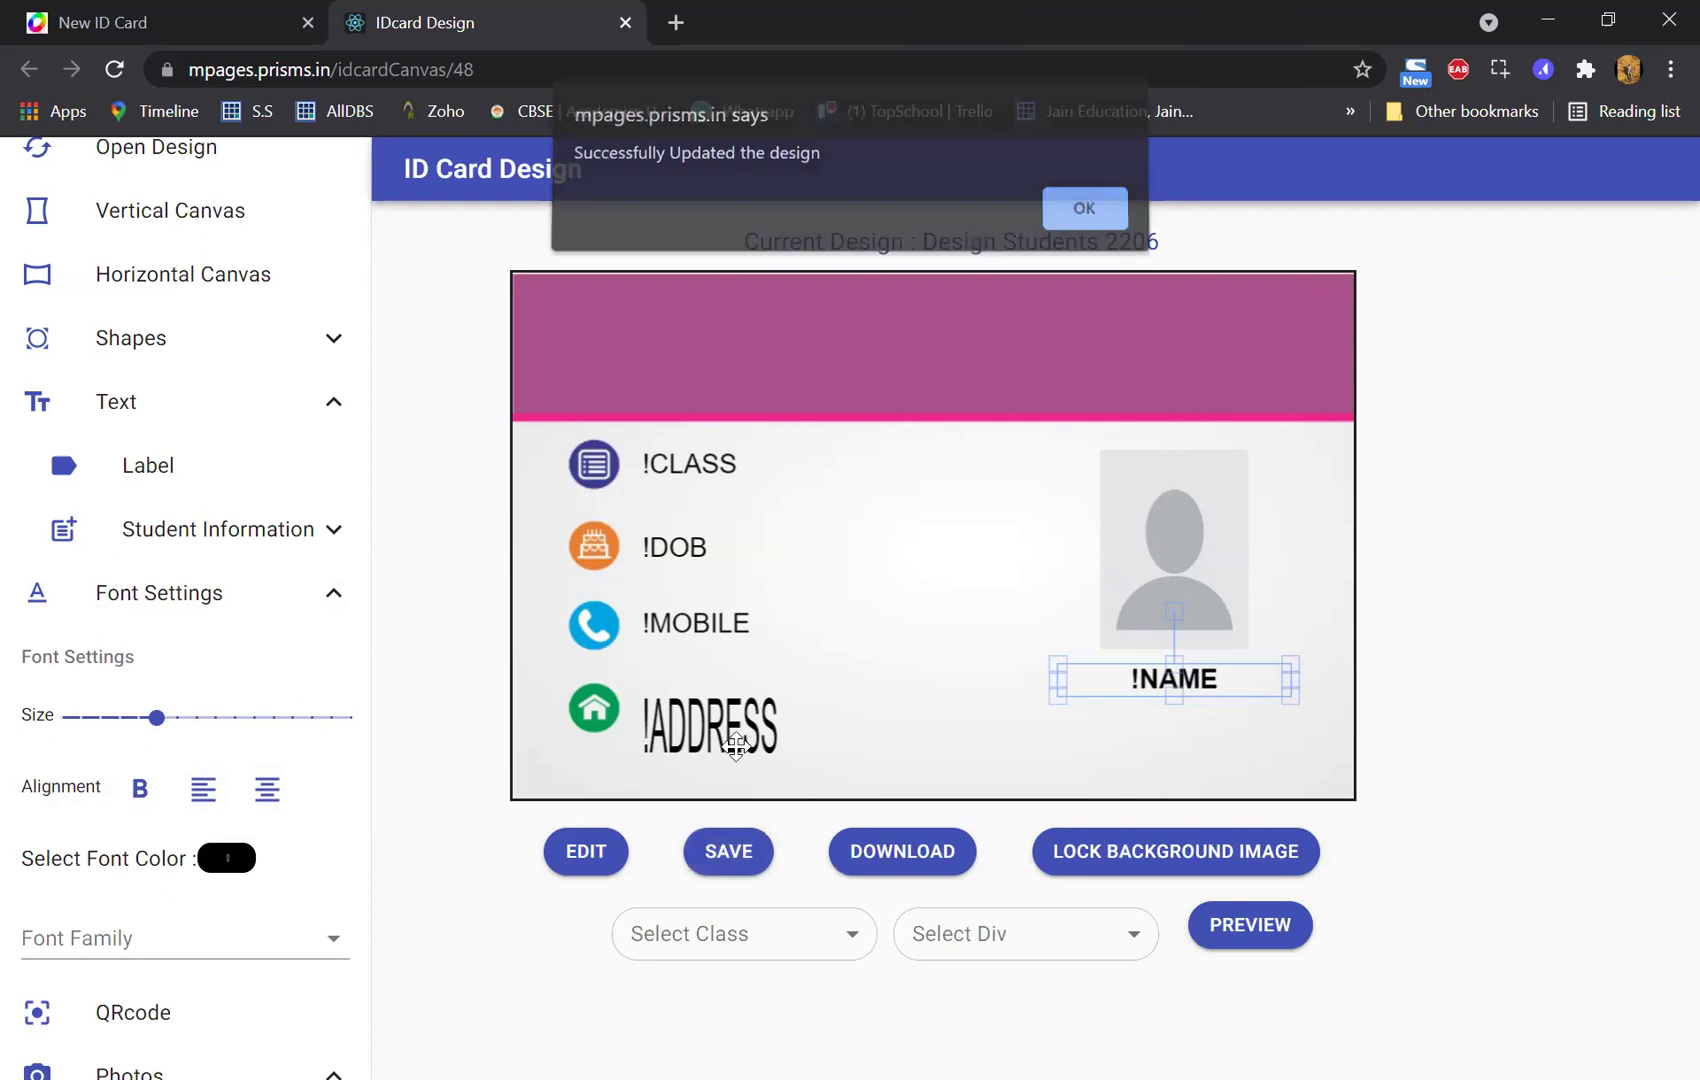
- Preview the ID cards for class II, division II-A, and browse through several students' cards
click(710, 945)
click(675, 563)
click(1021, 949)
click(963, 563)
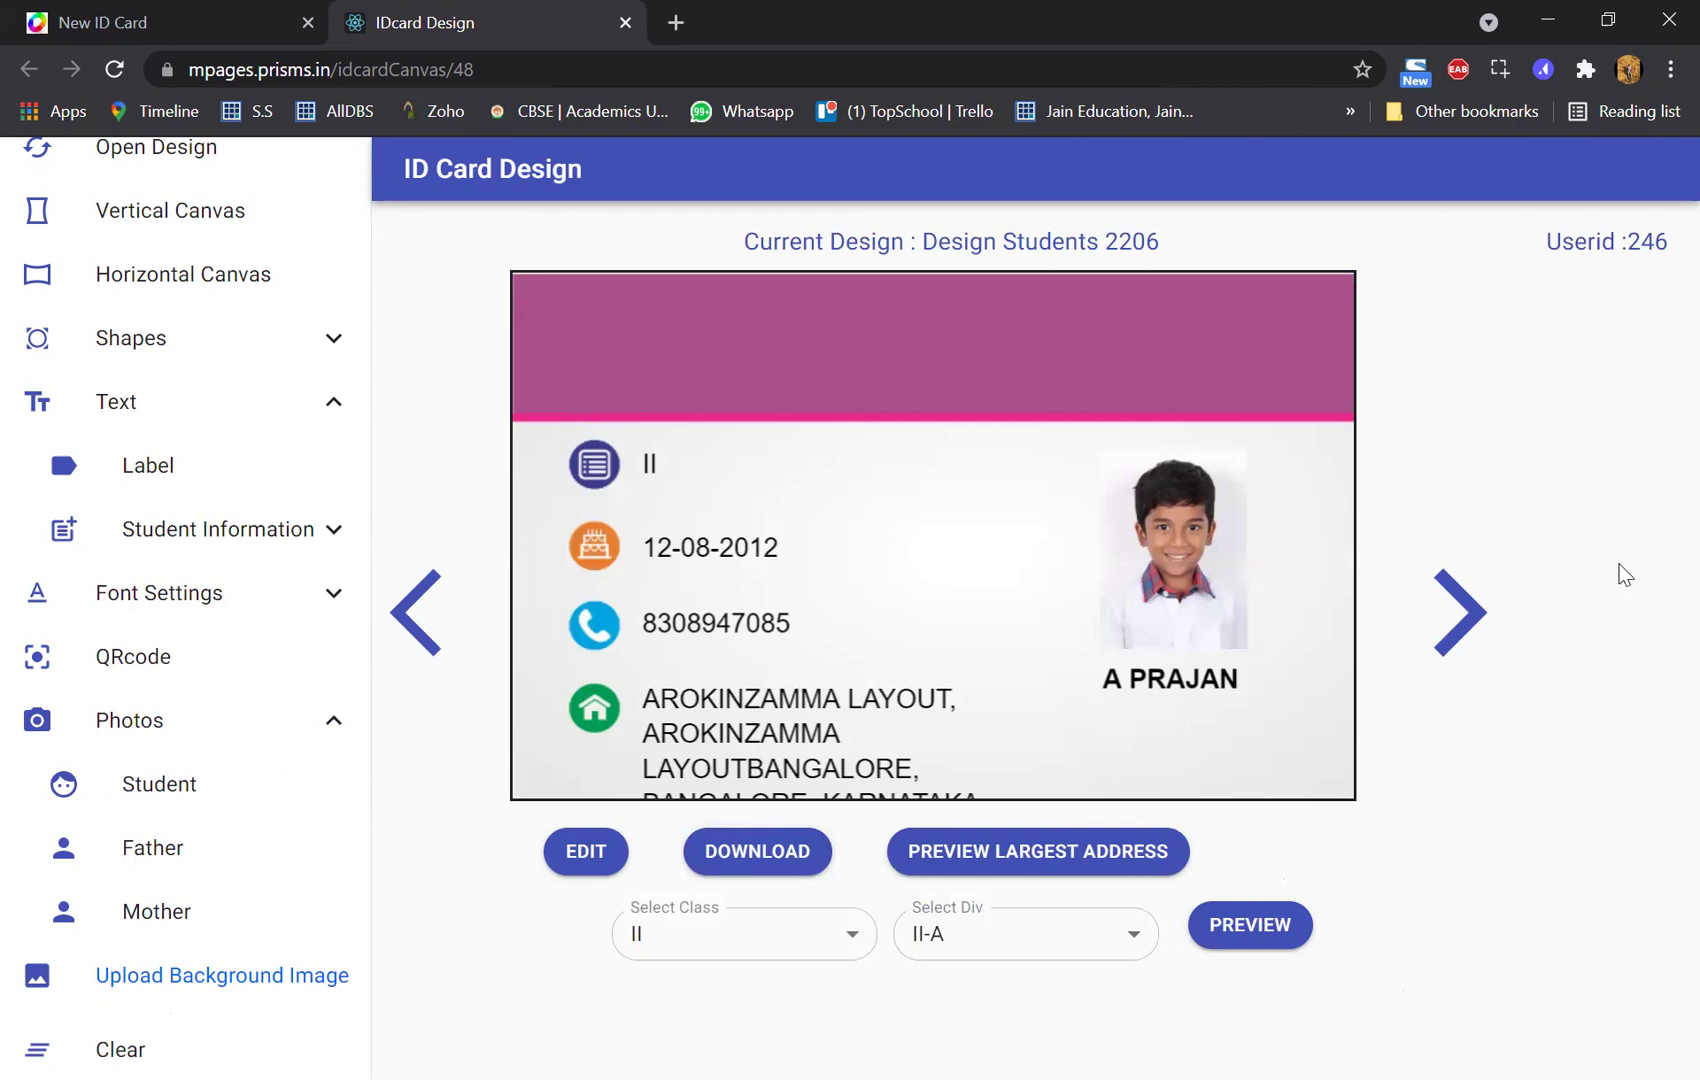
click(1462, 614)
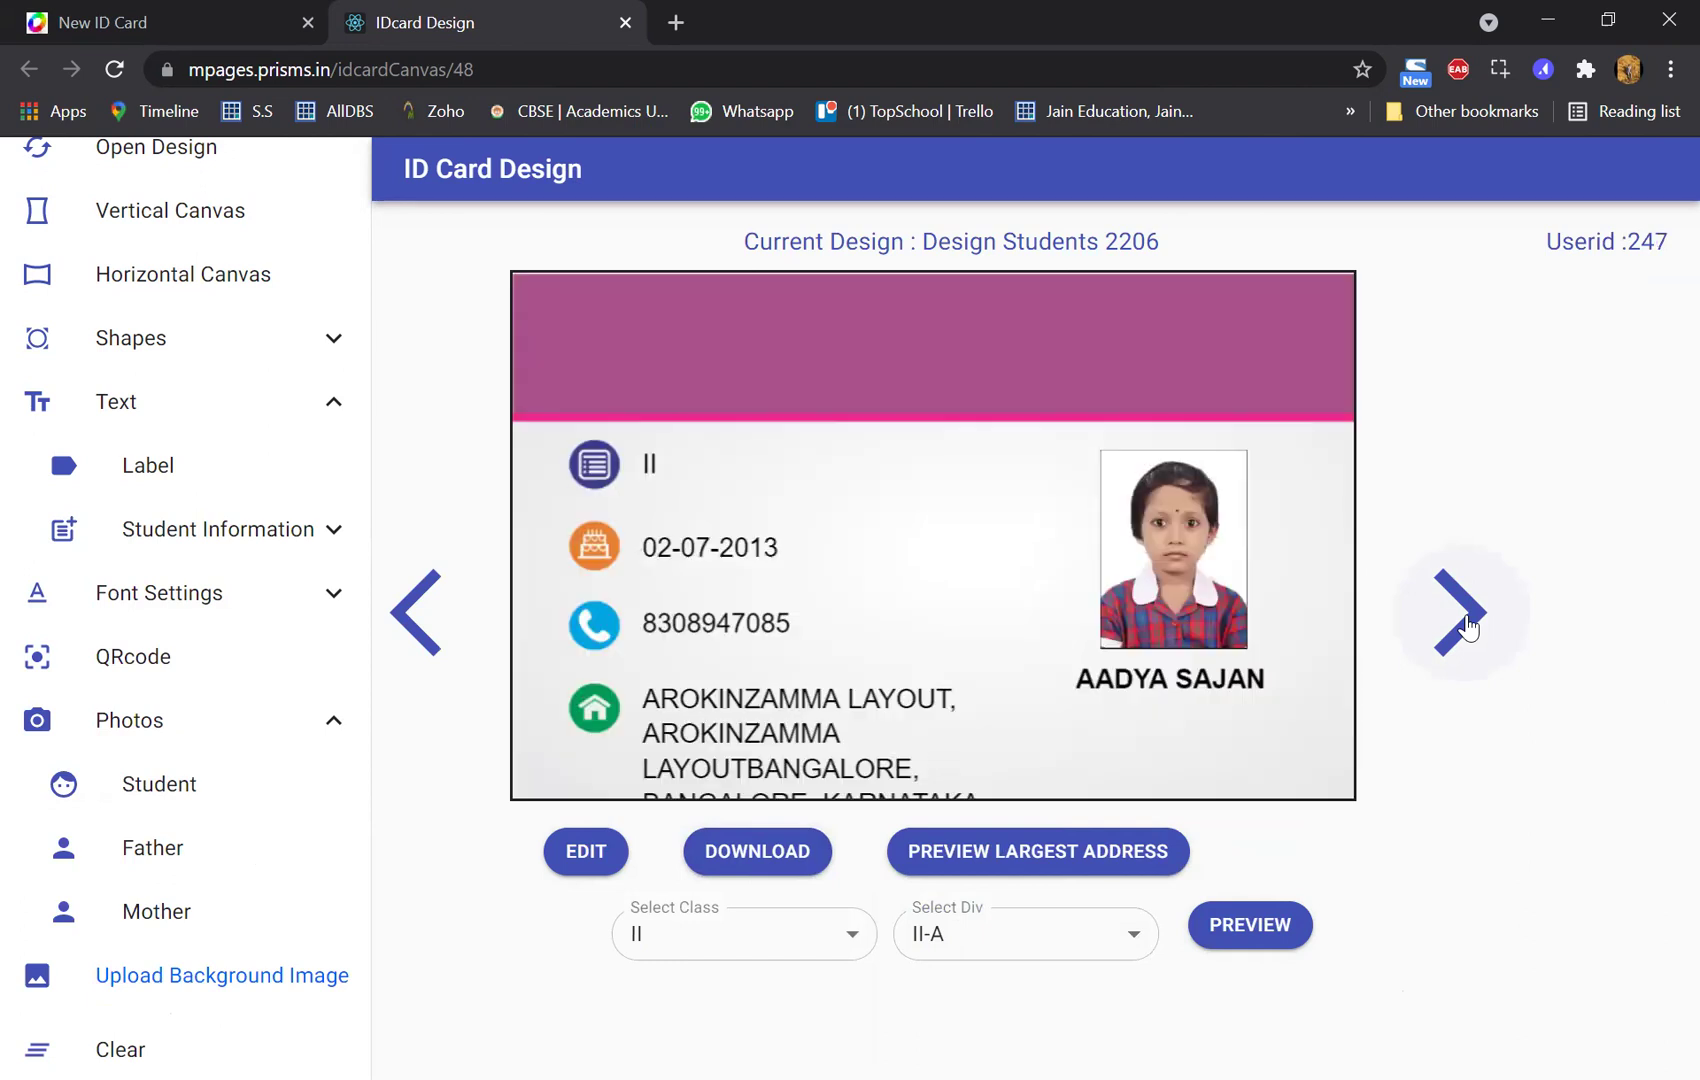
click(1462, 614)
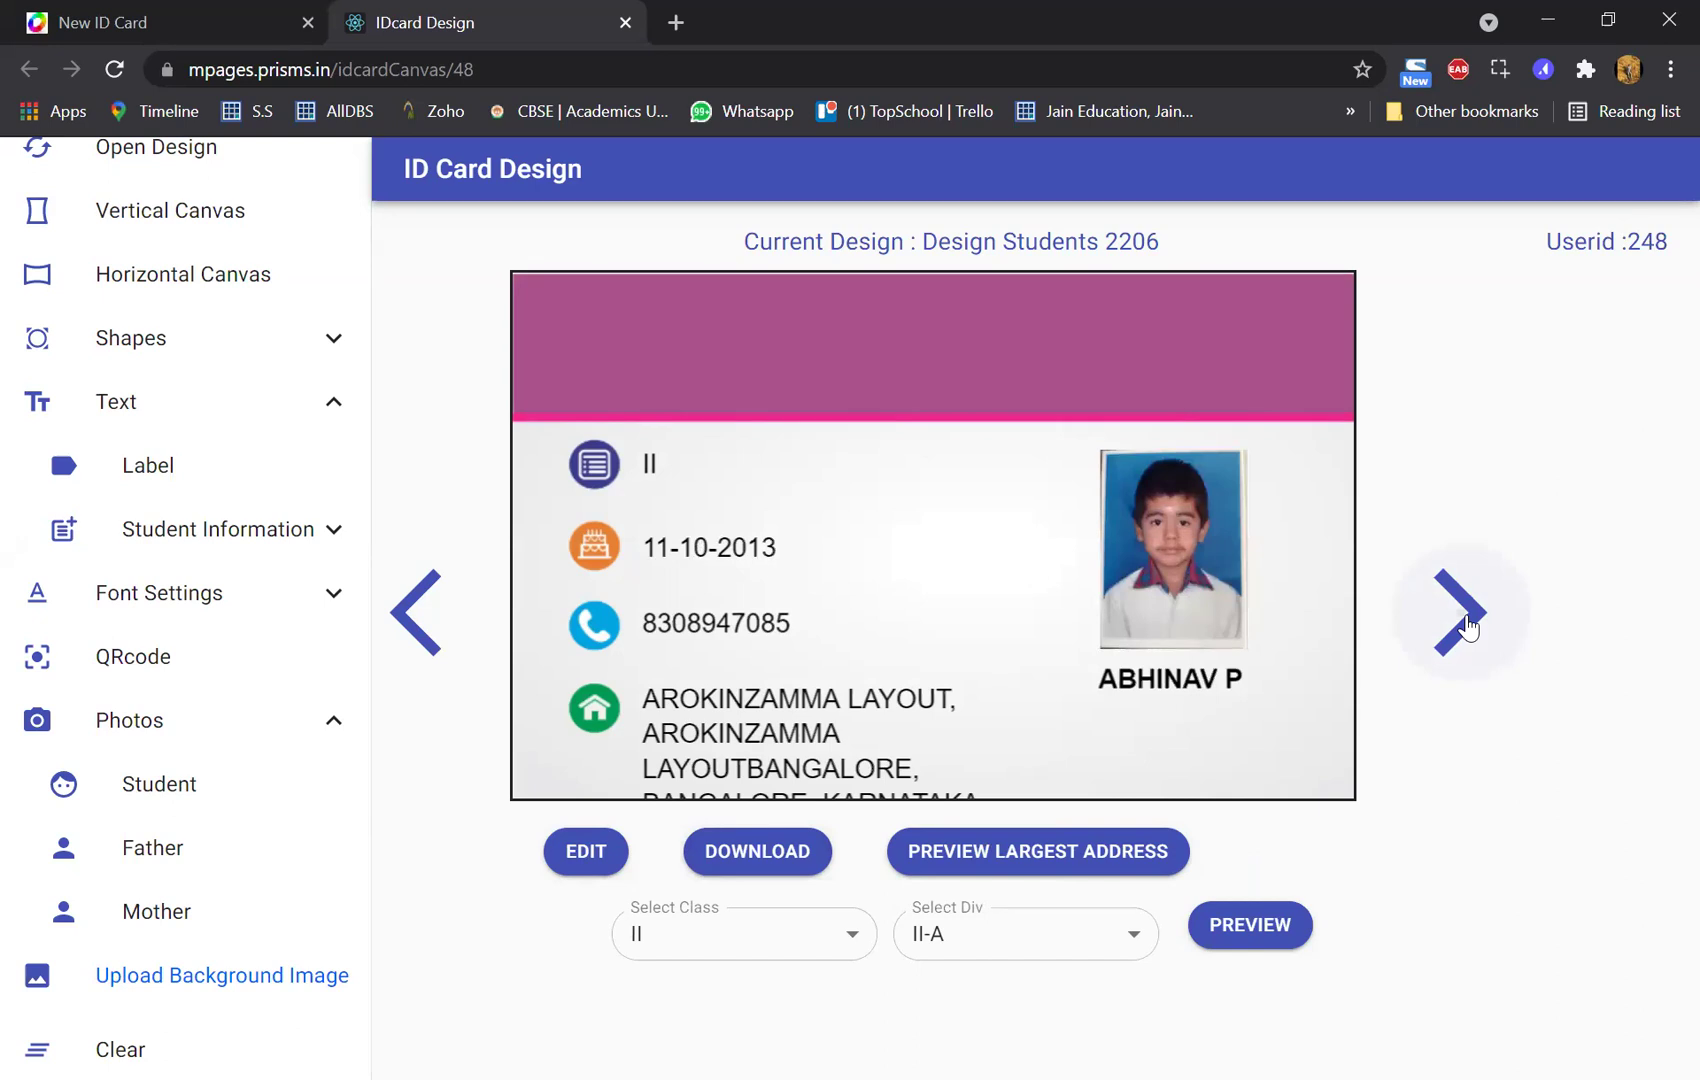
click(1462, 614)
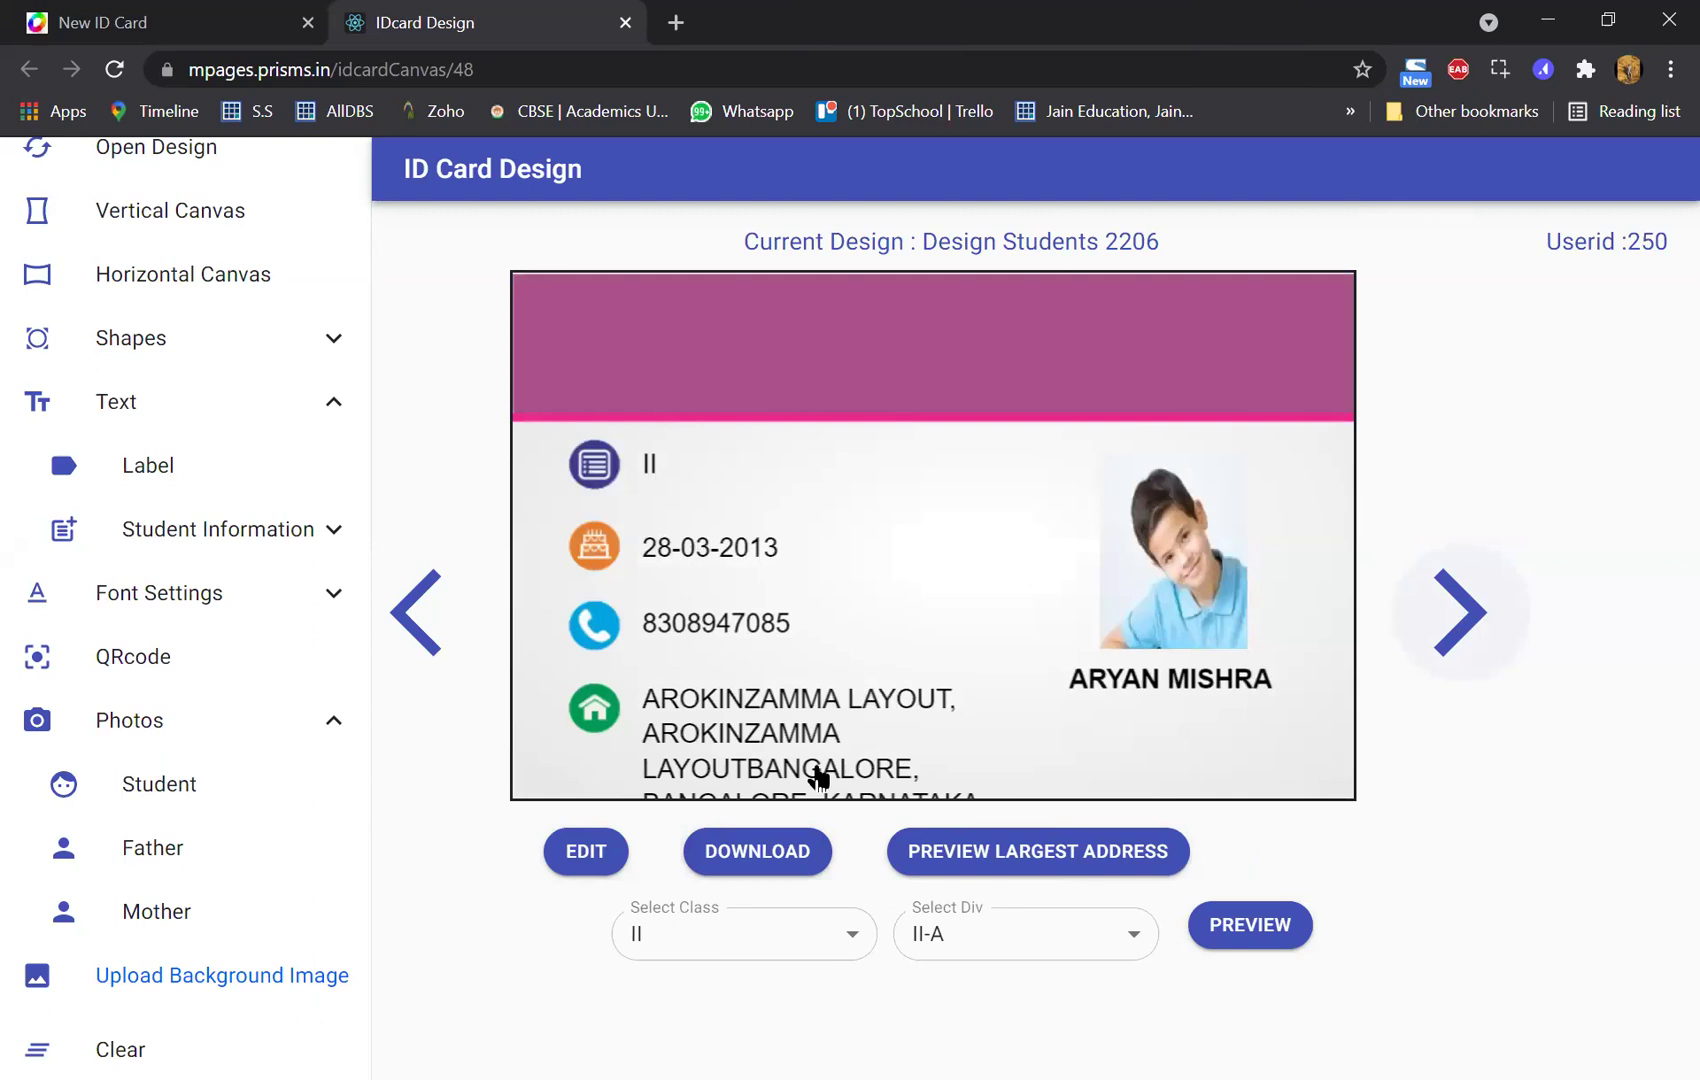
- Return to editing the card, reduce the Address field's height and make its font one size smaller
click(598, 858)
click(712, 722)
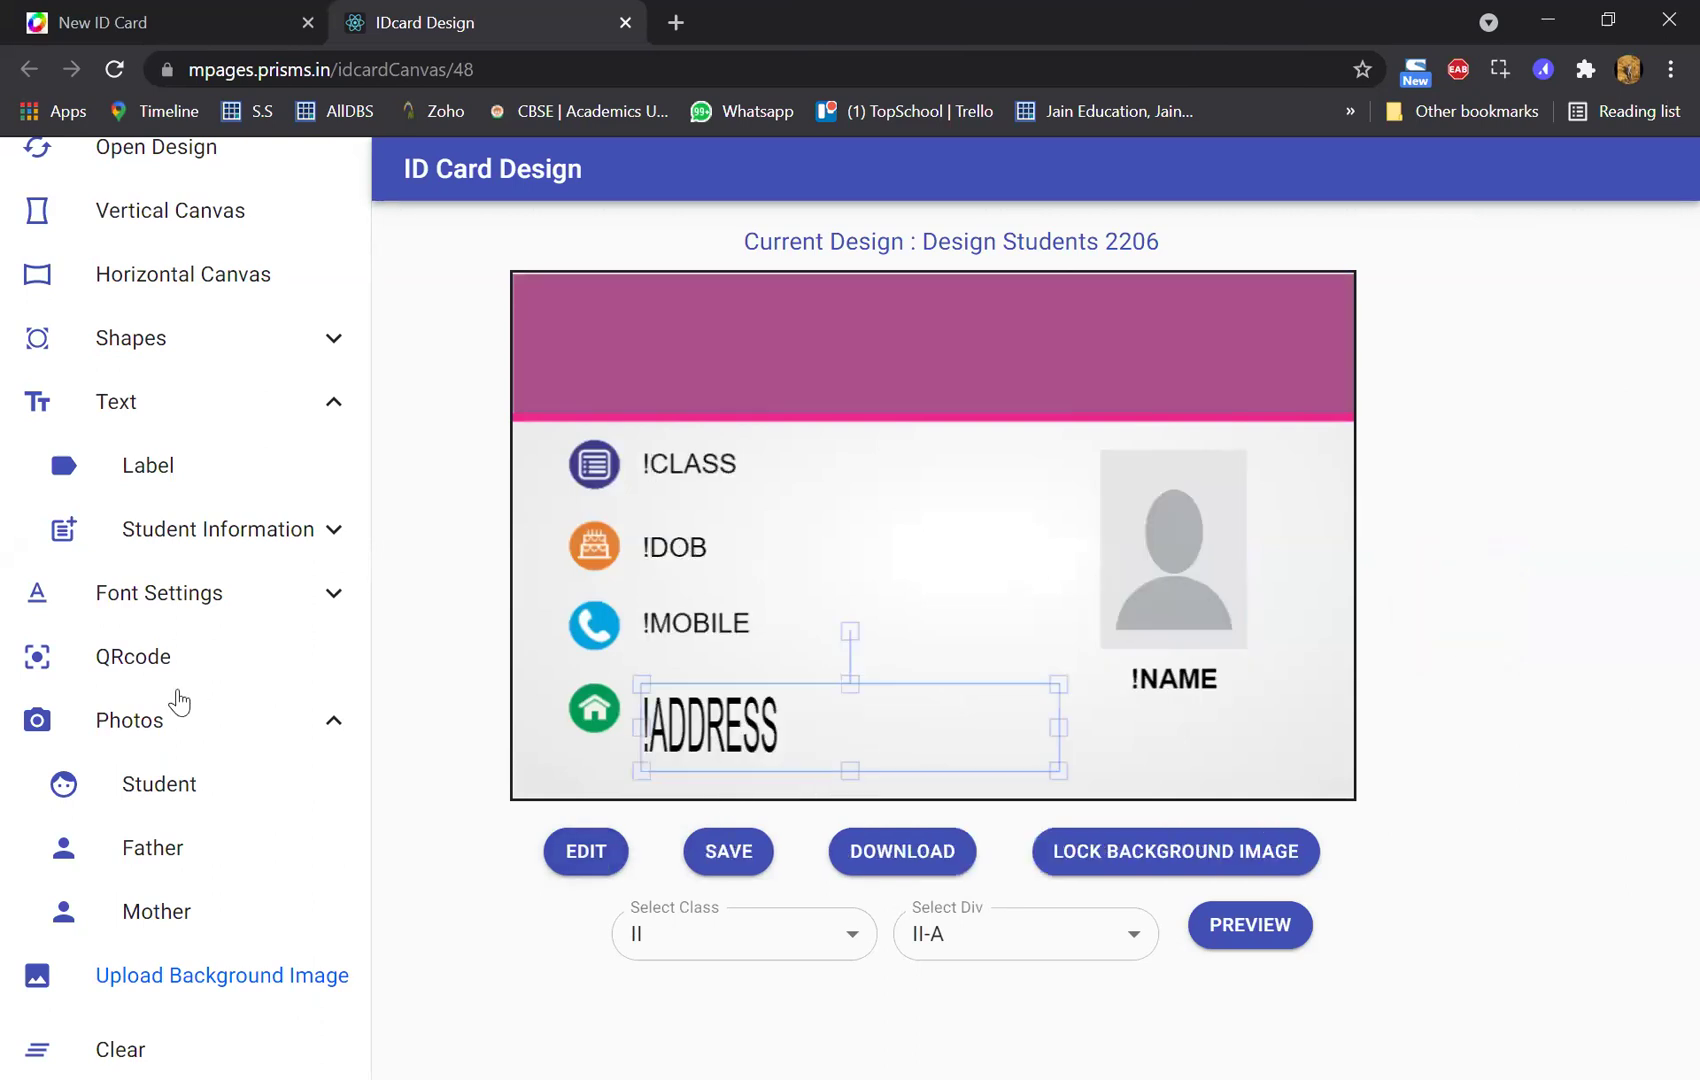
click(162, 607)
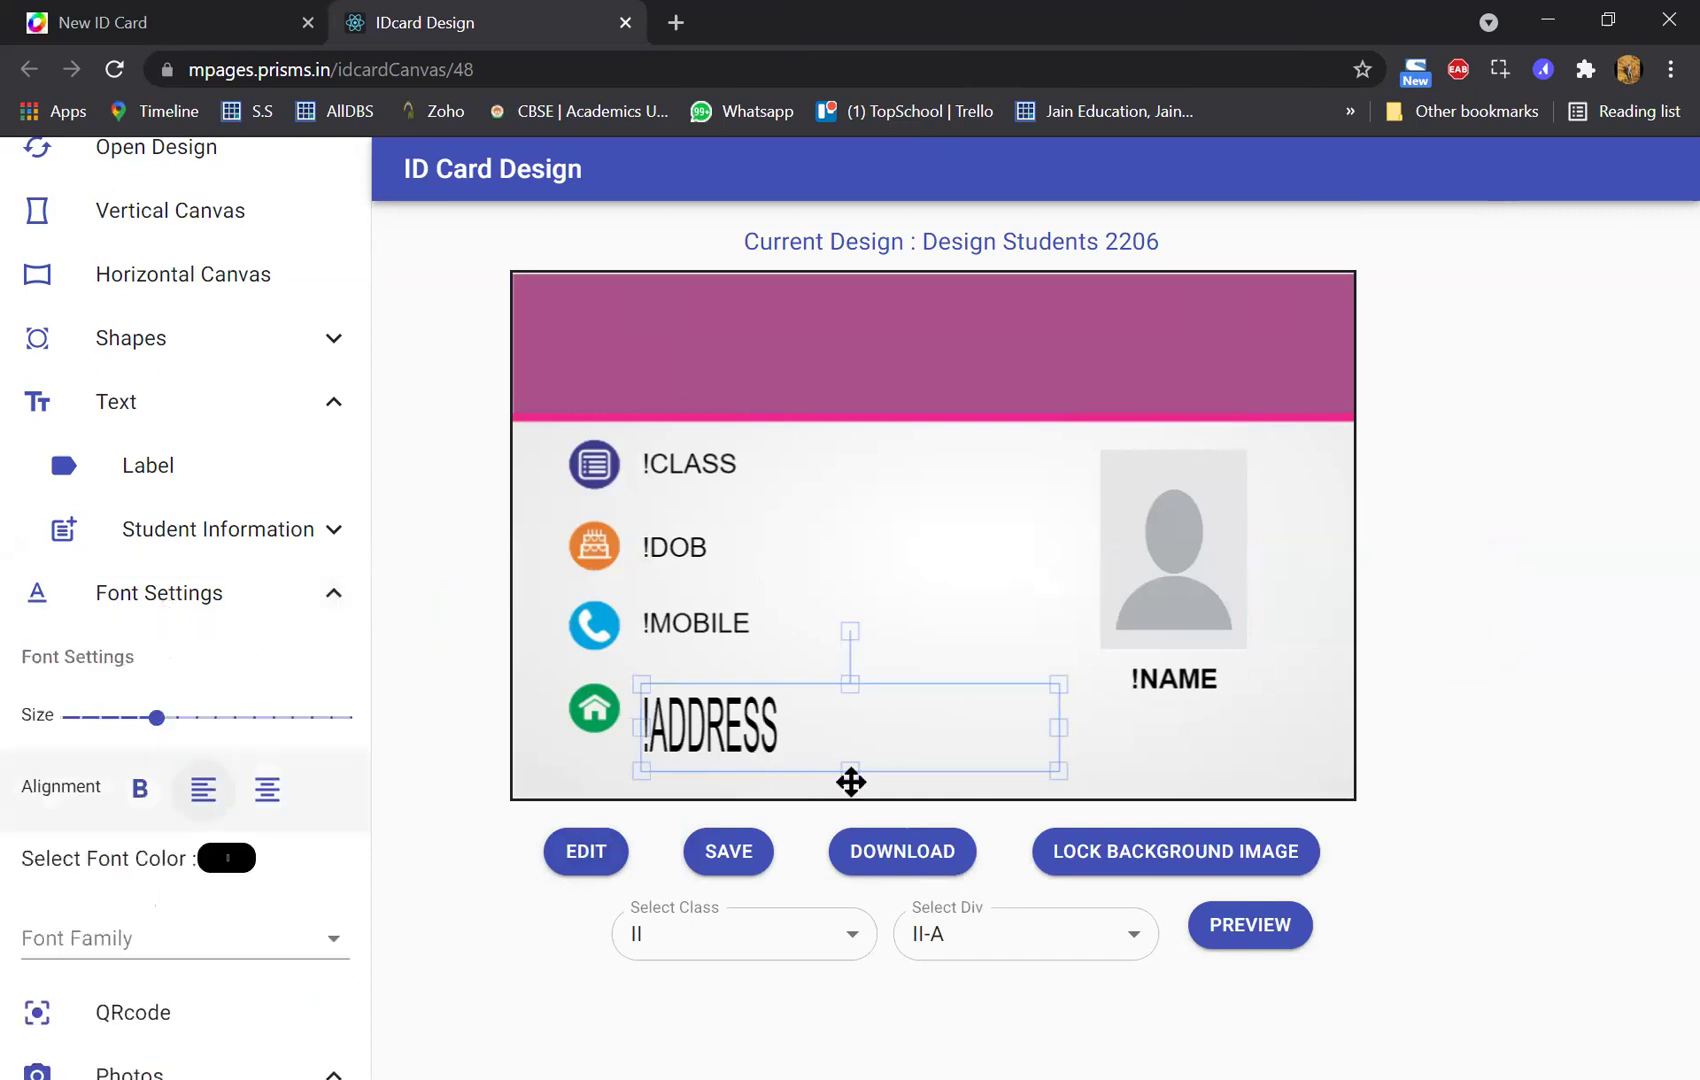
drag(851, 770, 480, 762)
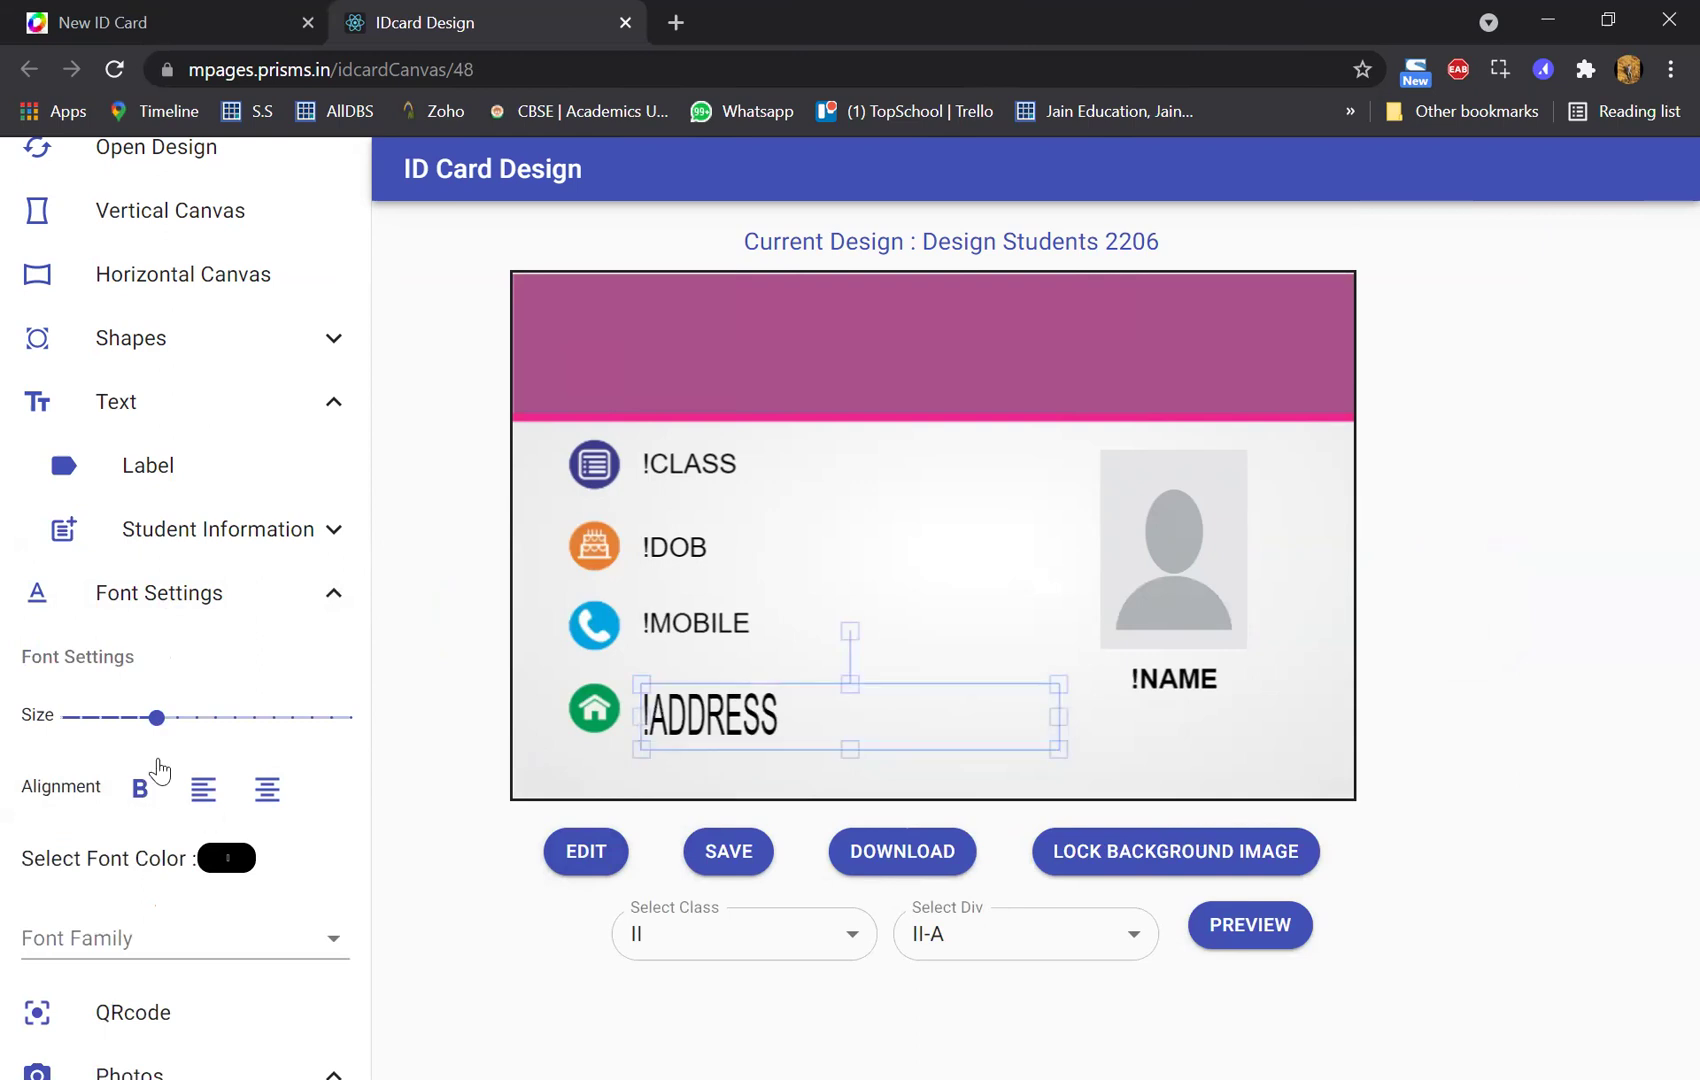
click(138, 722)
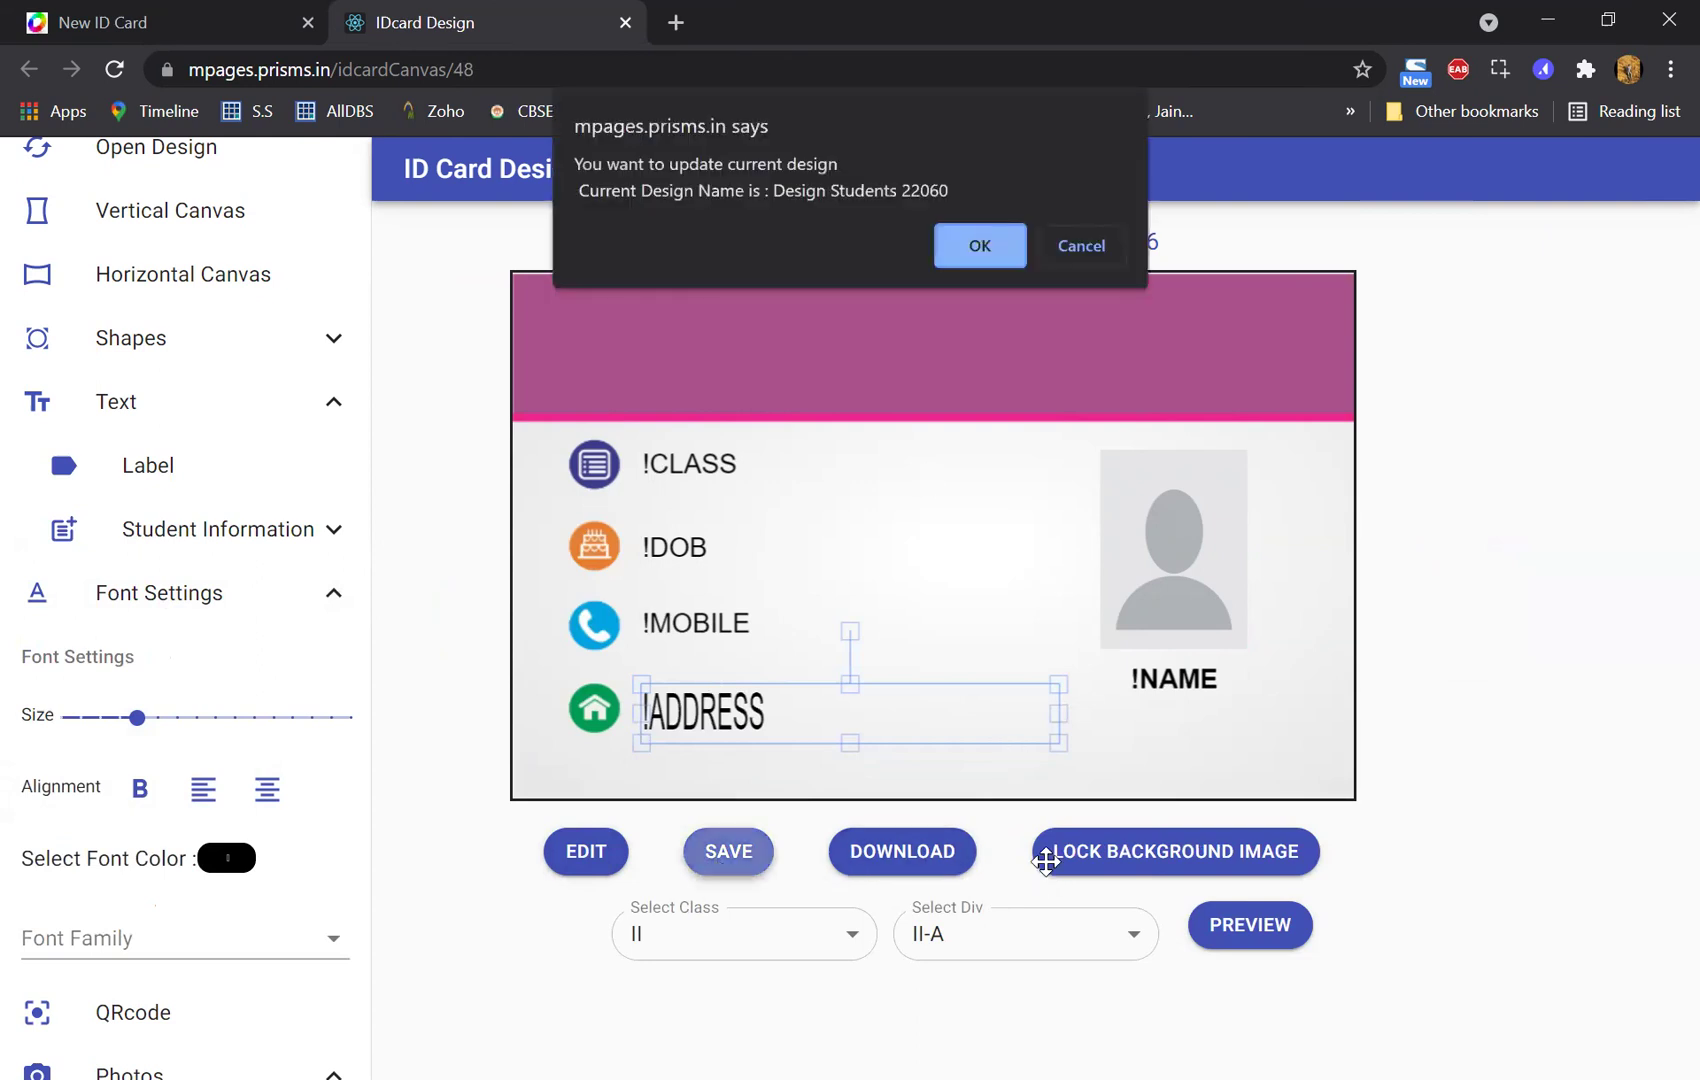
- Save the updated design and preview several students' cards for class II, division II-A
key(Return)
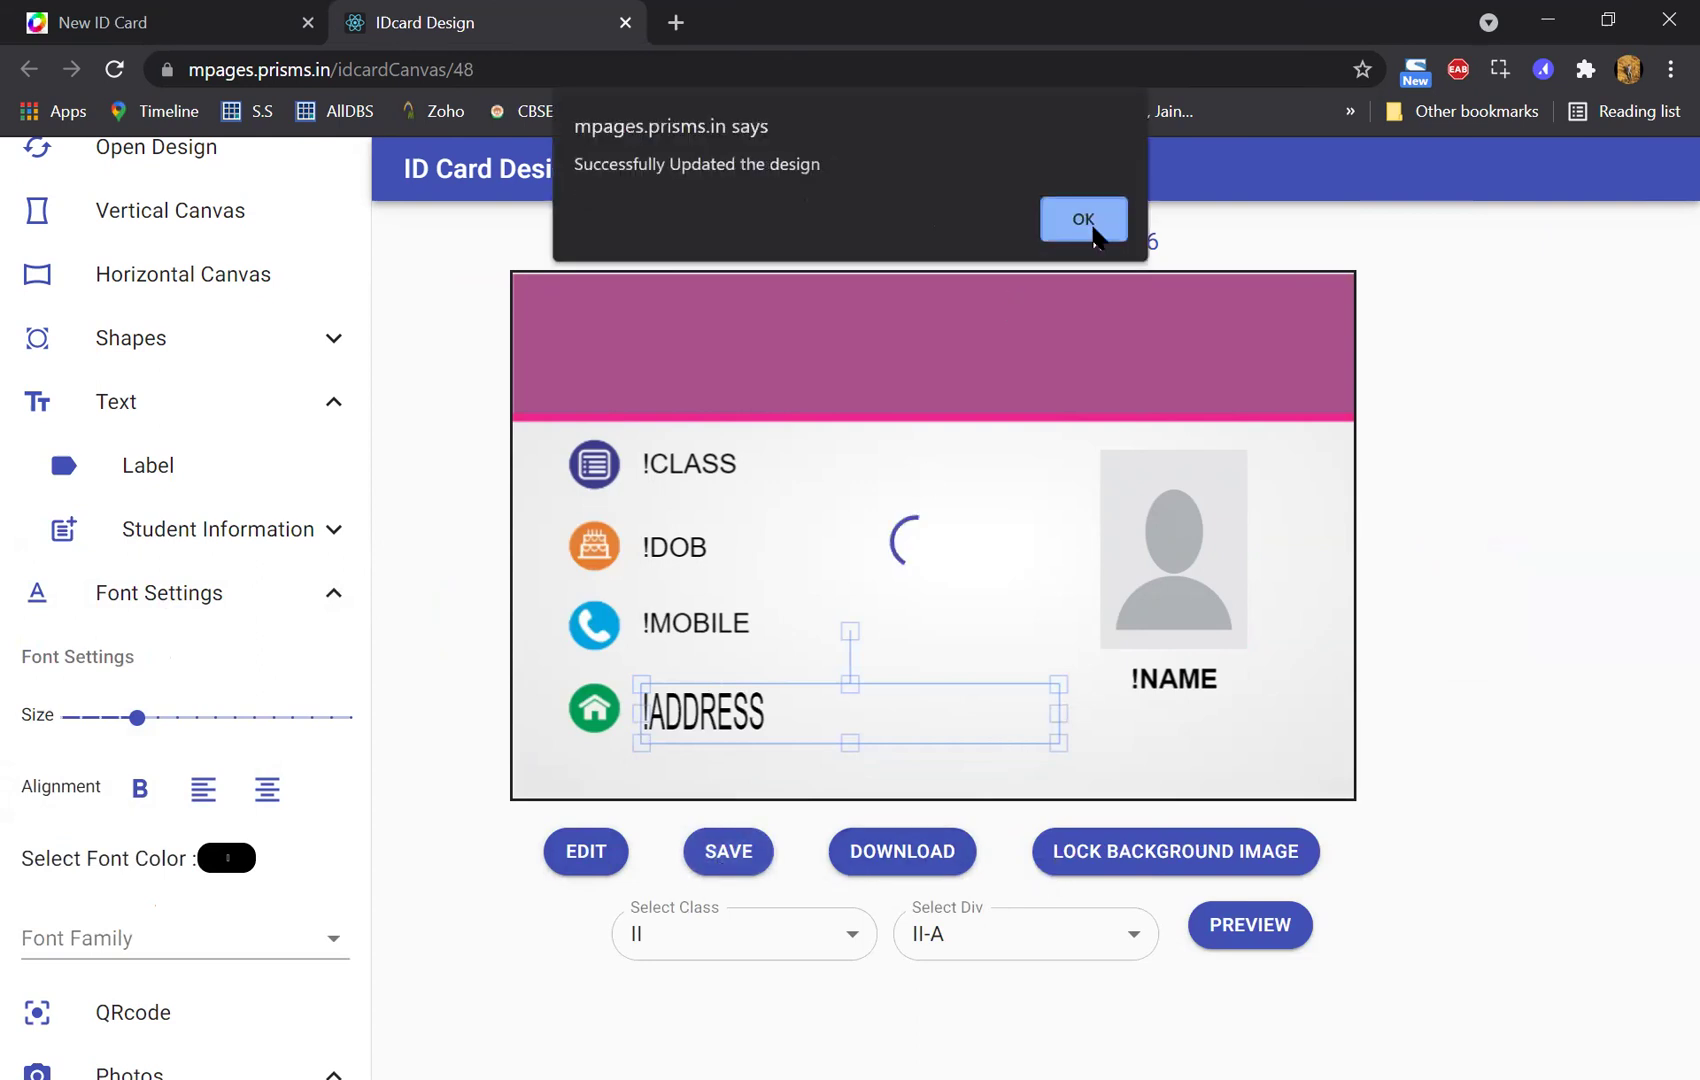
key(Return)
click(1267, 947)
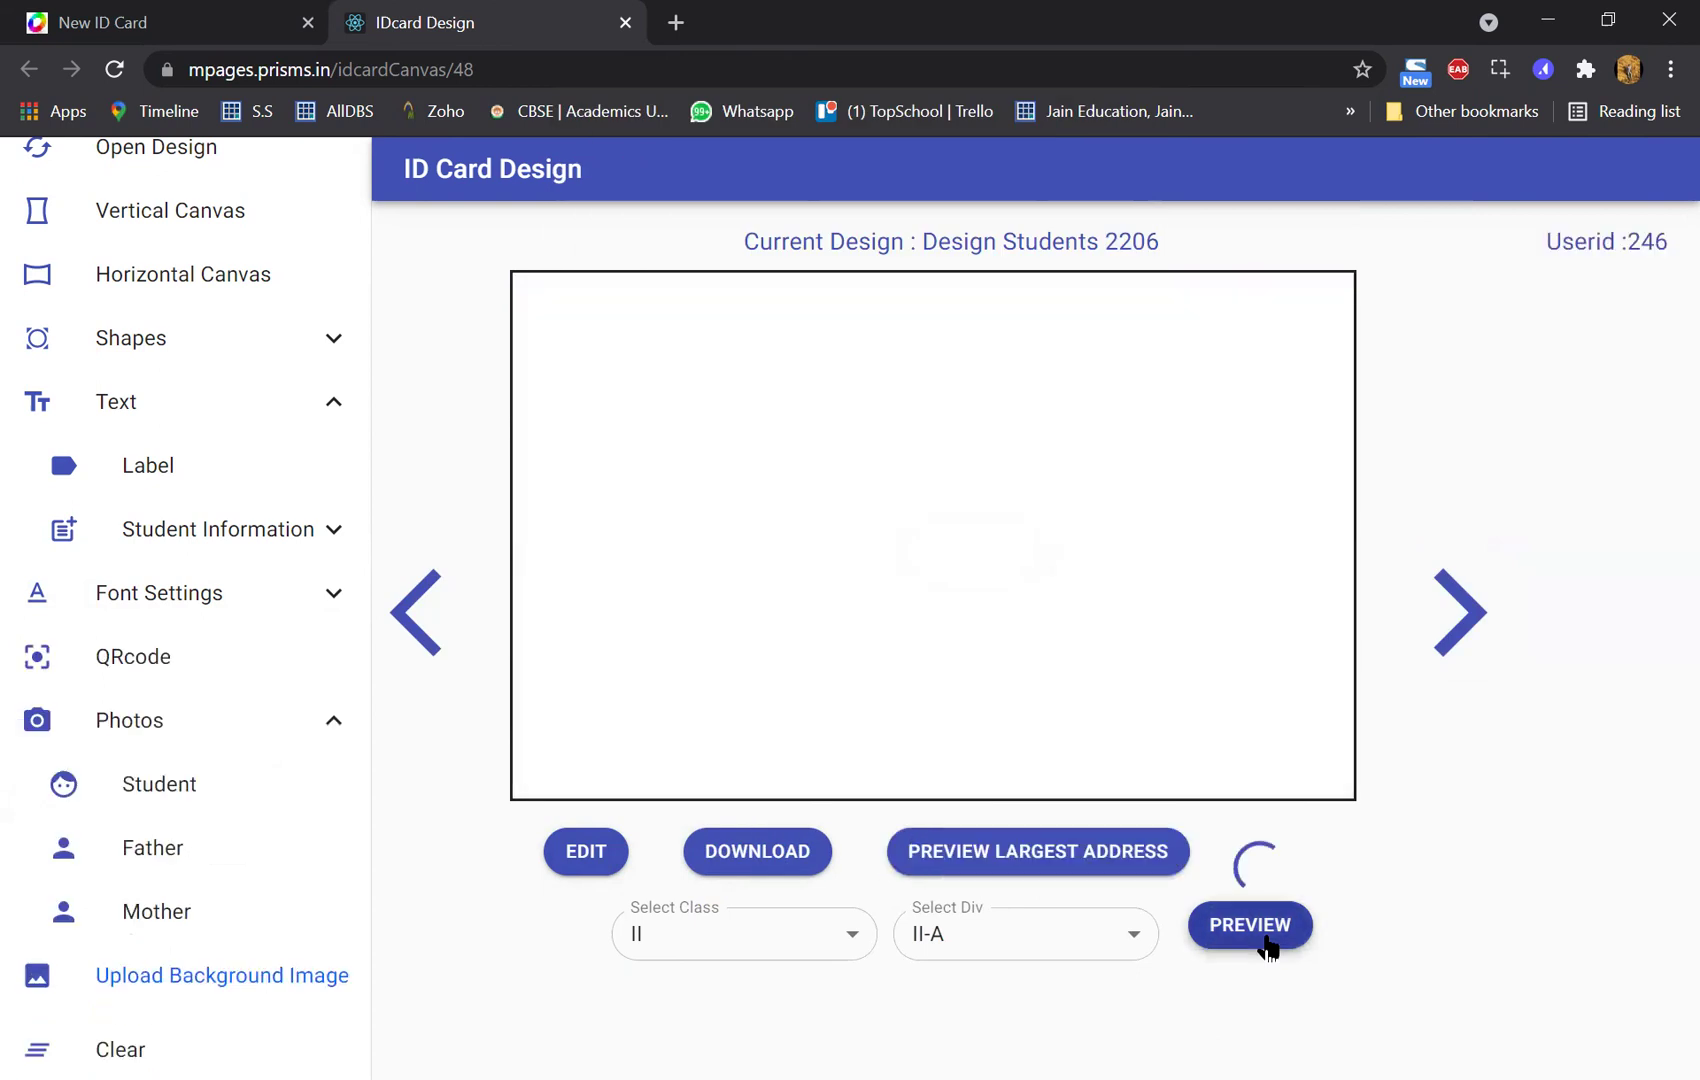
click(1472, 630)
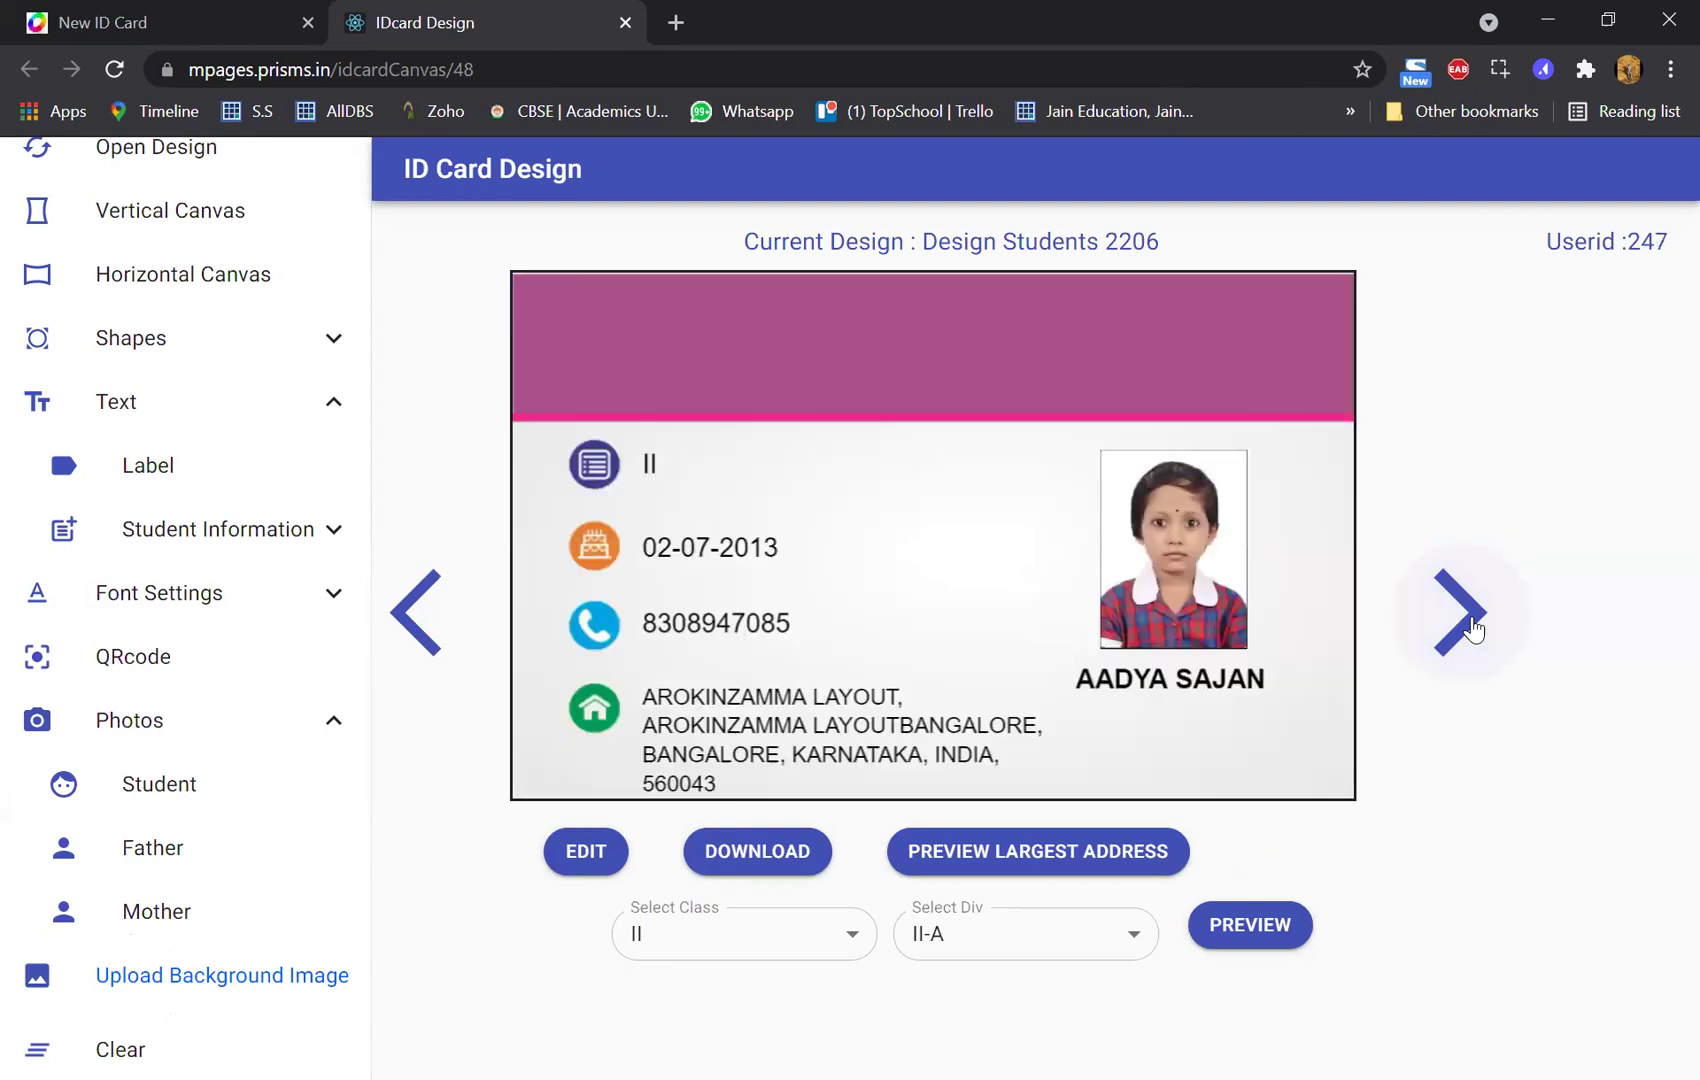
click(1472, 630)
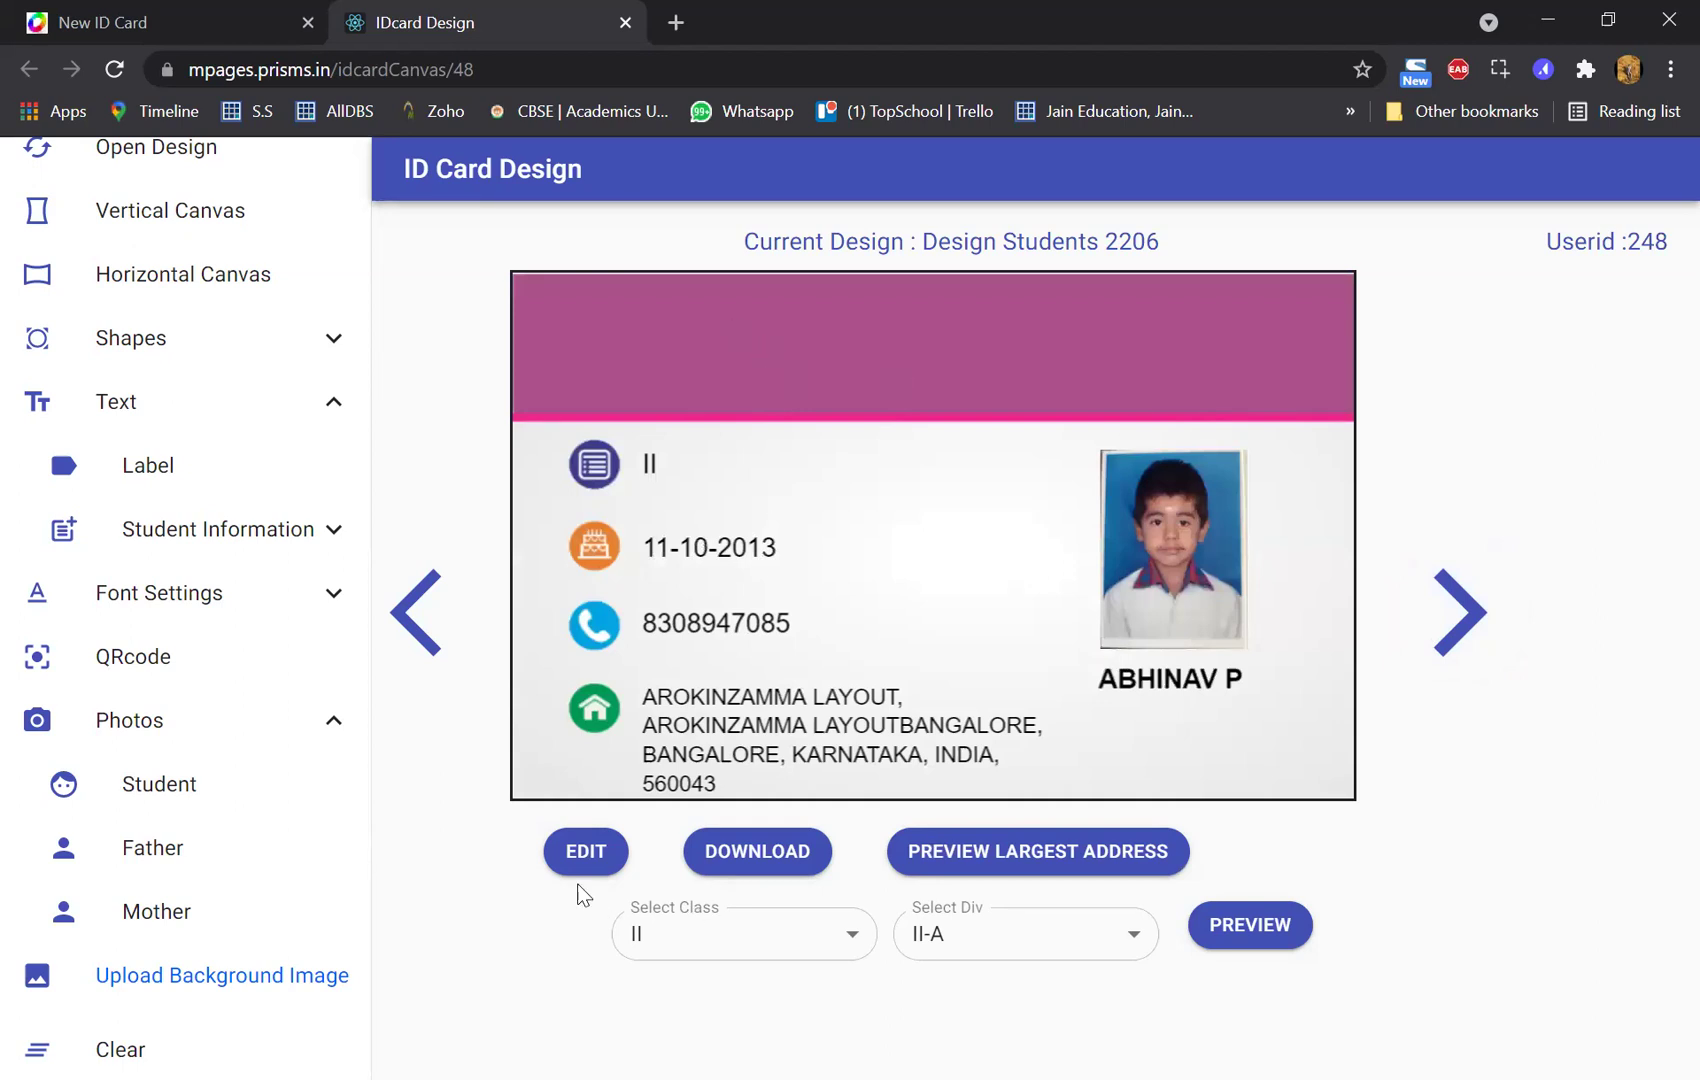
- Return to editing, add a text label in the purple header band and lock the background image
click(586, 858)
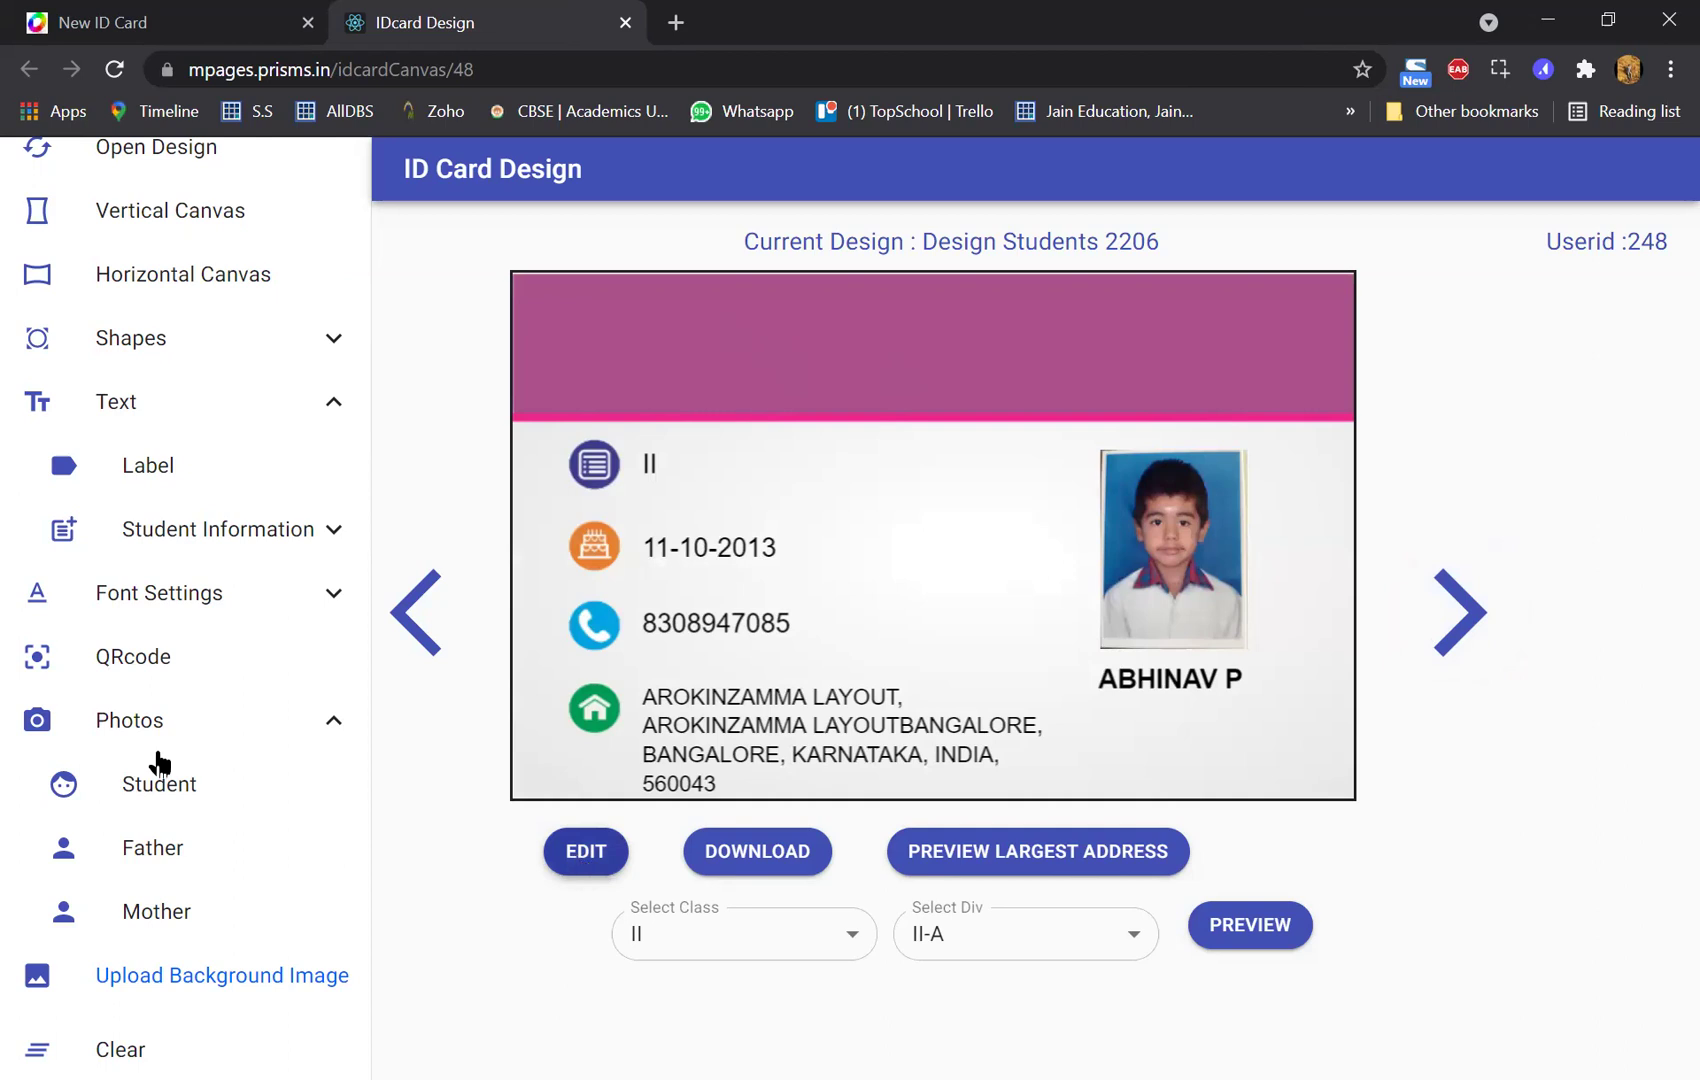
drag(140, 488, 812, 554)
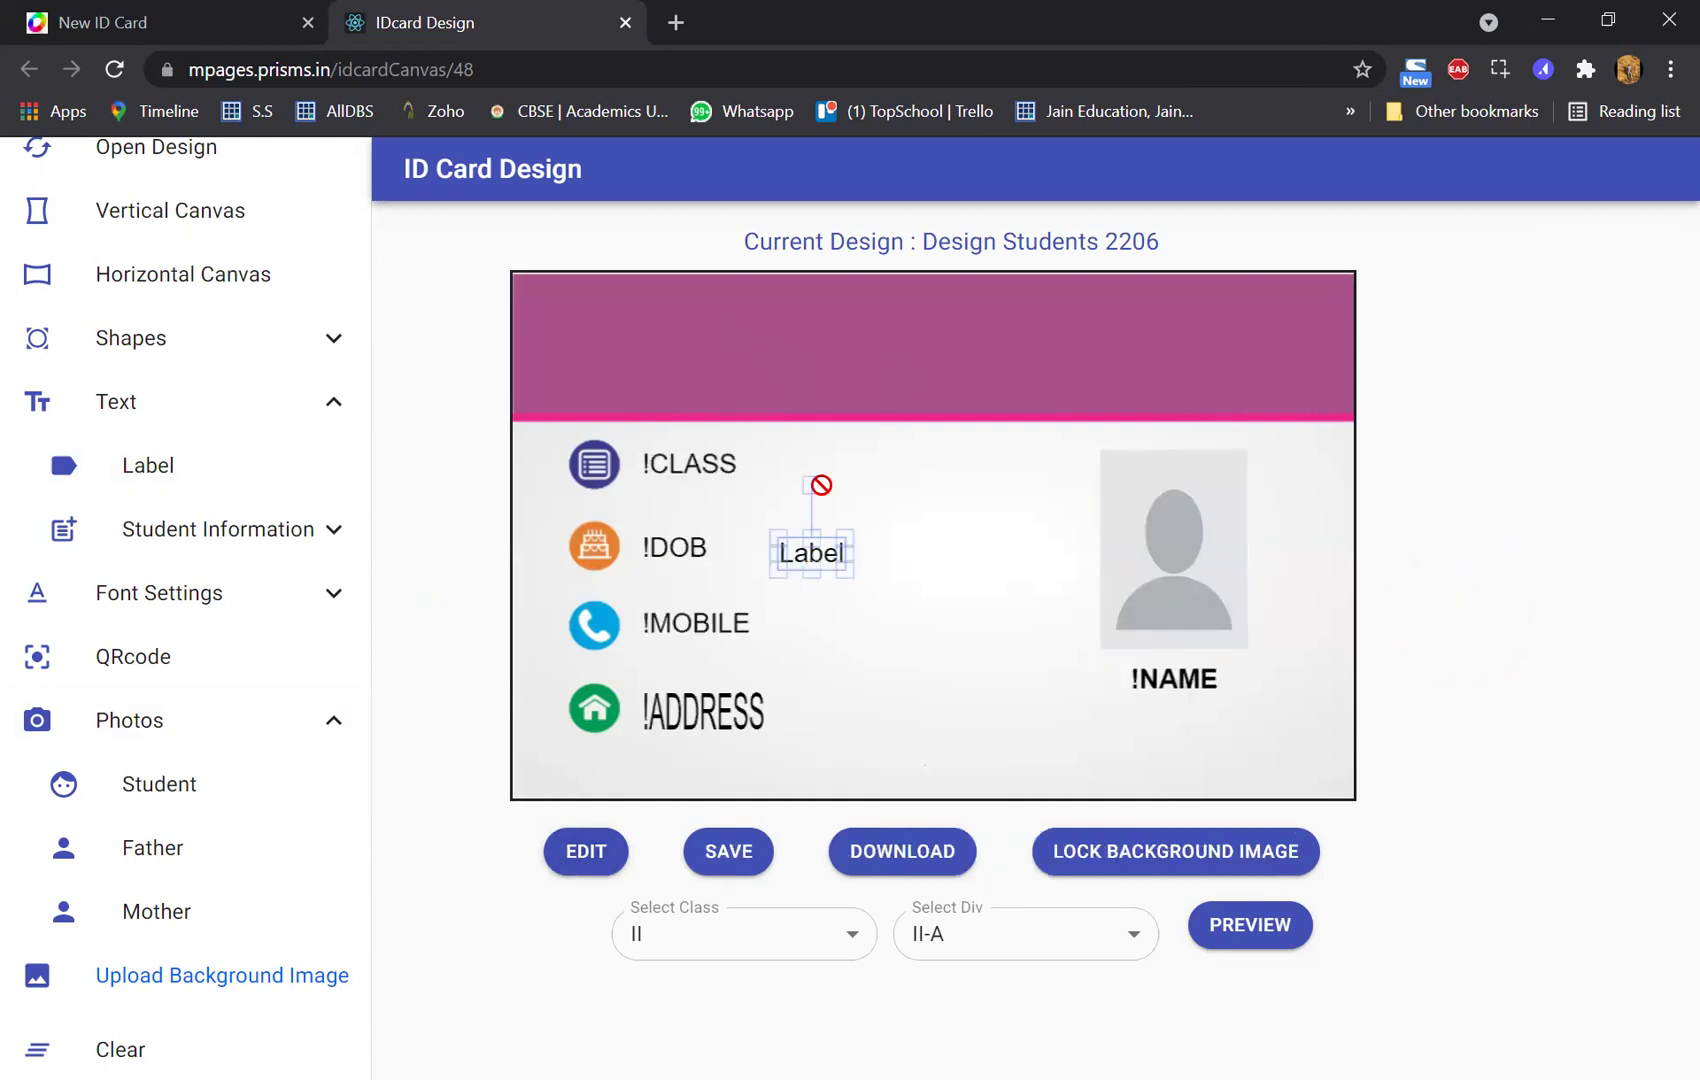
click(880, 530)
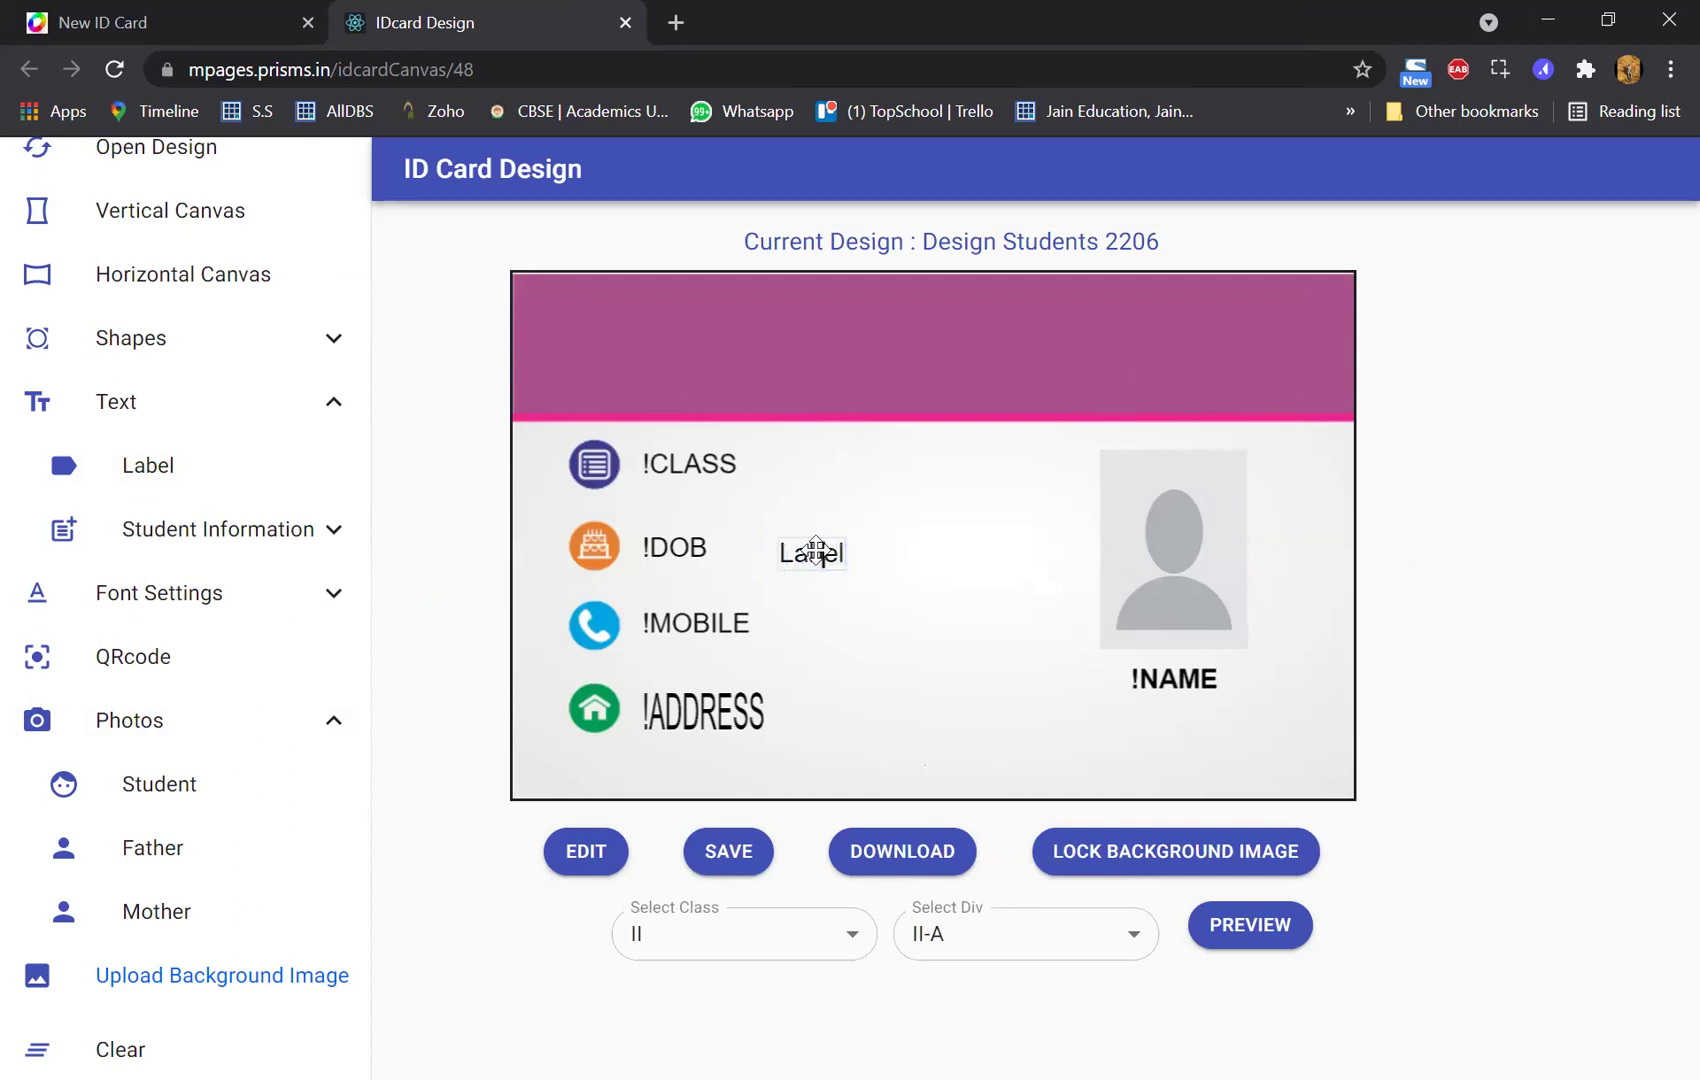
drag(815, 550, 877, 311)
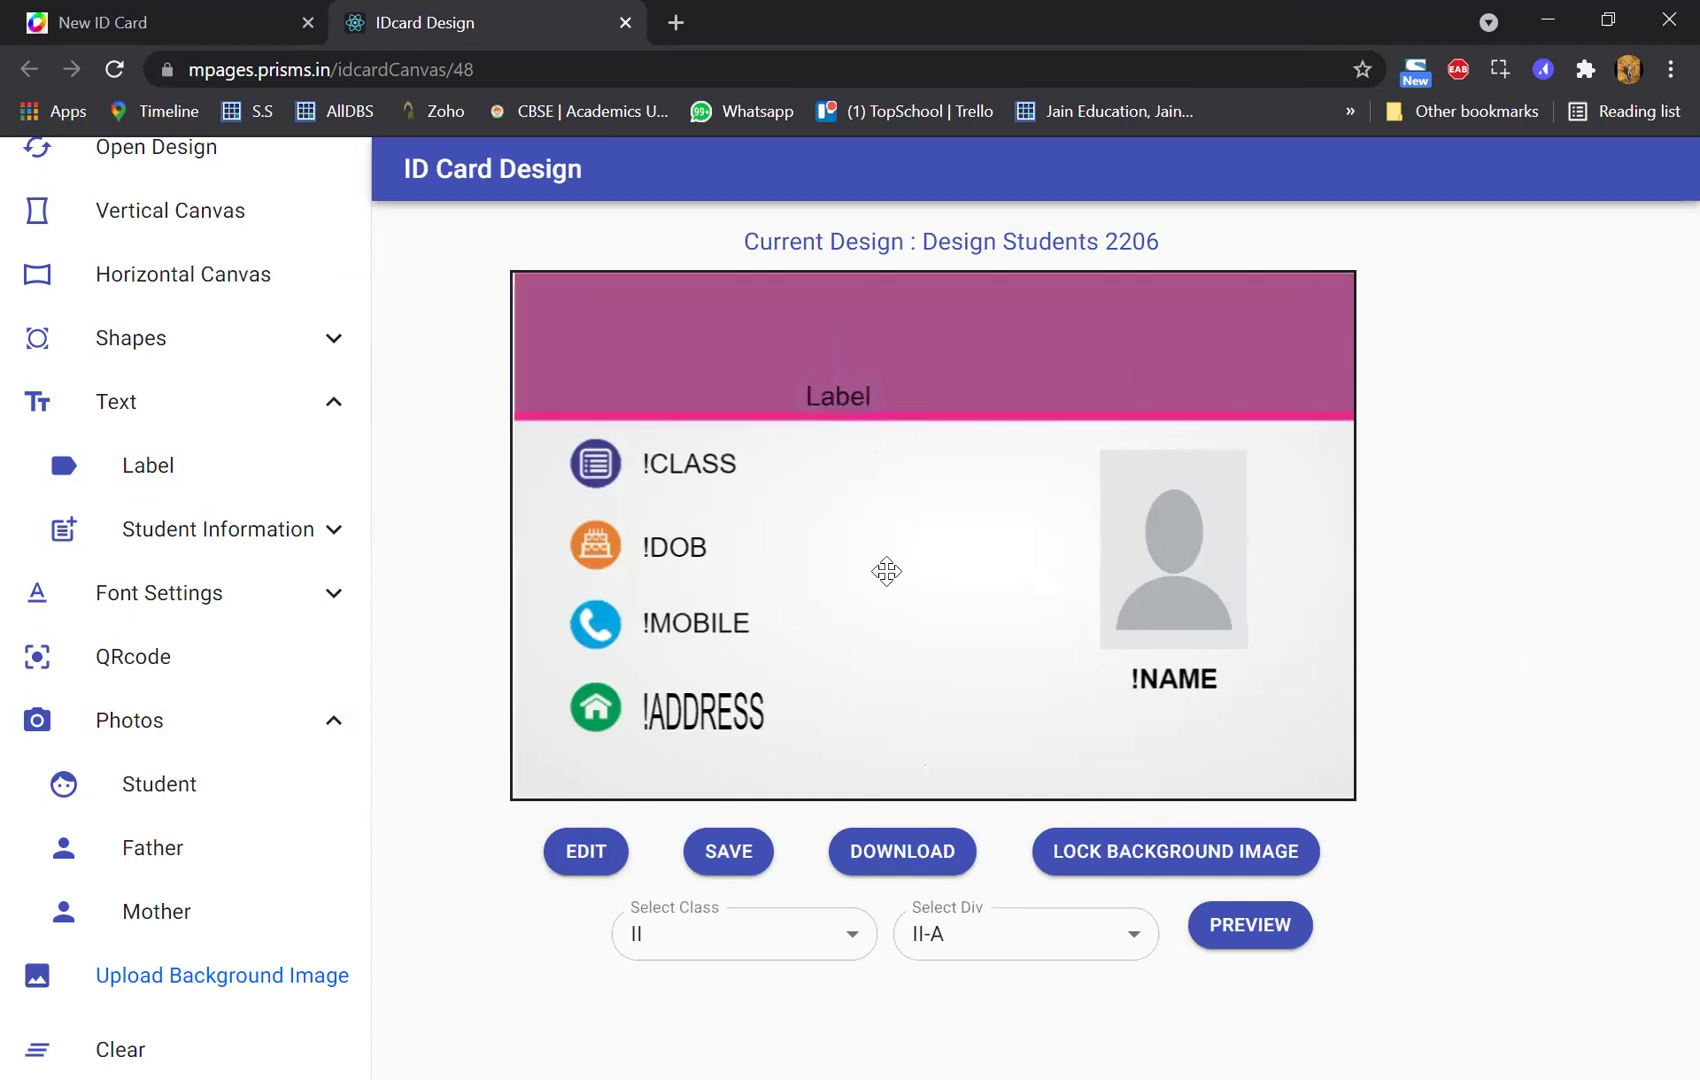
click(851, 651)
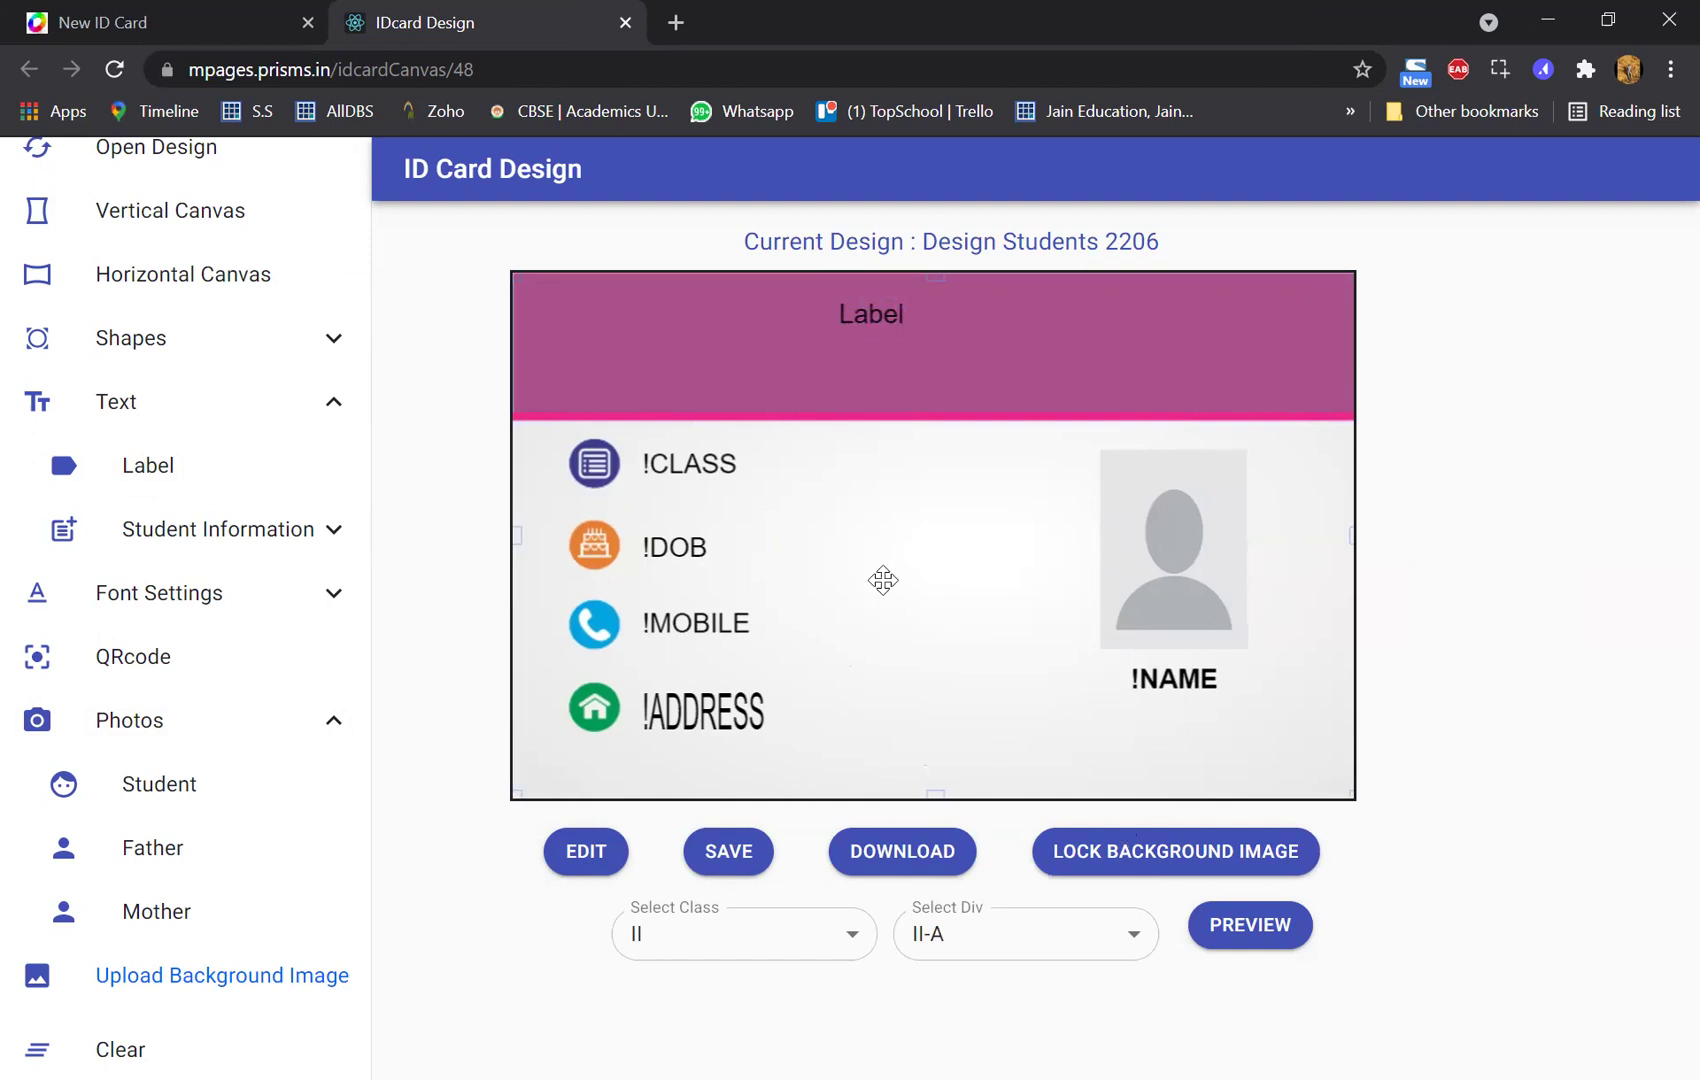
click(1176, 859)
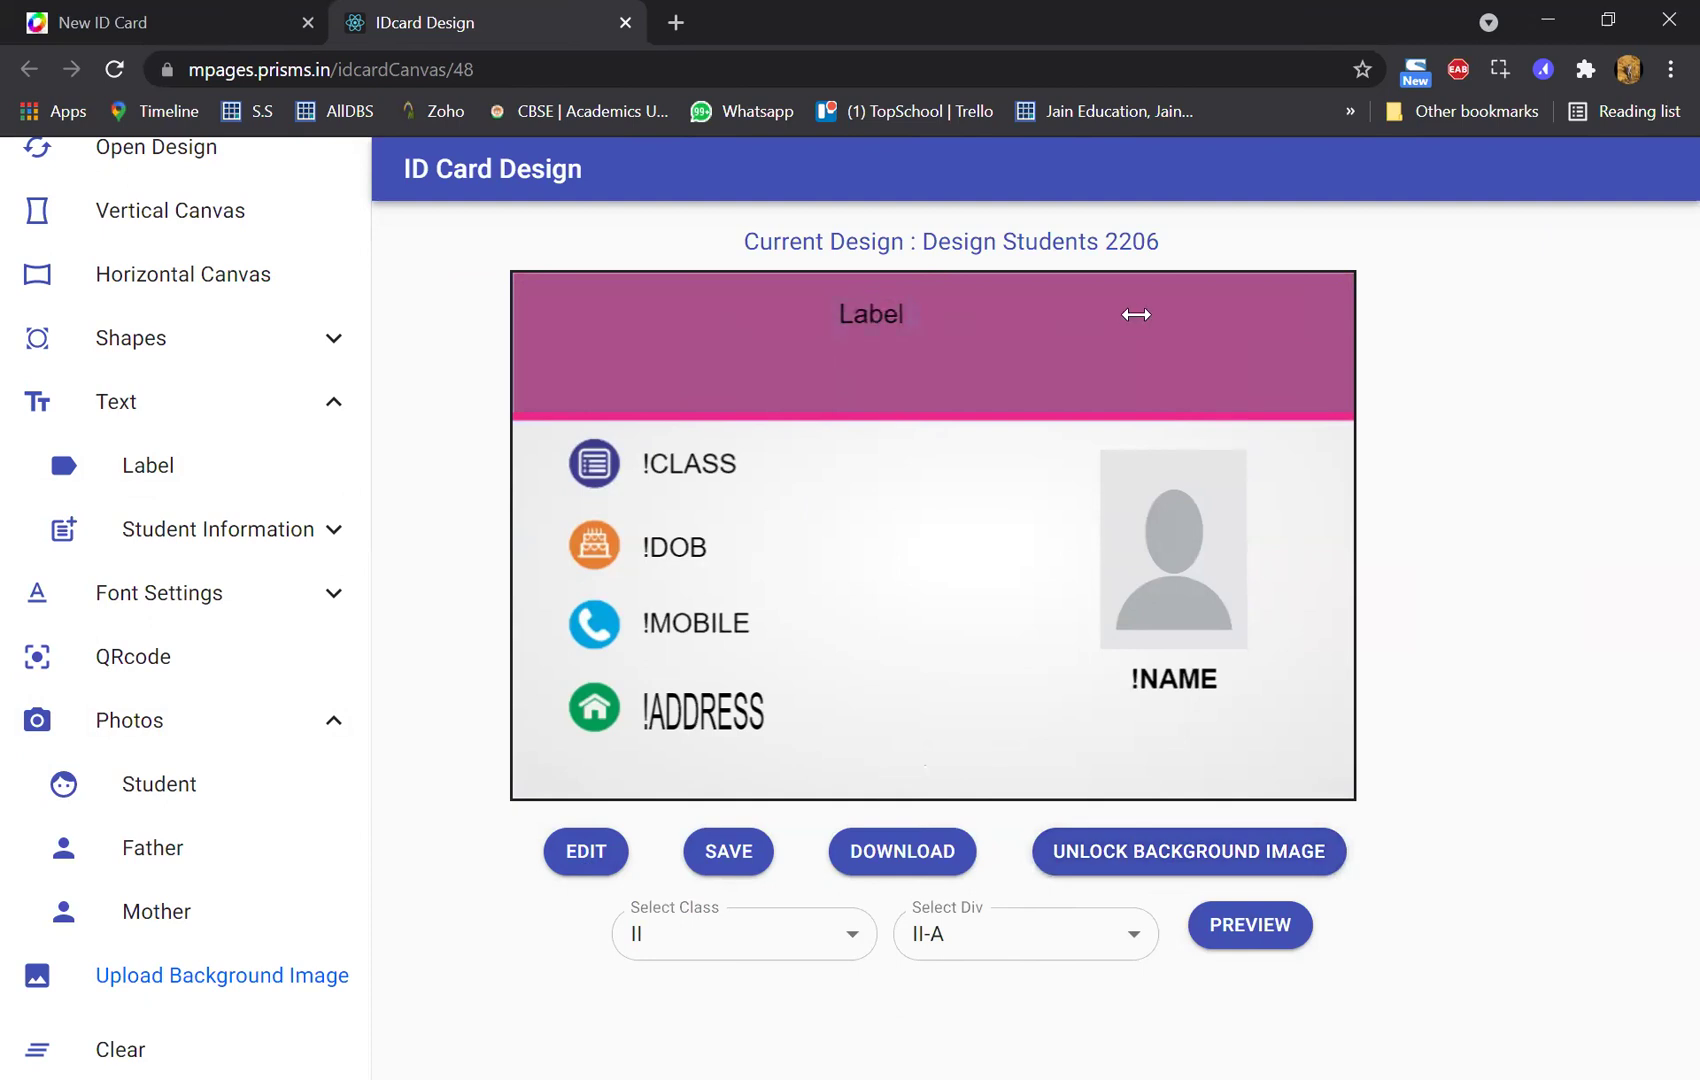
- Widen the header label and replace its text with "TopSchool Foundations"
drag(807, 314, 717, 304)
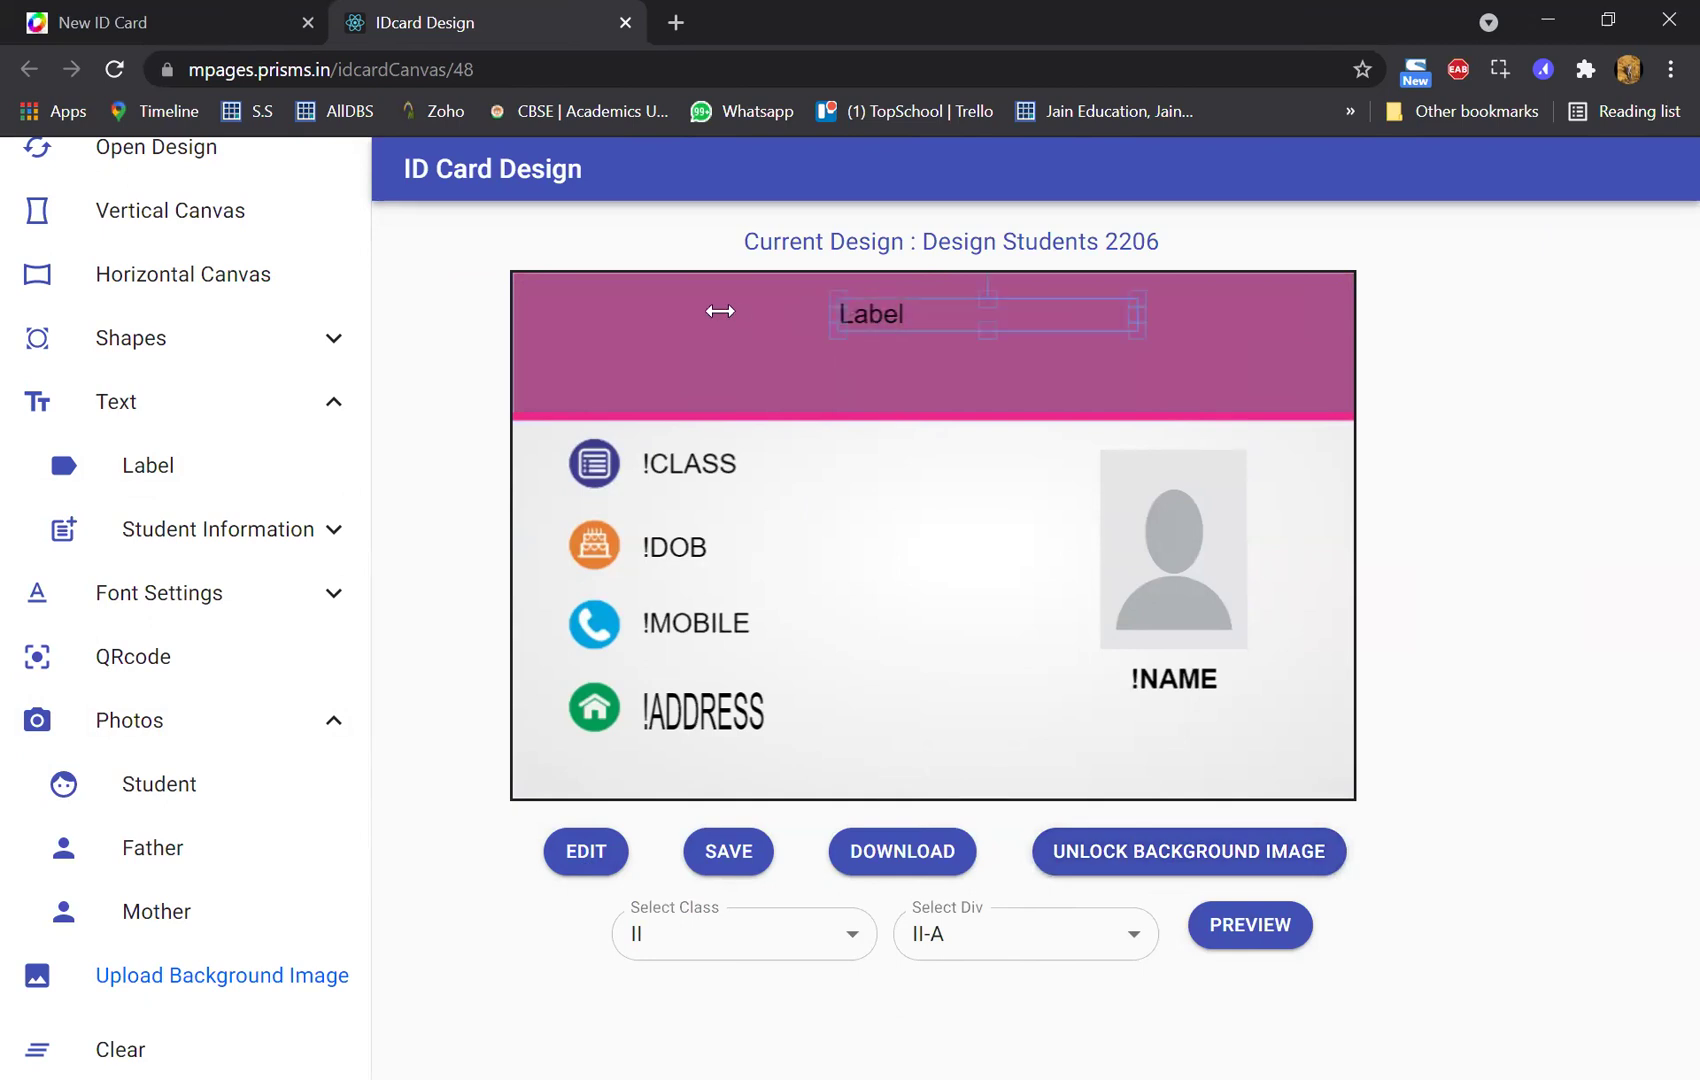
double_click(814, 315)
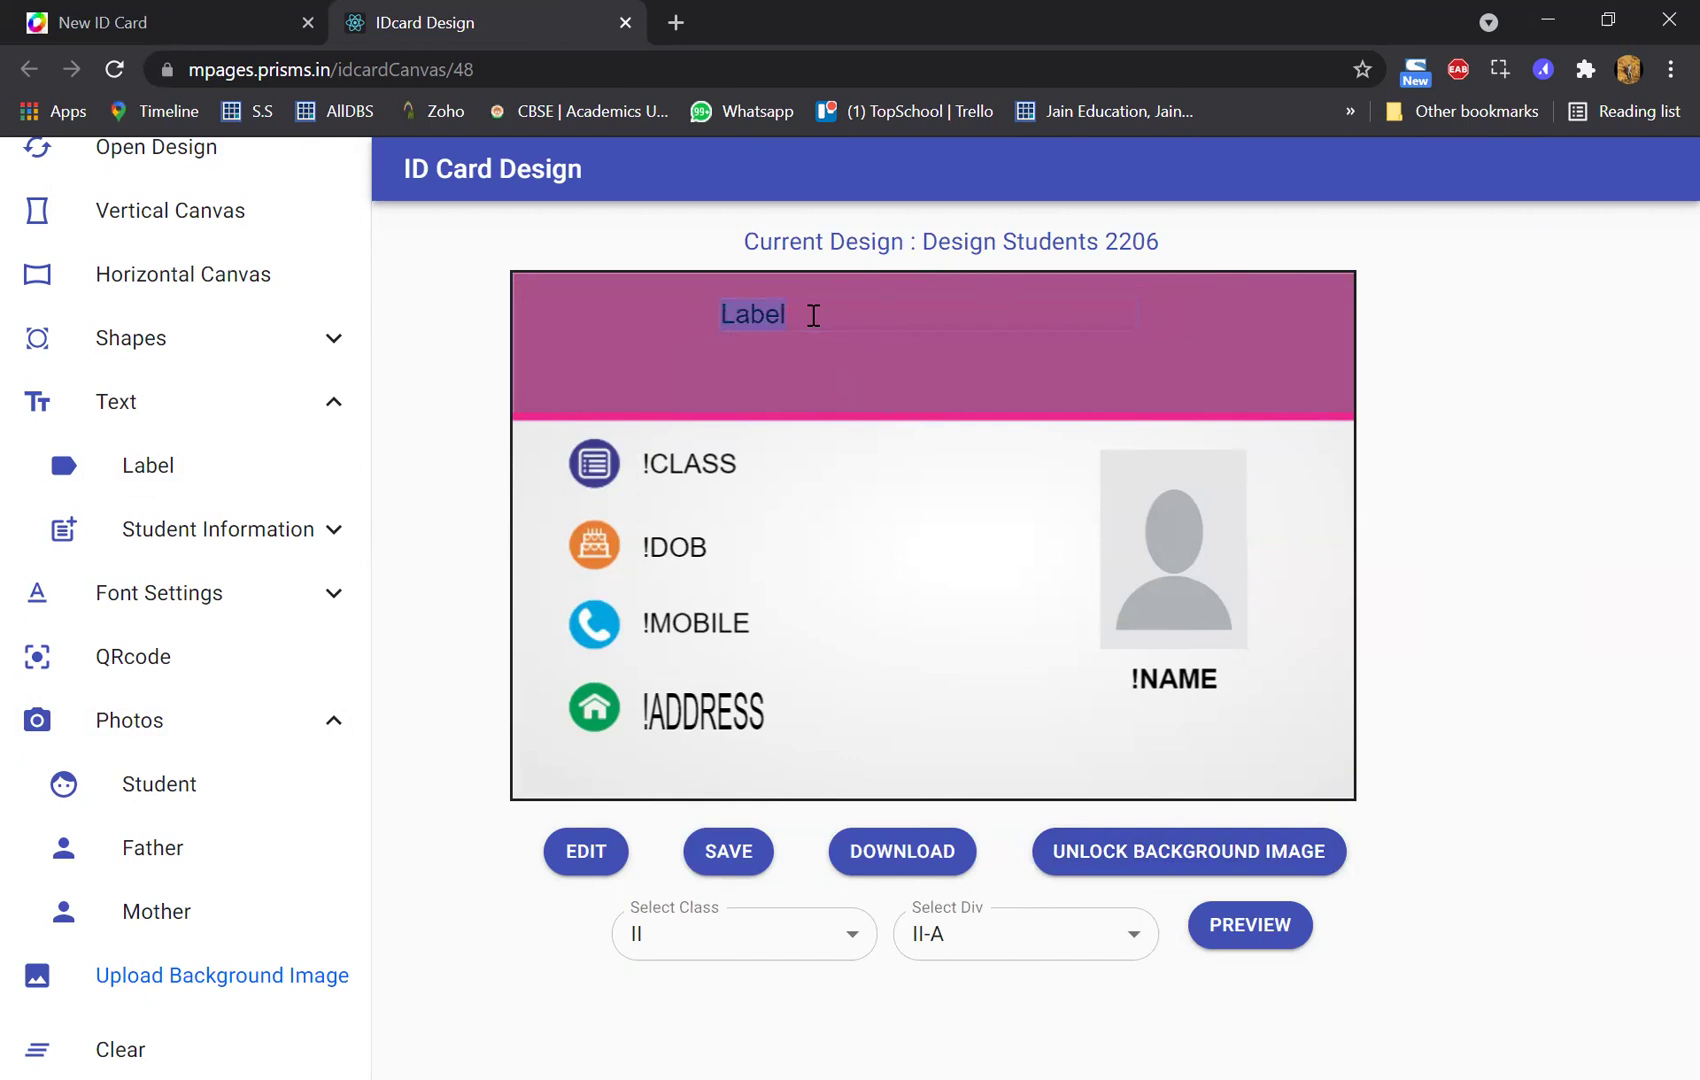
text(TOp)
key(BackSpace)
key(BackSpace)
text(opSchool Foundations)
- Format the "TopSchool Foundations" heading as bold, centred text at size 24
key(ctrl+a)
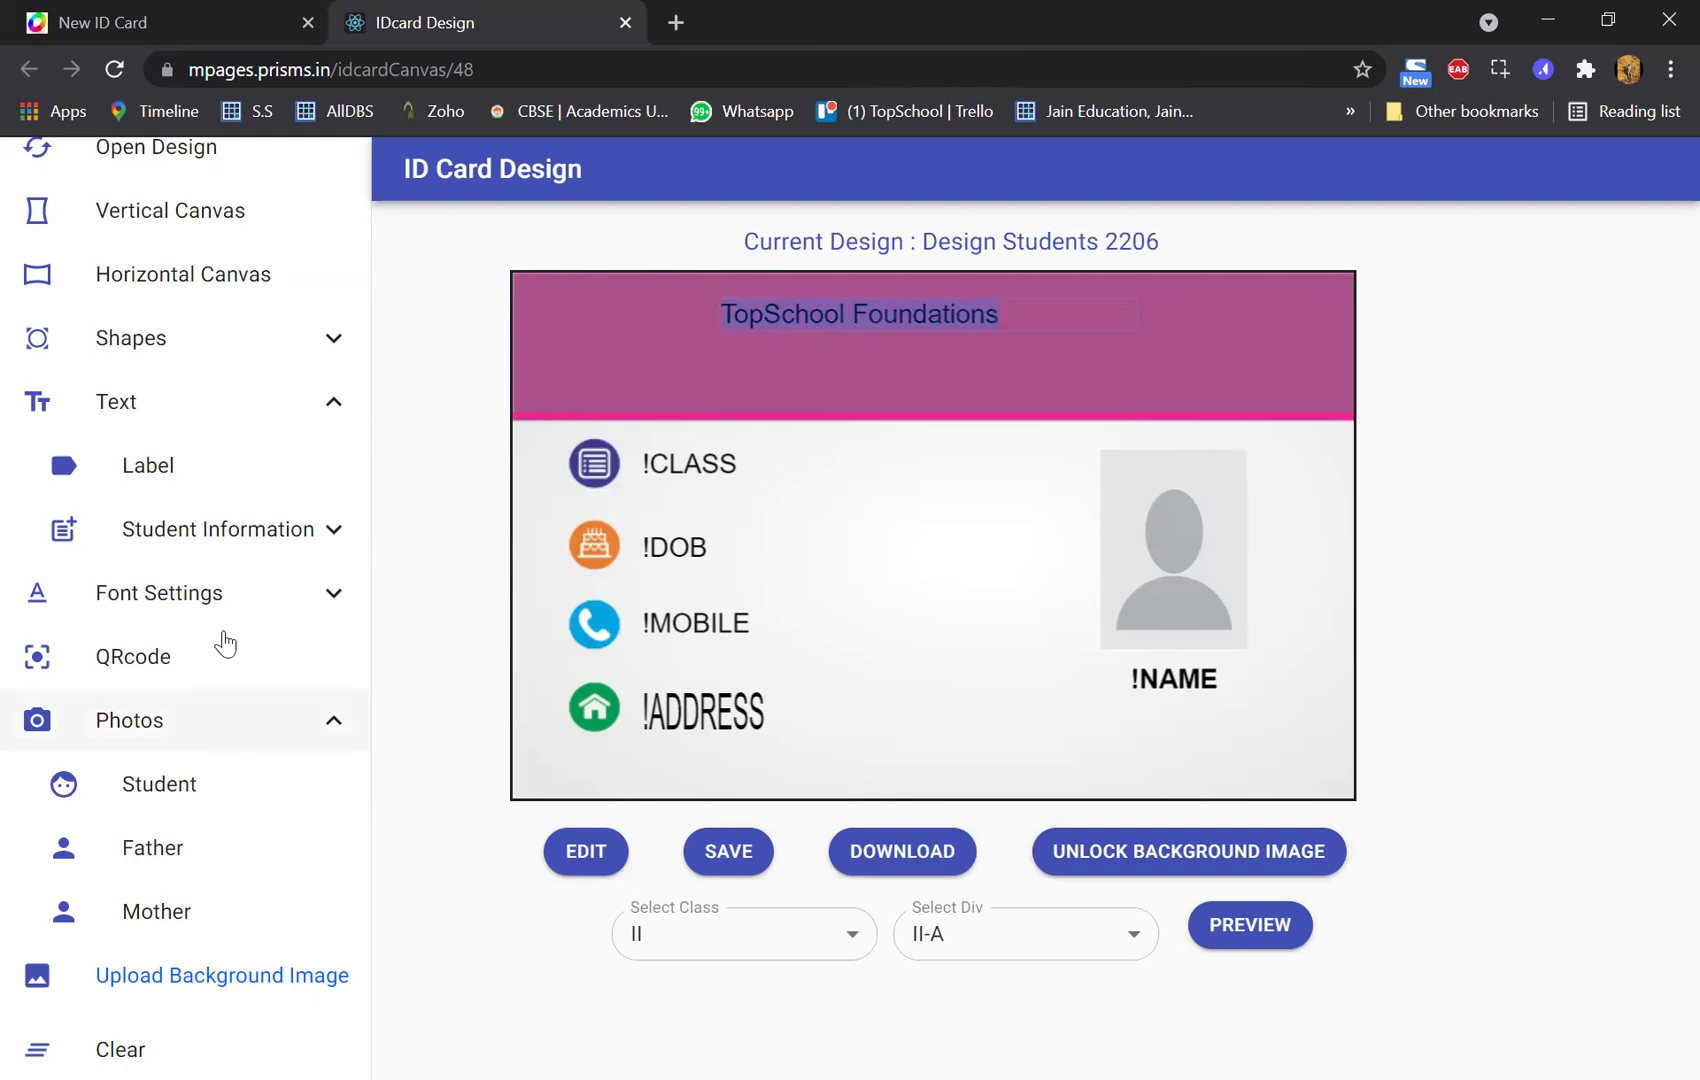
click(218, 695)
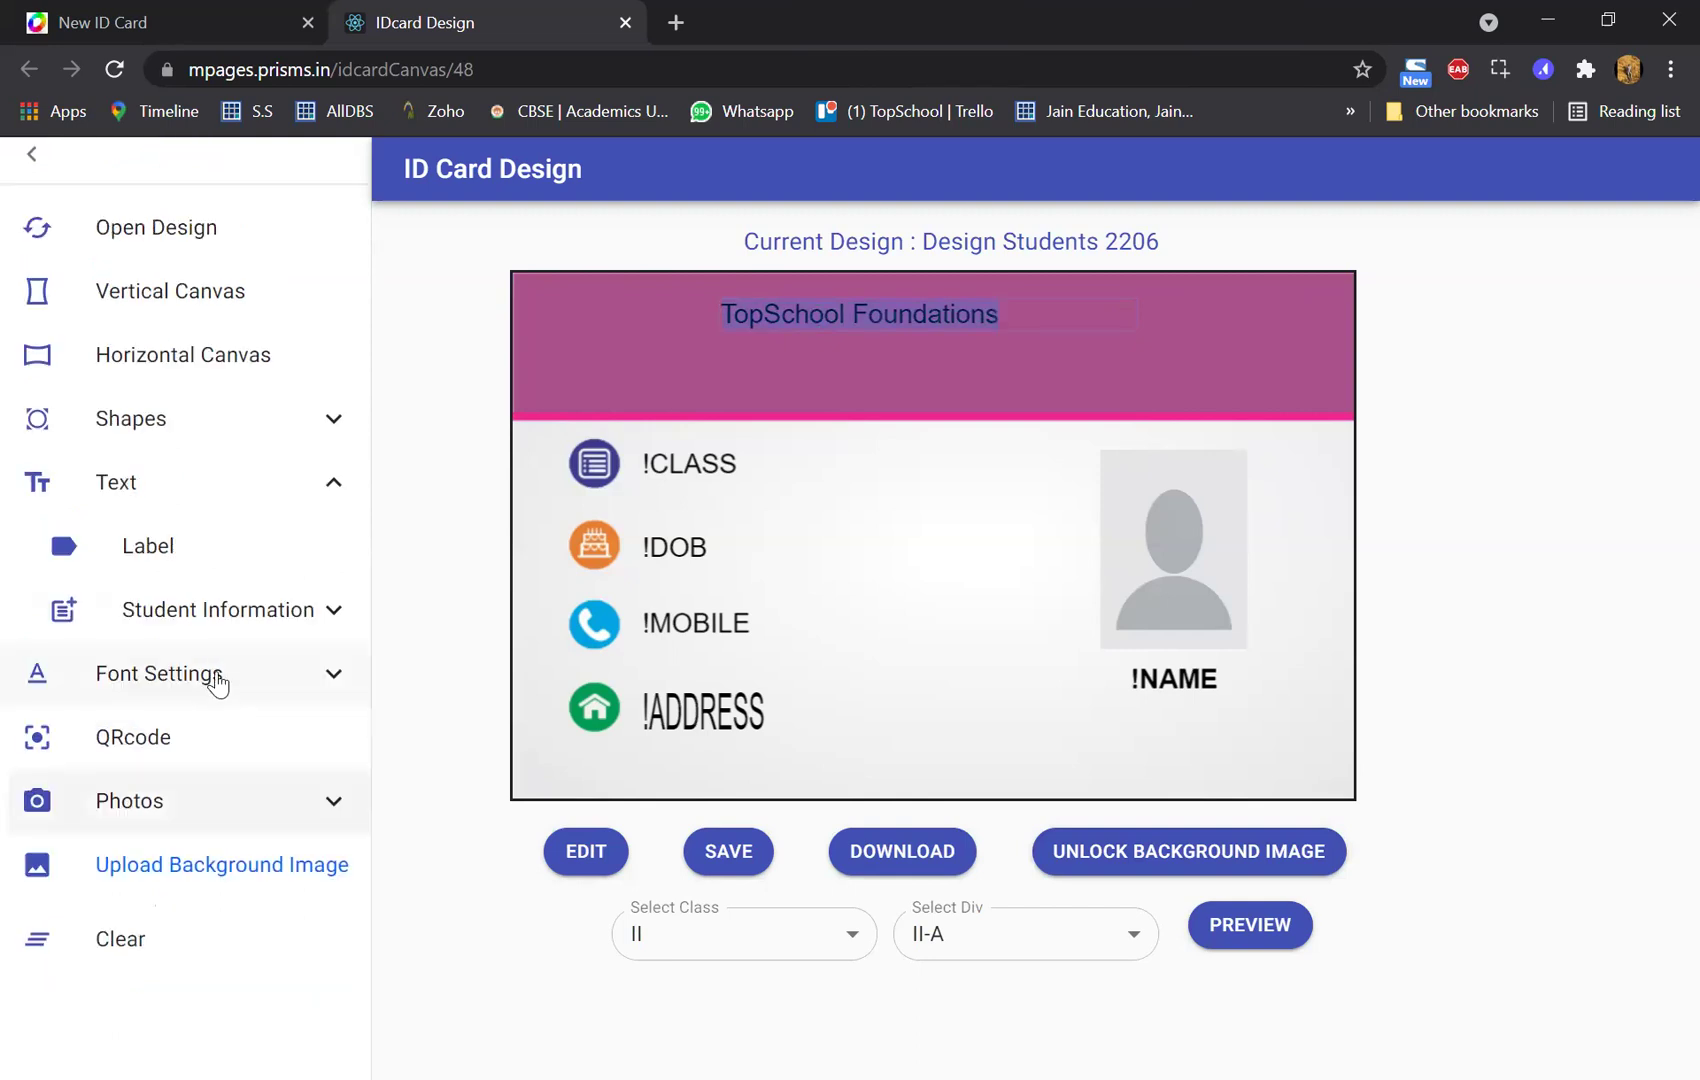
click(141, 871)
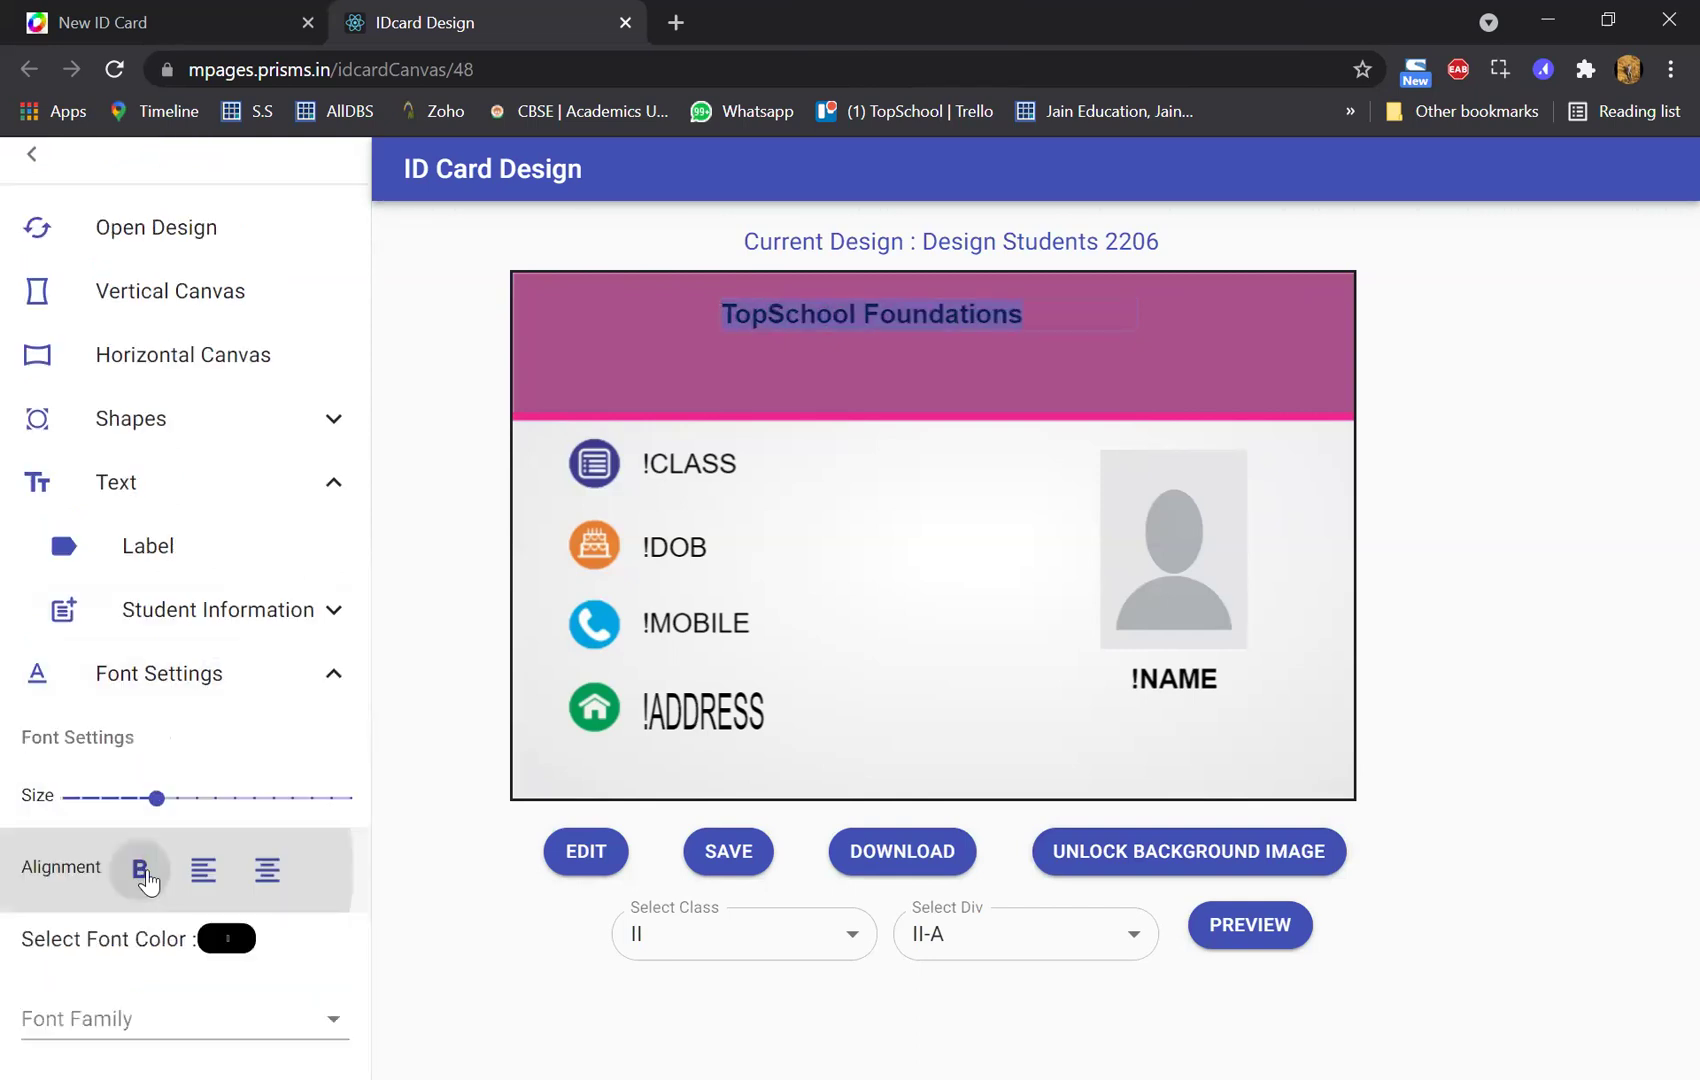
click(266, 870)
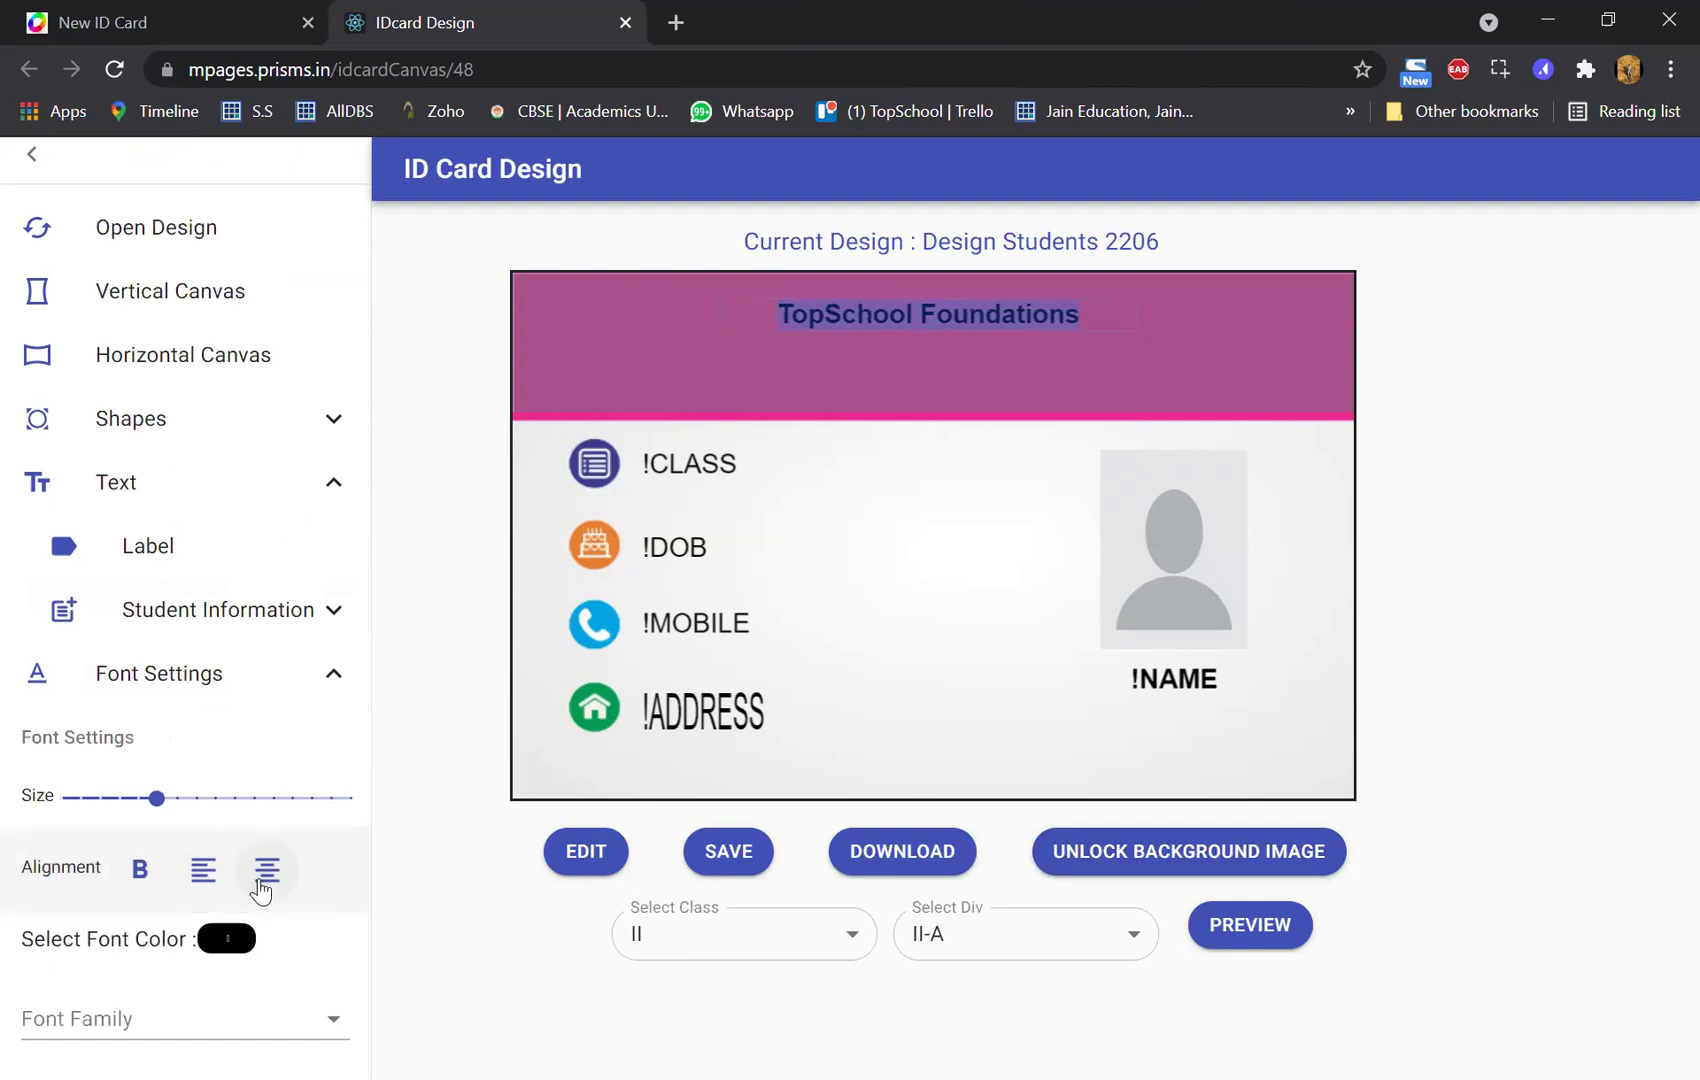
click(187, 798)
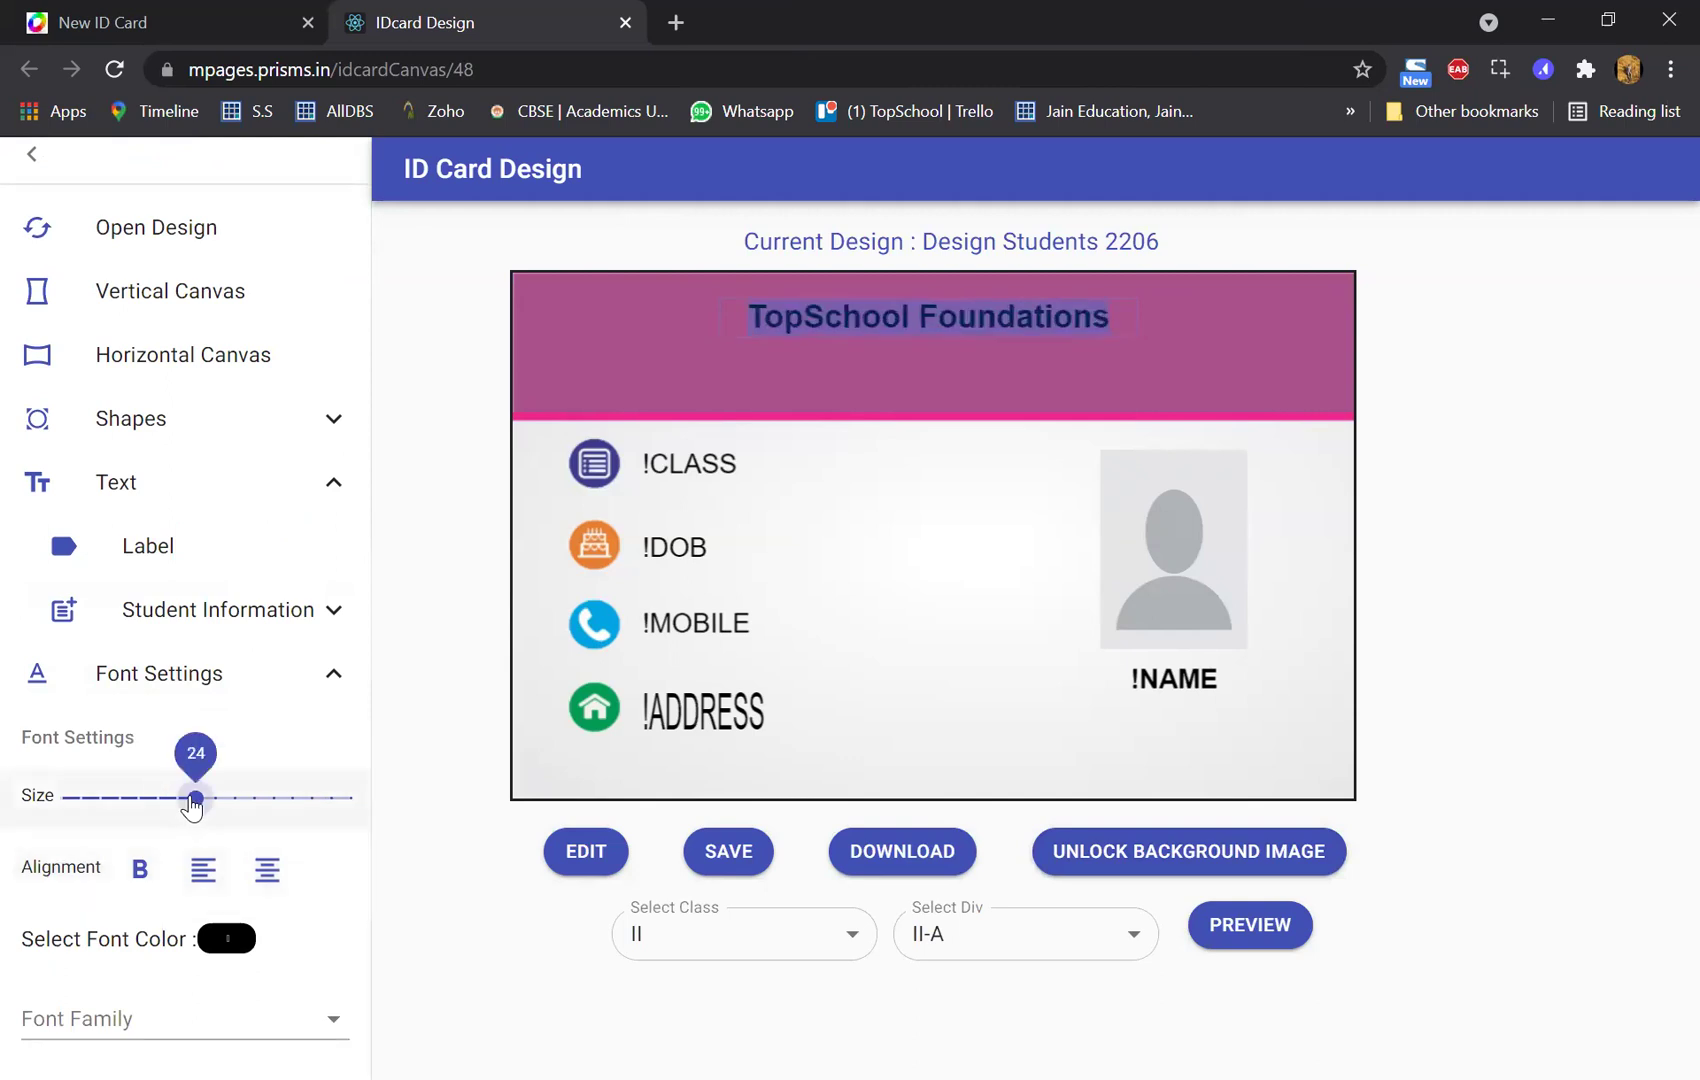
click(177, 798)
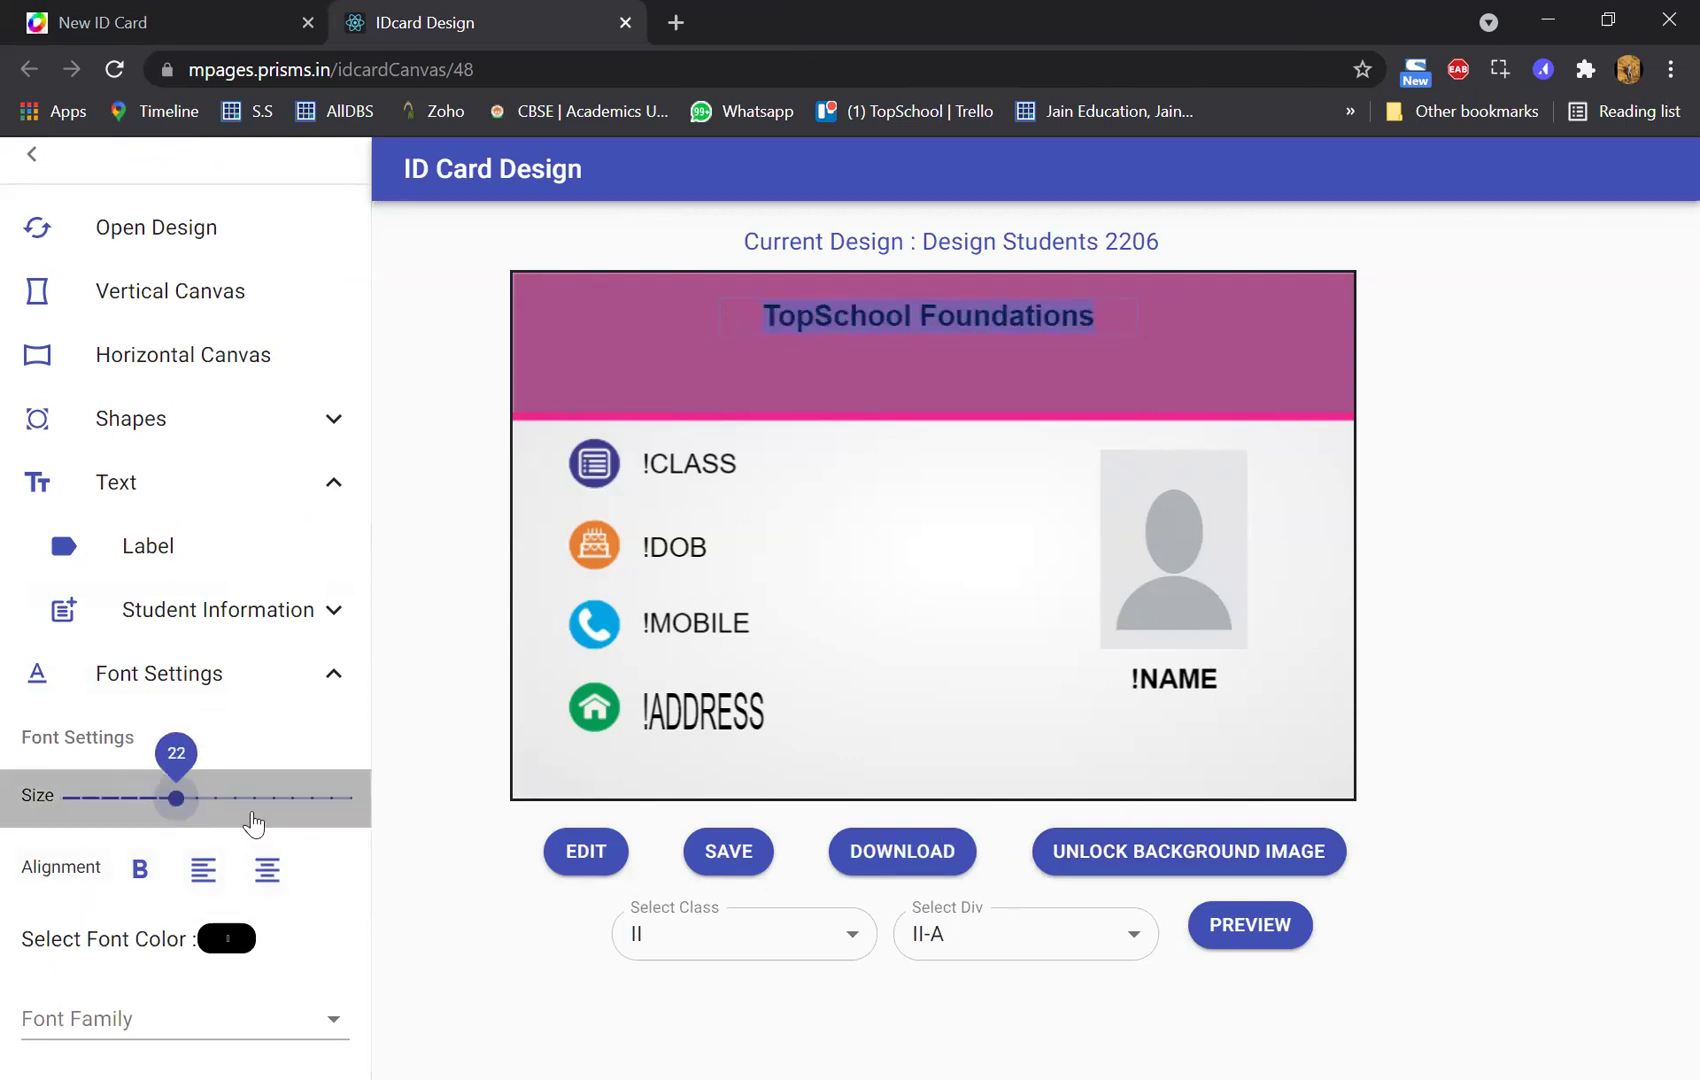
key(Right)
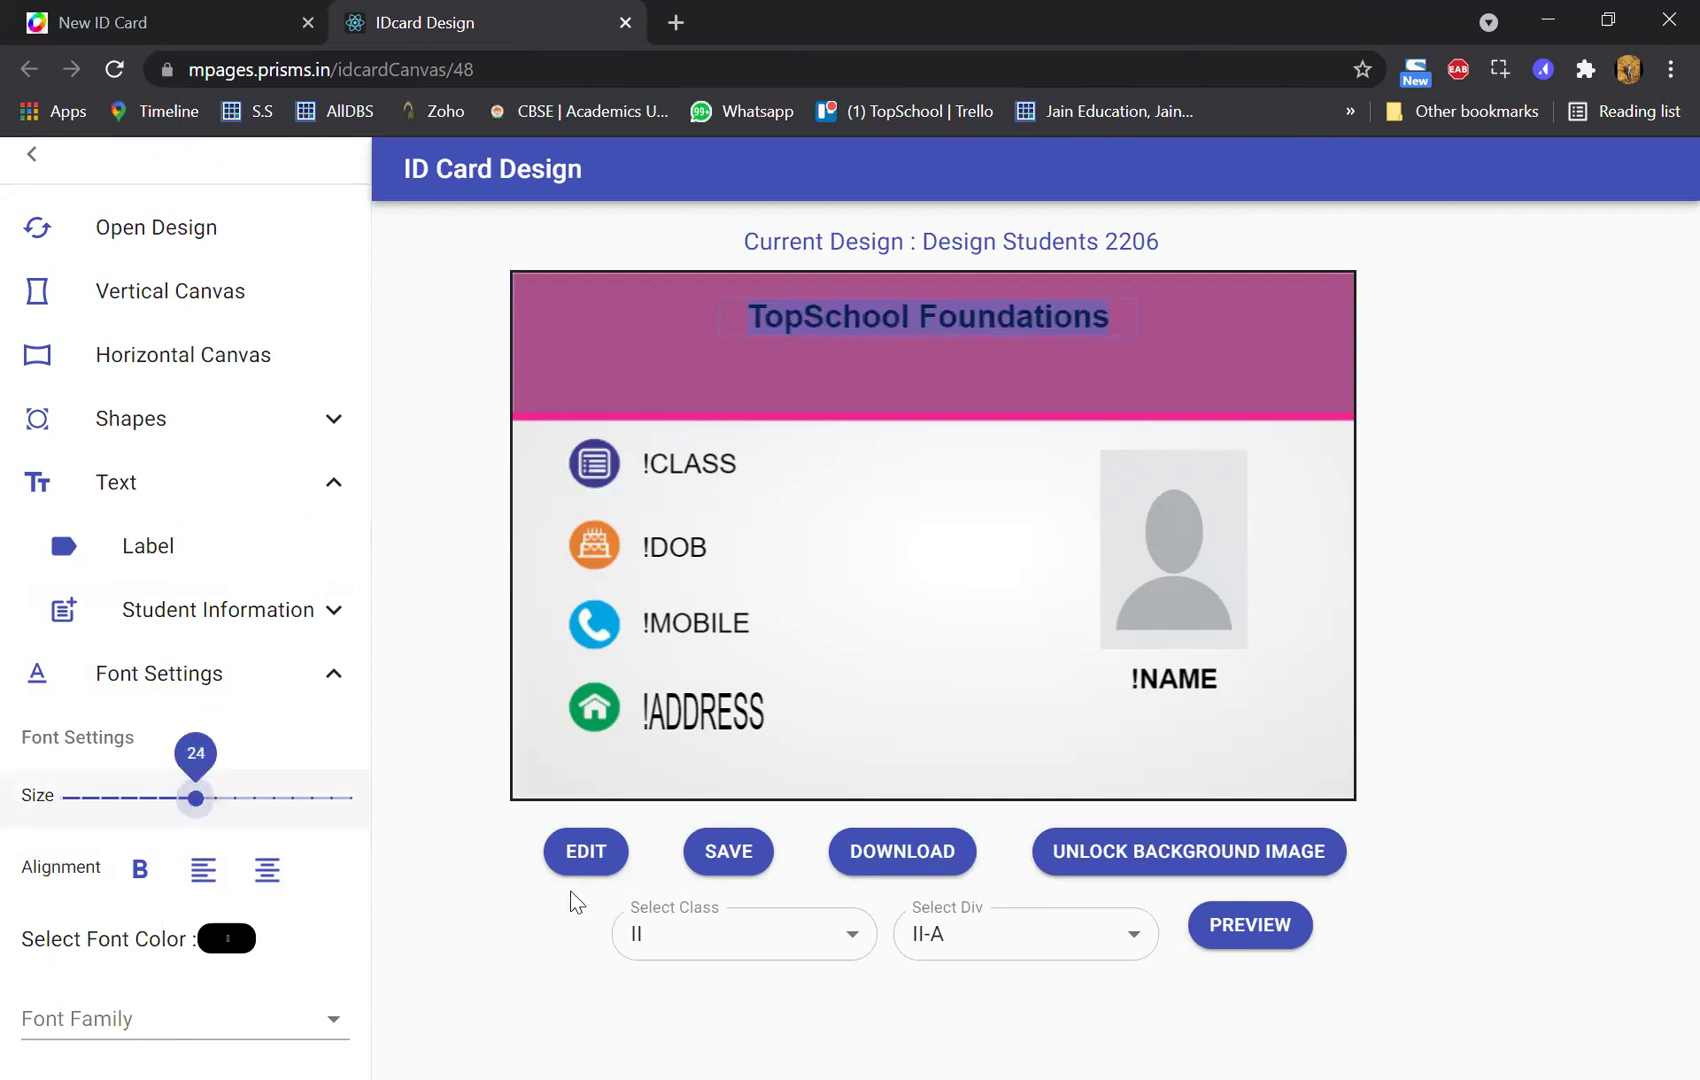
- Add a second text label beneath the "TopSchool Foundations" heading and widen it across the header band
click(498, 891)
drag(201, 553, 810, 553)
drag(867, 370, 1207, 368)
drag(880, 368, 662, 368)
- Replace the second header label's text with "PRISMS TOPSCHOOL INTERNATIONAL"
click(771, 366)
double_click(771, 366)
text(Pris)
key(BackSpace)
key(BackSpace)
key(BackSpace)
text(RISS)
key(BackSpace)
text(MS TOPSCHOOL IN)
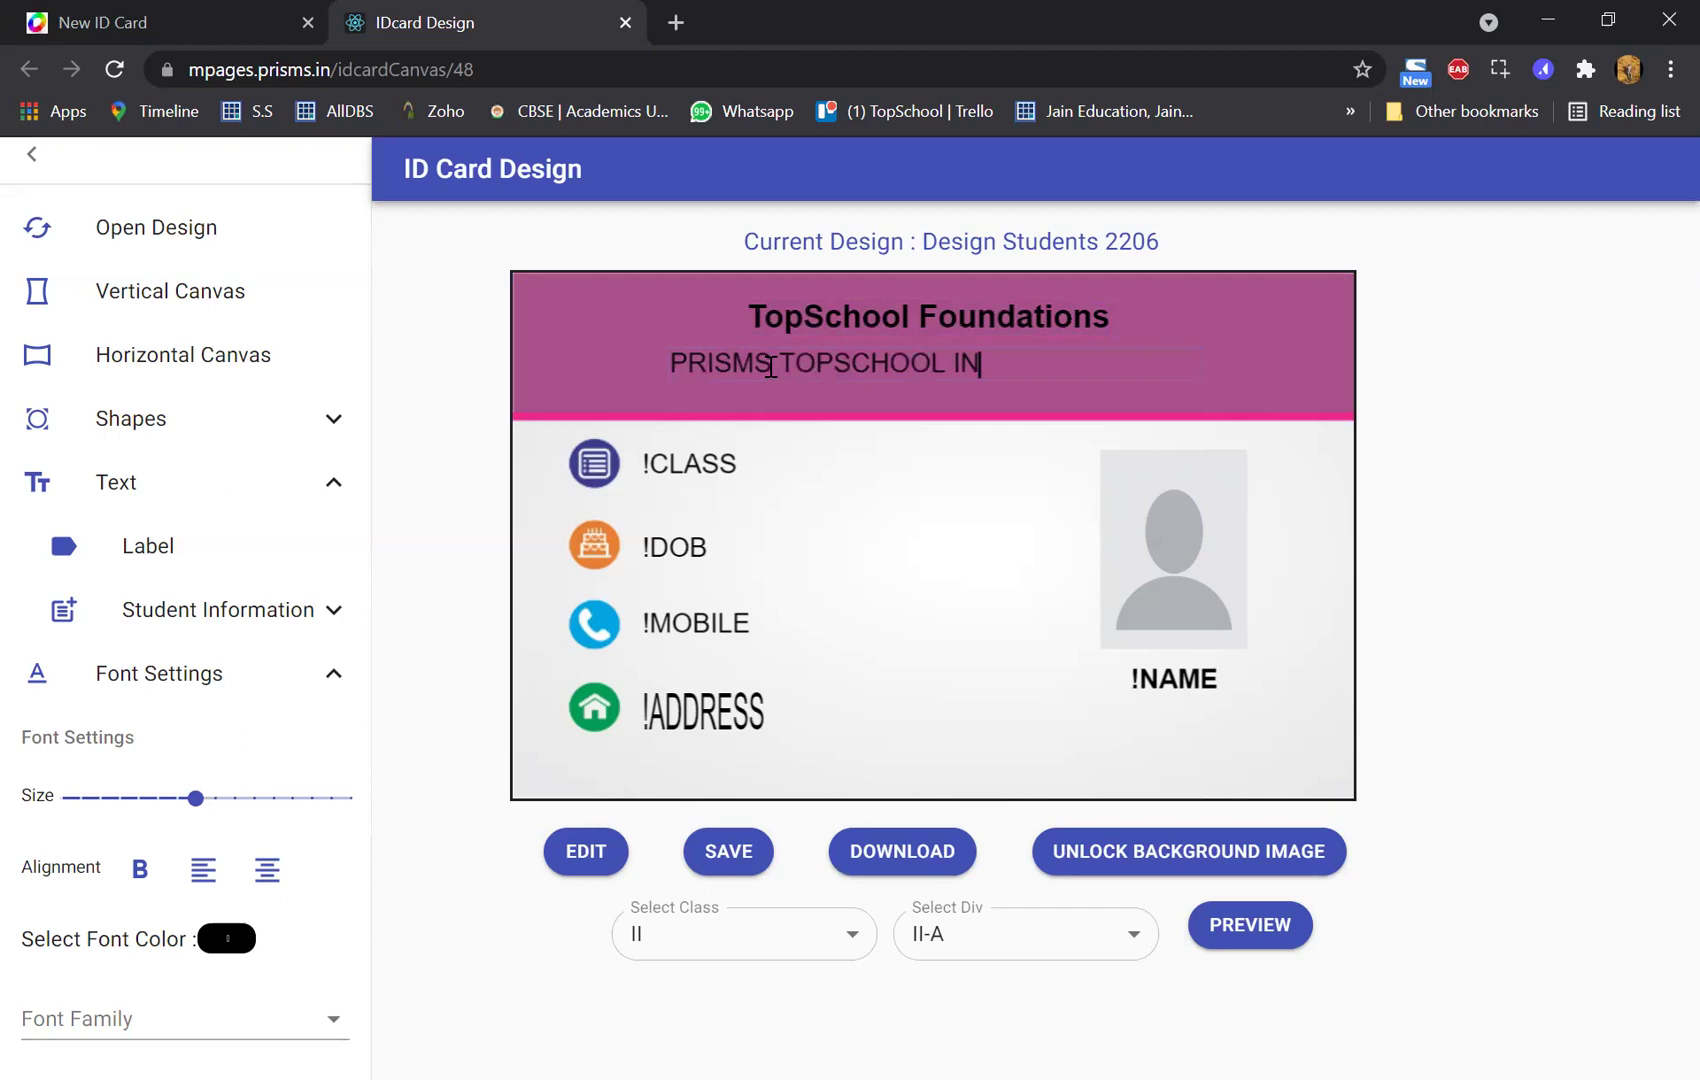
text(TERNATIONAL)
- Make "PRISMS TOPSCHOOL INTERNATIONAL" larger and bold, and widen and position its label to fit one line beneath the heading
key(ctrl+a)
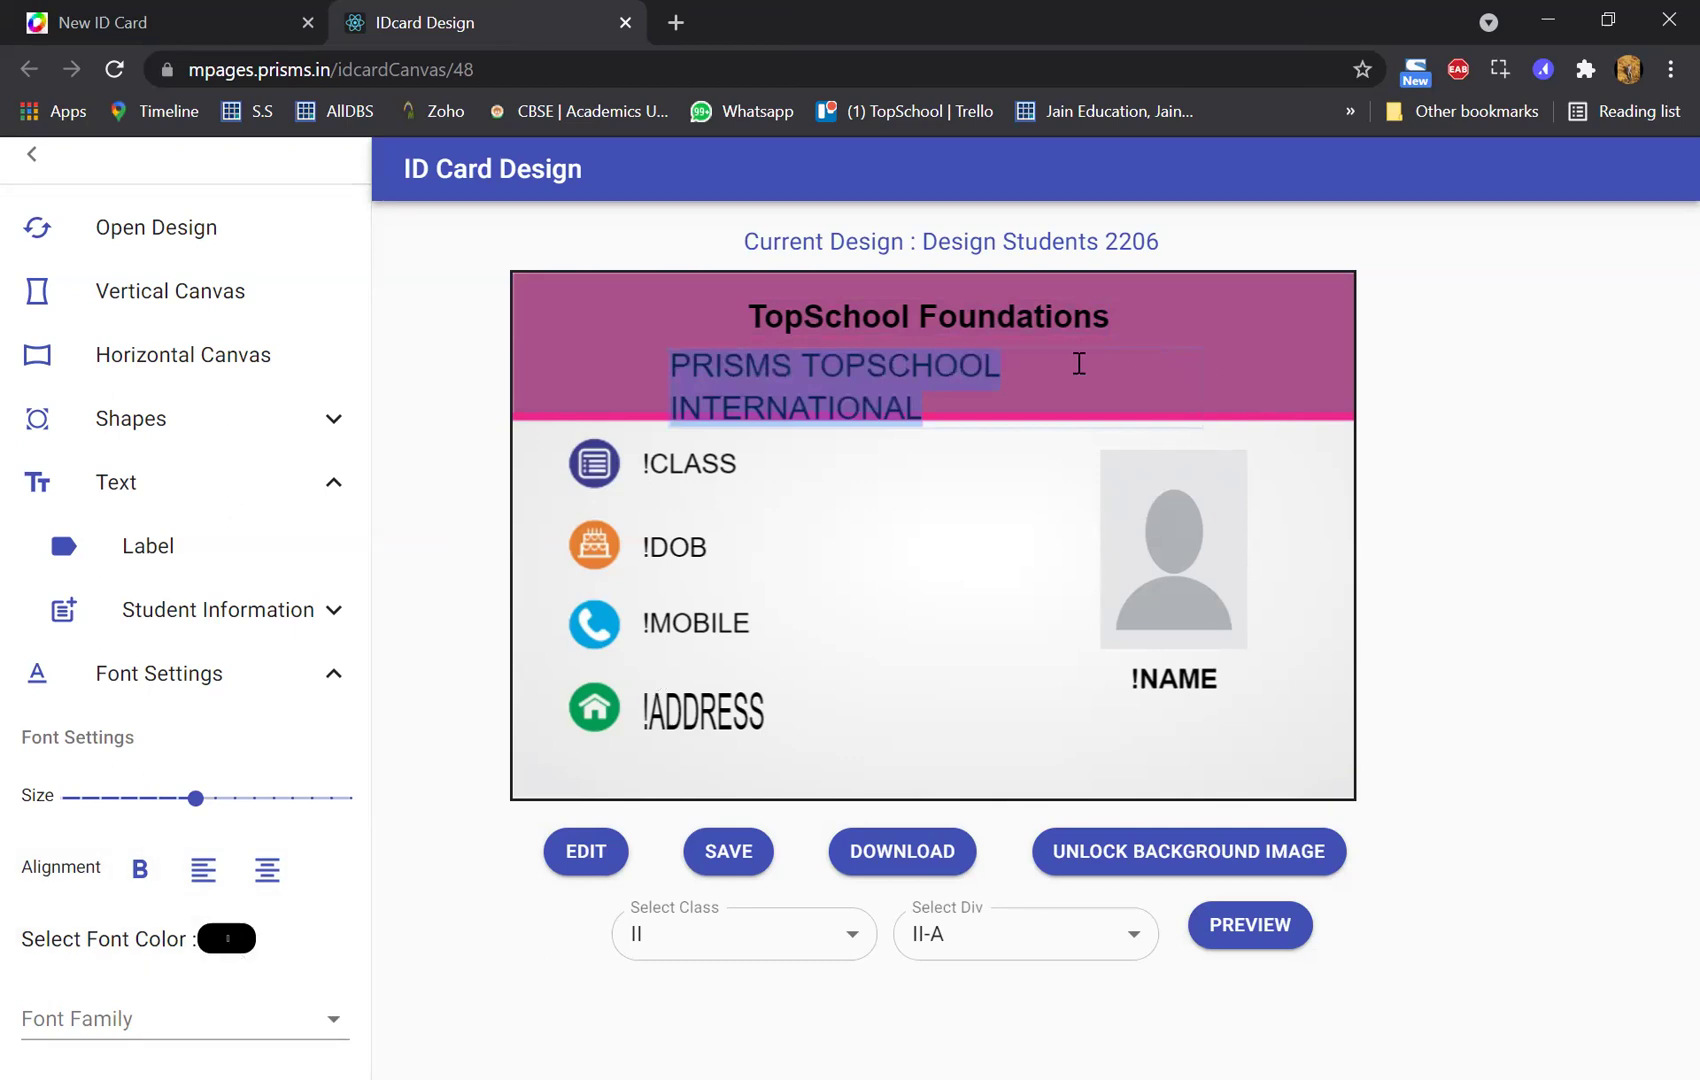
click(759, 368)
drag(665, 387, 588, 383)
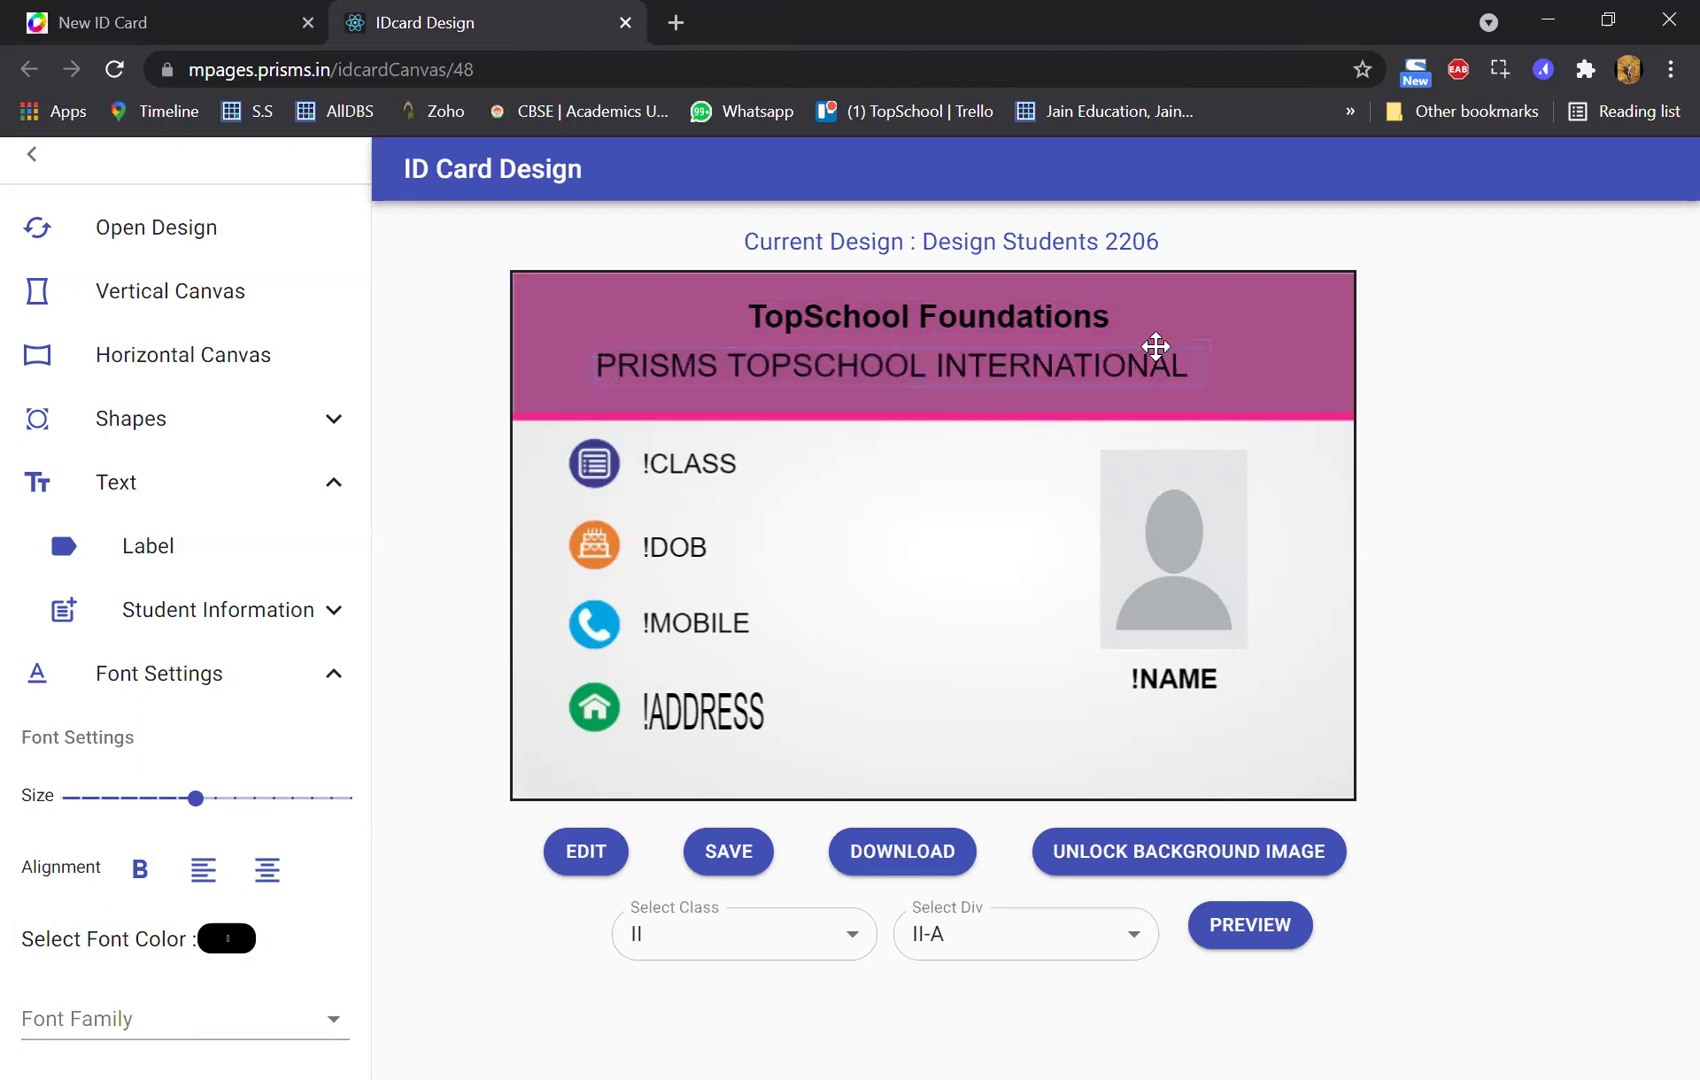
click(1133, 352)
drag(1163, 362, 1165, 362)
click(1165, 362)
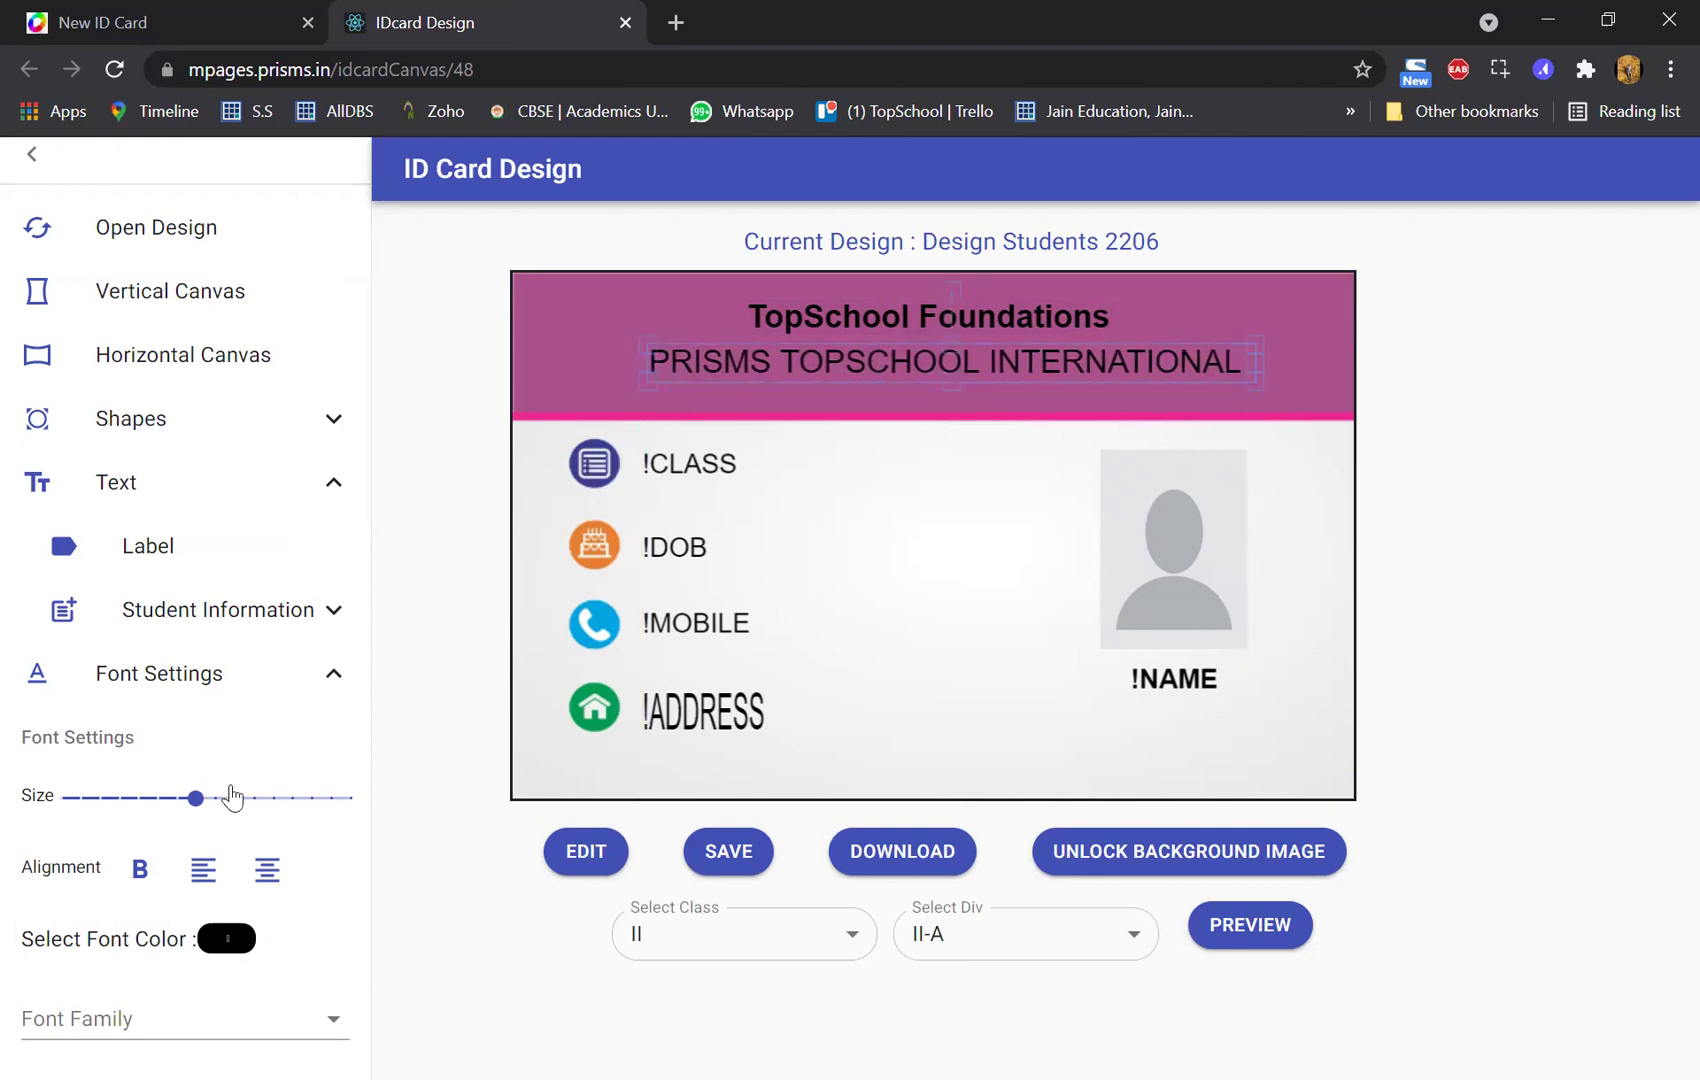
click(140, 878)
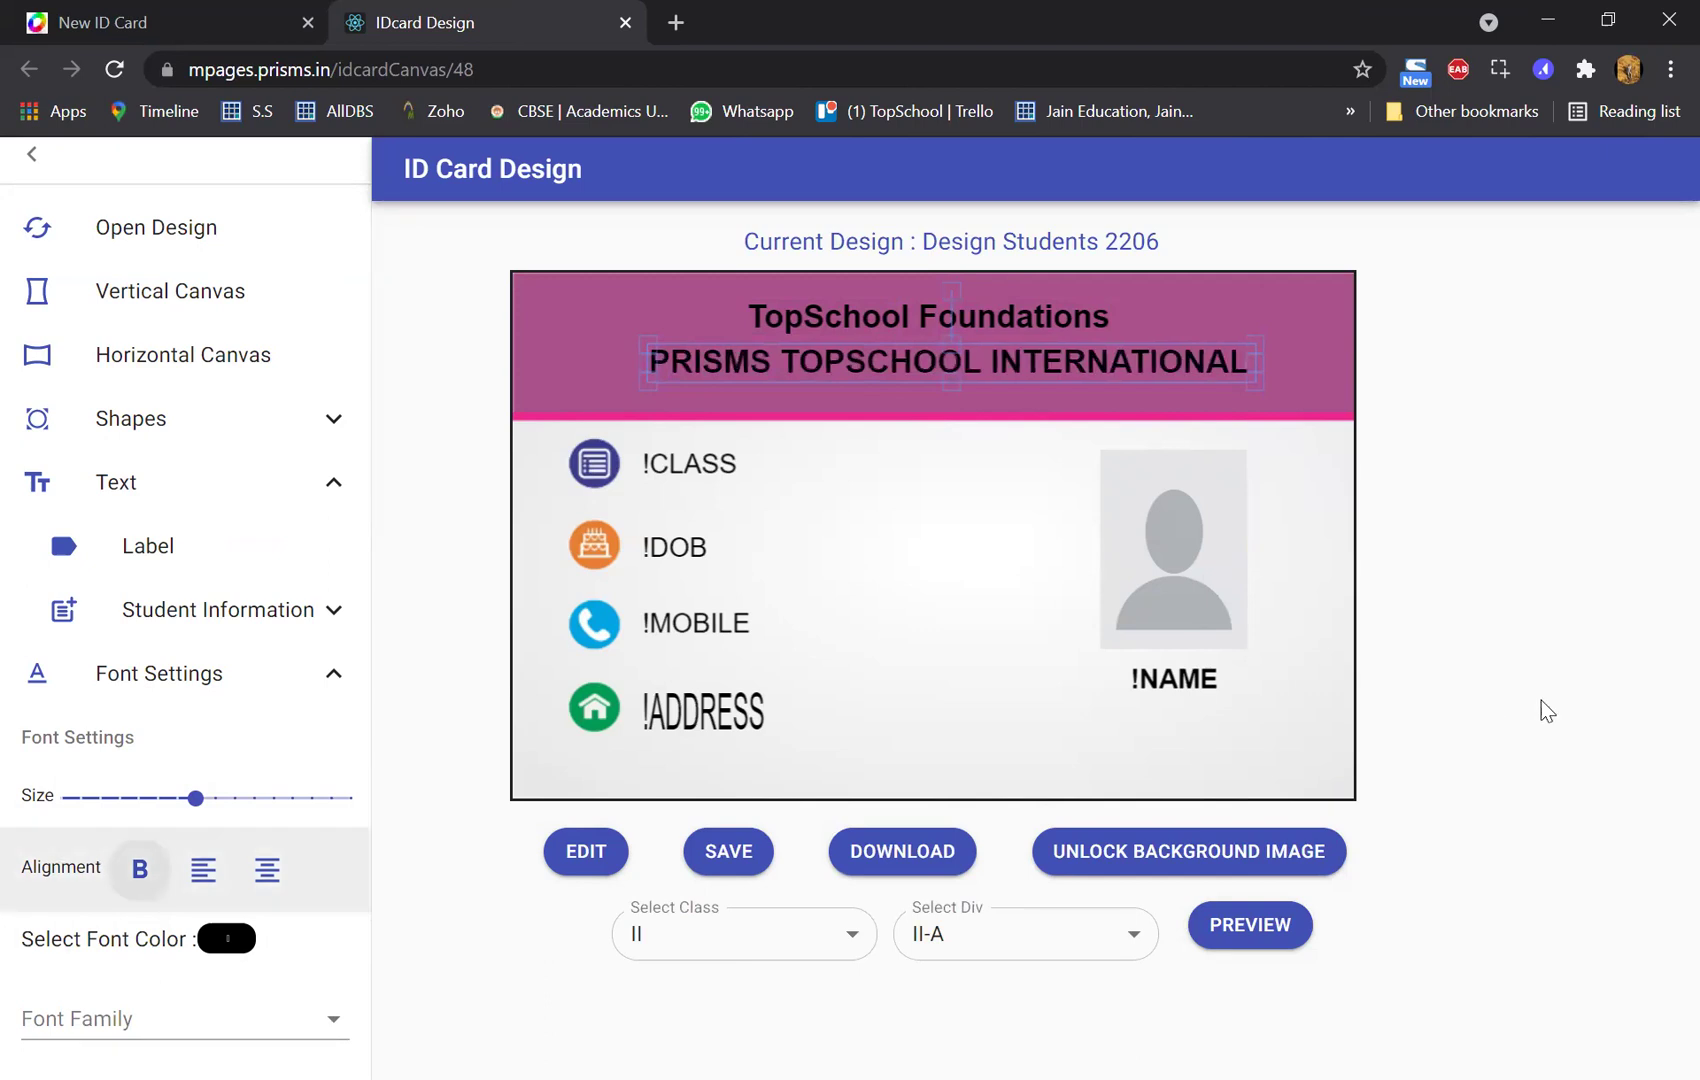
click(1520, 672)
- Save the two header lines to the current card design
click(729, 858)
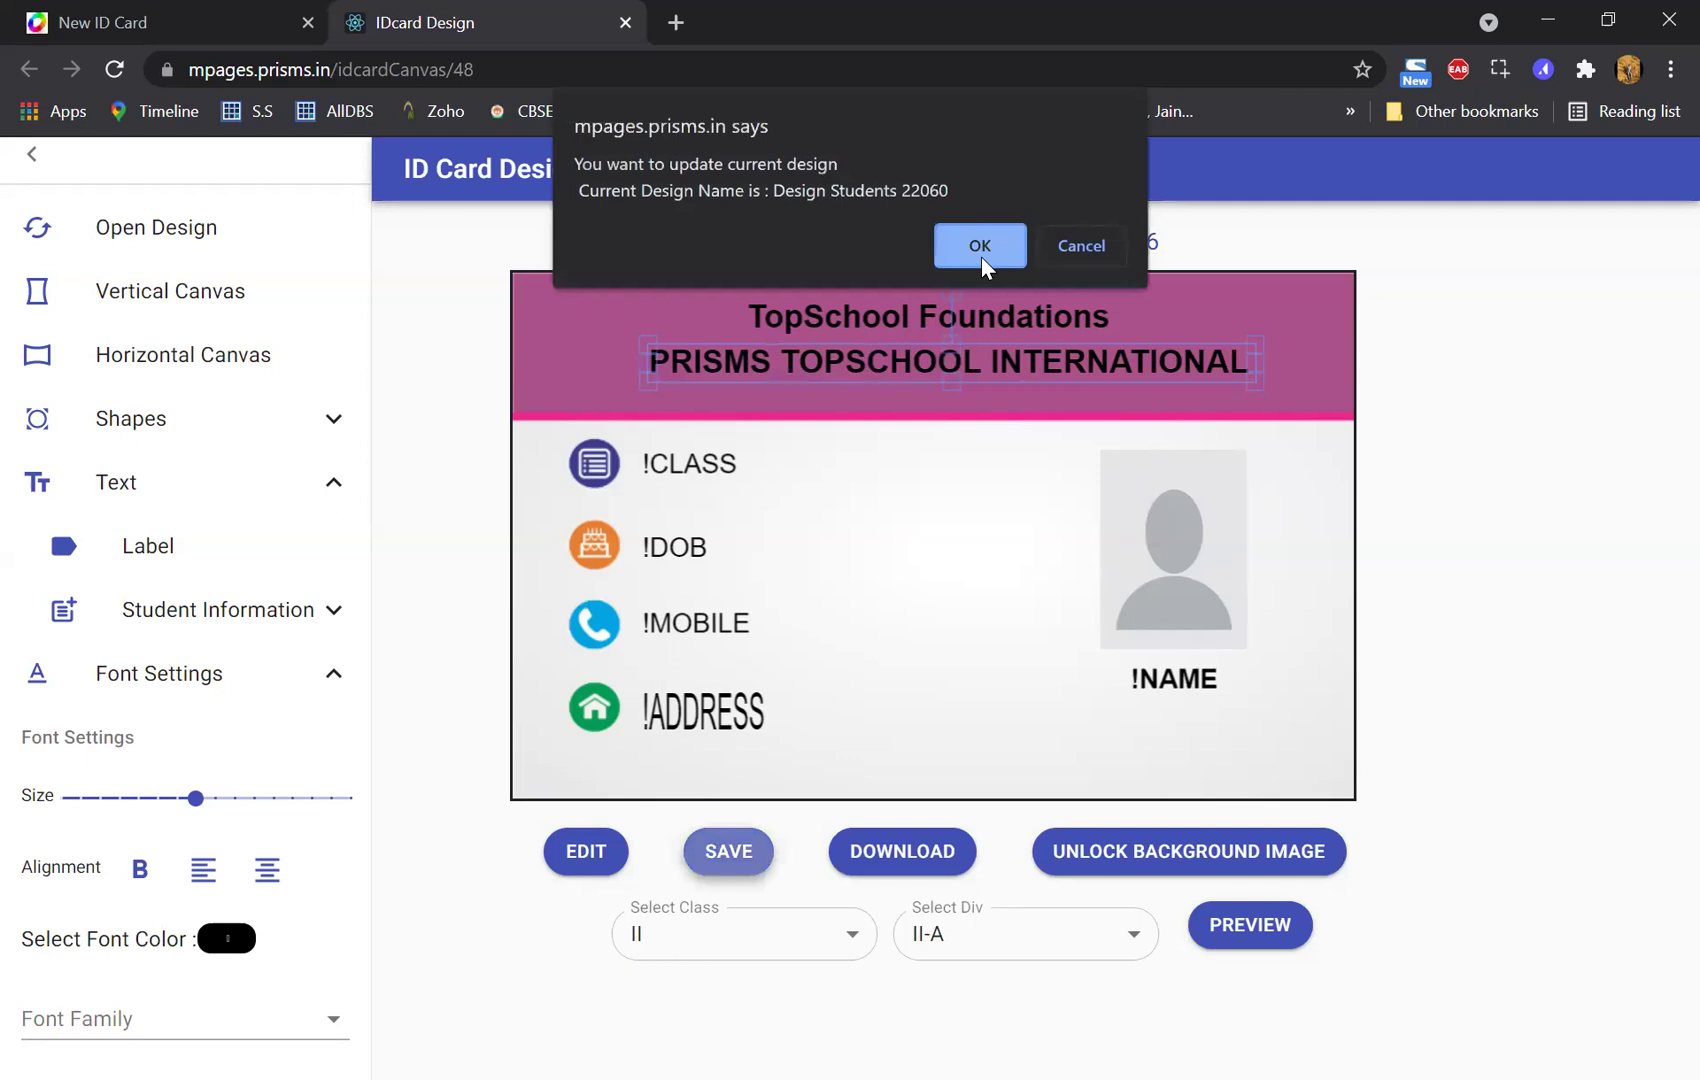
click(981, 252)
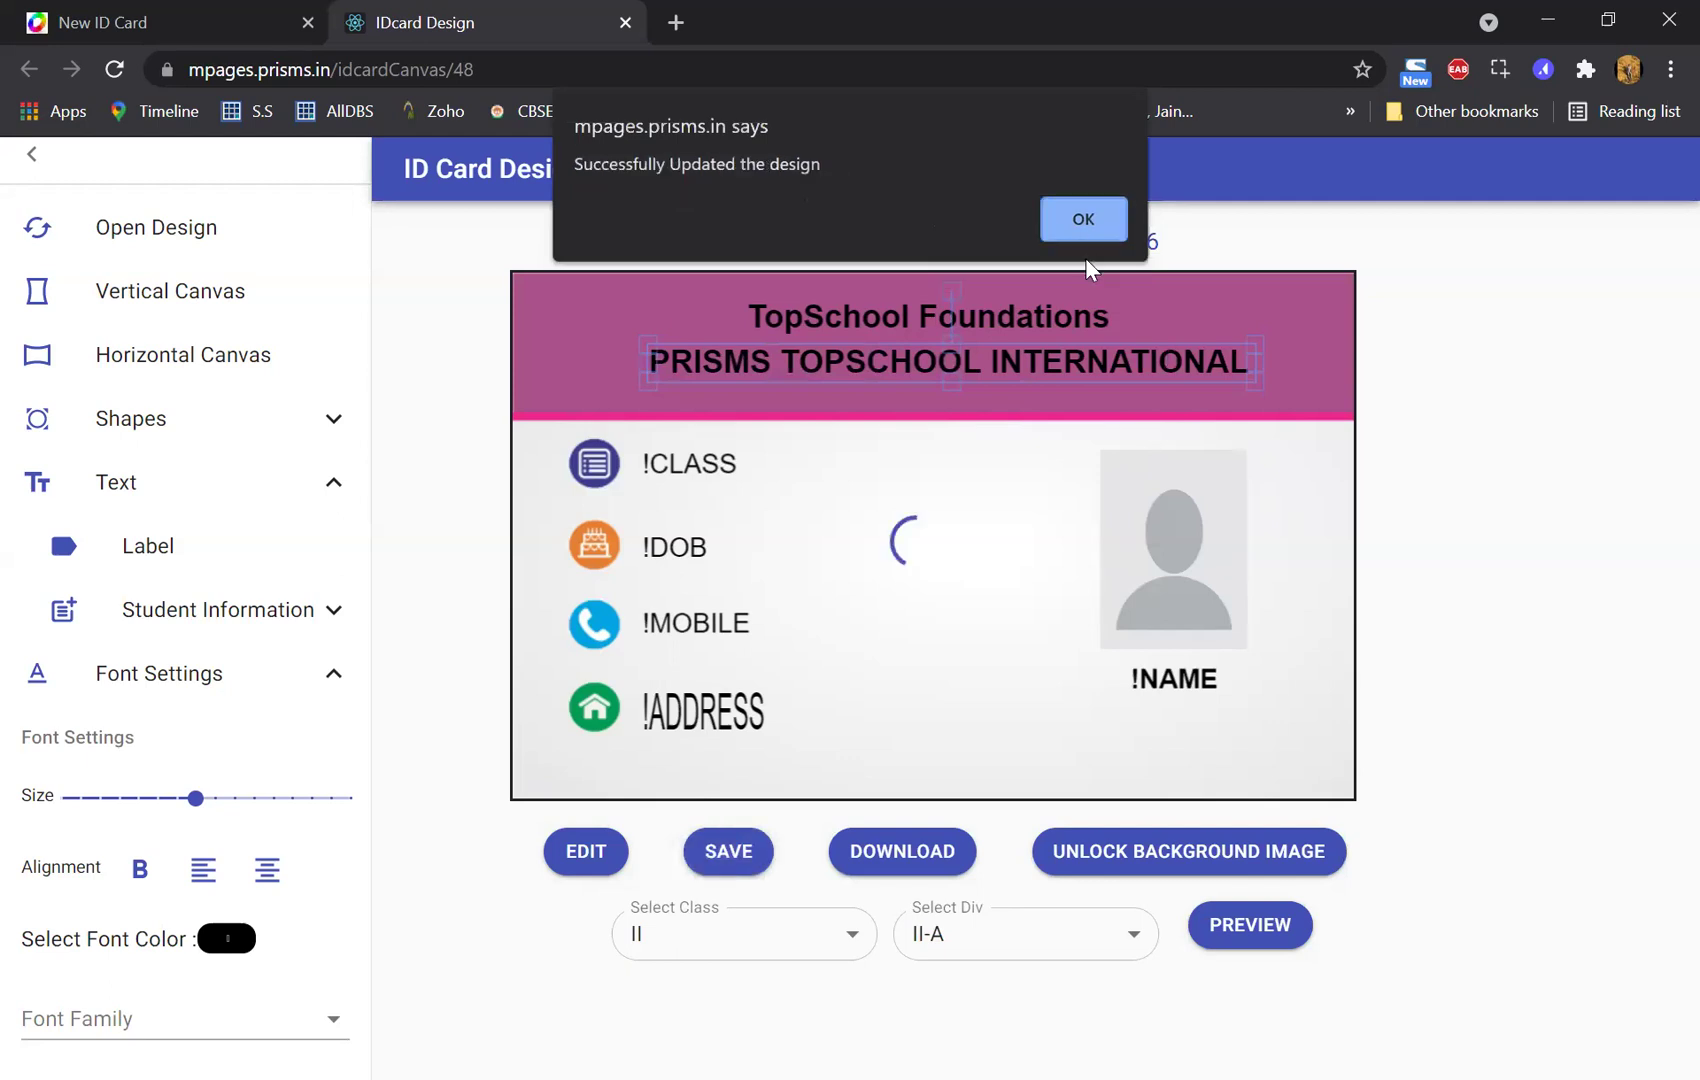
key(Return)
- Preview several students' cards for class II, division II-A with the header text, and return to editing the design
click(1250, 940)
click(1452, 650)
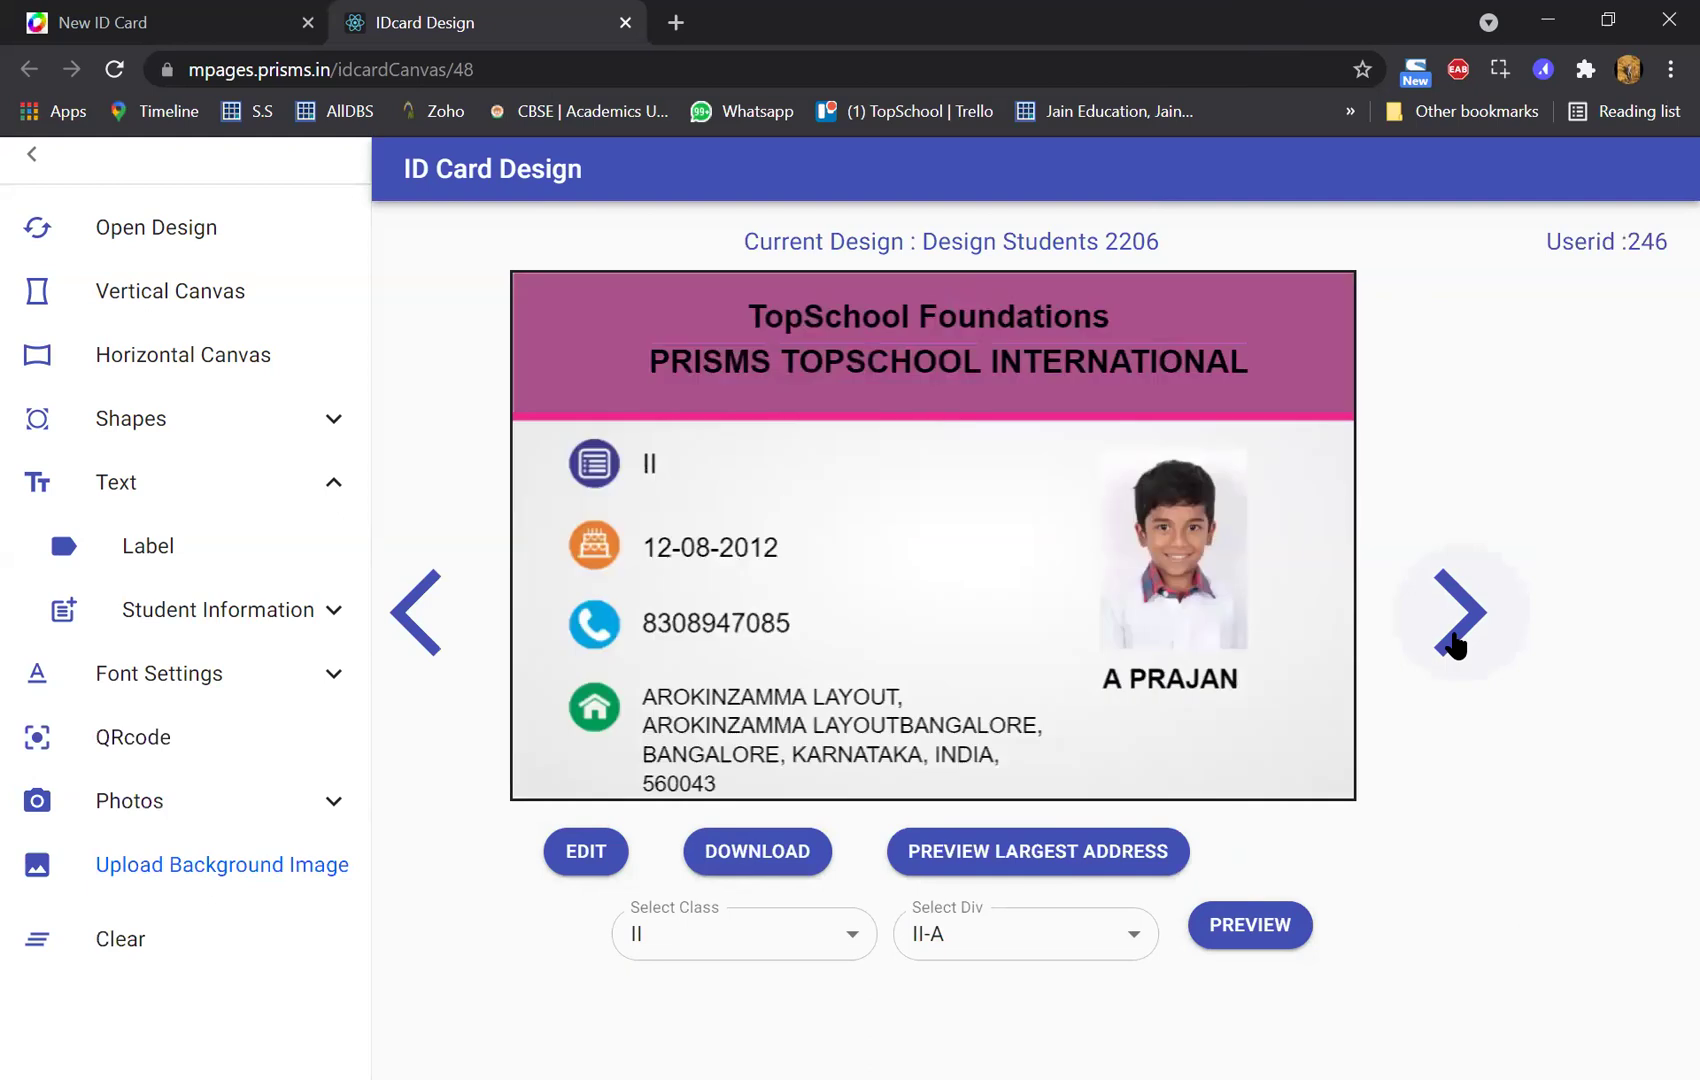
click(1455, 645)
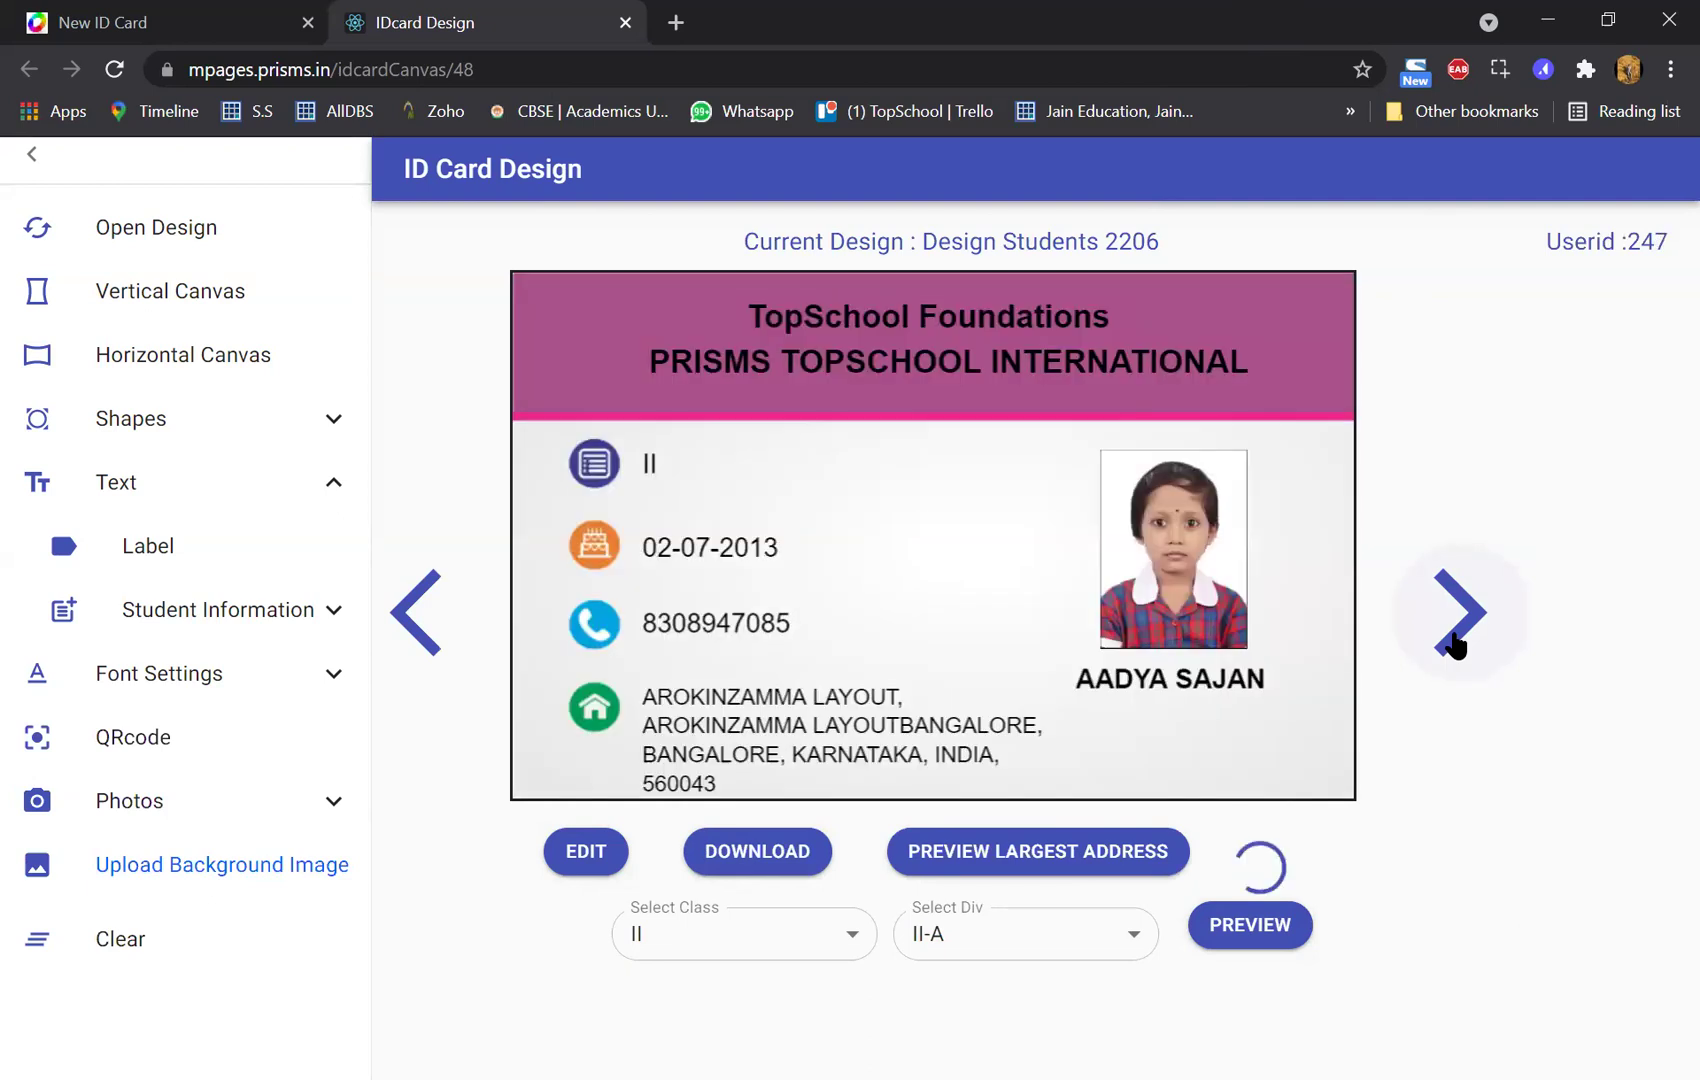
click(1455, 645)
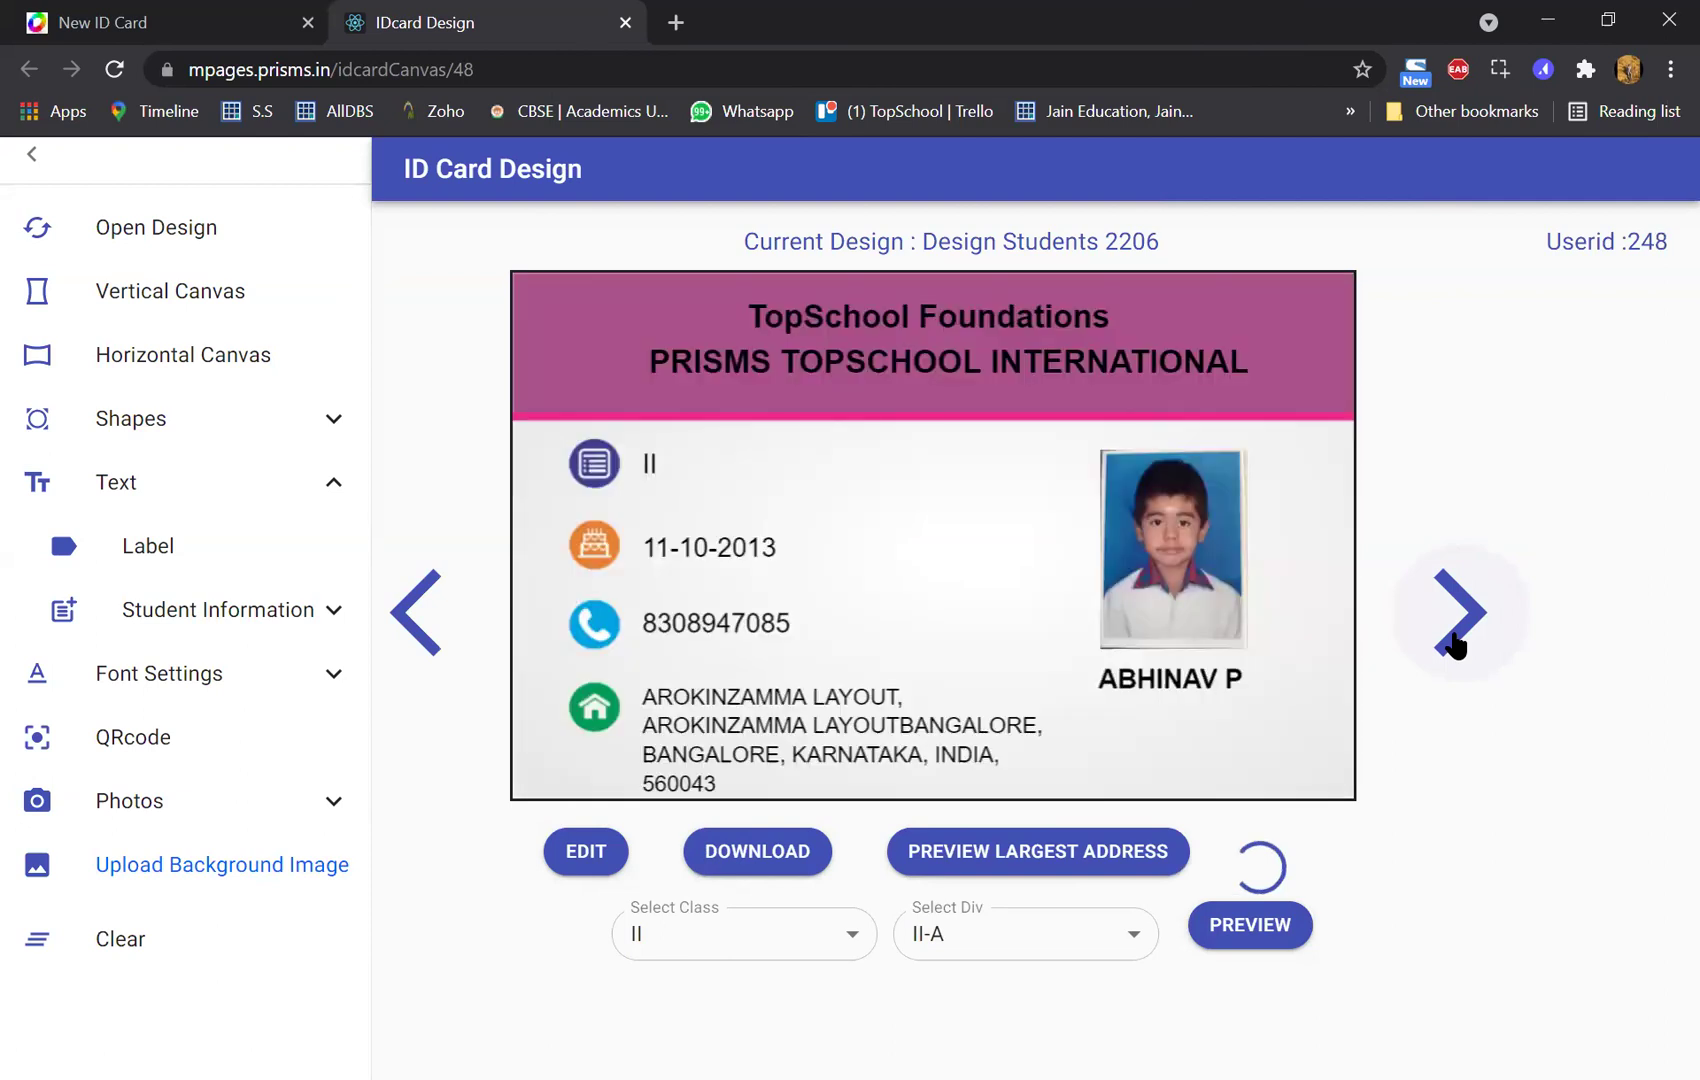
click(1455, 645)
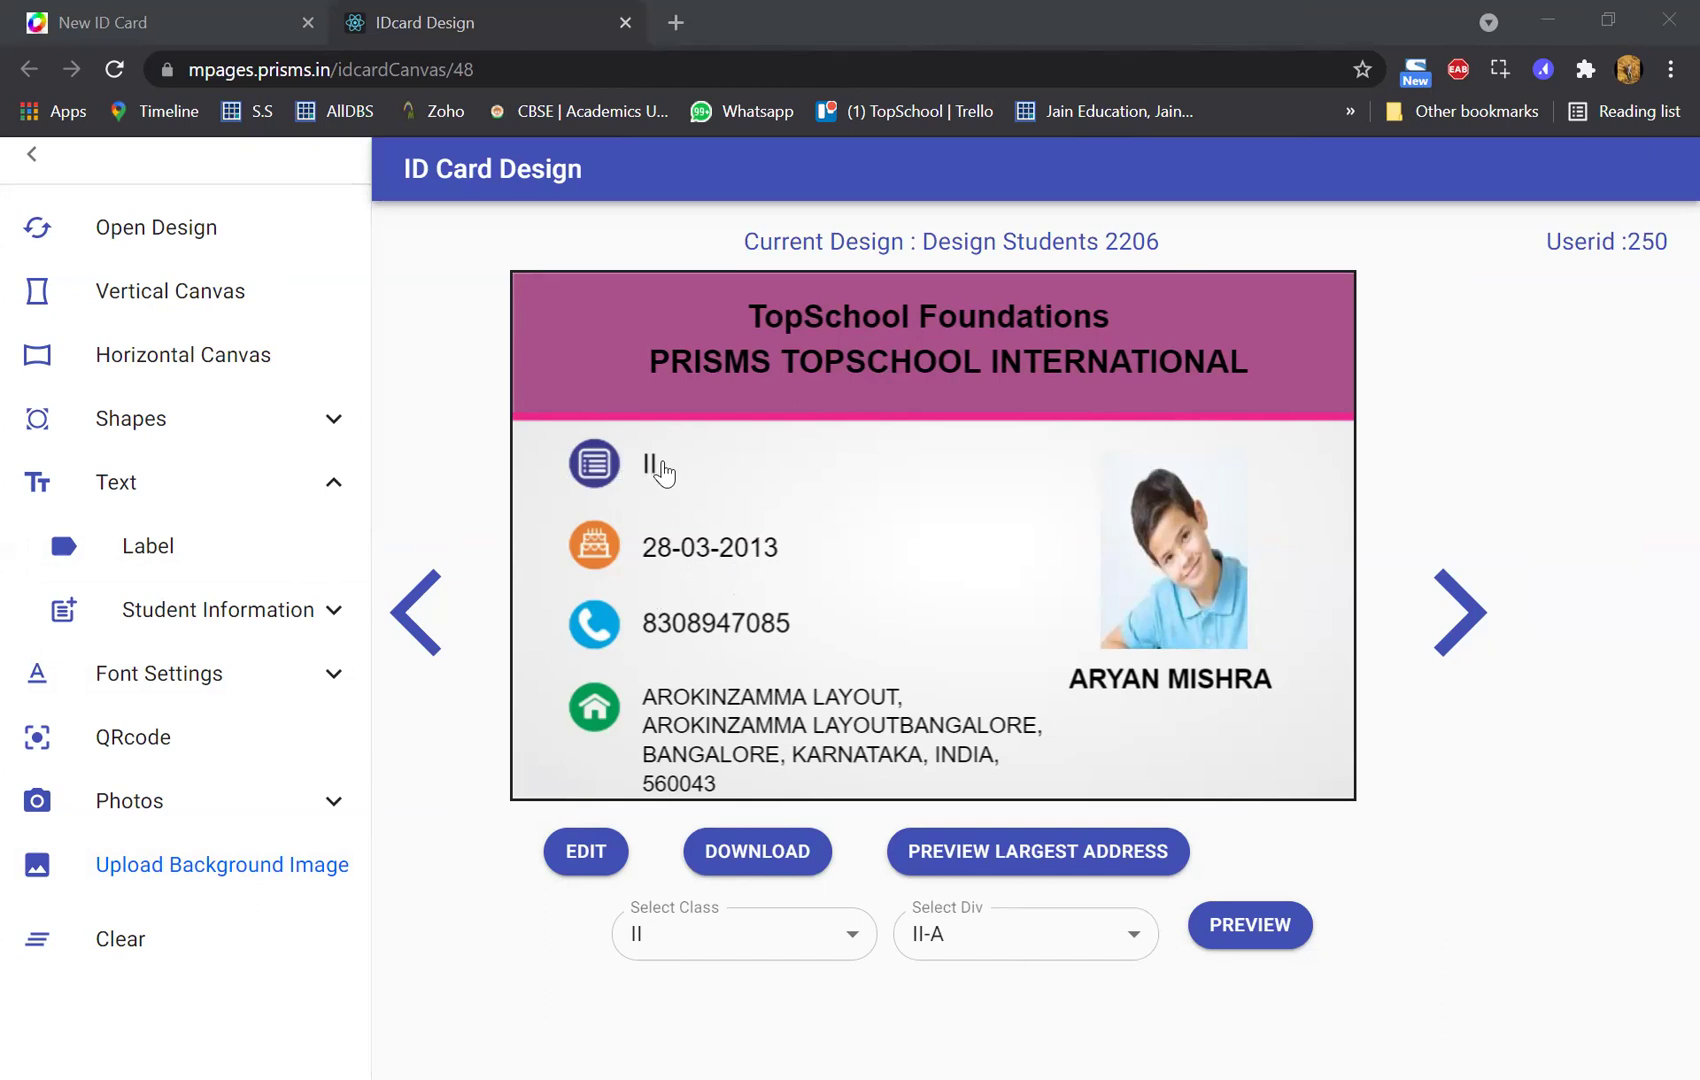
click(584, 855)
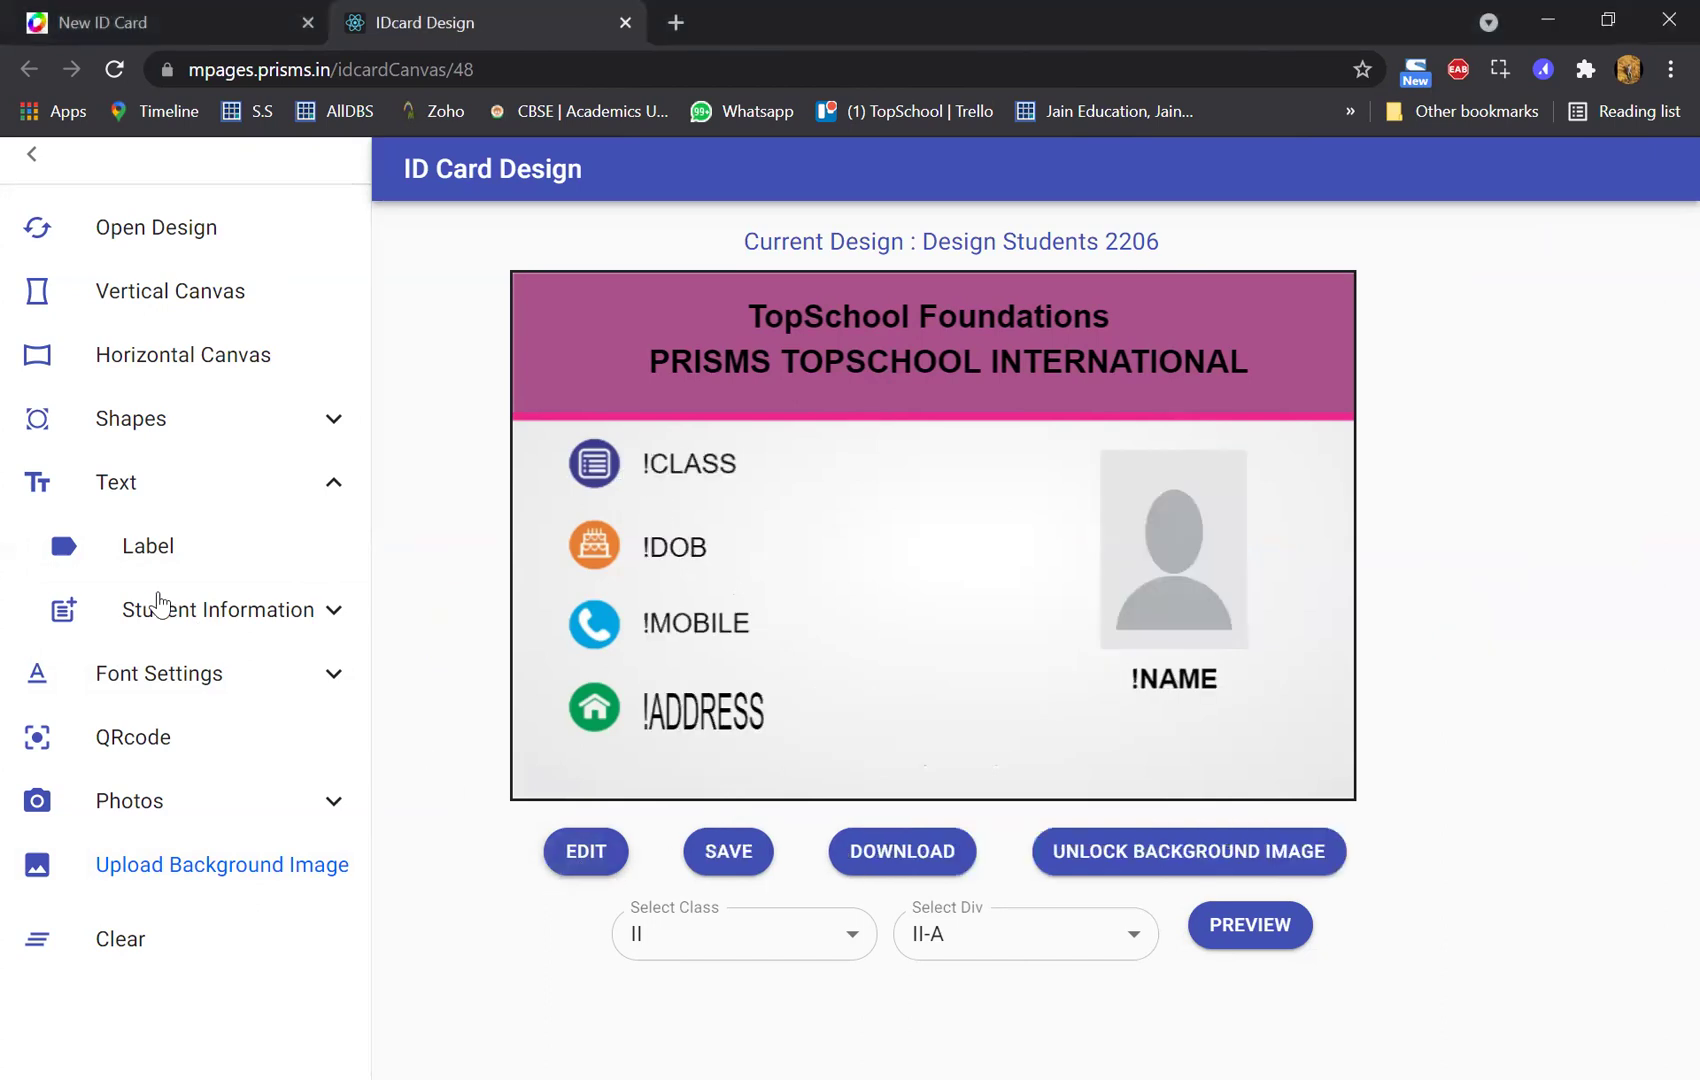
- Replace the class field beside the first icon with the student's Div field
click(190, 637)
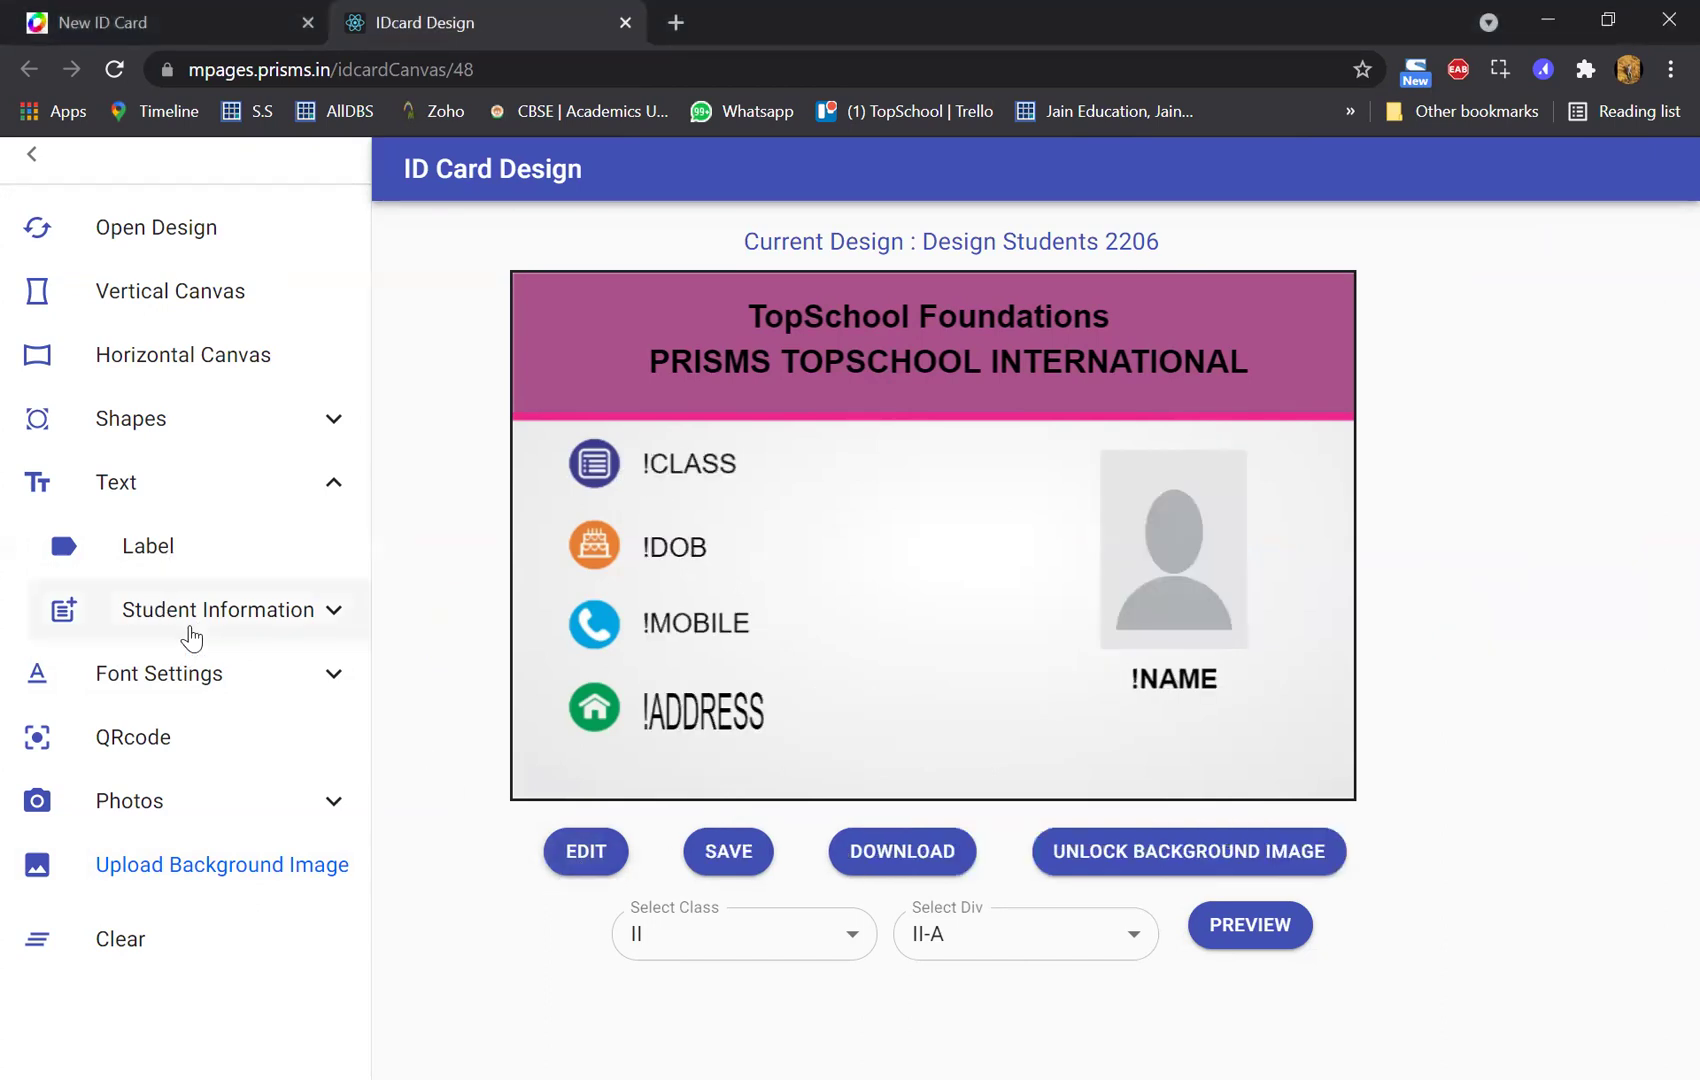
click(91, 873)
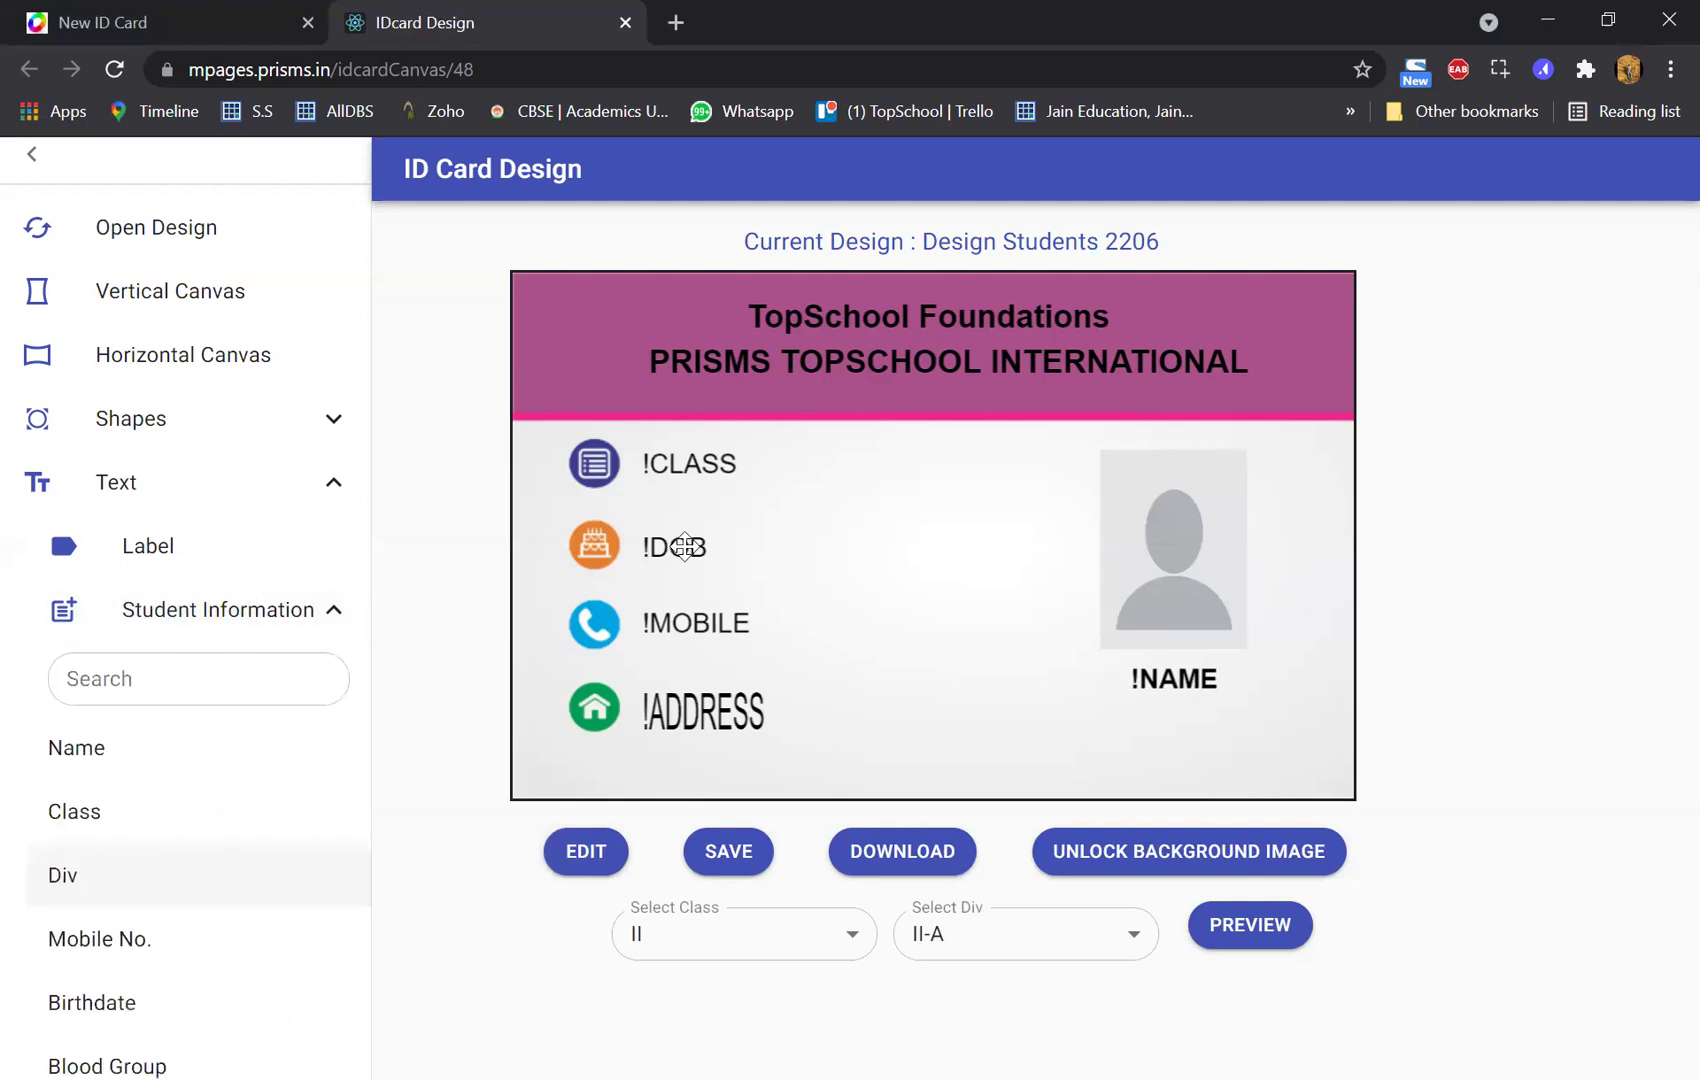
click(677, 463)
key(Delete)
drag(770, 529, 671, 459)
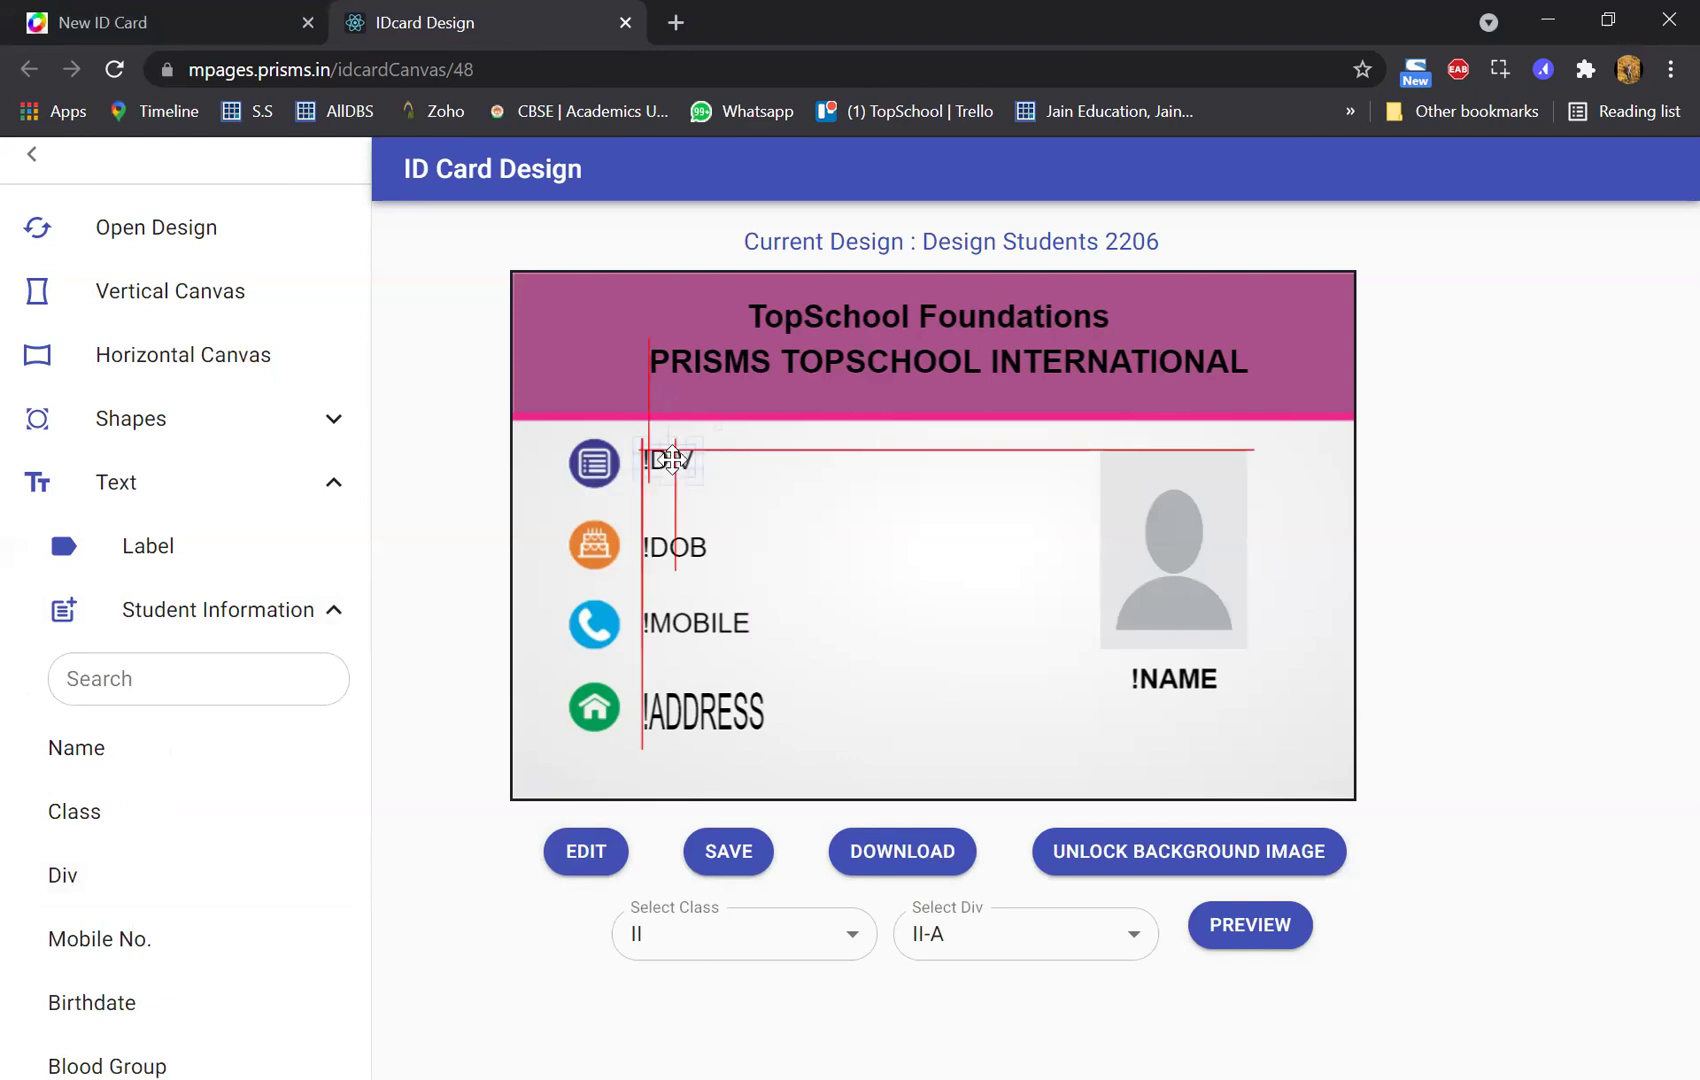
click(915, 610)
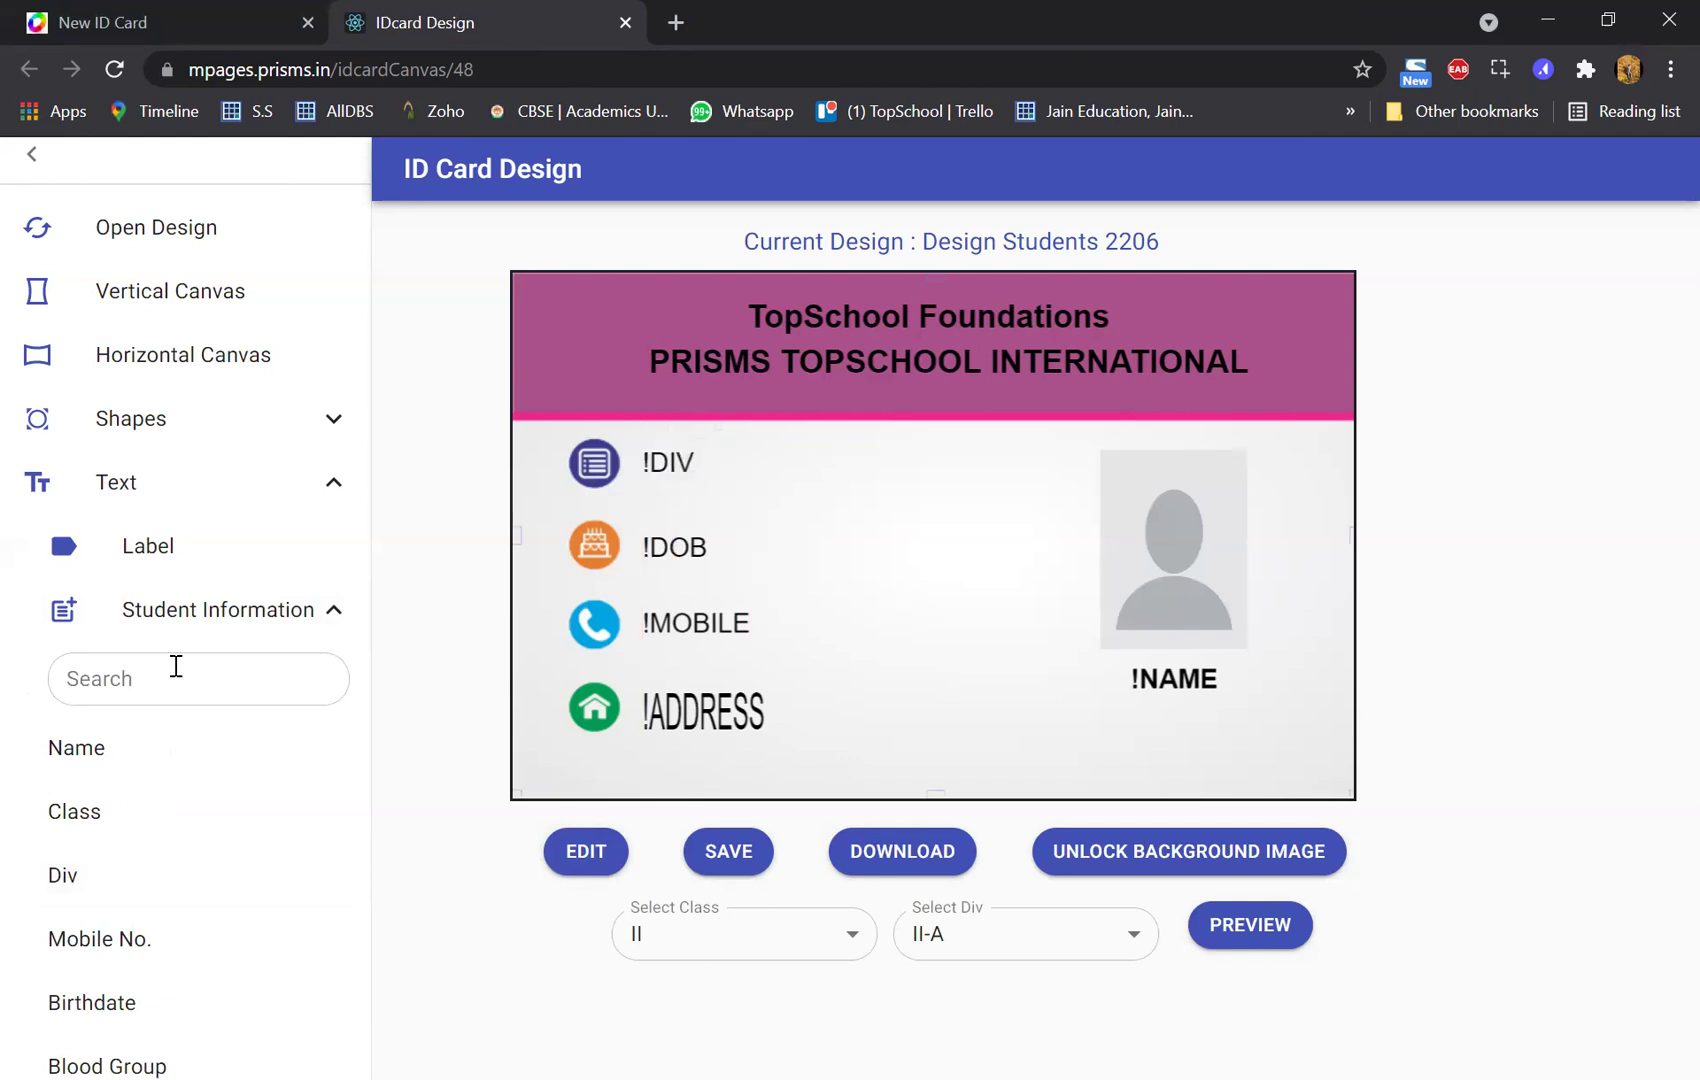
- Add a QR code to the card, shrink it, and place it between the address and name fields
click(171, 752)
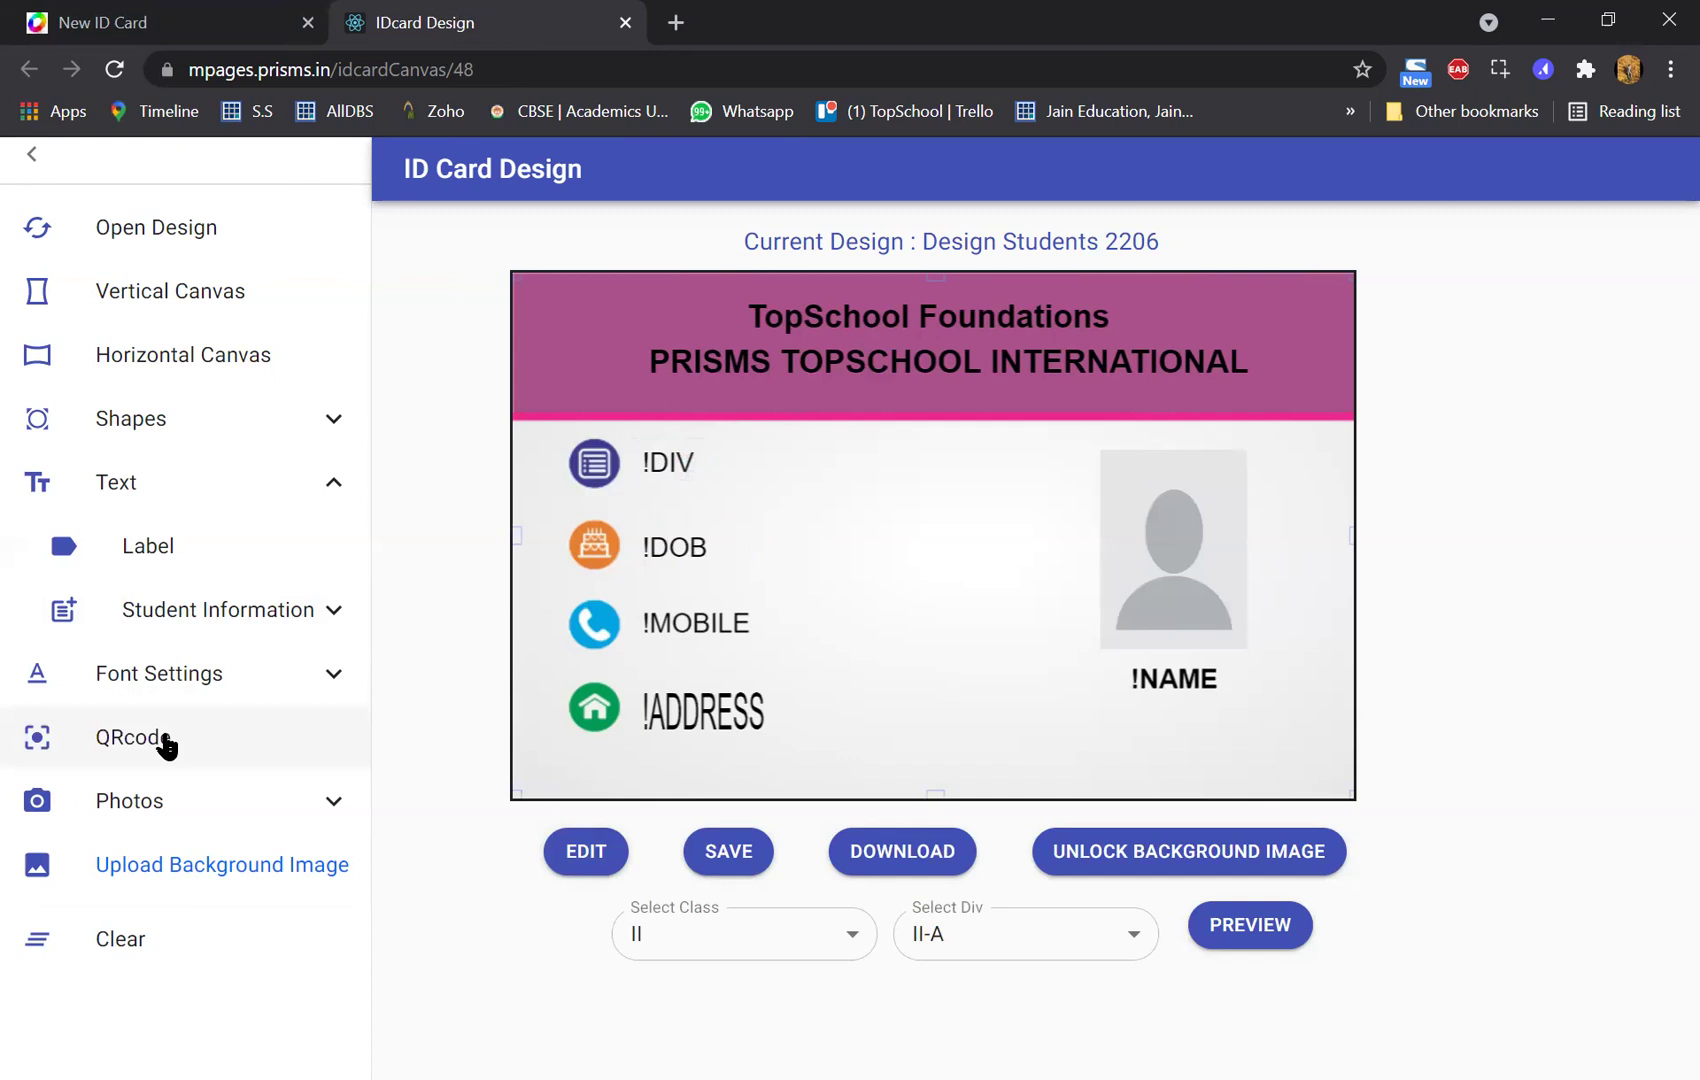
click(165, 745)
click(925, 660)
drag(979, 639, 915, 708)
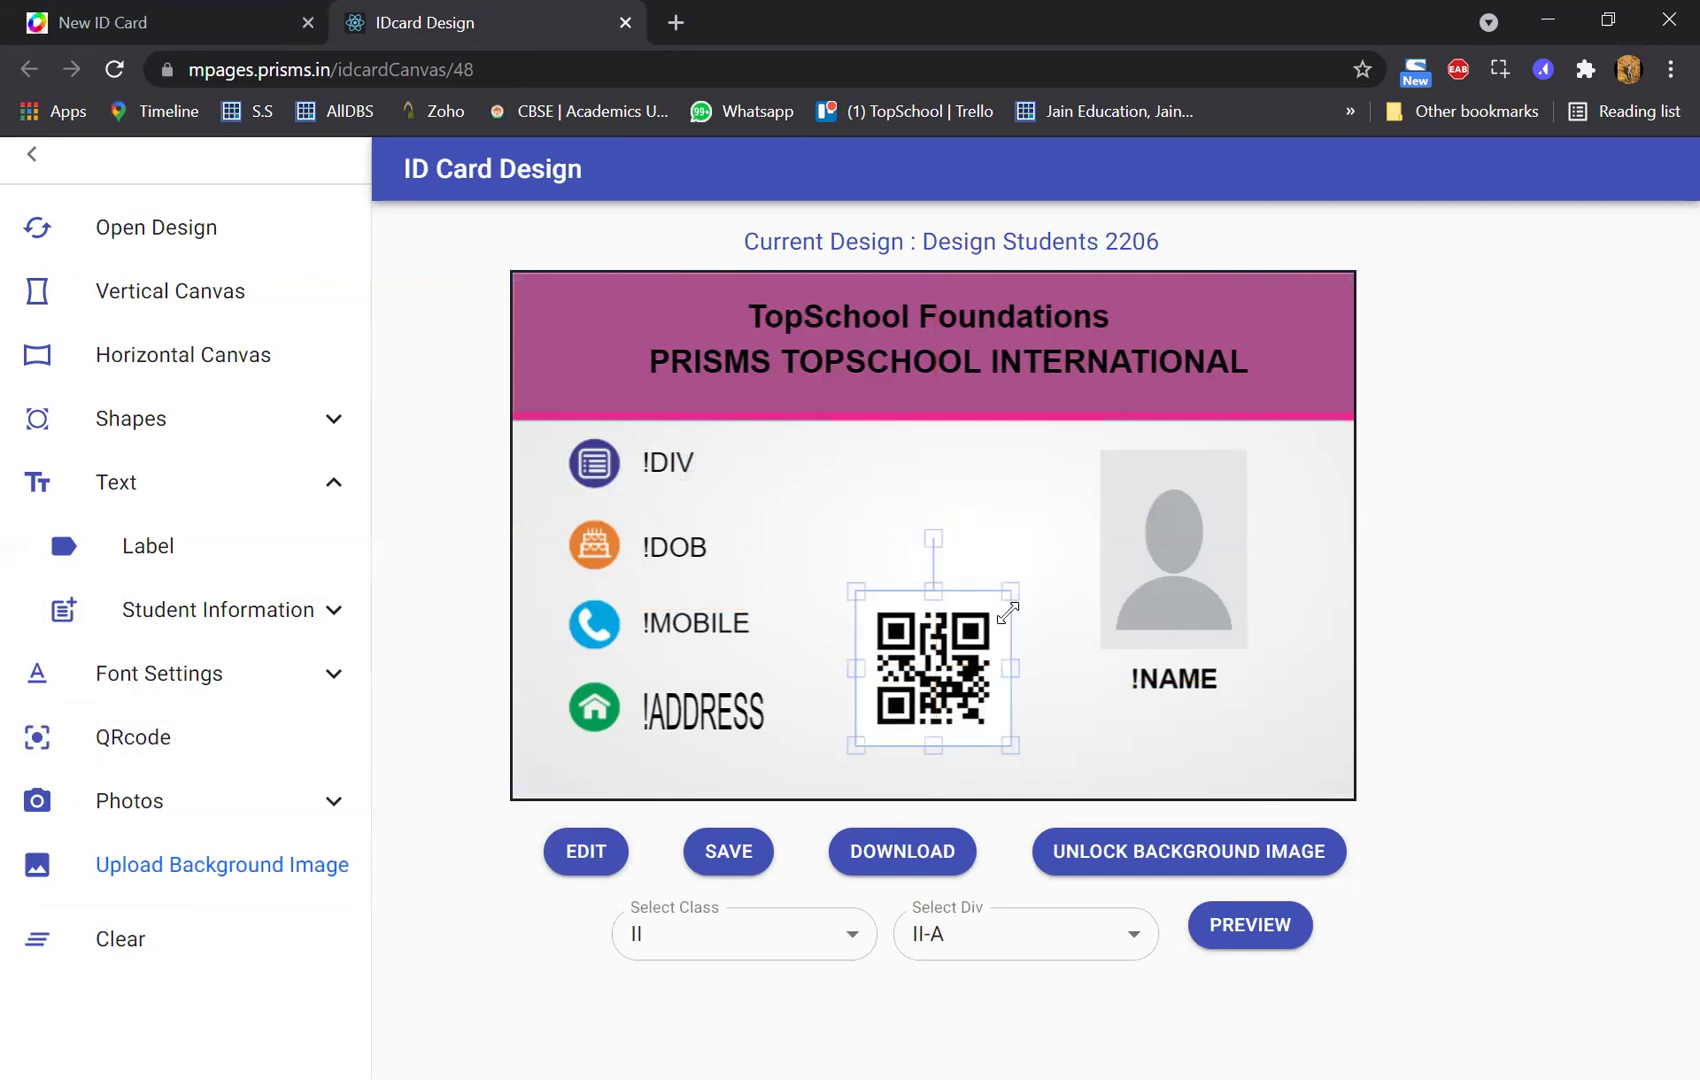
drag(1007, 614, 984, 695)
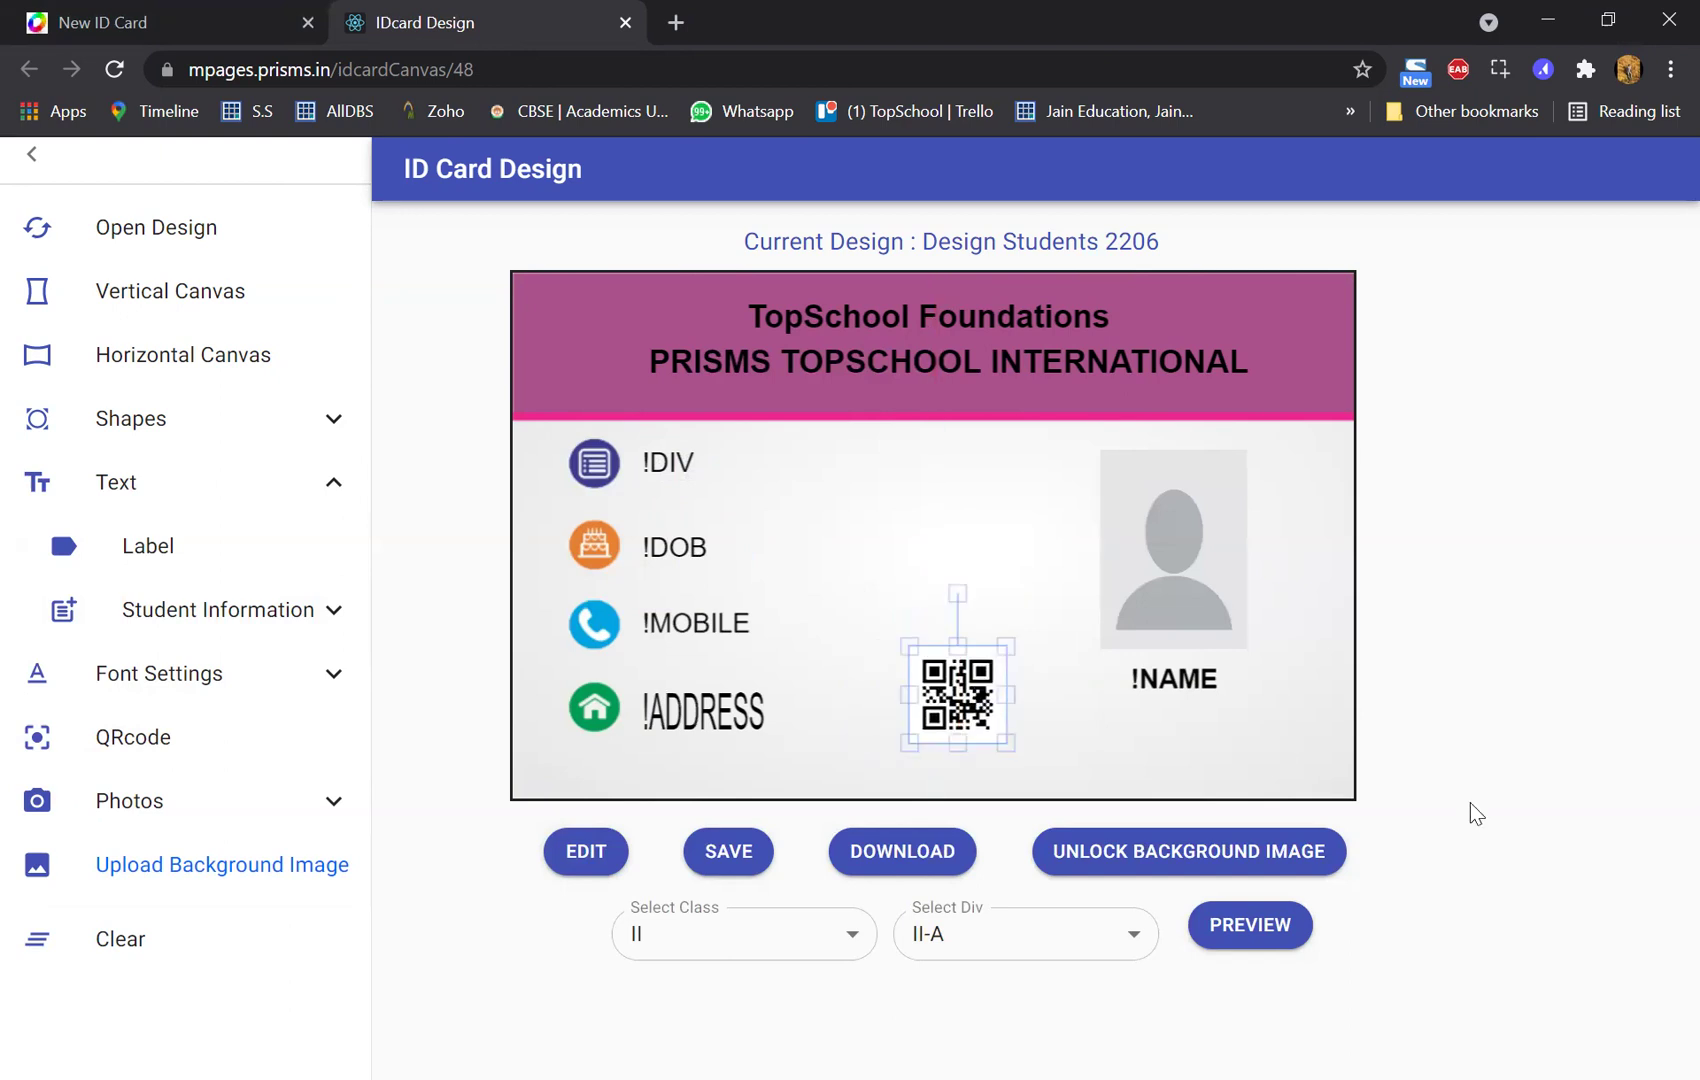
- Save the division field and QR code to the current card design
click(745, 860)
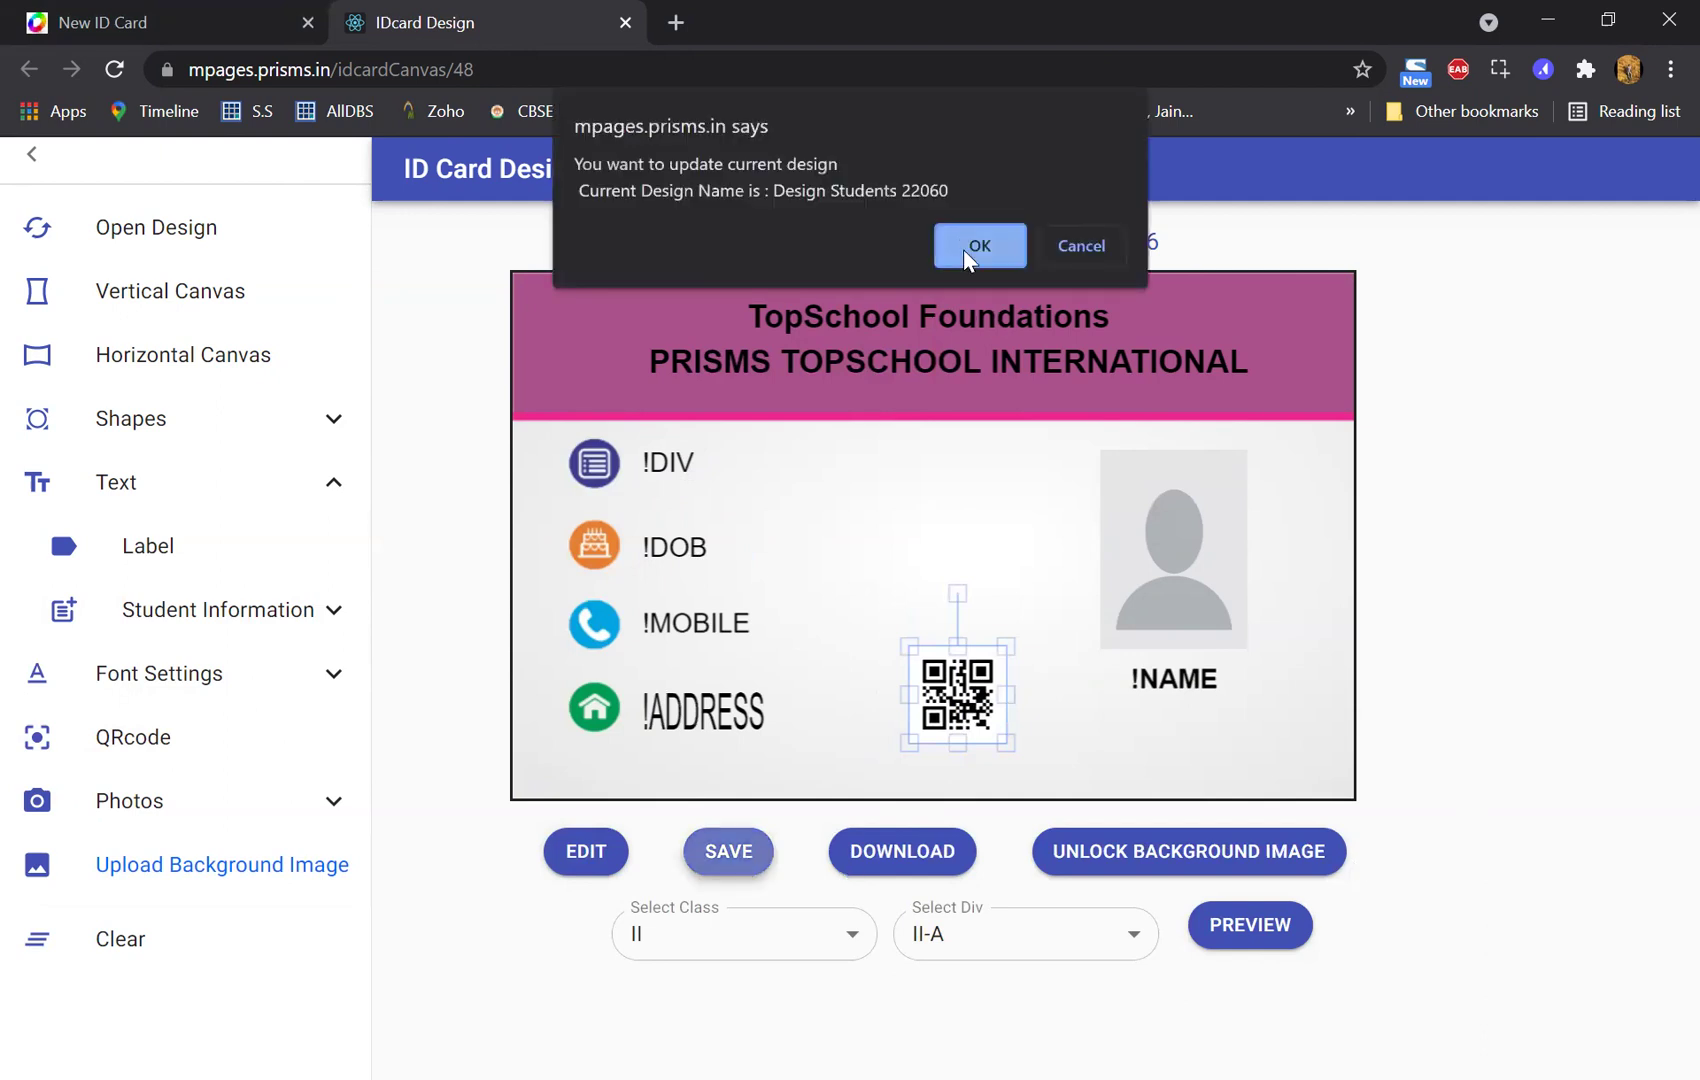
click(966, 248)
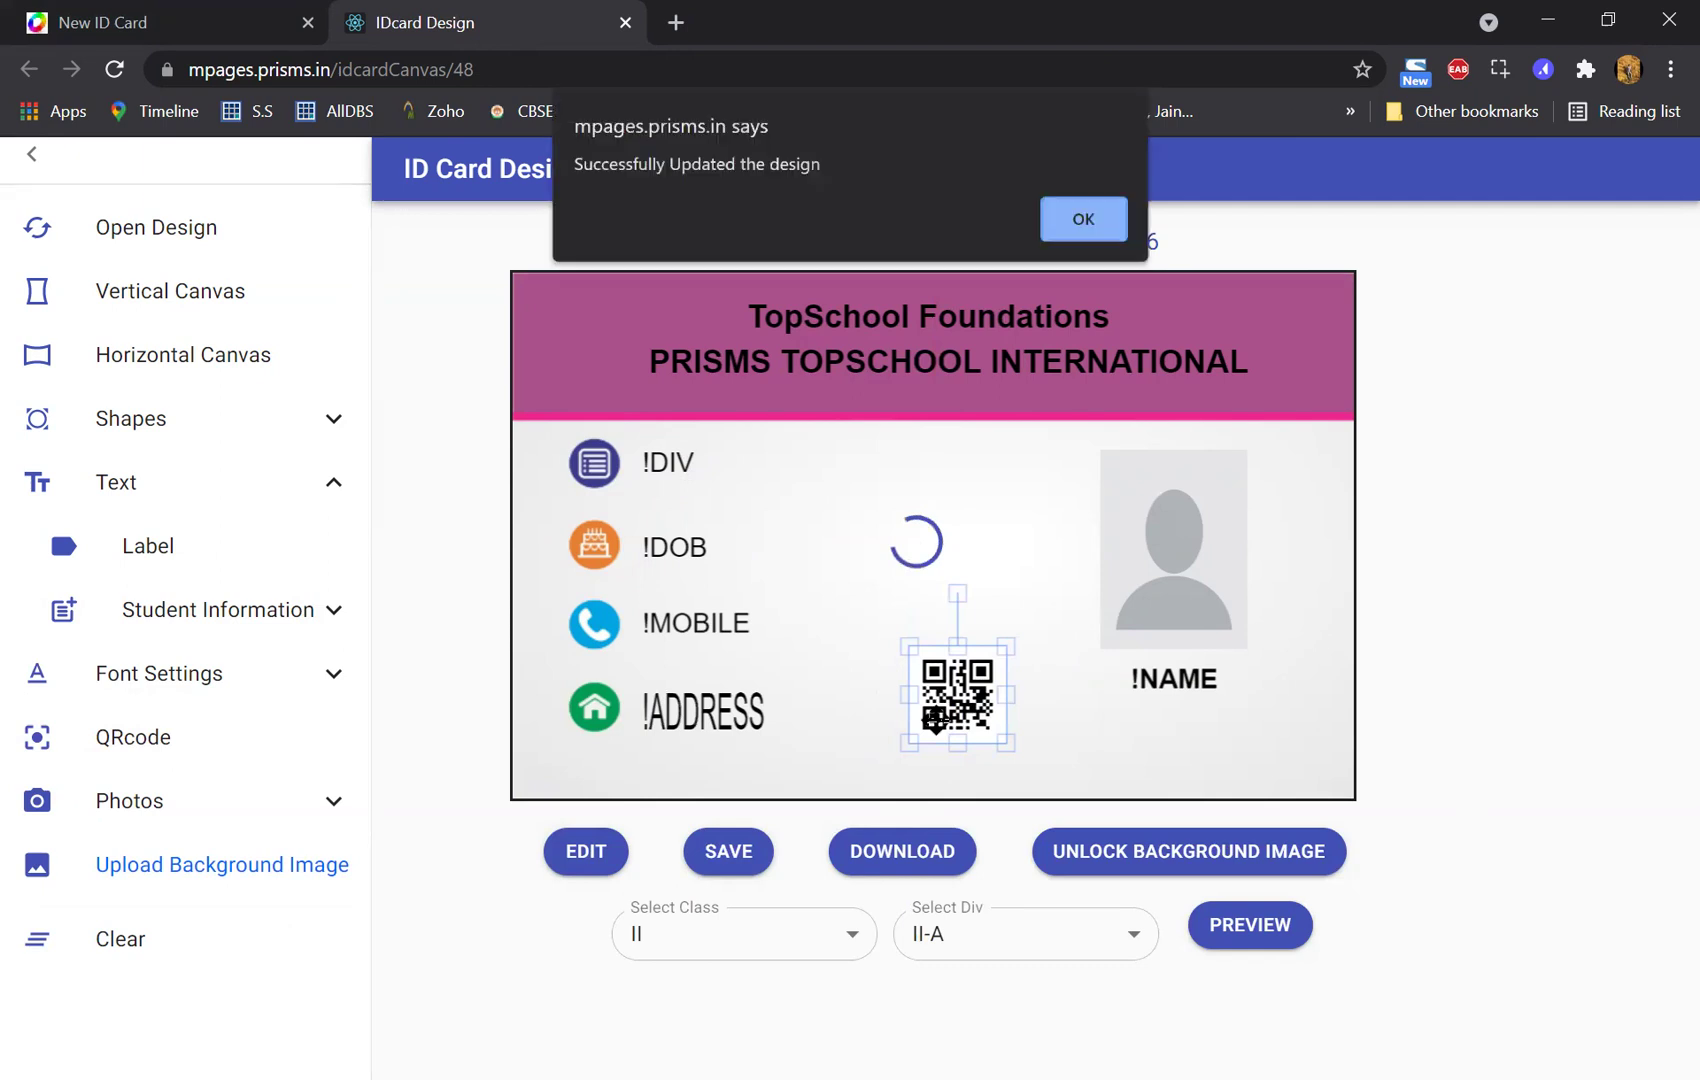
key(Return)
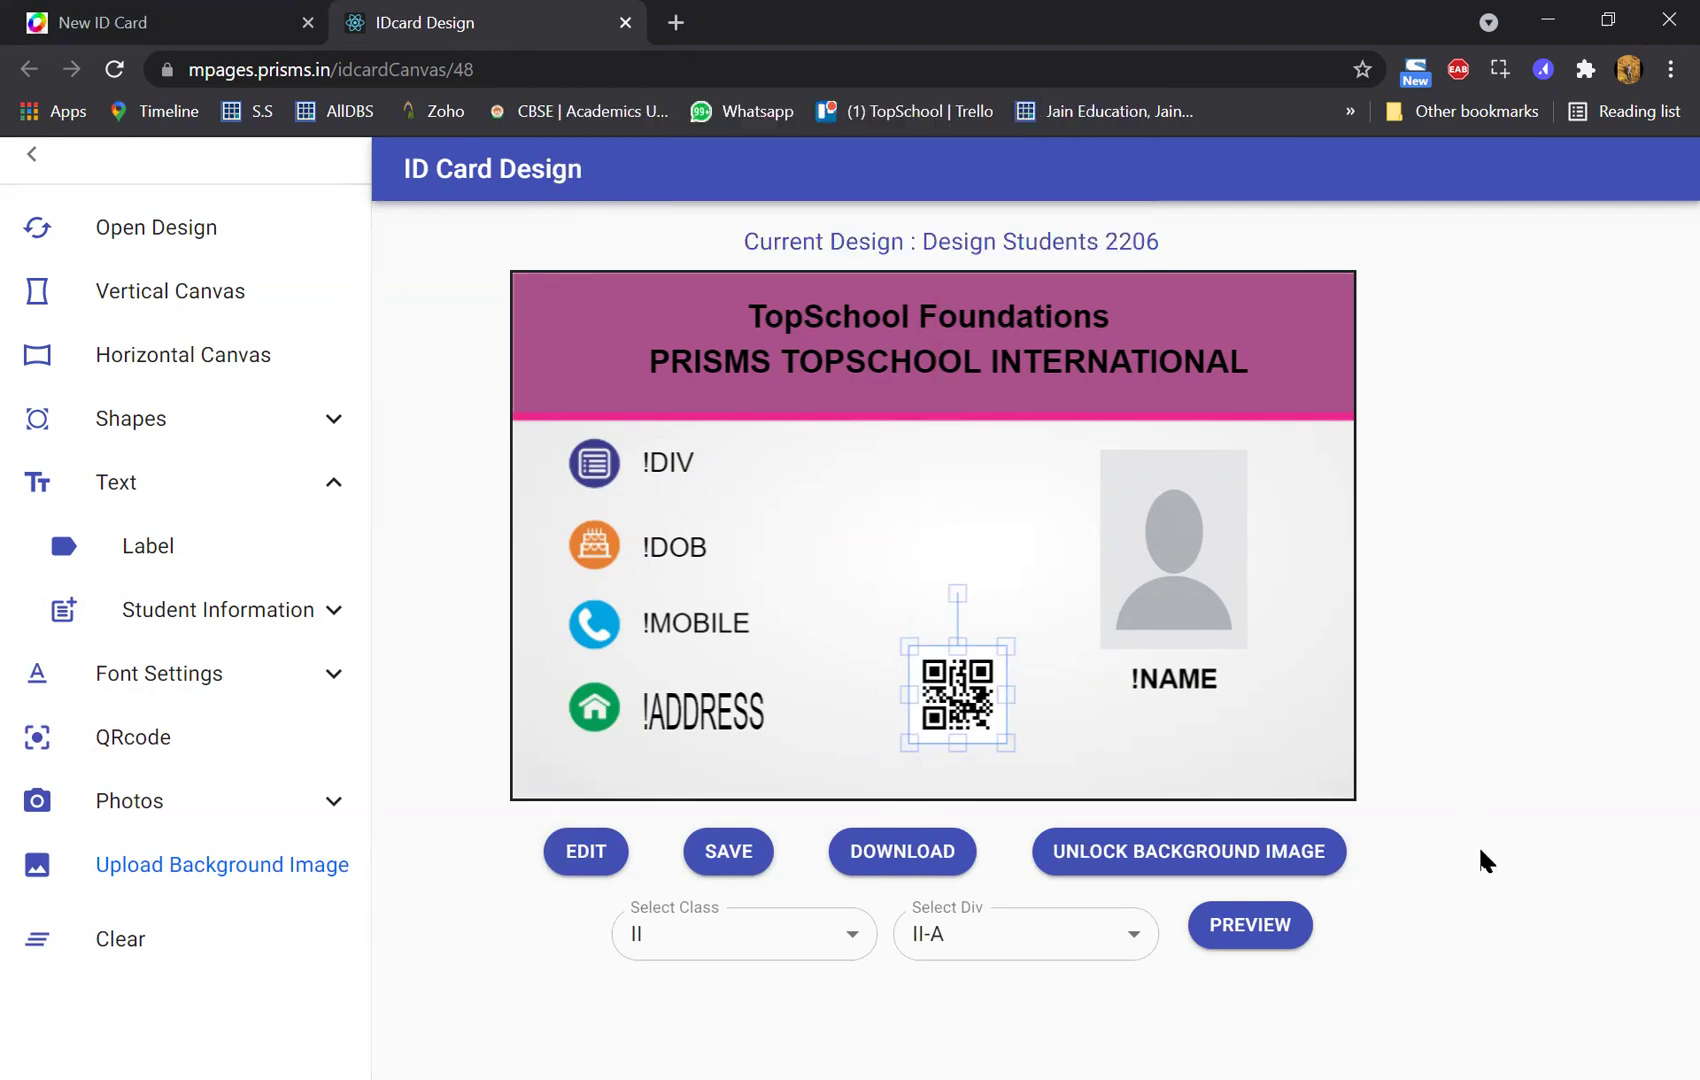
click(729, 858)
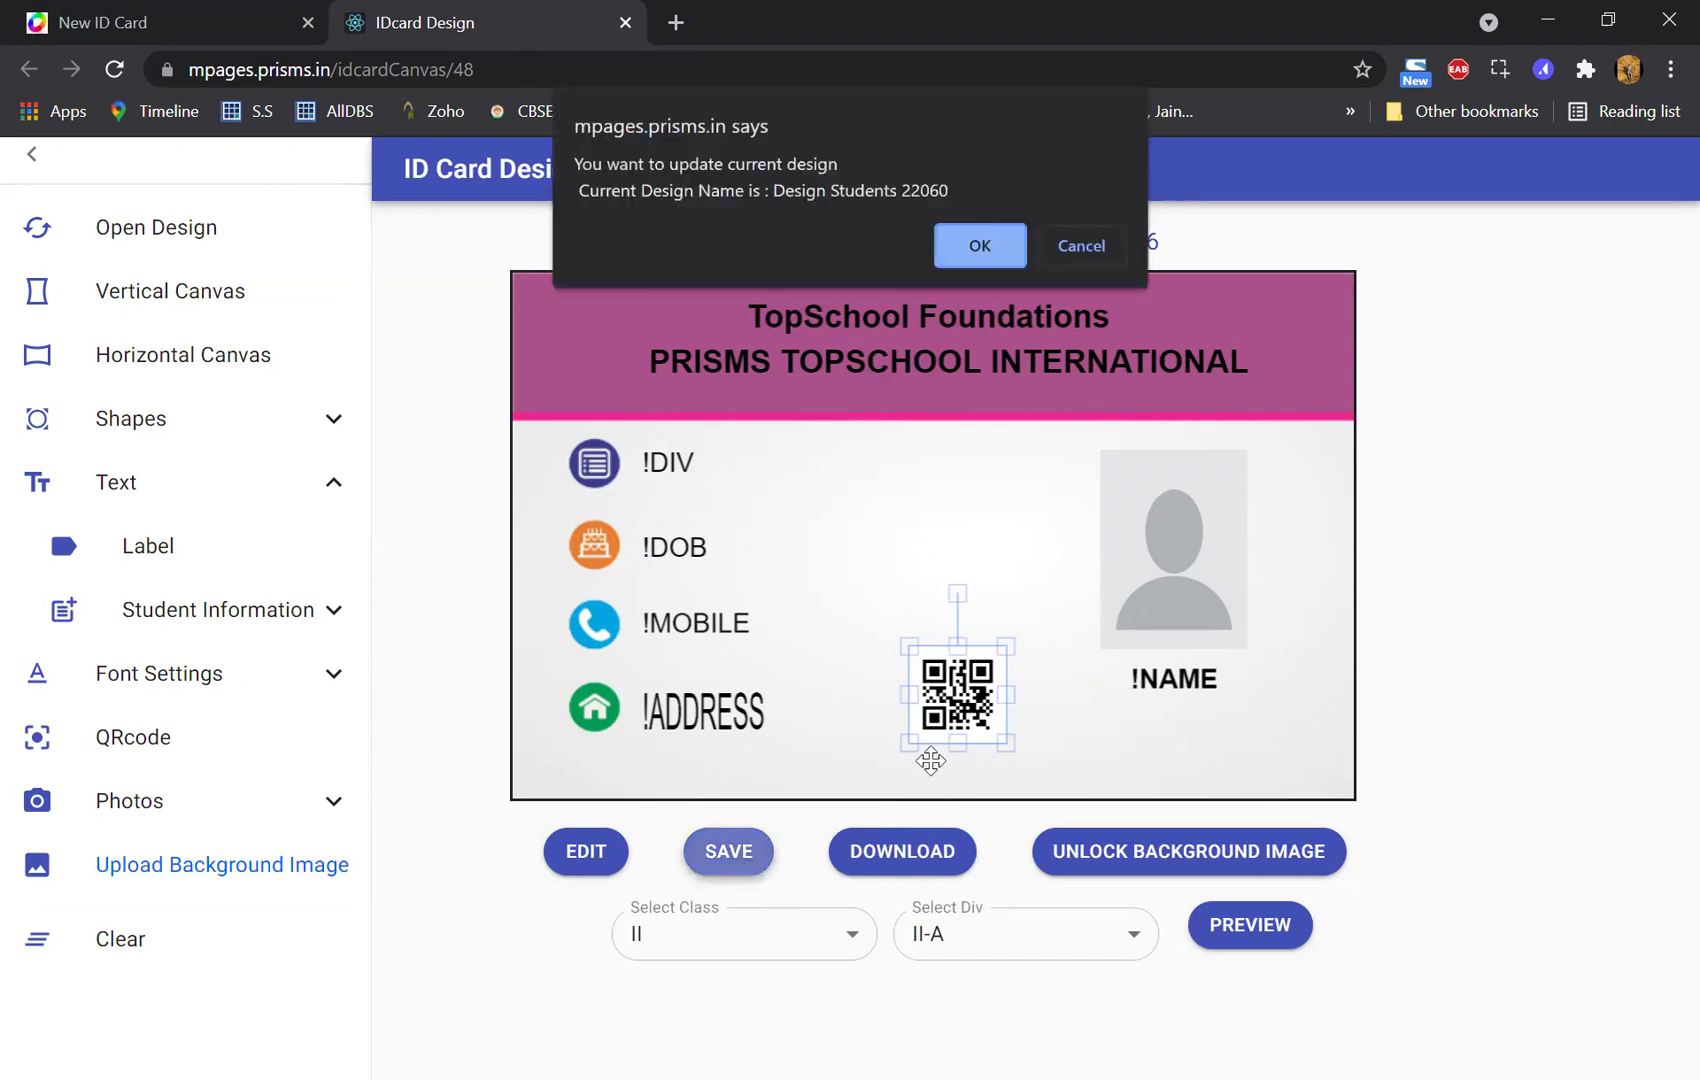
key(Return)
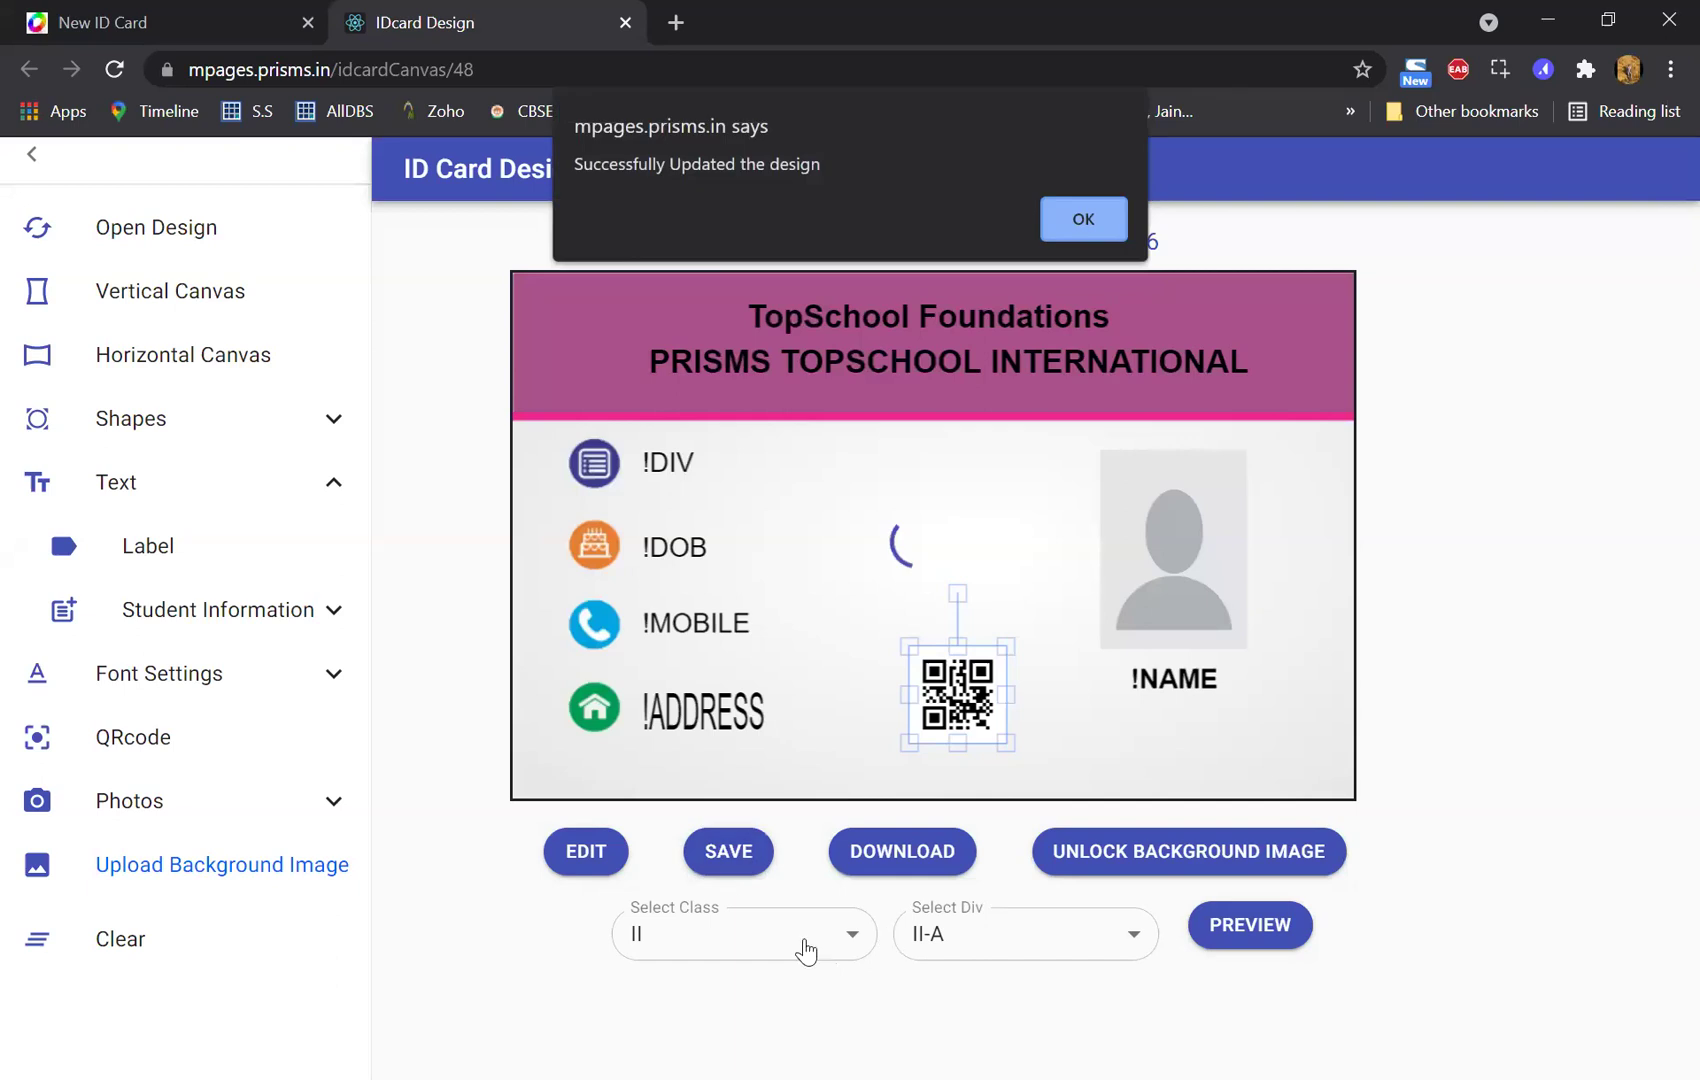
key(Return)
- Preview students' cards for class II, division II-A to check how the QR code fits beside the address
click(1245, 935)
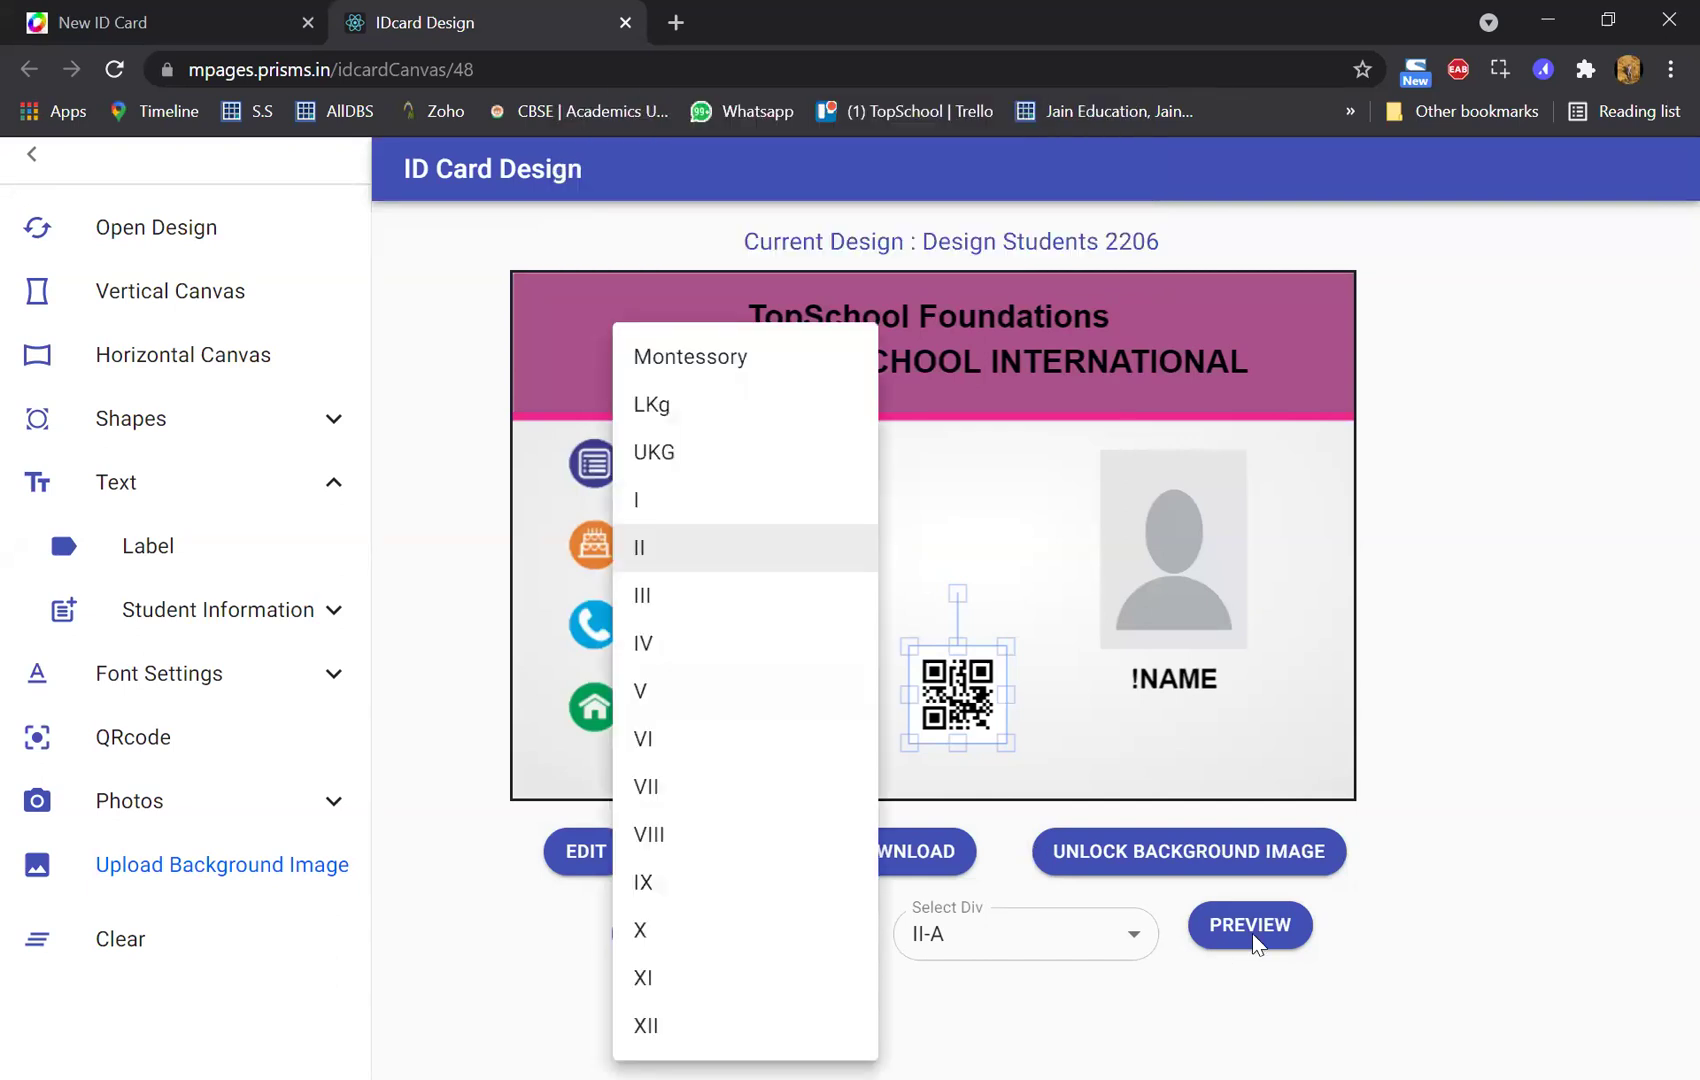
click(1252, 945)
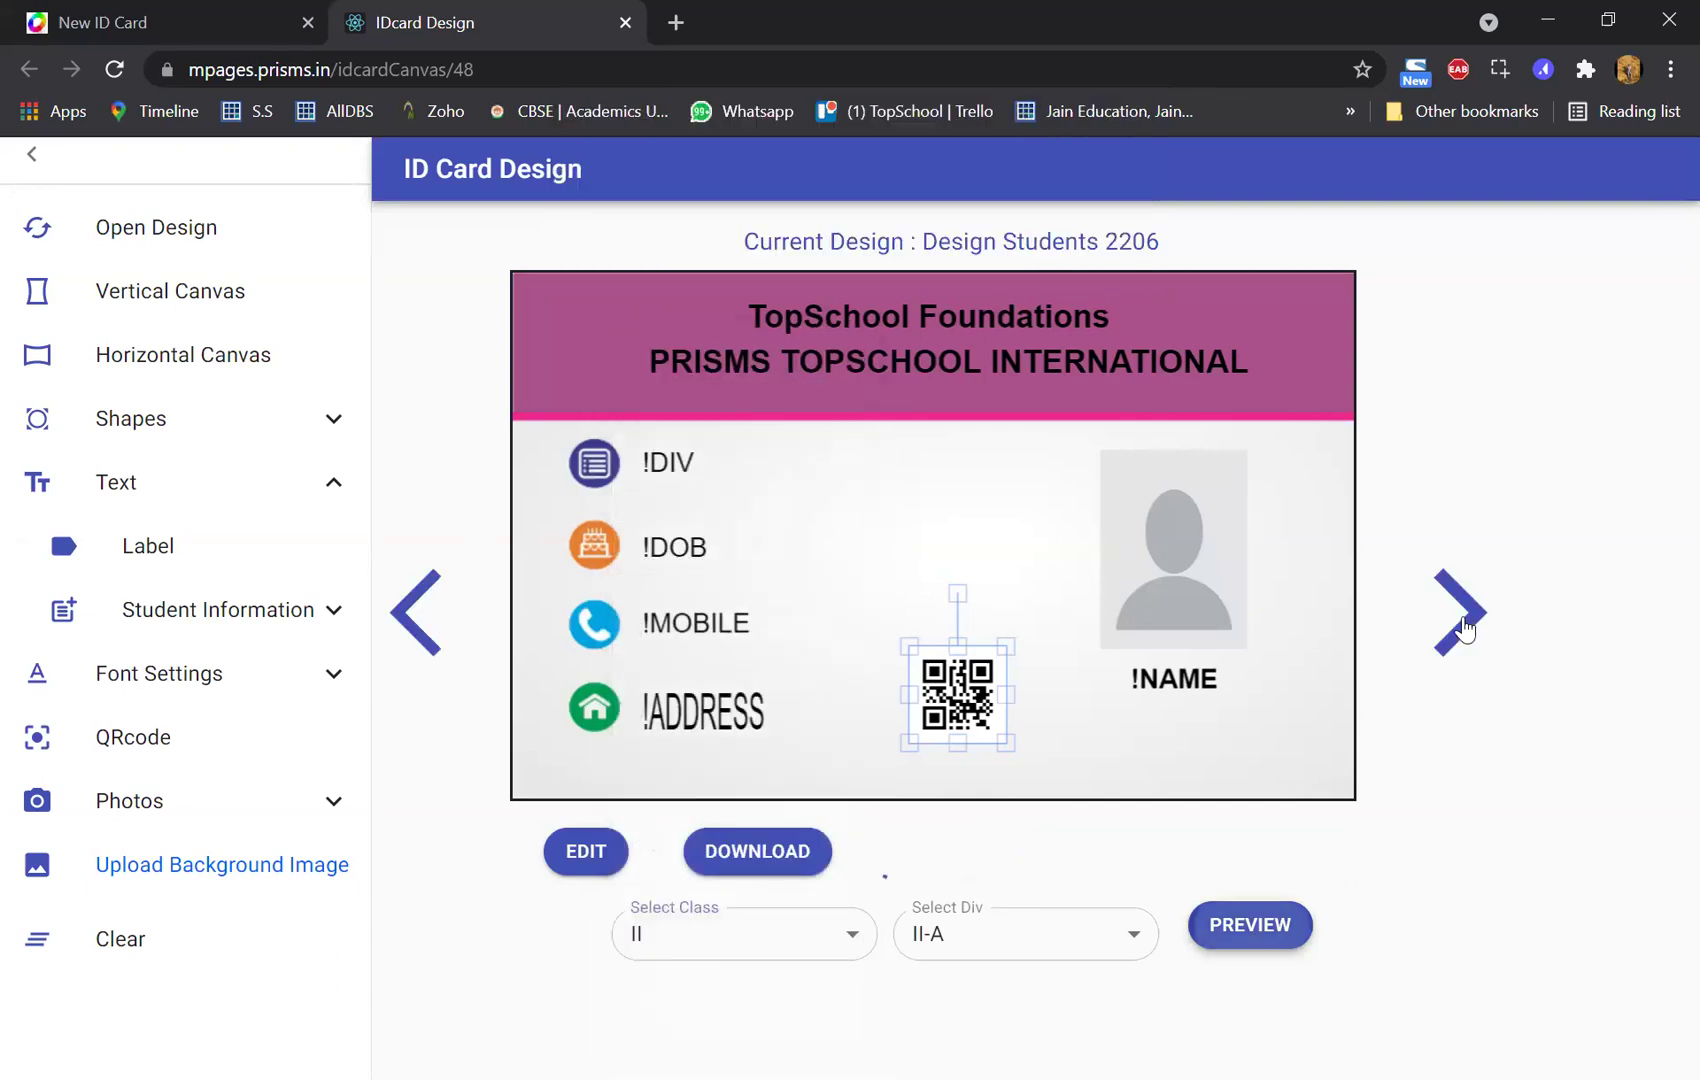
click(1463, 630)
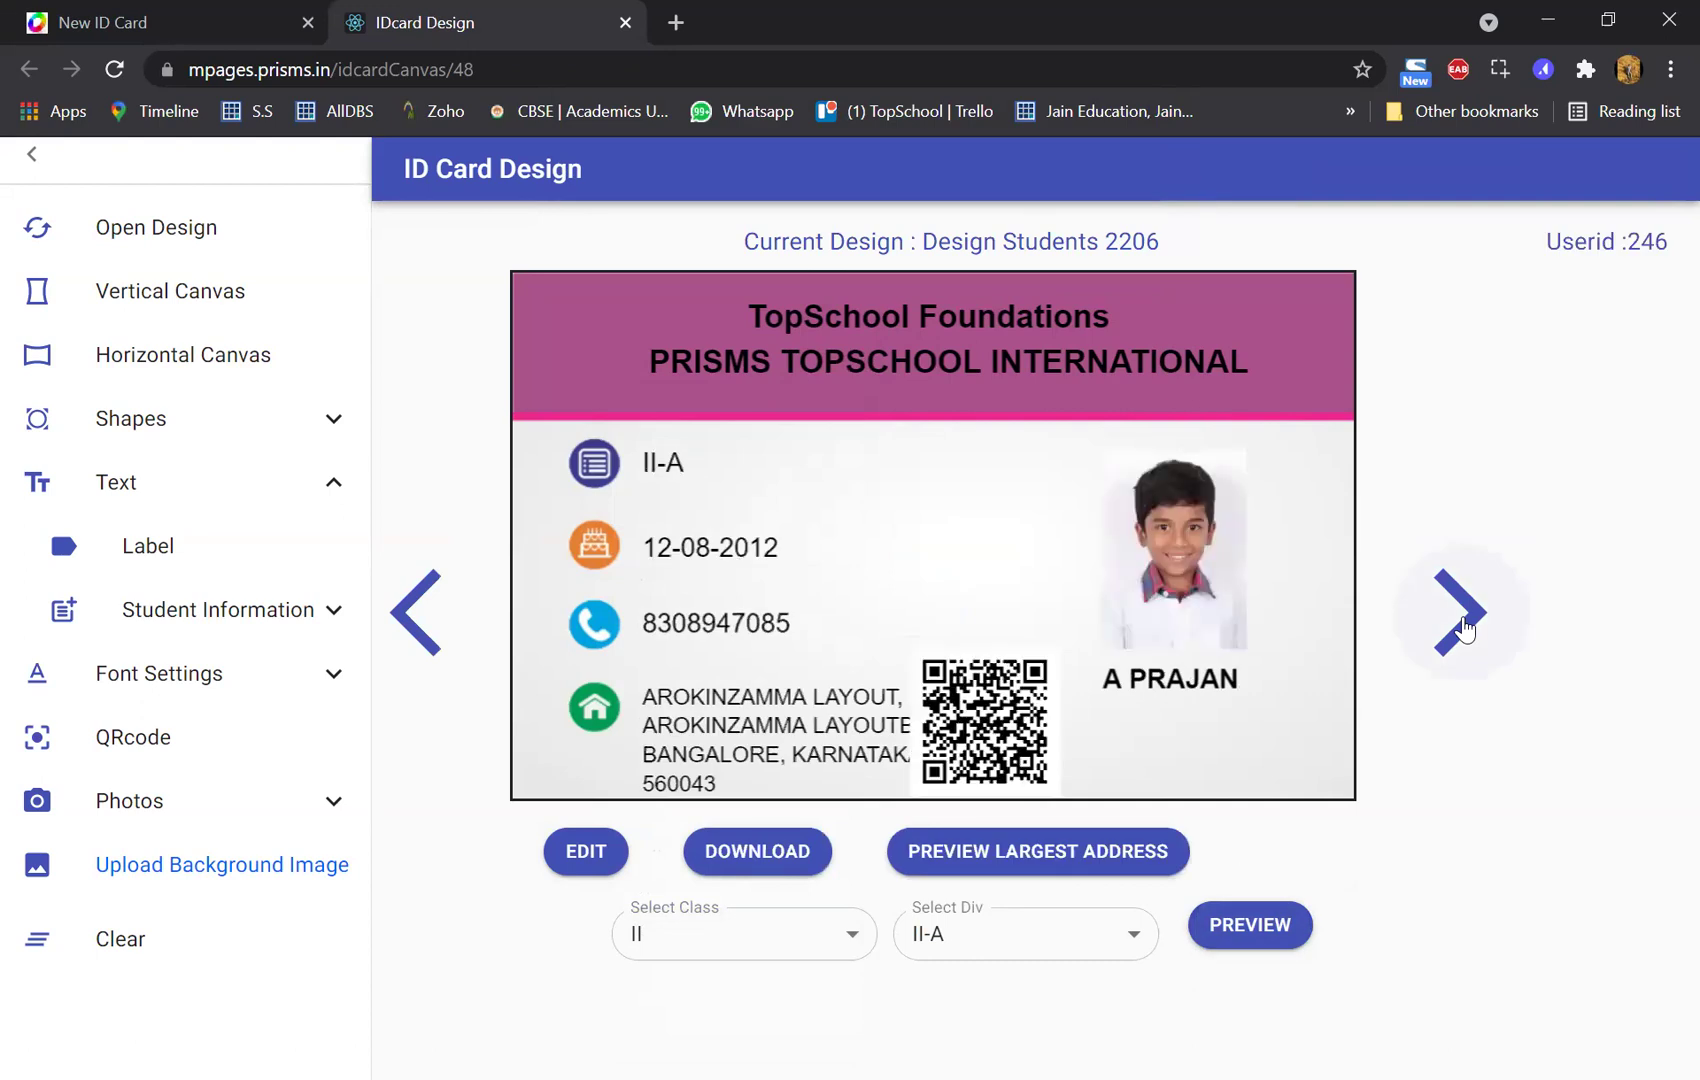
click(1463, 630)
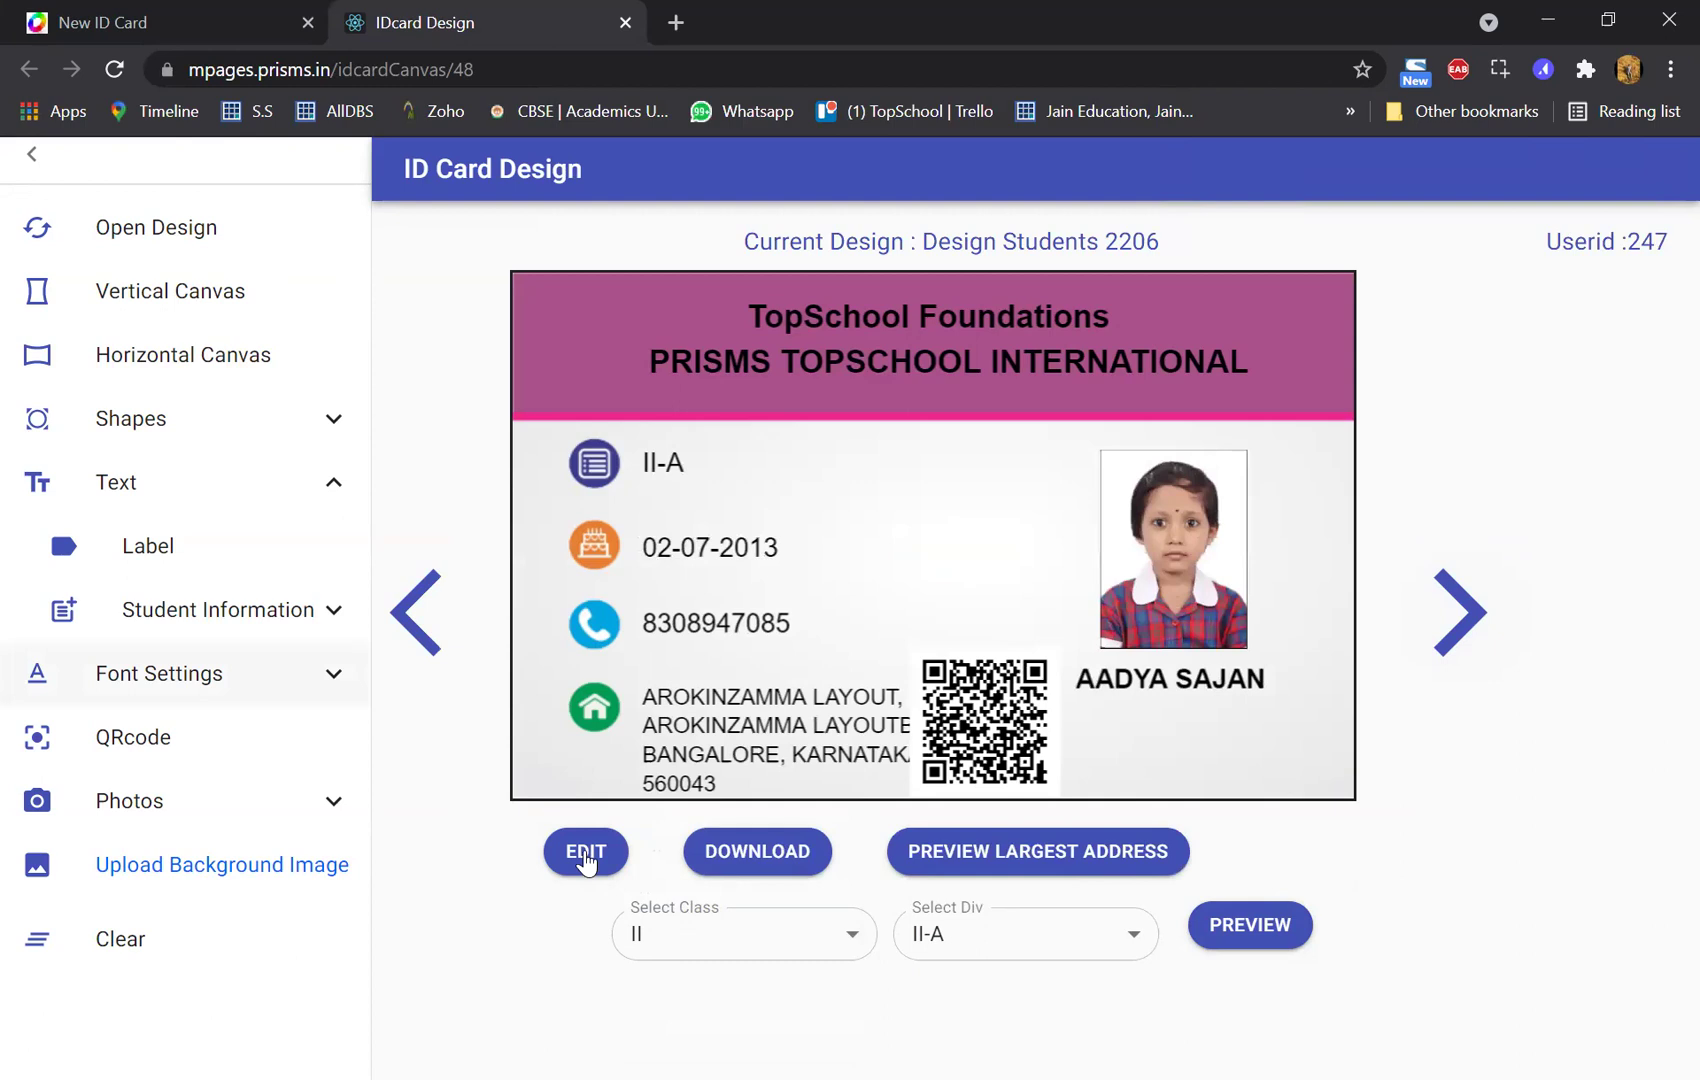
- Return to editing, move the QR code up beside the photo placeholder, and save the current design
drag(958, 705, 1050, 551)
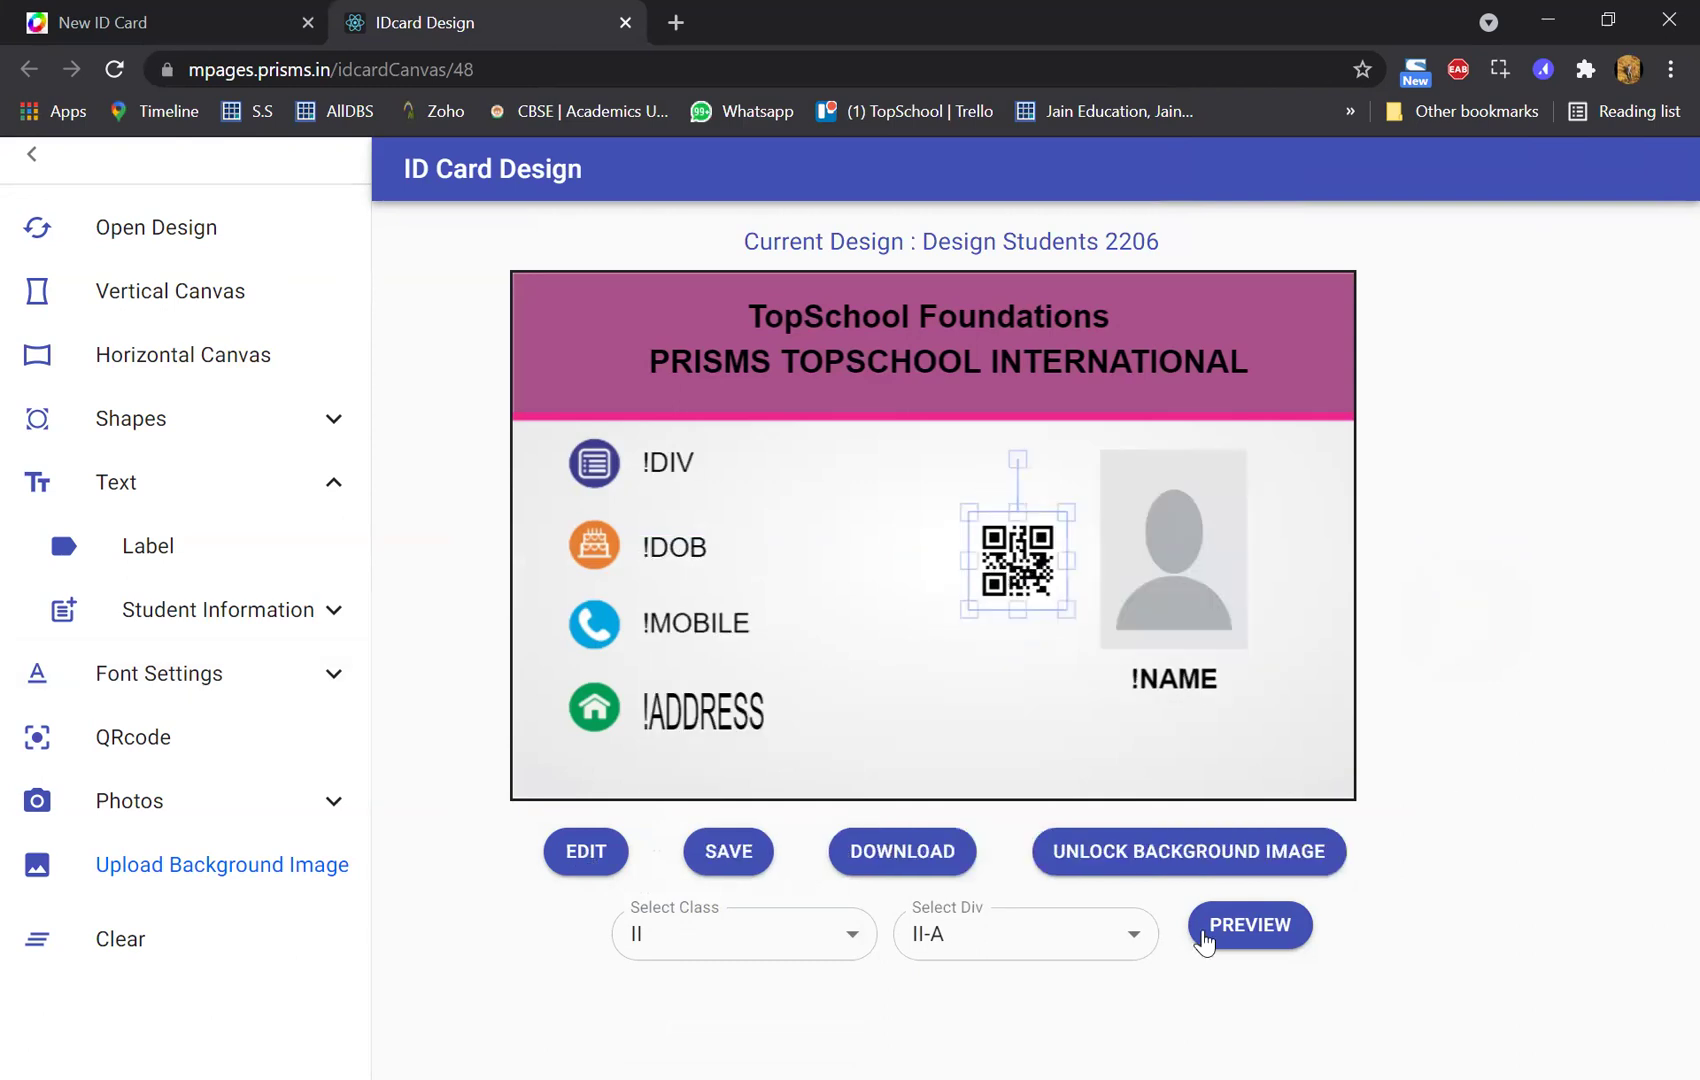
click(733, 858)
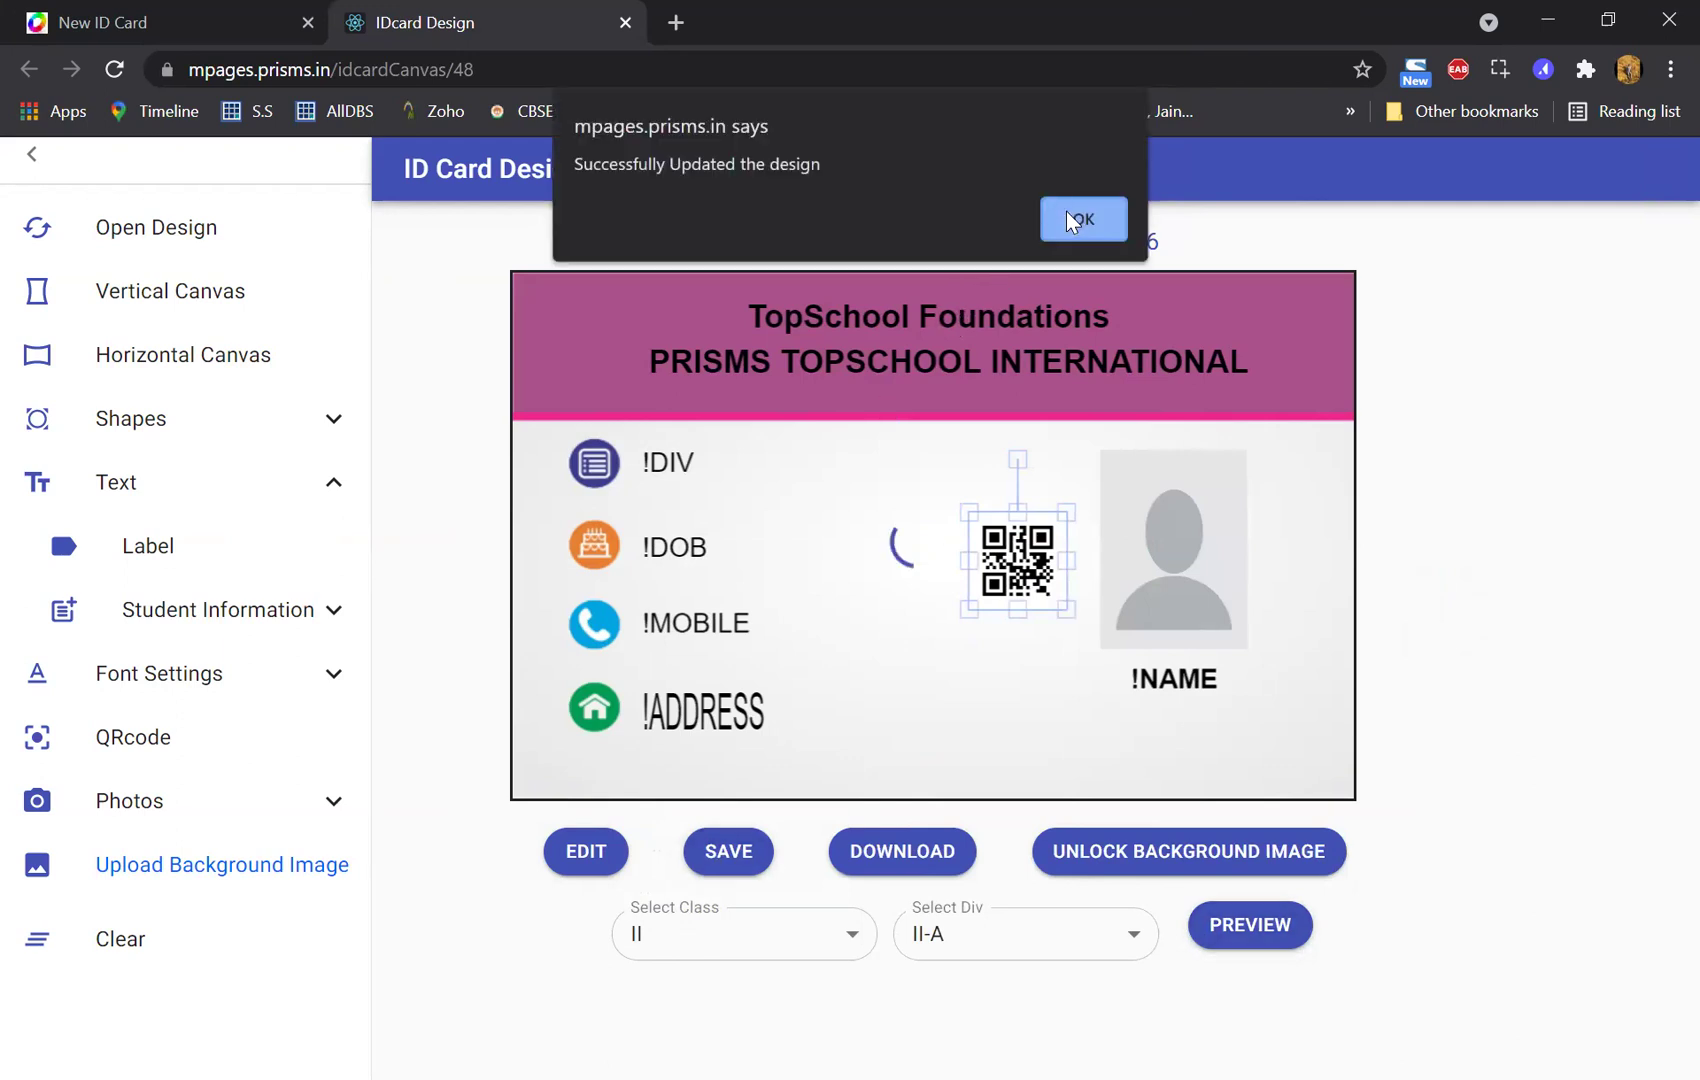
key(Return)
- Preview students' cards with the QR code beside the photo, and return to editing the design
click(1238, 930)
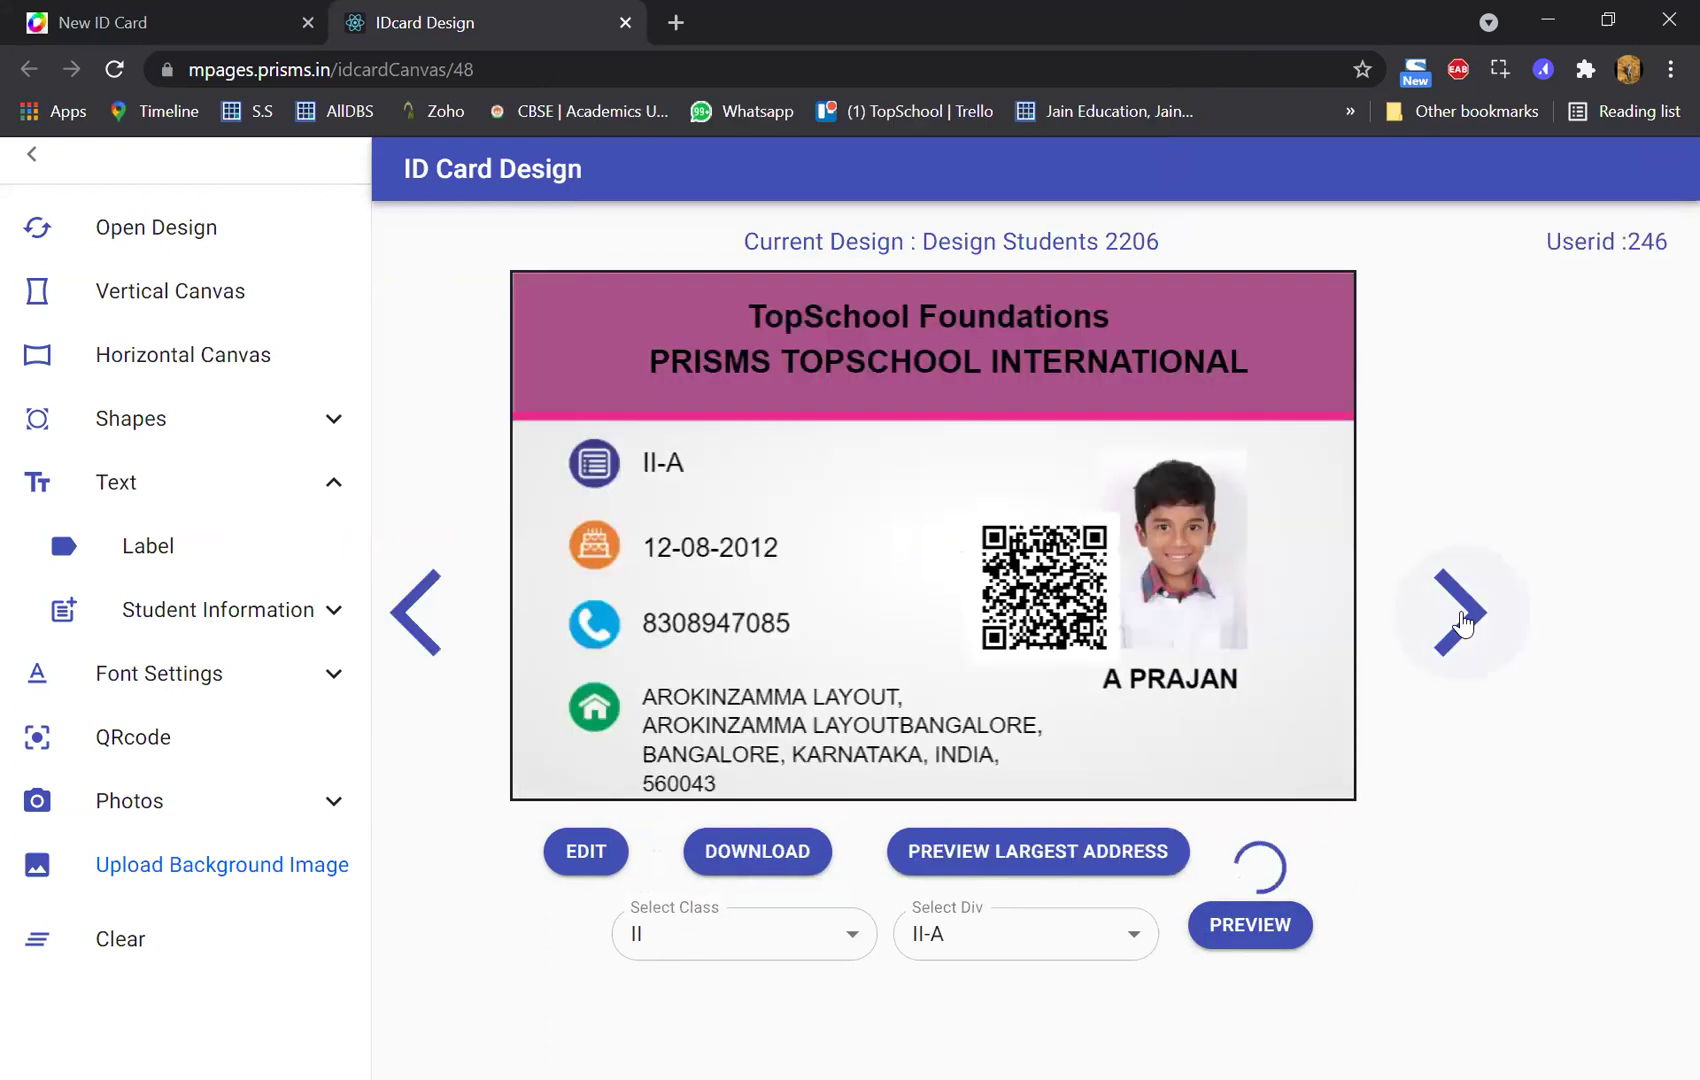
click(1462, 622)
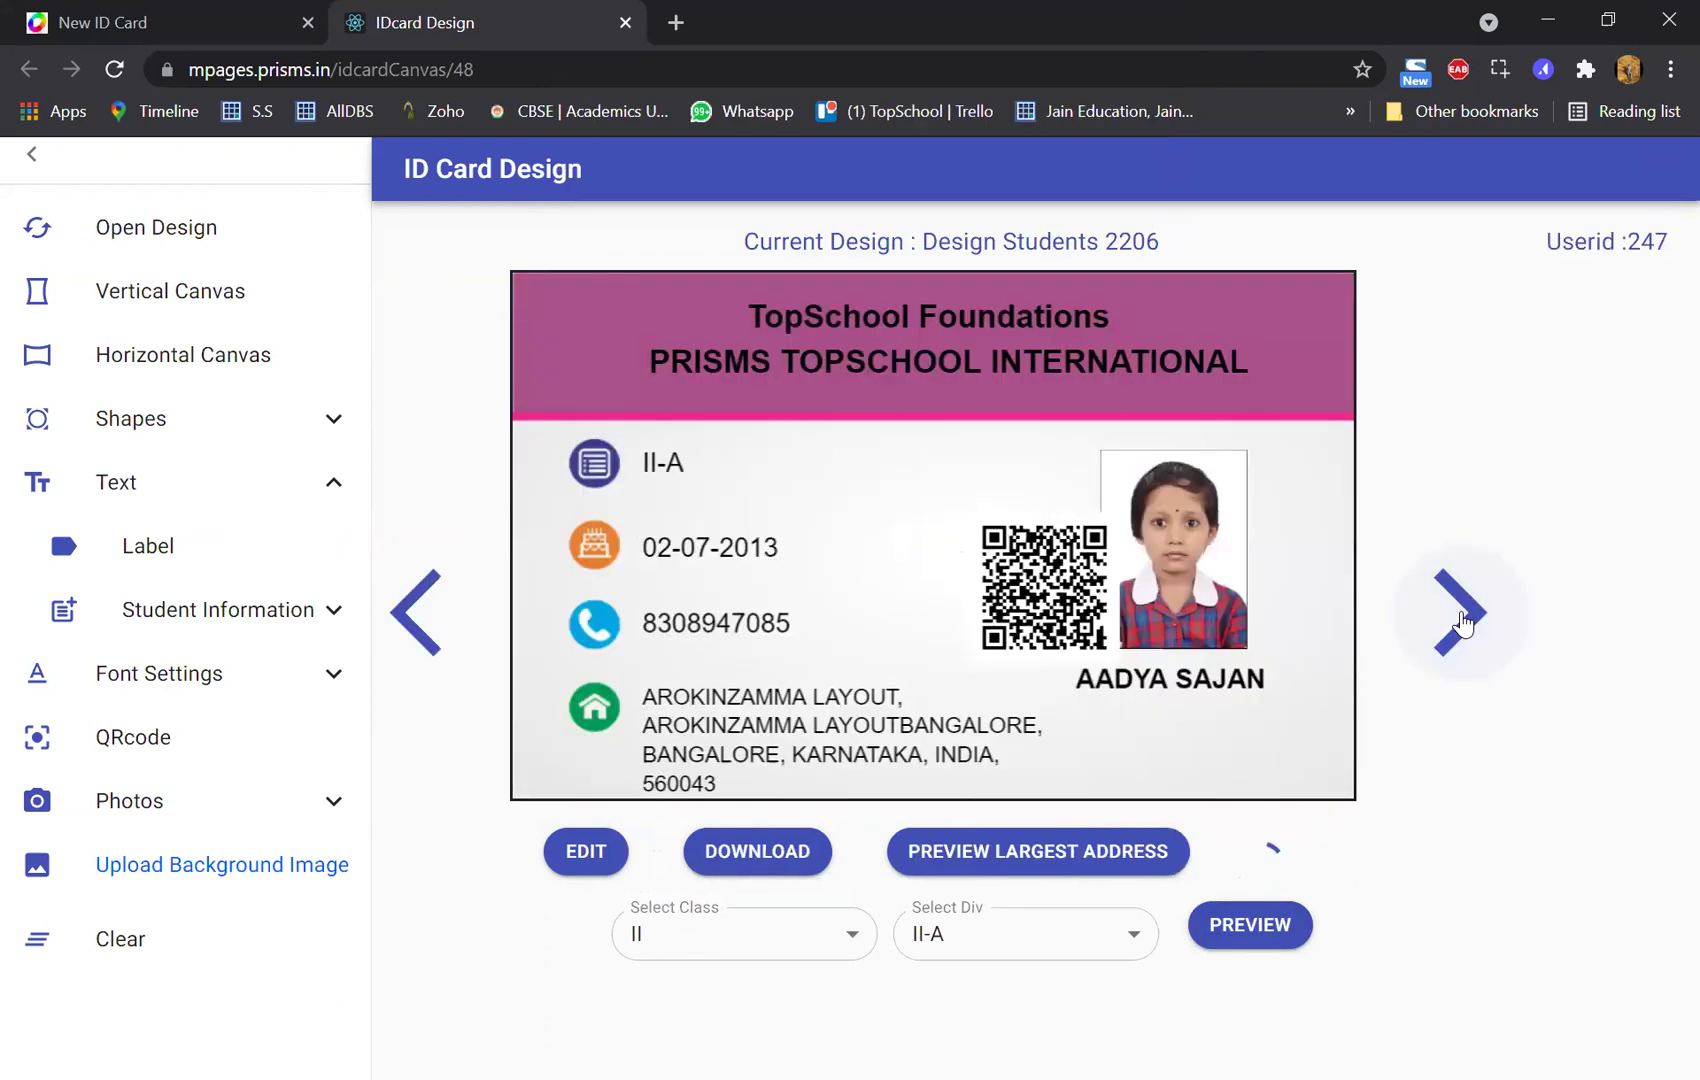
click(581, 858)
- Move the QR code away from the photo, midway between the DOB field and the photo, and save the current design
click(1015, 572)
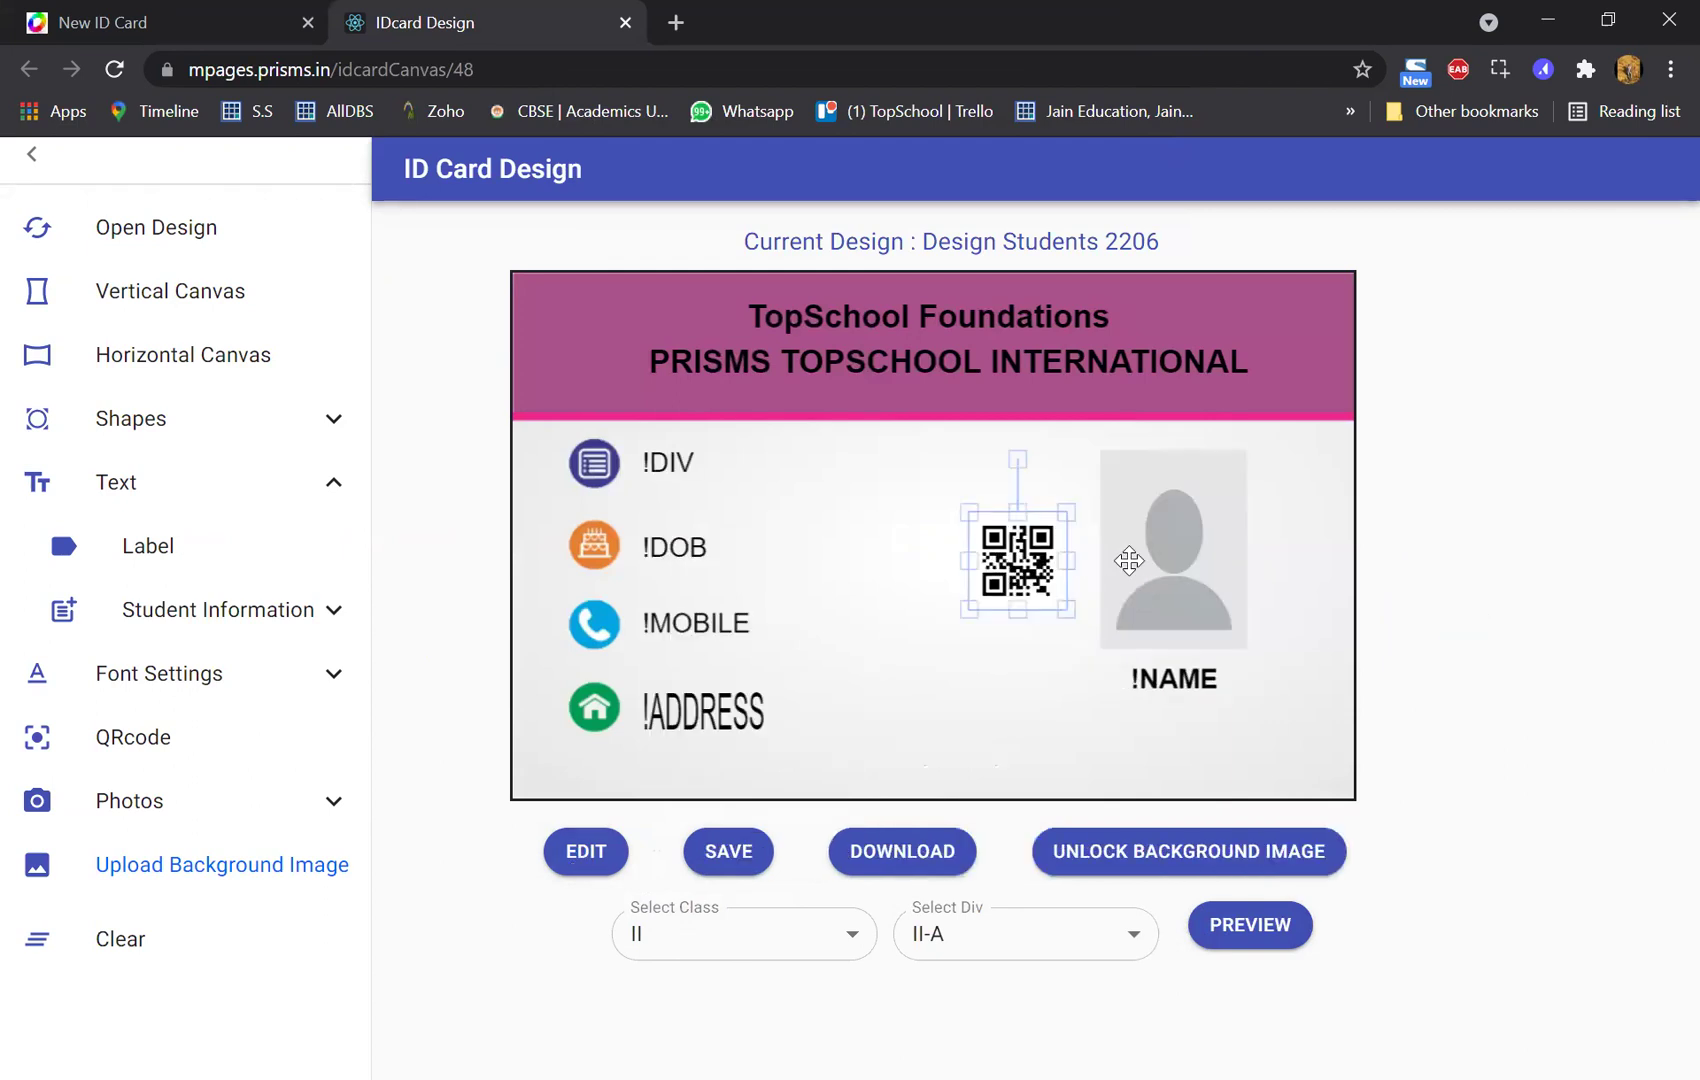
drag(939, 563, 928, 548)
click(730, 855)
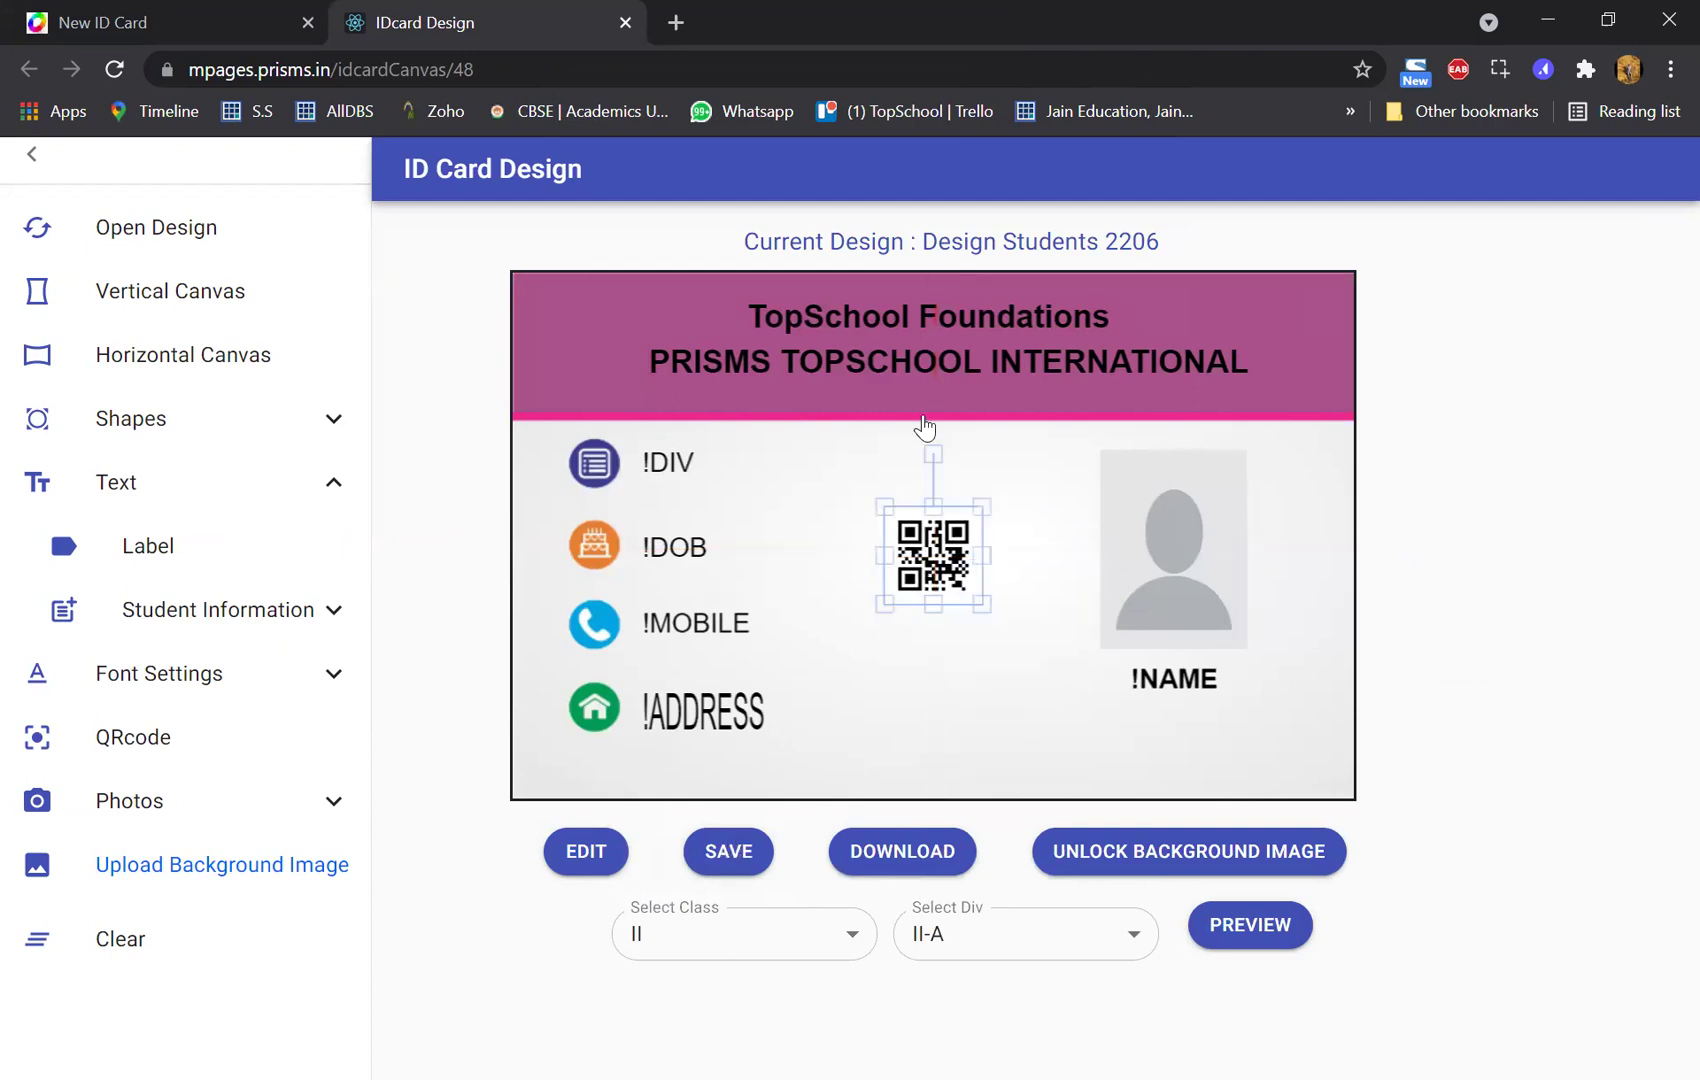
click(966, 255)
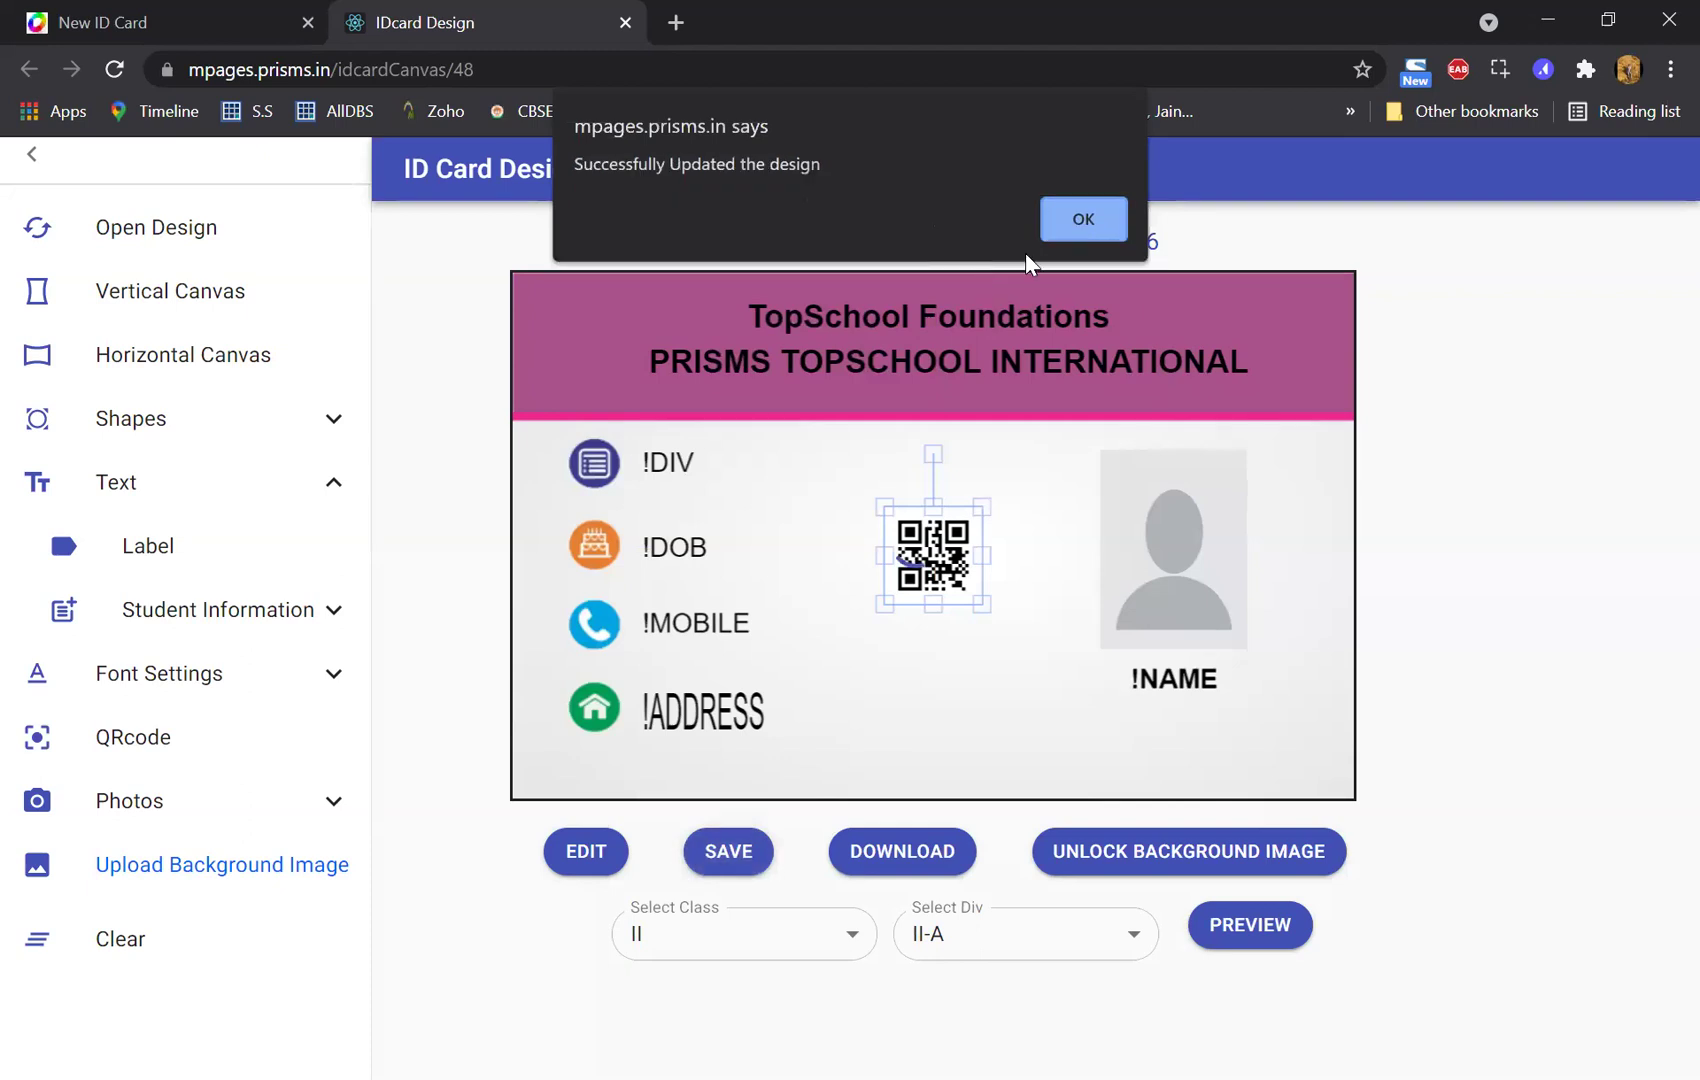
key(Return)
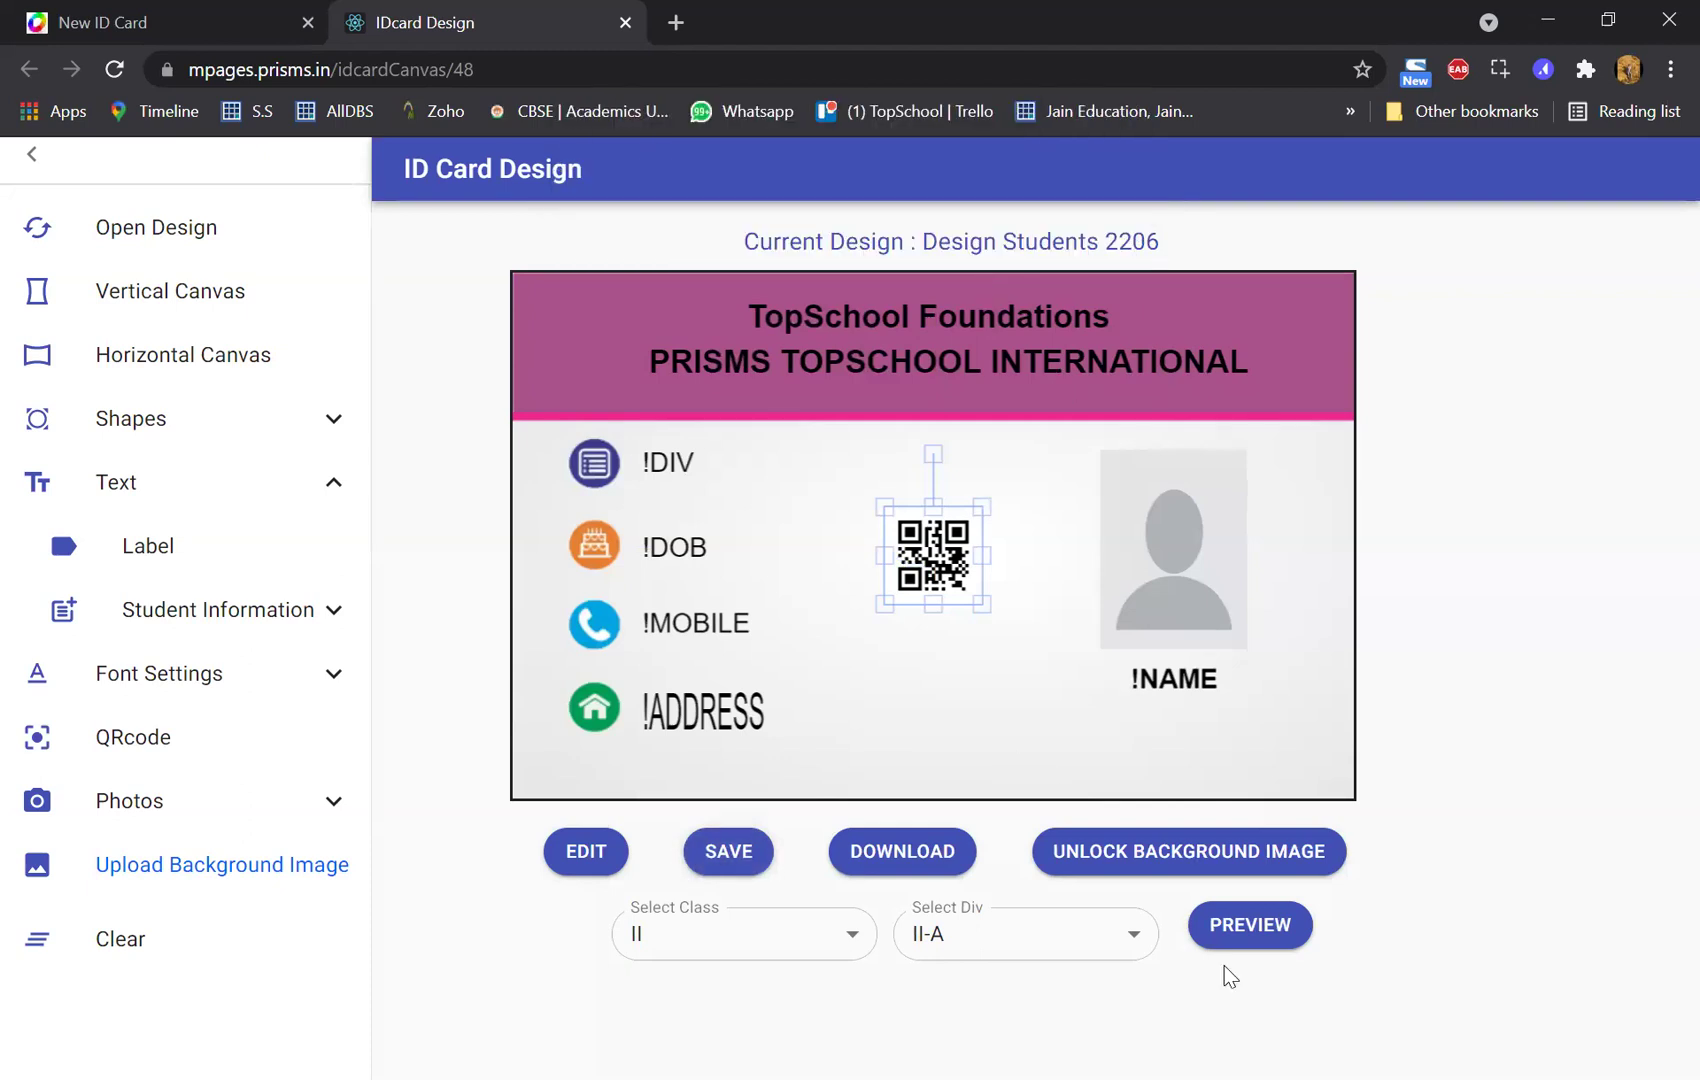
- Preview class II, division II-A students' cards to check the QR code's spacing from the photo and address
click(1245, 948)
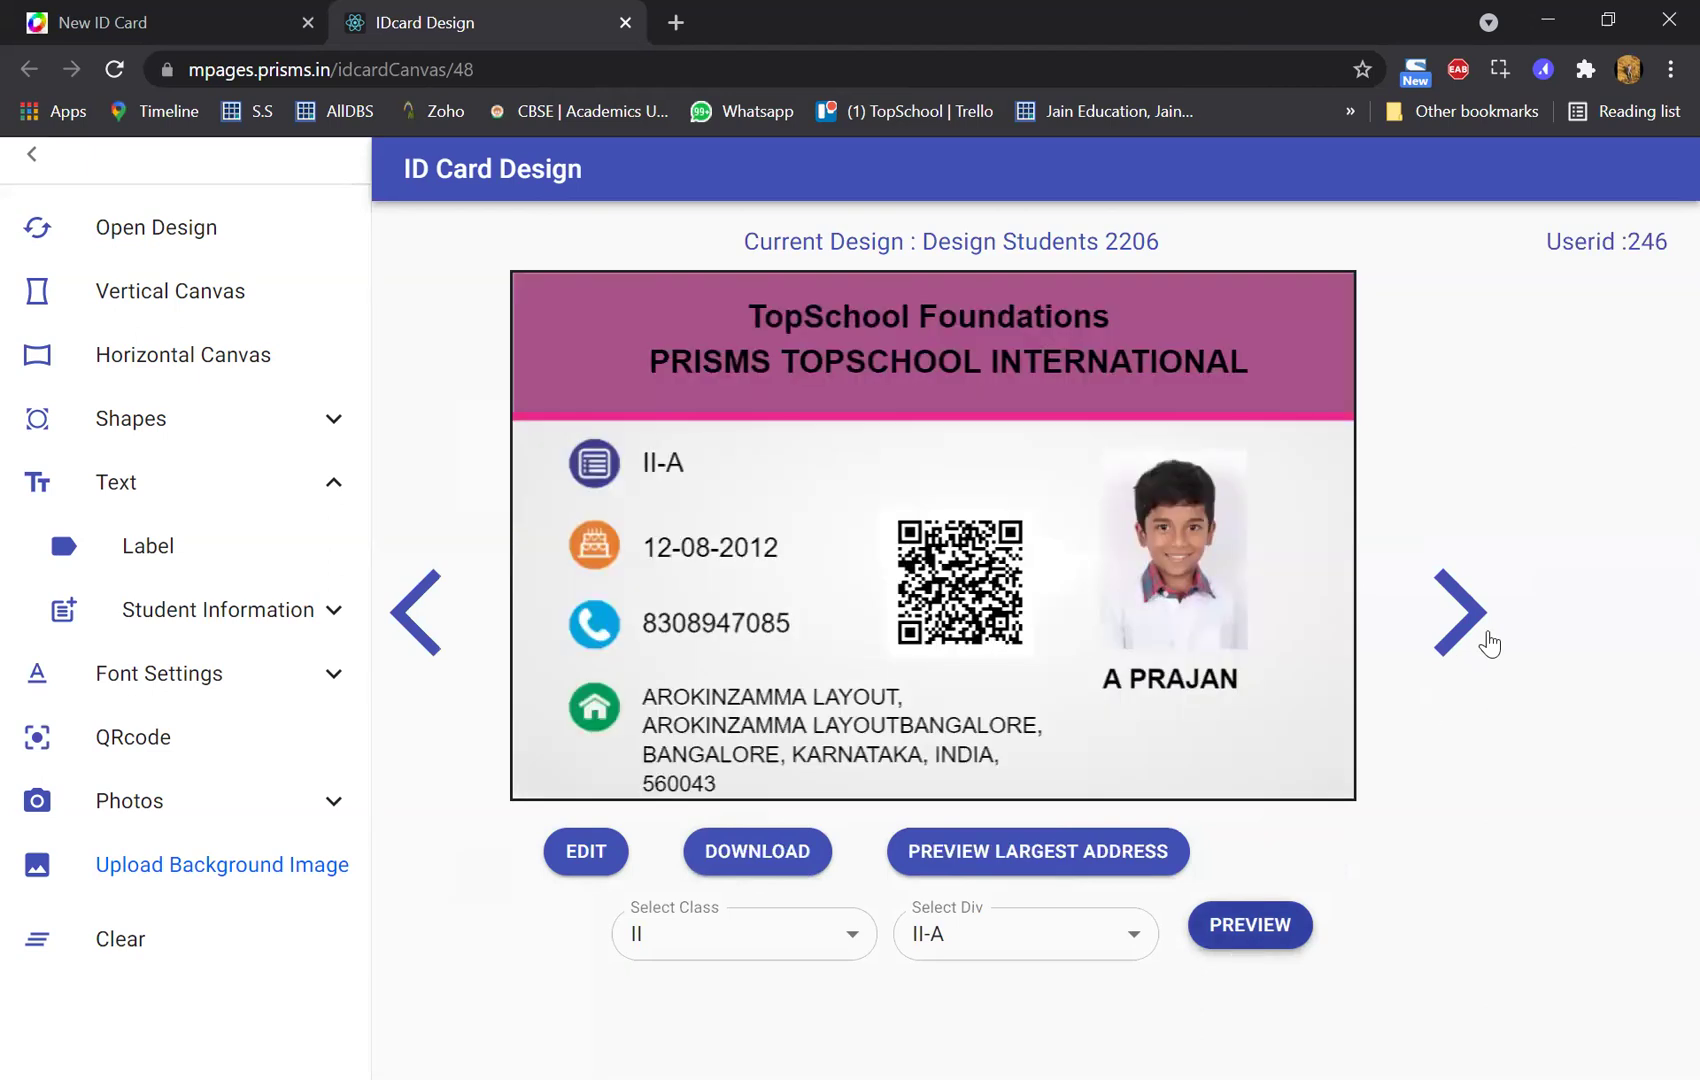
click(1480, 628)
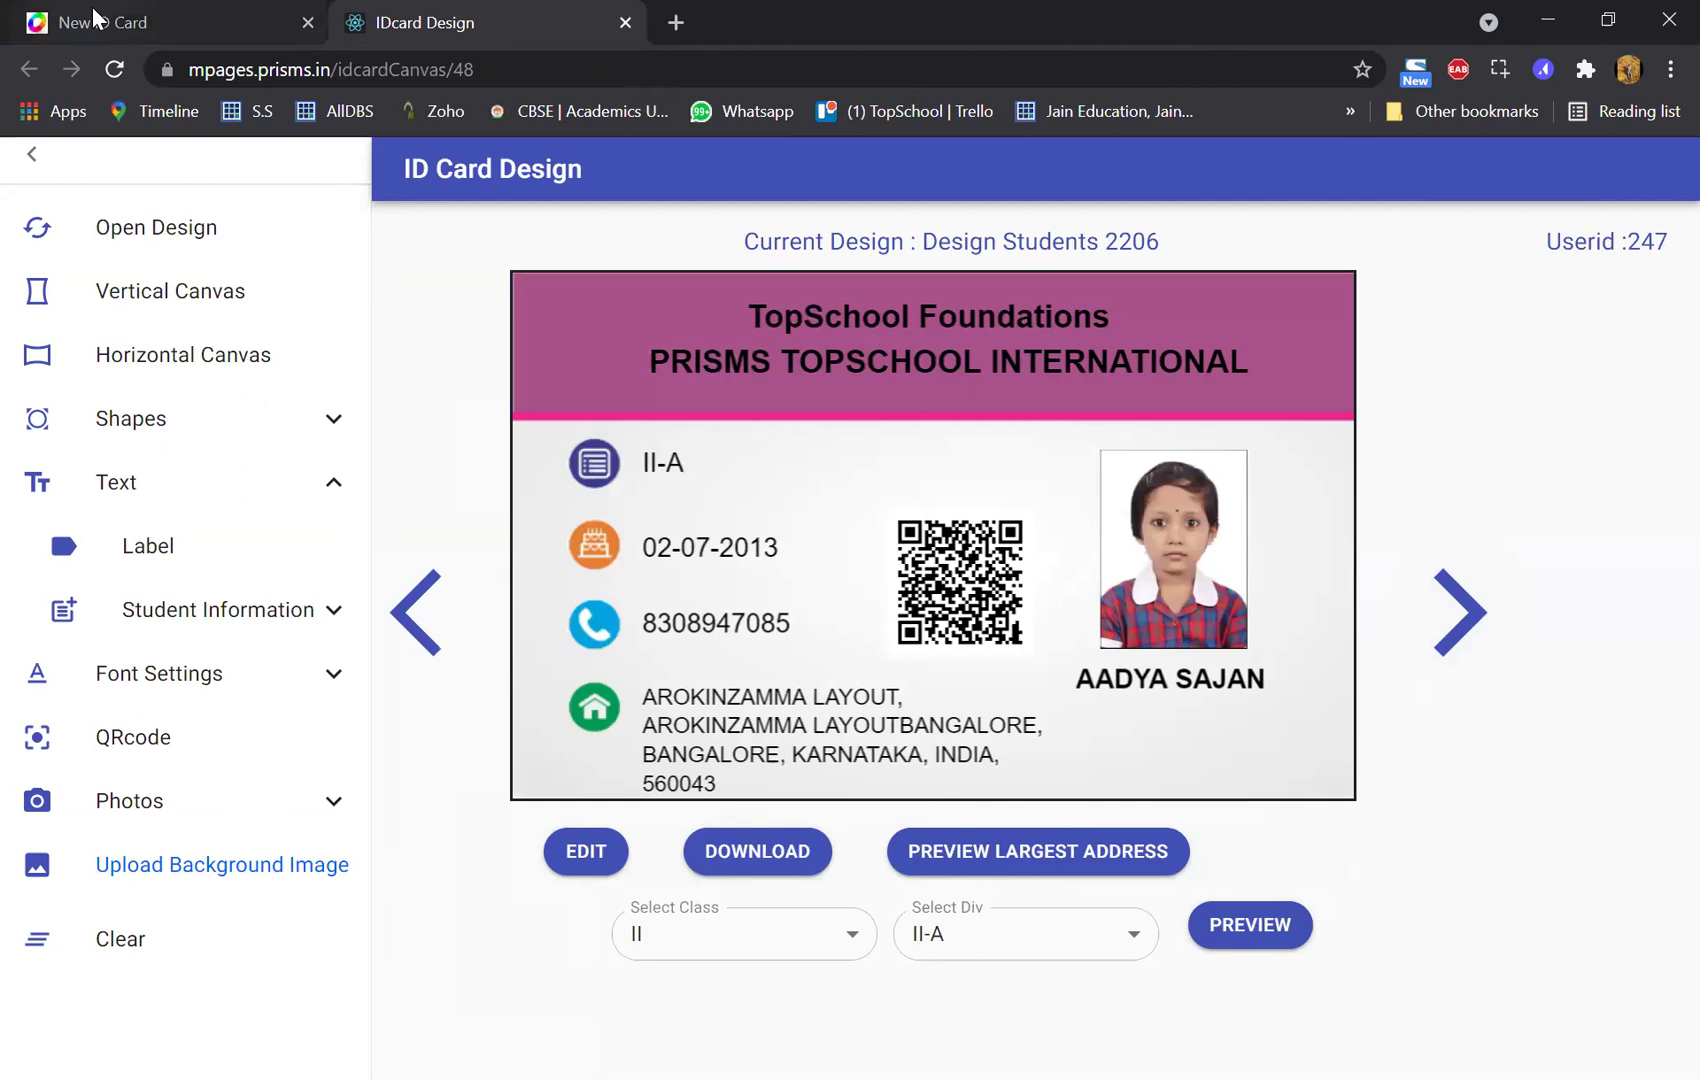
- Switch to the New ID Card page and select the "Design Students 2206" project for proof reading
click(92, 12)
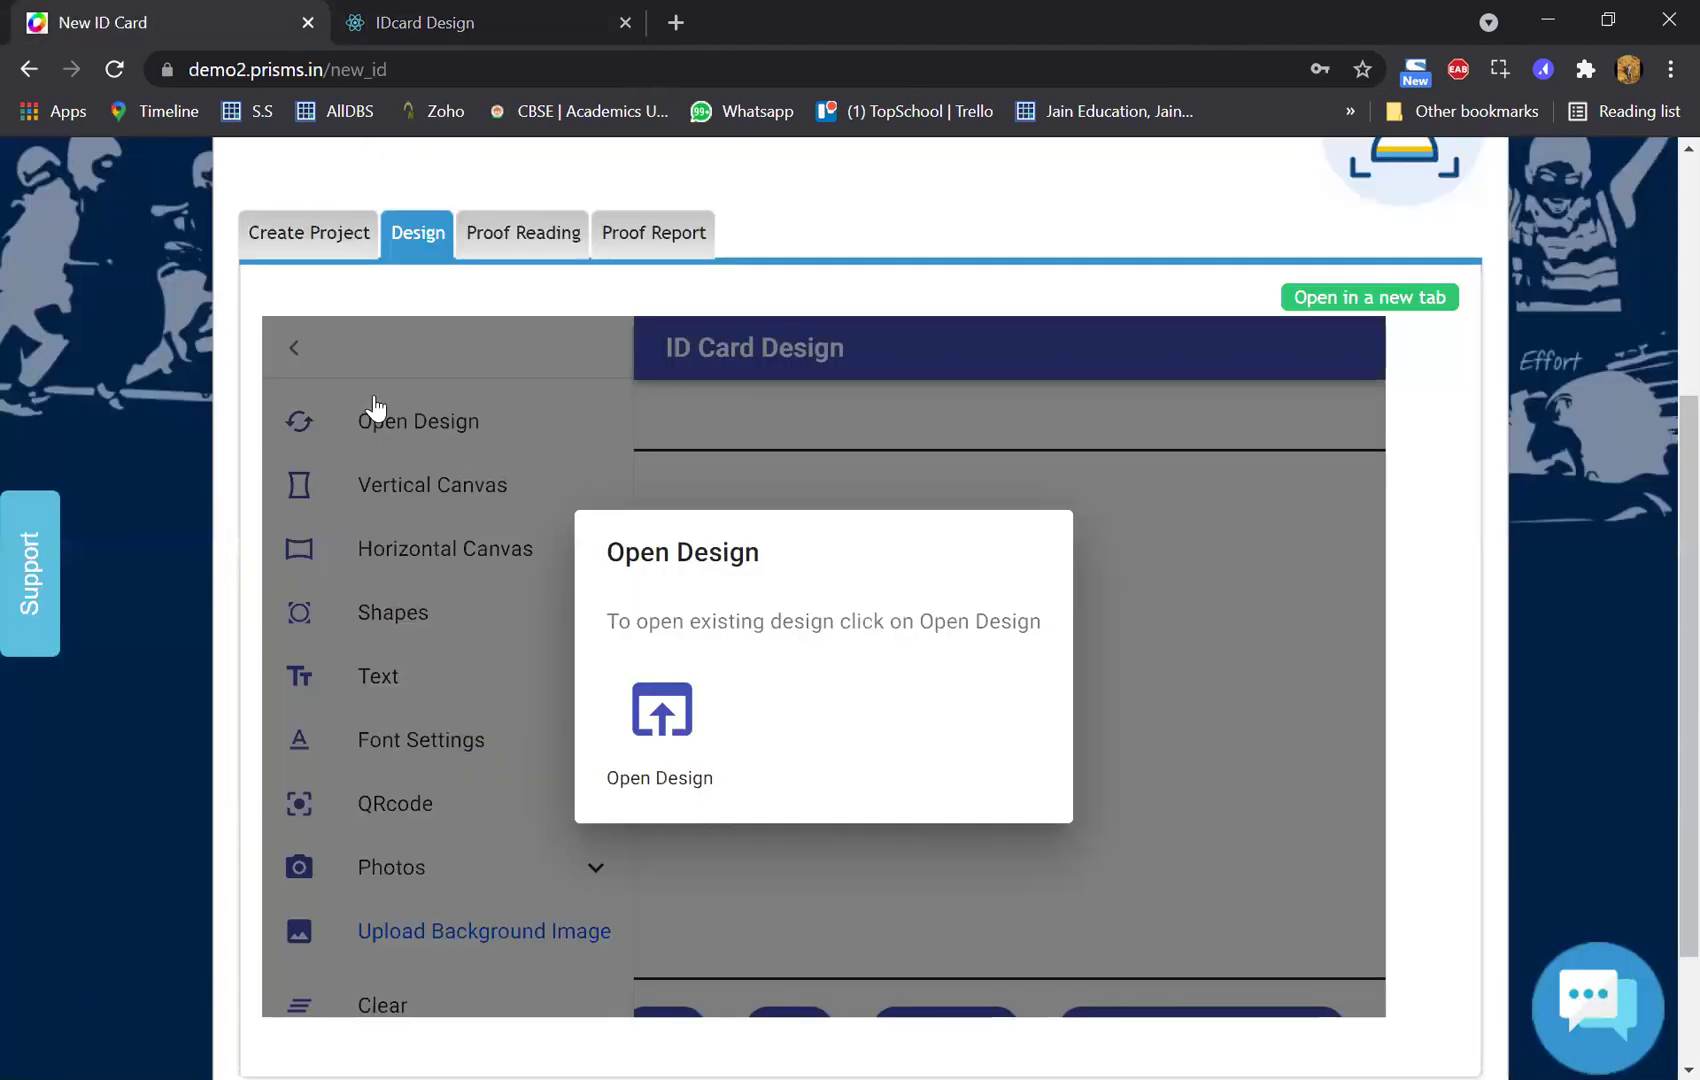
click(510, 242)
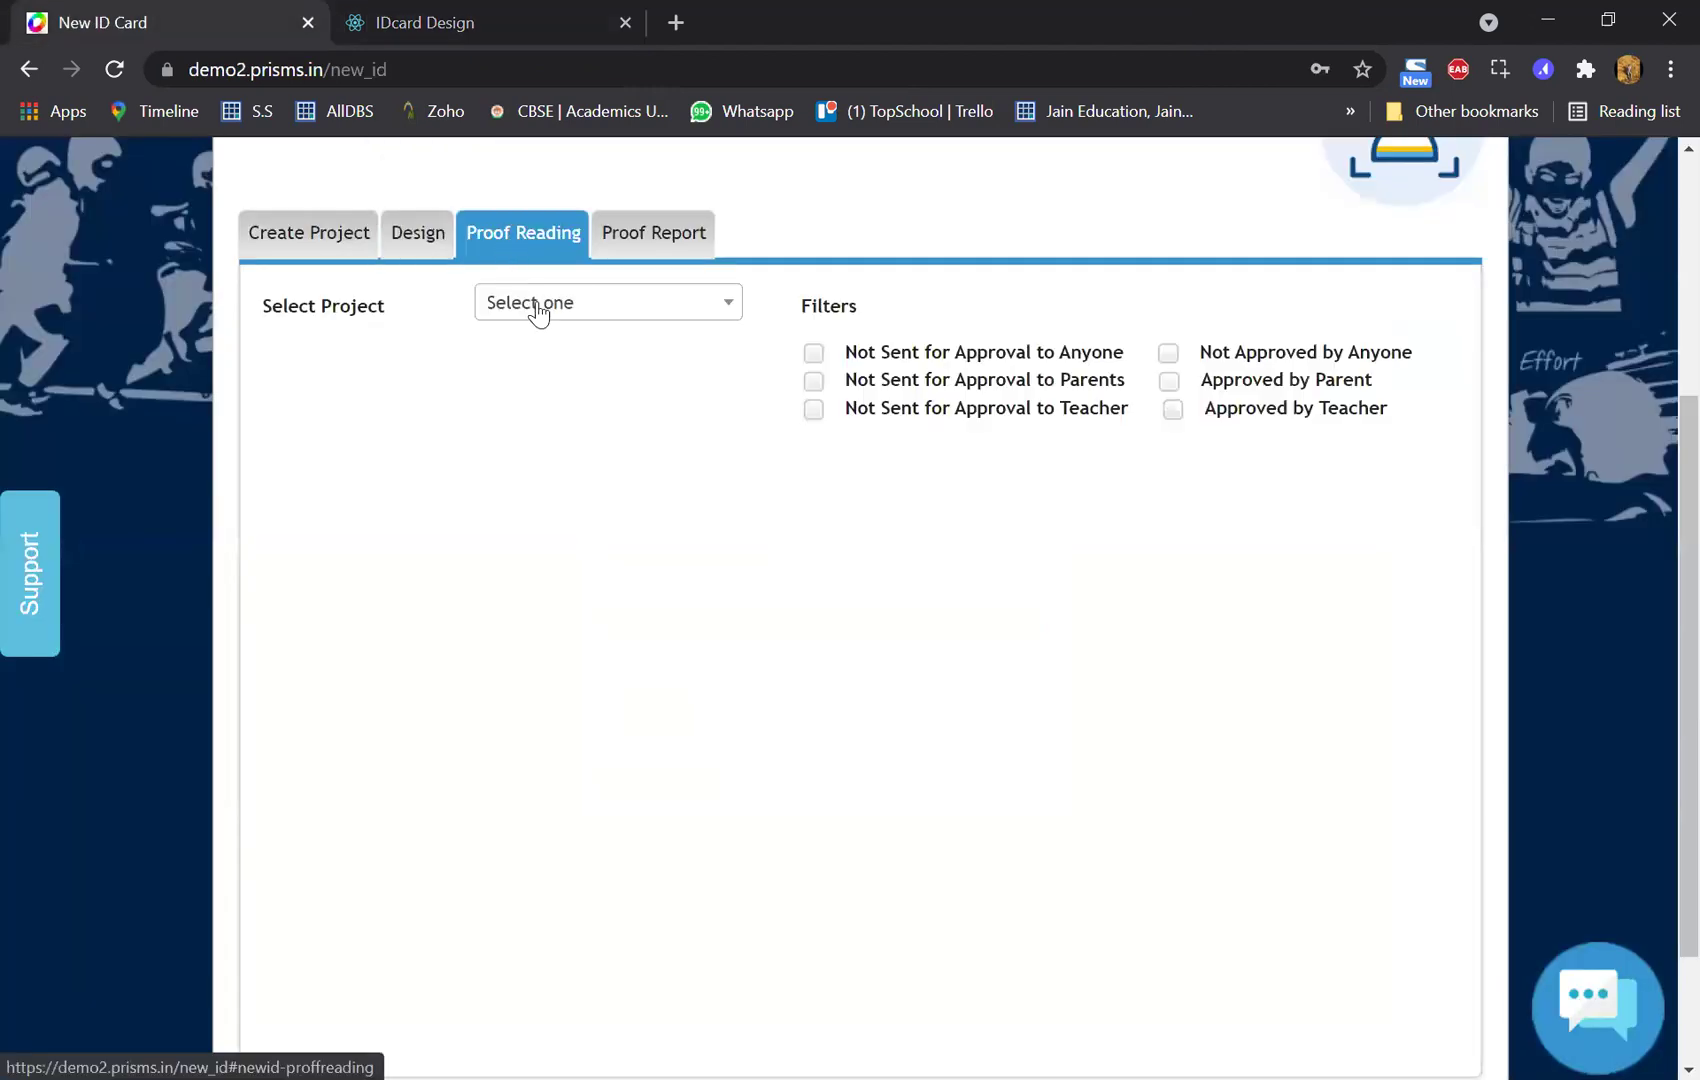
click(537, 312)
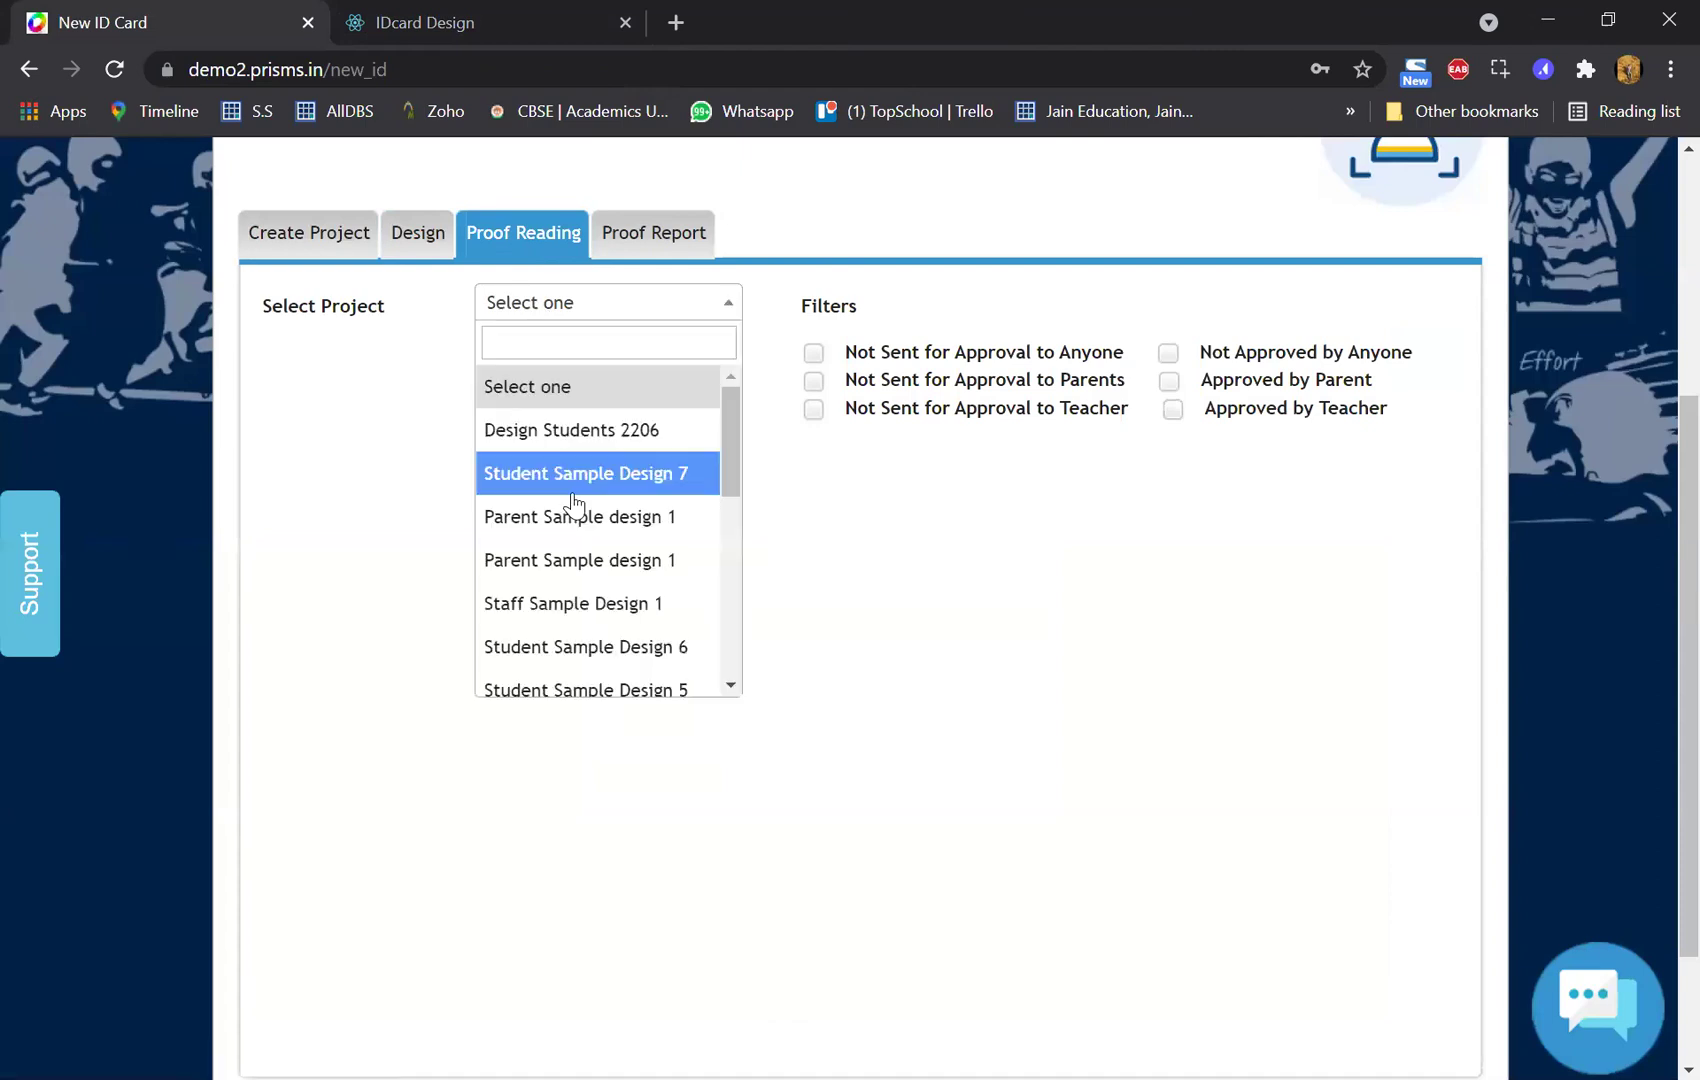
scroll(575, 570, down, 1)
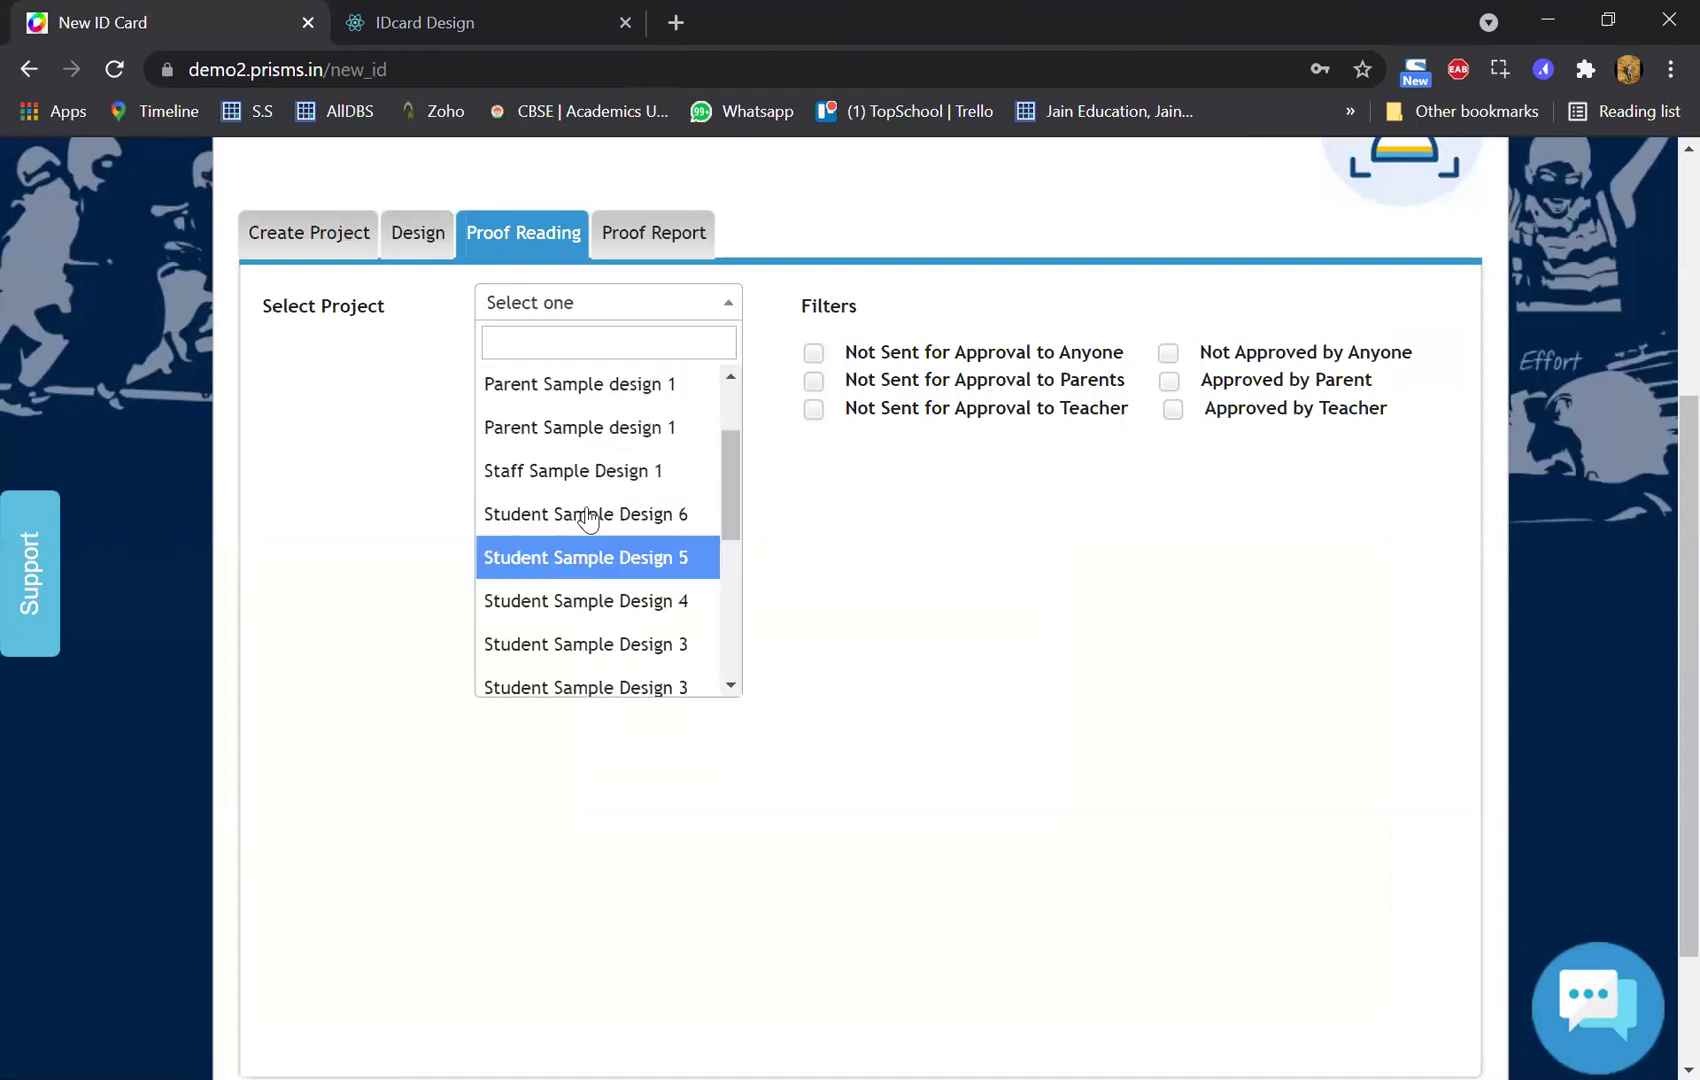
scroll(592, 452, up, 1)
click(586, 432)
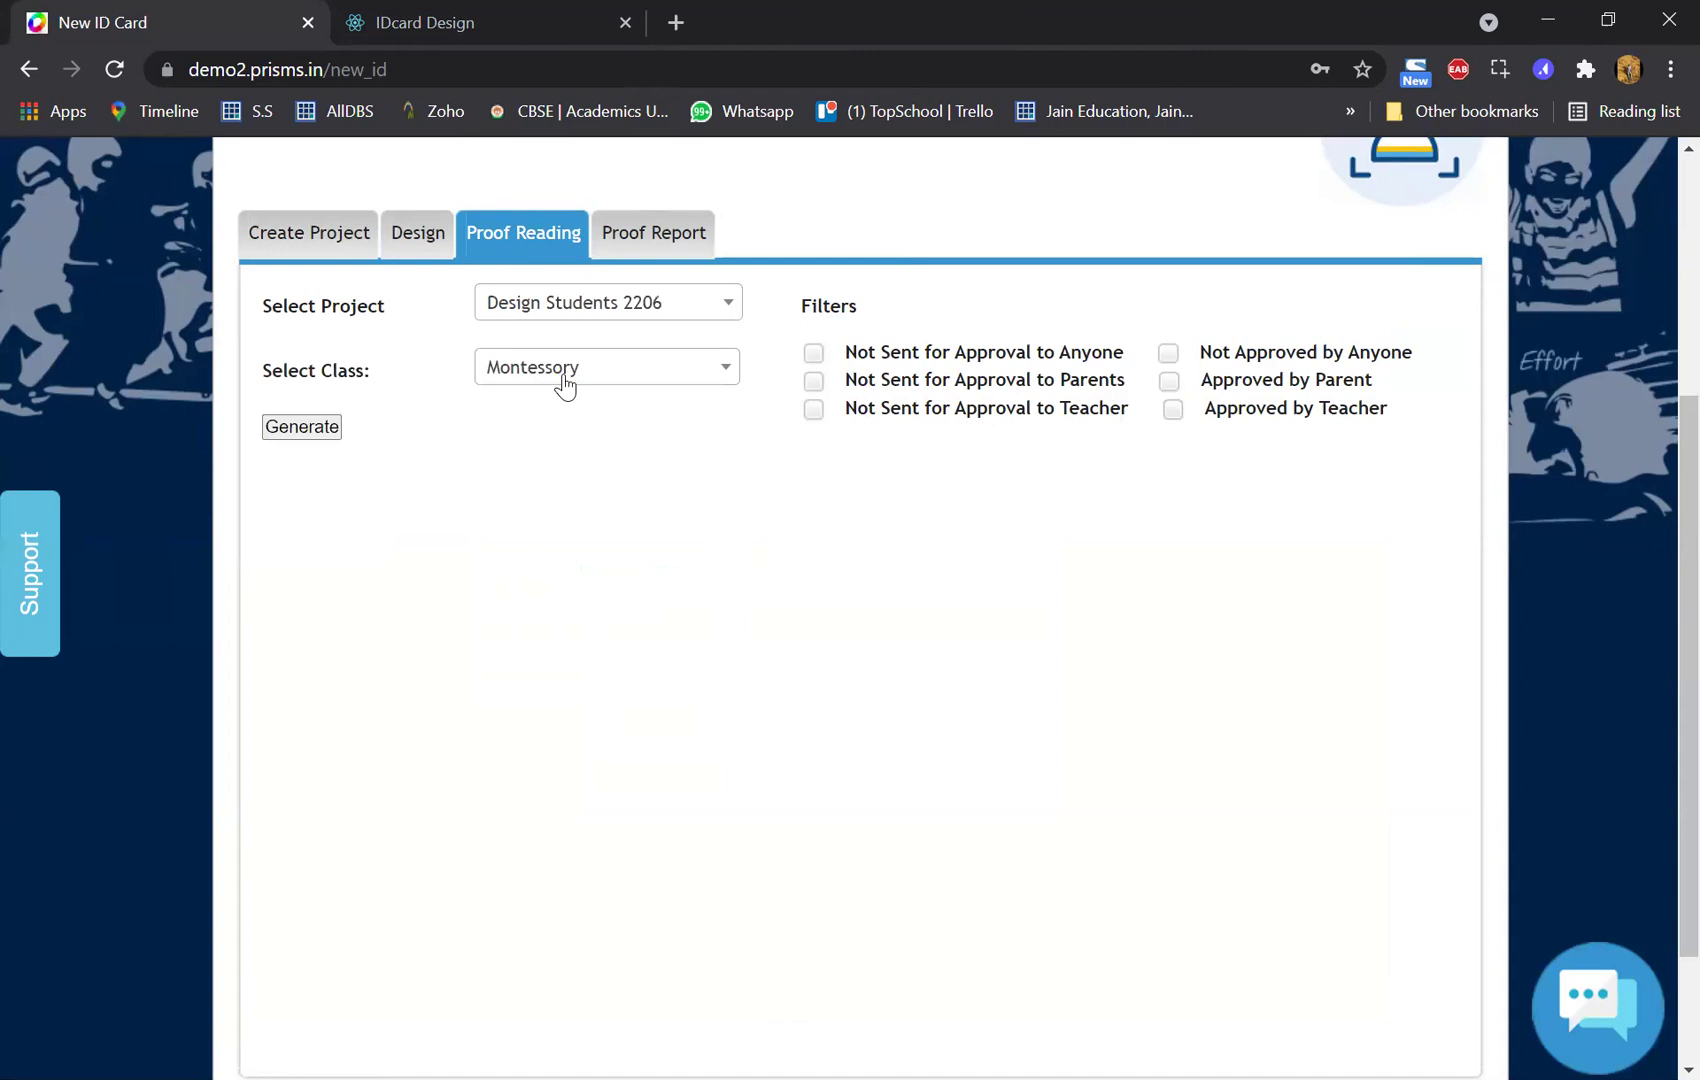
- Generate the proof cards for class II and advance to the next student's card
click(565, 385)
click(560, 618)
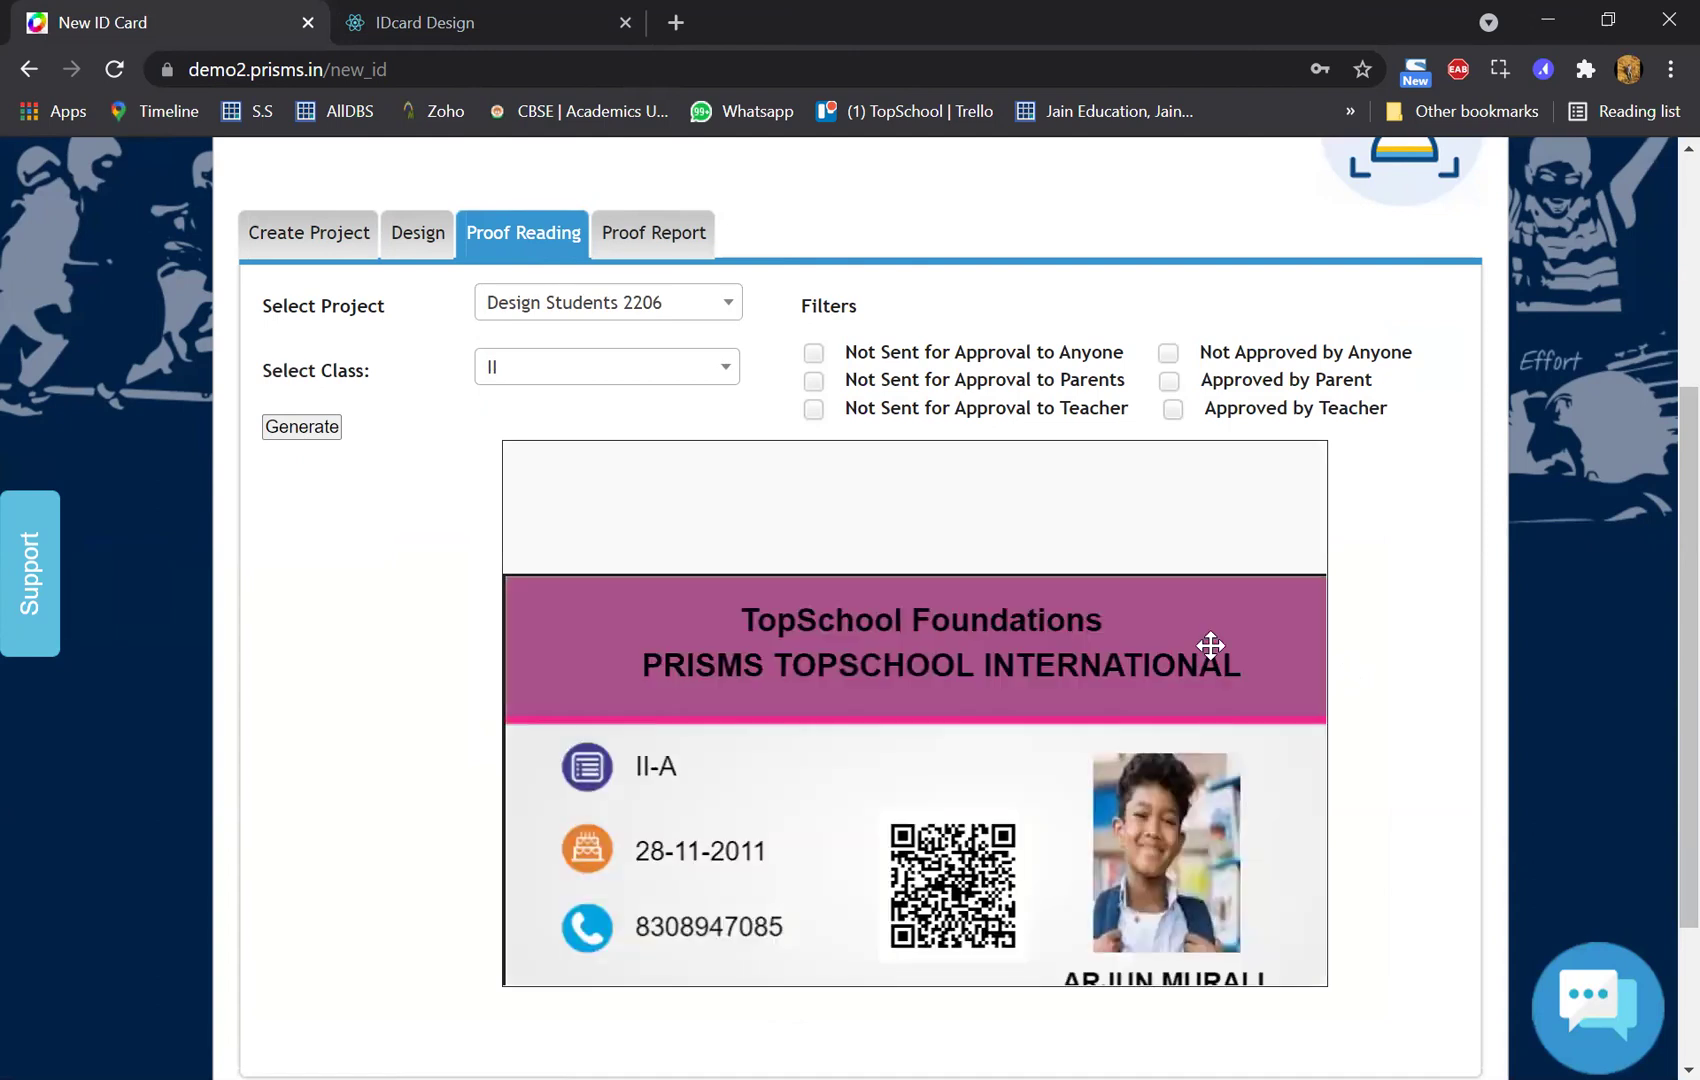
scroll(1209, 645, down, 3)
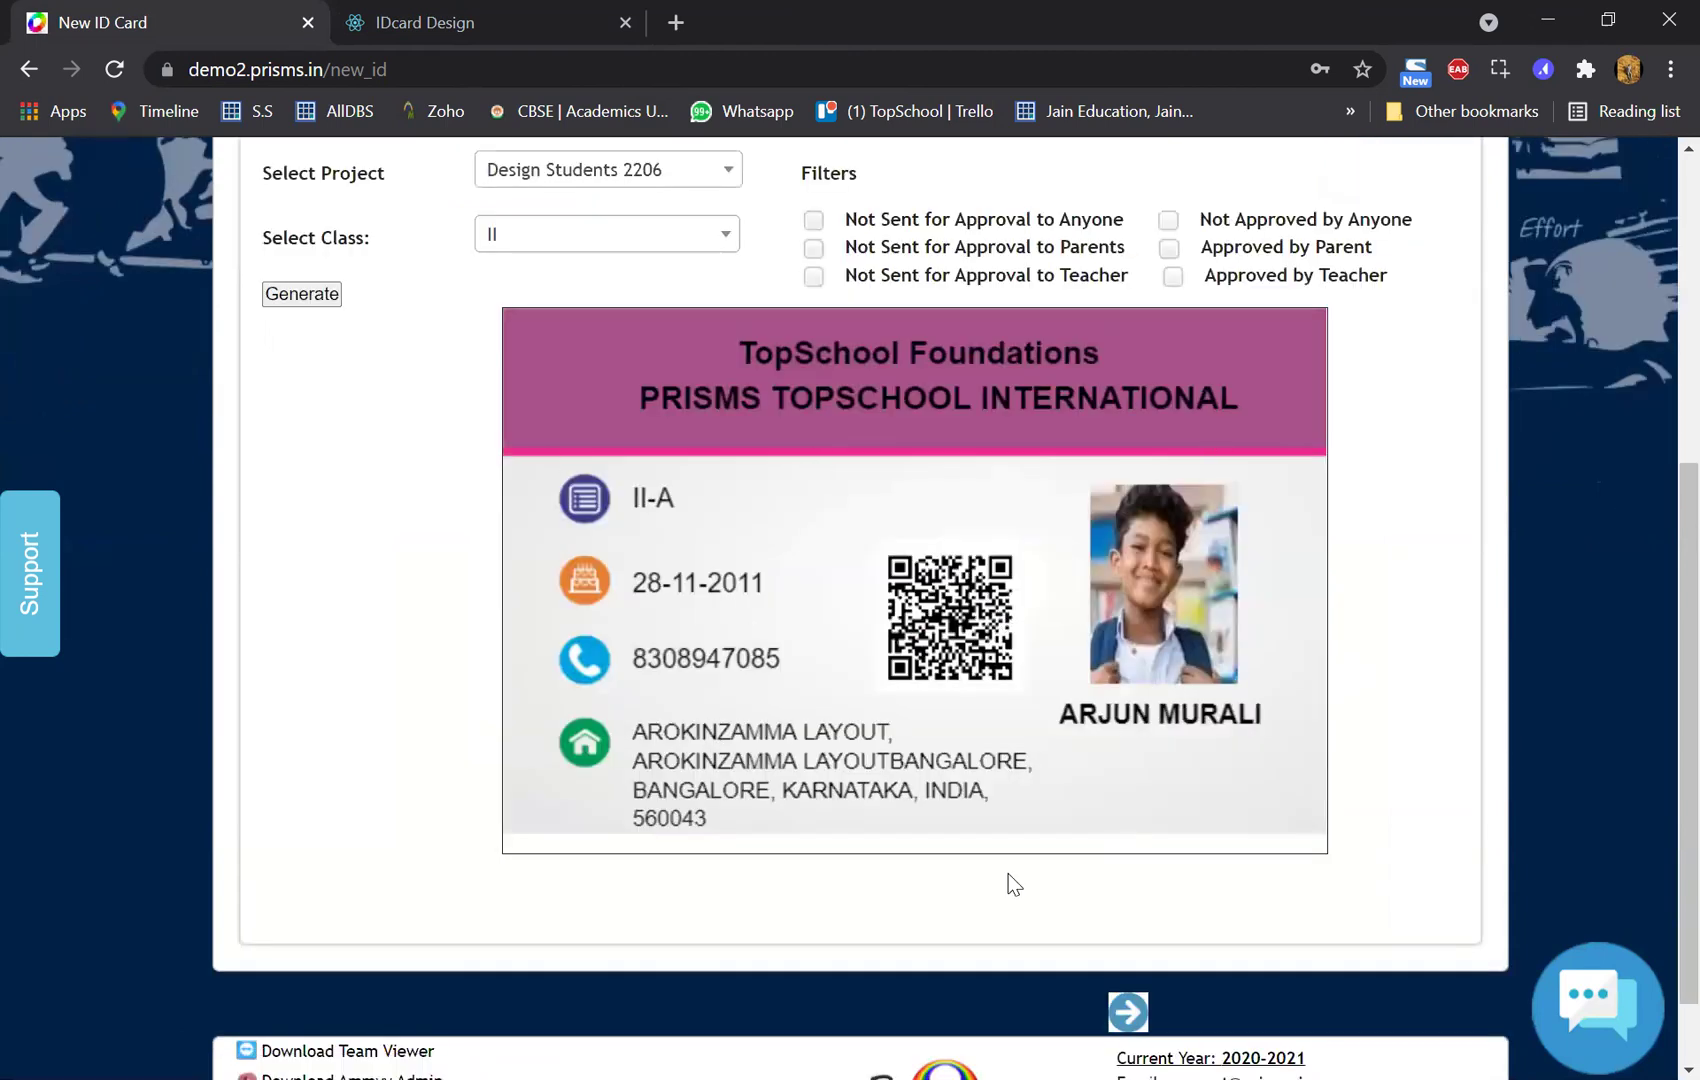
scroll(812, 914, down, 1)
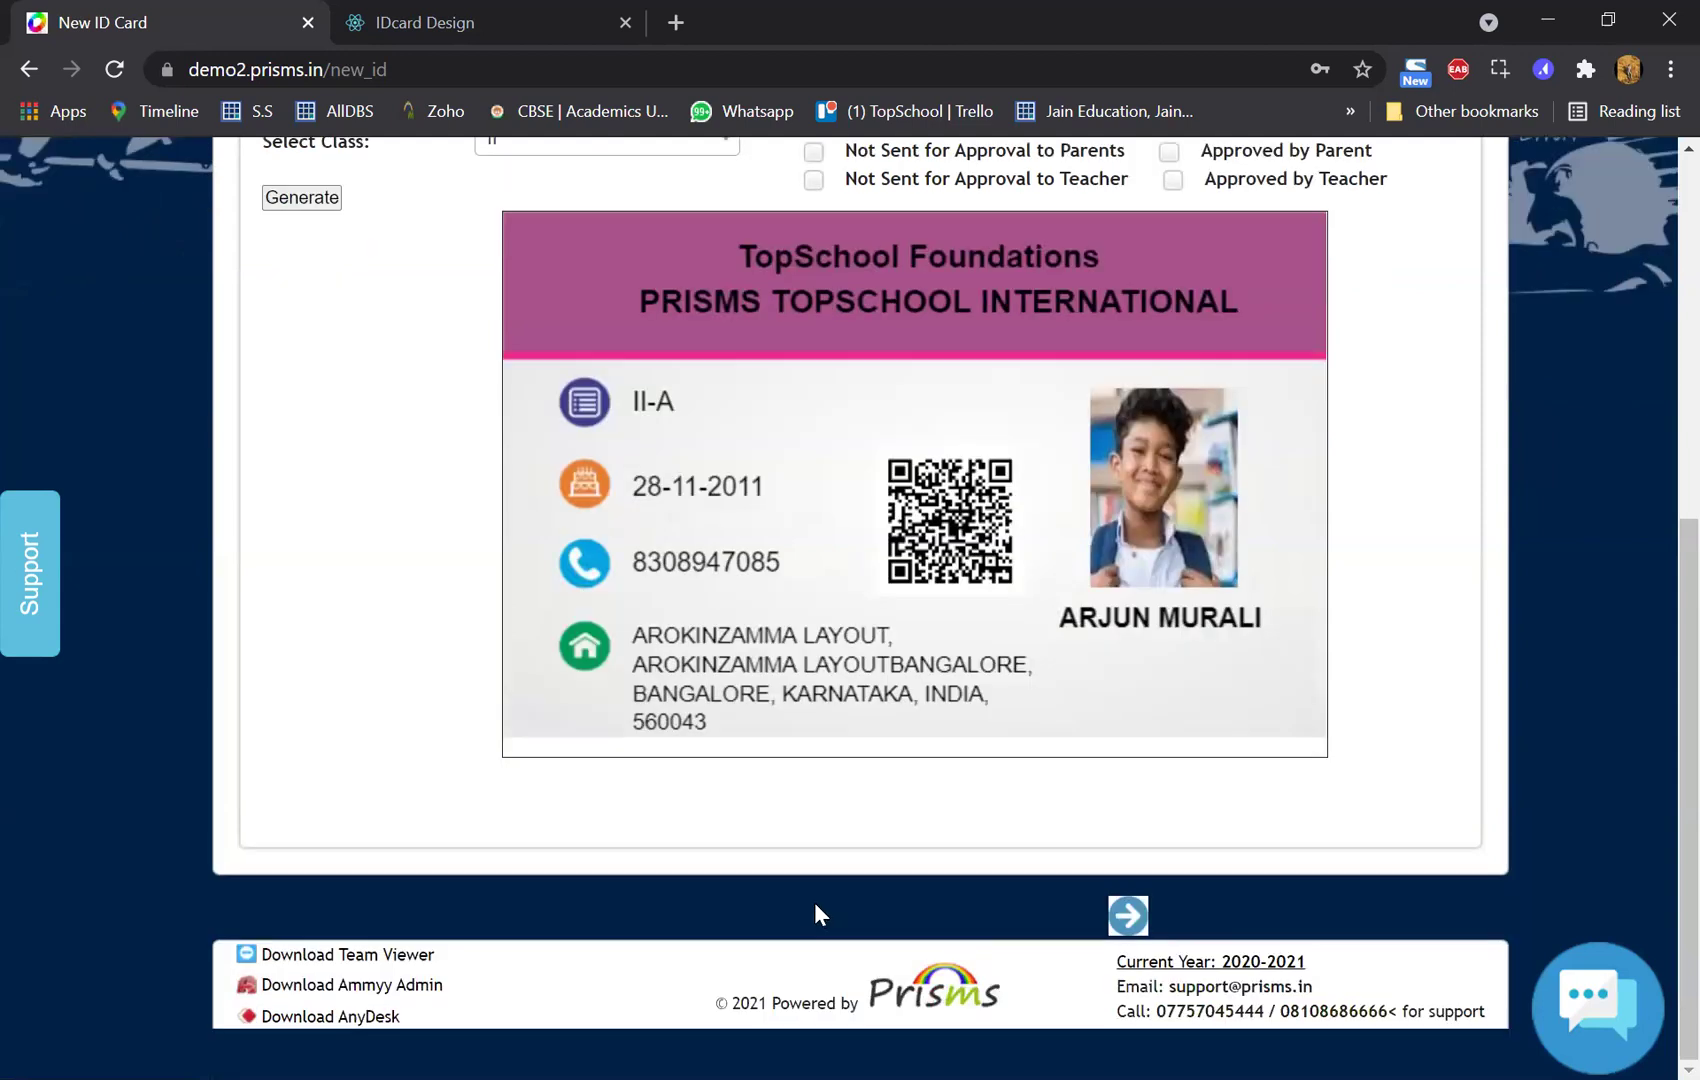
click(1128, 915)
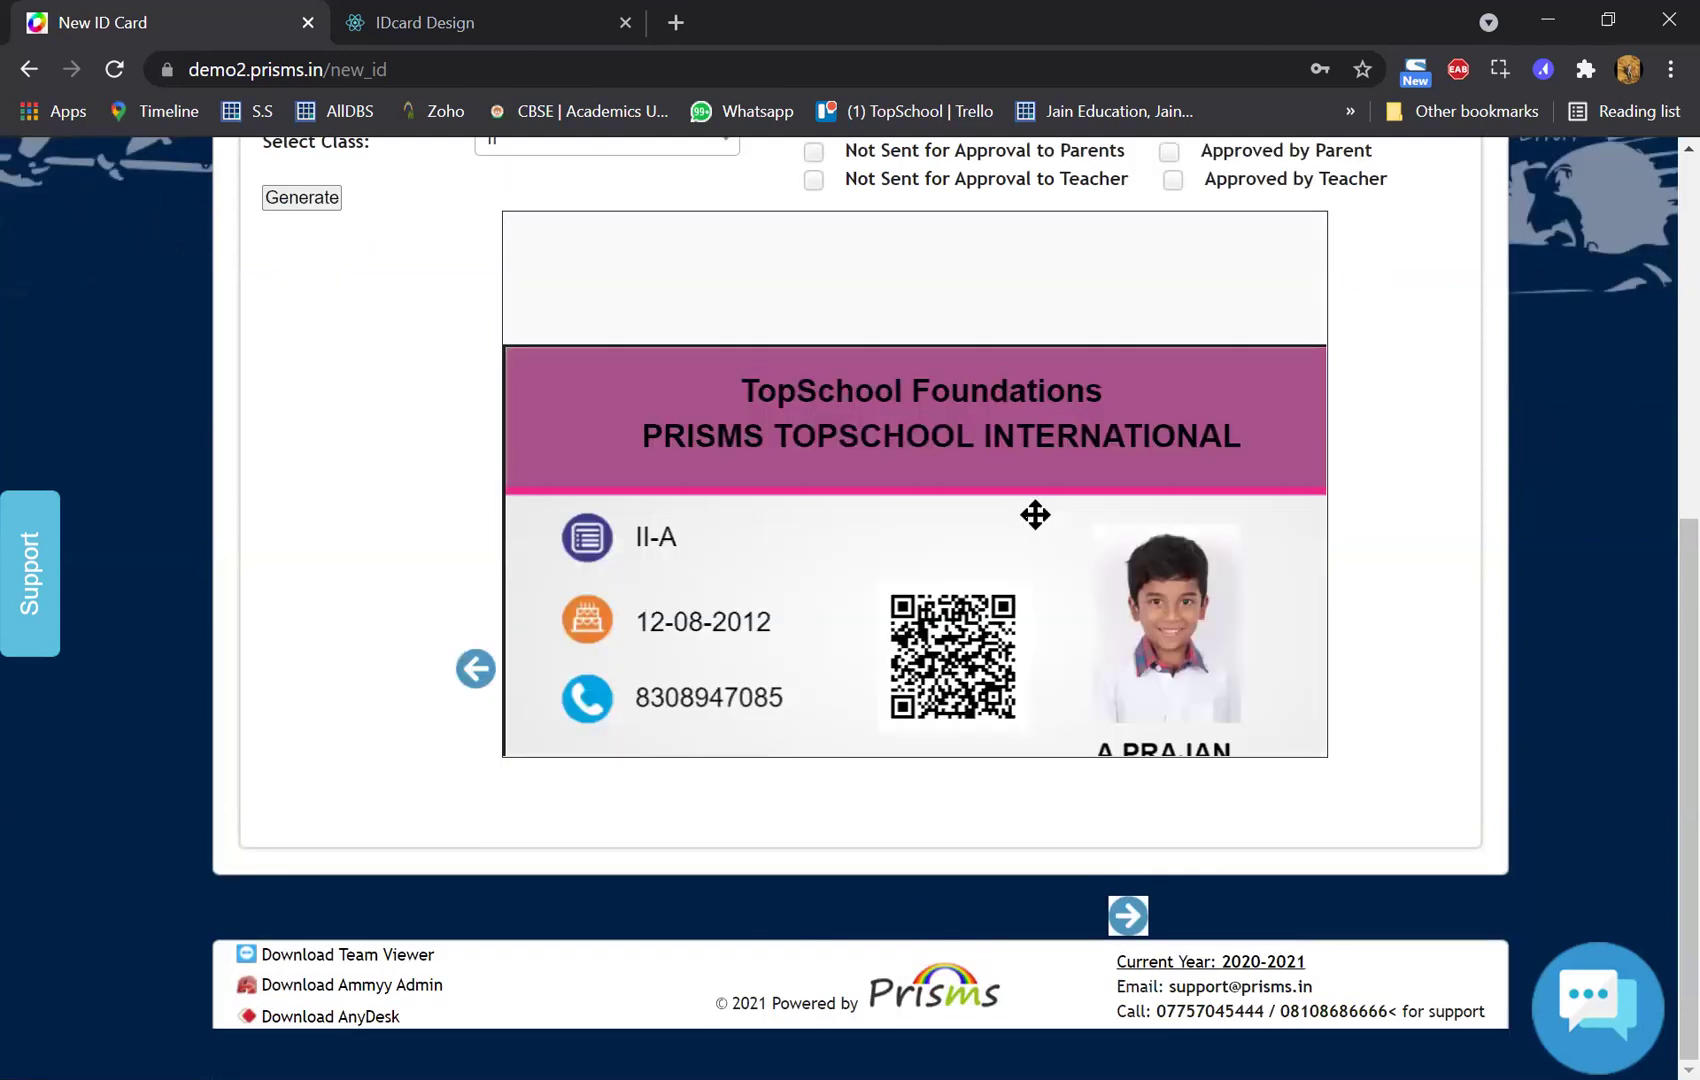
- Reduce the browser page zoom to 90% and check the whole class II proof card
scroll(1112, 620, up, 3)
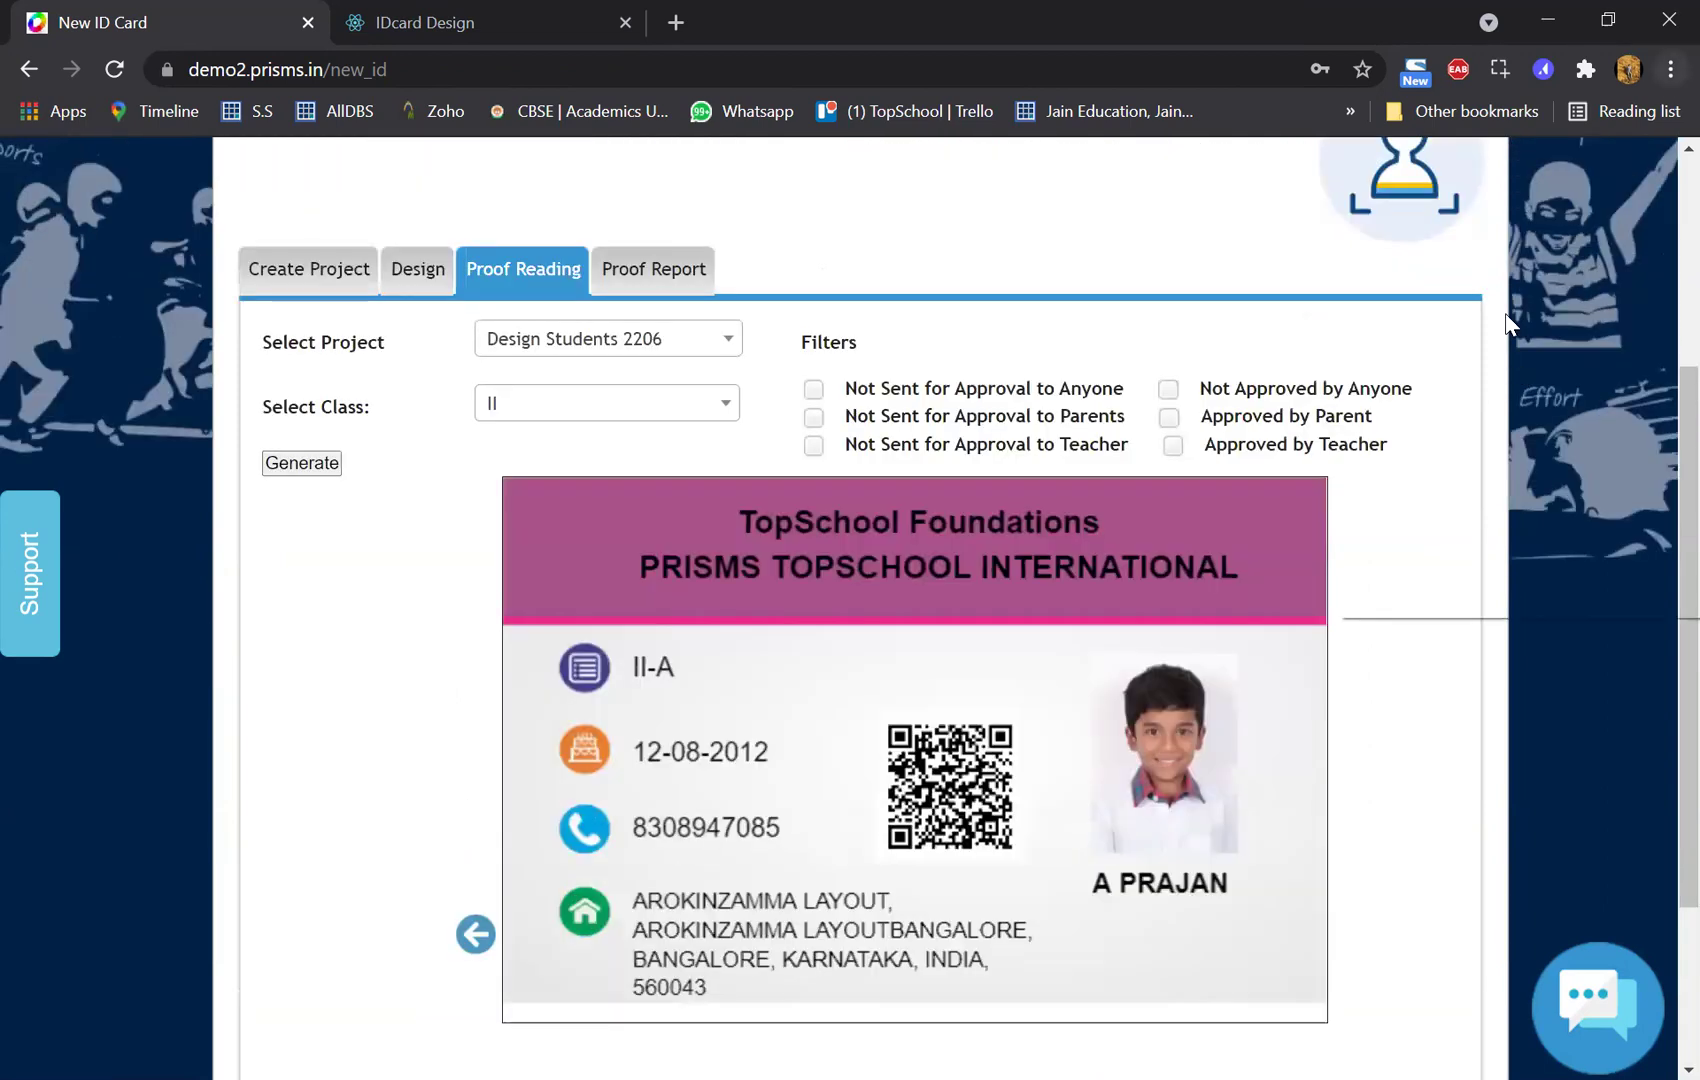
key(alt+f)
click(1505, 313)
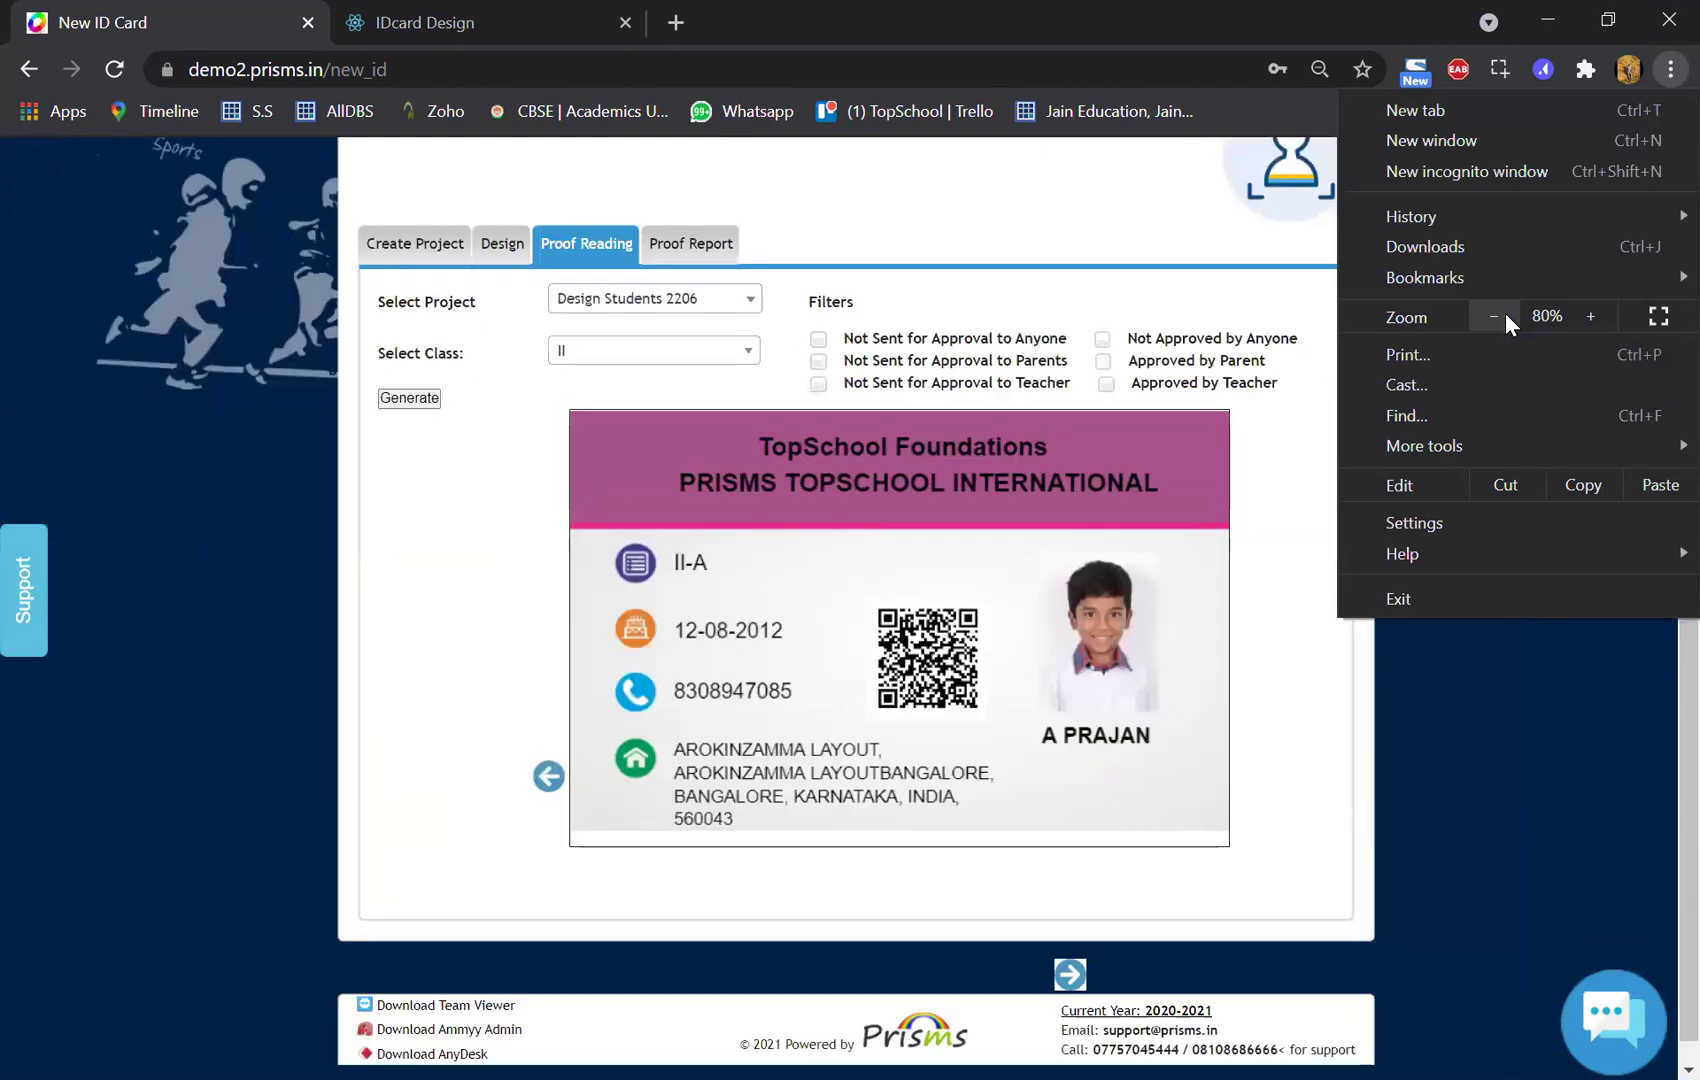
click(1505, 313)
click(1590, 316)
click(1590, 316)
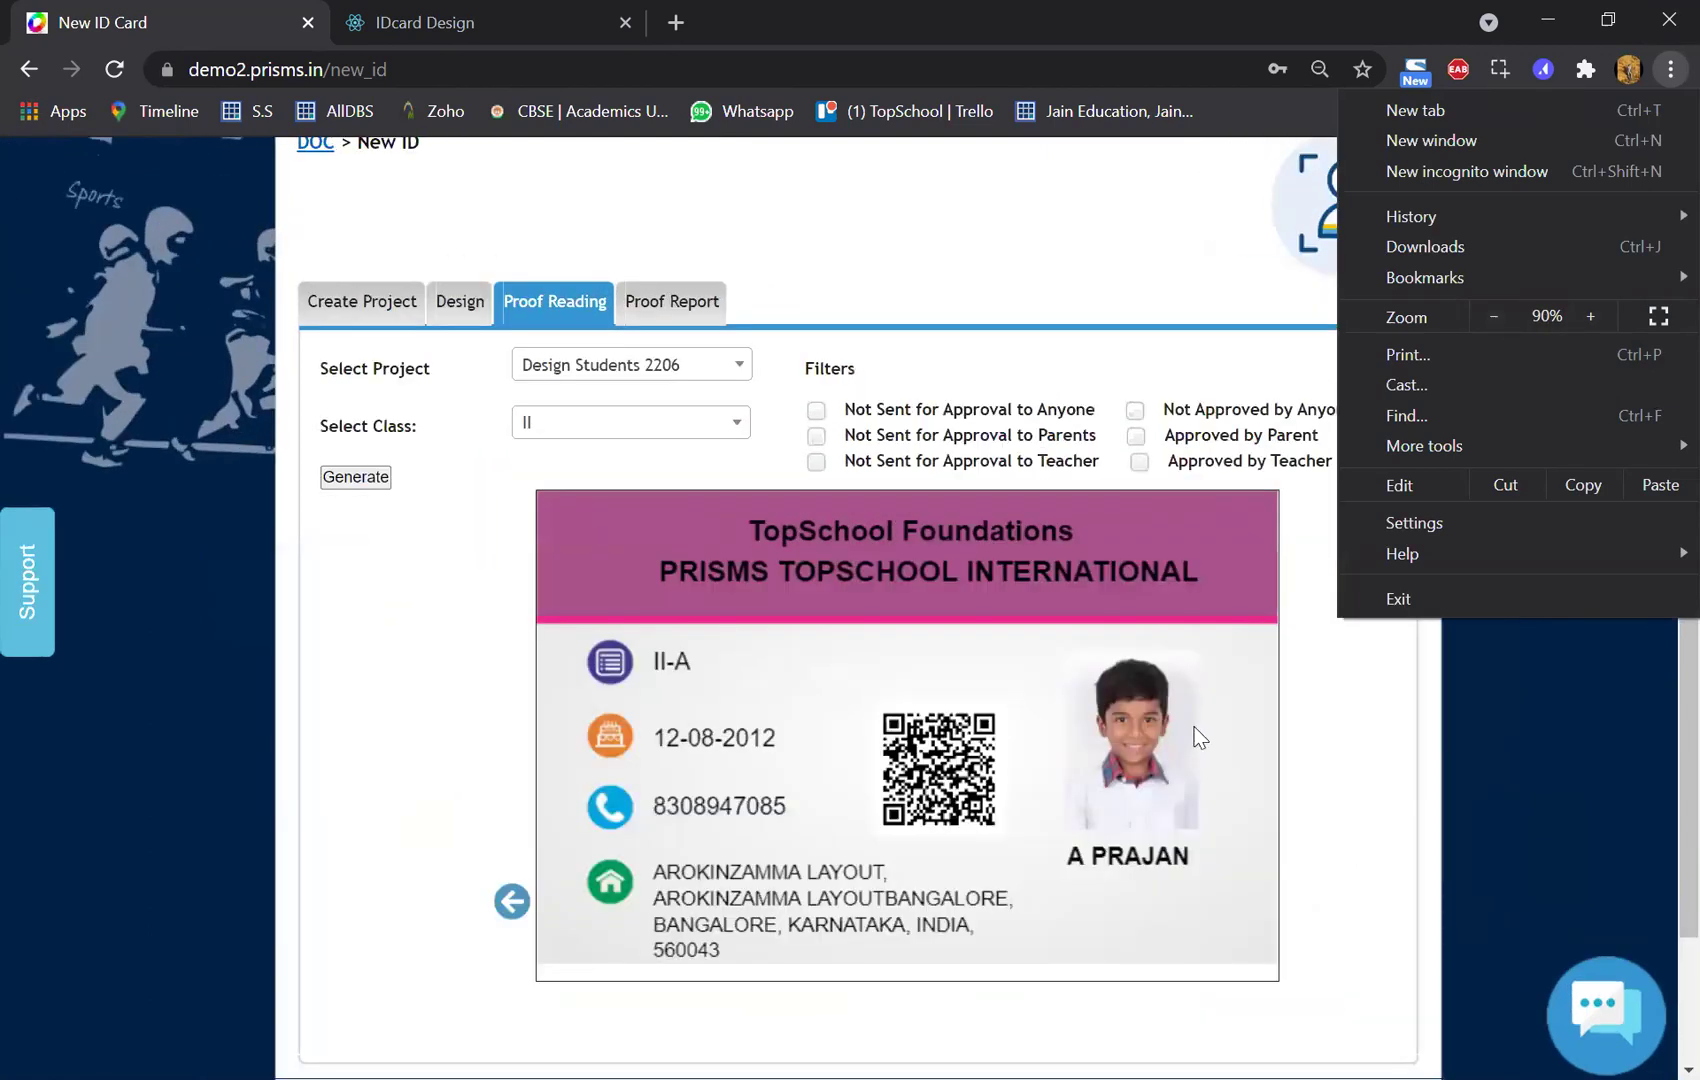
click(1200, 738)
scroll(1036, 642, down, 2)
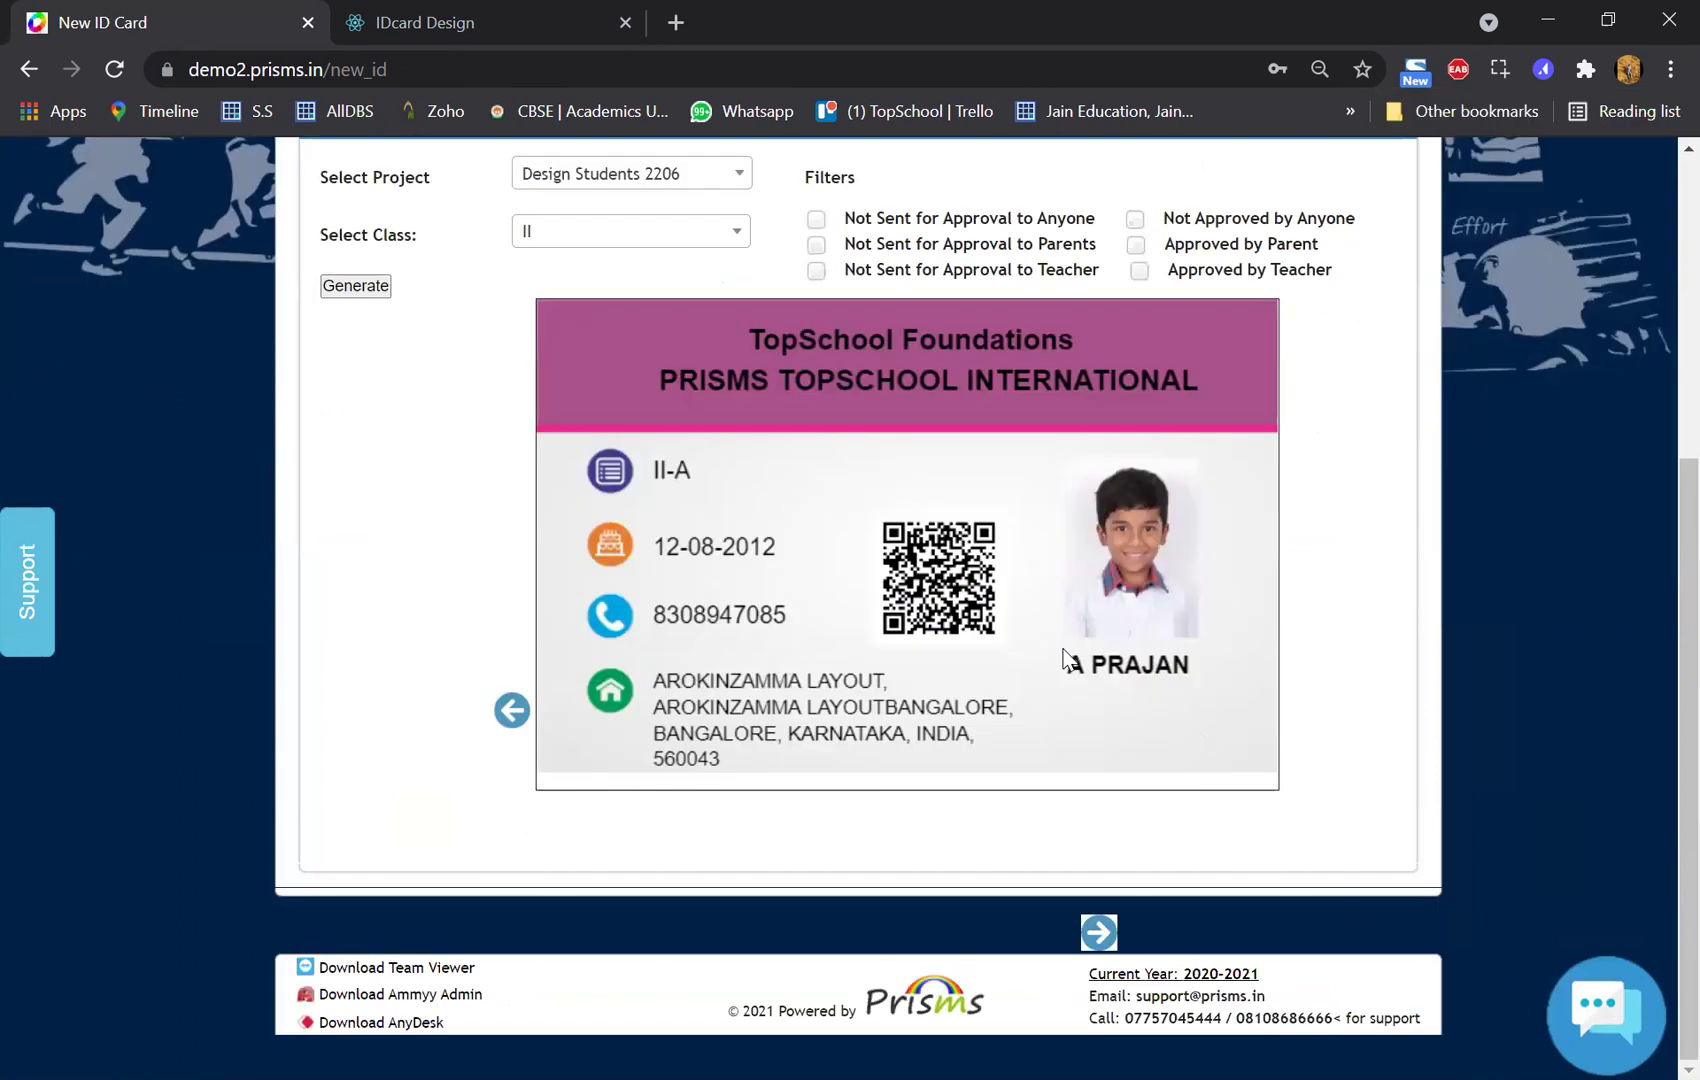
scroll(209, 286, up, 2)
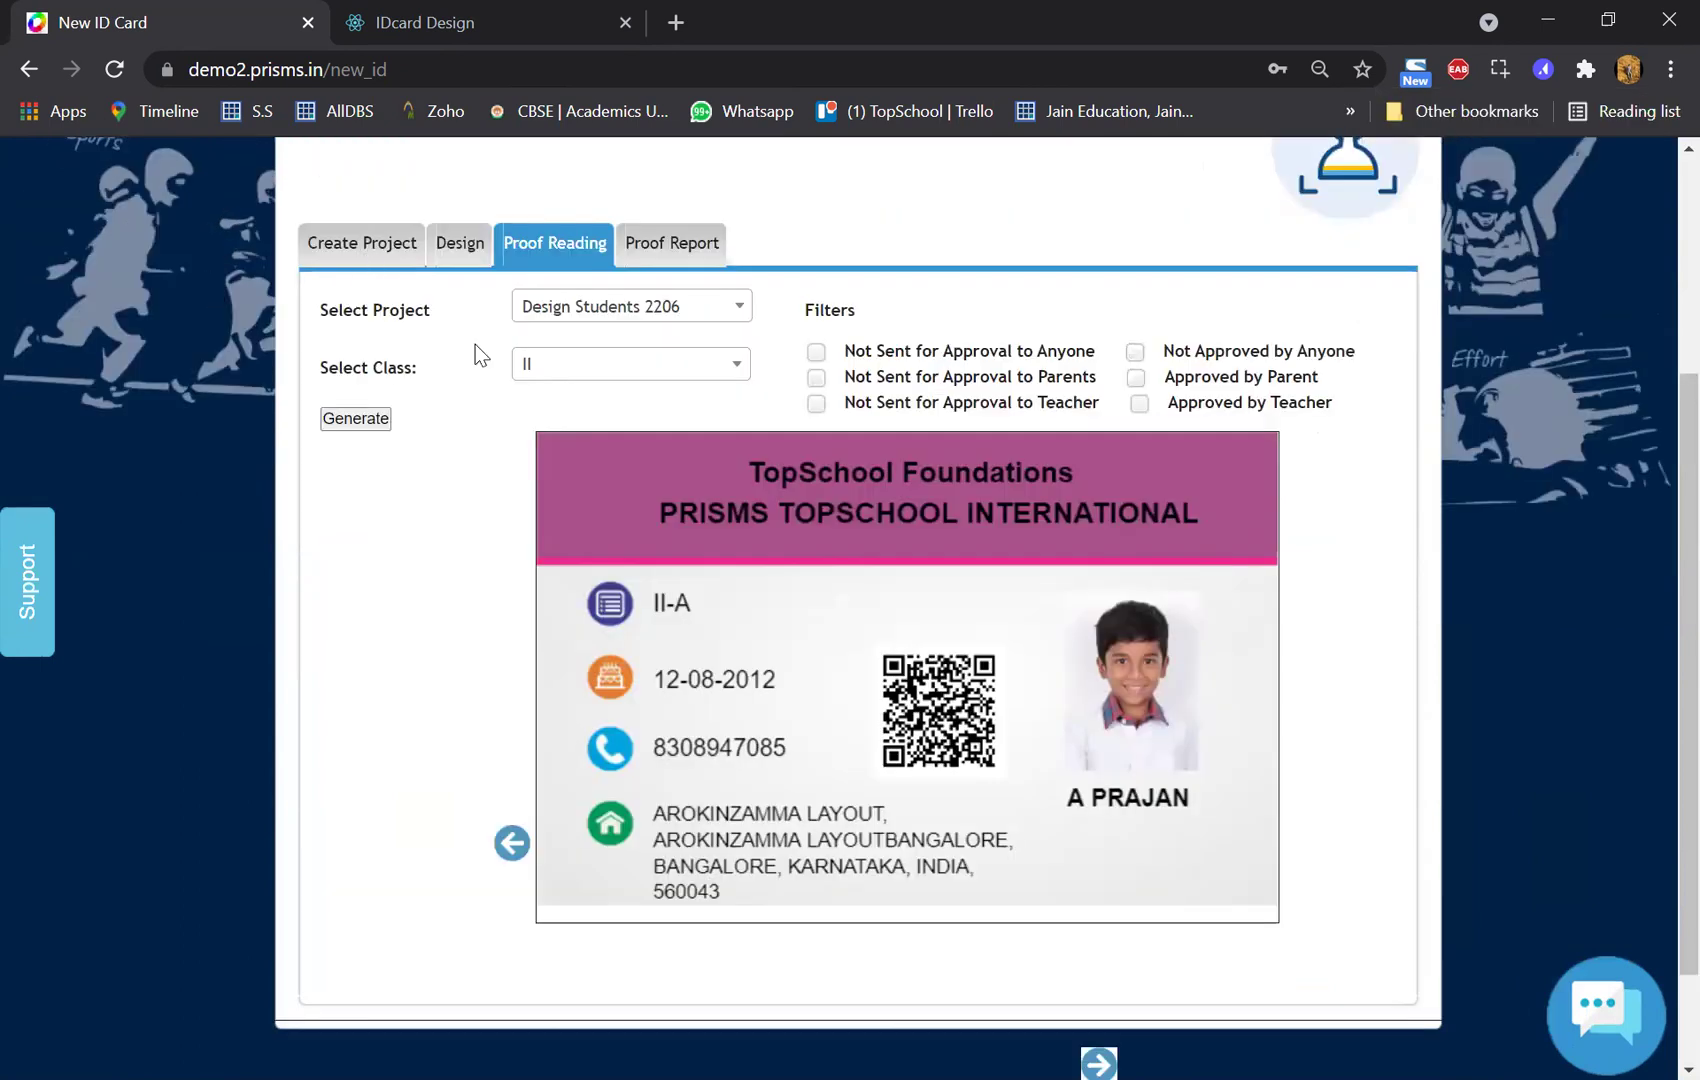
- Send the "Design Students 2206" project's class II data for approval to both parent and teacher
scroll(1319, 618, down, 1)
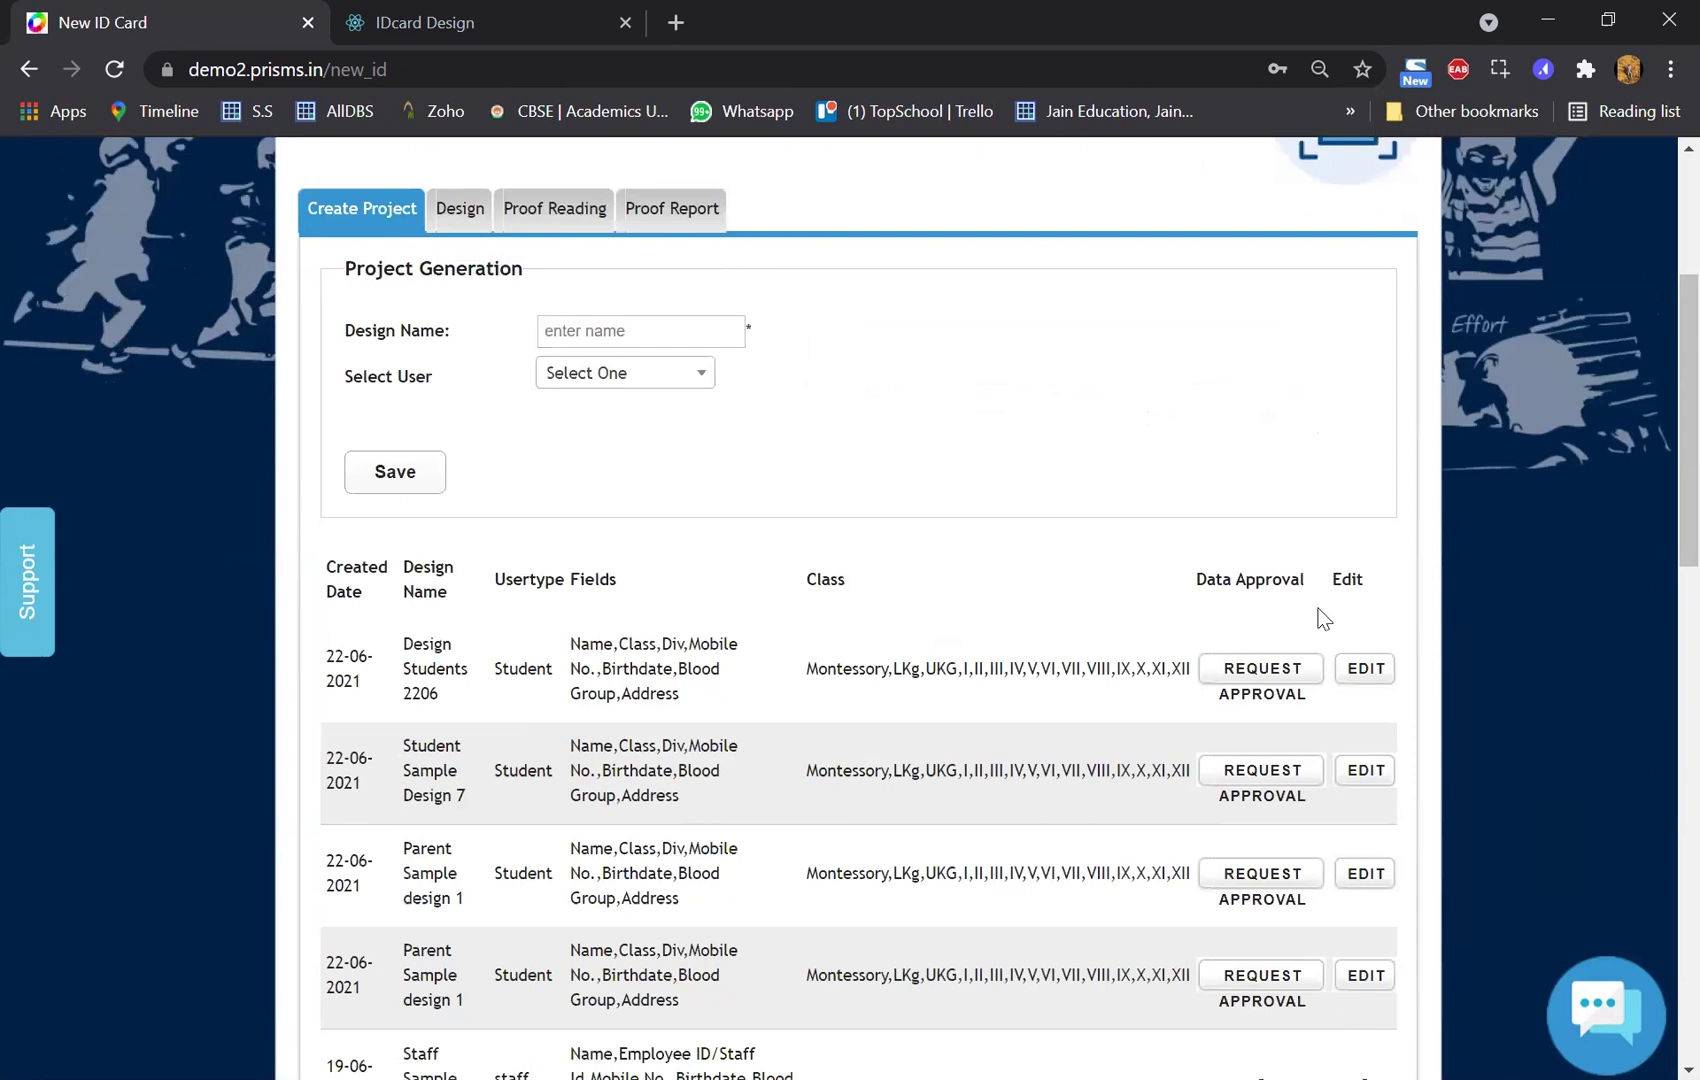
scroll(1300, 592, down, 1)
click(1258, 572)
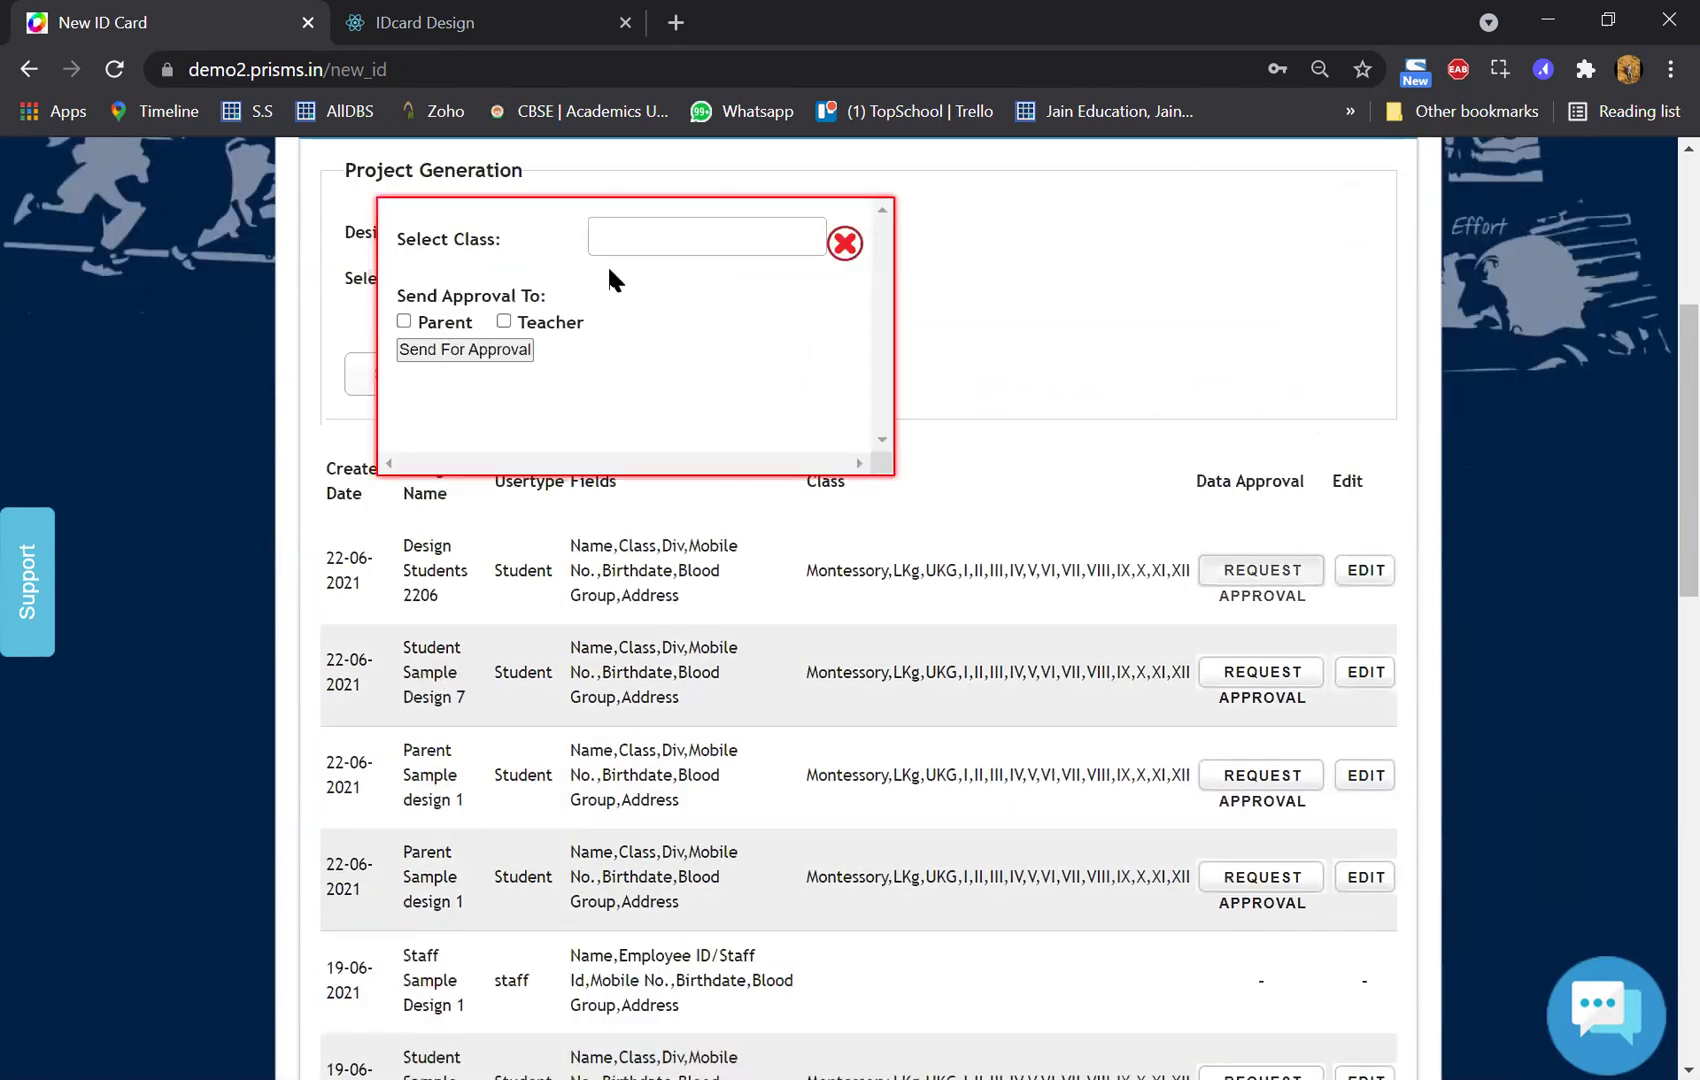
click(650, 248)
click(640, 480)
click(850, 416)
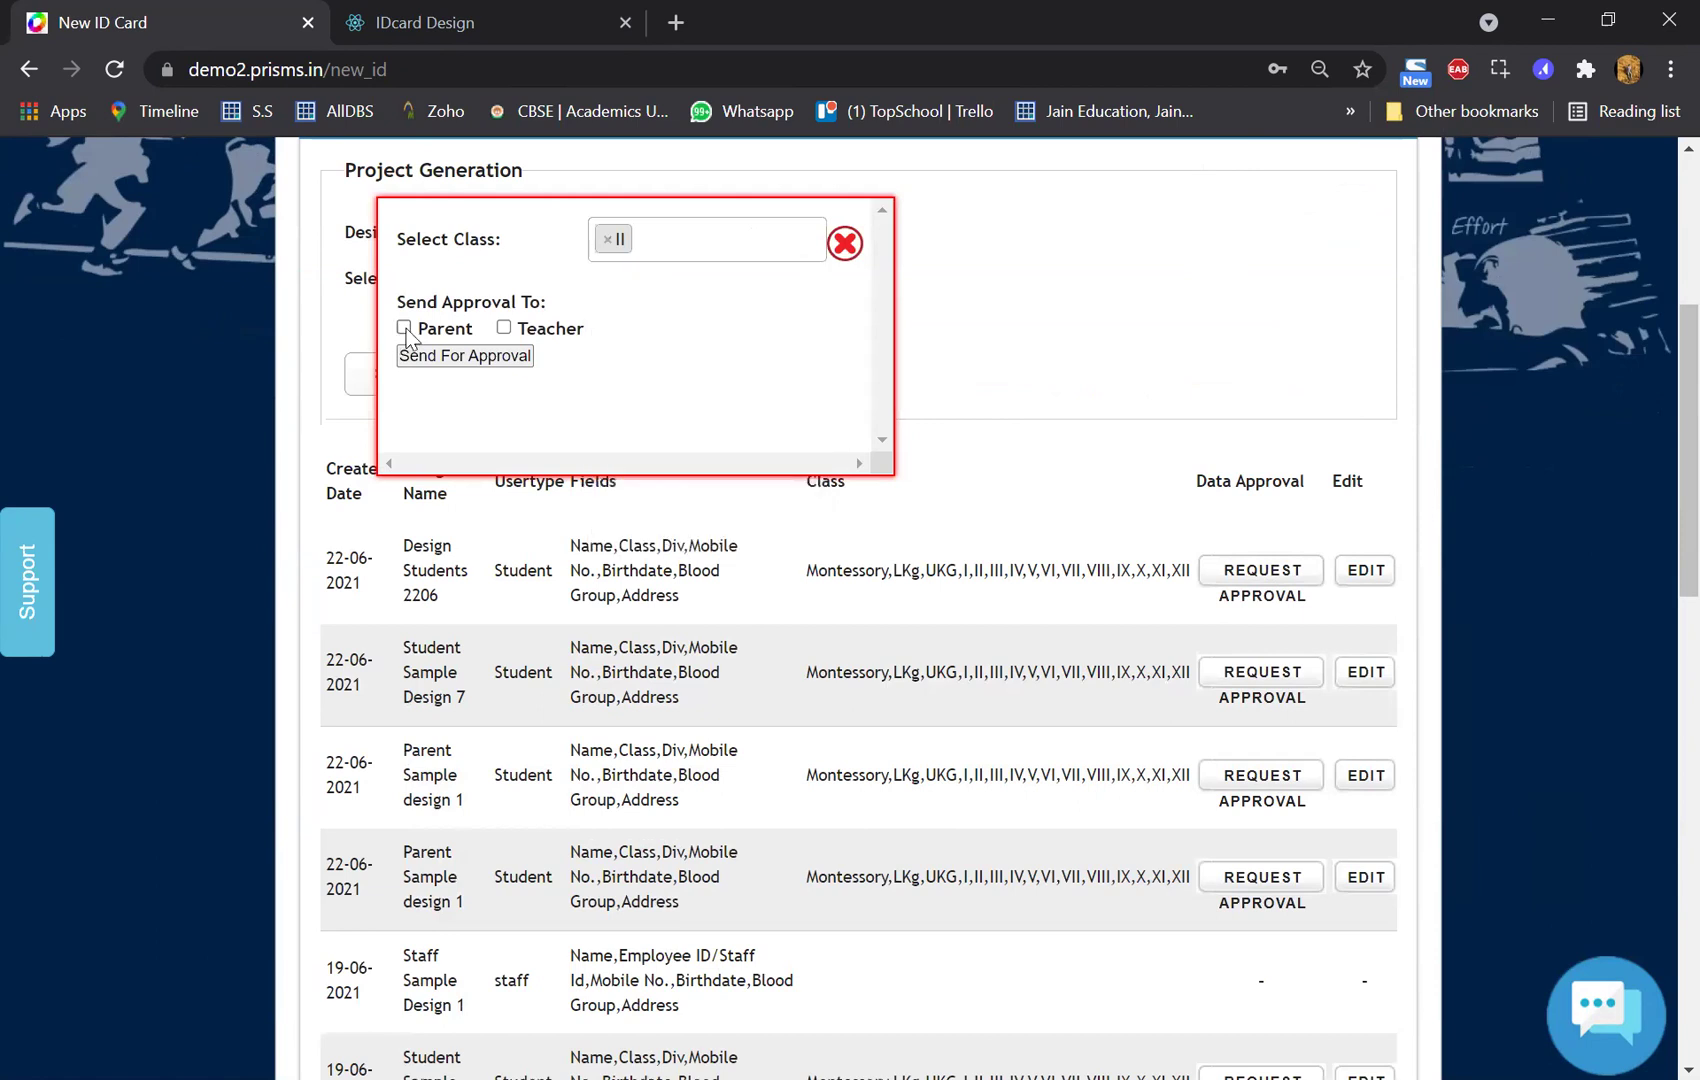
click(504, 327)
click(470, 362)
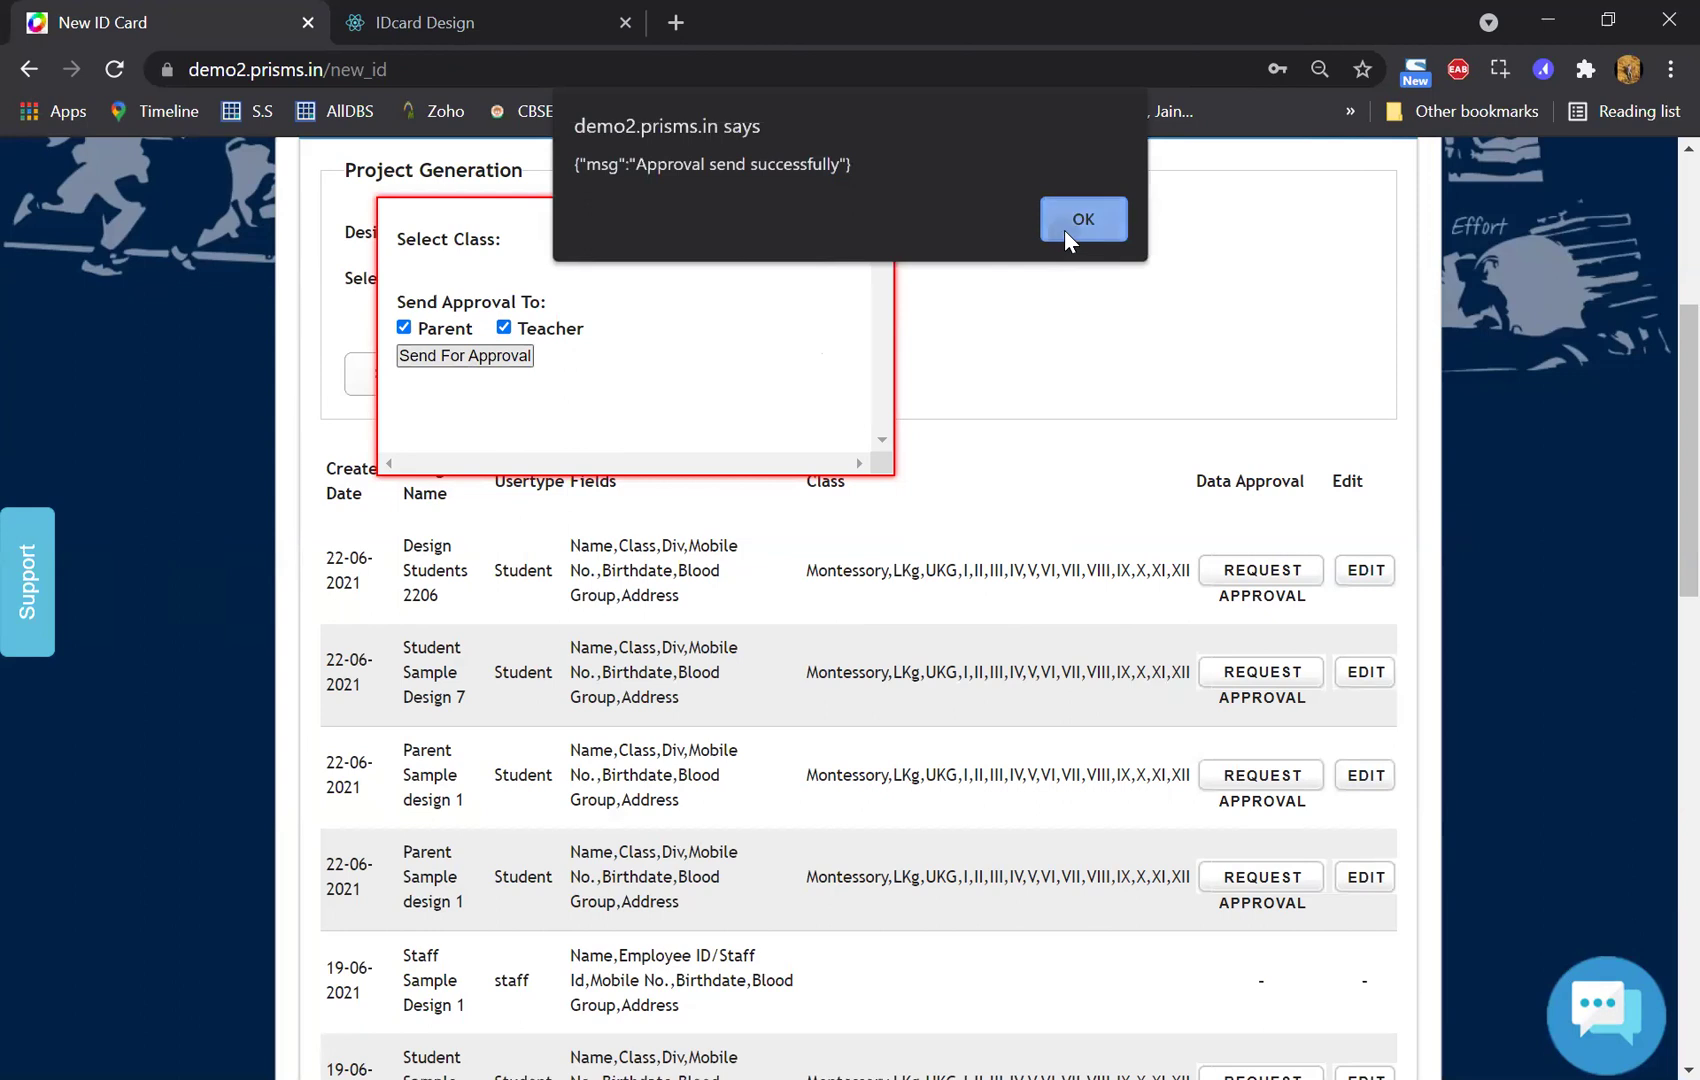
click(1064, 229)
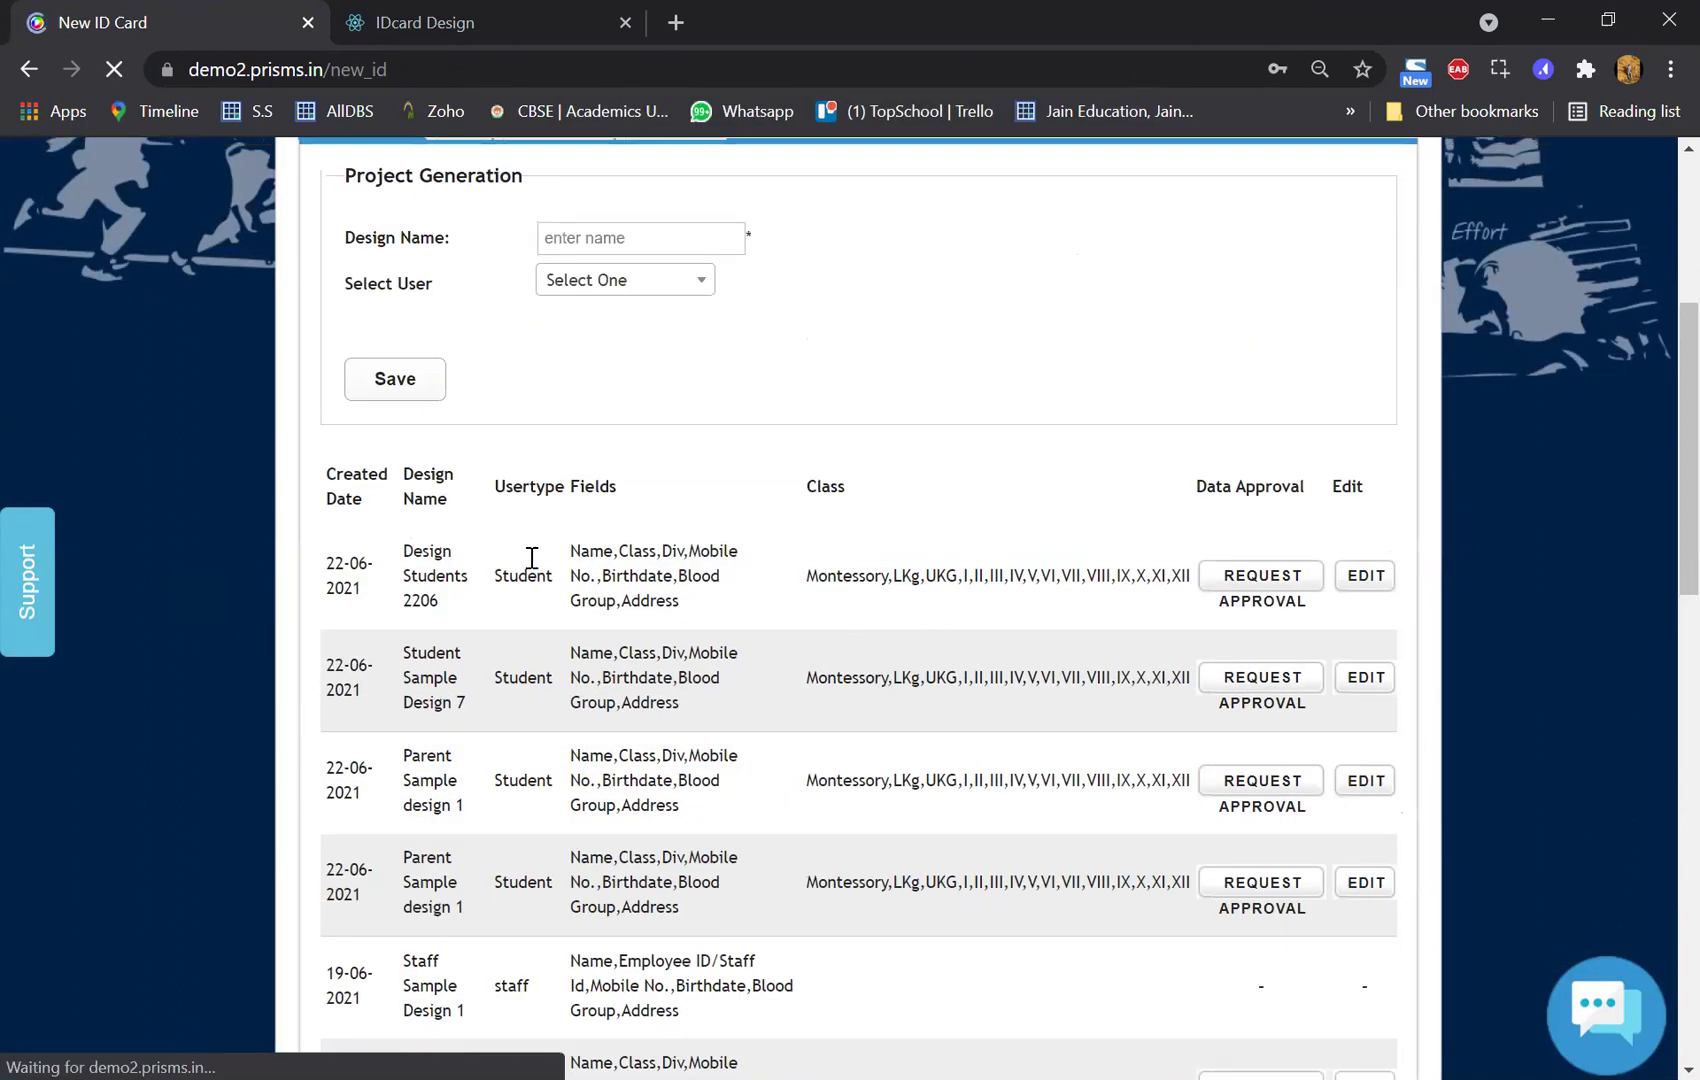
- Generate the class II proof cards of "Design Students 2206" and review the first student's card
scroll(560, 515, up, 3)
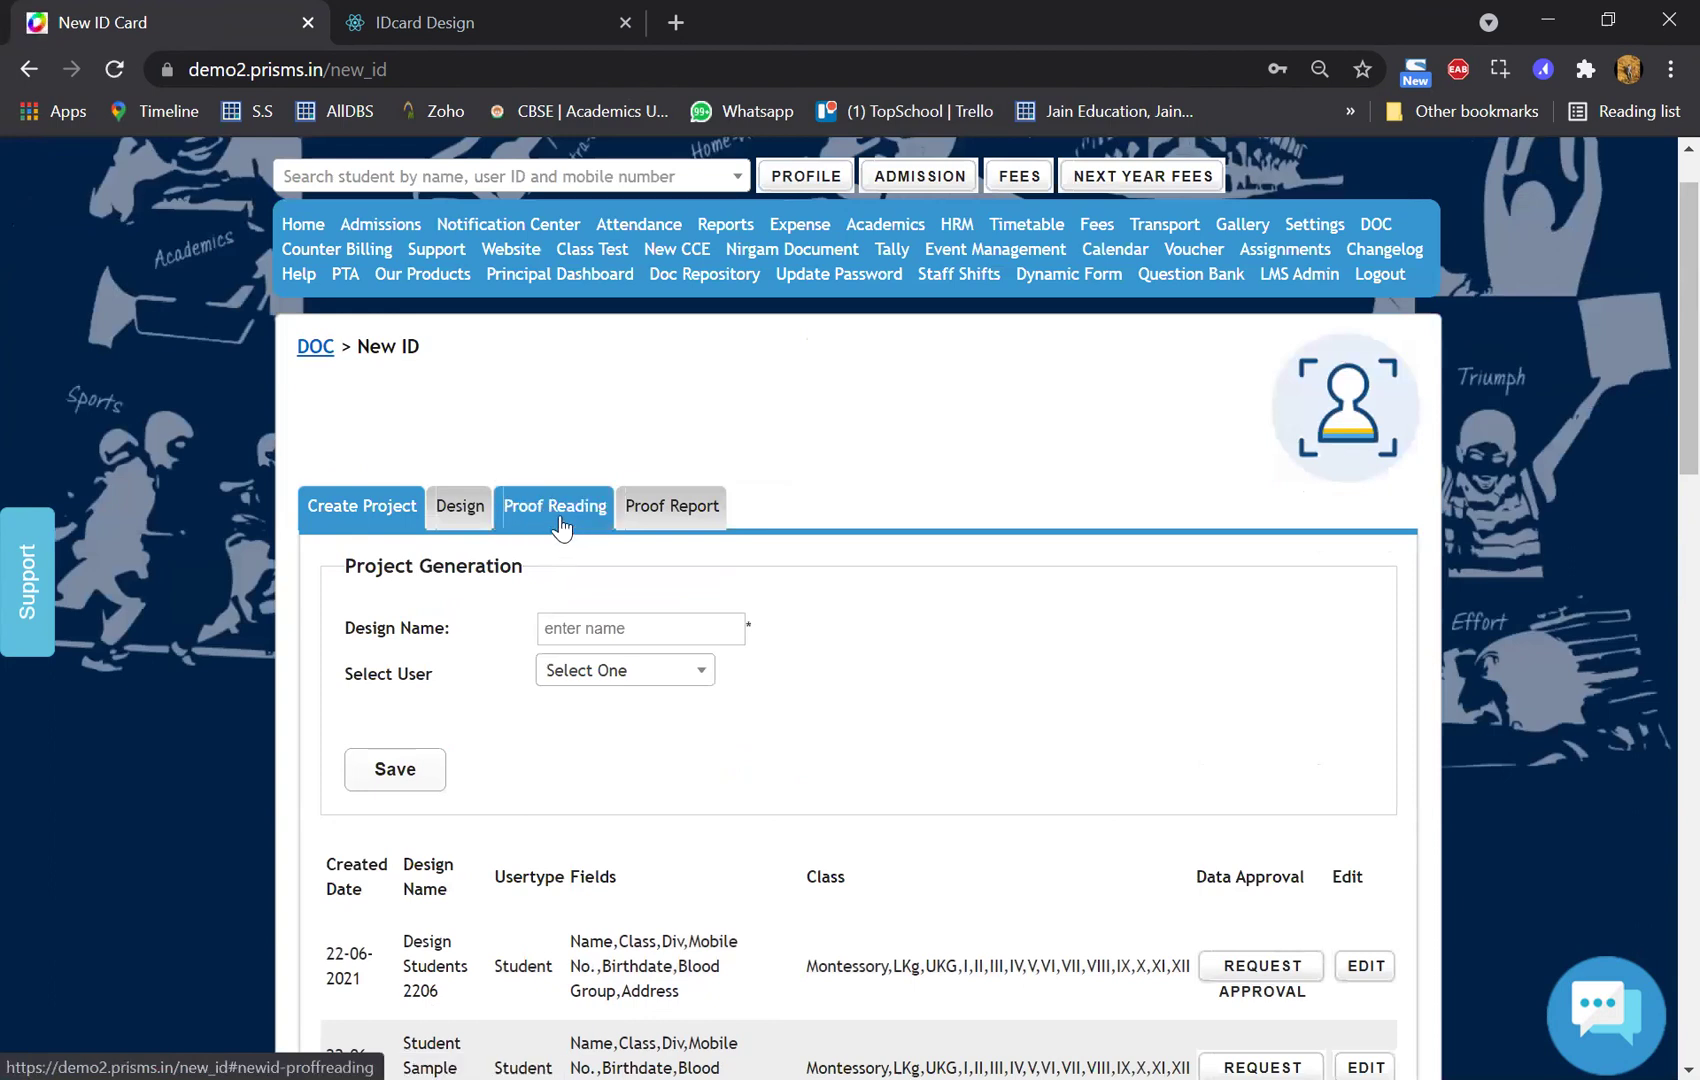
click(562, 510)
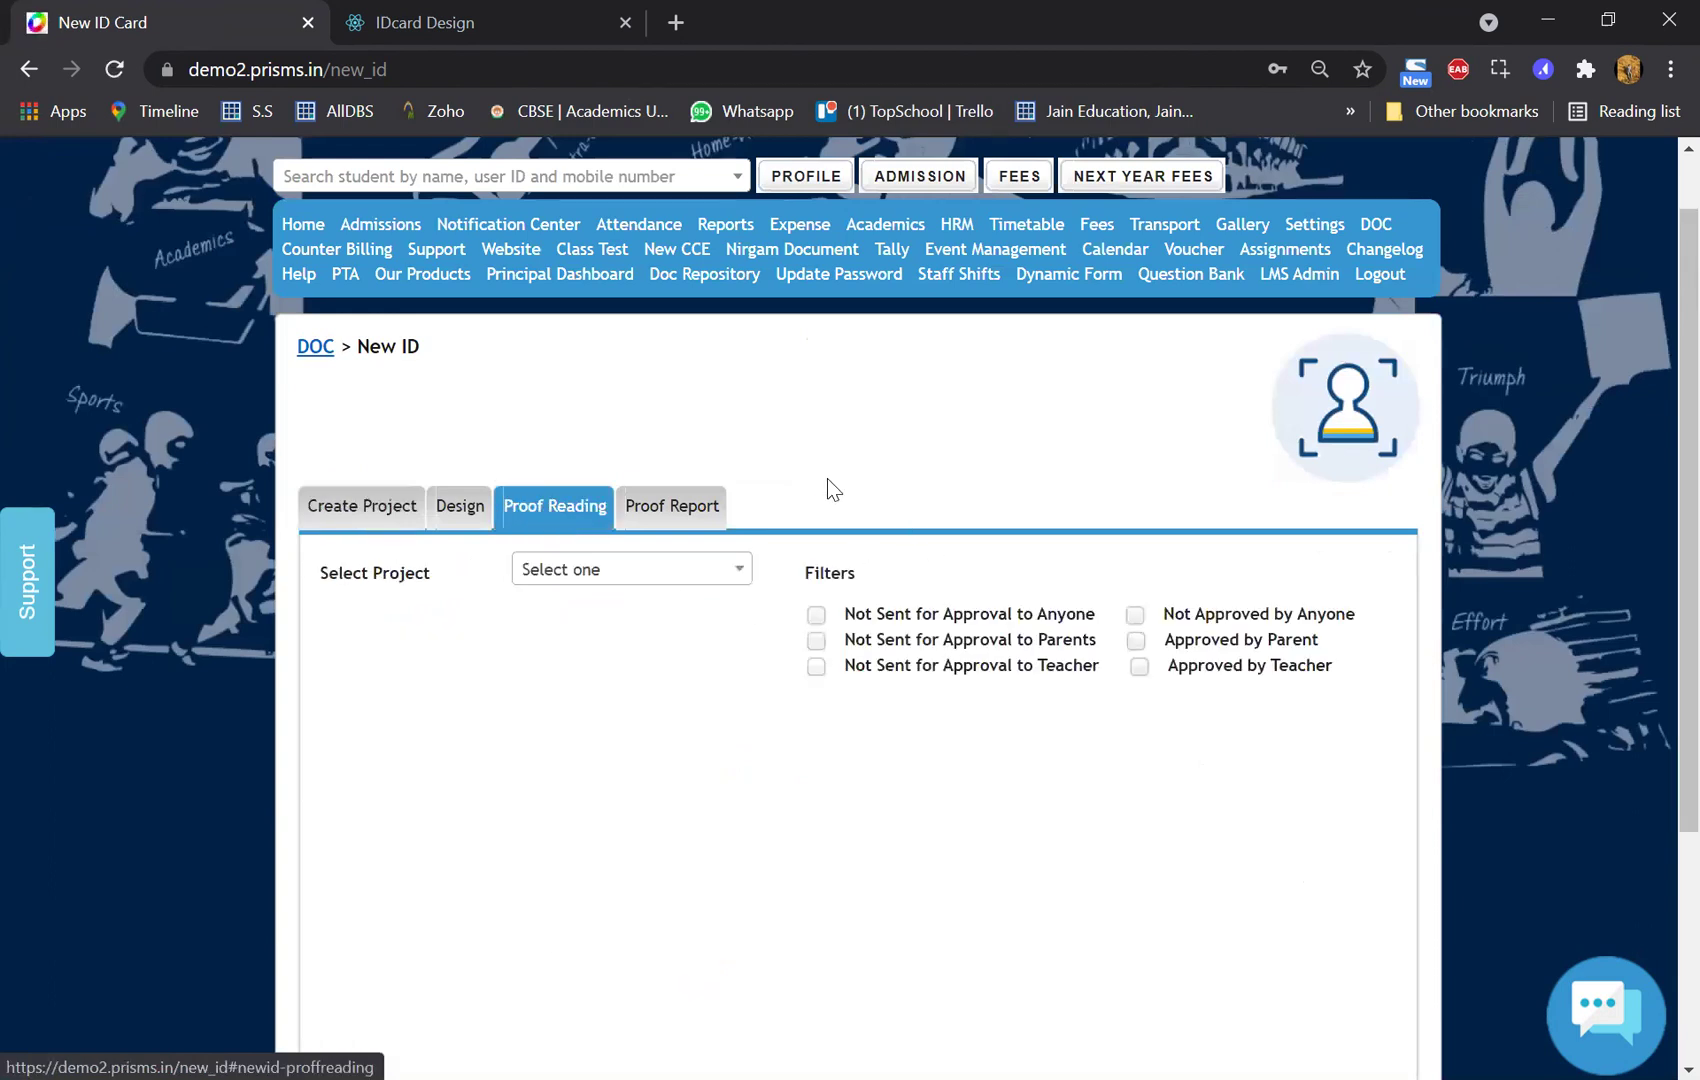
scroll(827, 478, down, 1)
click(595, 435)
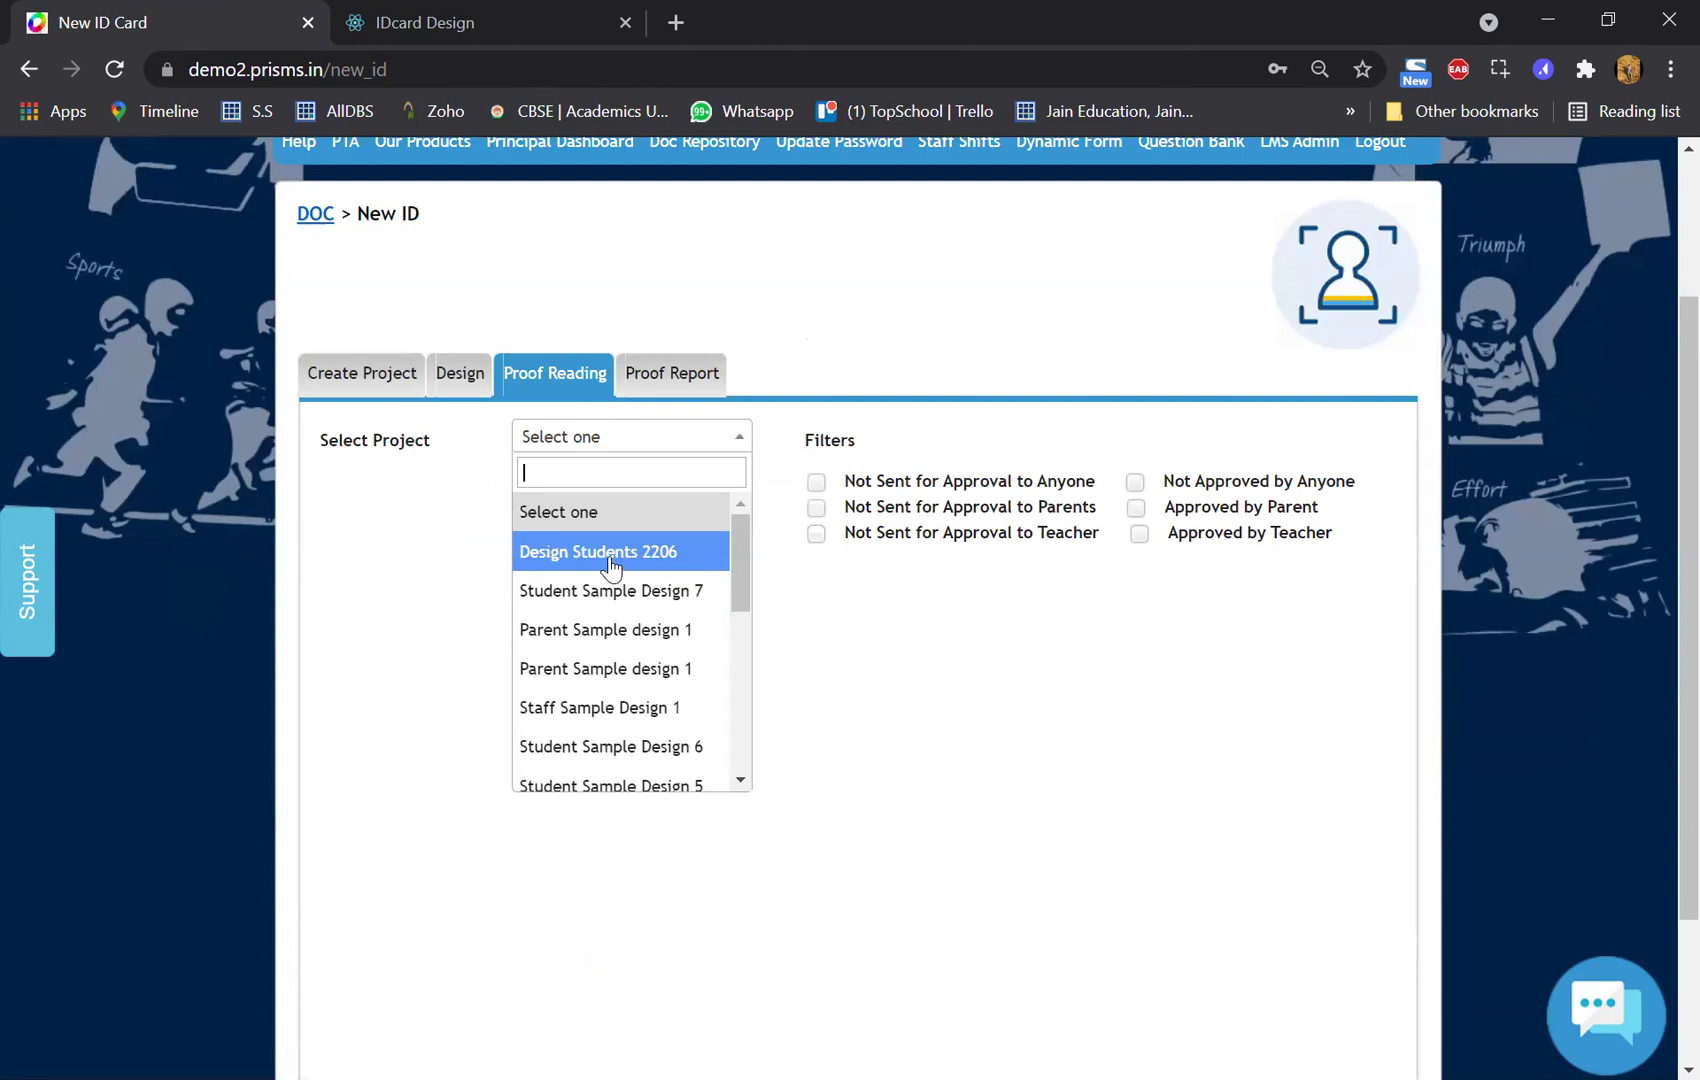
click(585, 550)
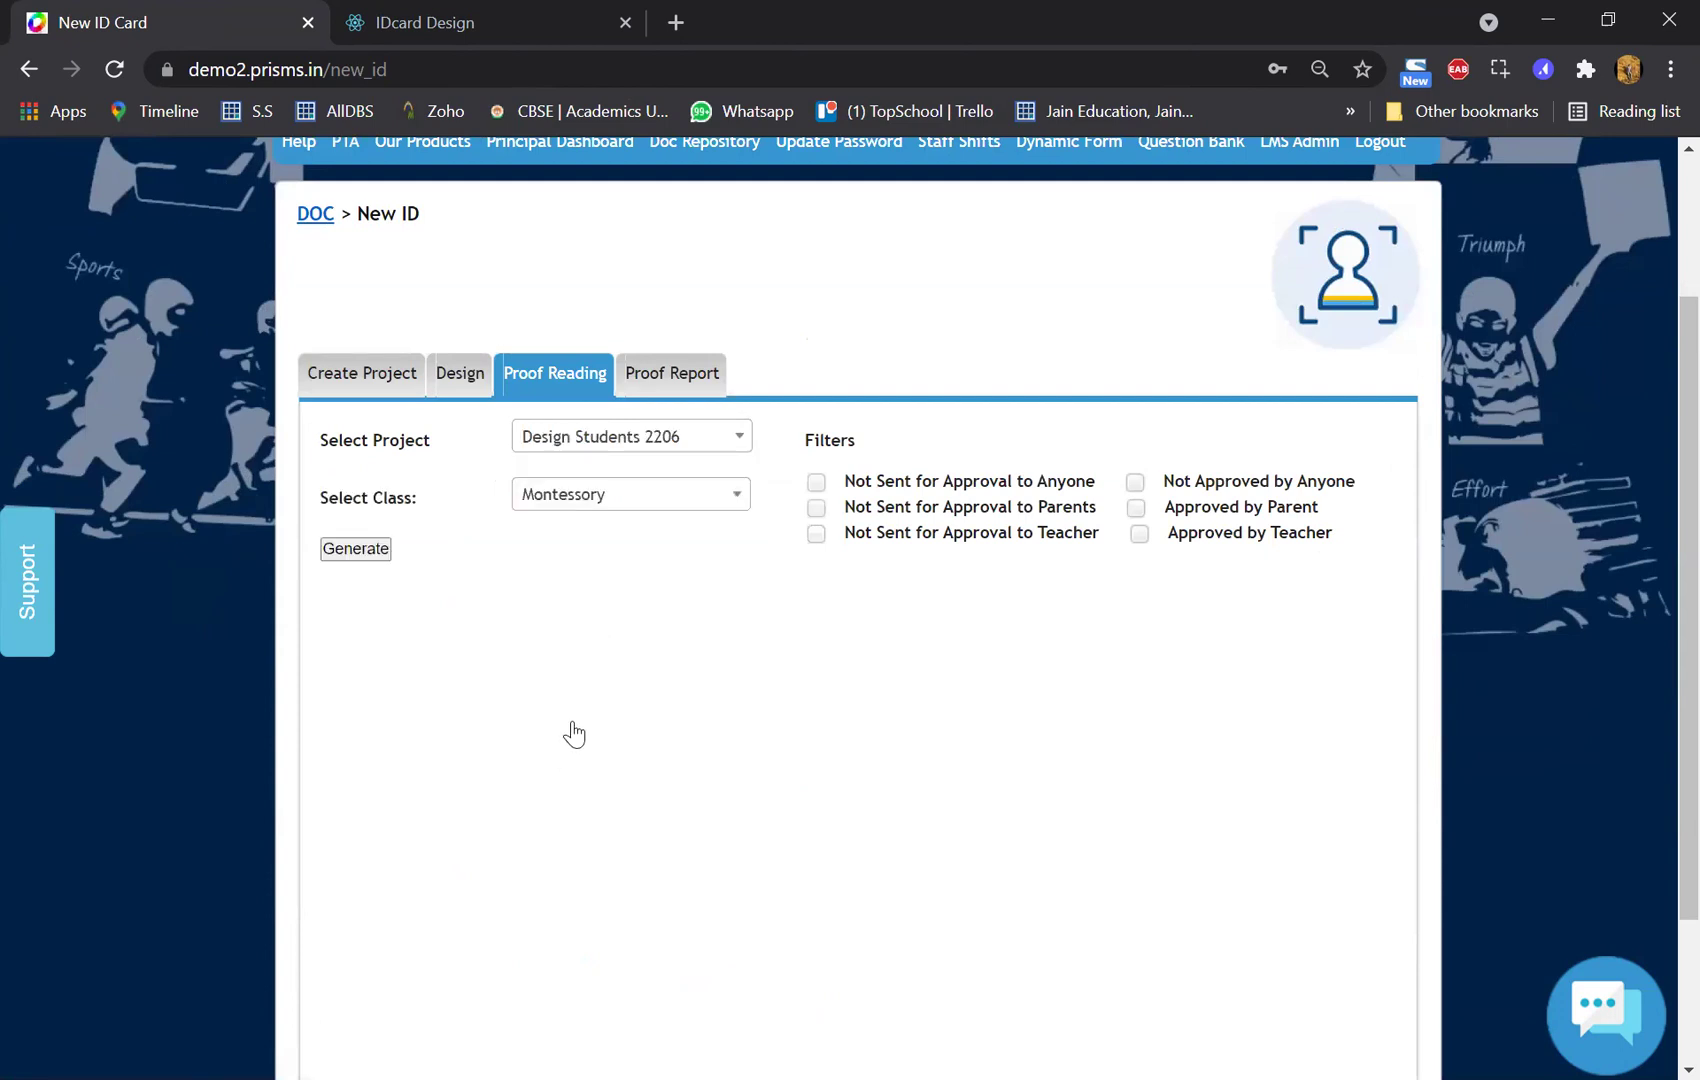
click(352, 550)
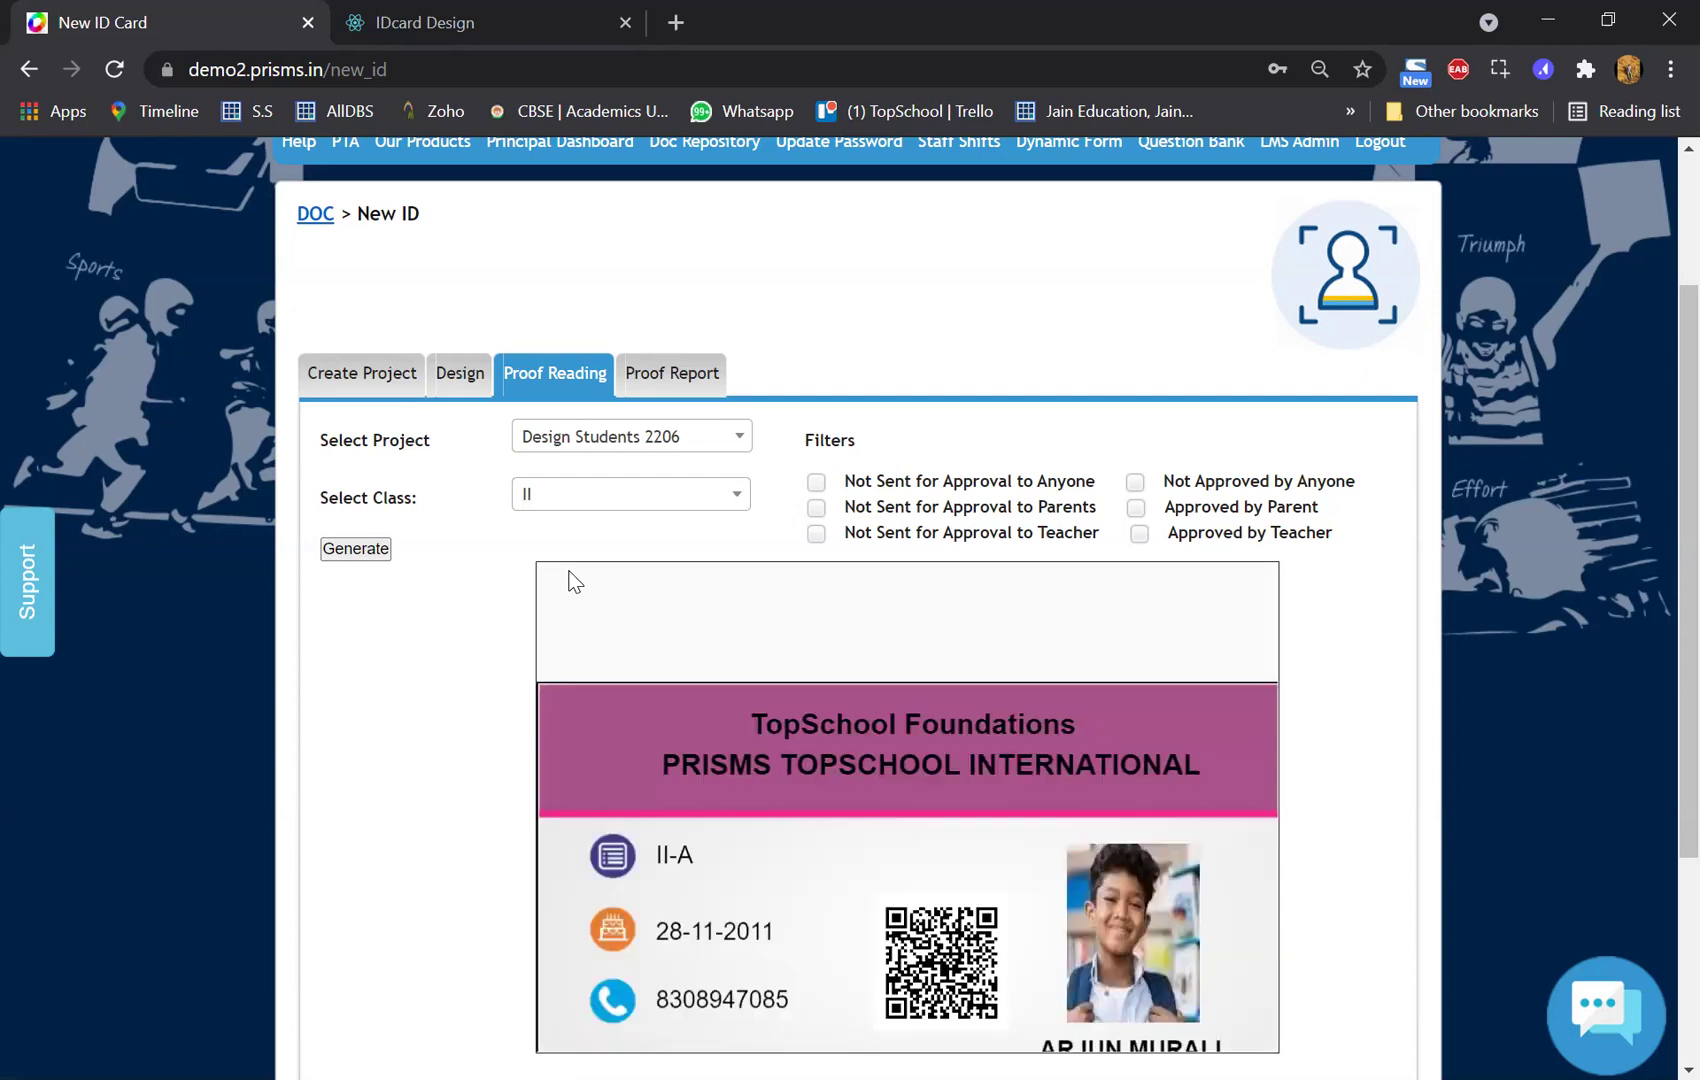
scroll(675, 254, down, 3)
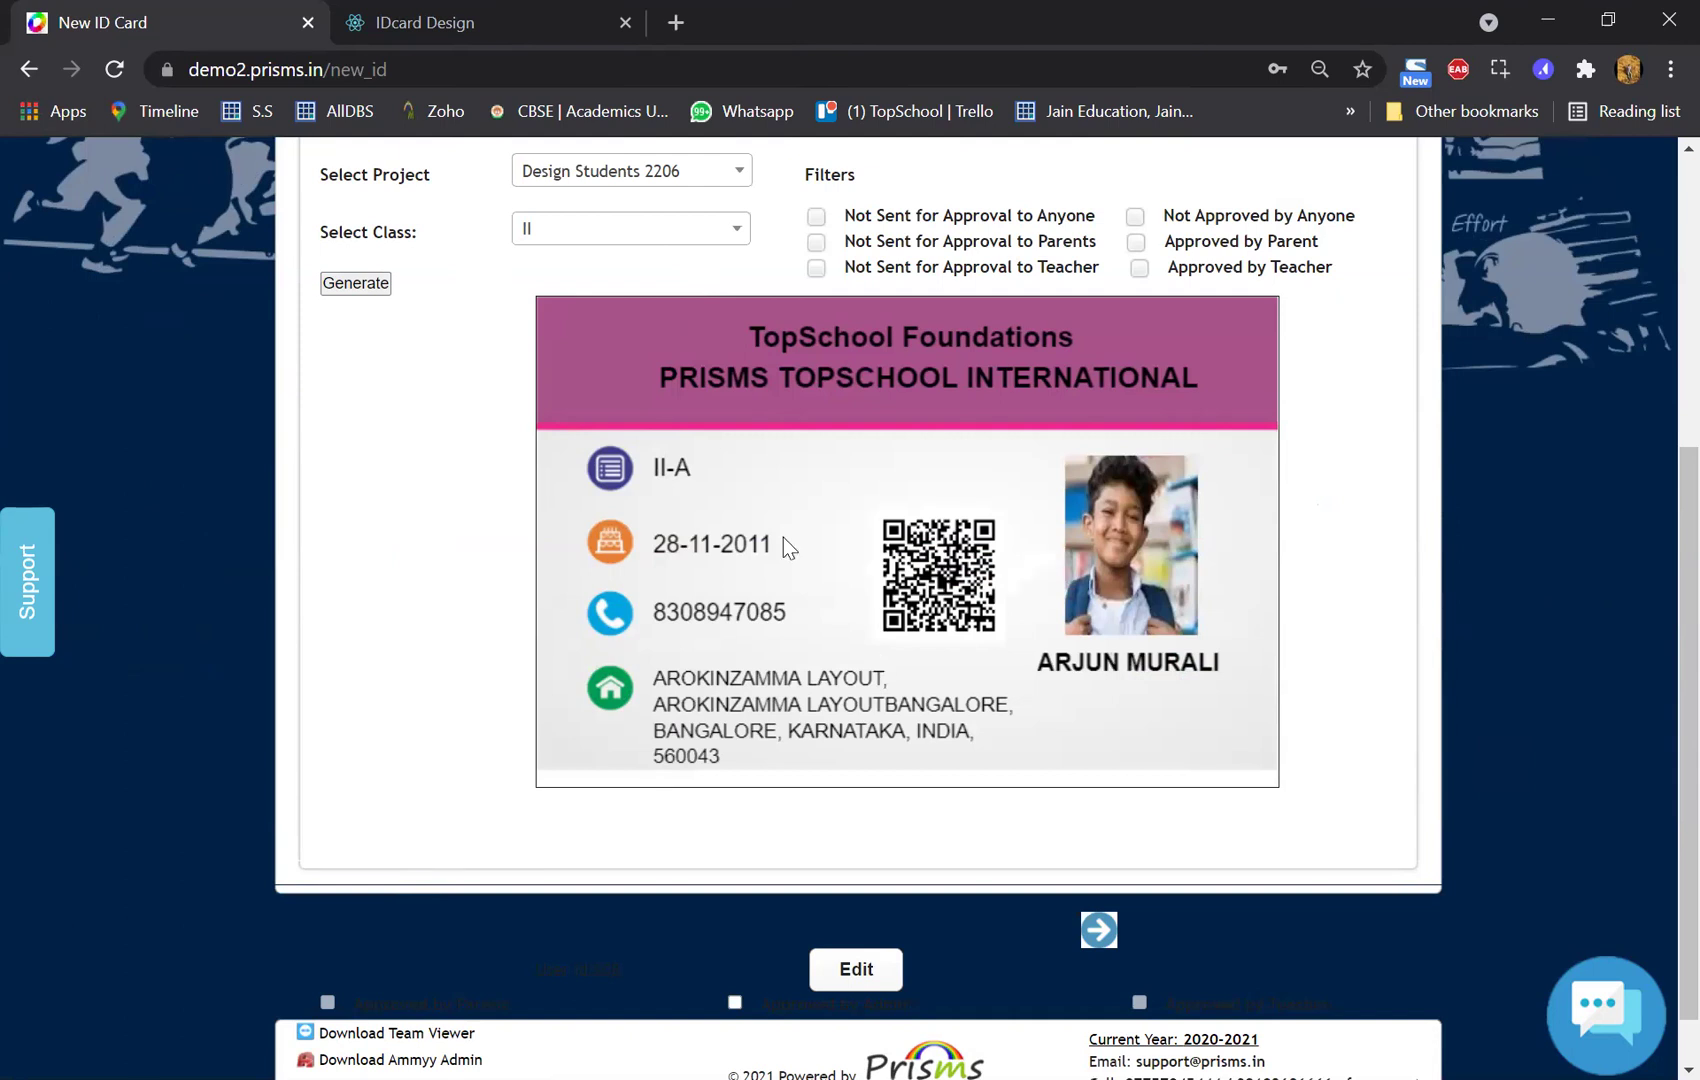
- Generate the class II proof cards for the "Student Sample Design 4" project
scroll(730, 470, up, 1)
scroll(640, 530, up, 3)
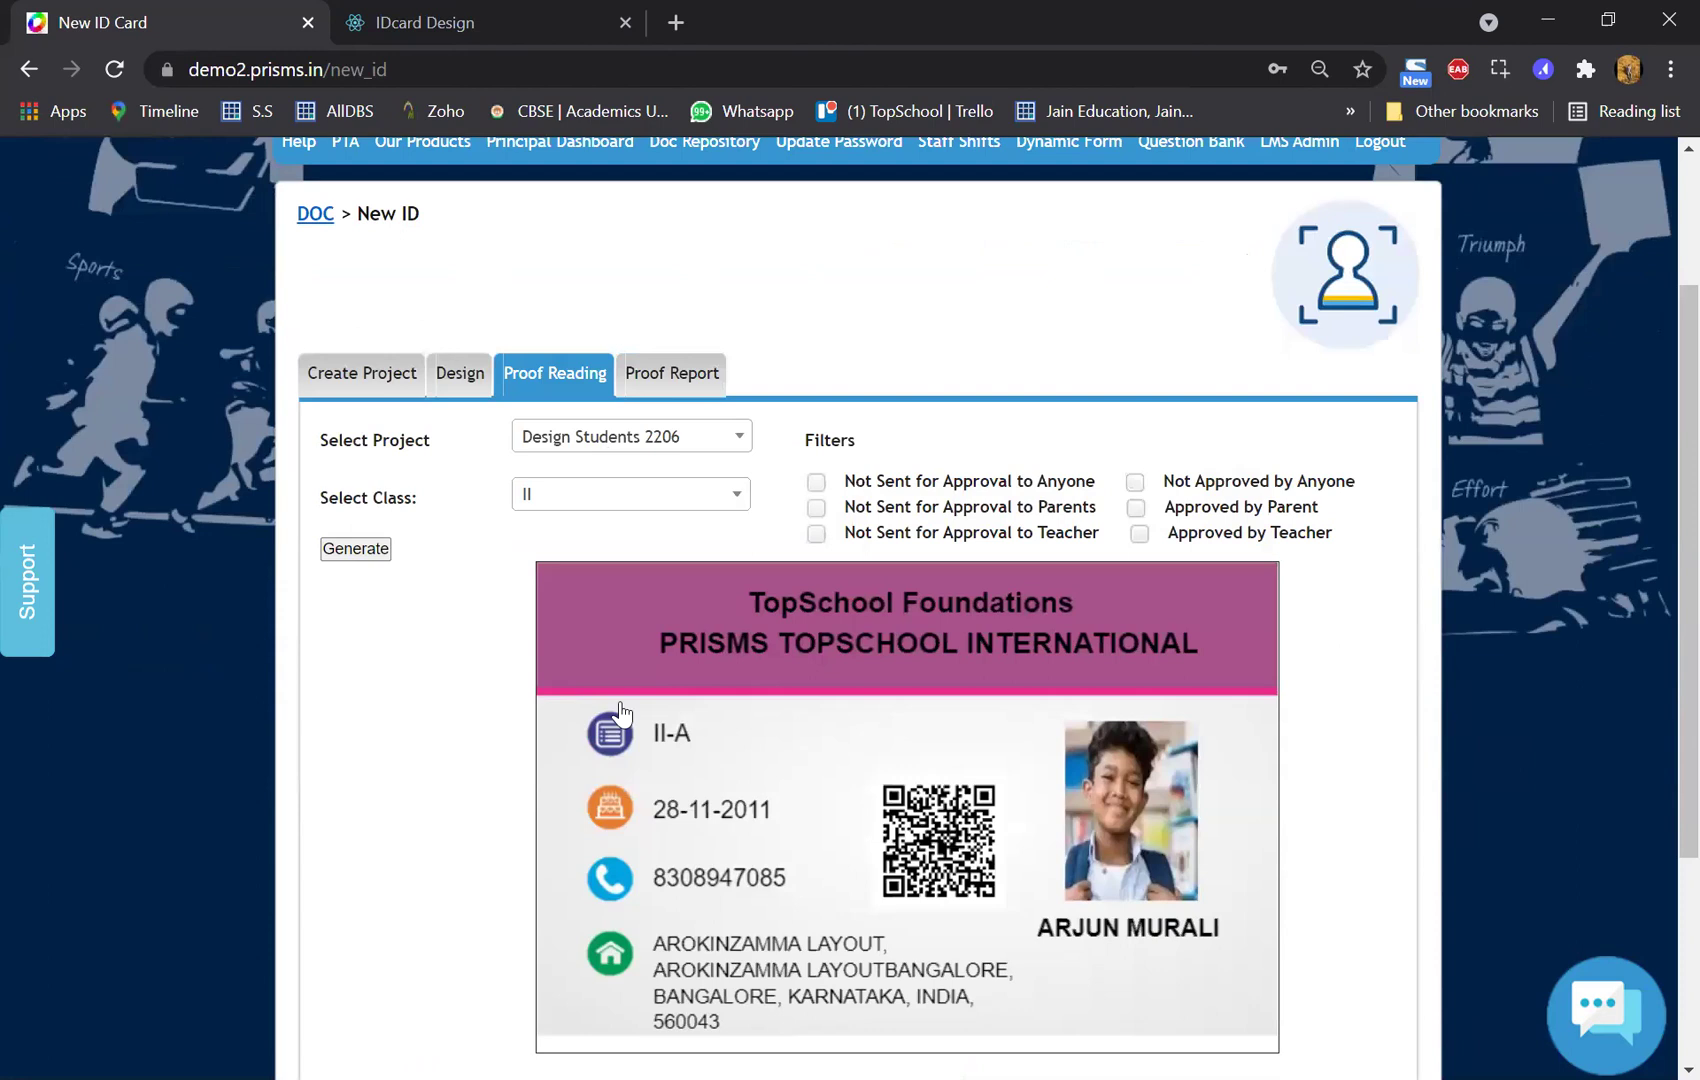
key(alt+Down)
scroll(619, 660, down, 3)
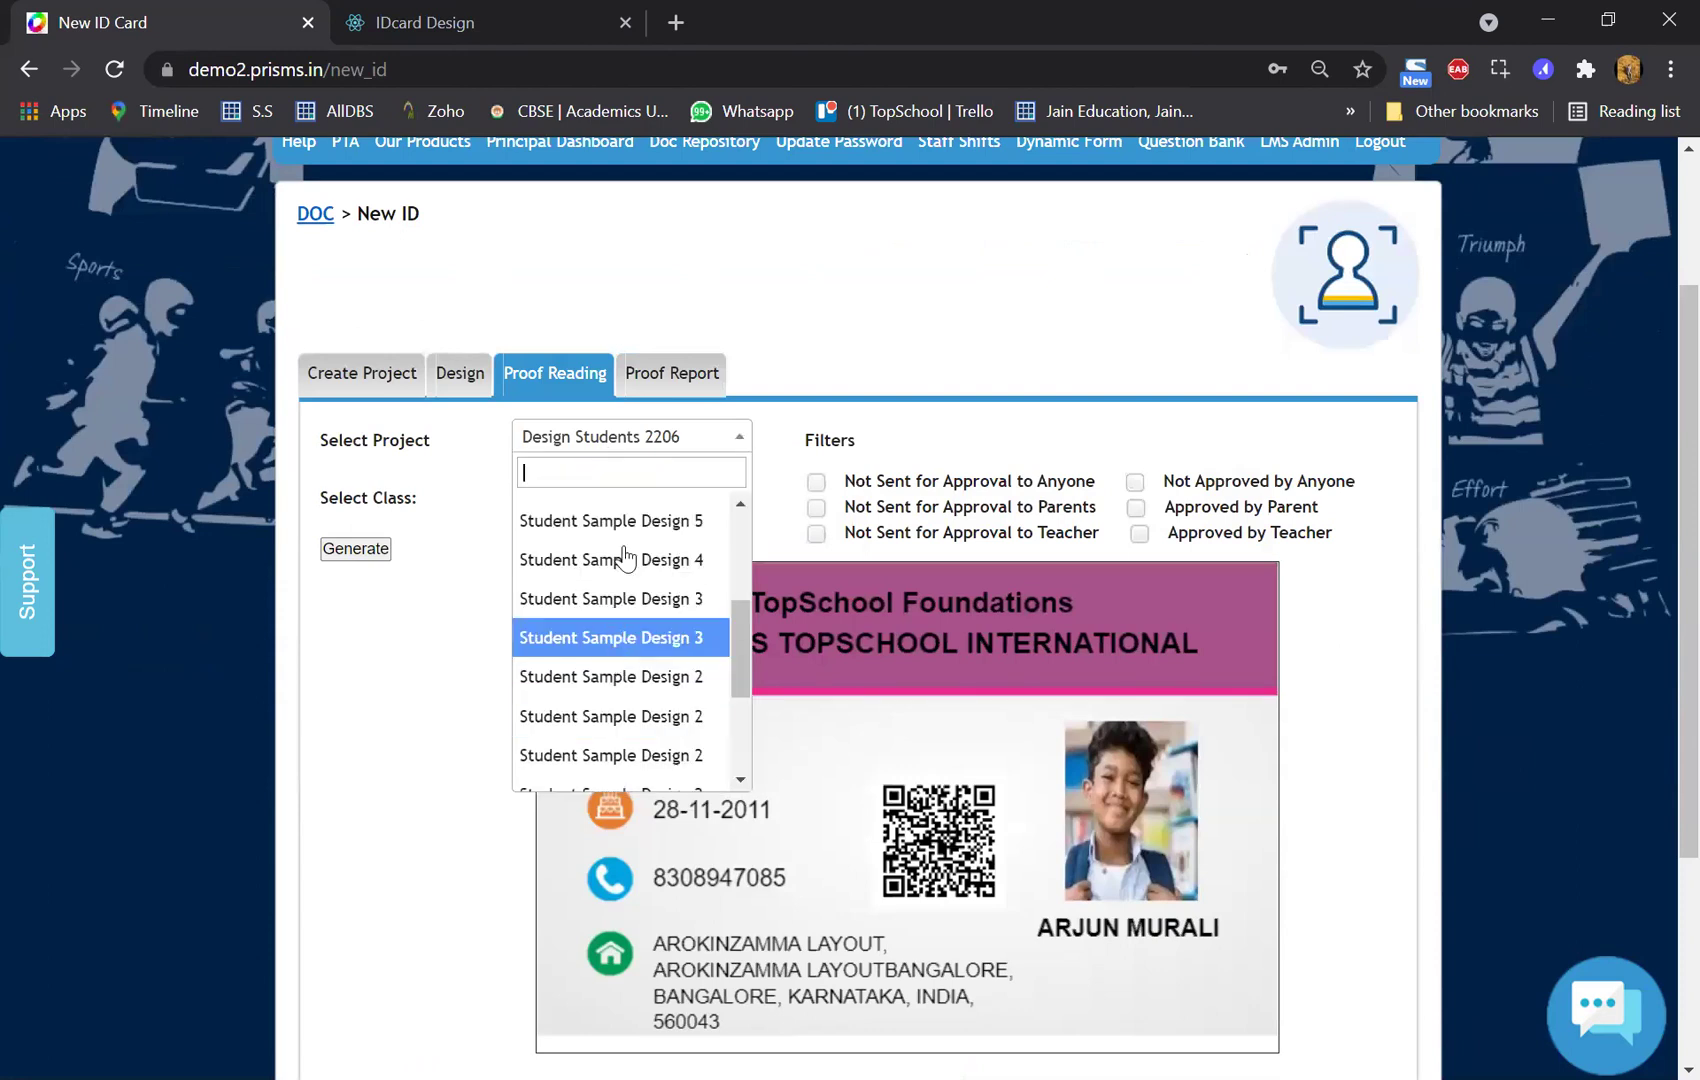
key(Up)
key(Up)
key(Return)
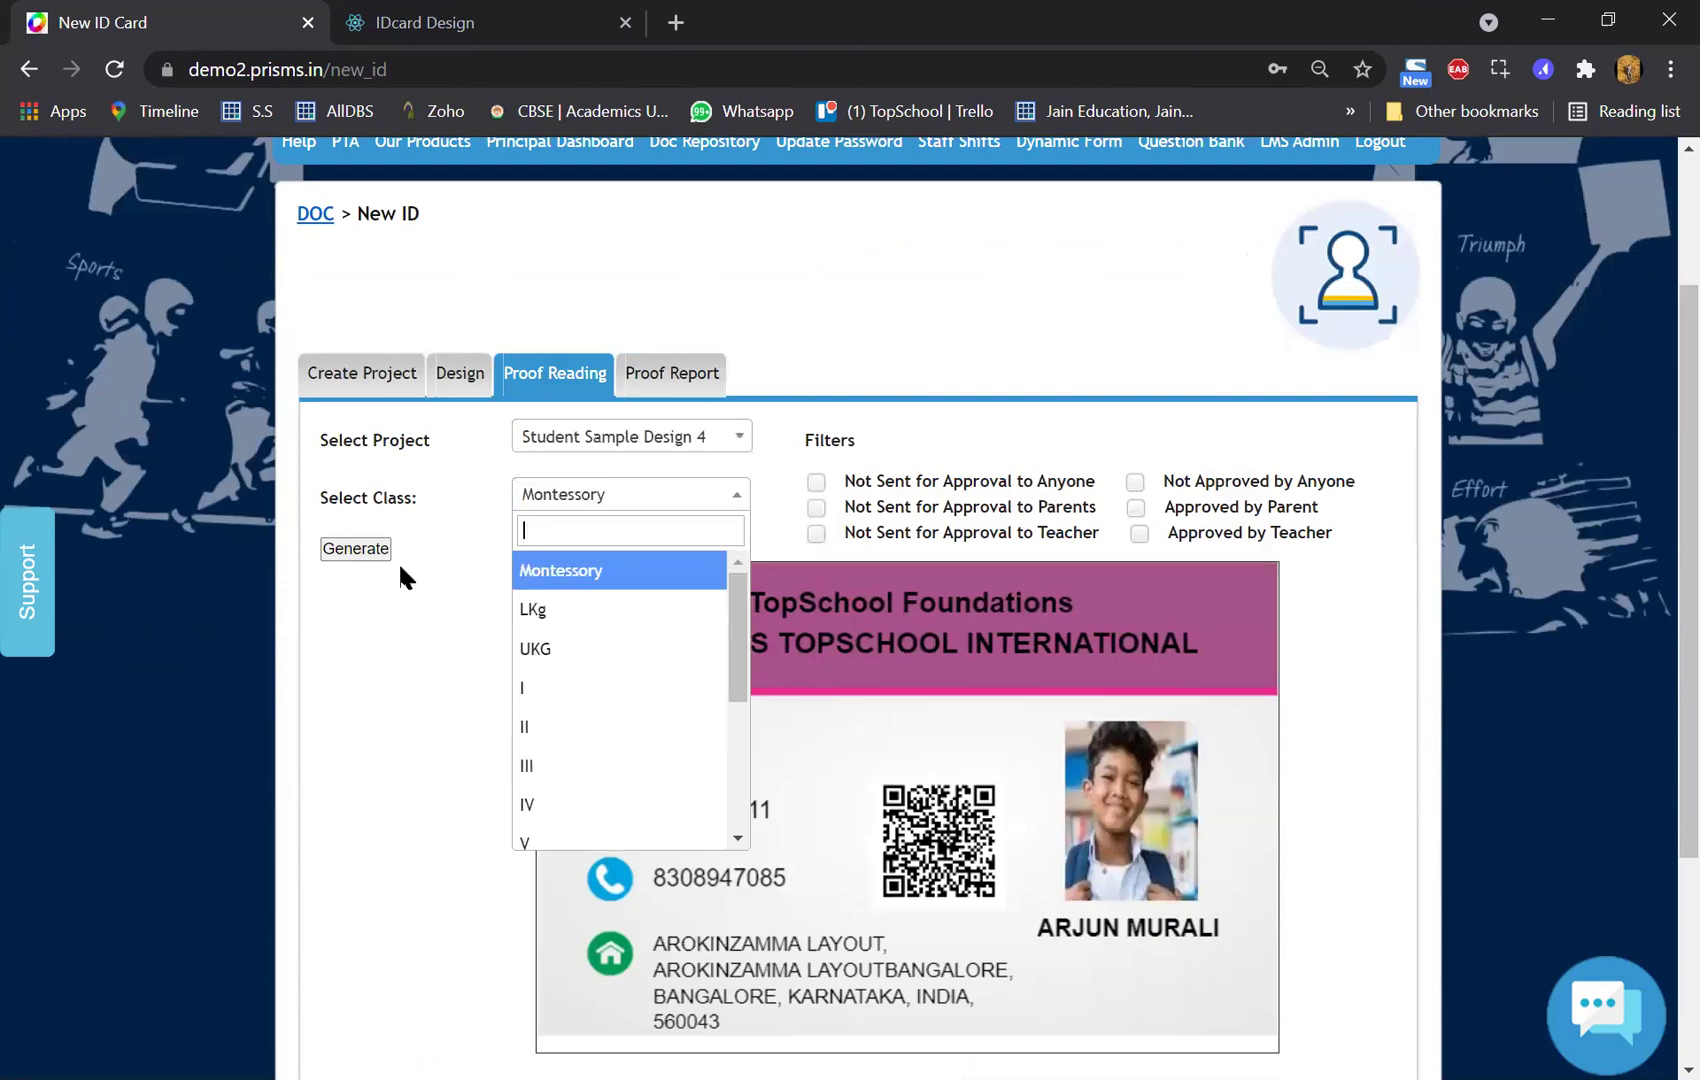
key(Down)
key(Down)
key(Down)
key(Down)
key(Return)
click(355, 549)
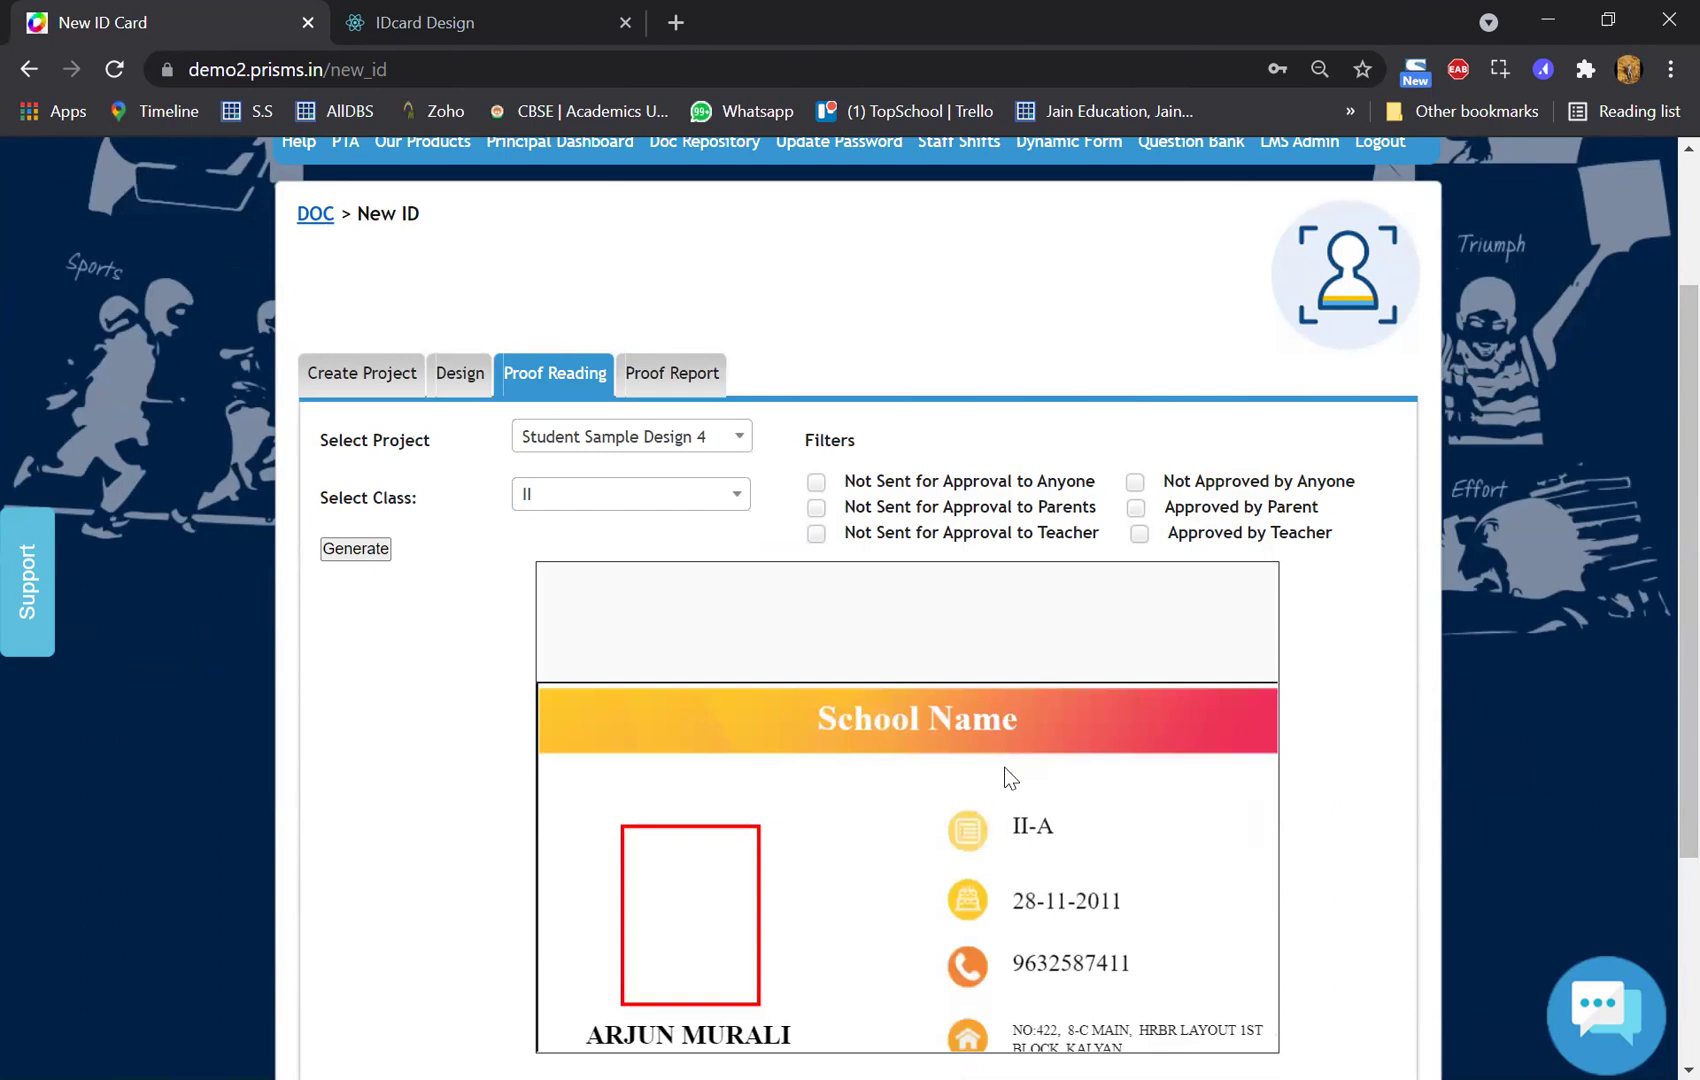
- Review the first "Student Sample Design 4" proof card and advance to the next student's card
scroll(1004, 768, down, 2)
scroll(1200, 912, down, 1)
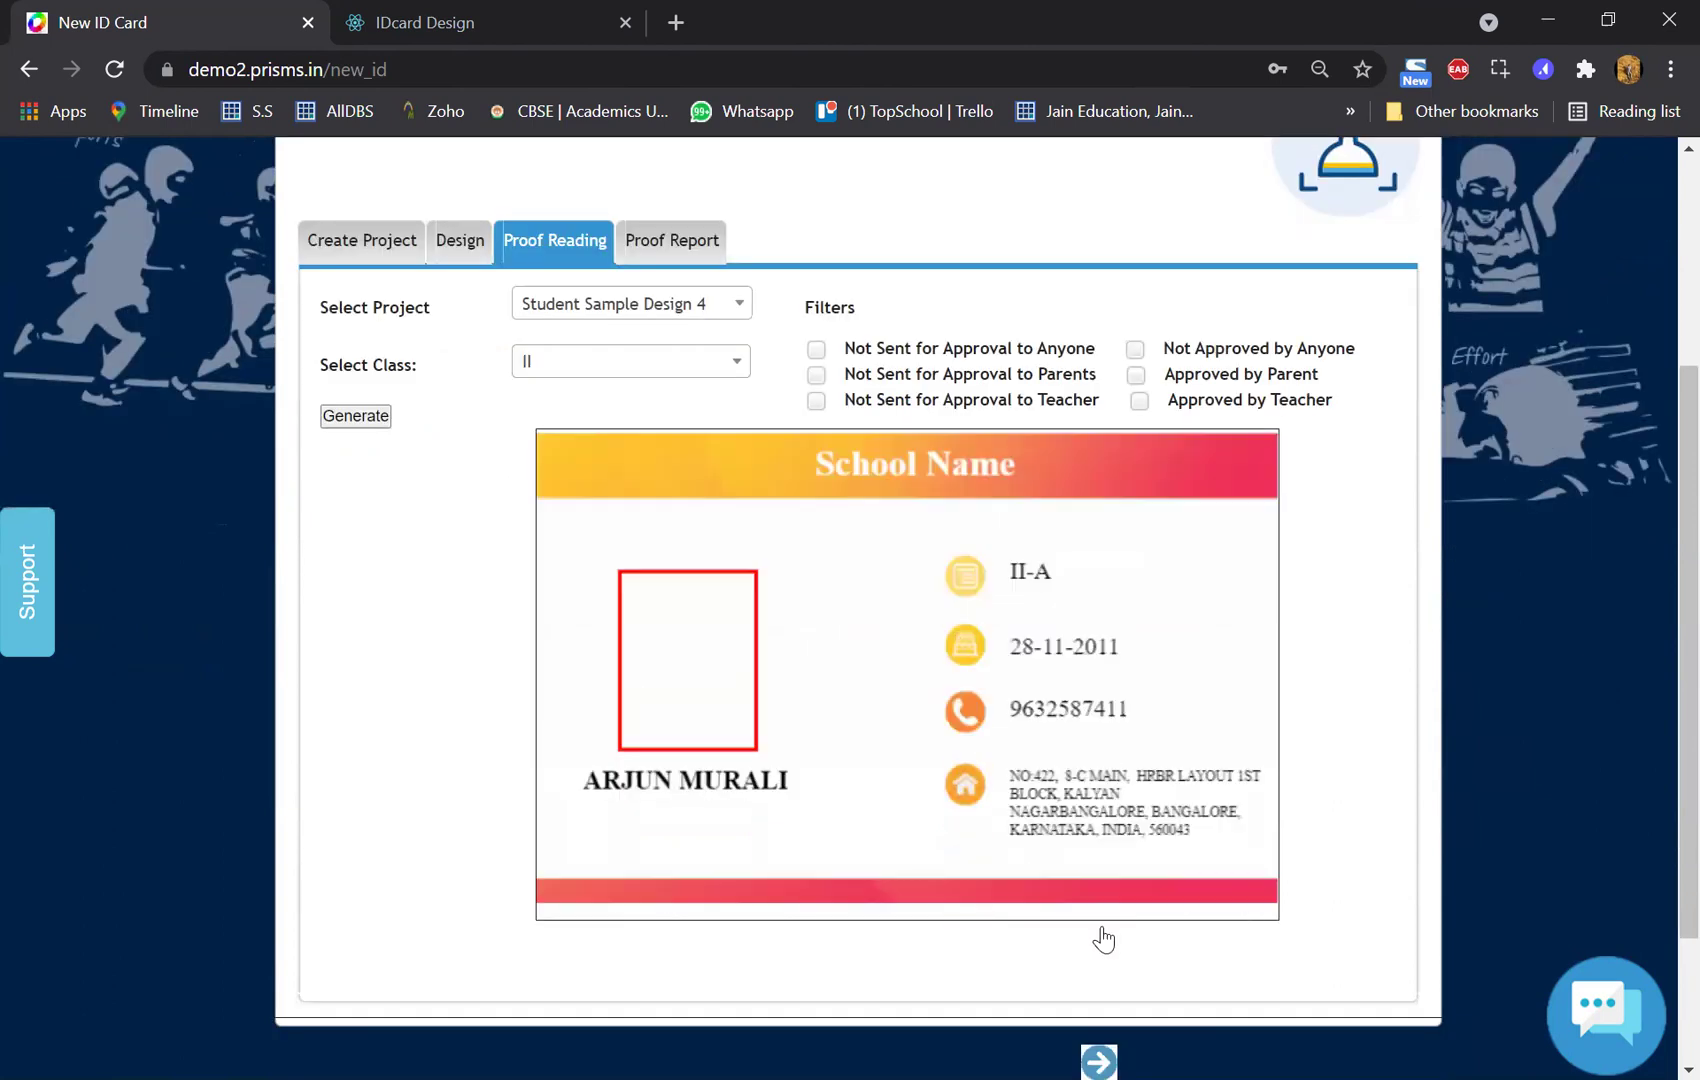
scroll(1100, 937, down, 1)
scroll(890, 940, down, 1)
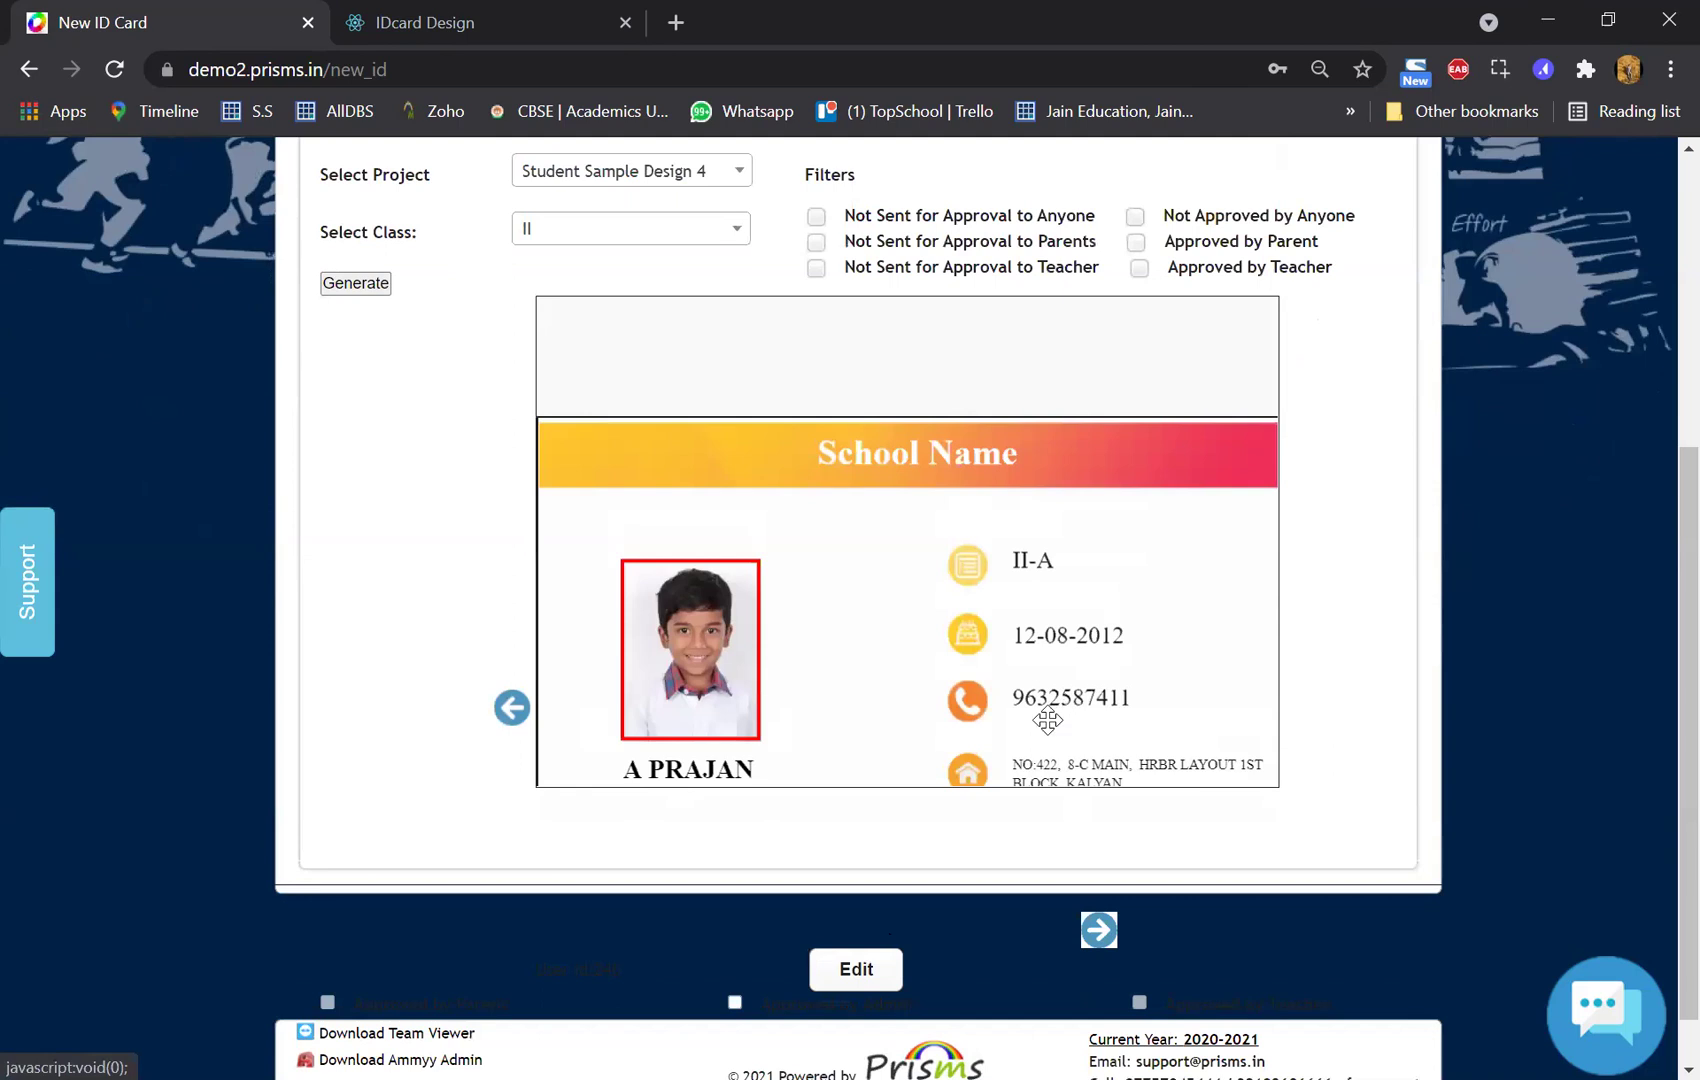
scroll(1090, 703, down, 1)
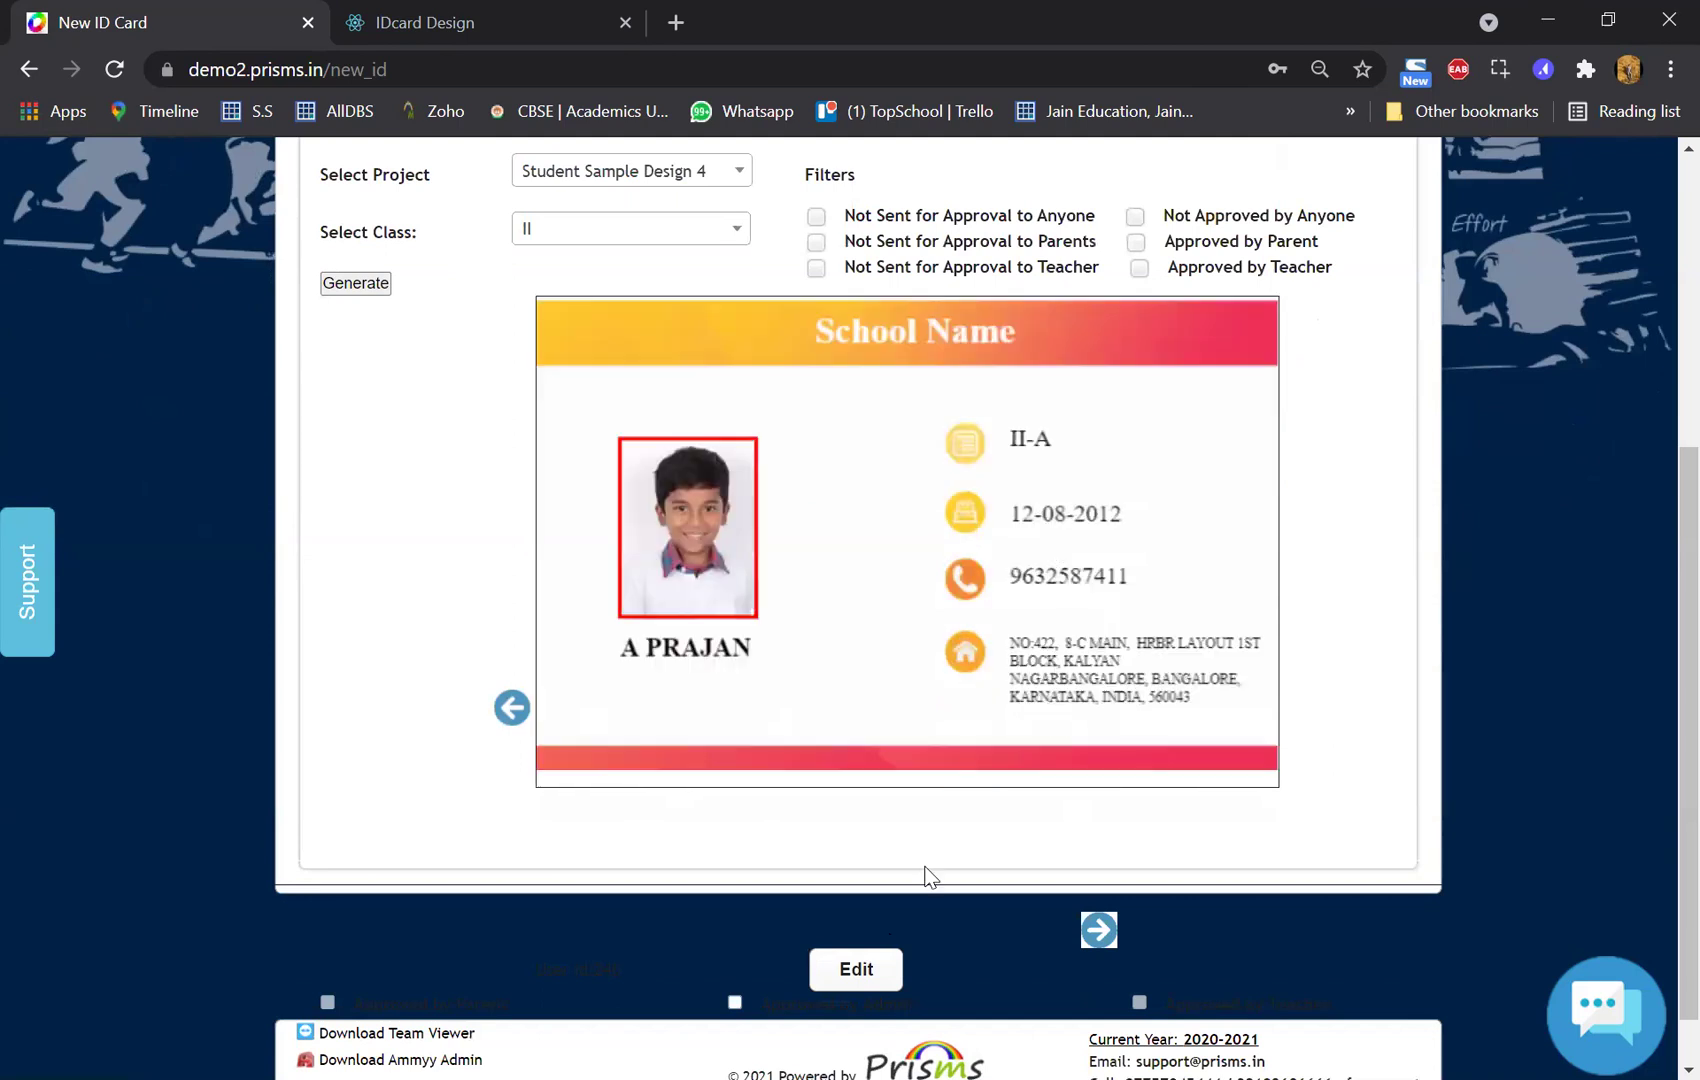
- Edit the displayed student's data, changing the year in the date of birth, and save the update
click(856, 968)
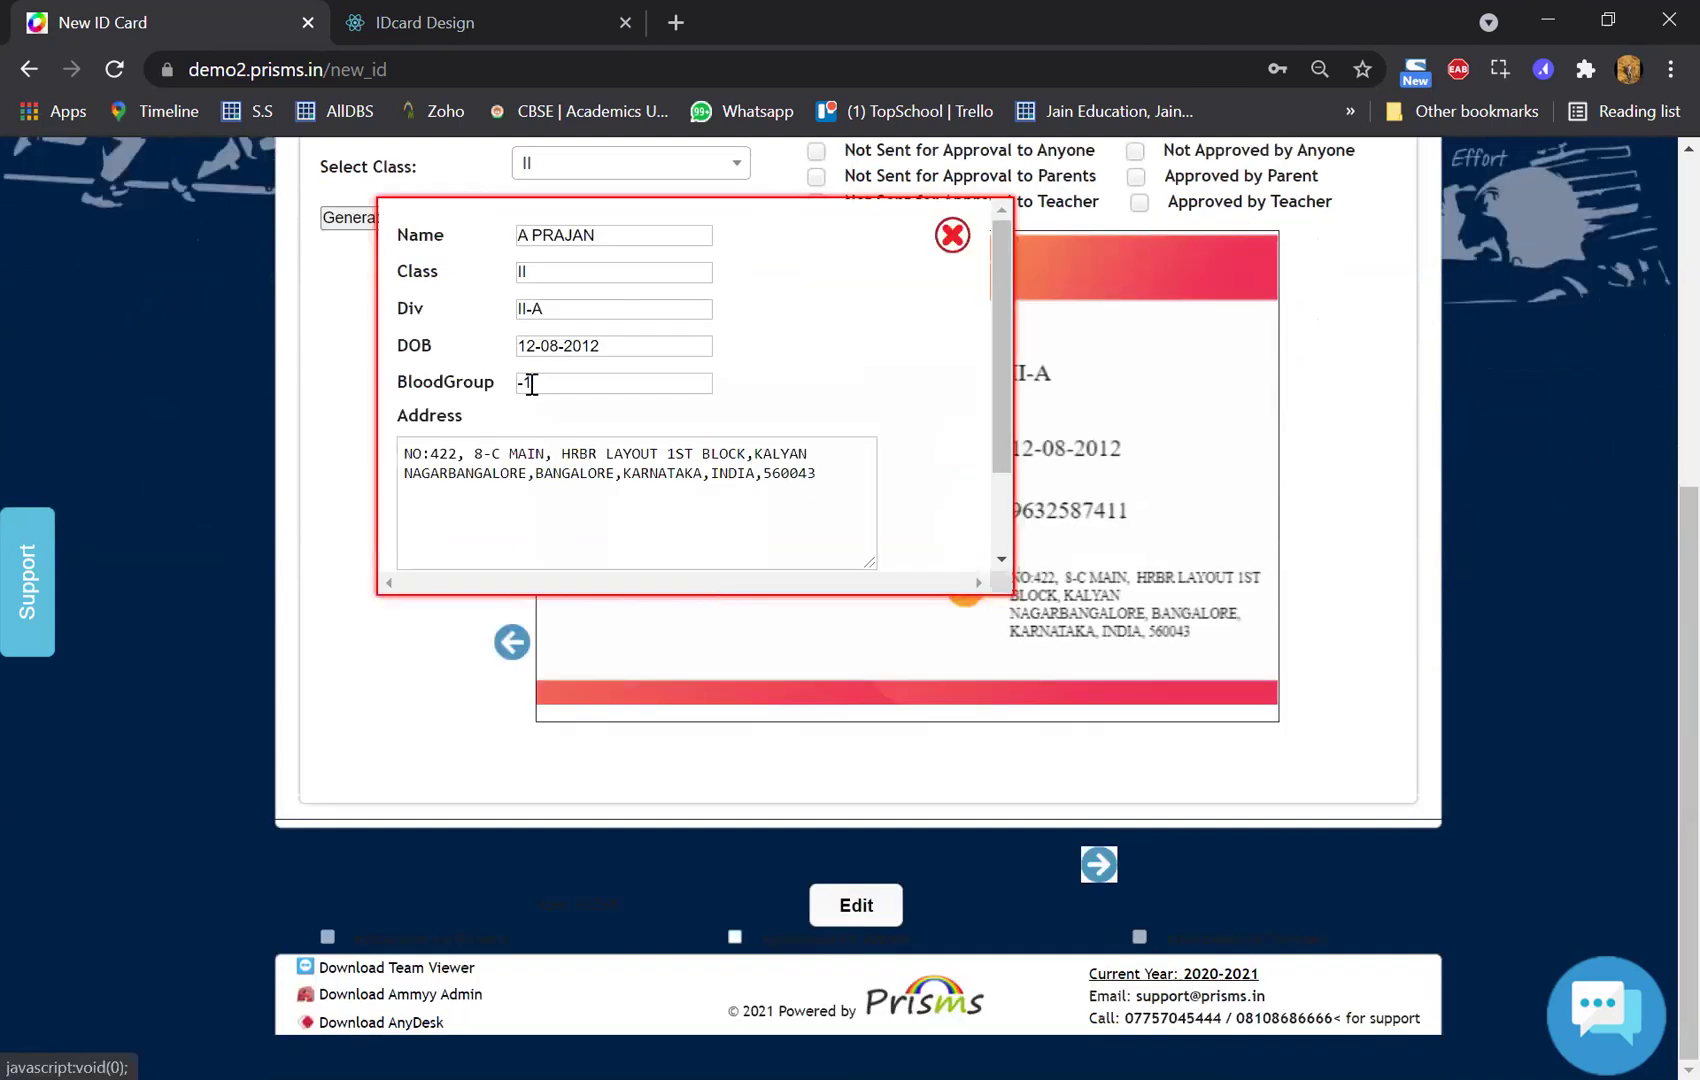
click(607, 346)
key(BackSpace)
text(4)
scroll(472, 540, down, 2)
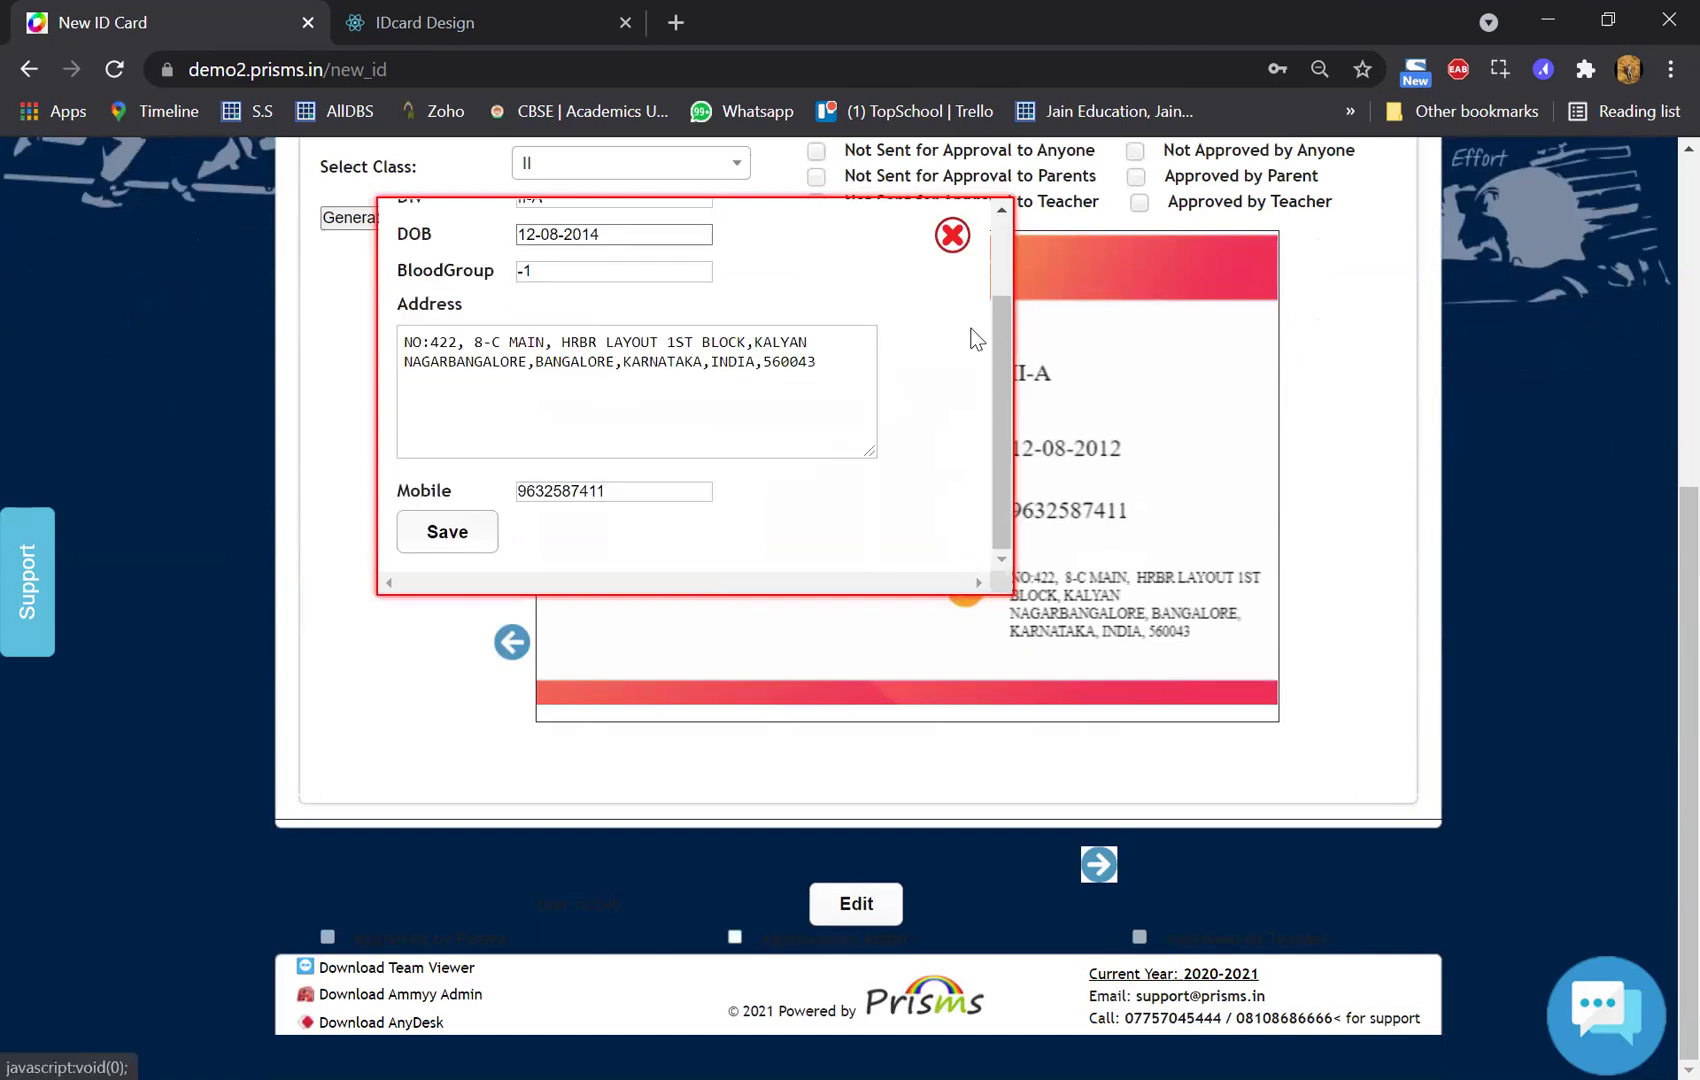
key(Return)
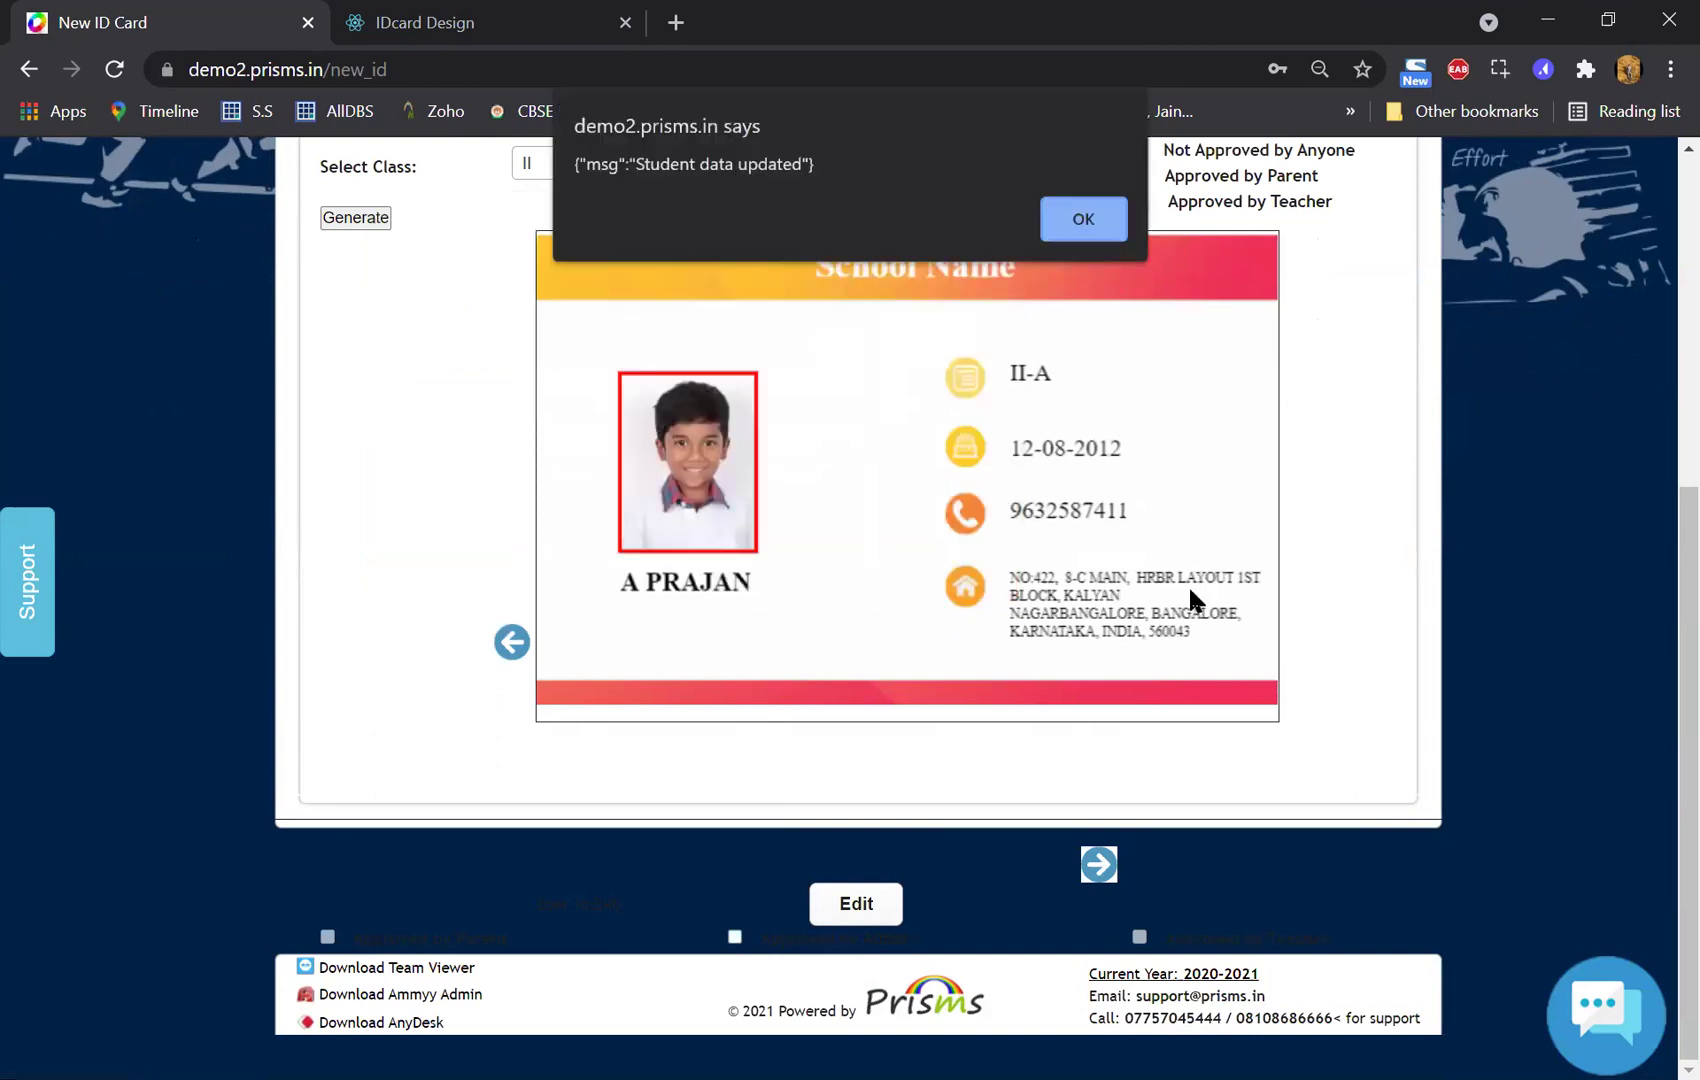
key(Return)
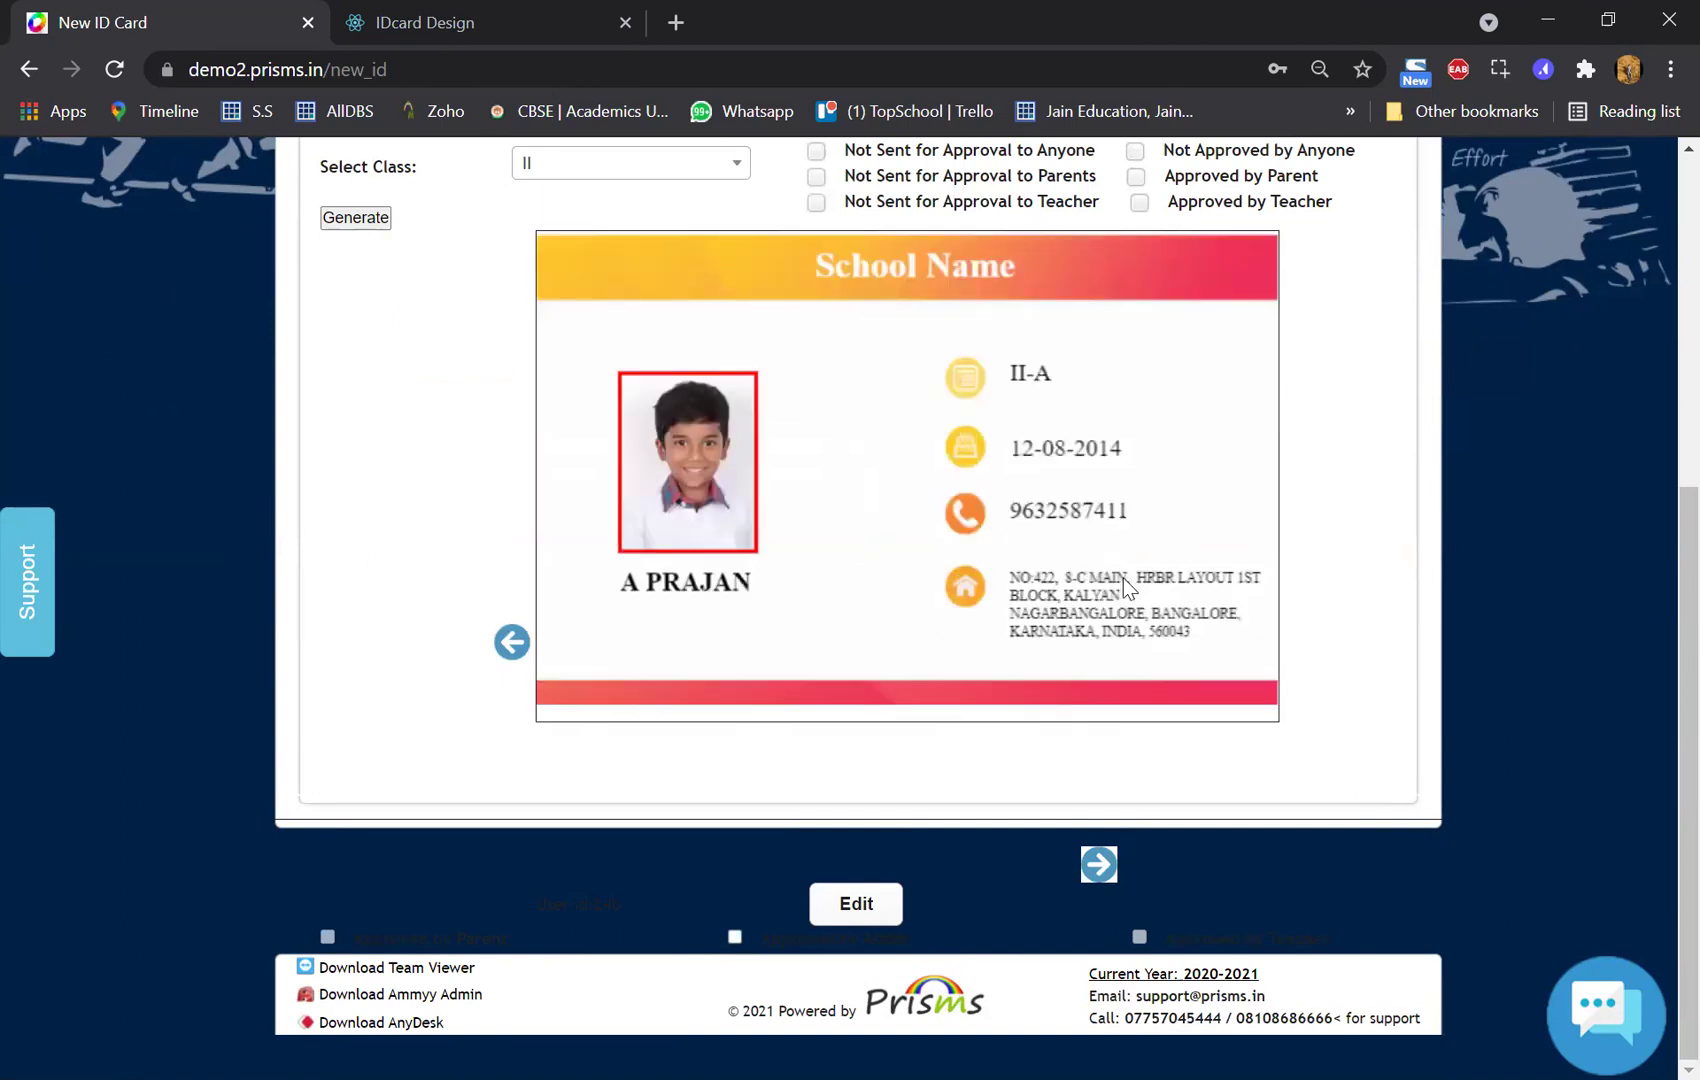
- Get the proof report for the "Student Sample Design 5" project and class II
scroll(910, 600, up, 5)
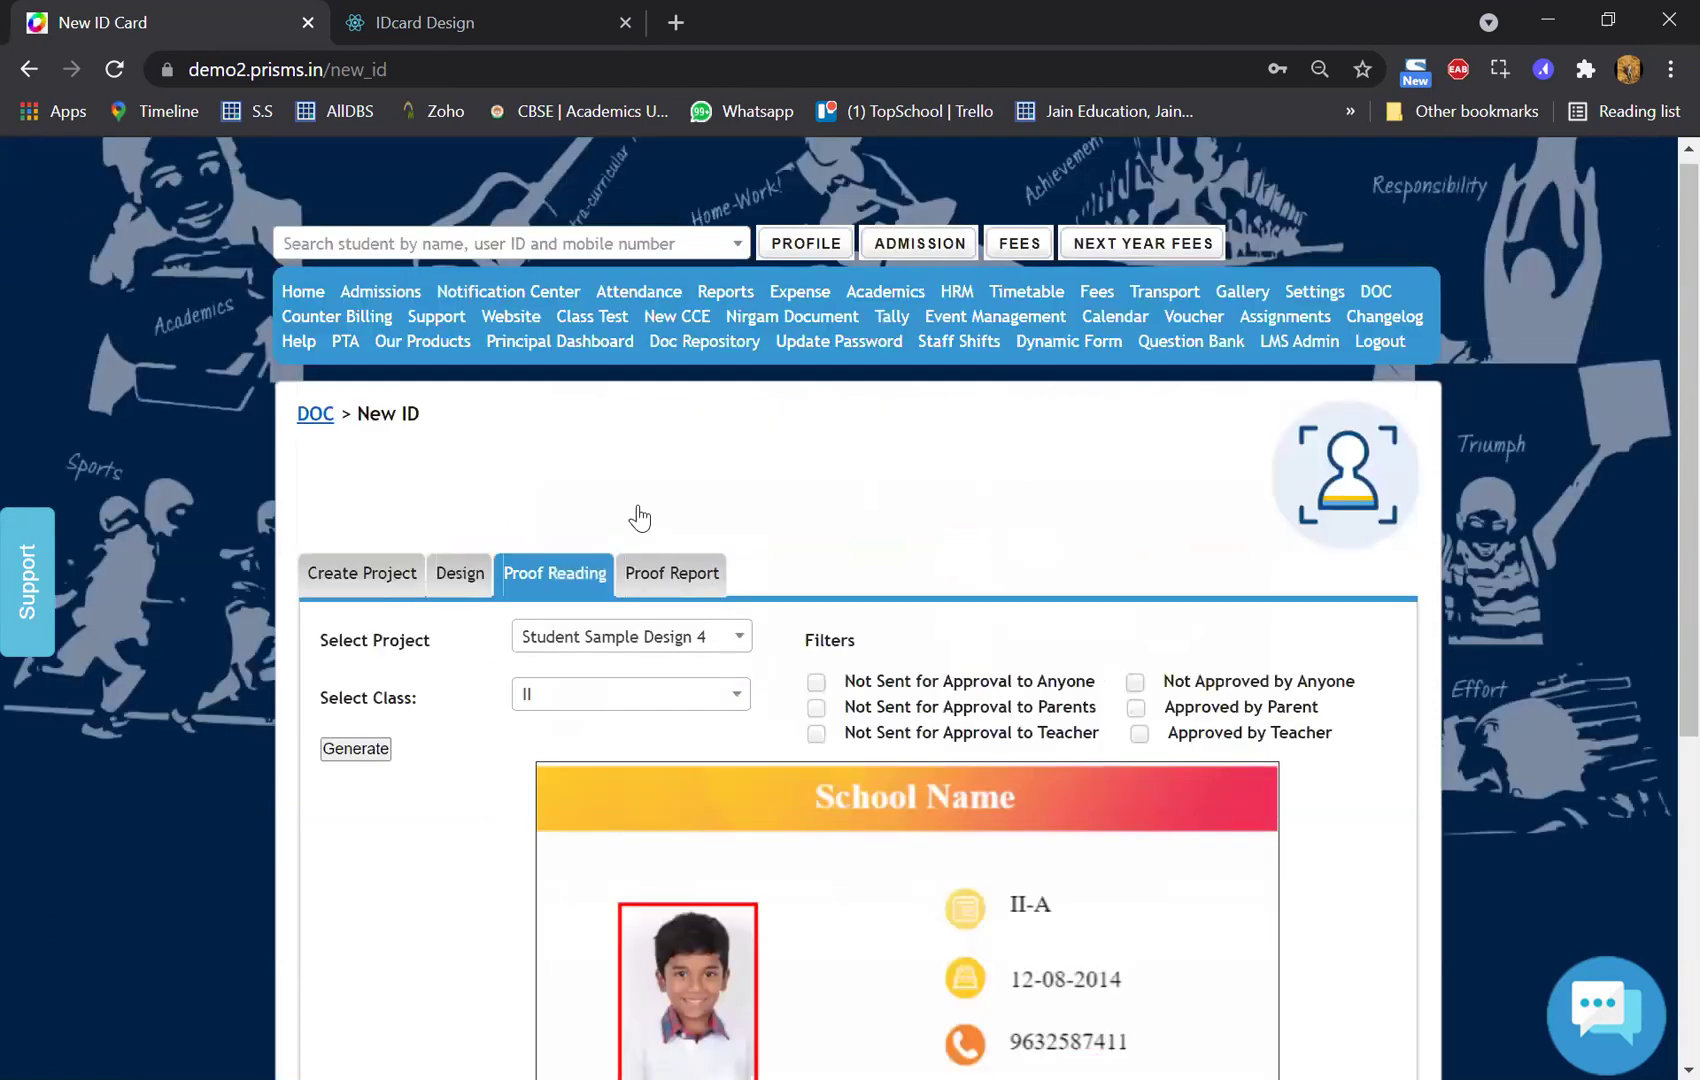
click(672, 573)
click(632, 503)
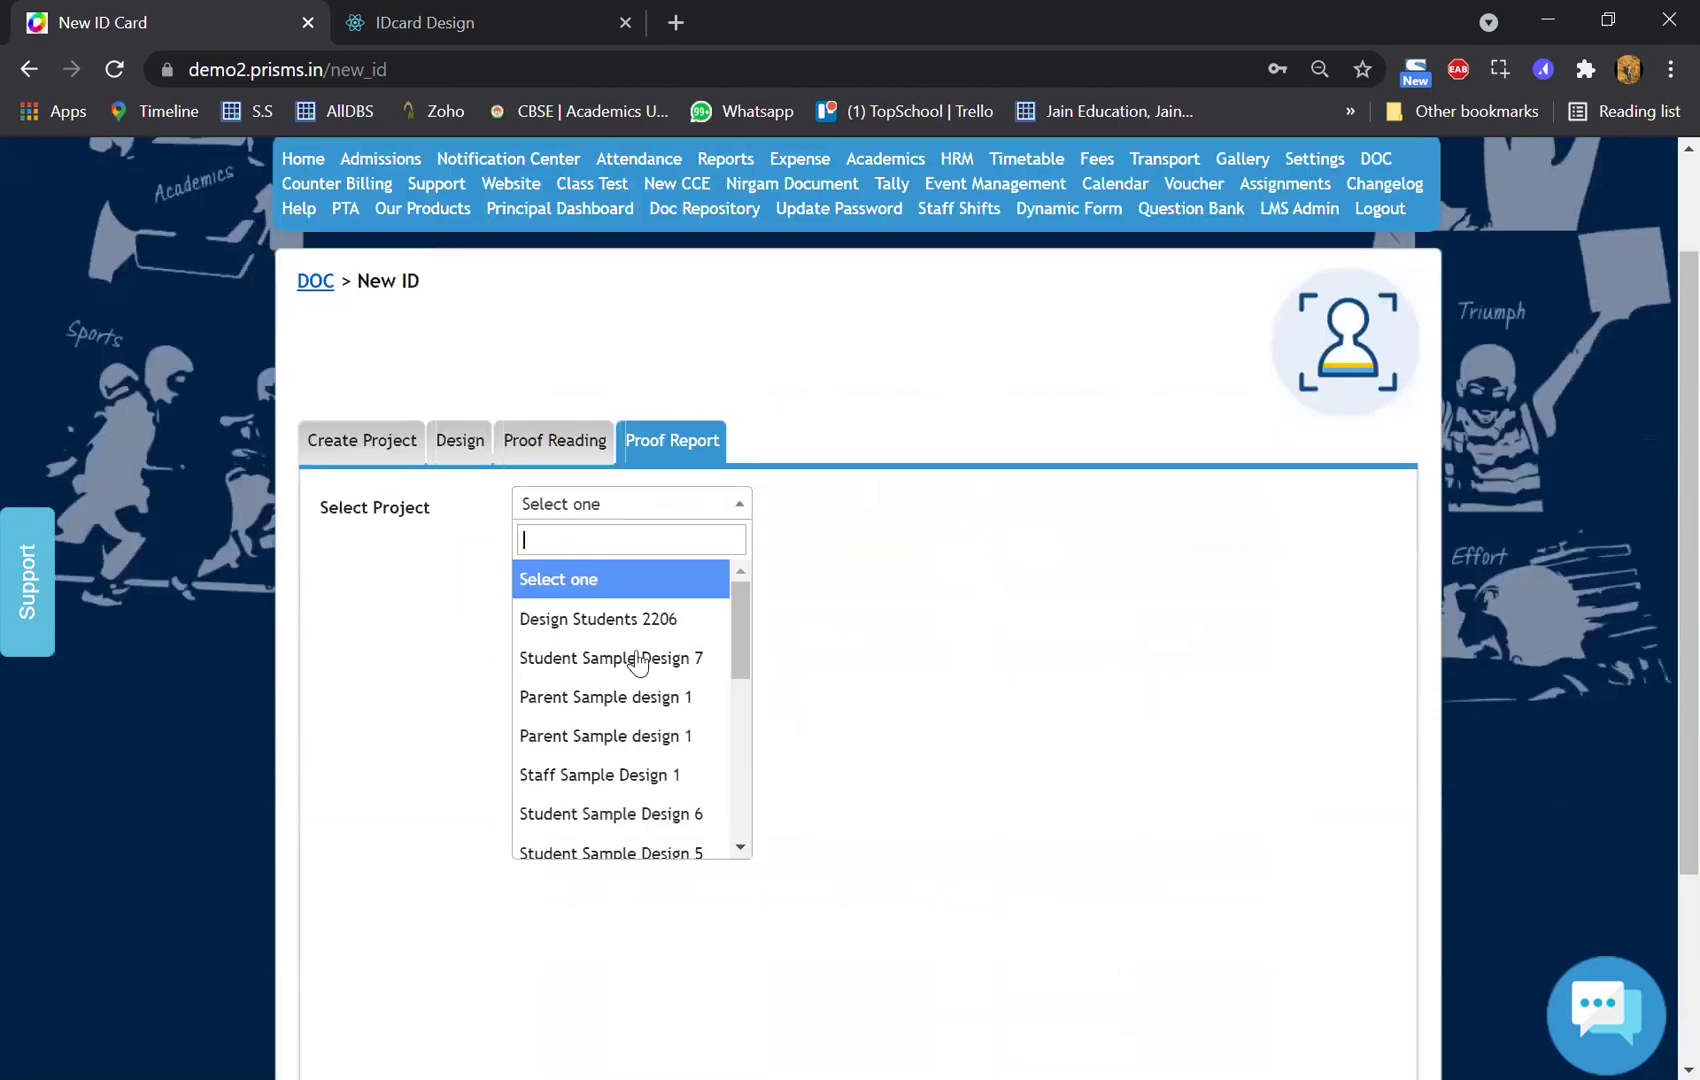
key(Down)
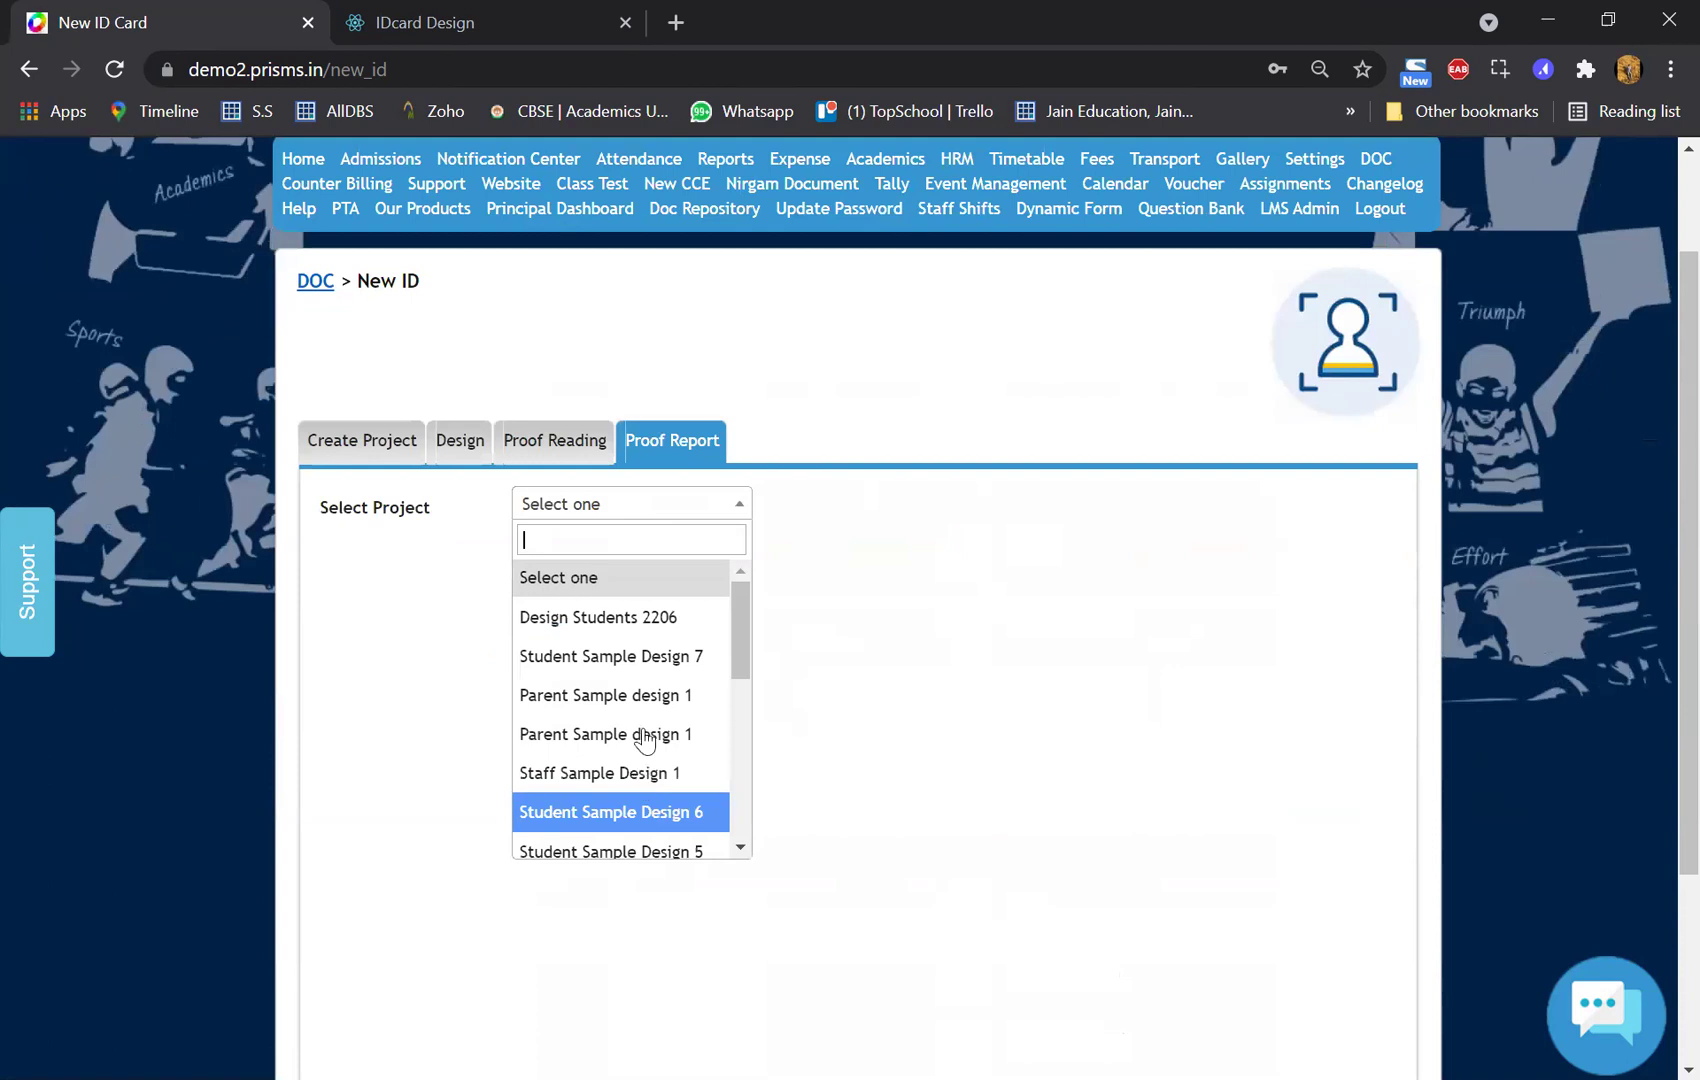
key(Down)
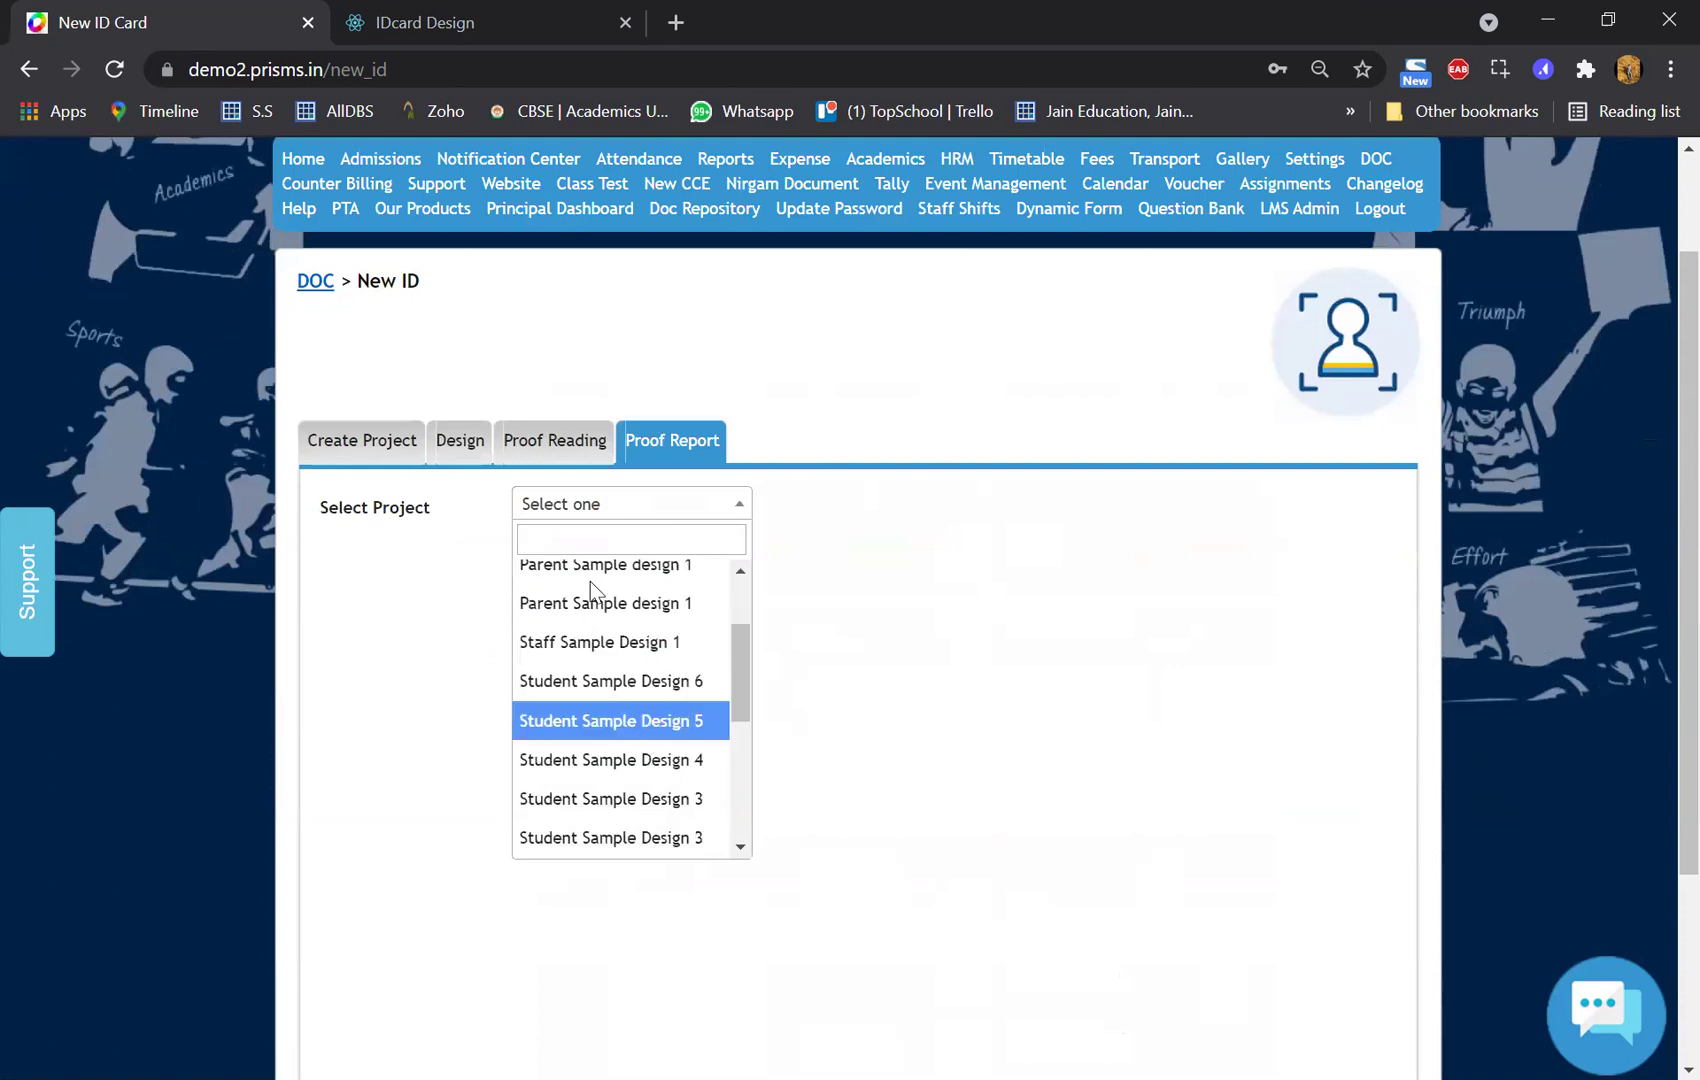
click(545, 722)
click(630, 564)
click(560, 759)
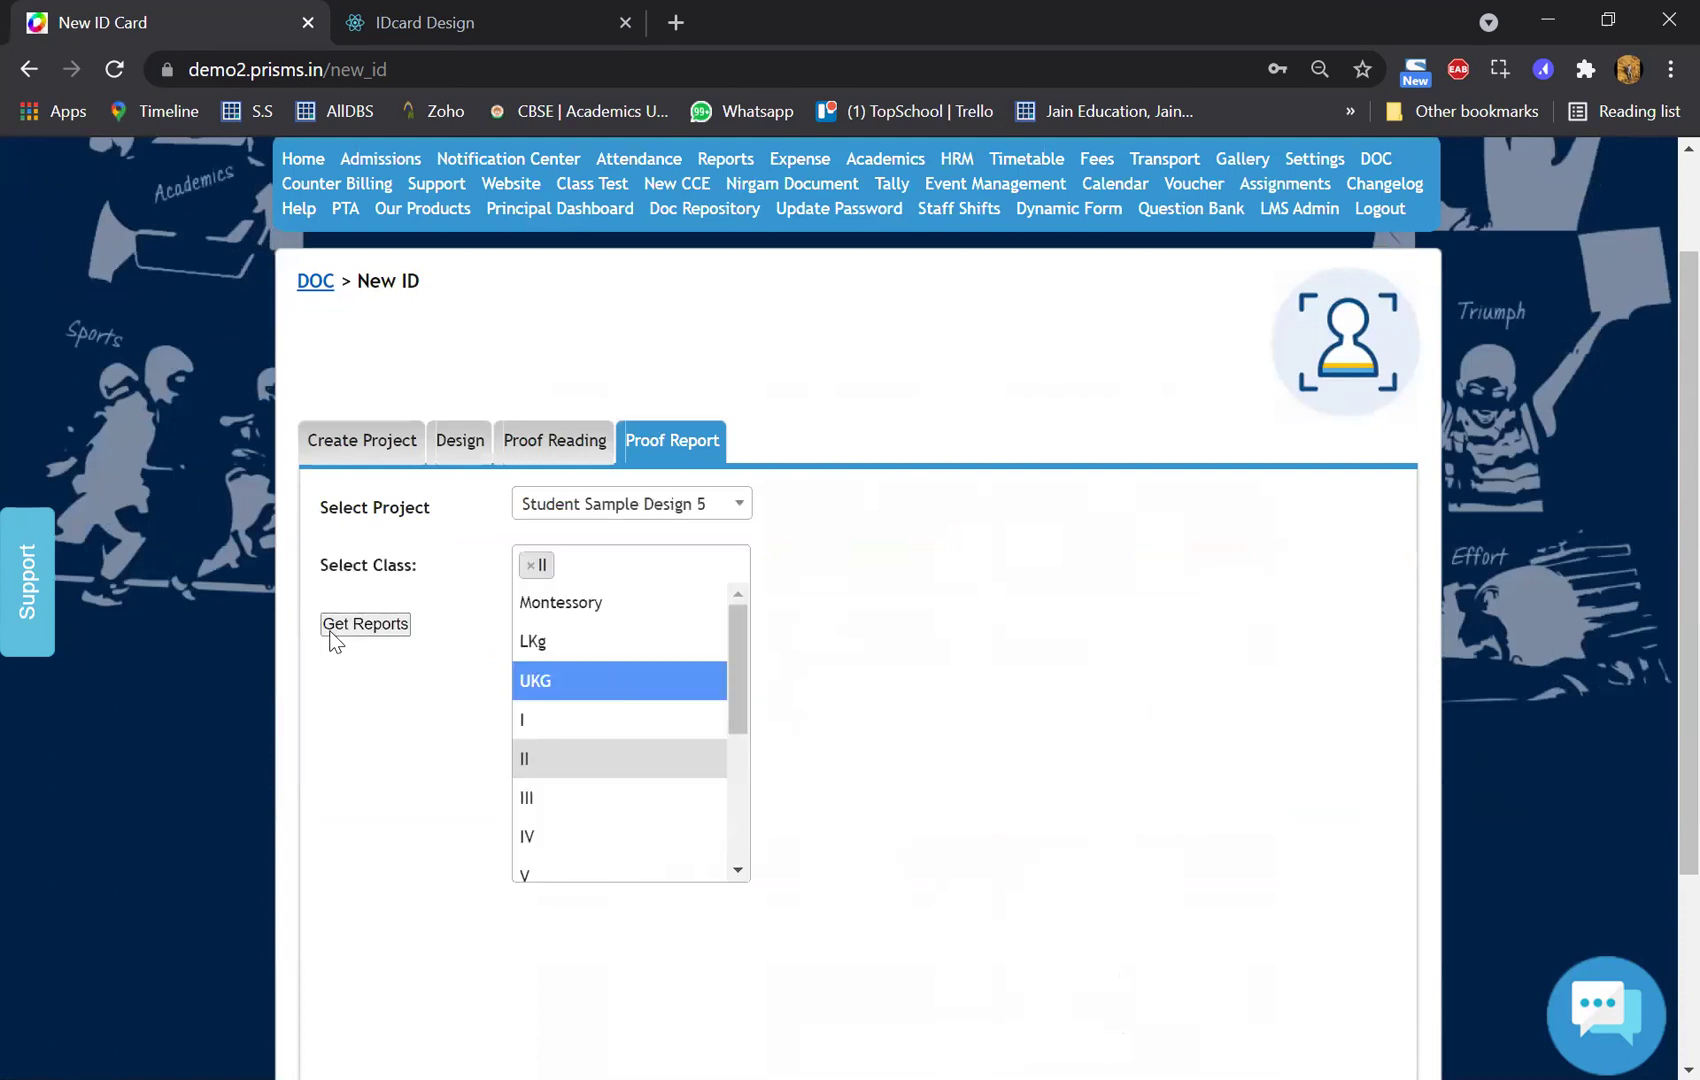
click(1259, 721)
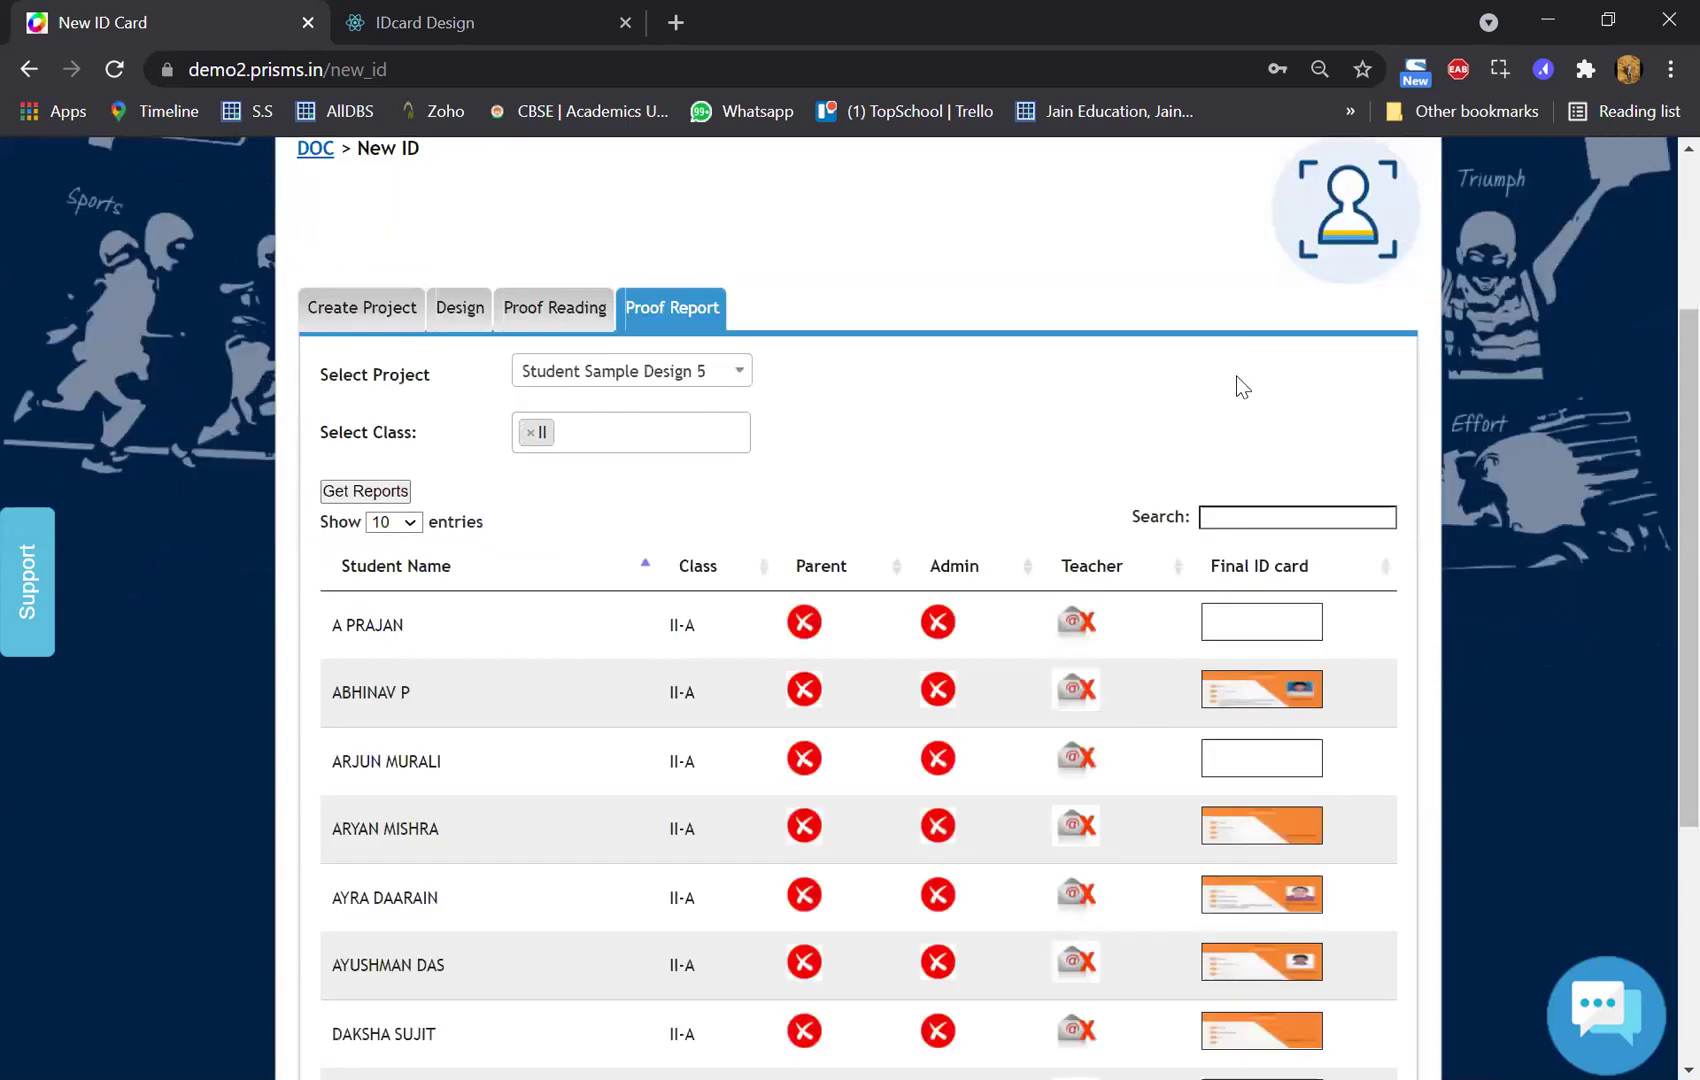
- View the first listed student's final ID card enlarged from the proof report and close it
scroll(1250, 380, down, 3)
click(1263, 366)
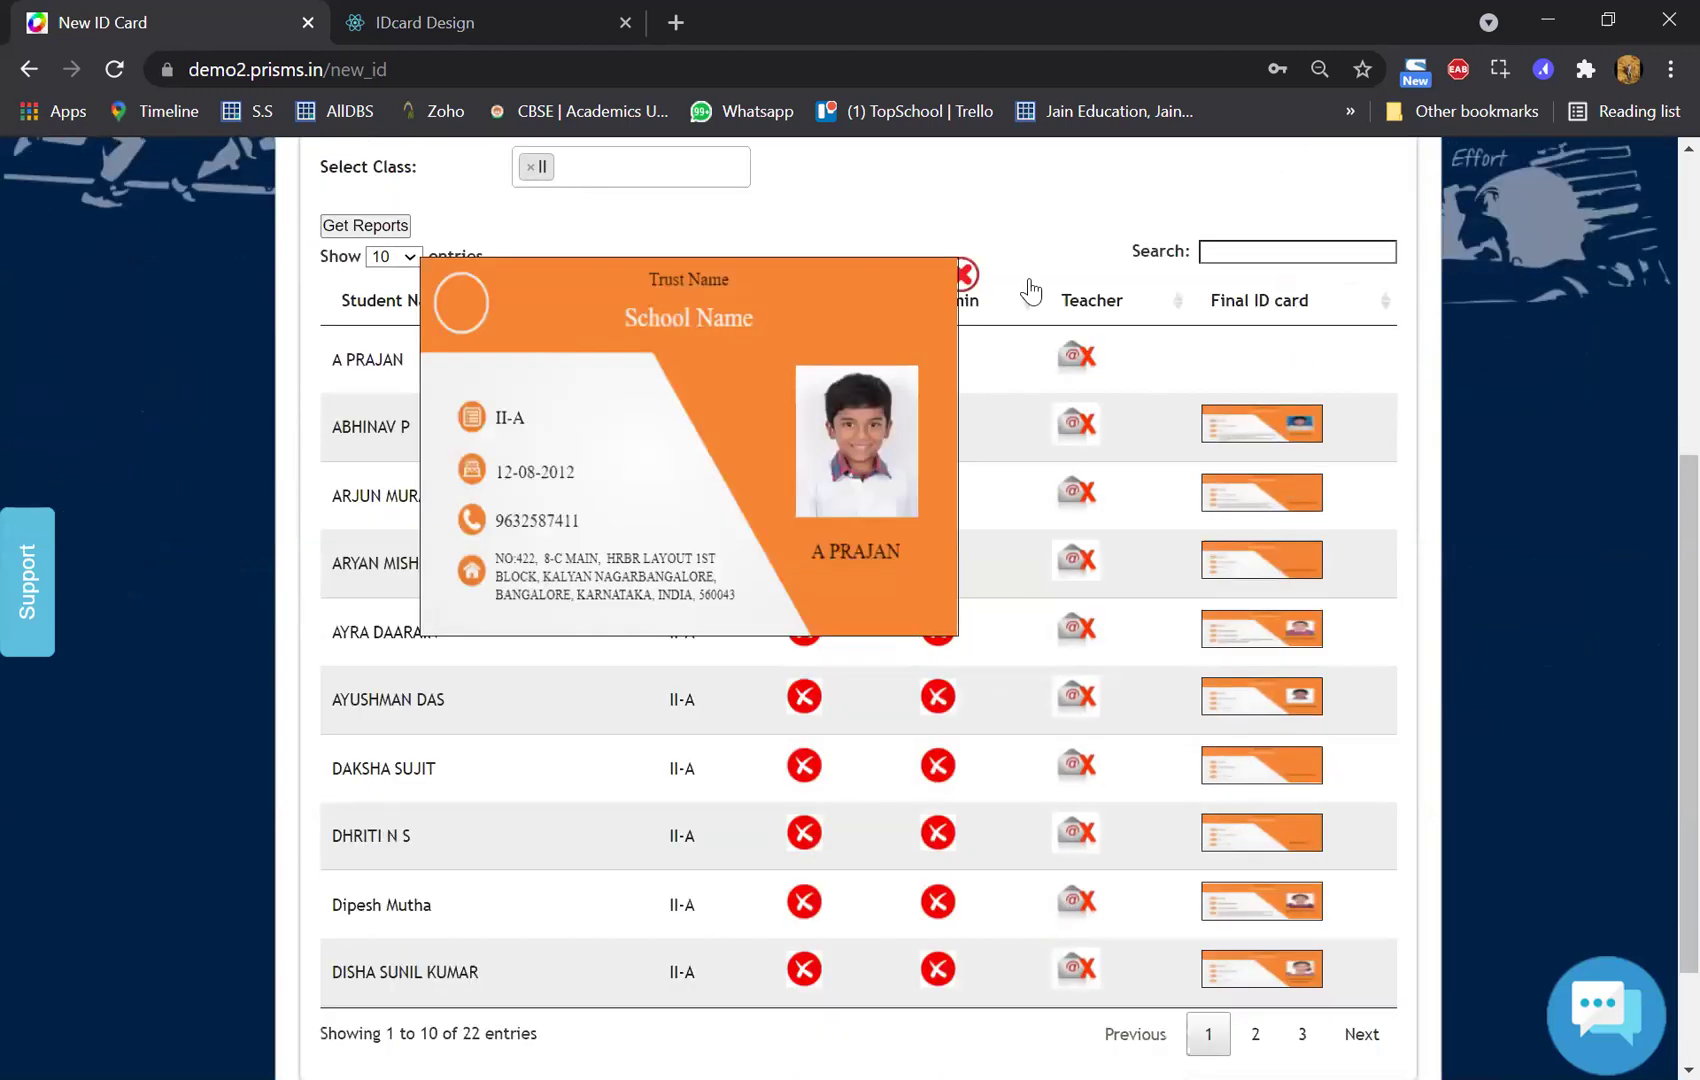
click(1232, 450)
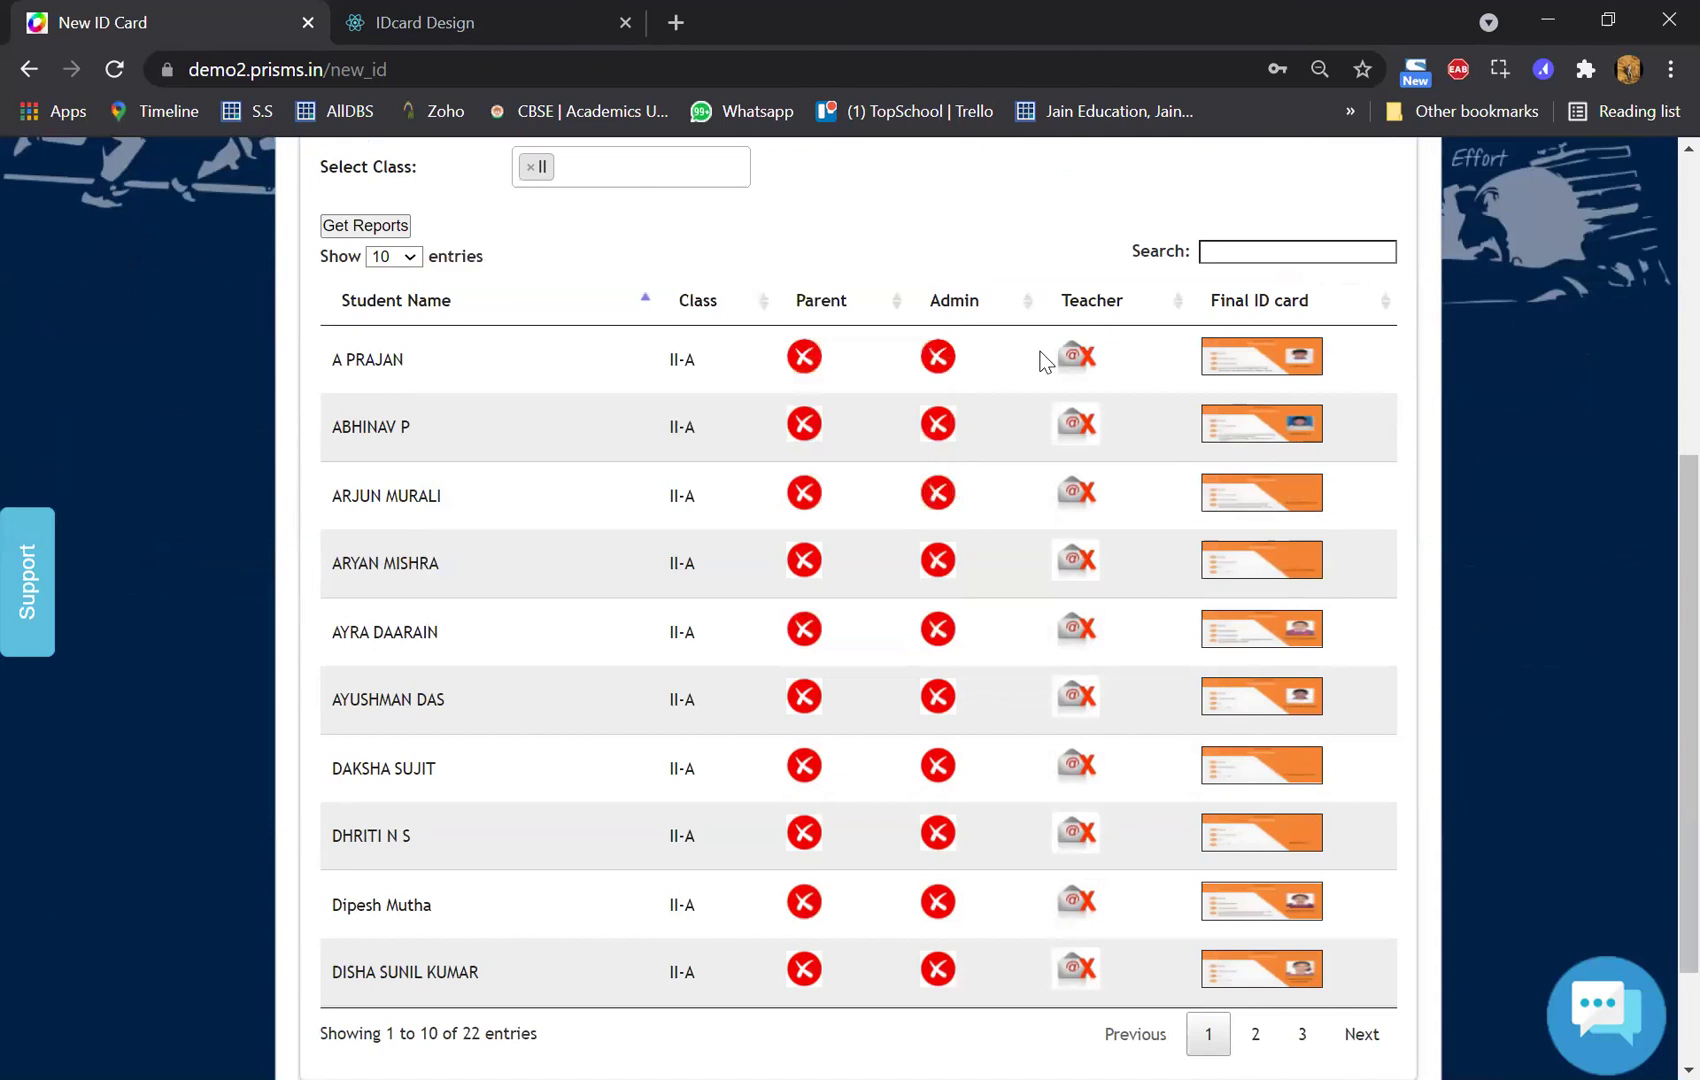
- View the final ID cards of the second to sixth listed students enlarged from the proof report
click(1240, 428)
click(1291, 512)
click(1290, 500)
click(1294, 560)
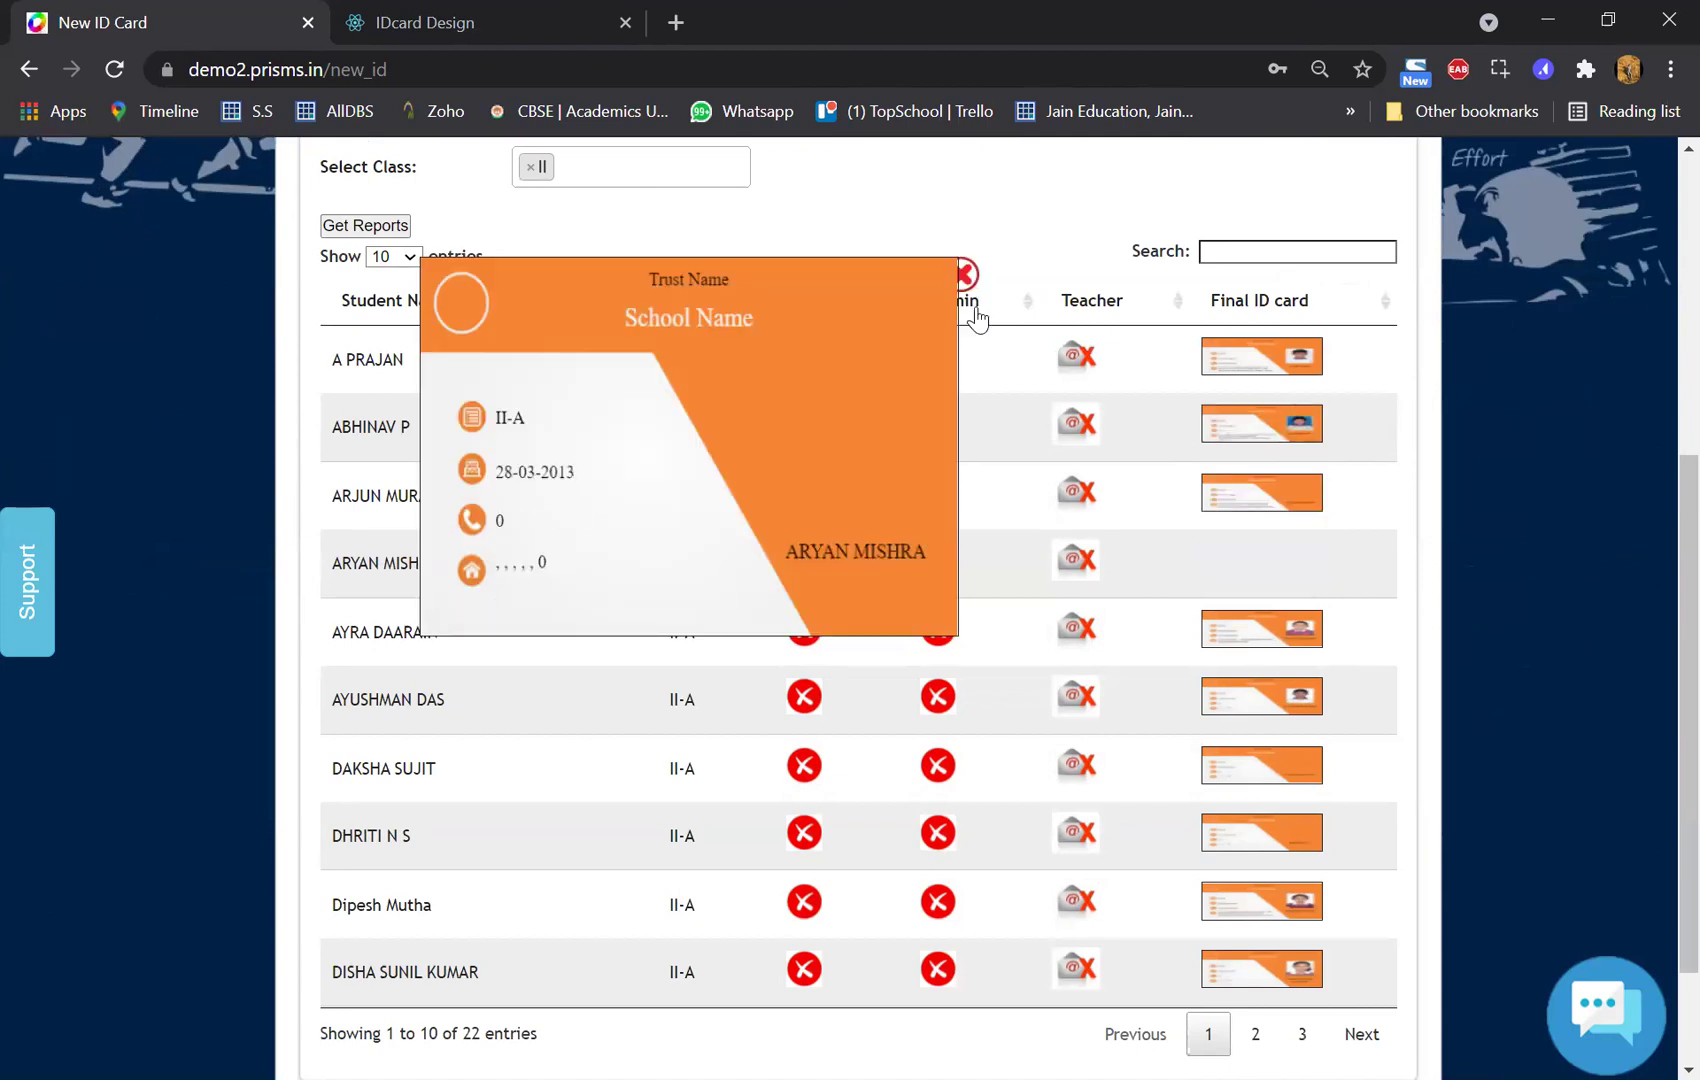
click(1291, 642)
click(1291, 636)
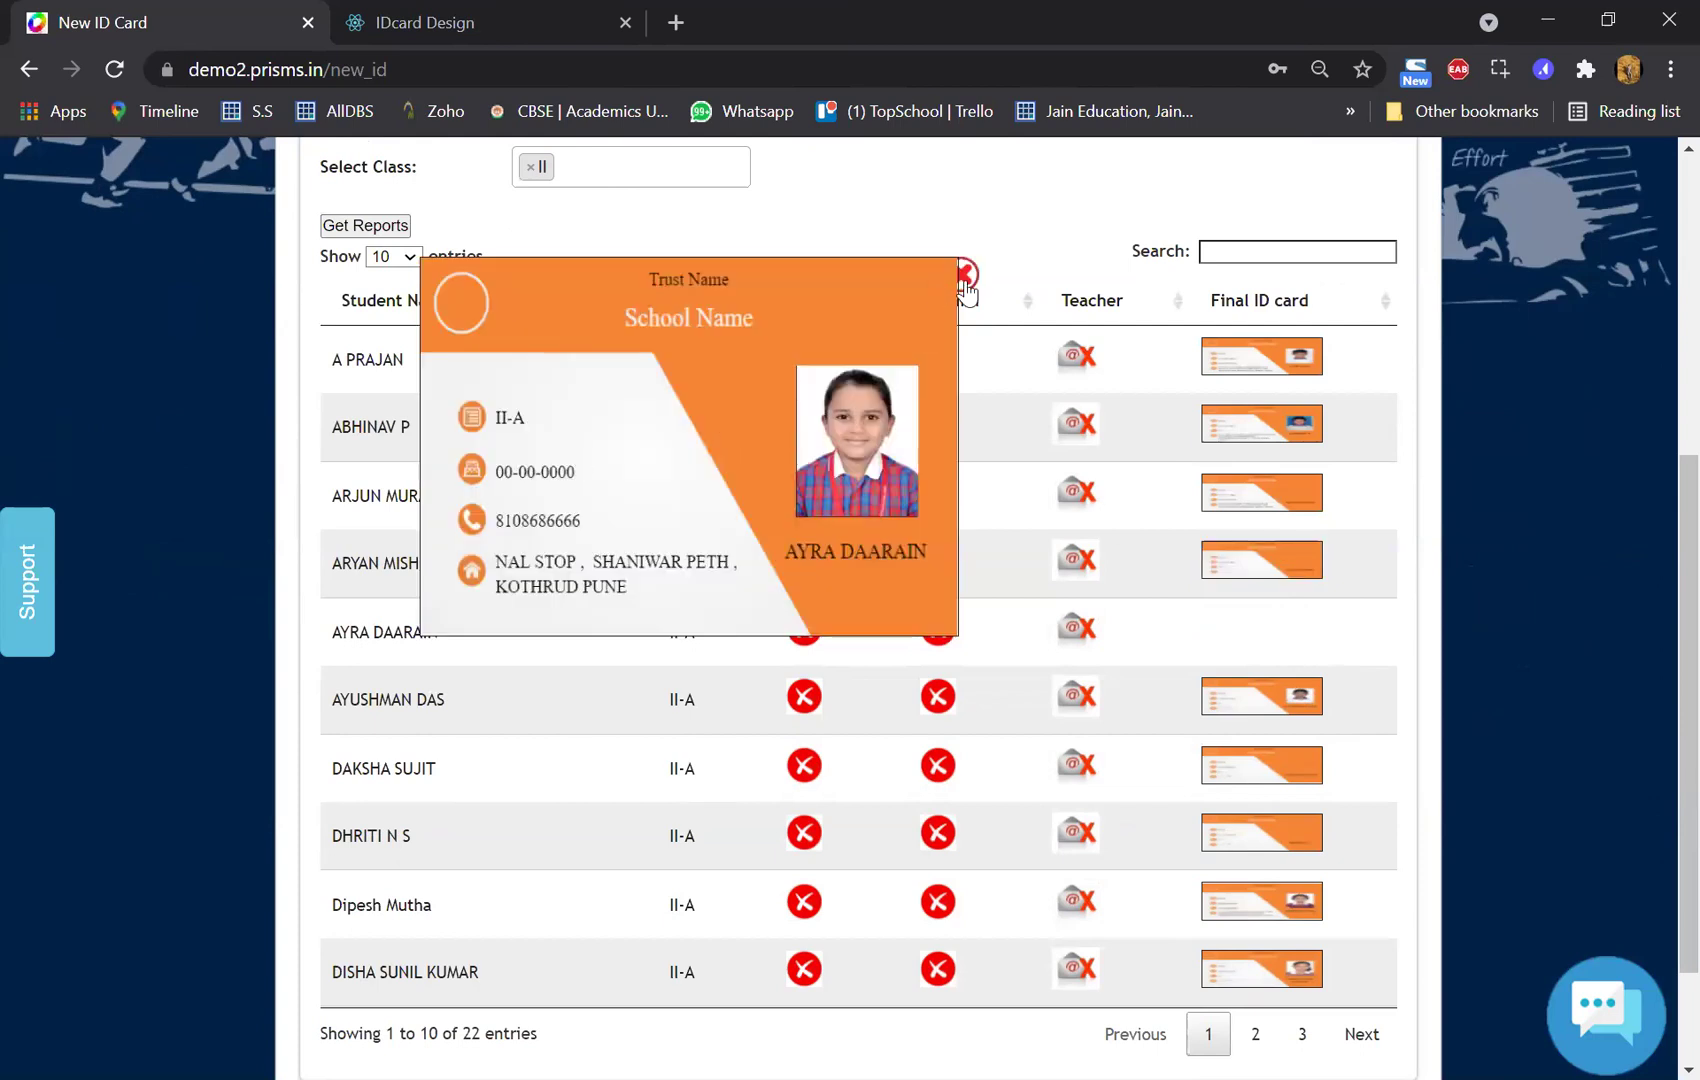
click(1244, 693)
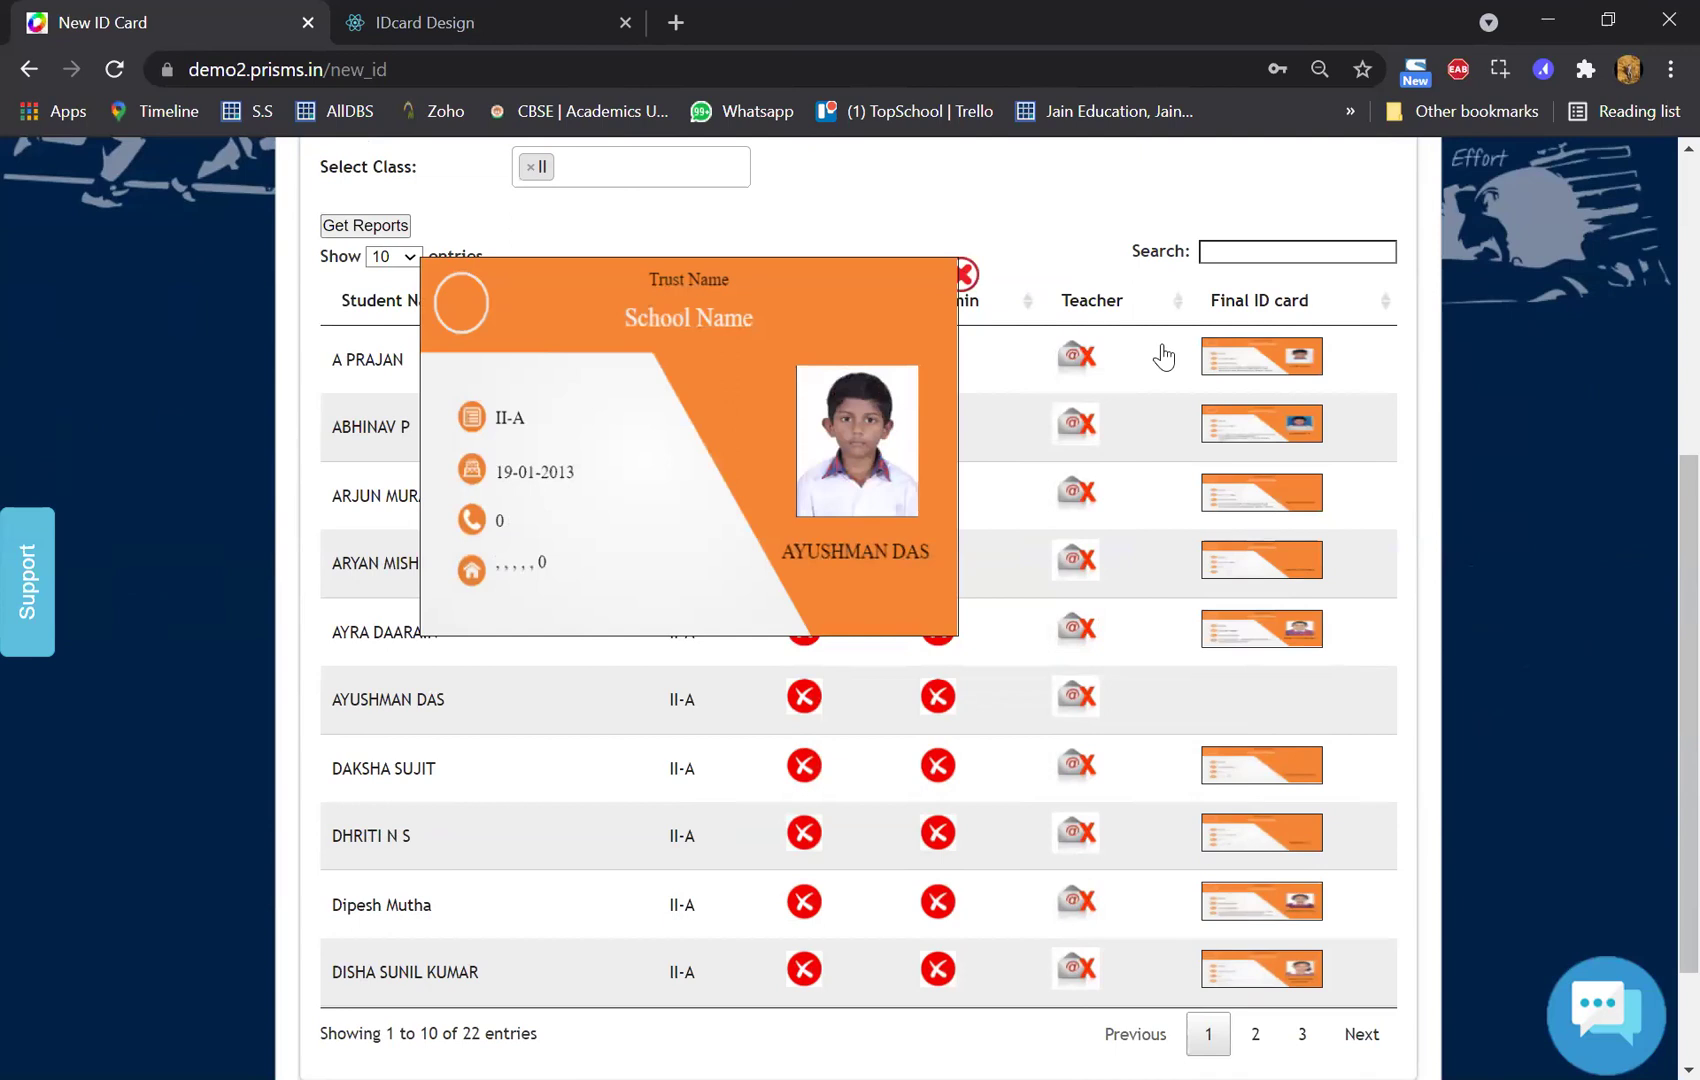
scroll(1229, 661, up, 3)
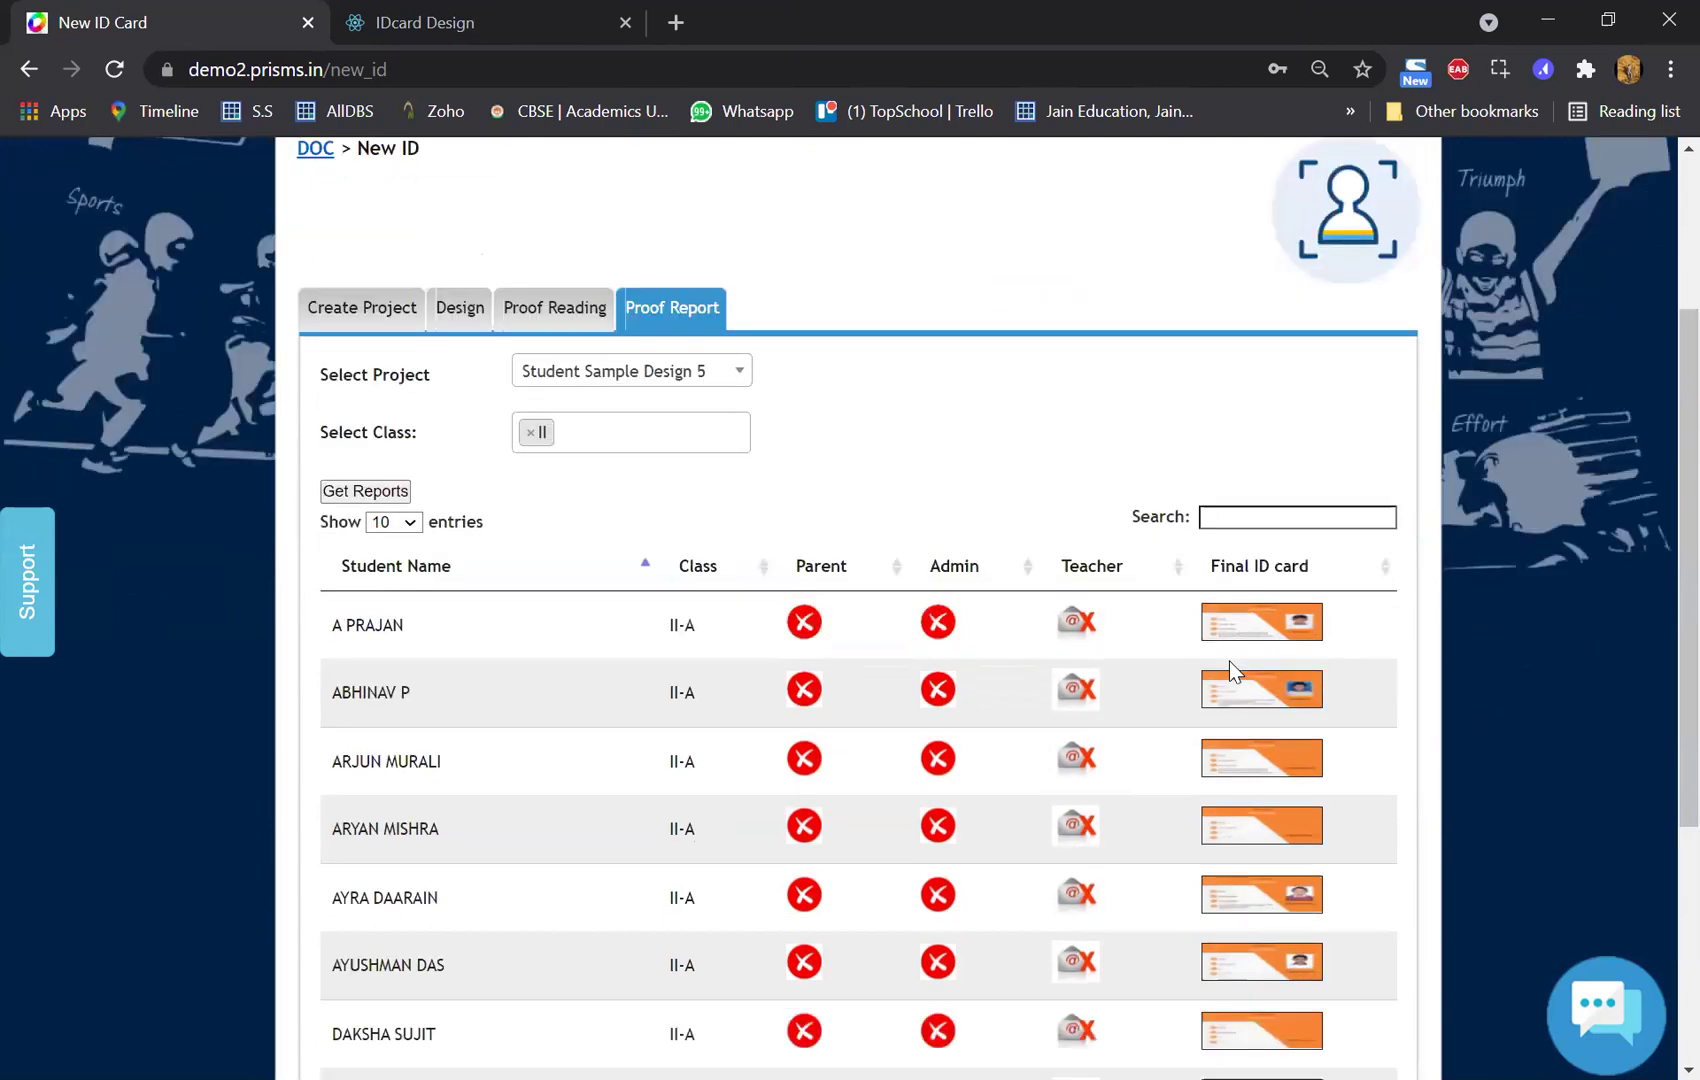
scroll(1229, 661, down, 4)
scroll(533, 450, up, 3)
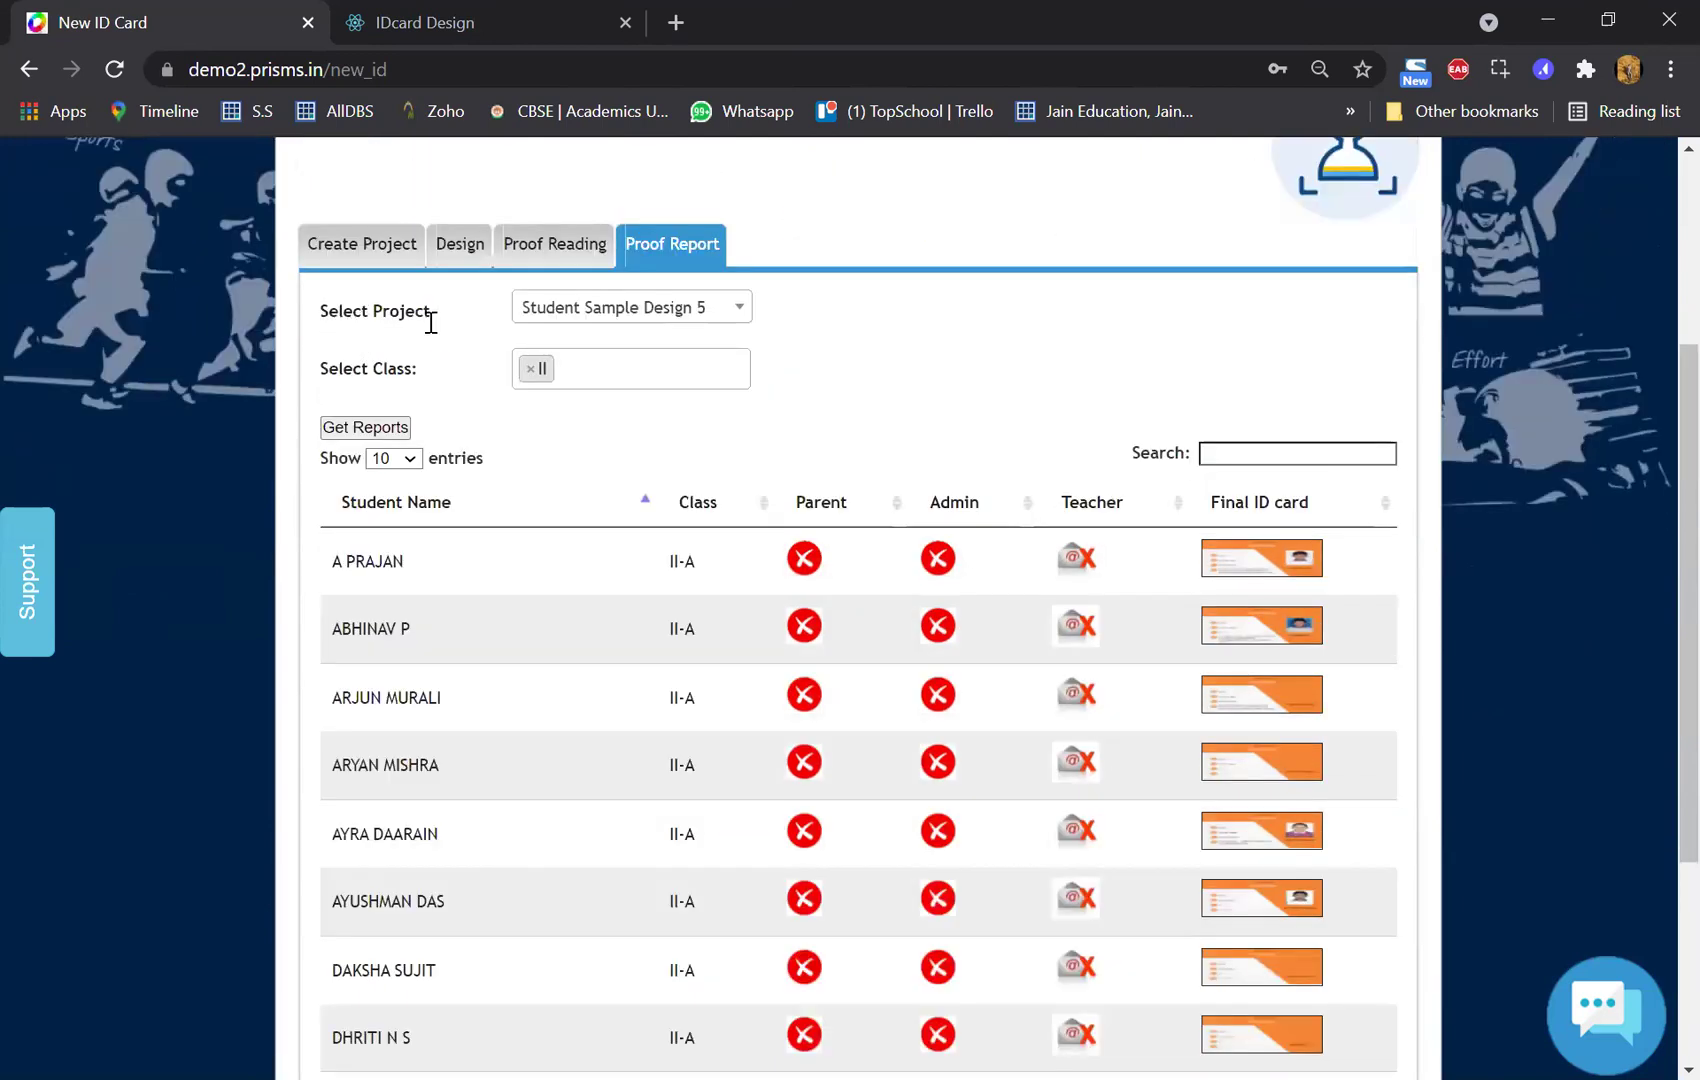
- Look over the Design section, the "Student Sample Design 4" proof card and the list of created projects
click(480, 320)
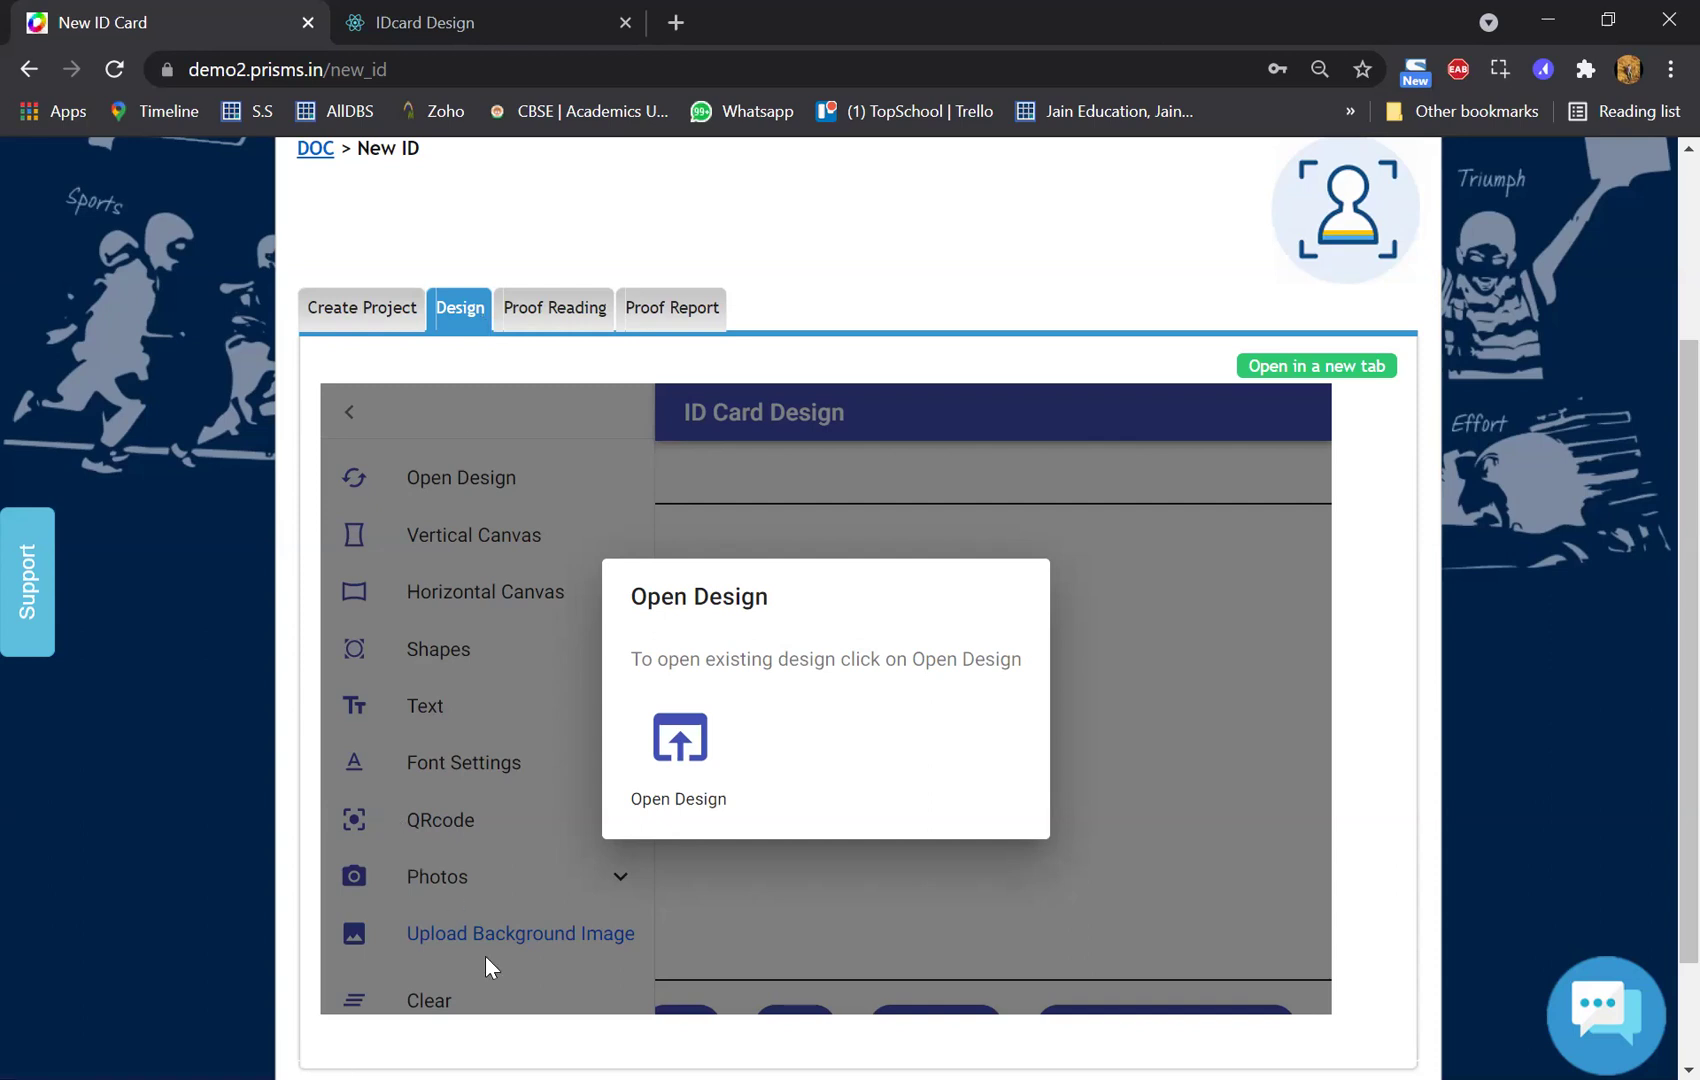
click(549, 318)
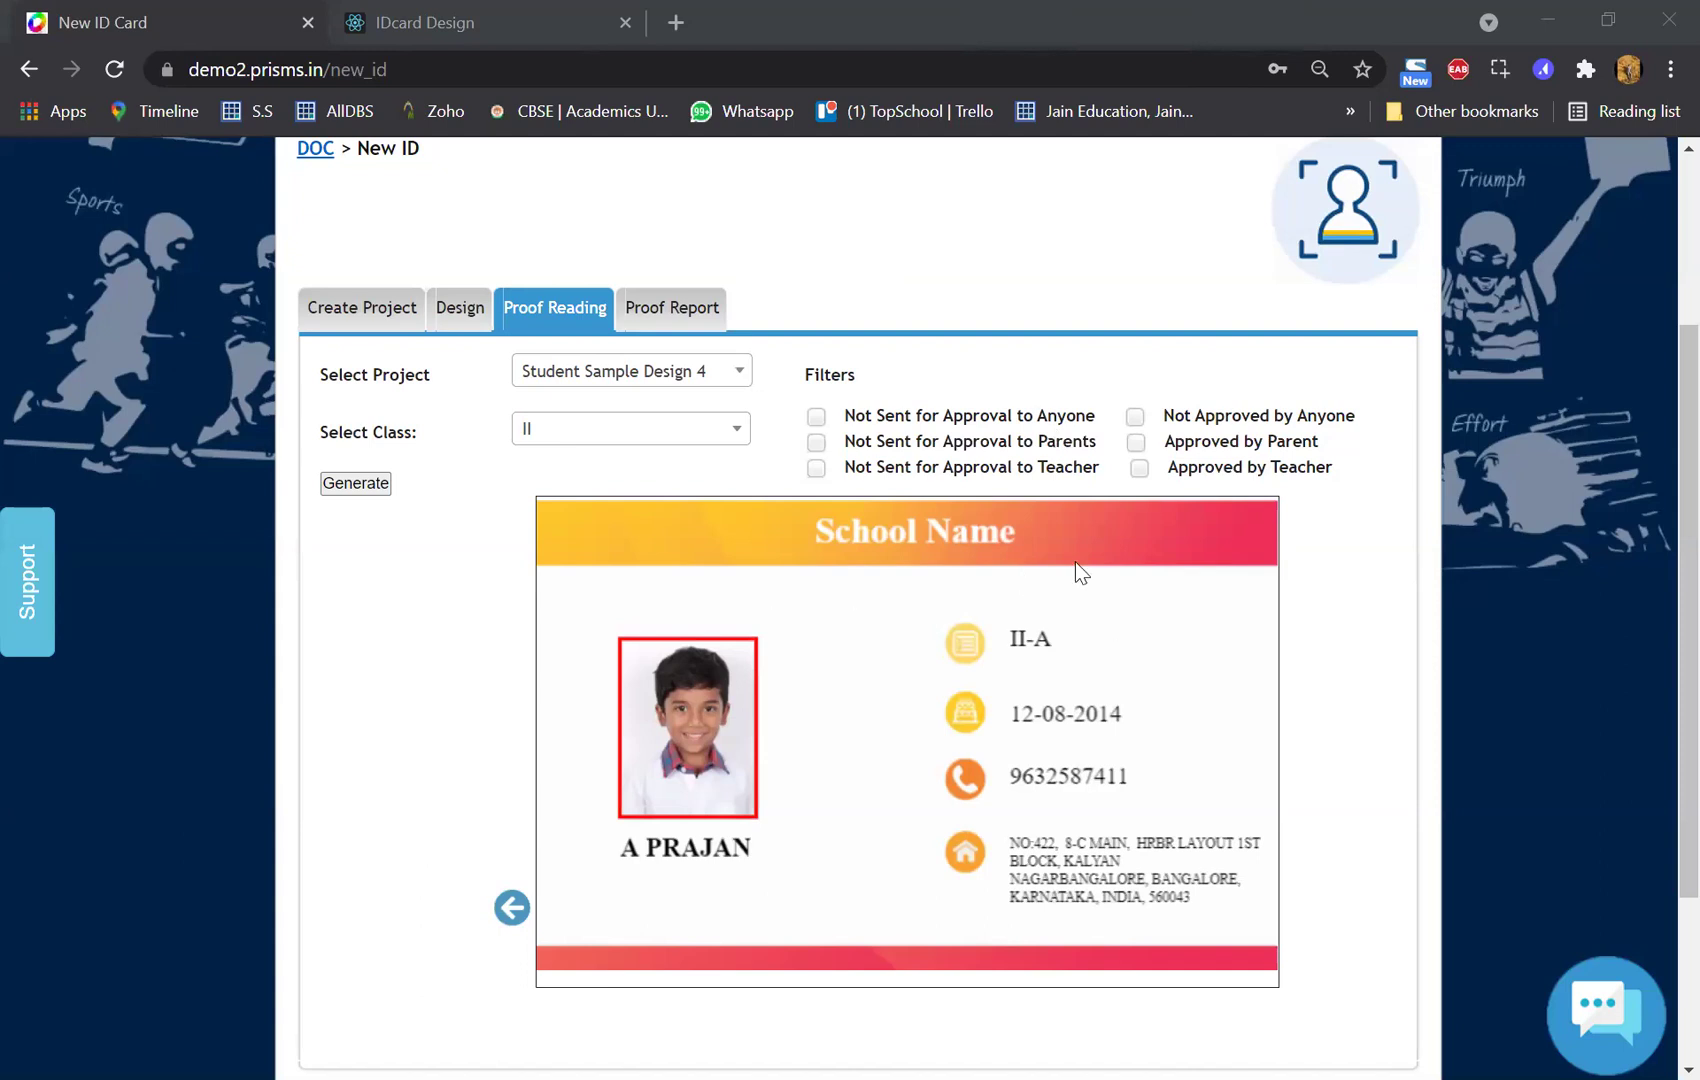
scroll(830, 565, down, 3)
scroll(830, 560, up, 3)
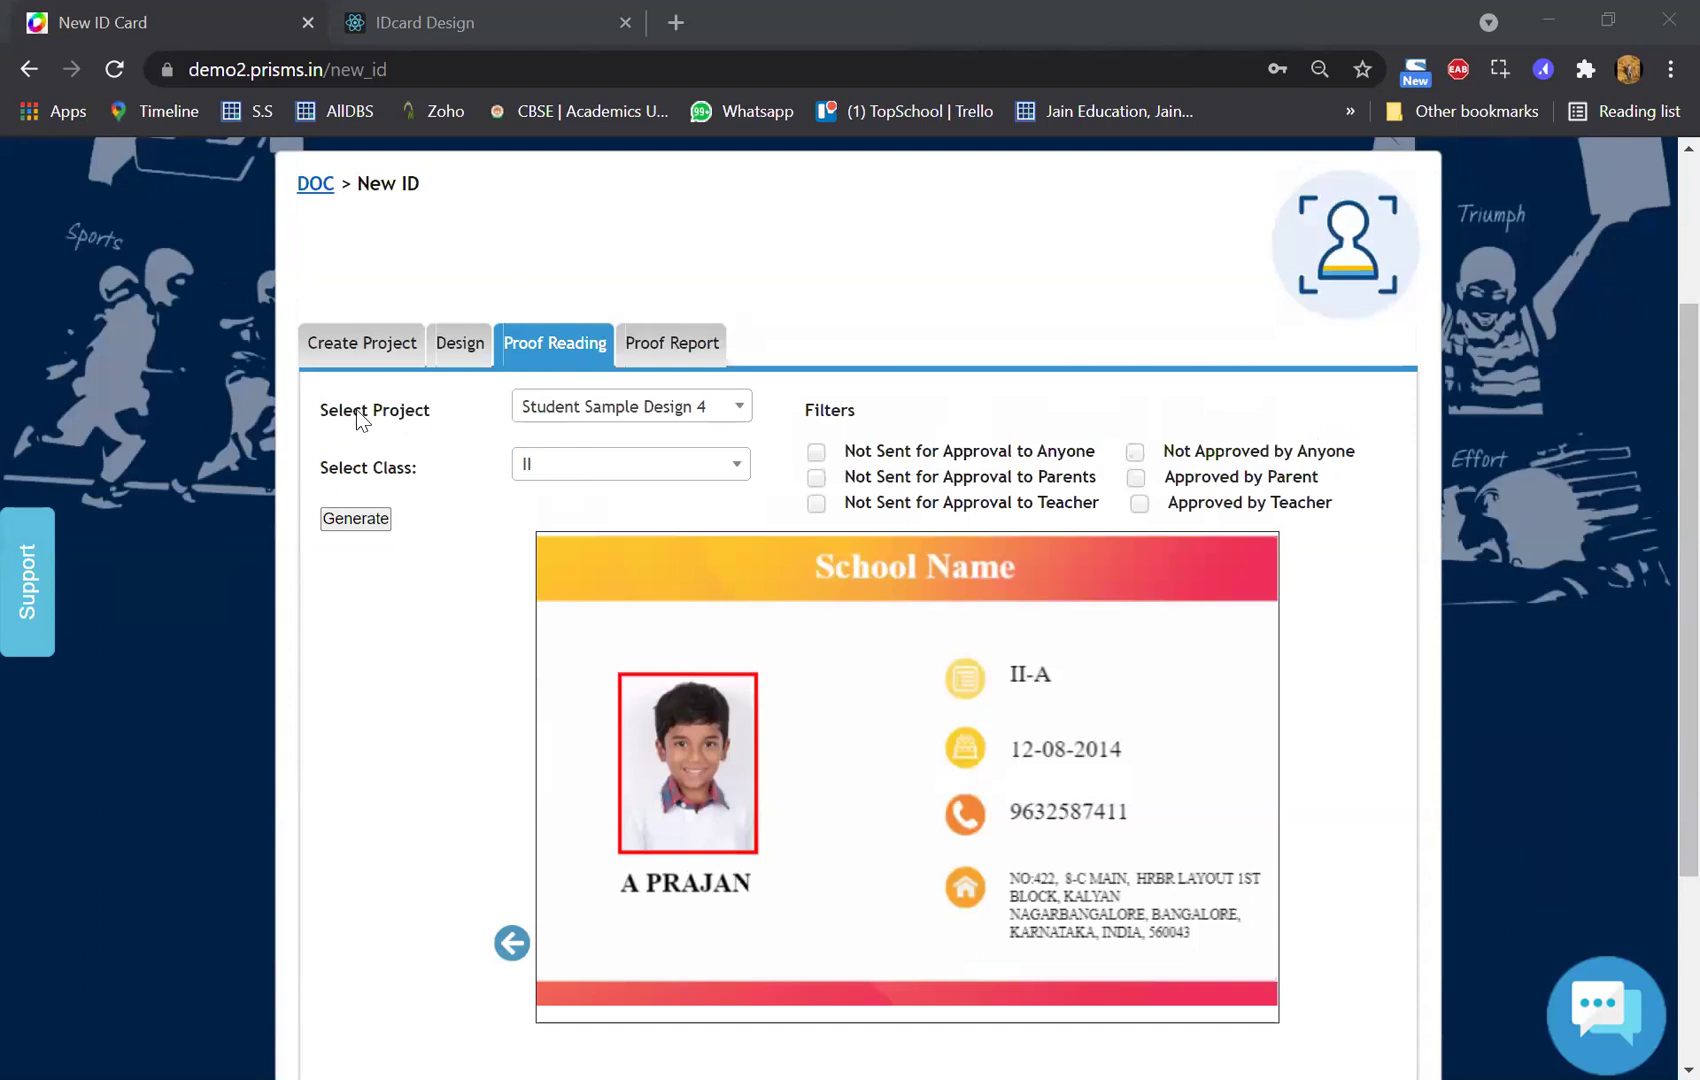
scroll(356, 409, up, 1)
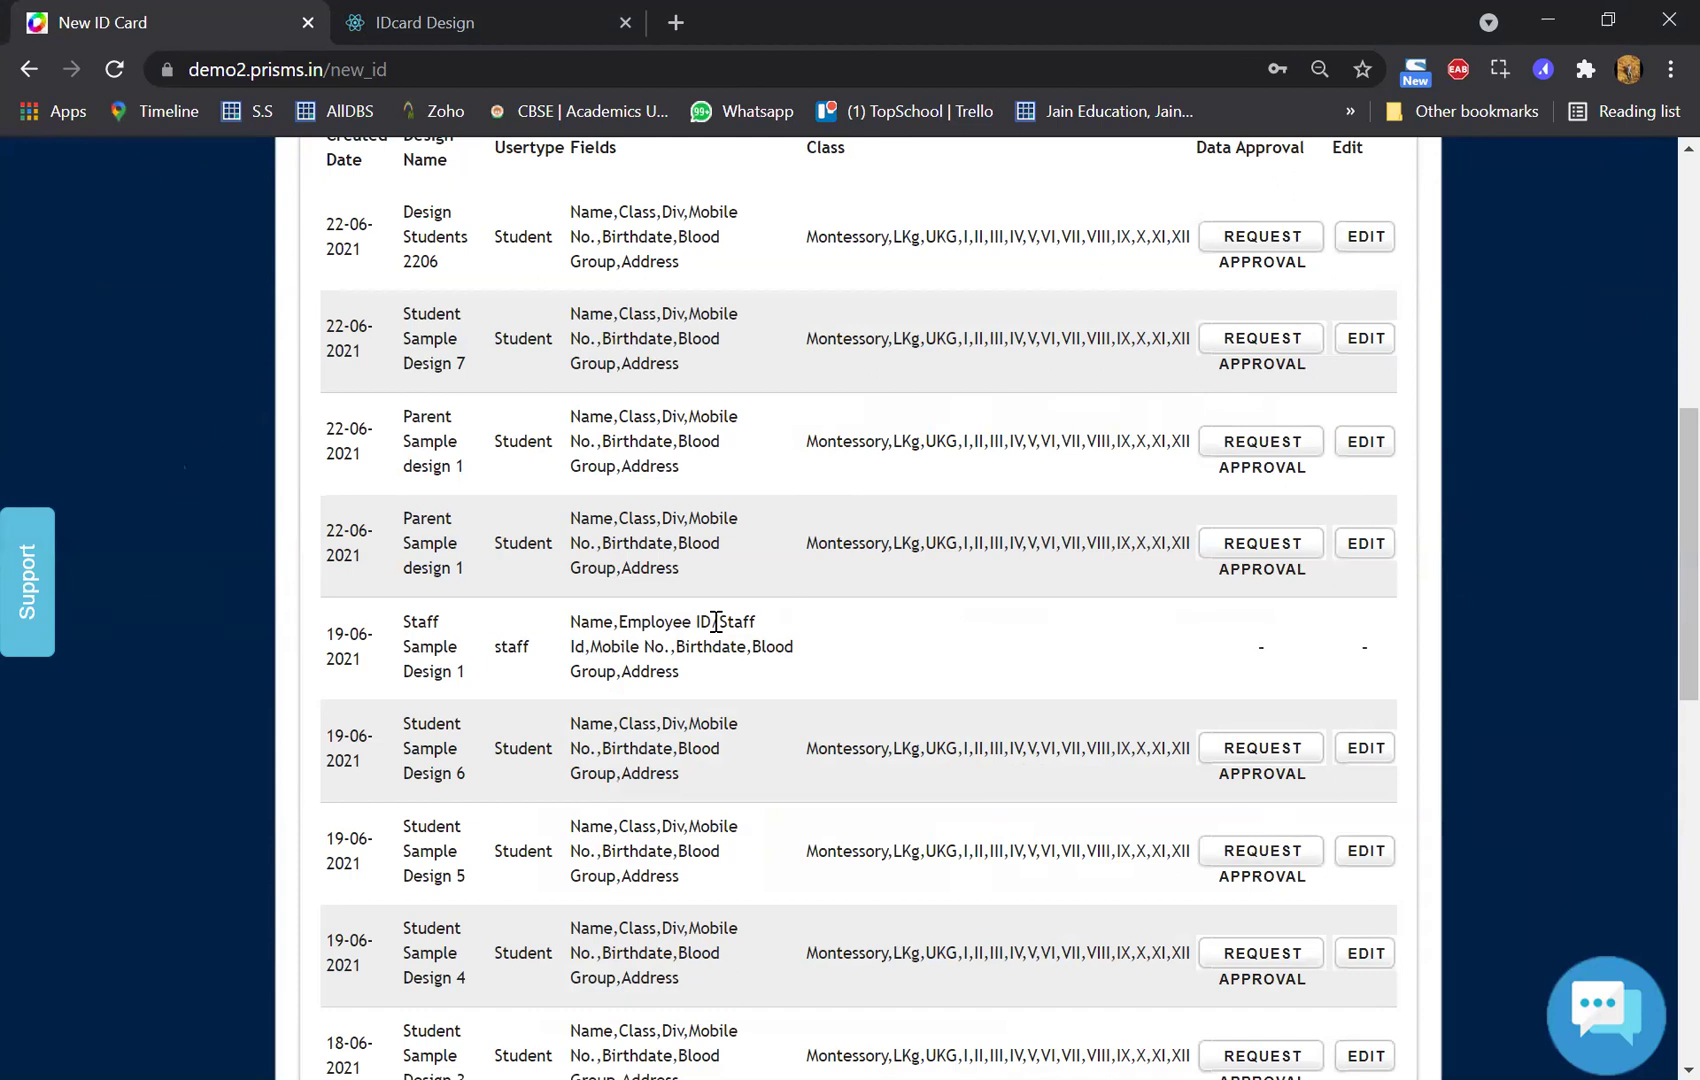
scroll(770, 595, up, 1)
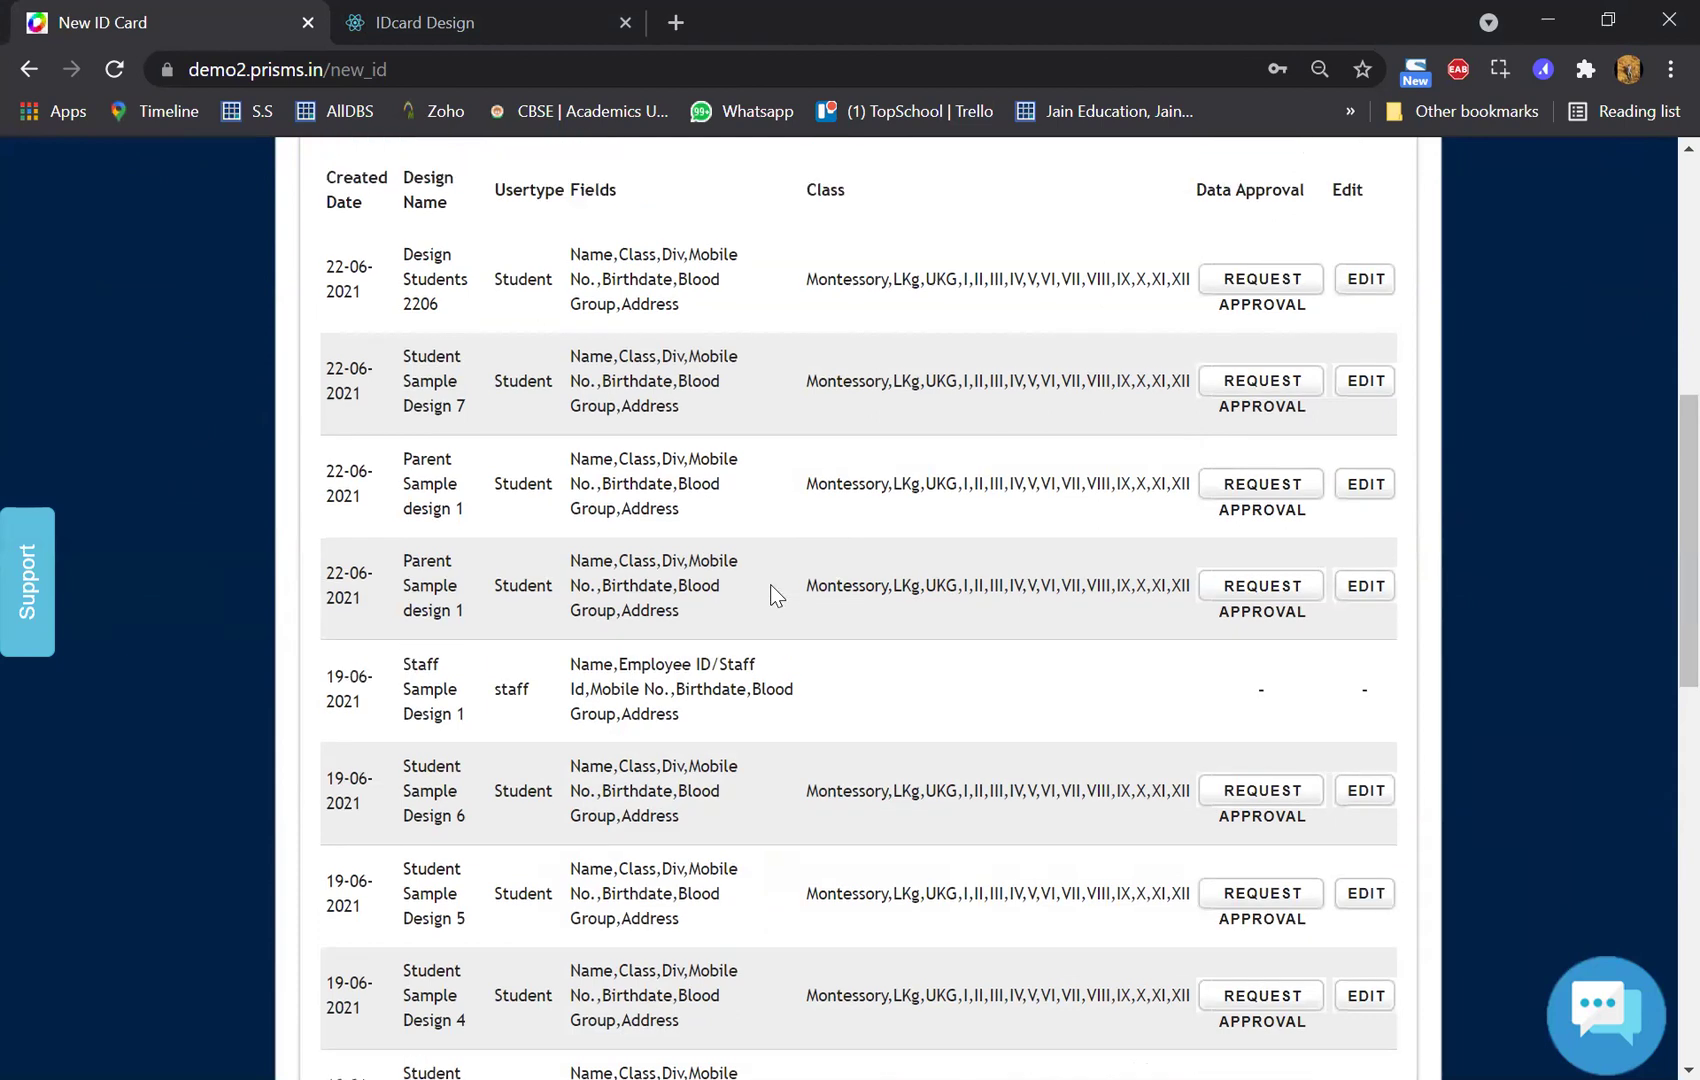
scroll(575, 585, up, 8)
- Return to proof reading and examine the displayed "Student Sample Design 4" card of class II
click(580, 581)
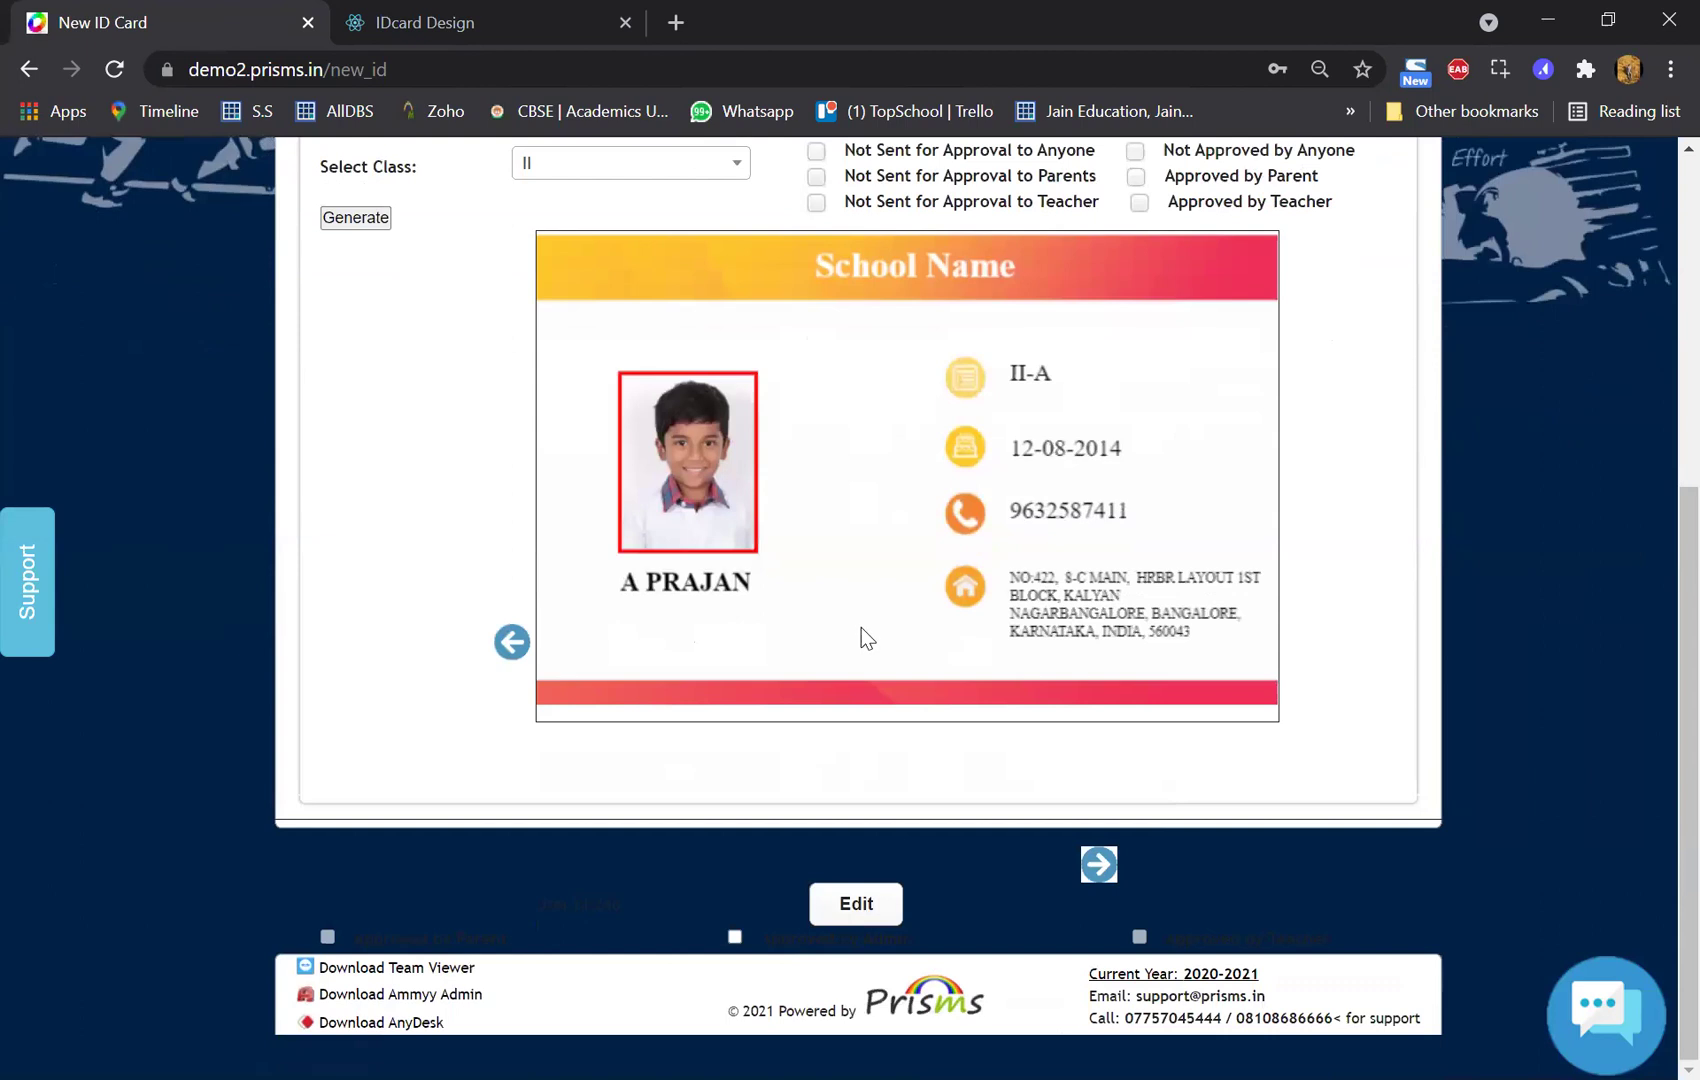
scroll(931, 705, up, 2)
scroll(935, 750, down, 1)
right_click(862, 629)
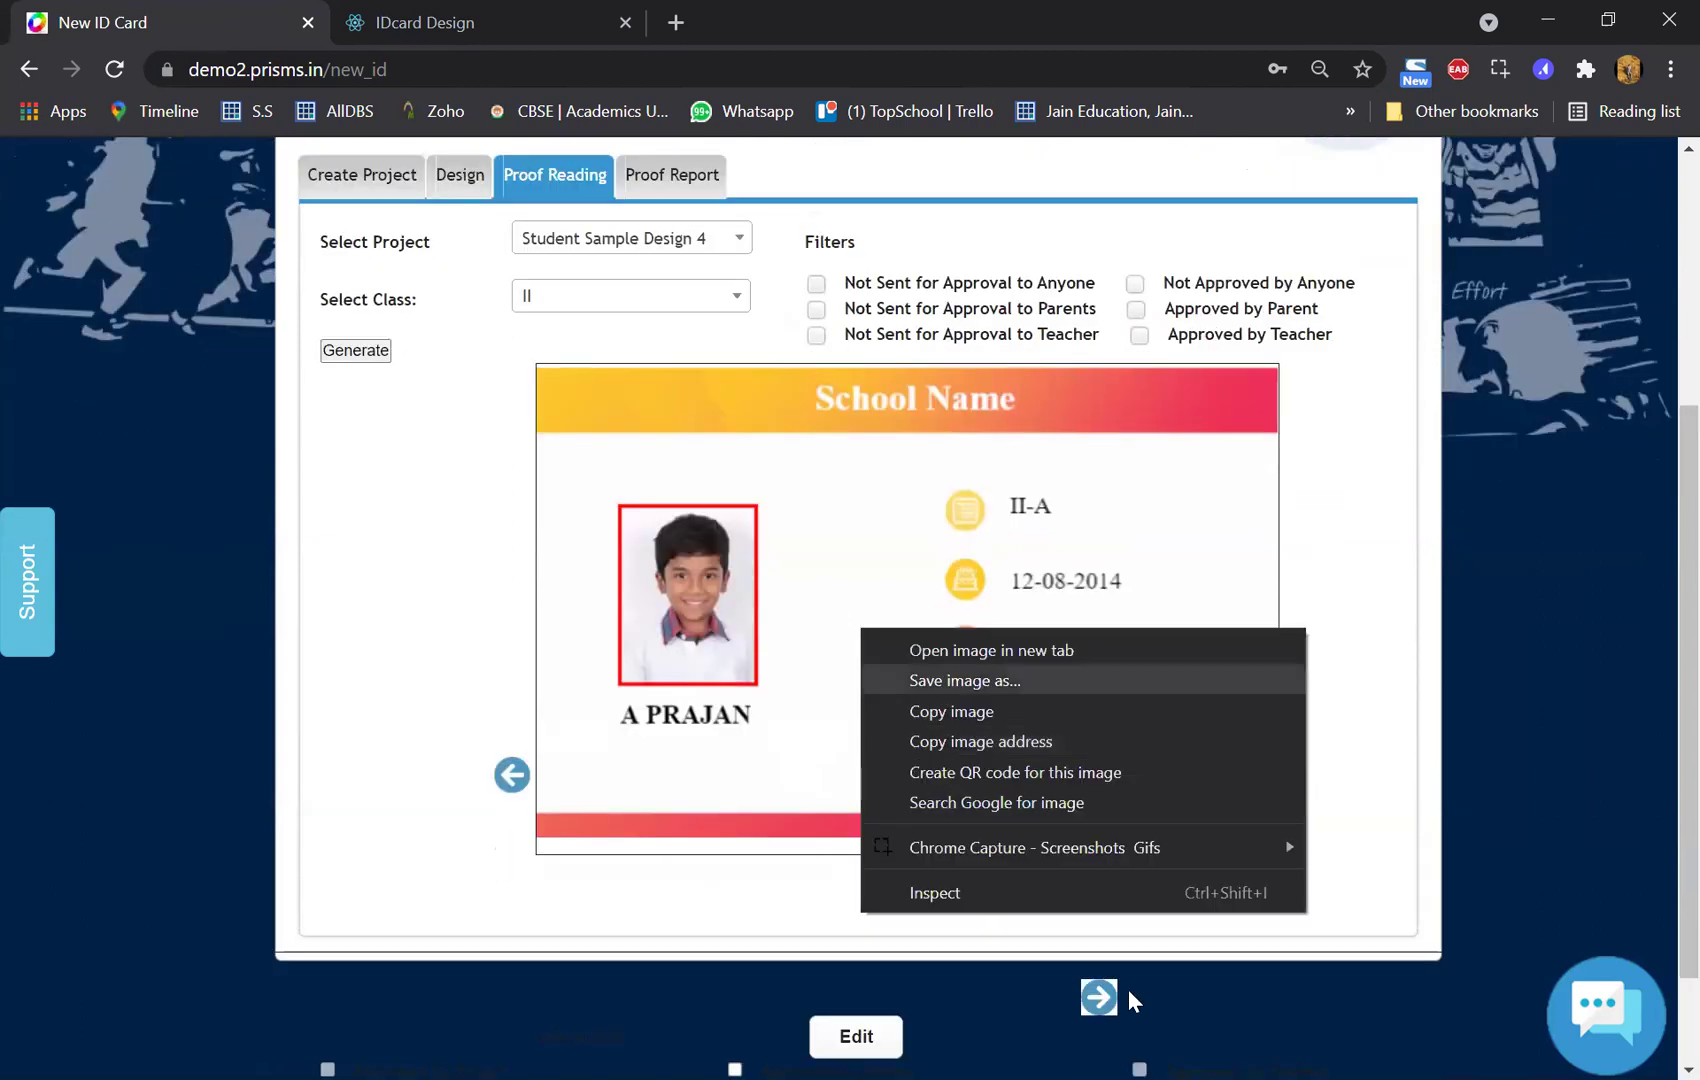
click(1092, 995)
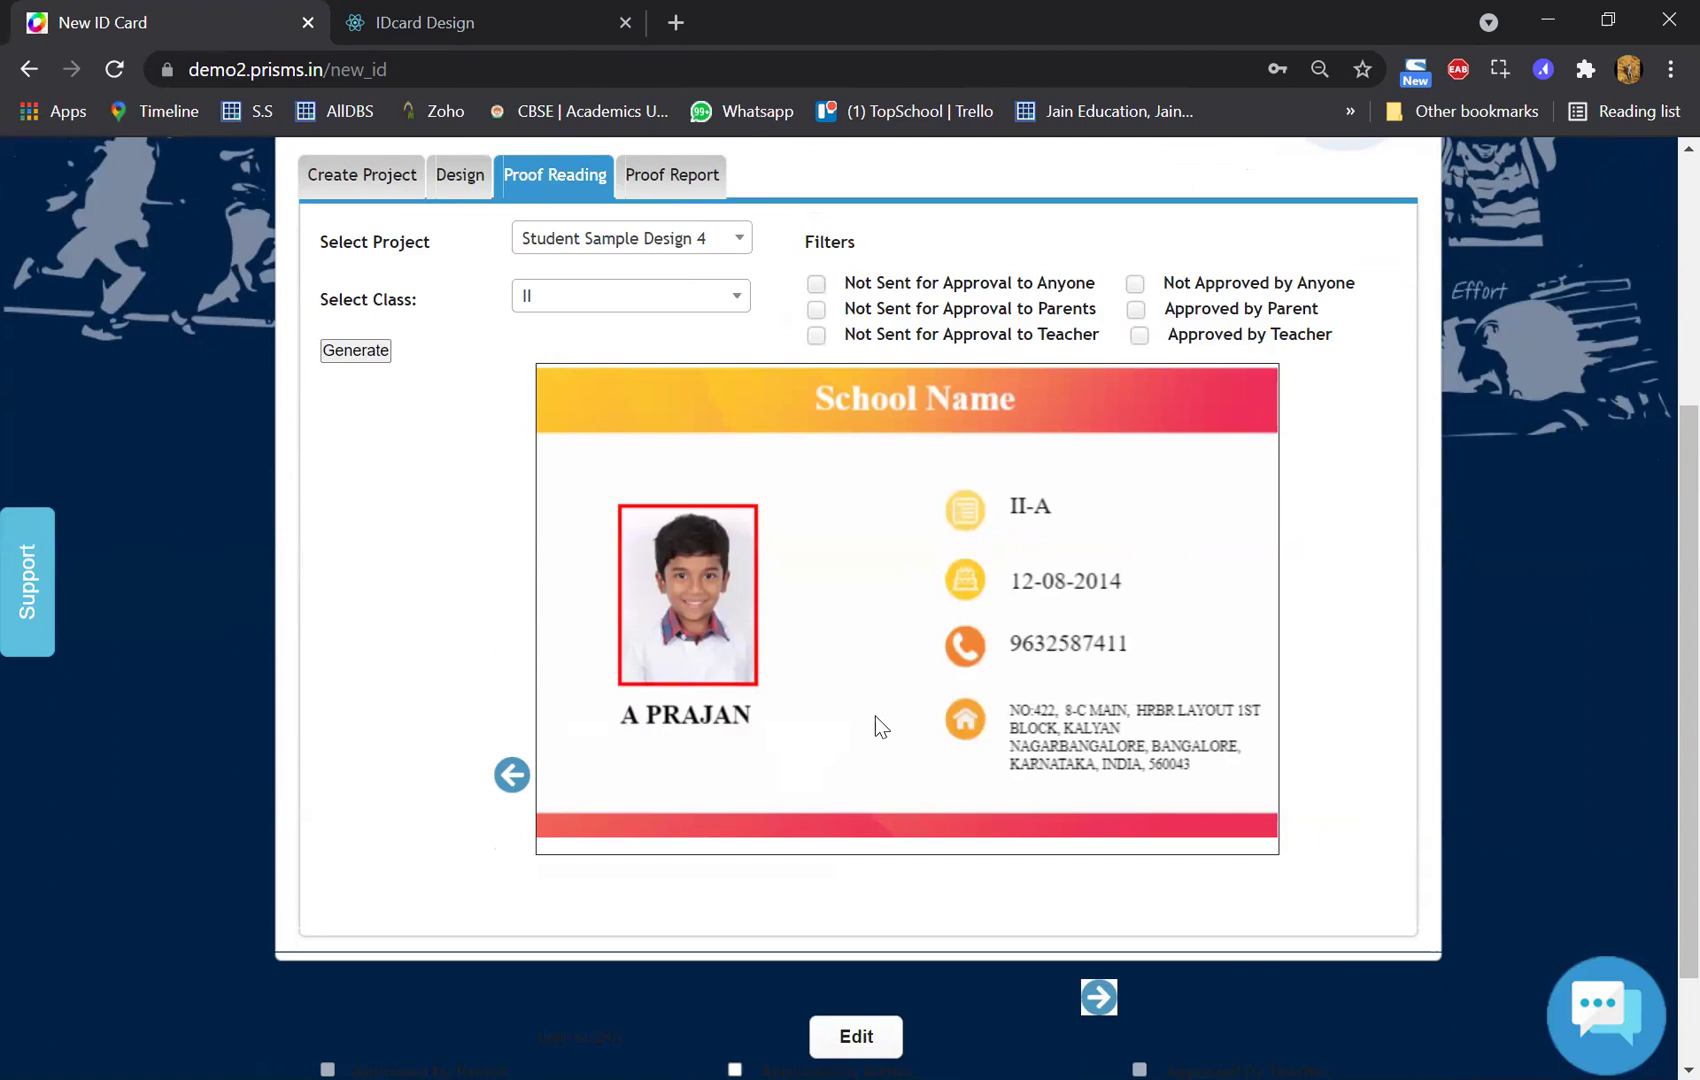
- On the separate ID Card data page, get the student list for class II, division II-A and design "Design Students 2206"
click(1169, 551)
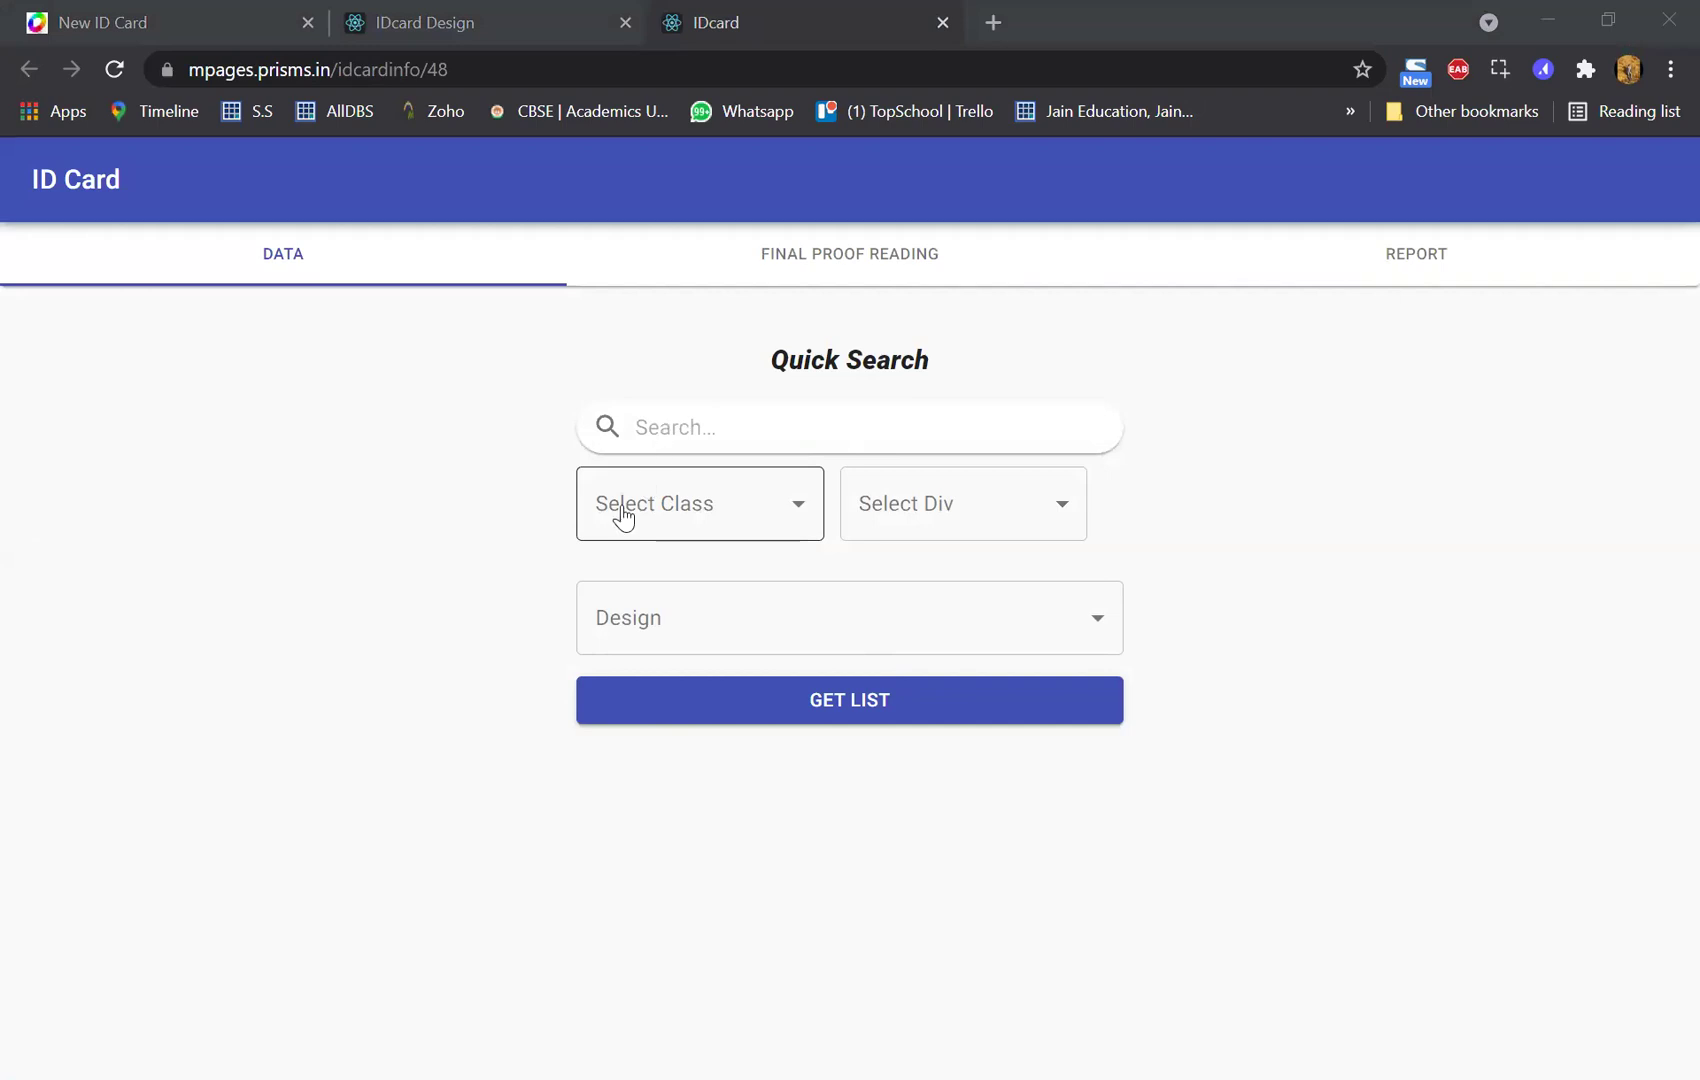
click(652, 510)
click(650, 553)
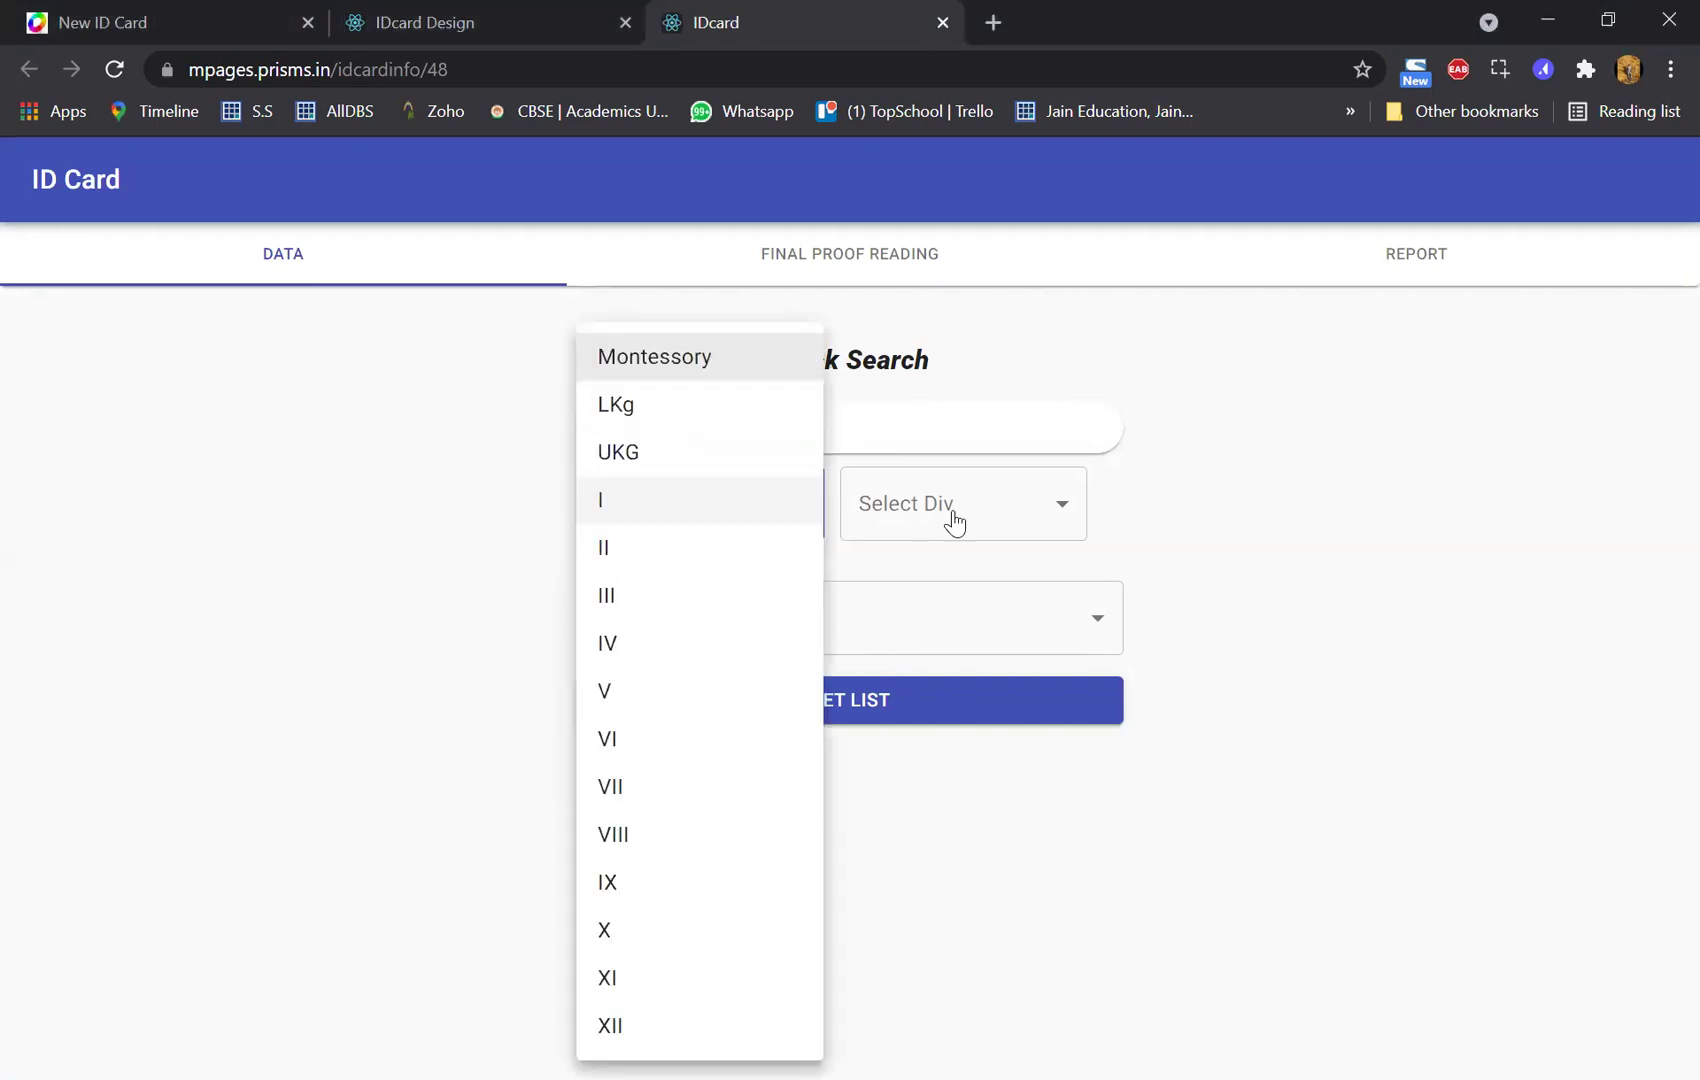
click(909, 502)
click(909, 502)
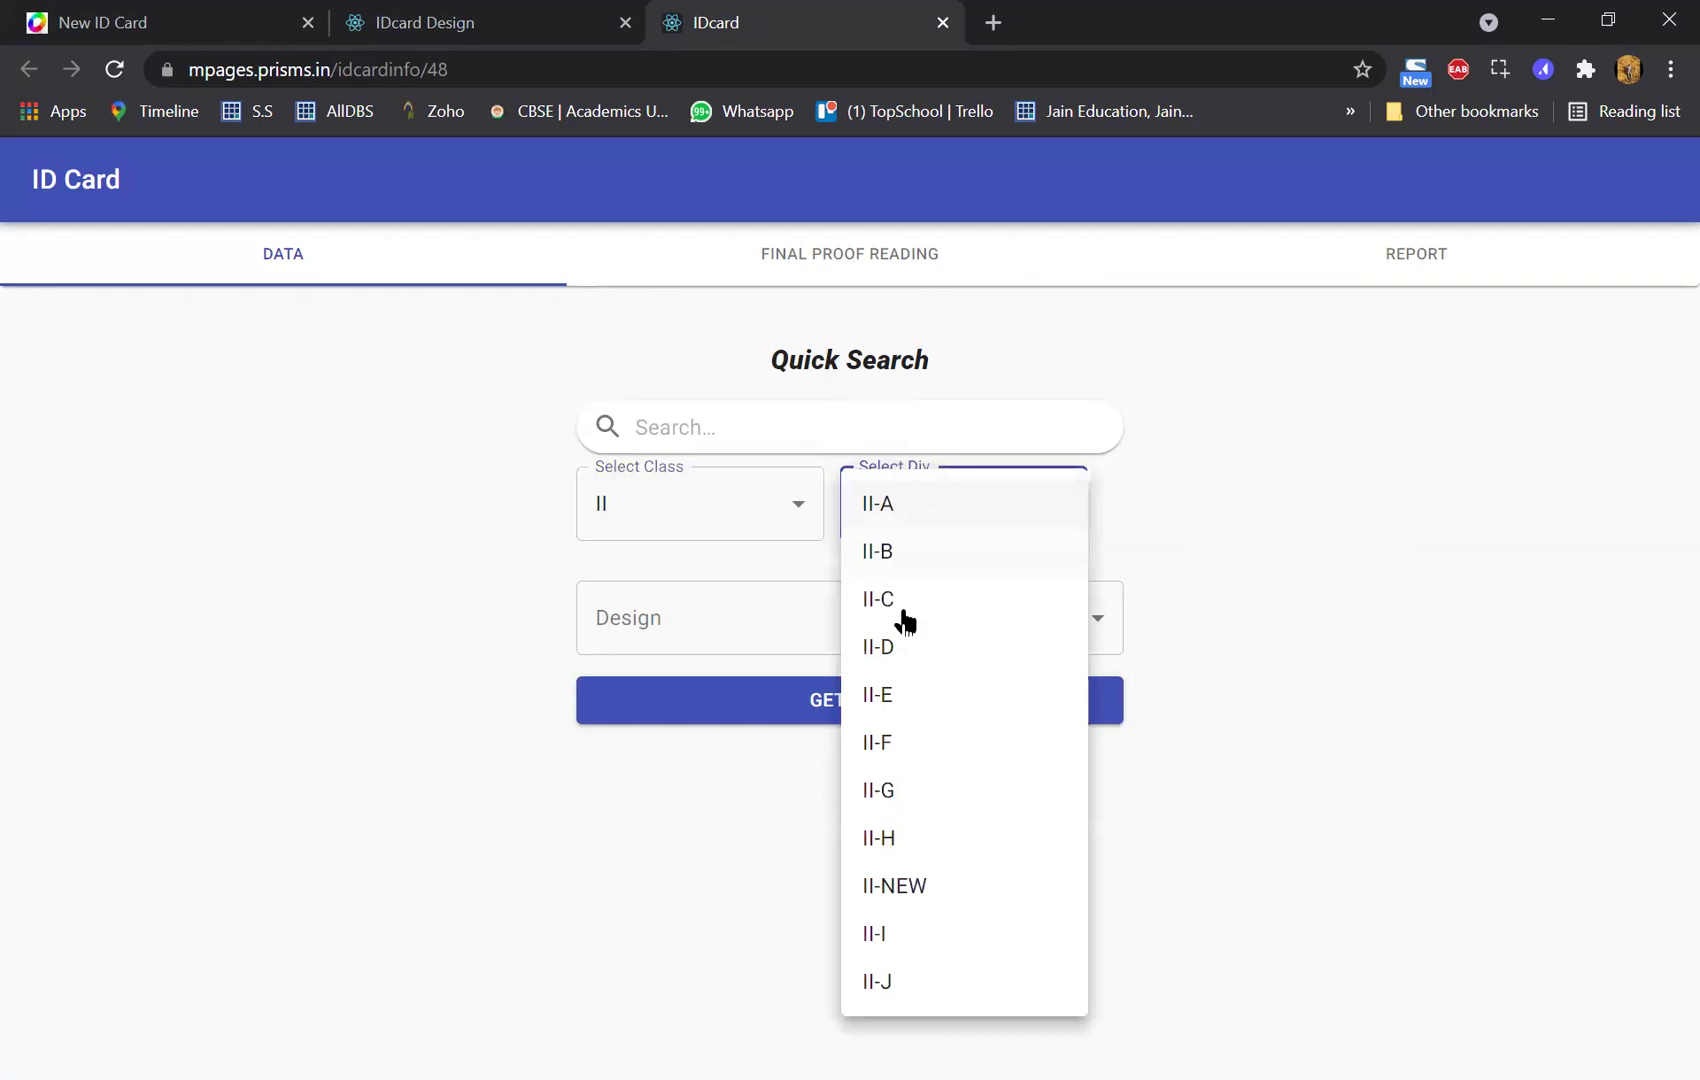
click(815, 628)
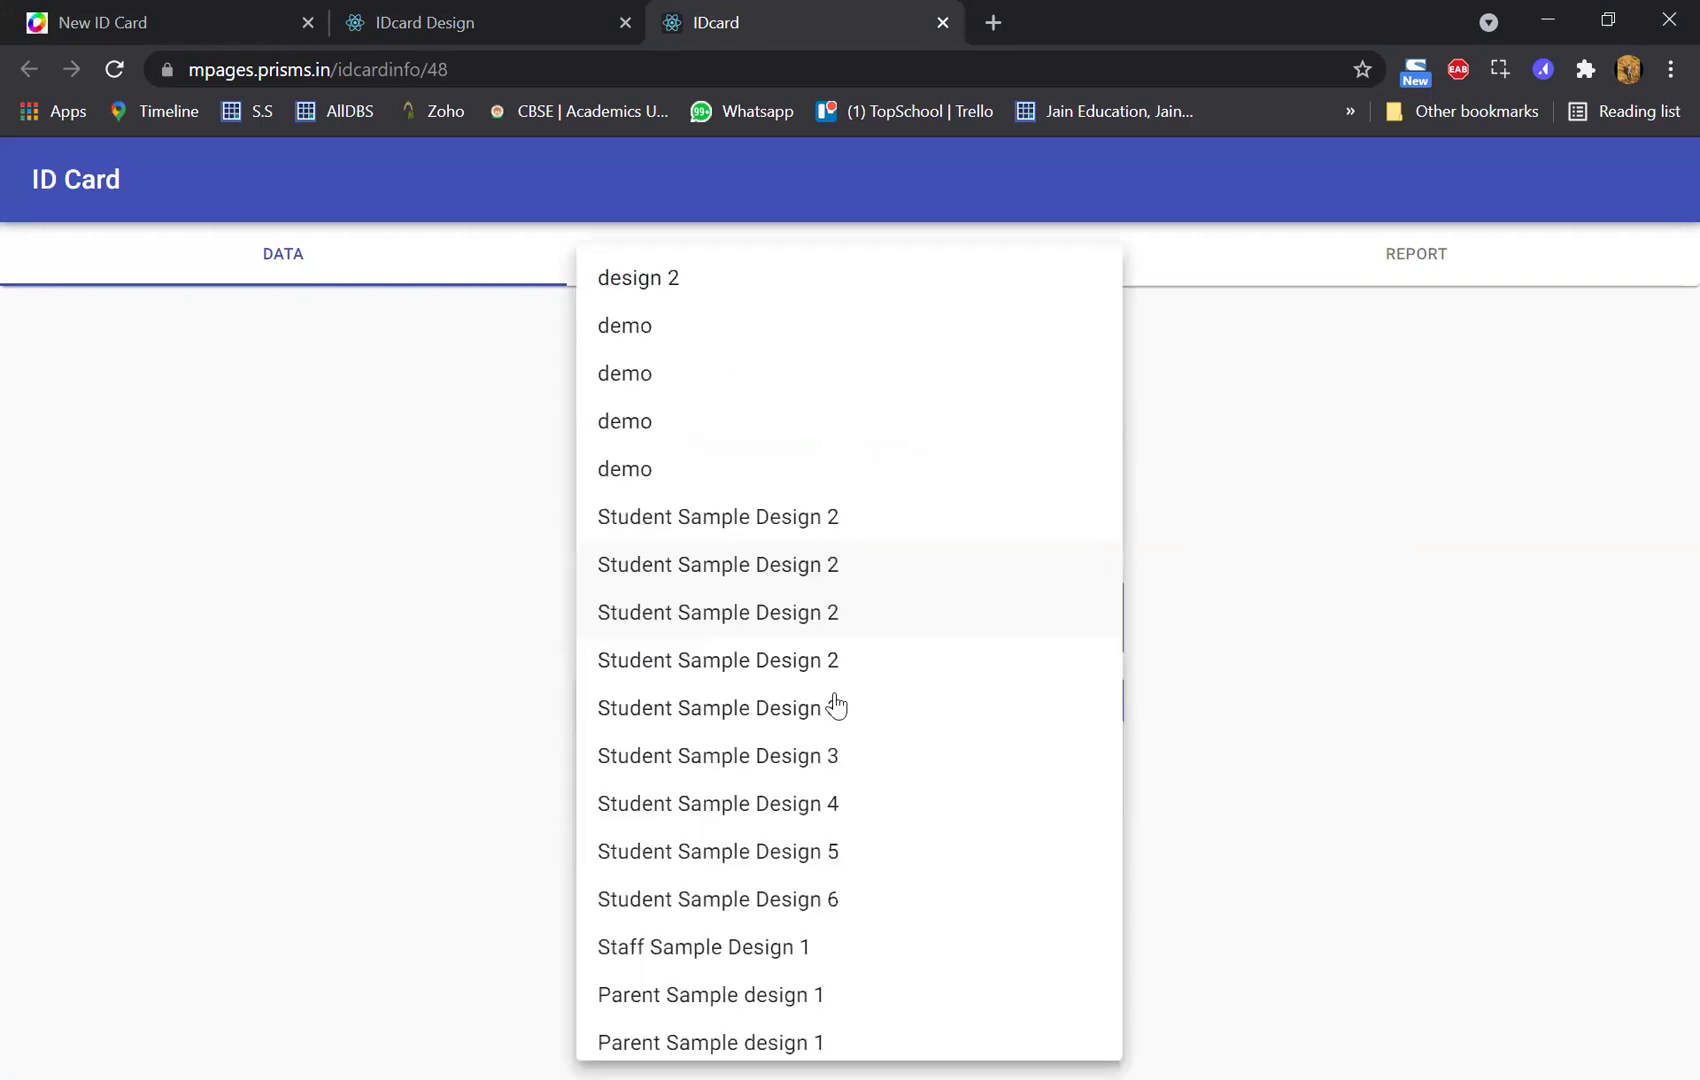
key(Up)
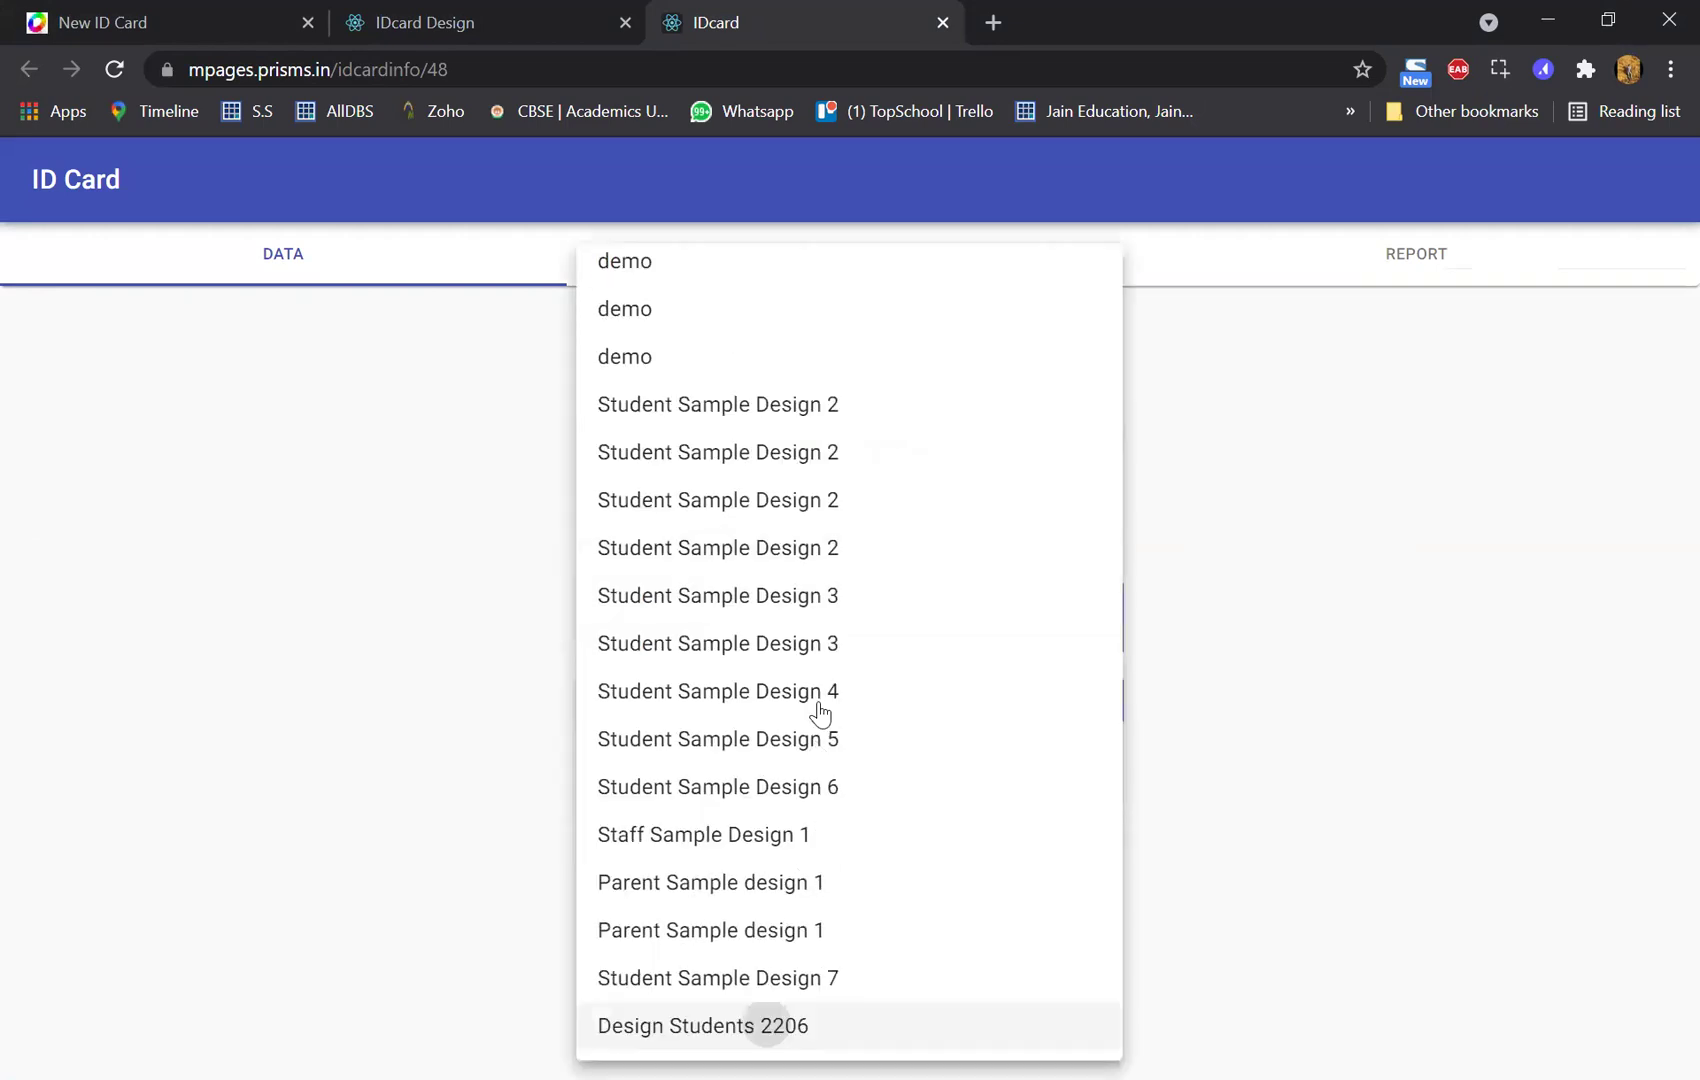
key(Return)
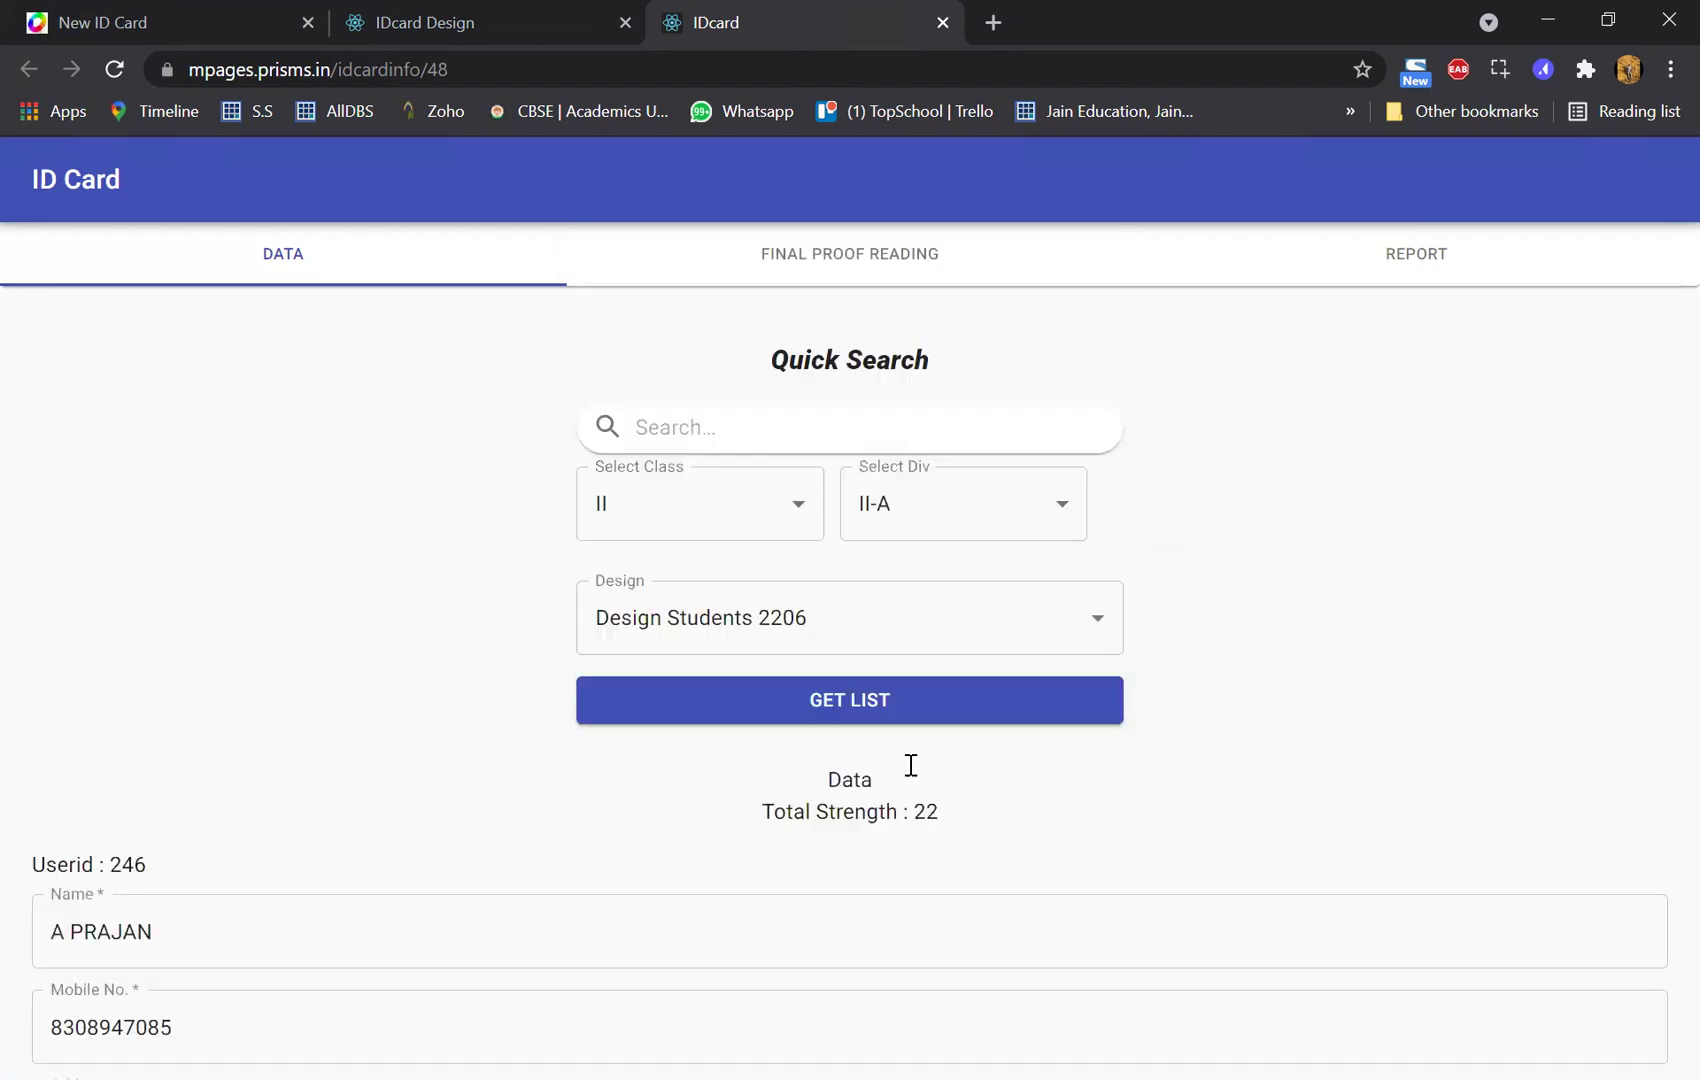
- Review the first student's photo and data fields, confirm them and advance to the second student
scroll(911, 766, down, 3)
scroll(1130, 587, down, 1)
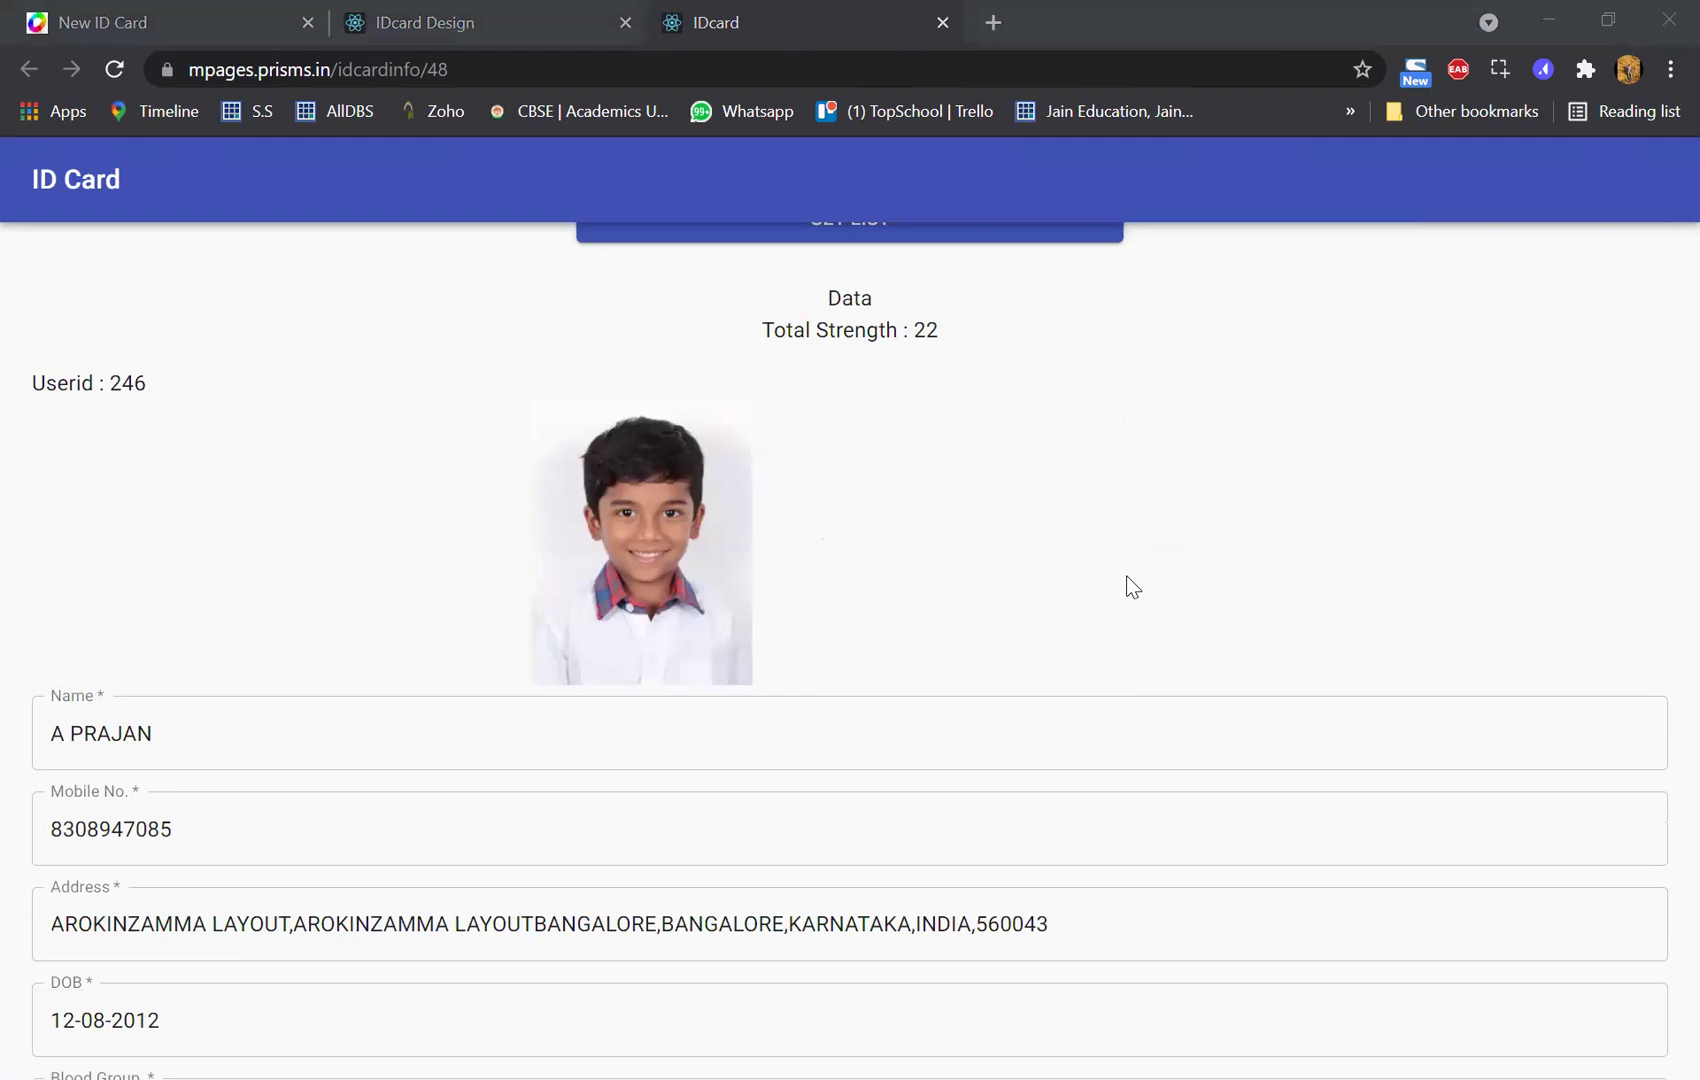
scroll(1130, 587, down, 3)
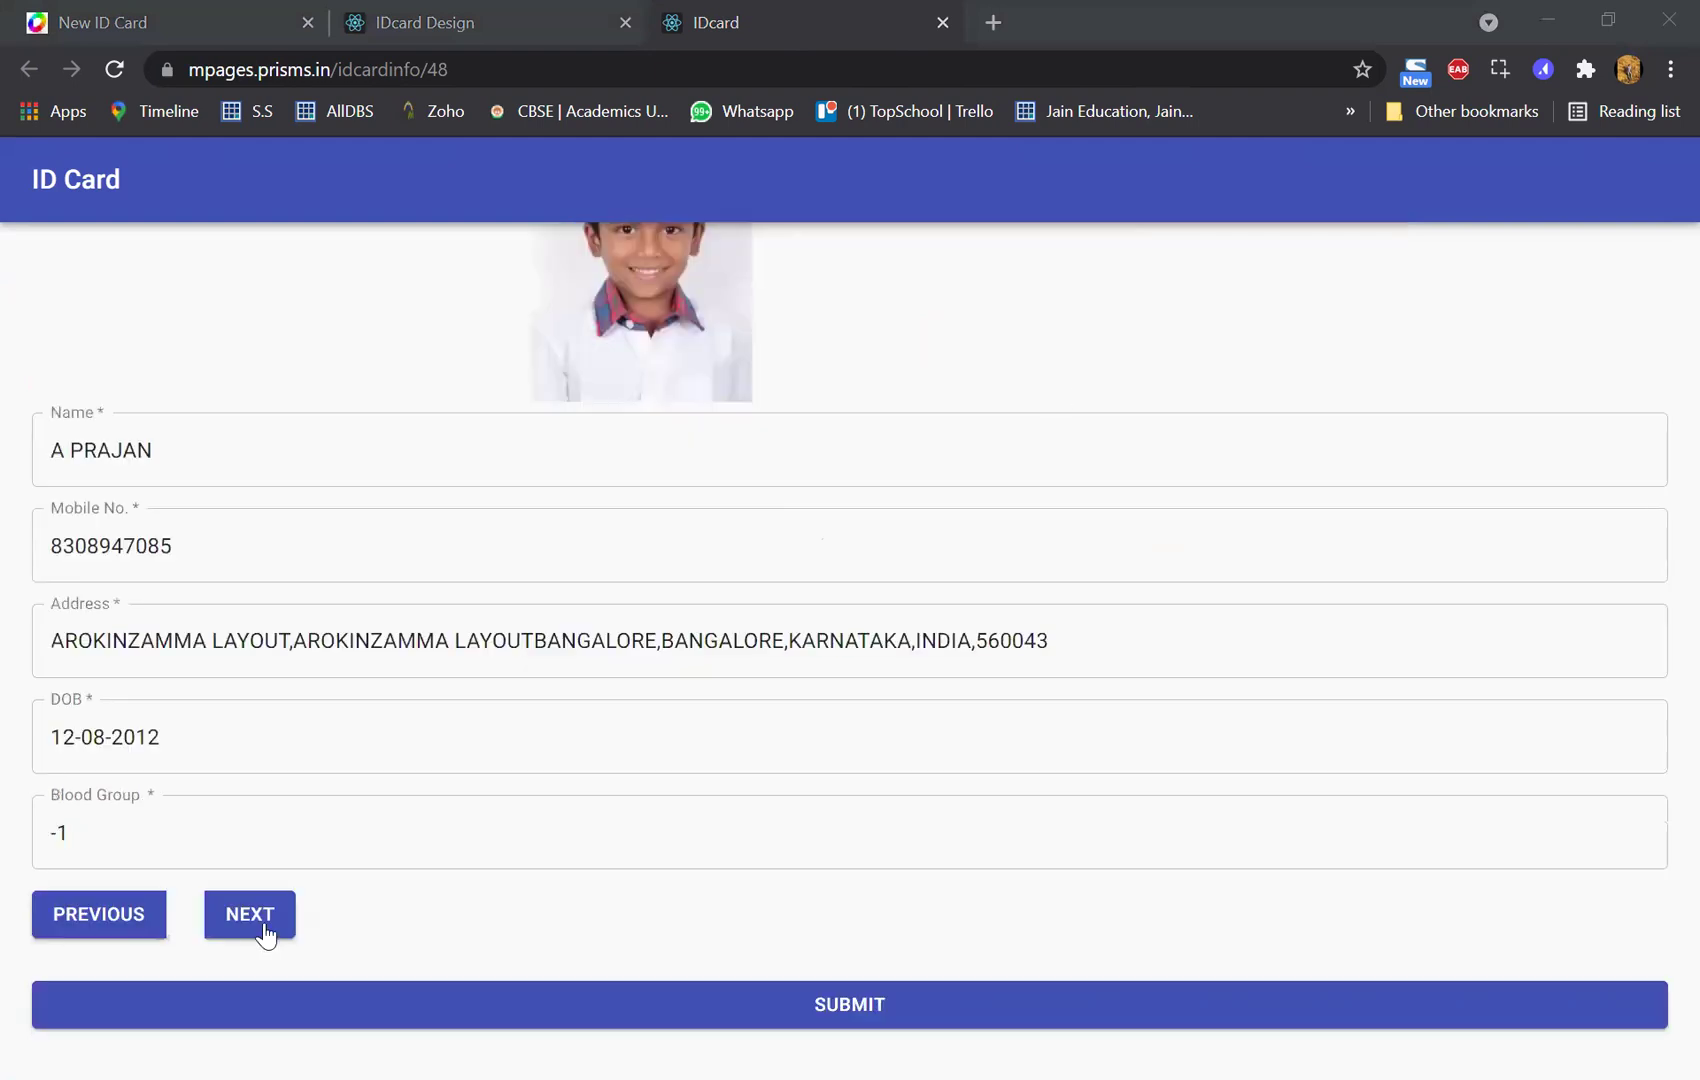
click(1068, 223)
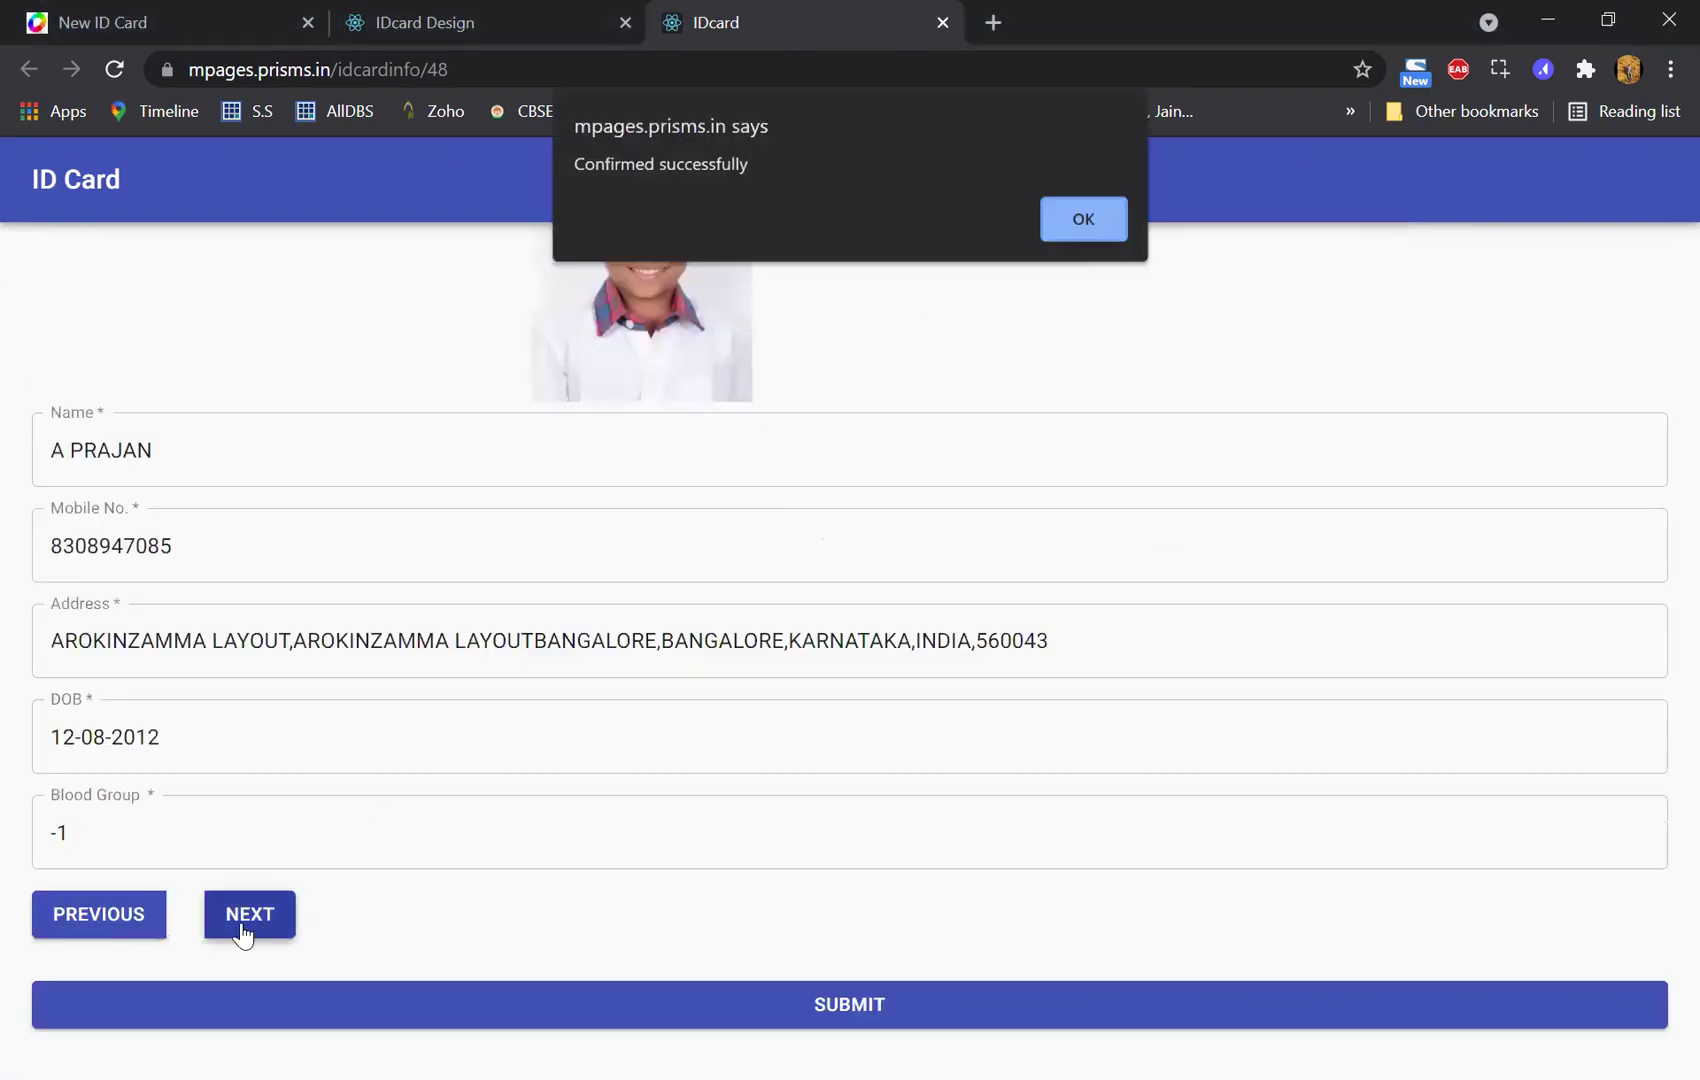
key(Return)
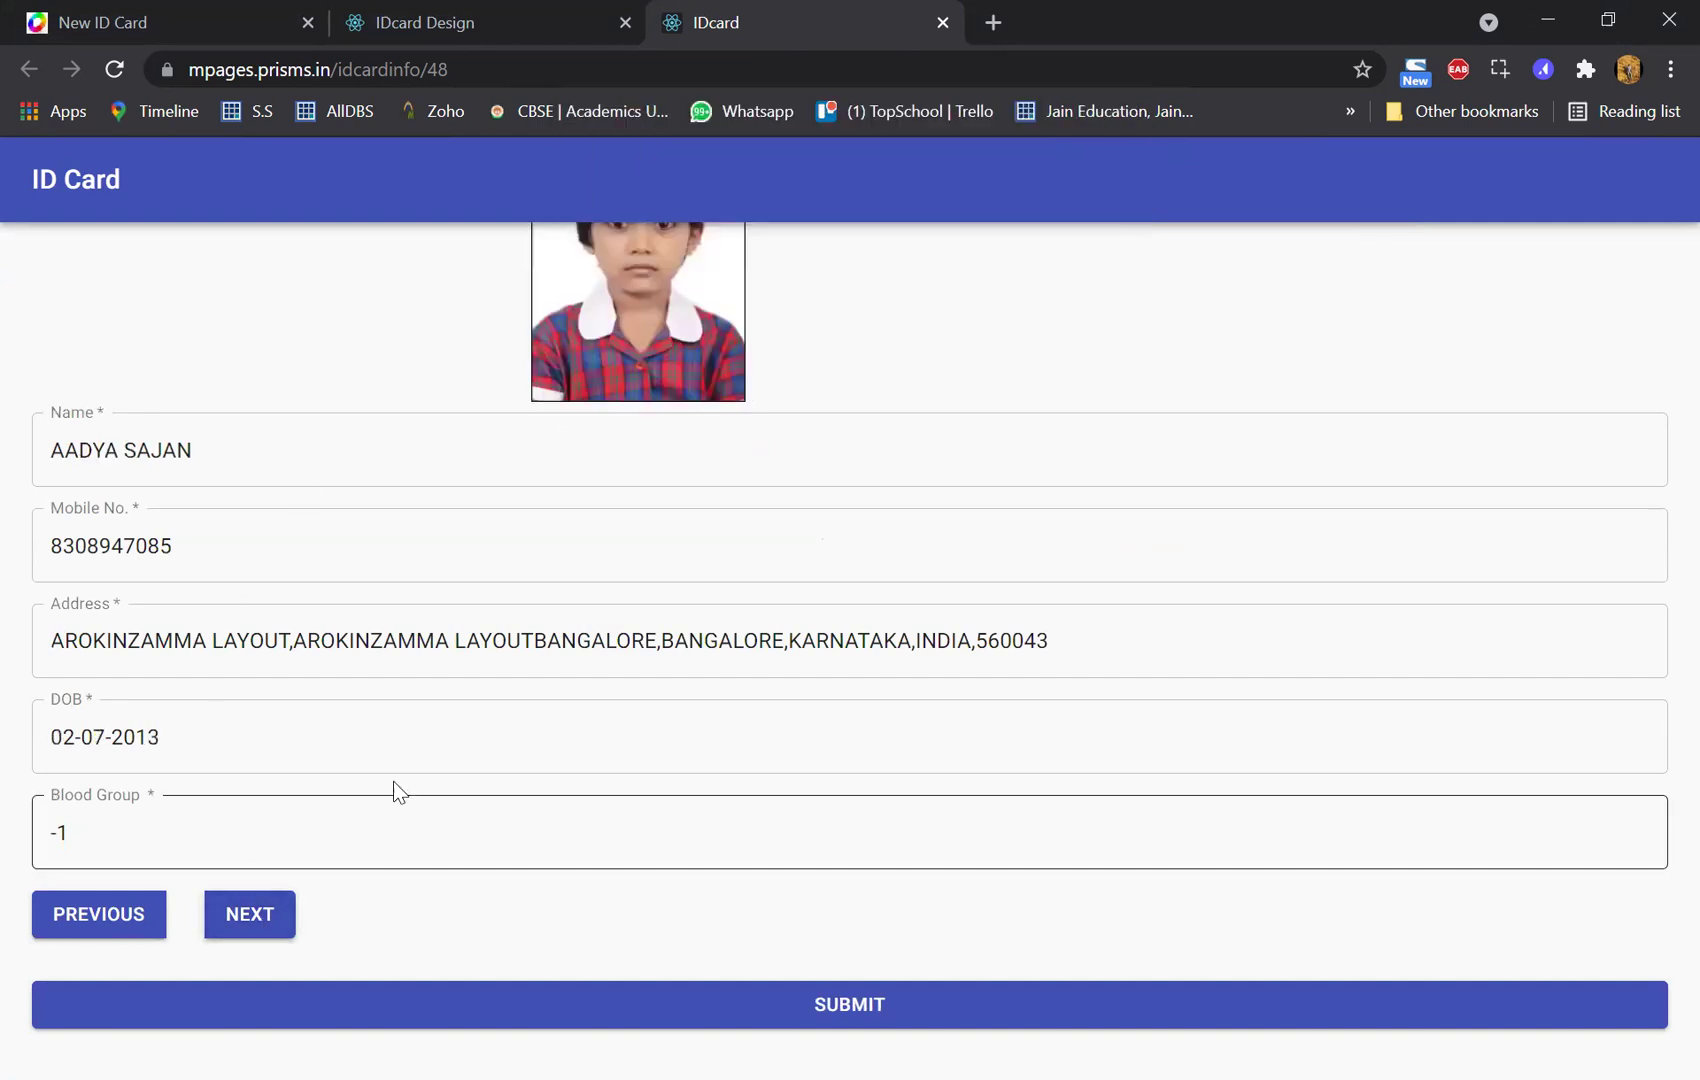
- Review the second student's photo and data fields and confirm them
scroll(393, 781, up, 4)
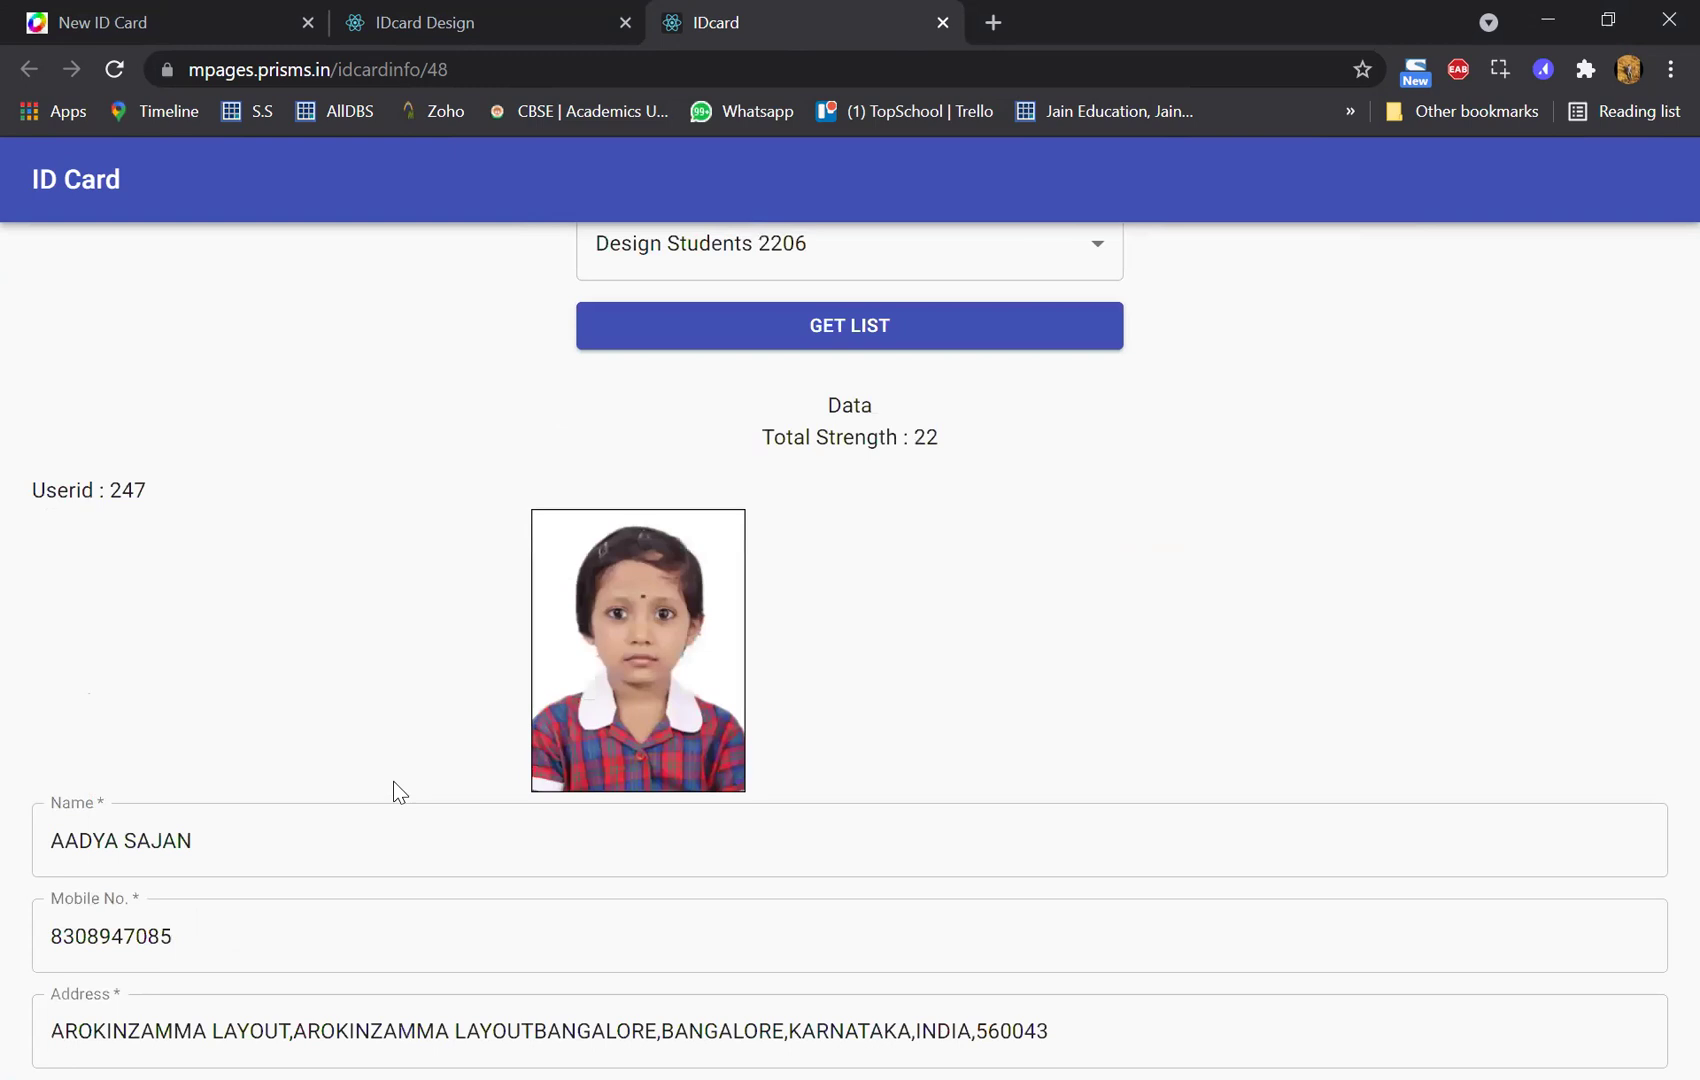
scroll(393, 781, up, 3)
scroll(304, 884, down, 4)
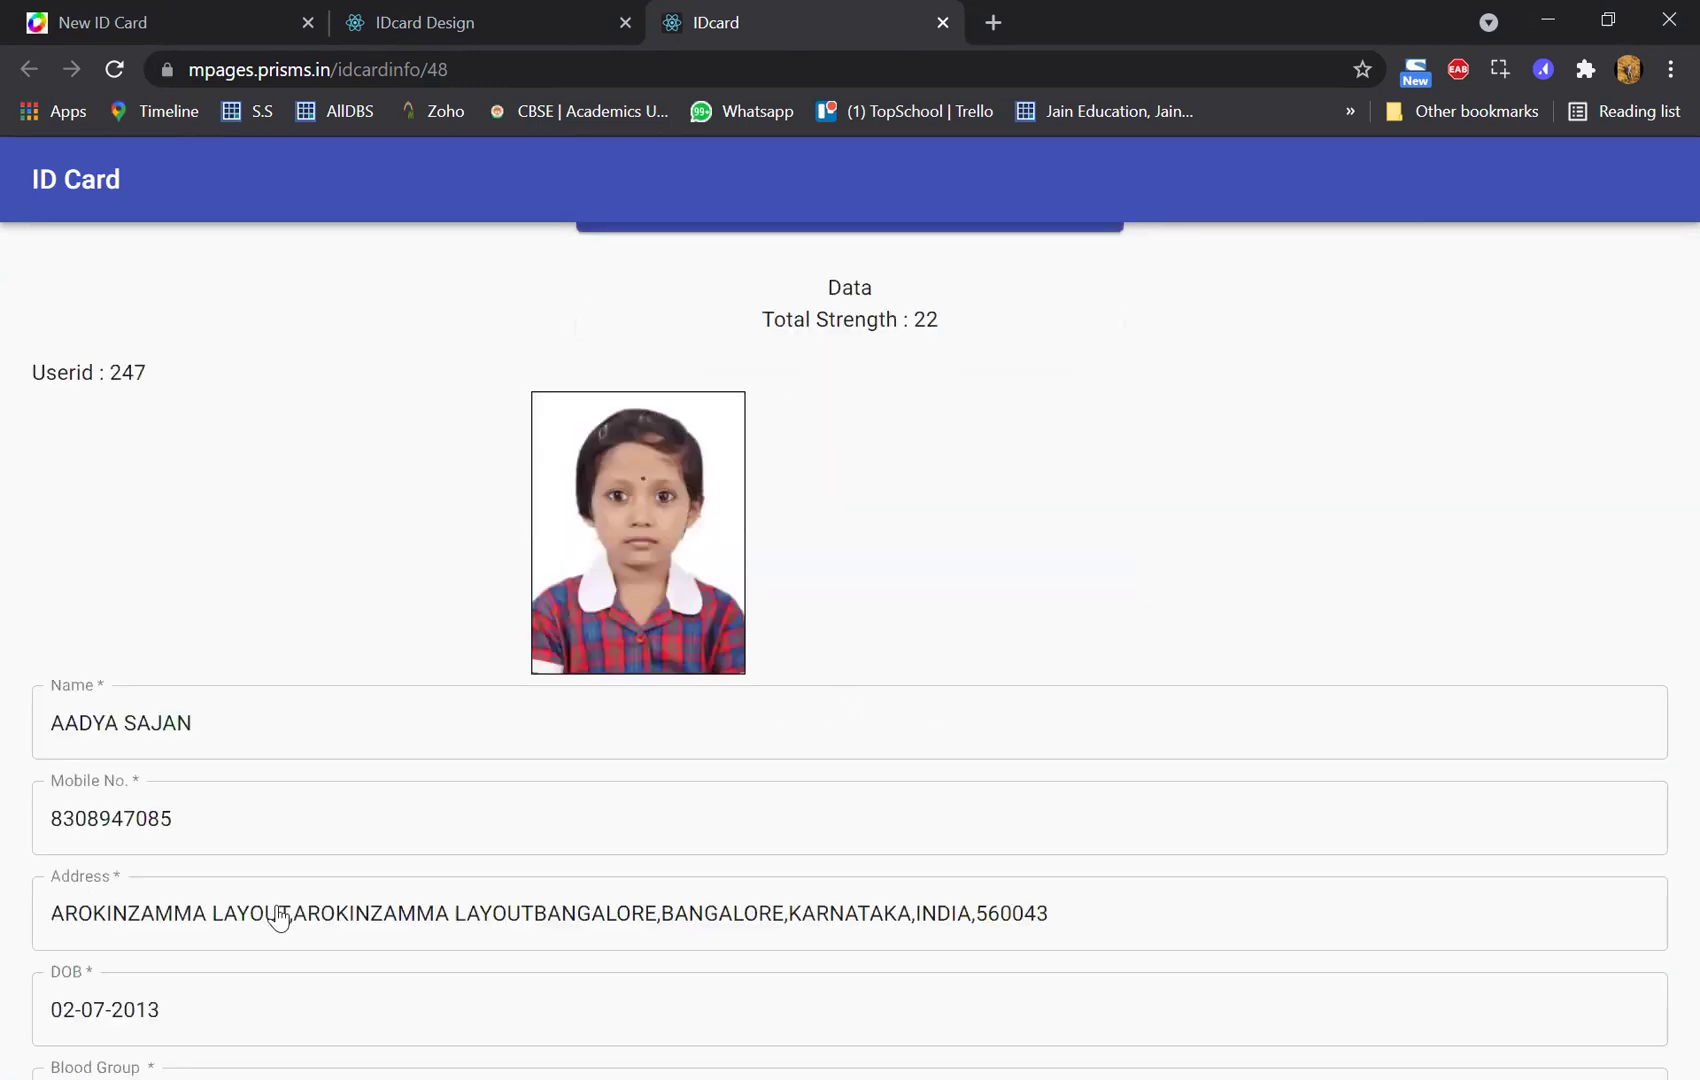
scroll(280, 918, down, 3)
click(1089, 216)
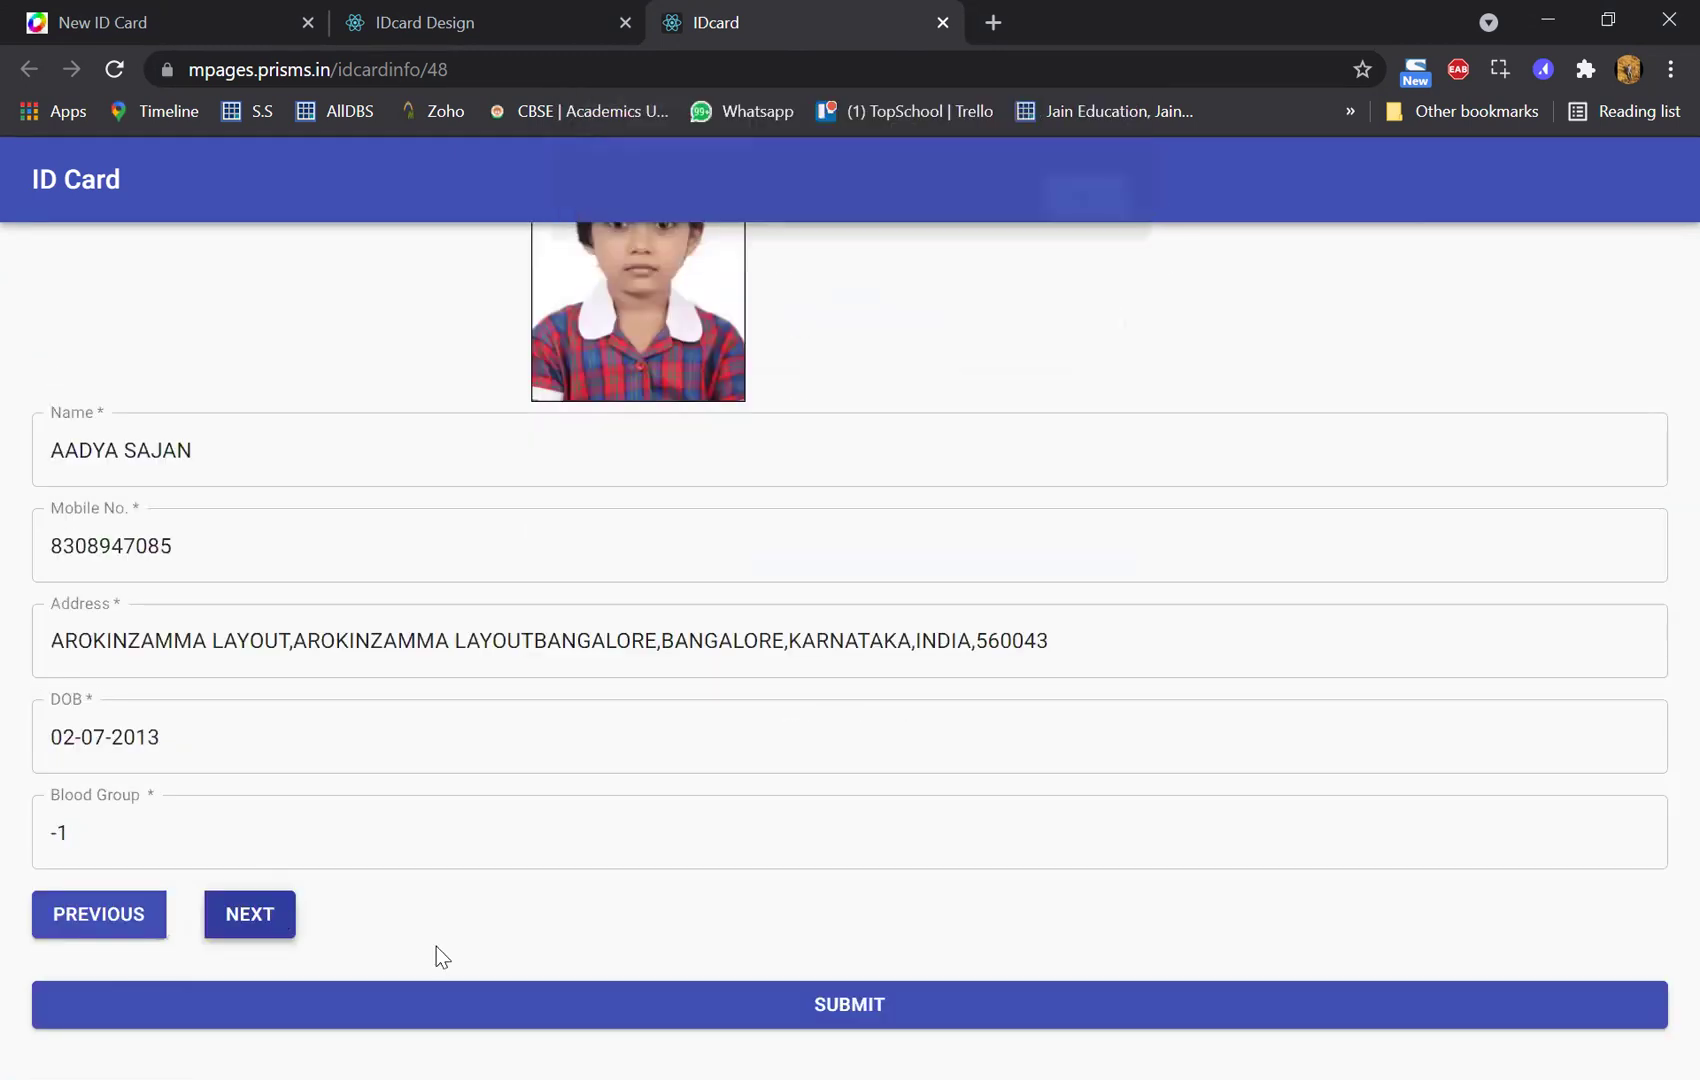
- Confirm the data of the following students one after another, advancing through the II-A list
click(253, 918)
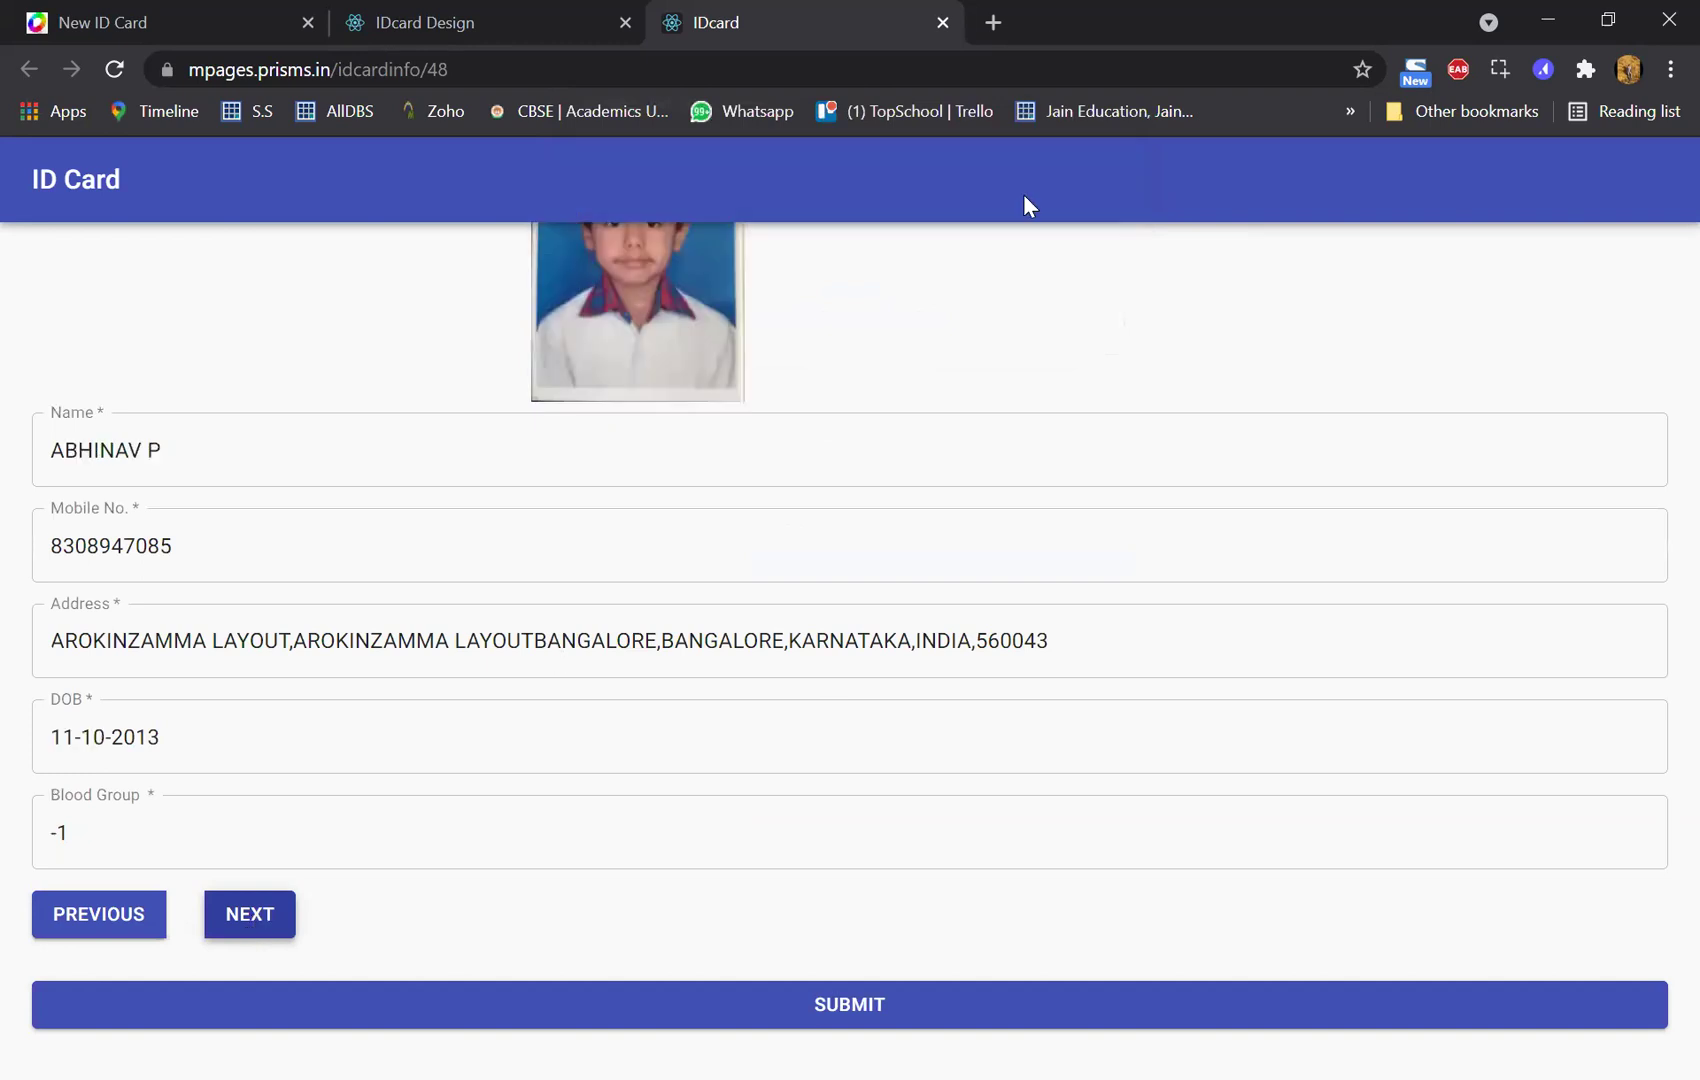
click(252, 930)
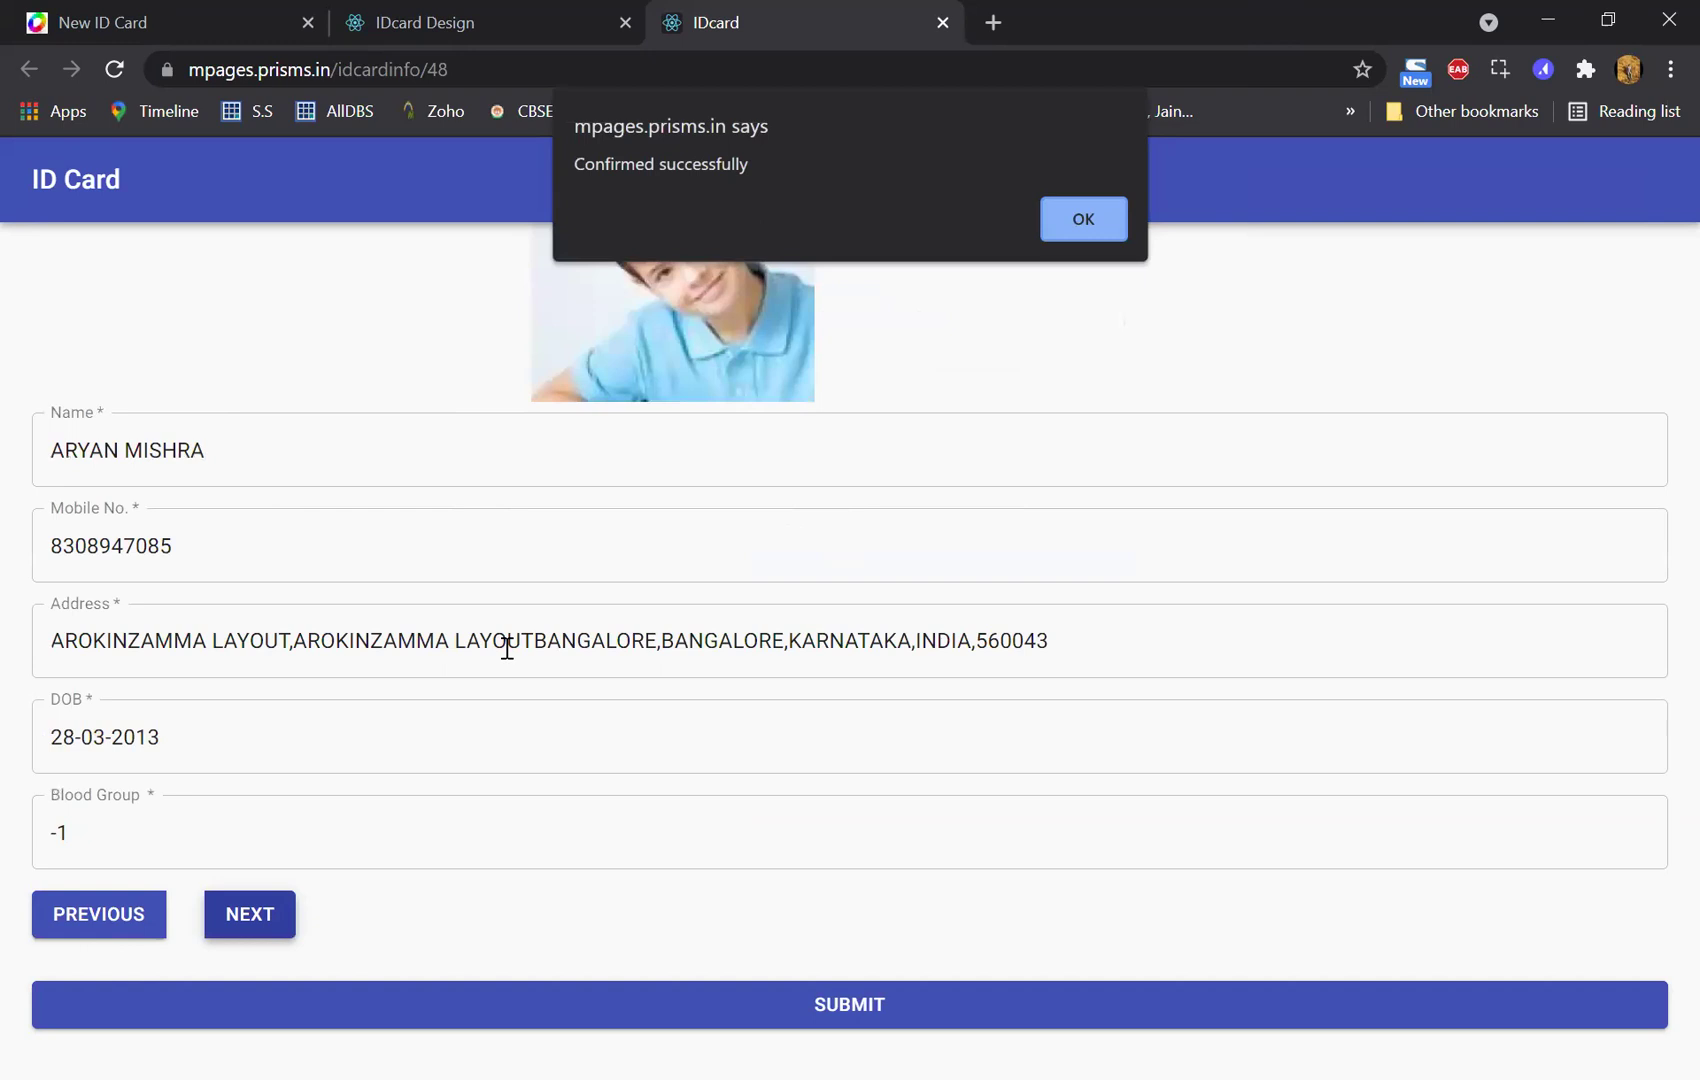
key(Return)
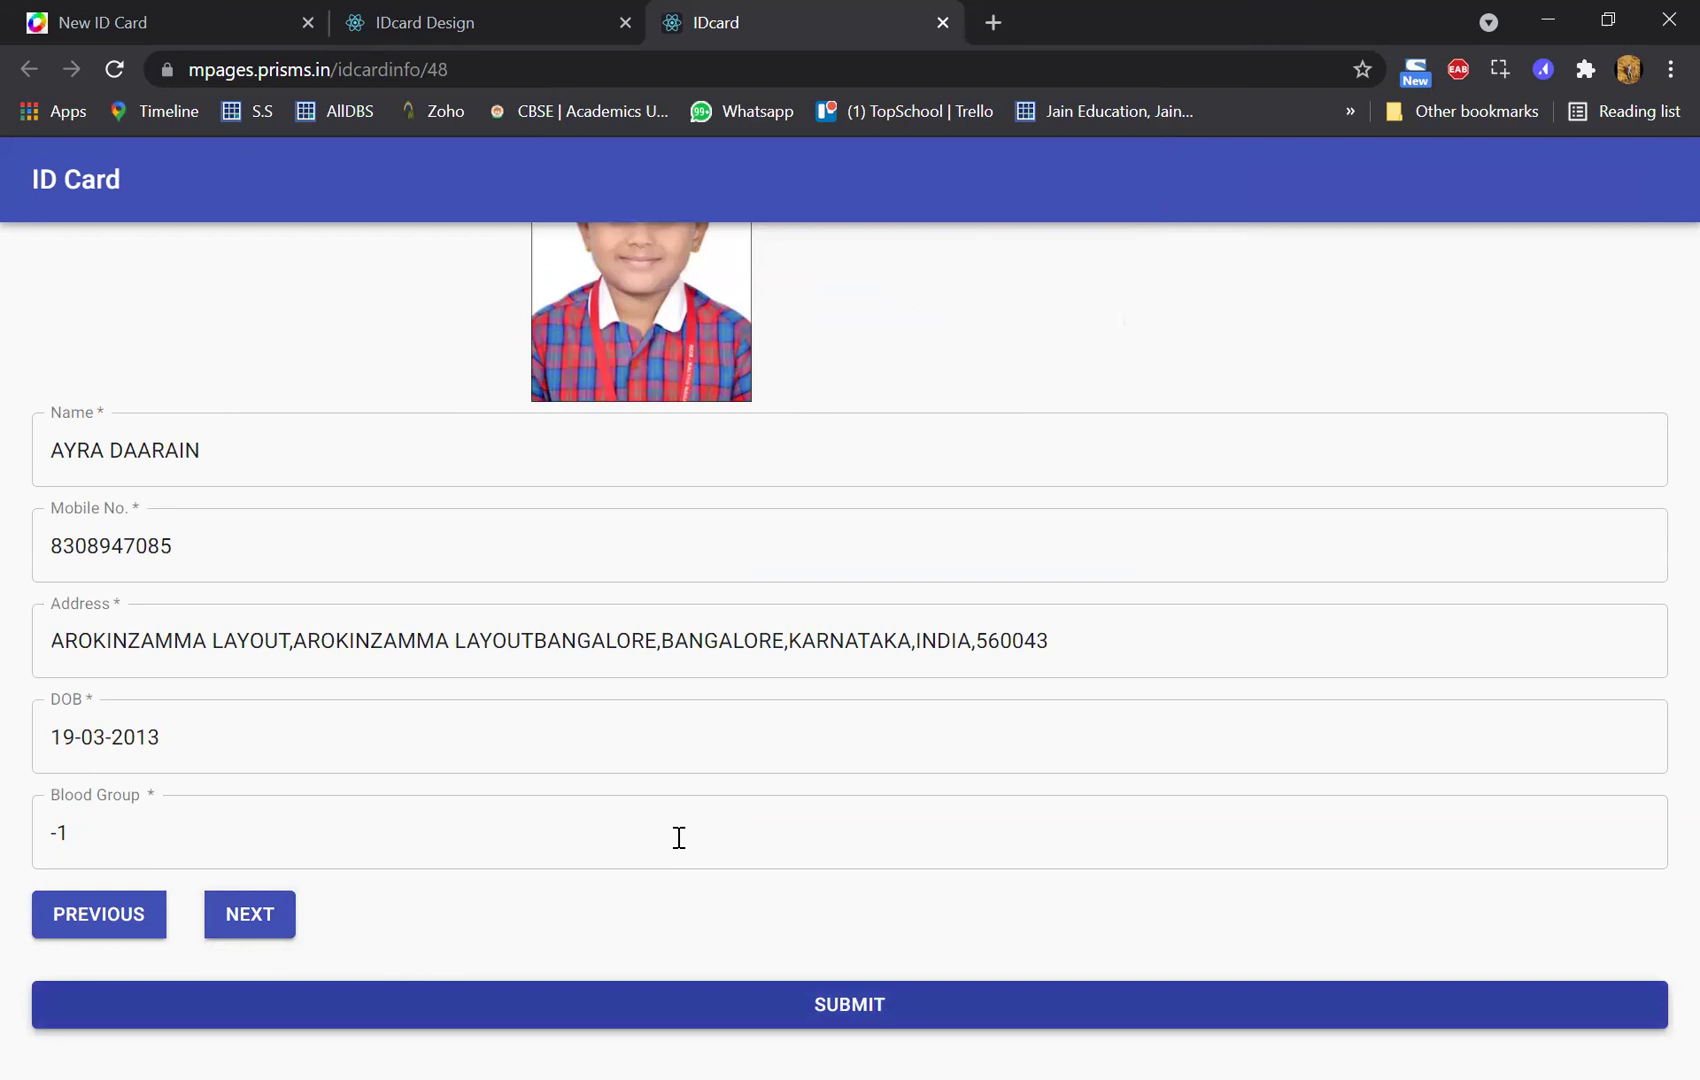
- View the "Design Students 2206" card in the design editor and another student's "Student Sample Design 4" card in proof reading
click(462, 22)
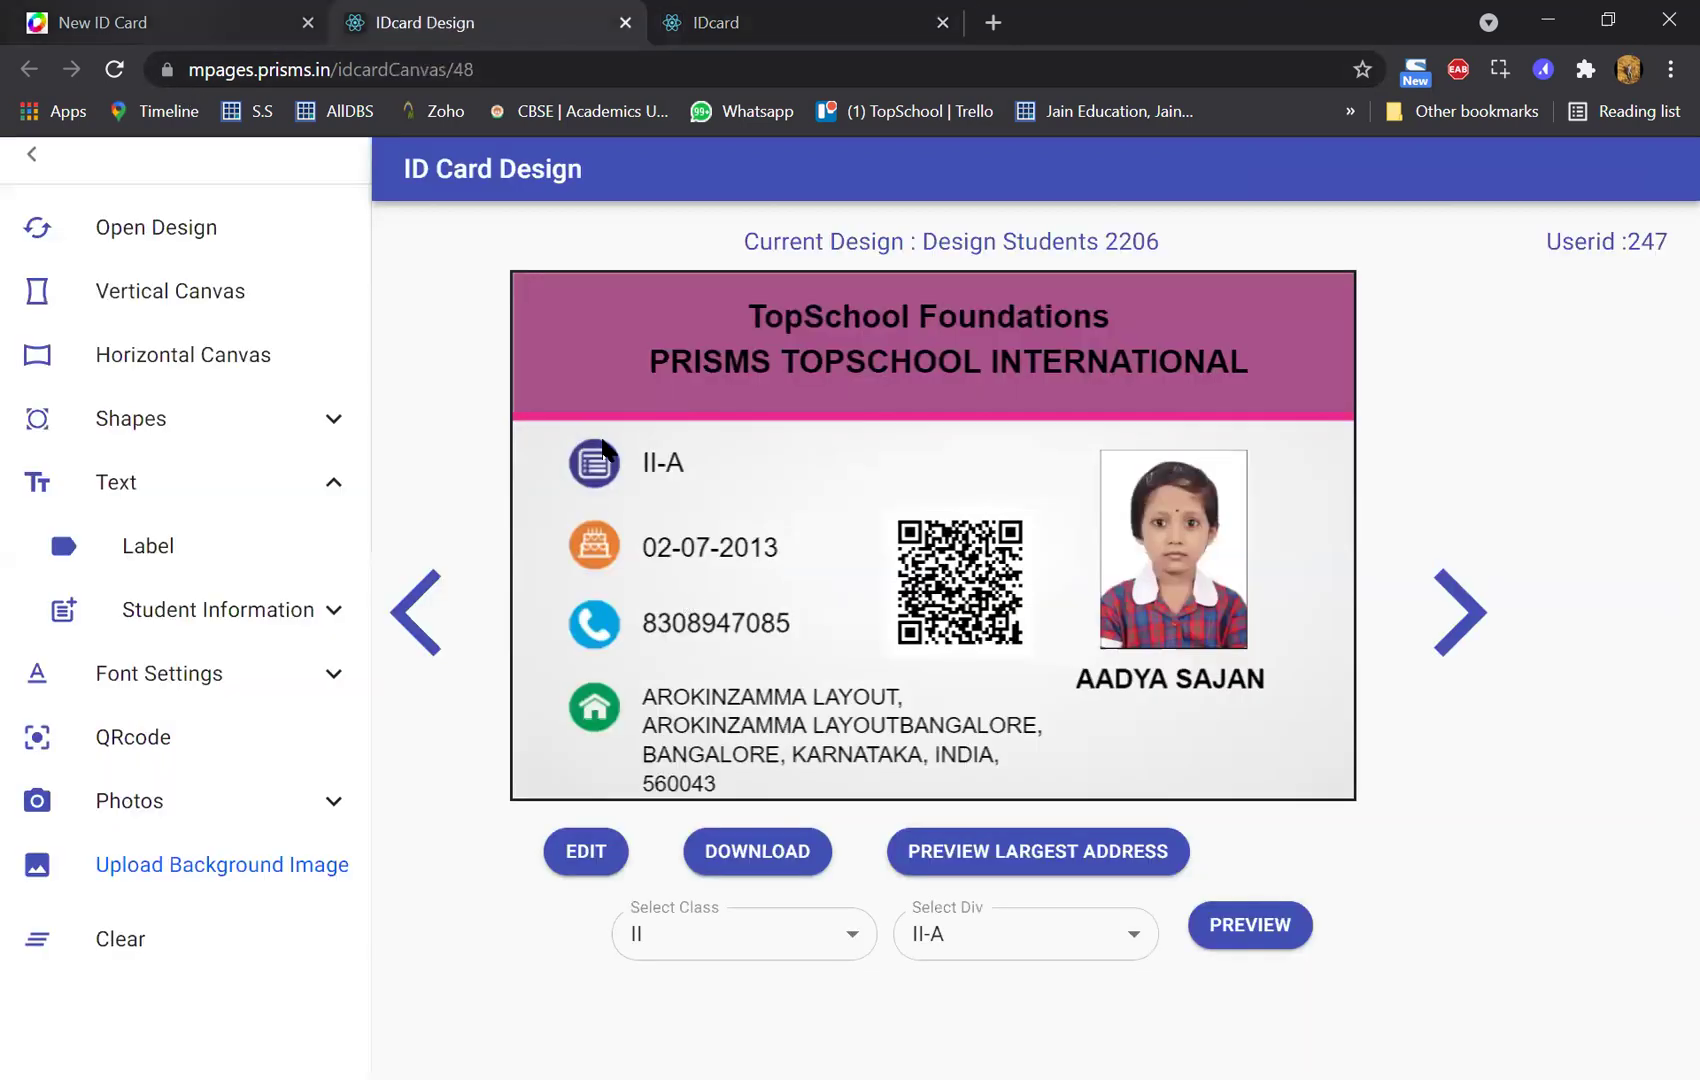
key(ctrl+shift+Tab)
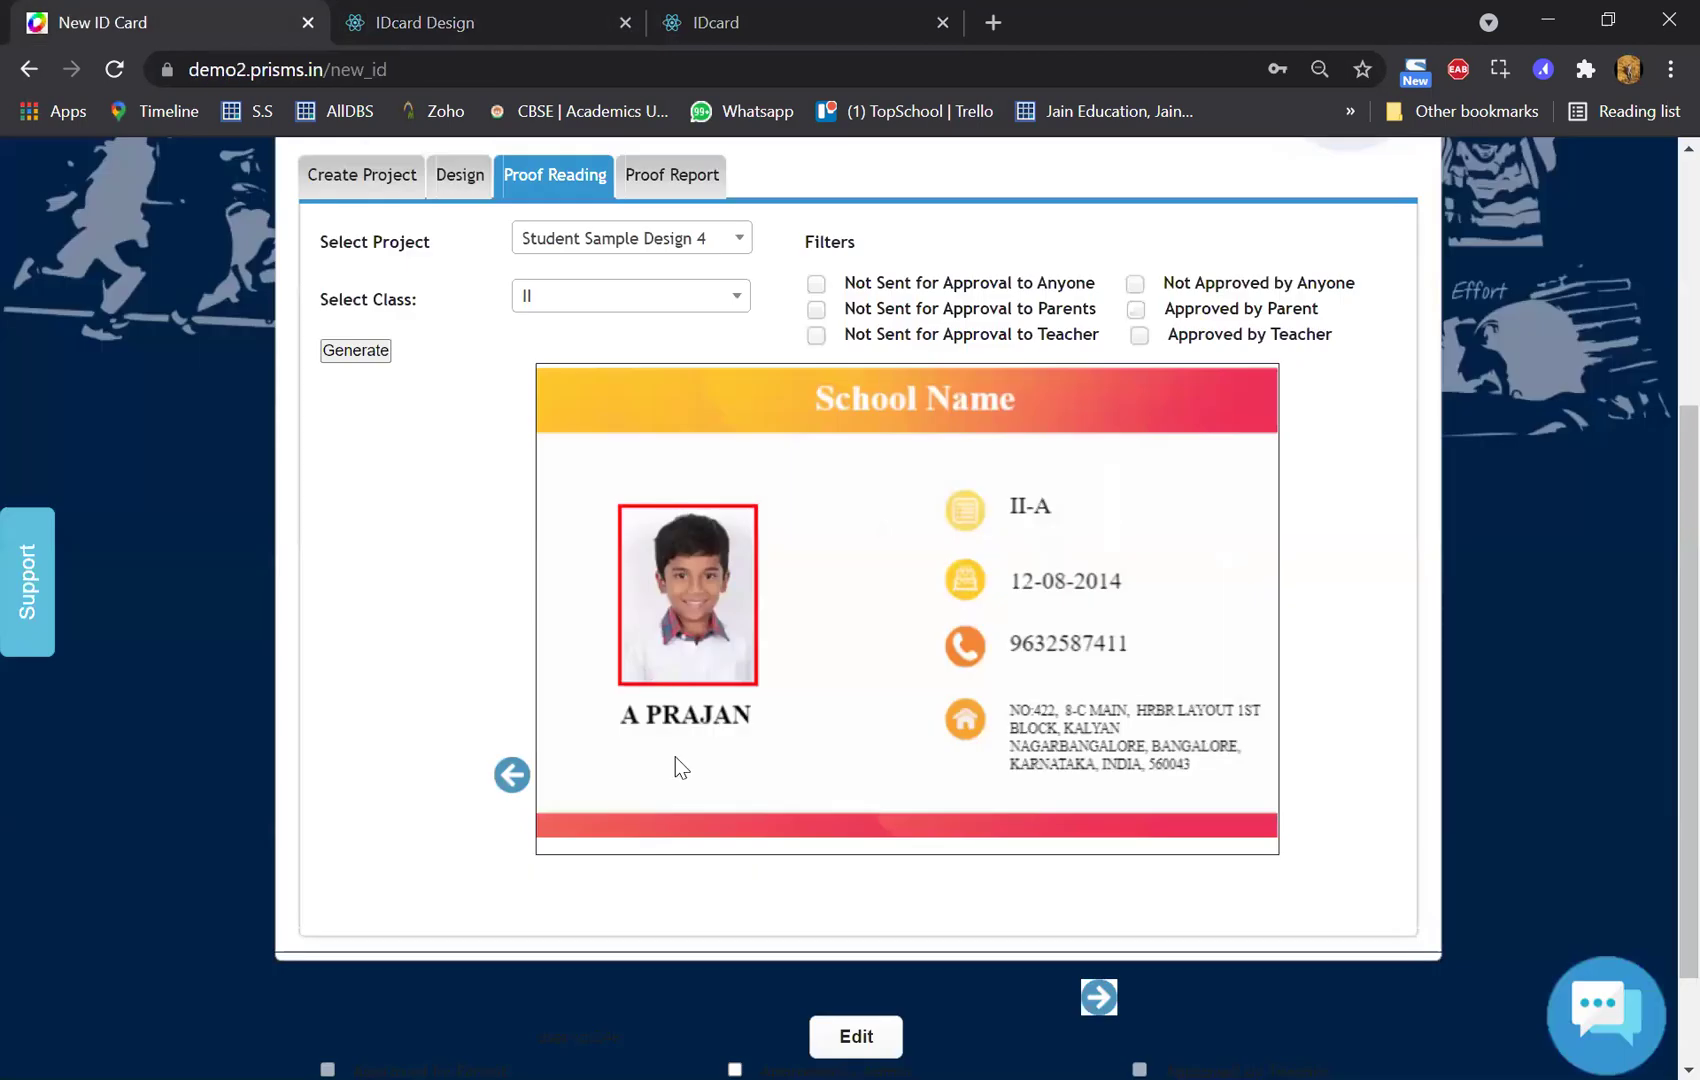
scroll(945, 911, down, 2)
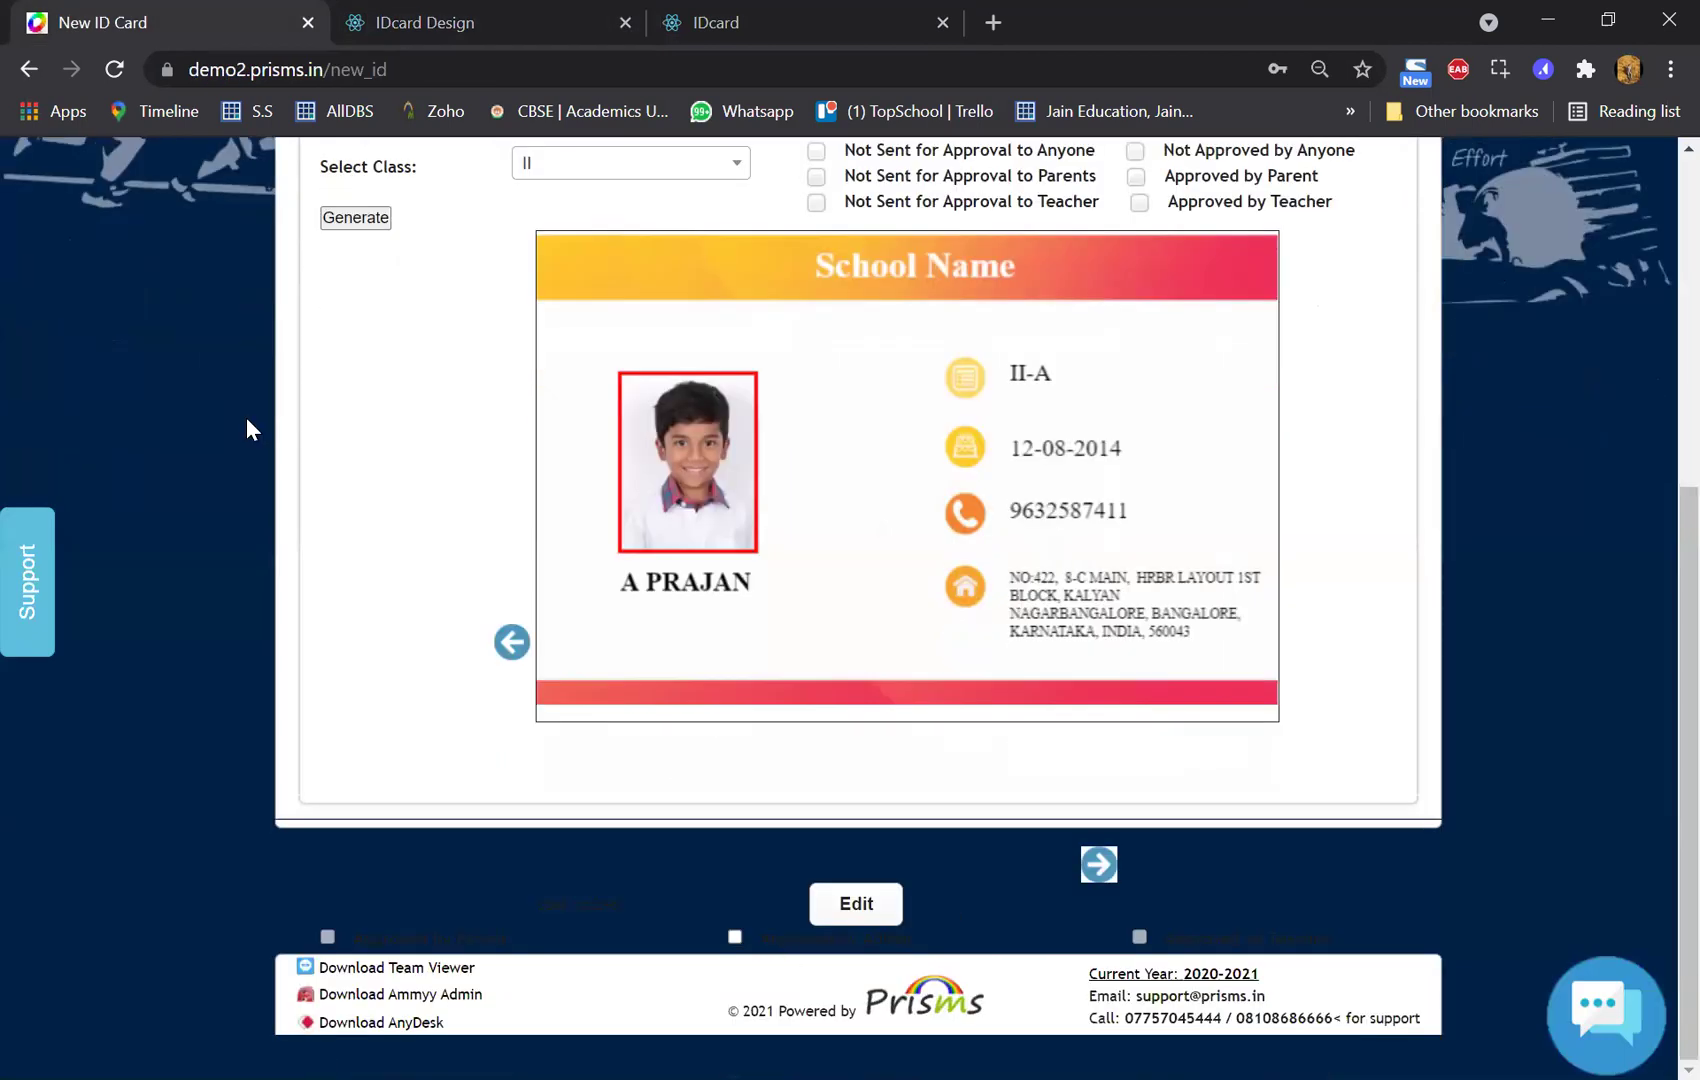
click(511, 644)
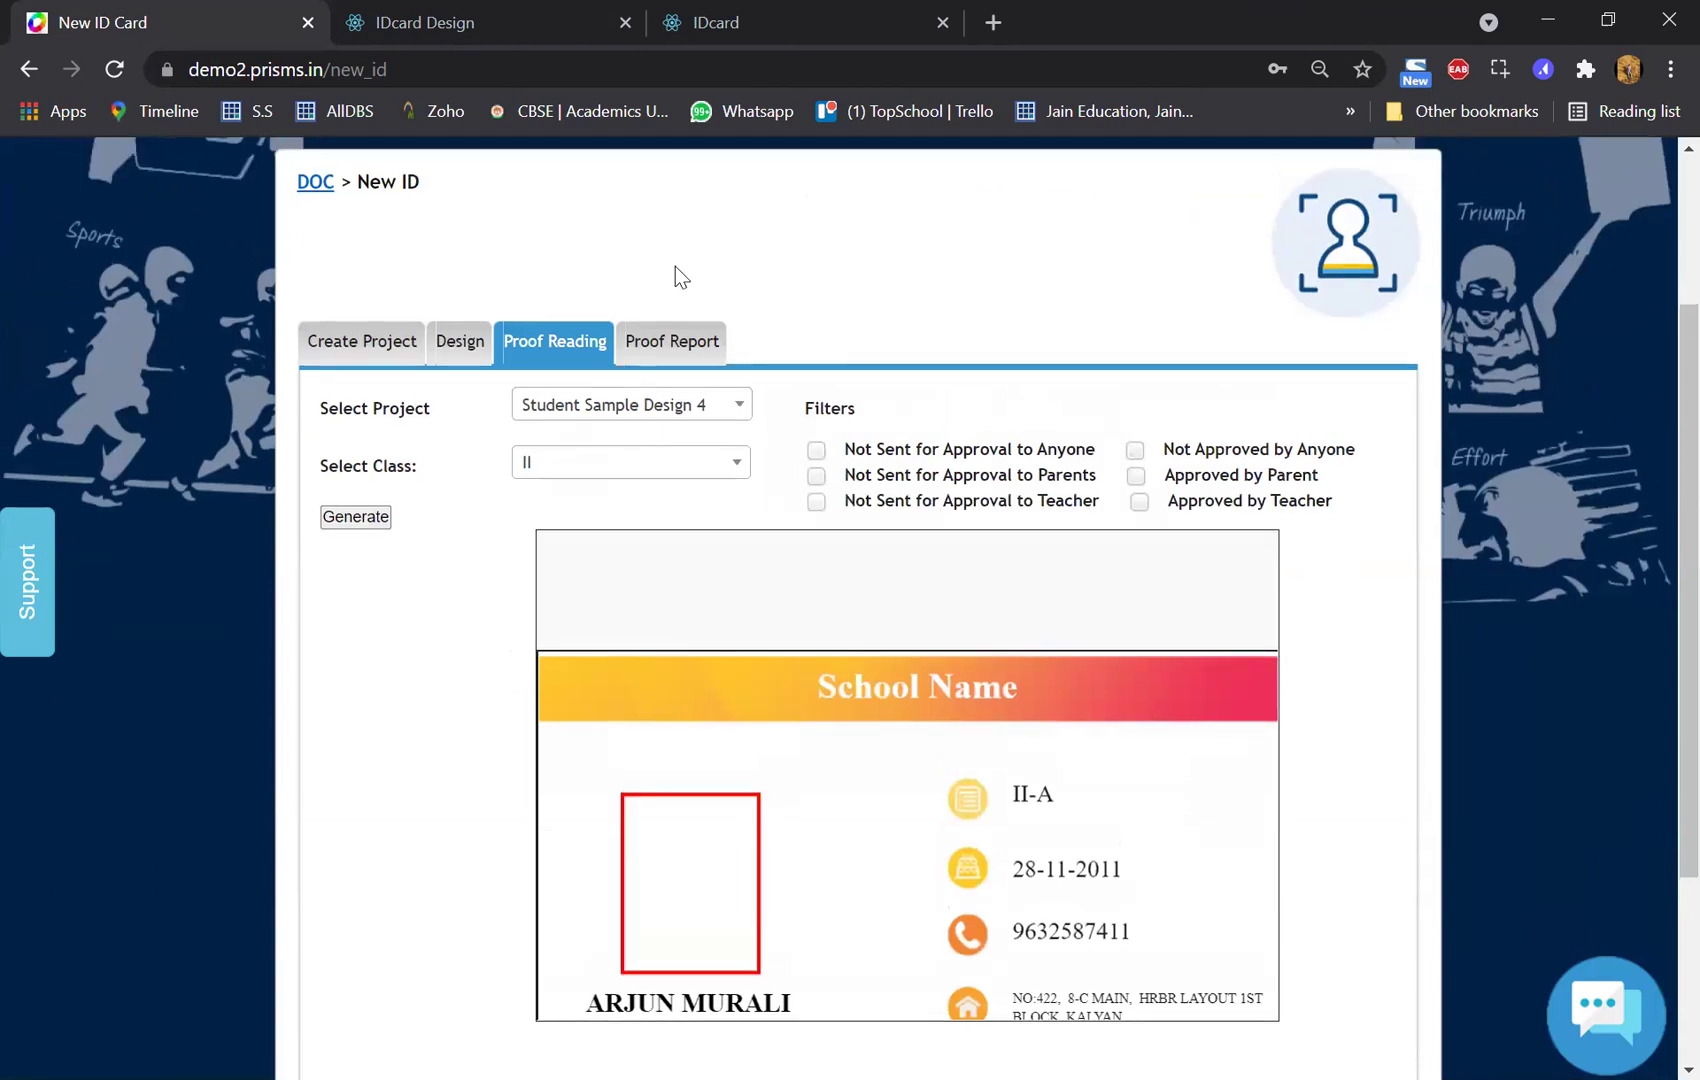
- Get the proof report of the "Design Students 2206" project for class II and view the approval statuses
click(677, 316)
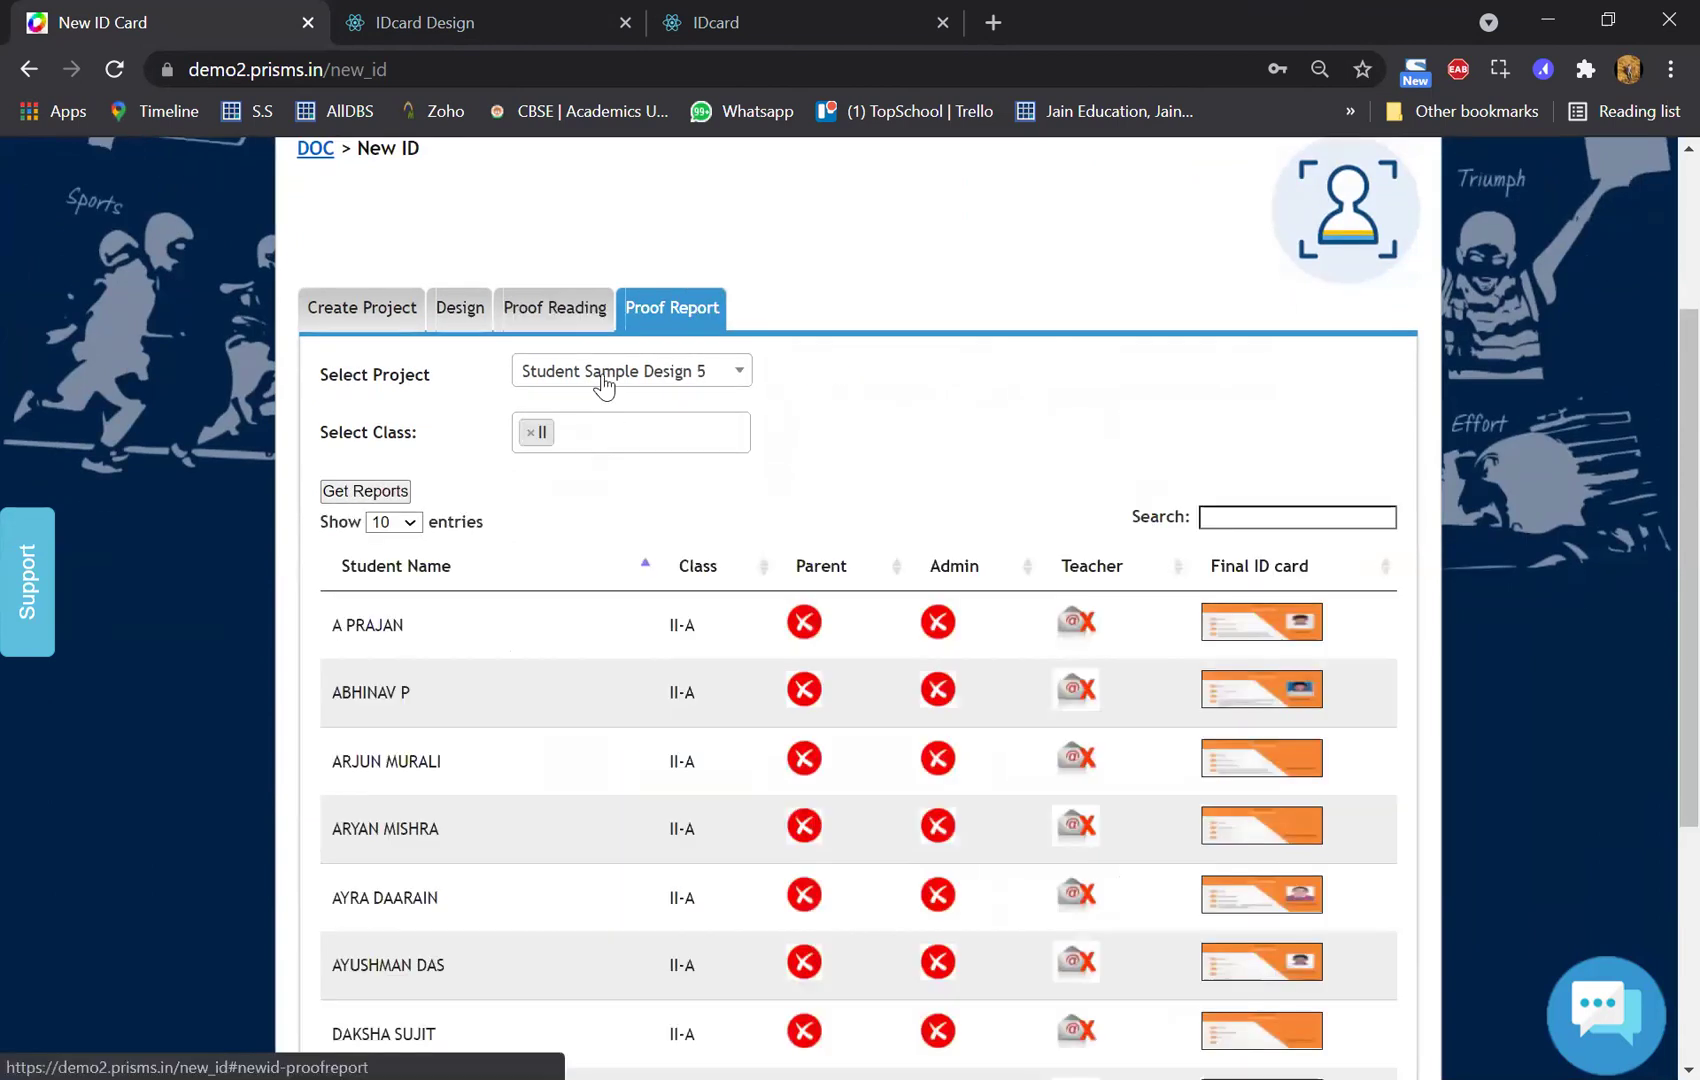
click(631, 370)
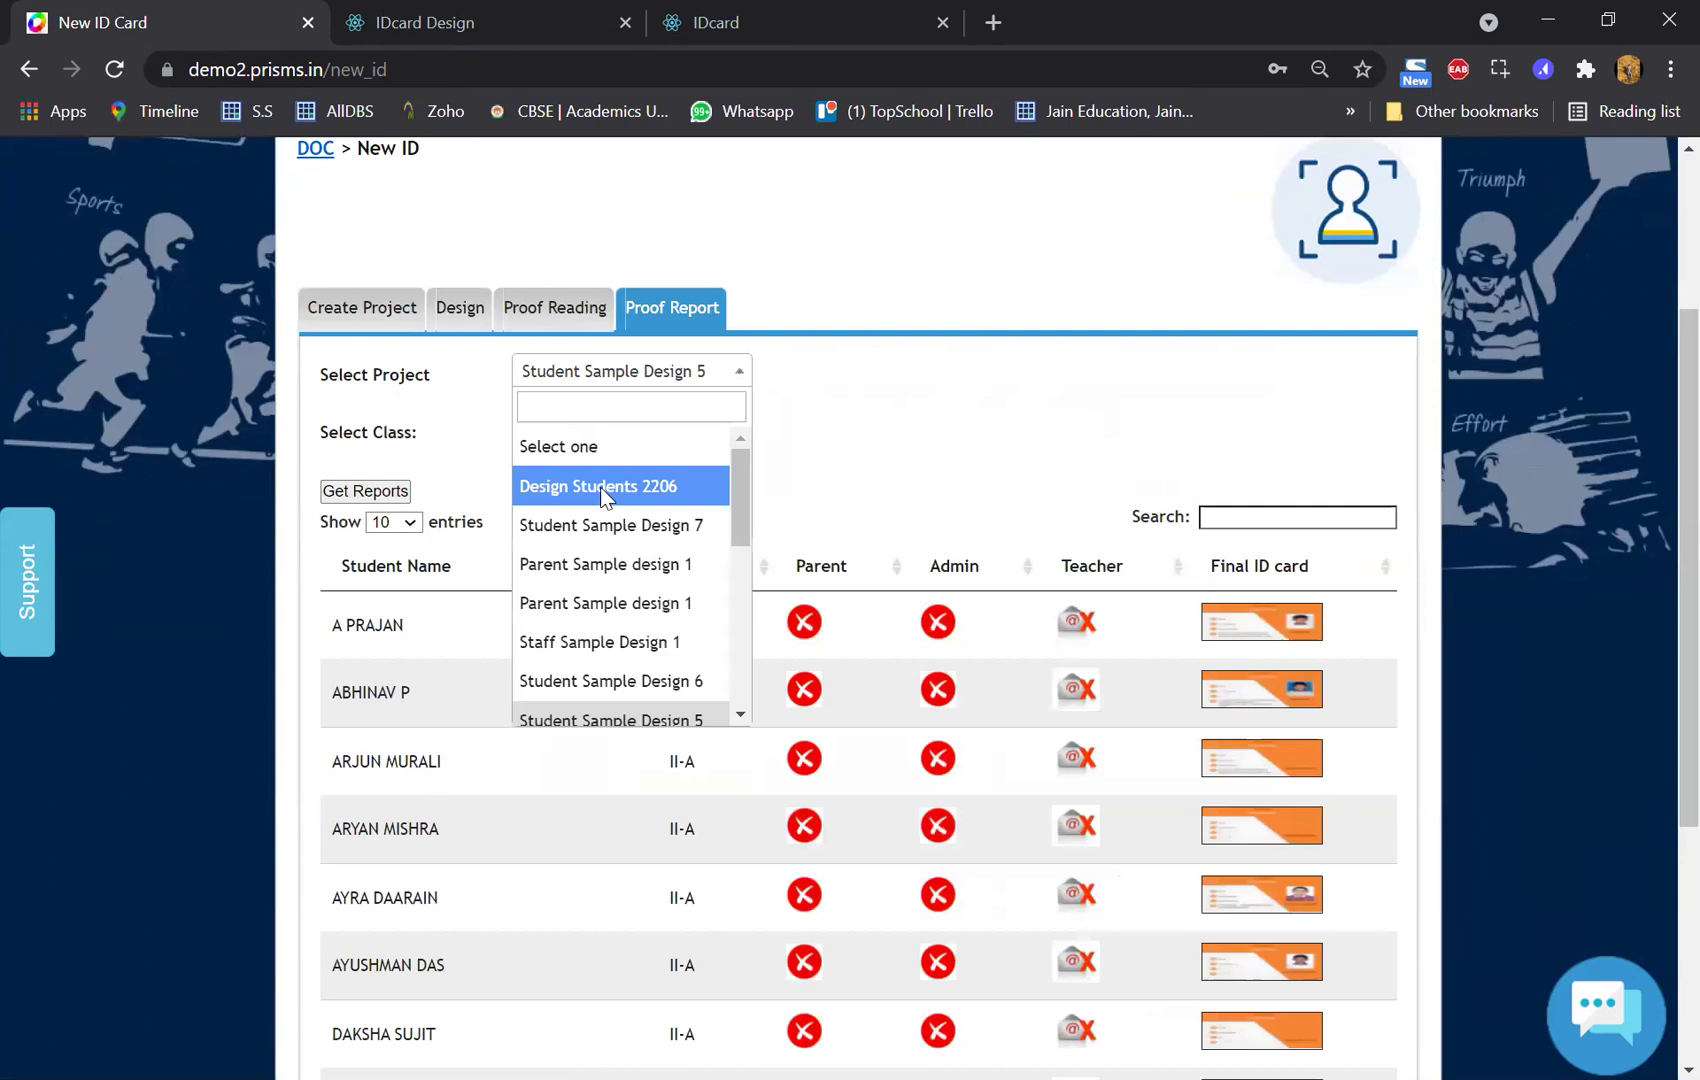
click(598, 486)
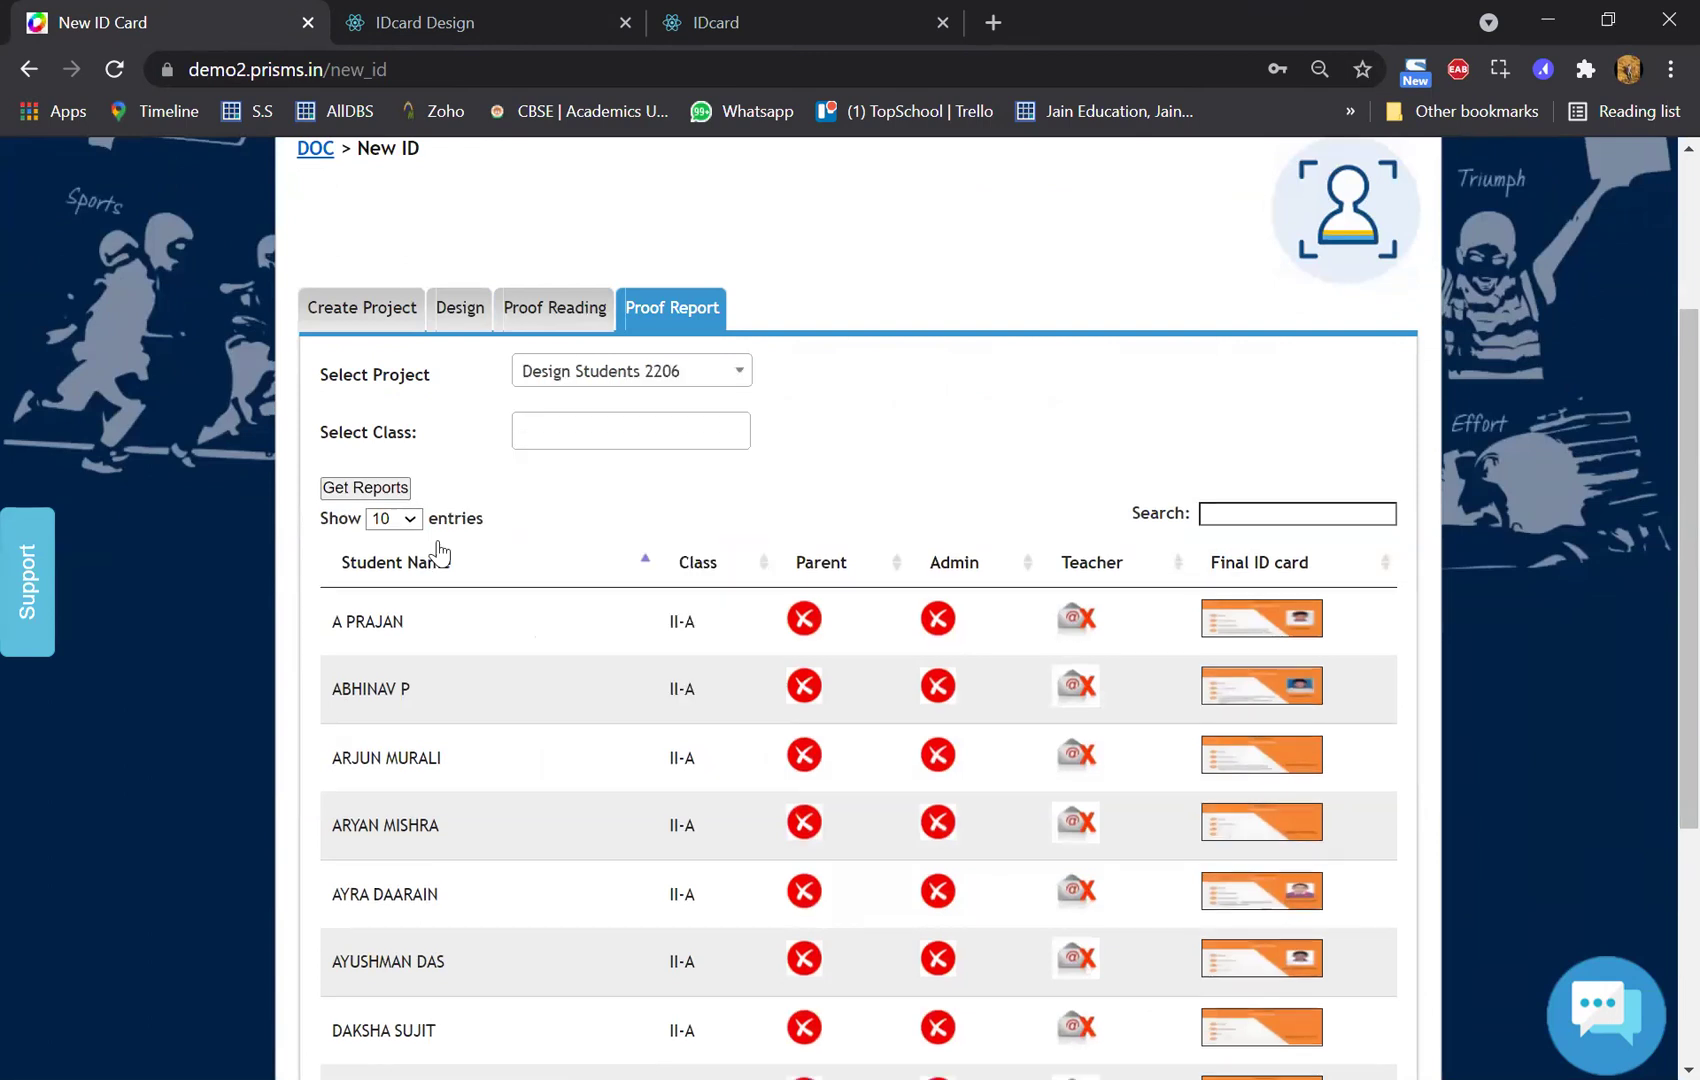
click(382, 491)
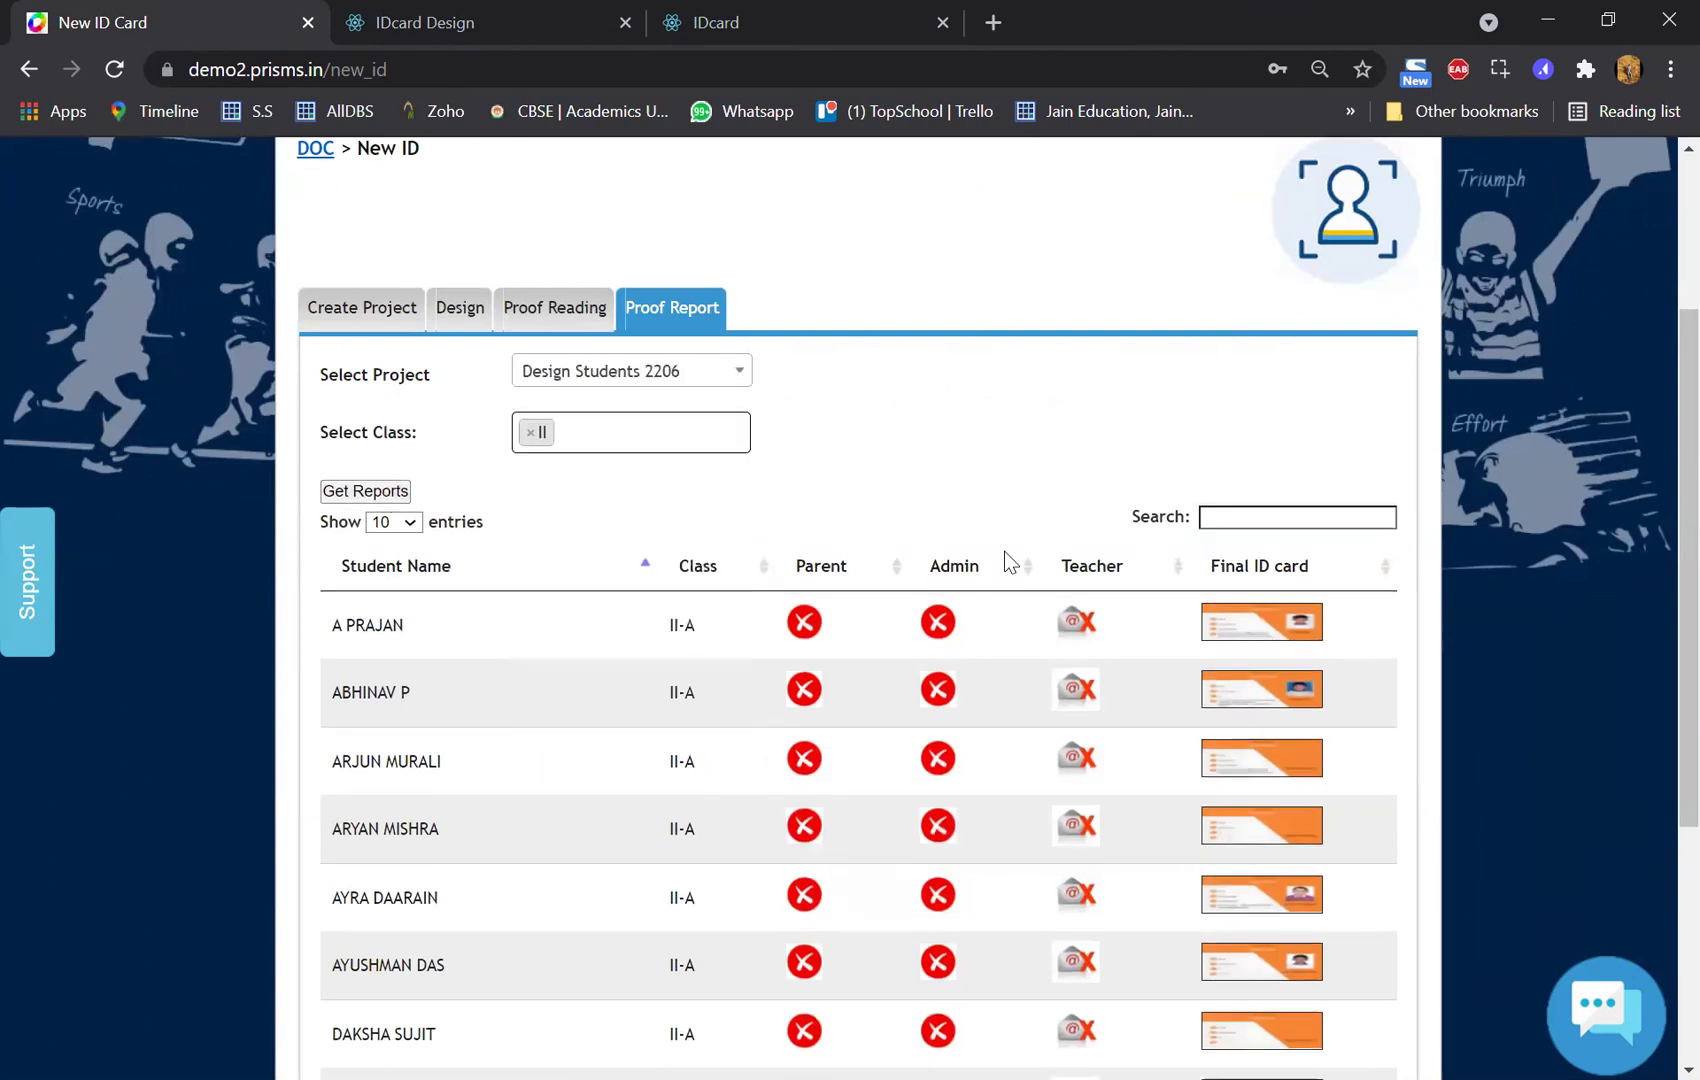
scroll(1004, 551, down, 1)
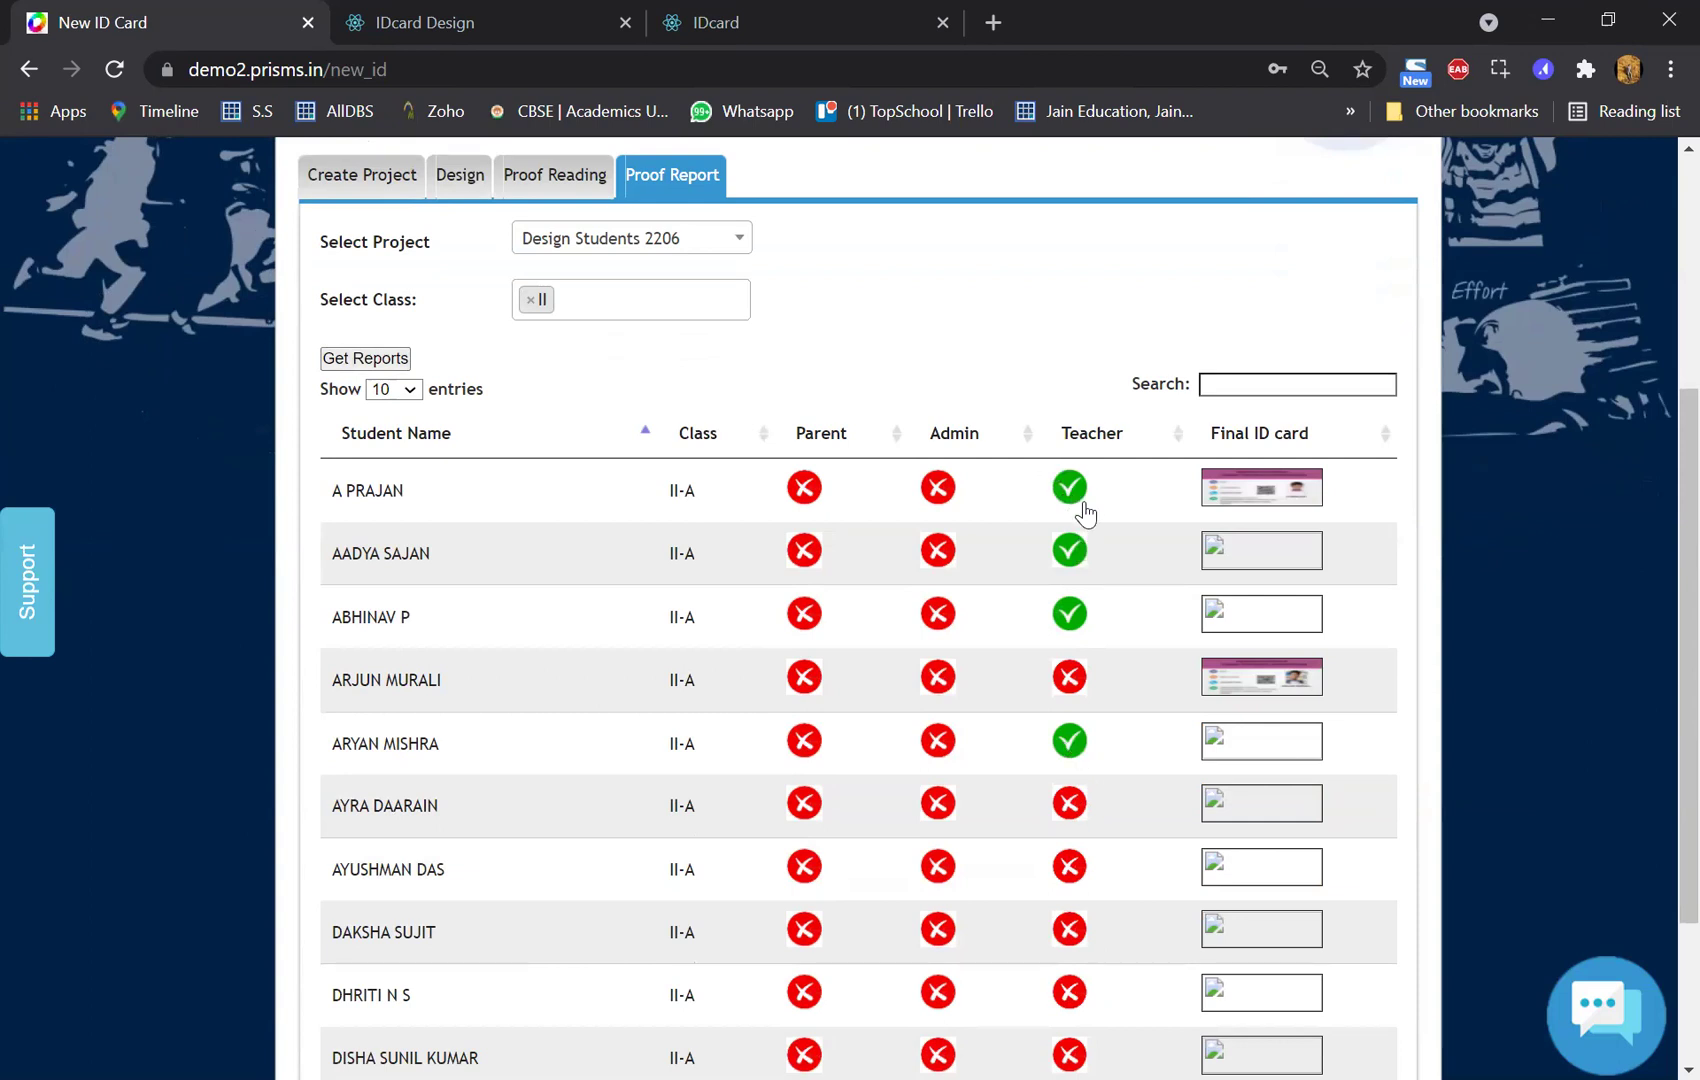
- View the enlarged final ID cards of the first and fourth students in the proof report and close each preview
click(1256, 495)
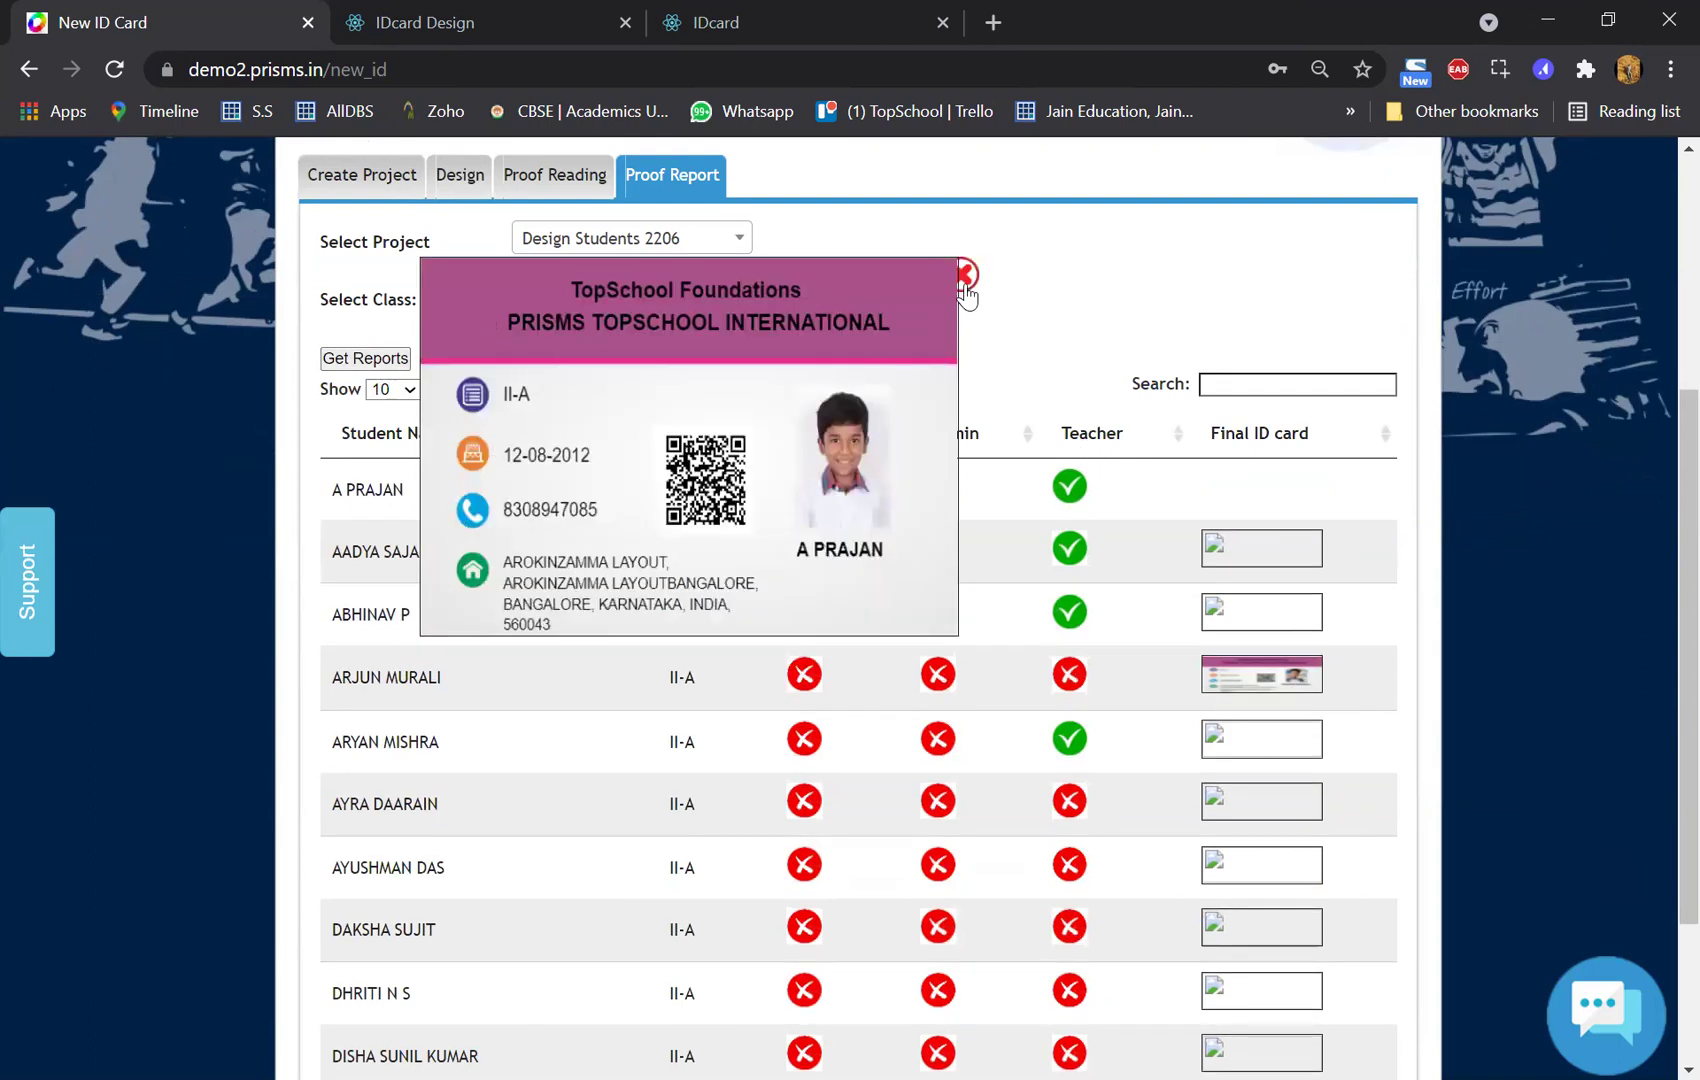
click(1257, 592)
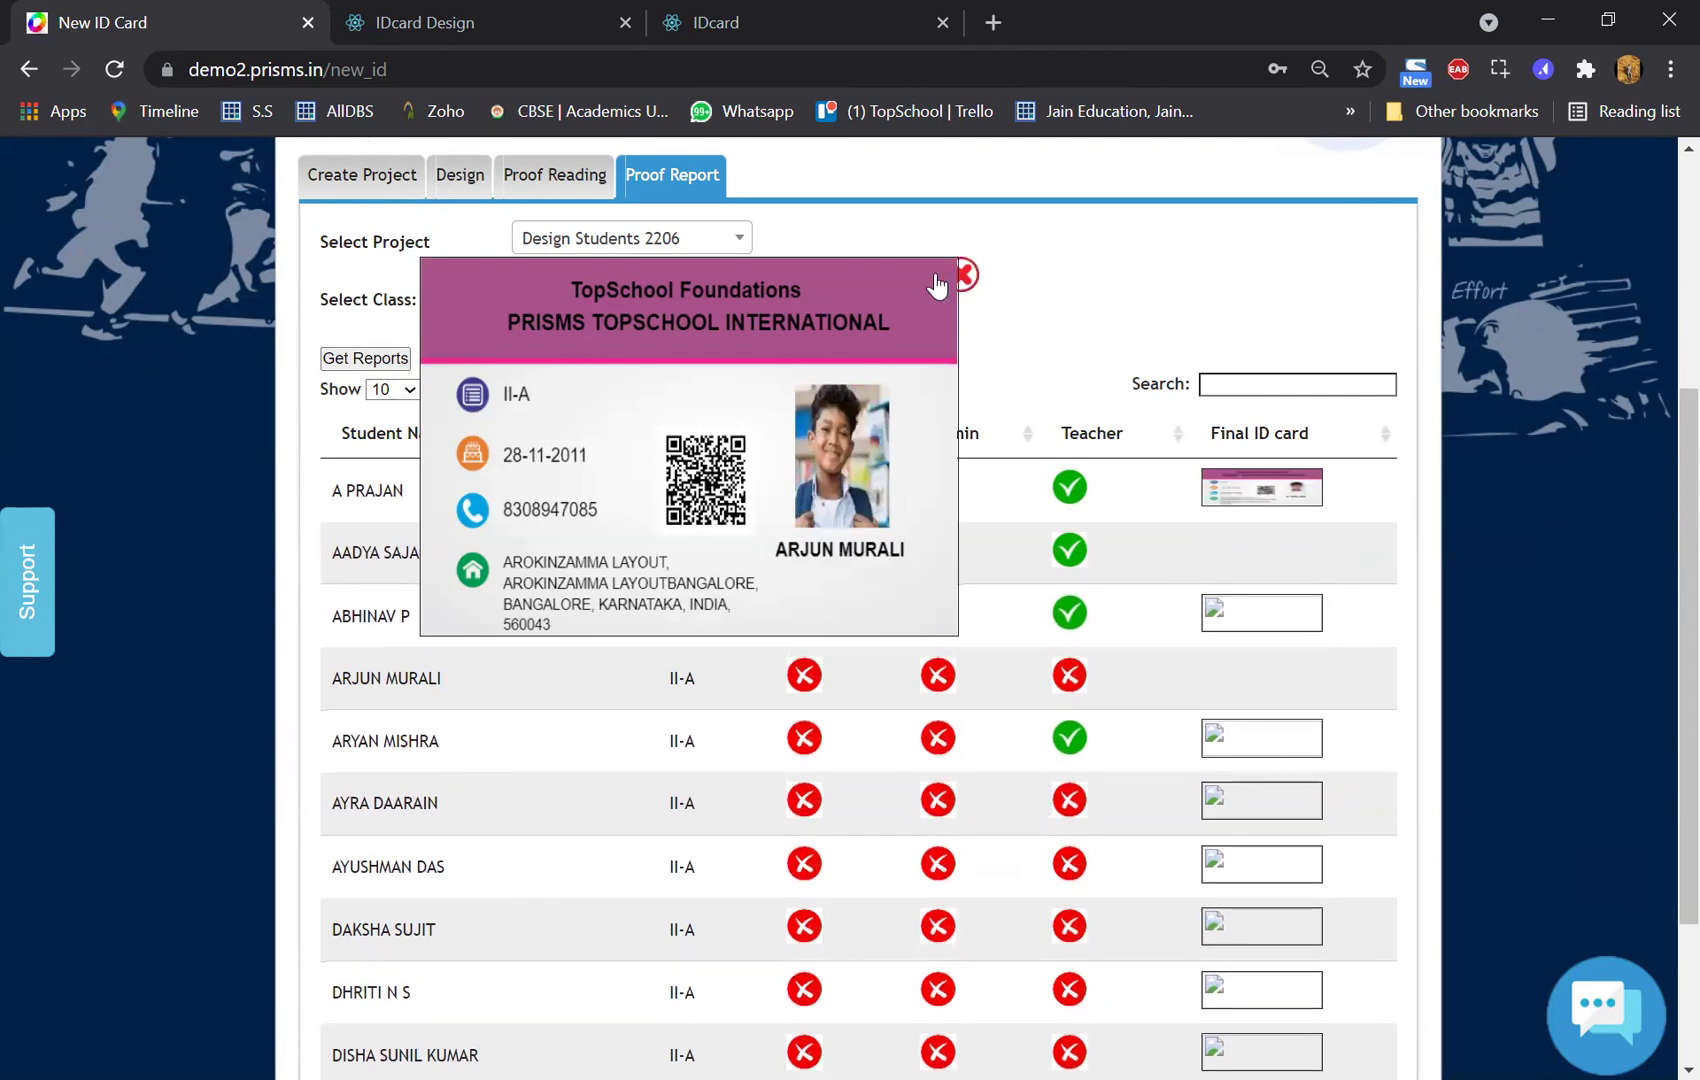
click(1136, 541)
scroll(560, 305, up, 1)
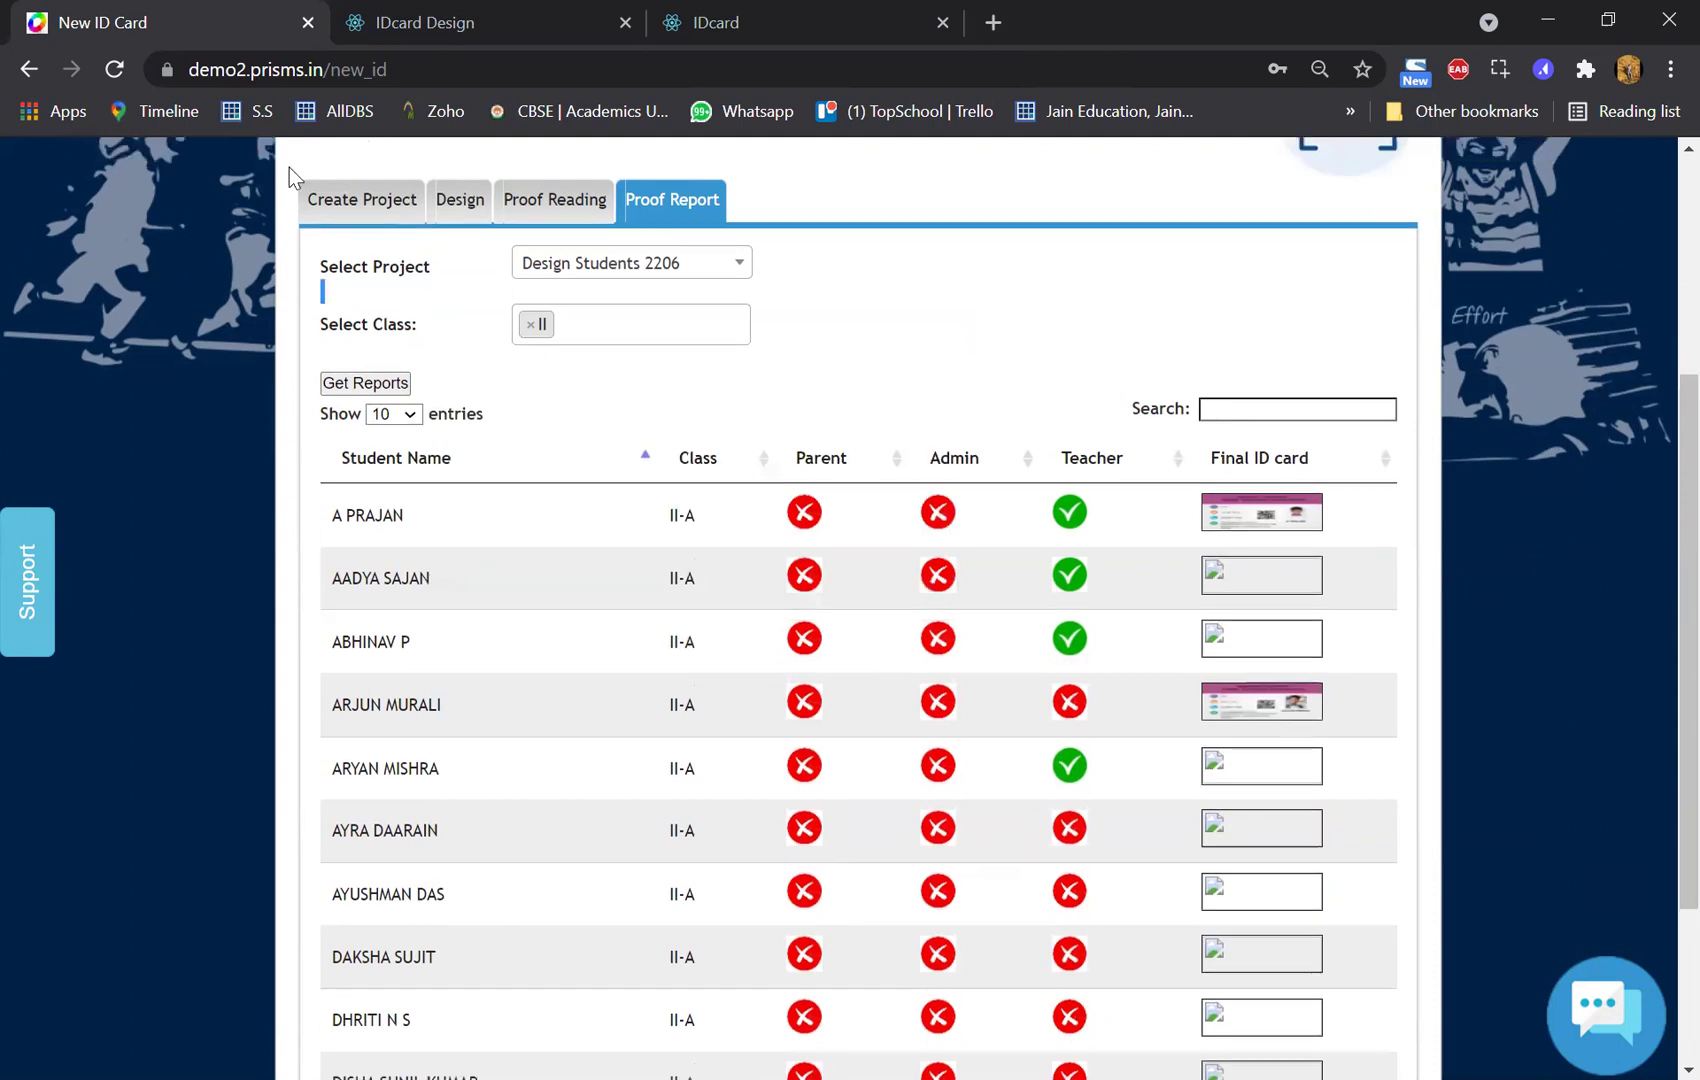
- Reload the New ID Card page and get the III-A student list for "Design Students 2206" on the IDcard data page
click(129, 74)
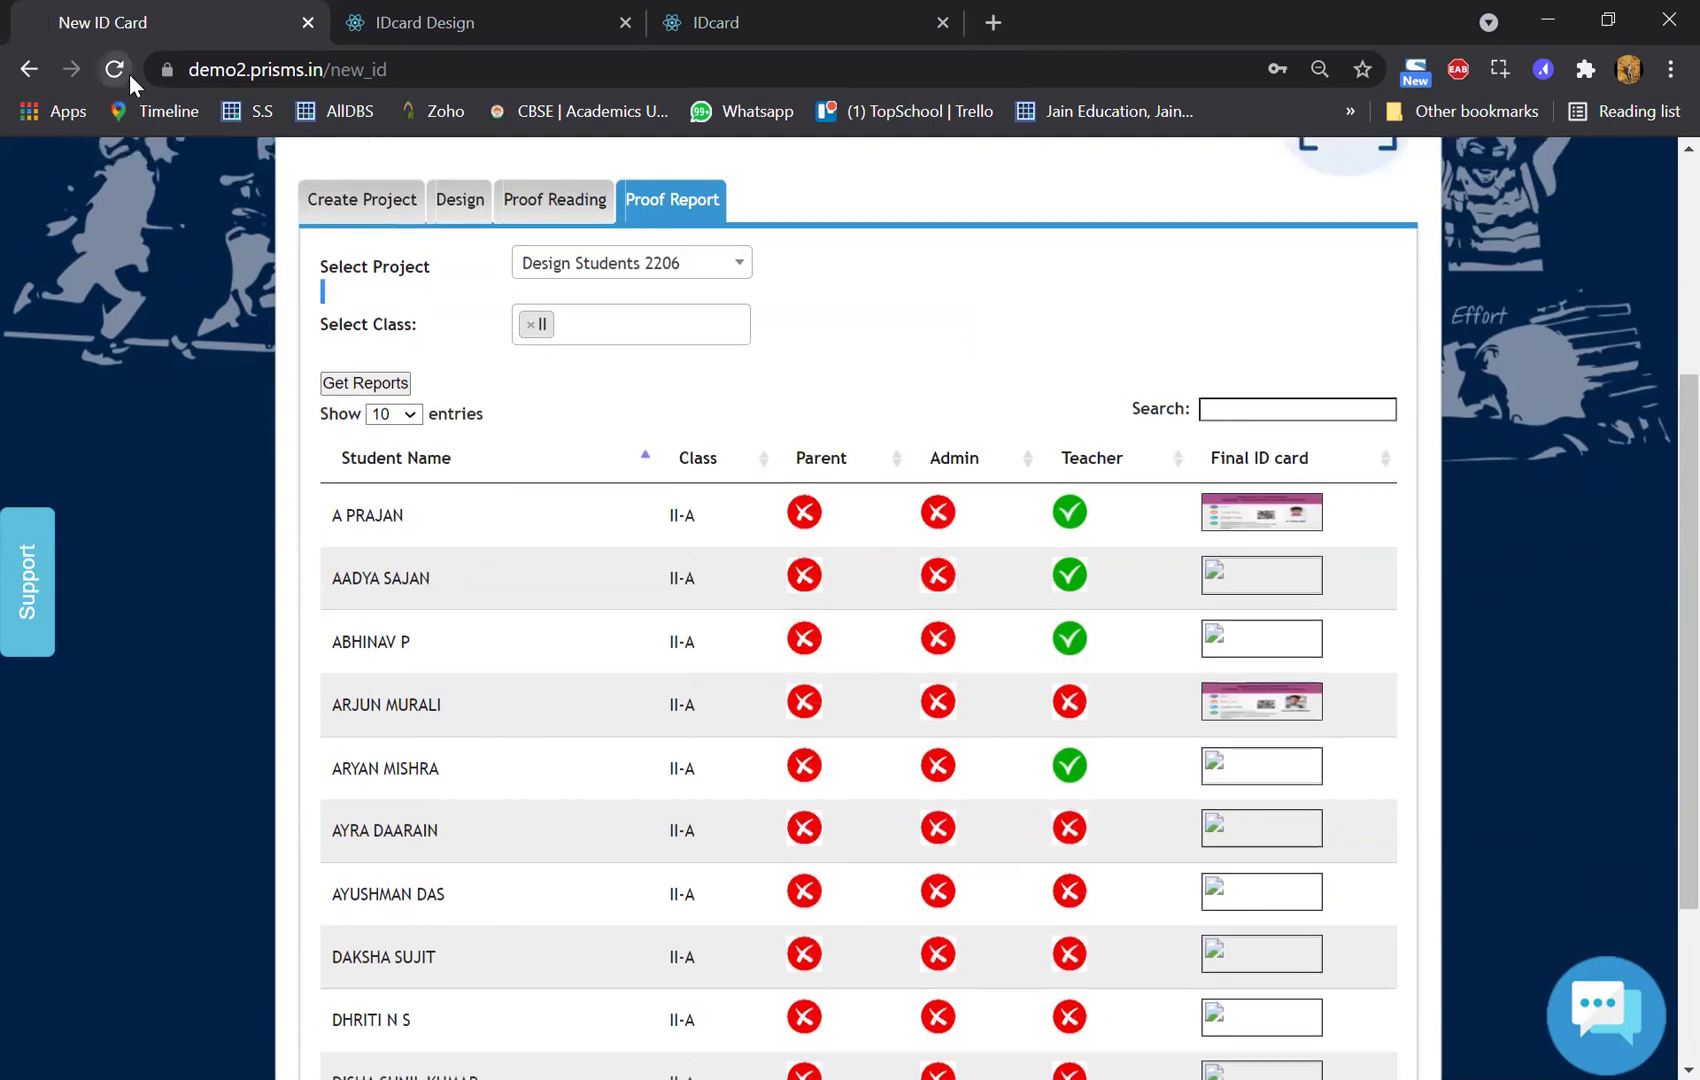
click(700, 22)
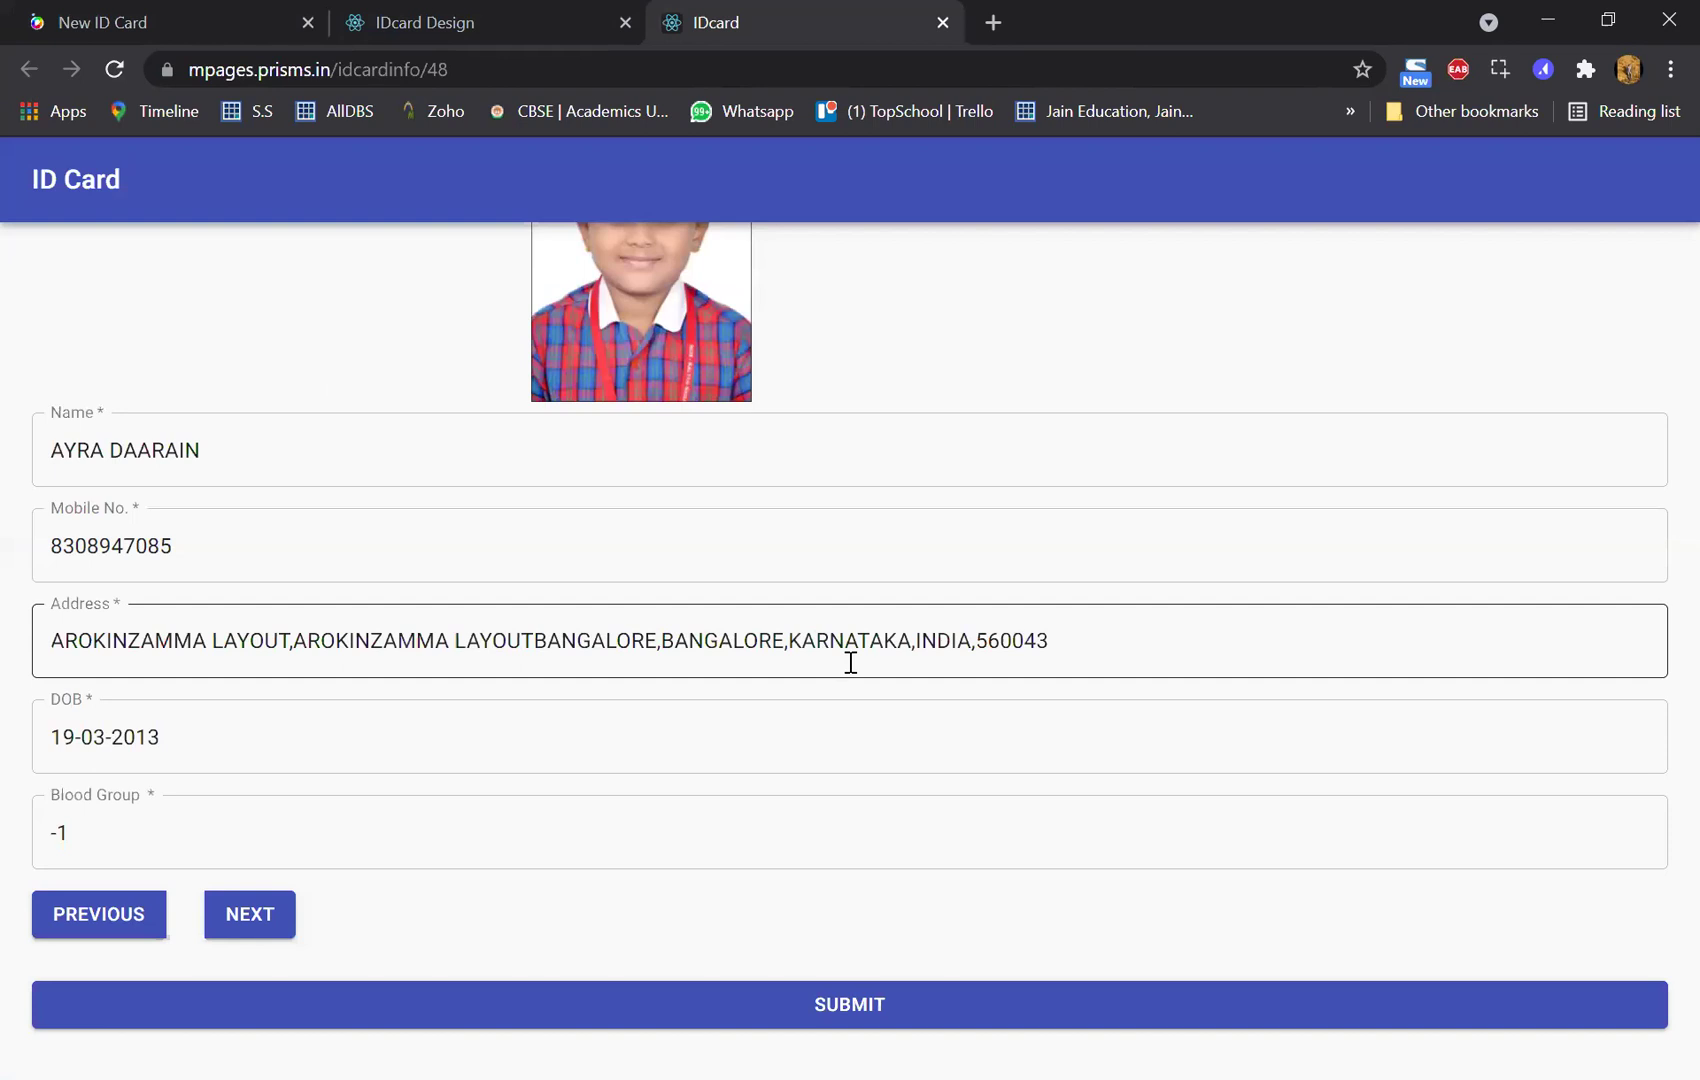
scroll(851, 663, up, 7)
click(675, 515)
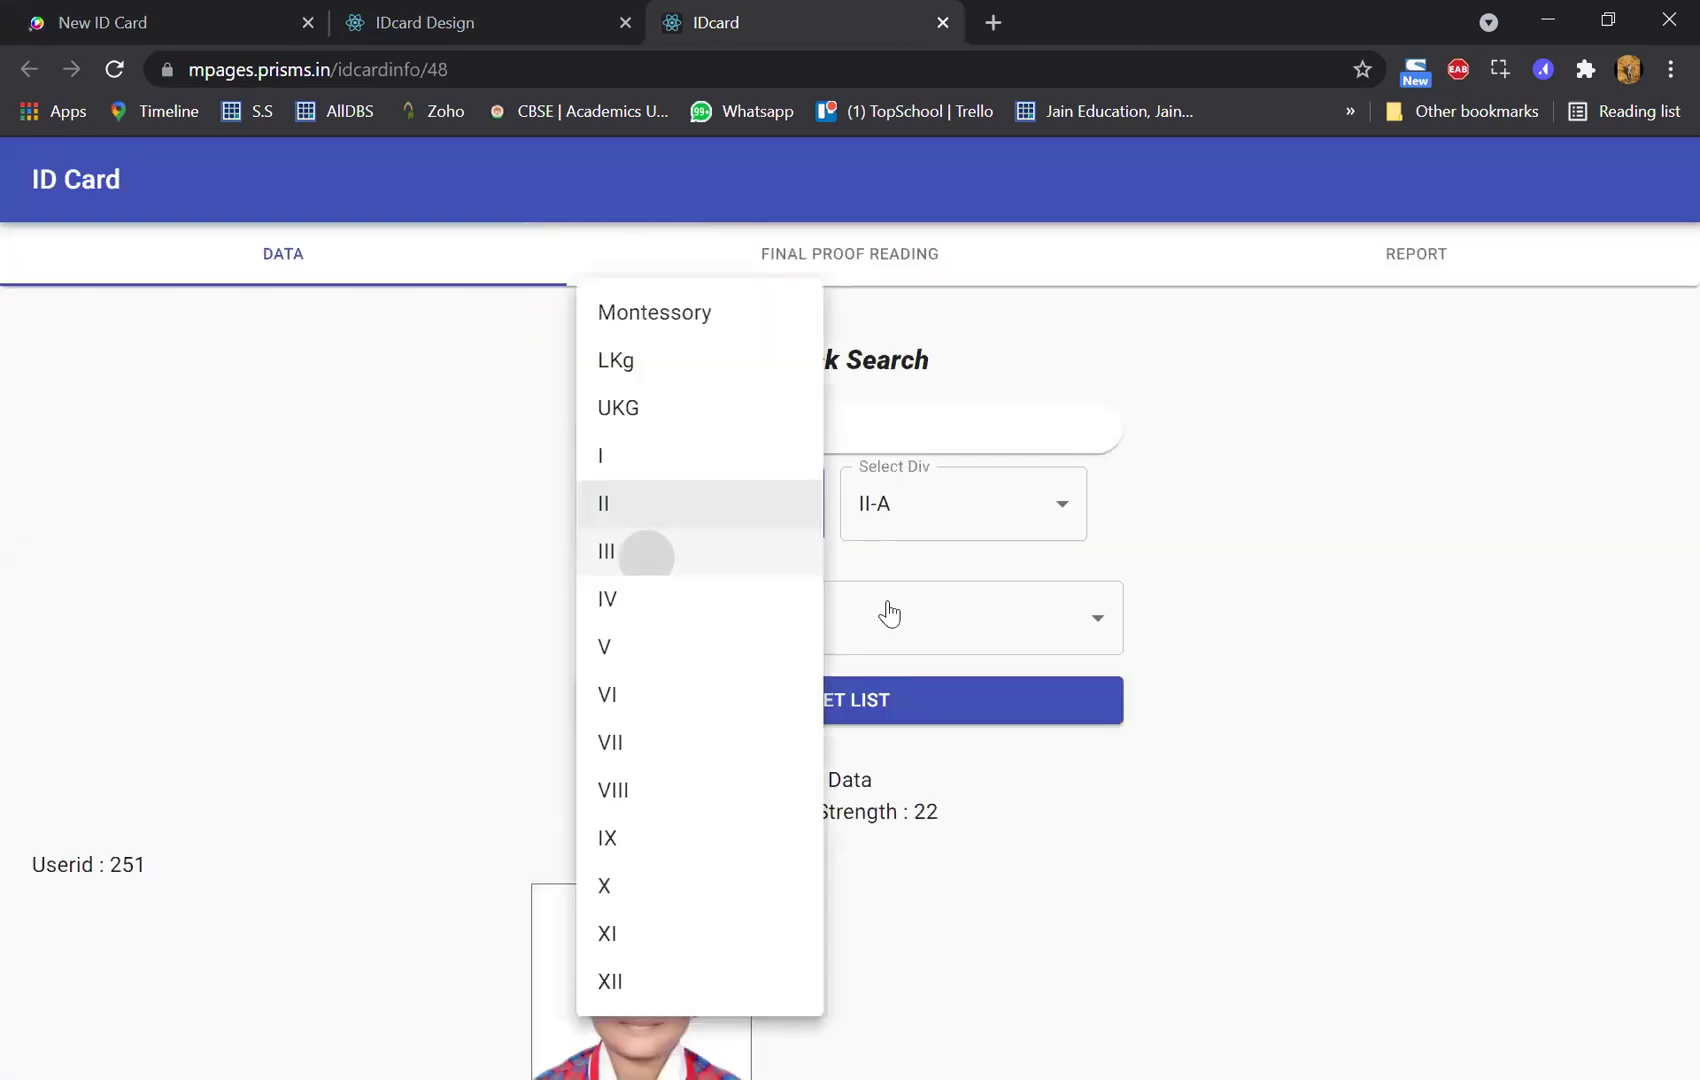
click(903, 512)
click(848, 705)
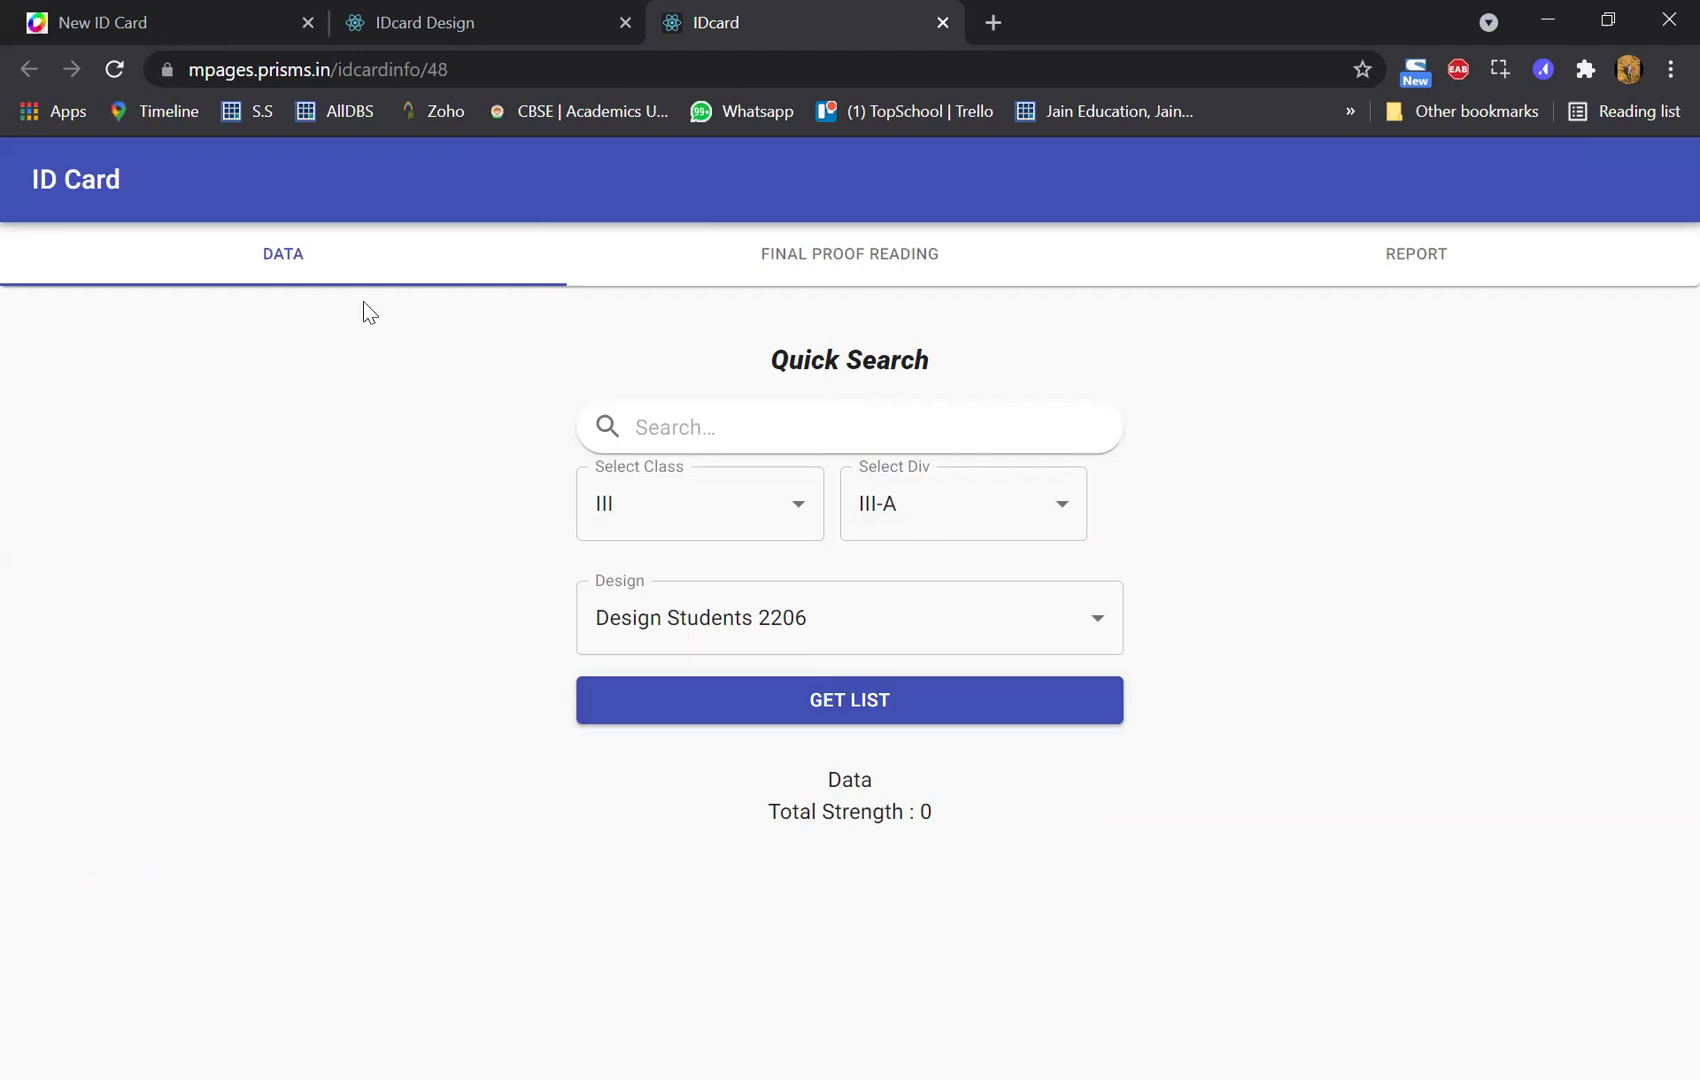
- Return to the school site's browser tab and reopen New ID Card from the DOC page at one browser zoom level larger
key(ctrl+1)
scroll(576, 493, down, 2)
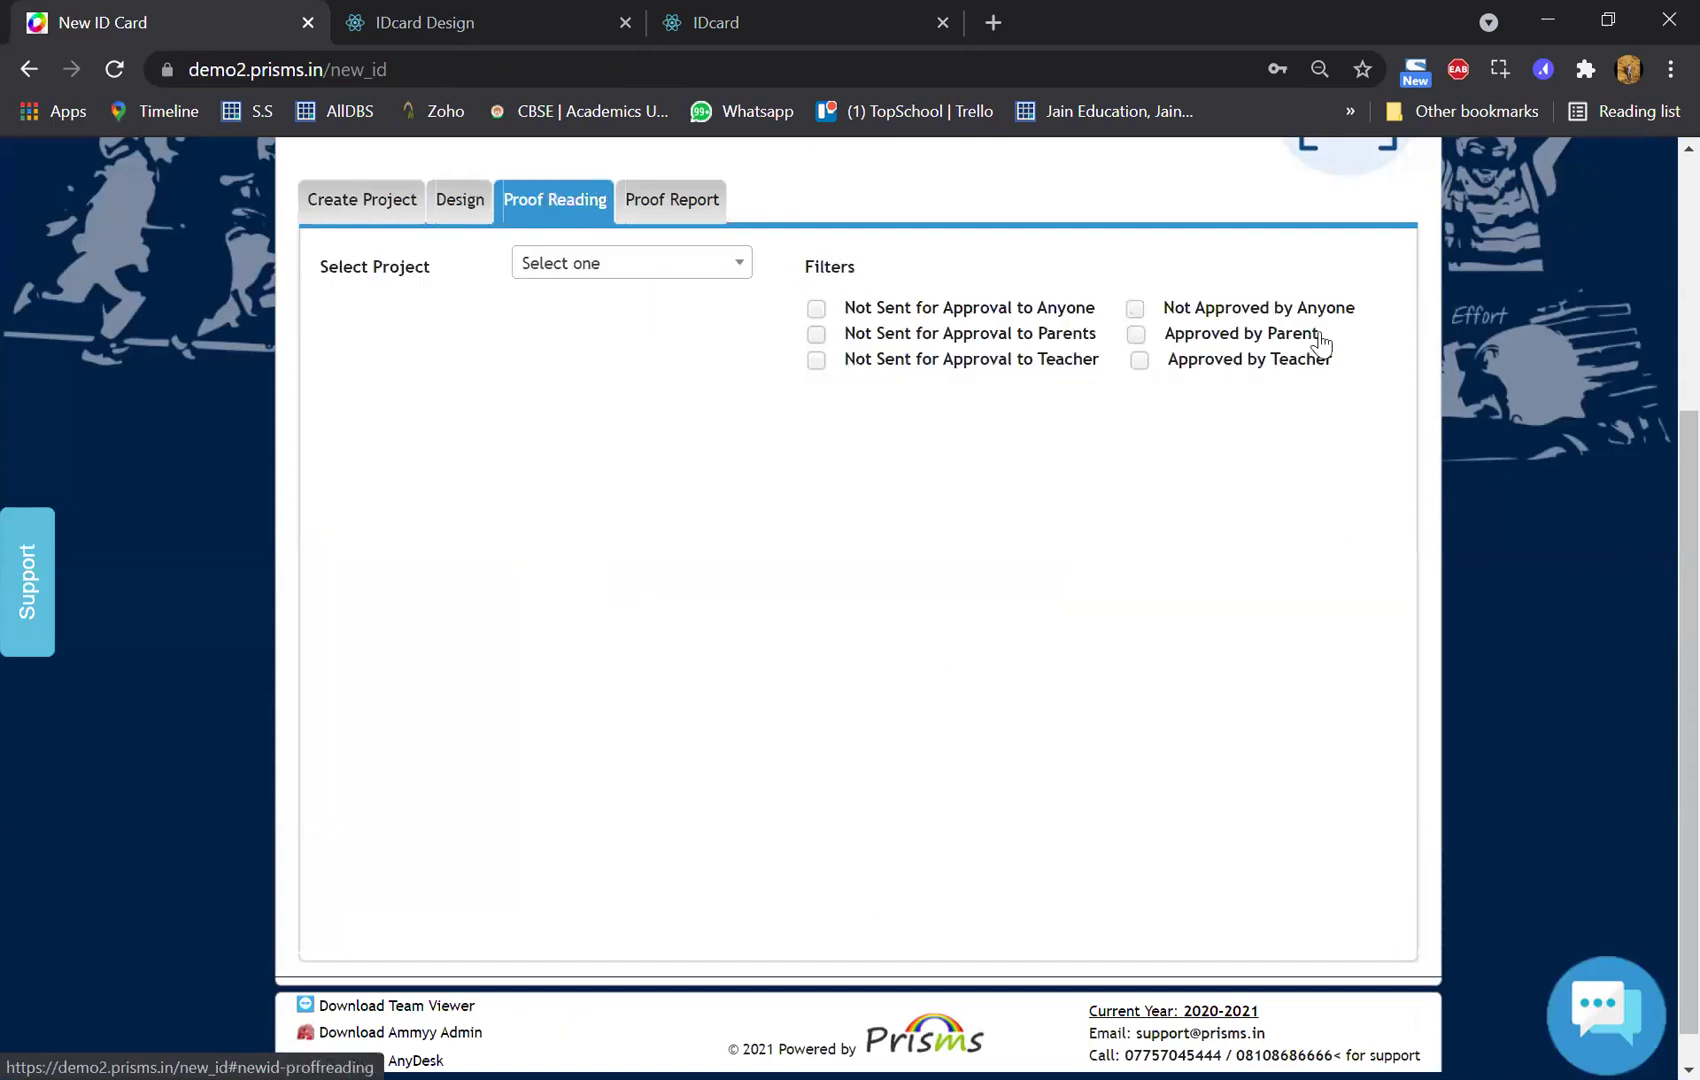
scroll(1321, 343, up, 4)
click(1370, 304)
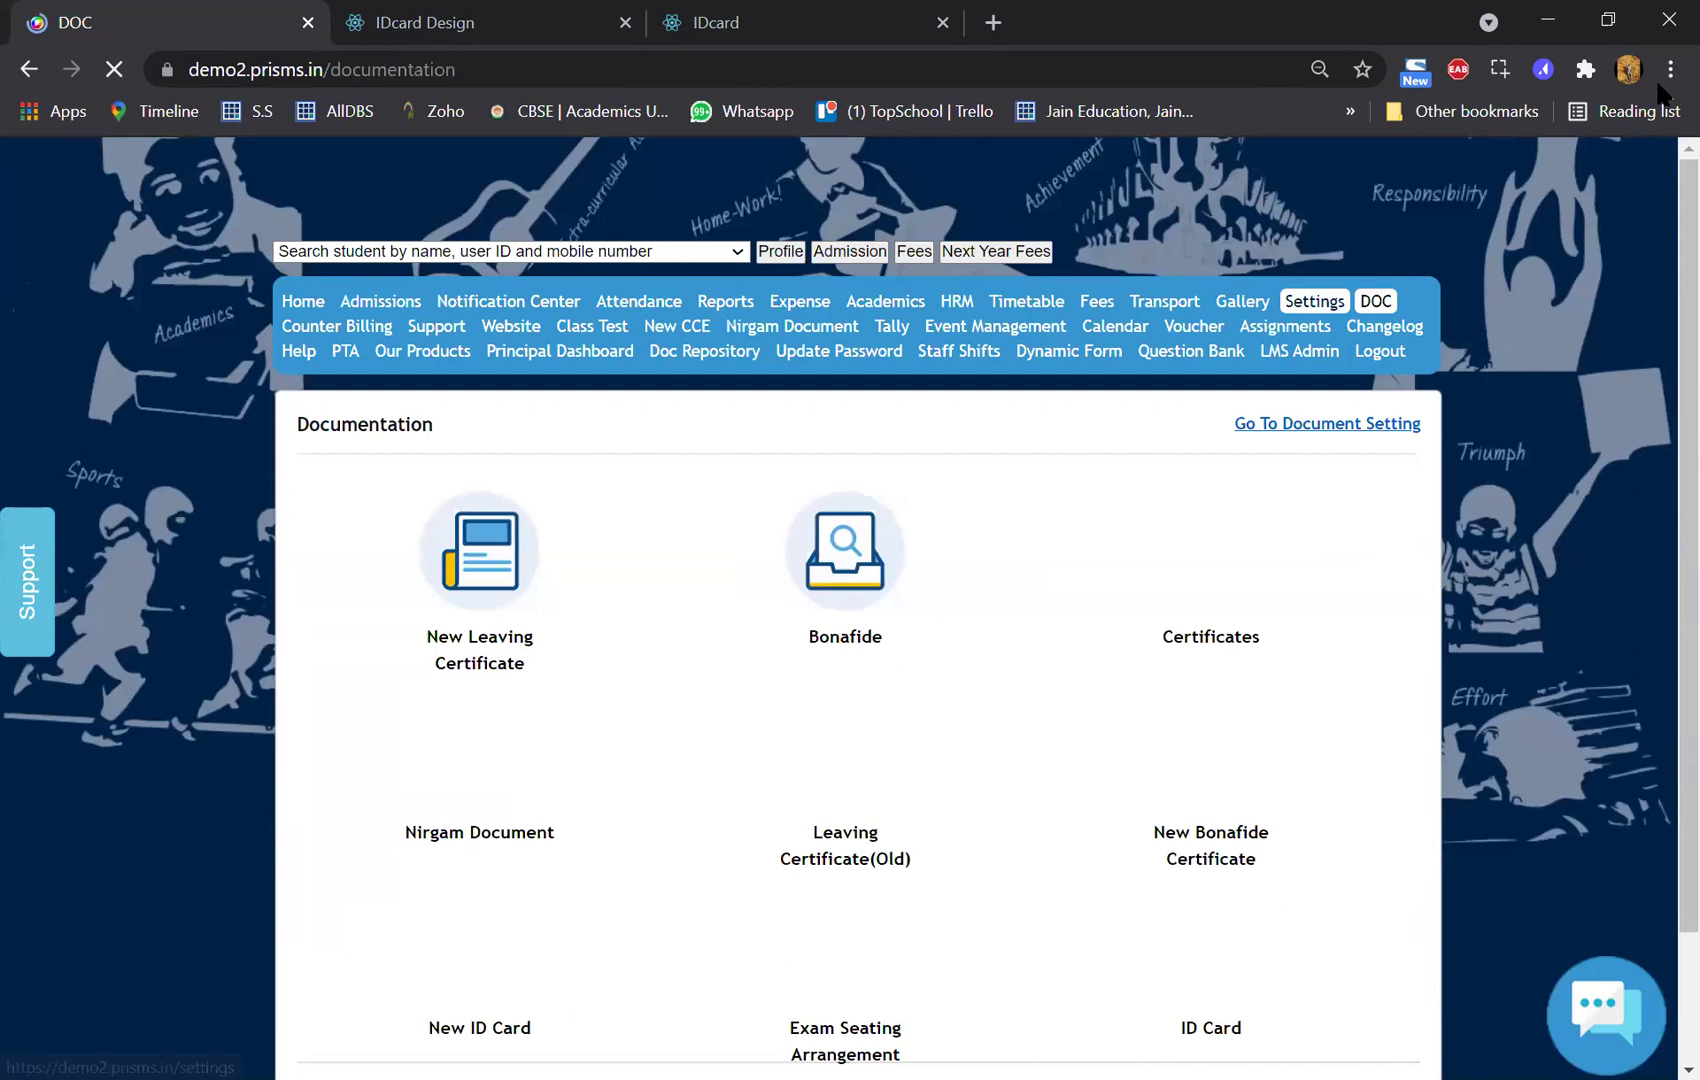
click(1669, 70)
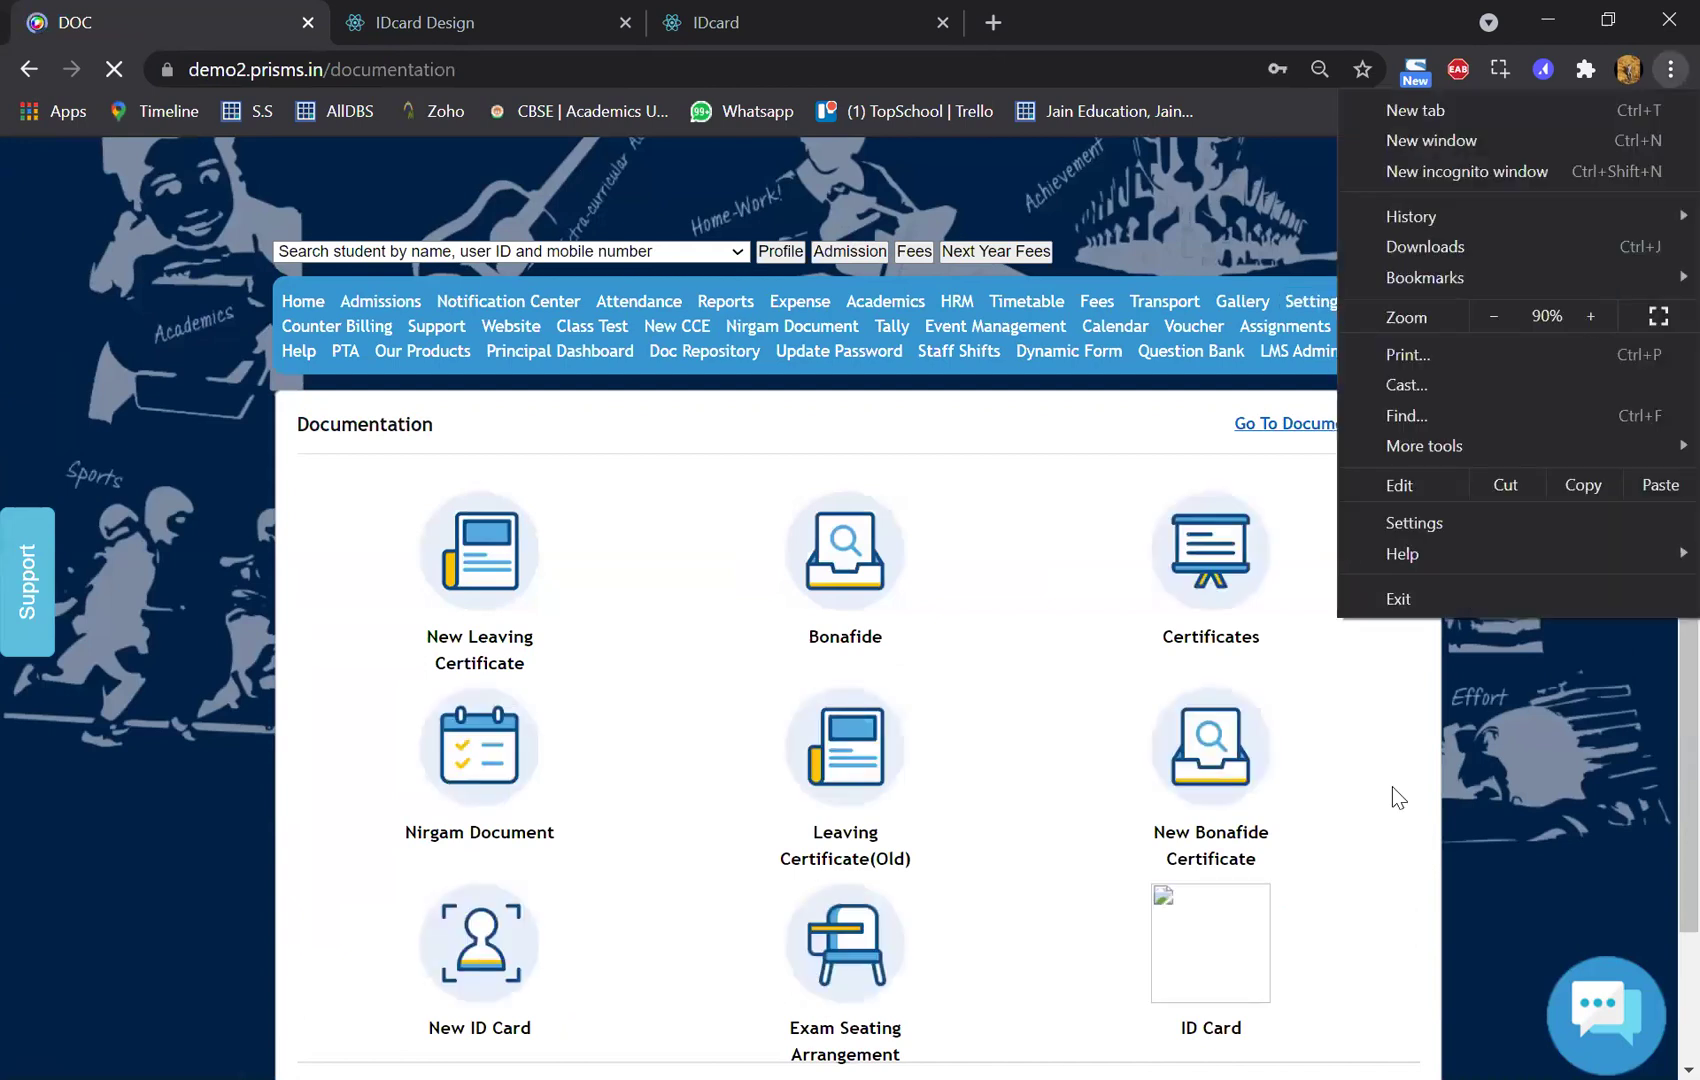
key(ctrl+plus)
scroll(448, 797, down, 2)
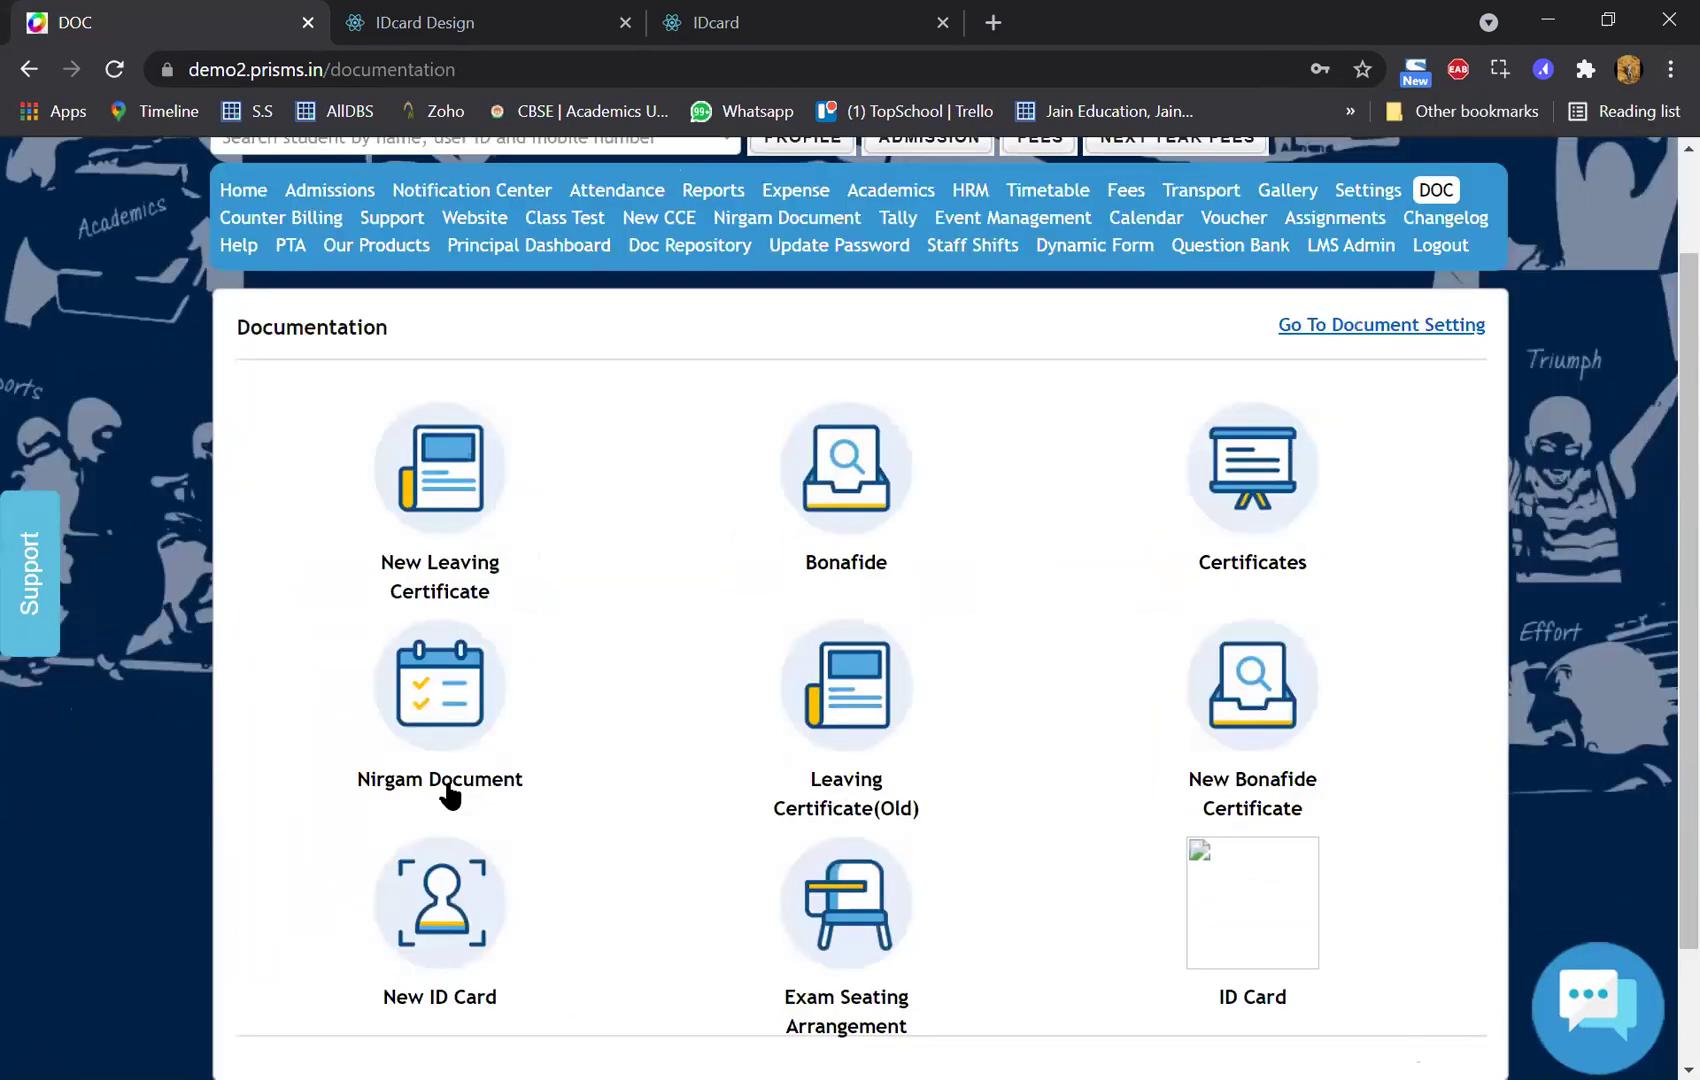
scroll(450, 795, down, 2)
click(457, 668)
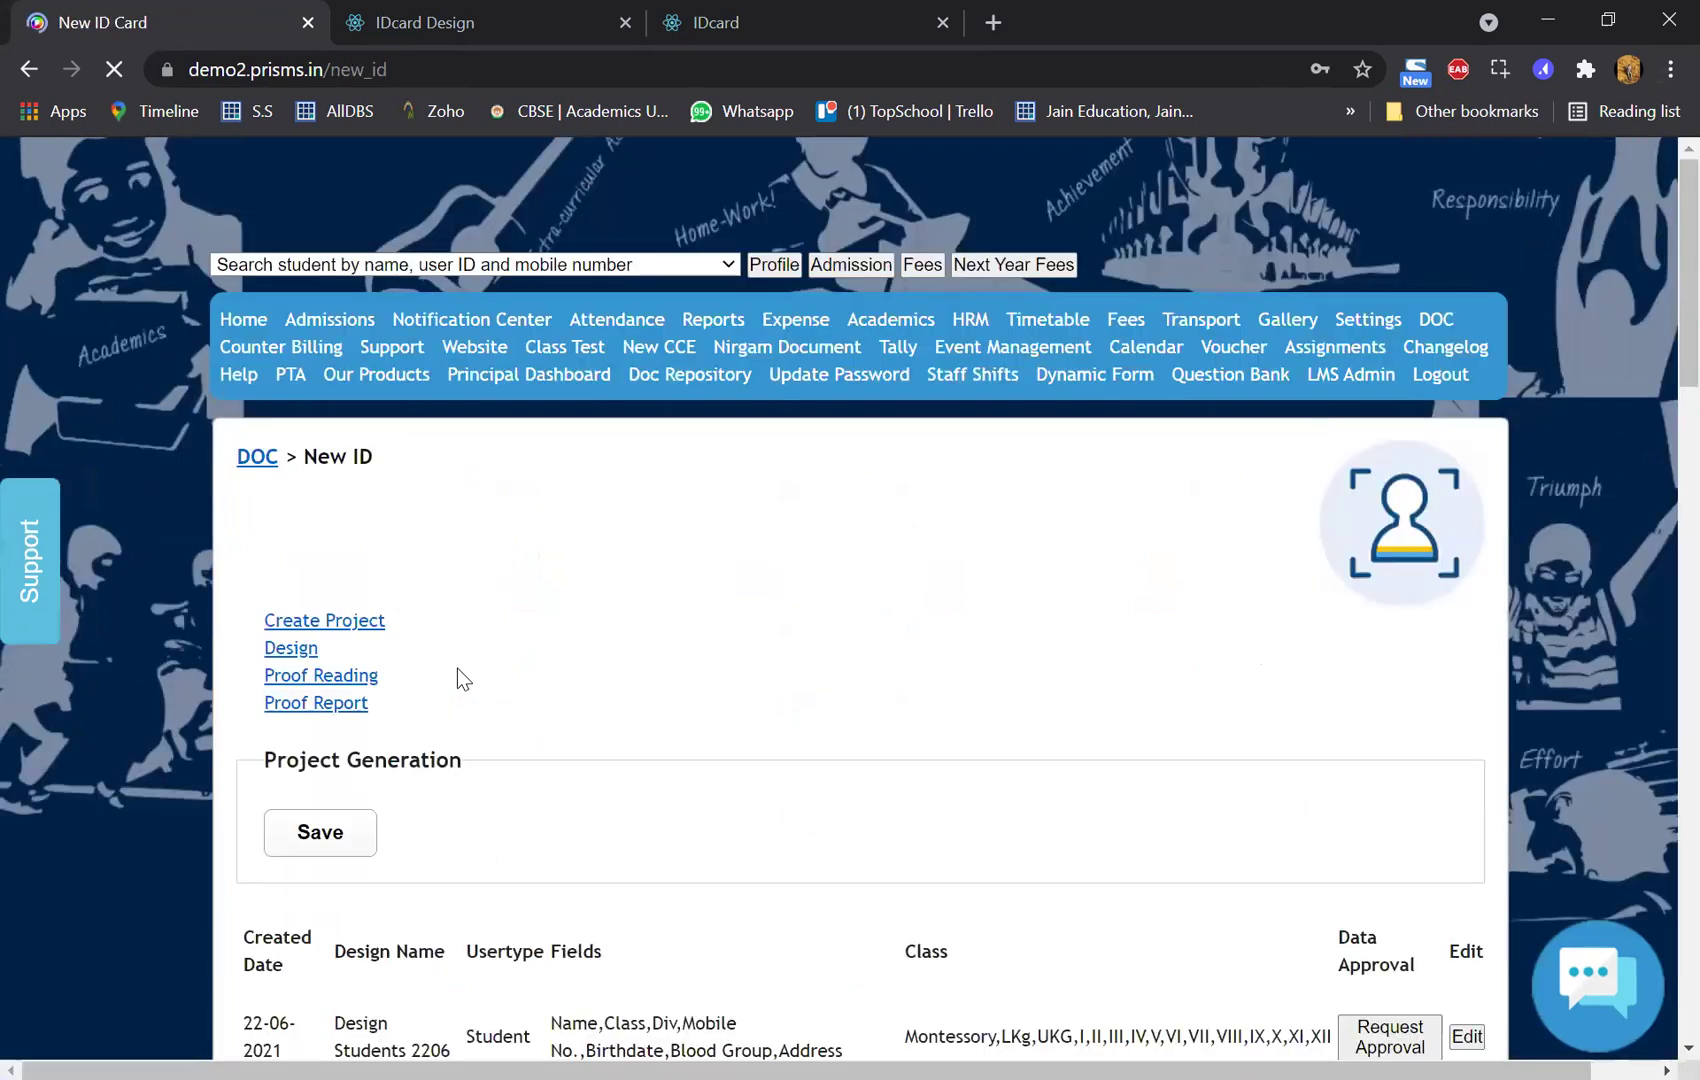
- Look through the project generation form and the list of existing ID card designs with their fields and classes
scroll(457, 668, down, 4)
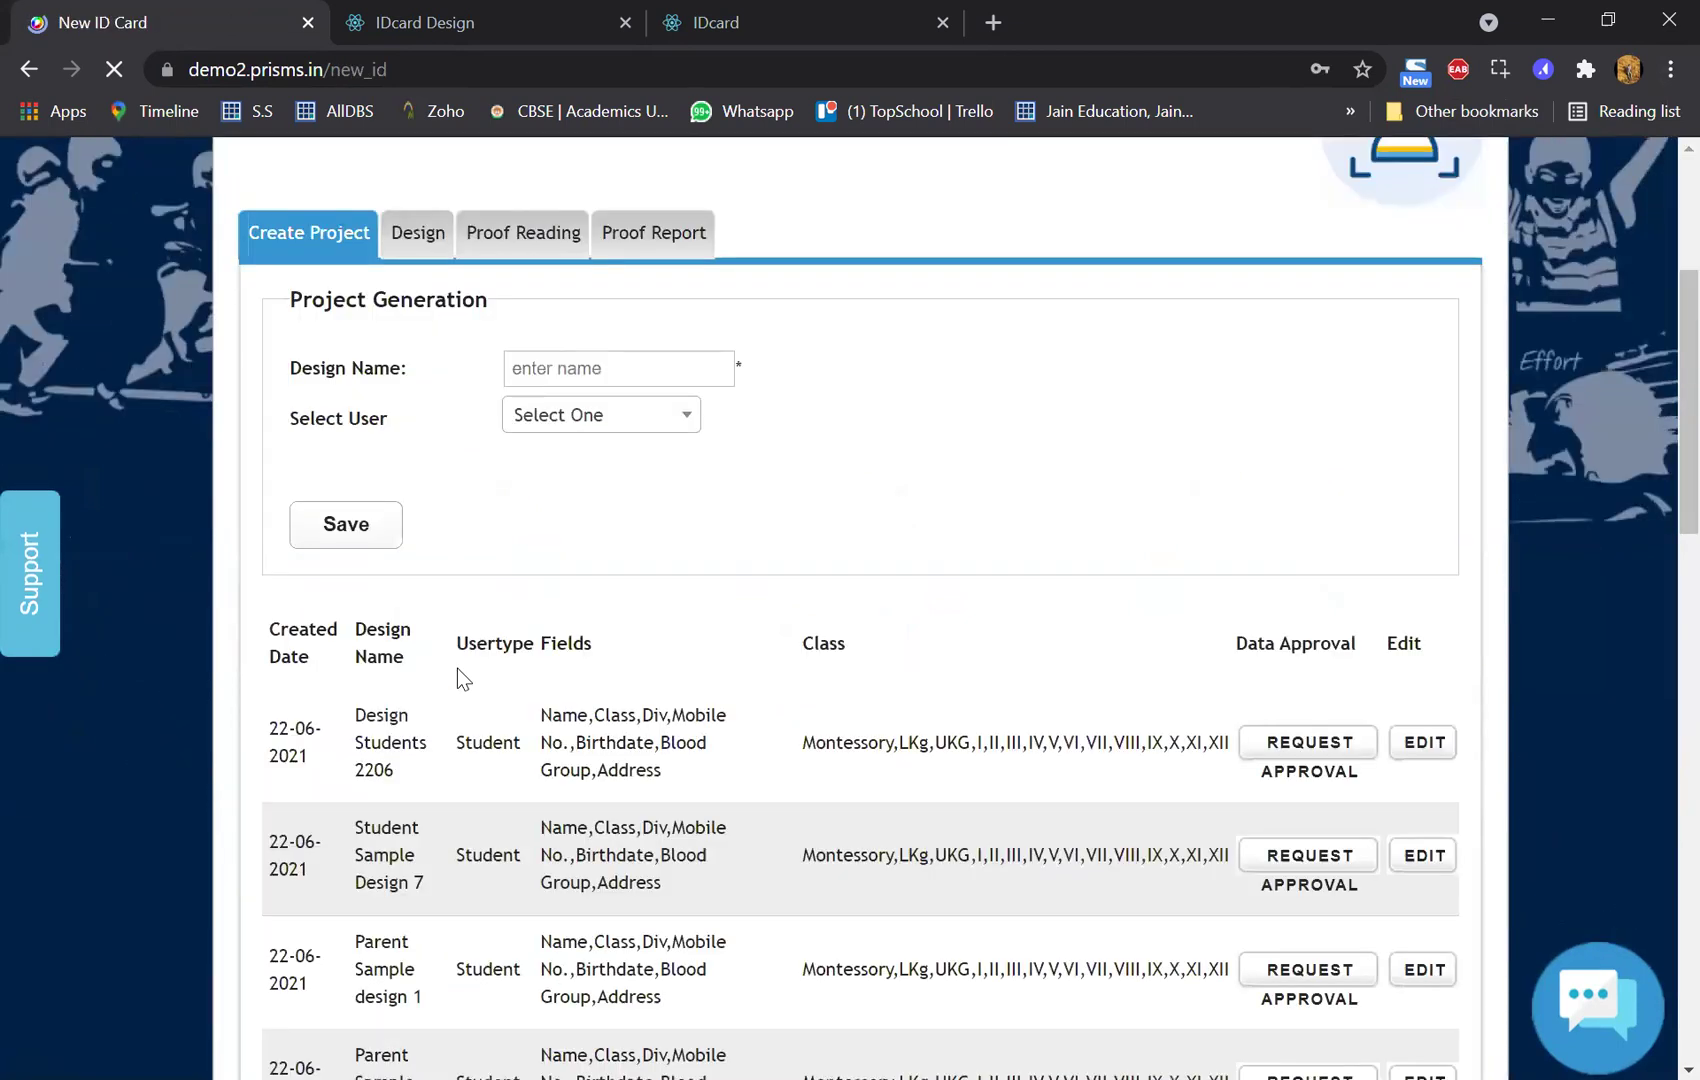
scroll(457, 668, down, 4)
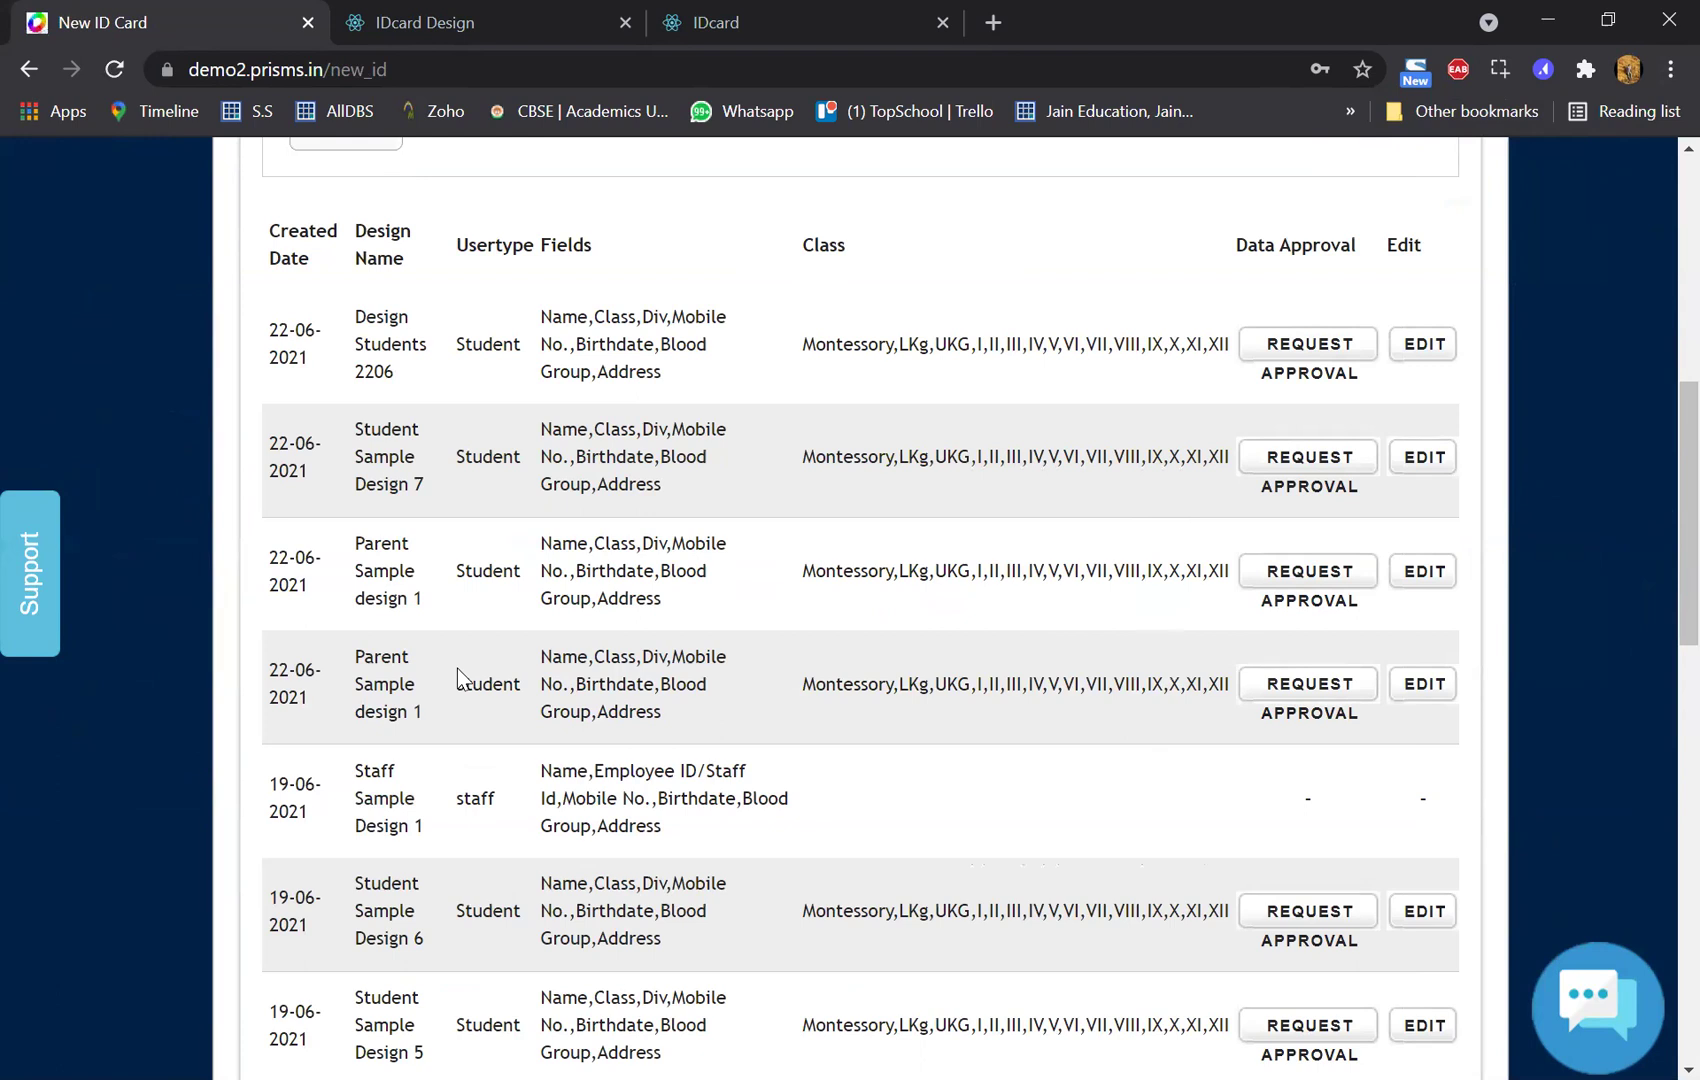
scroll(457, 668, up, 1)
scroll(440, 480, up, 4)
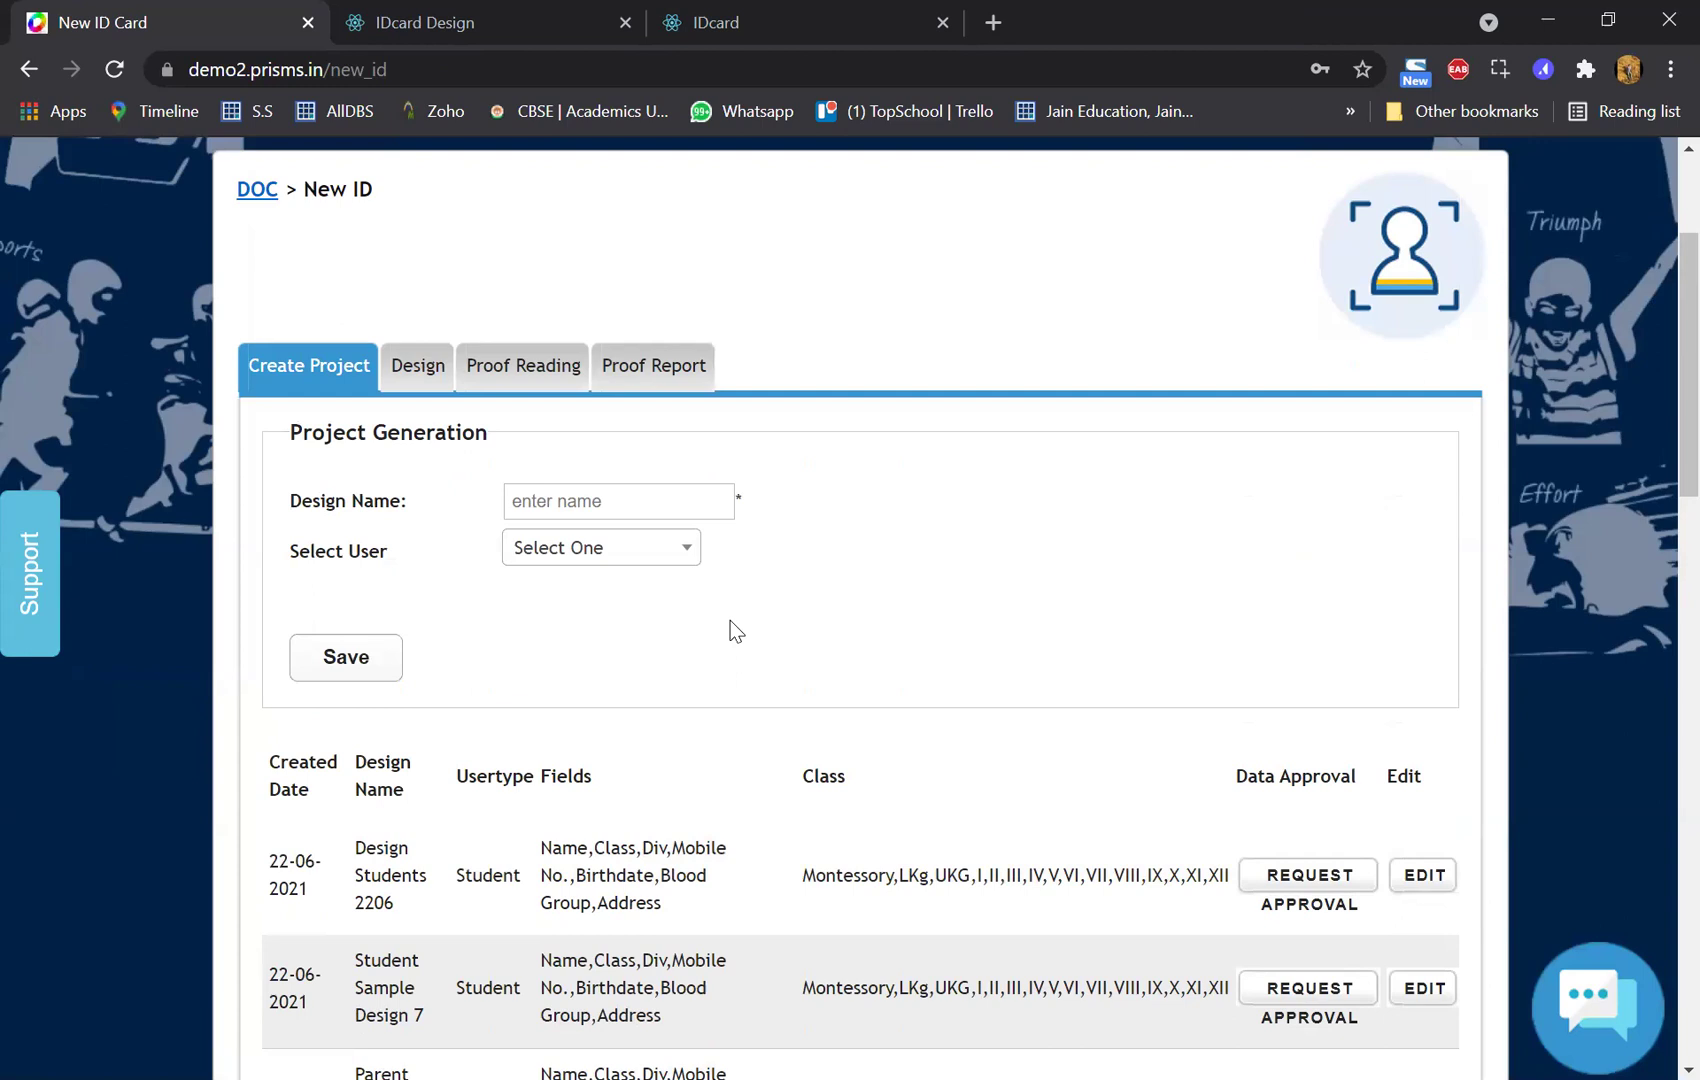
scroll(731, 622, up, 2)
scroll(731, 622, up, 1)
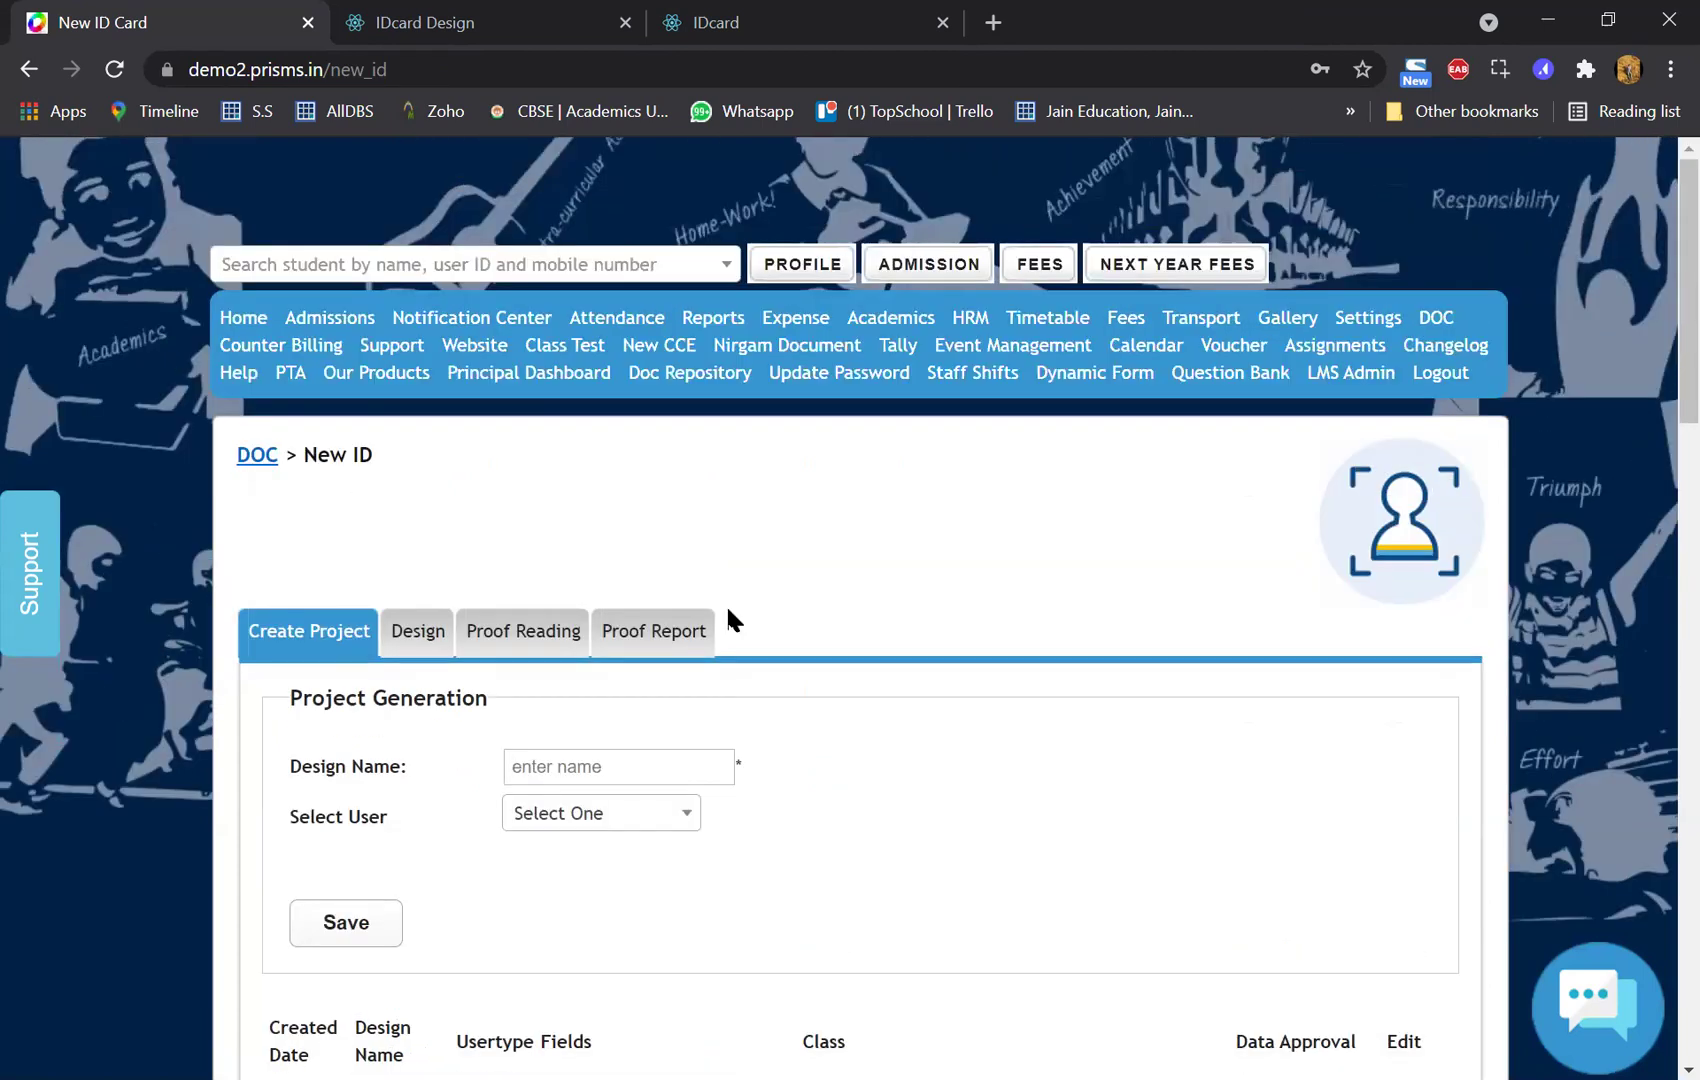
scroll(432, 377, down, 3)
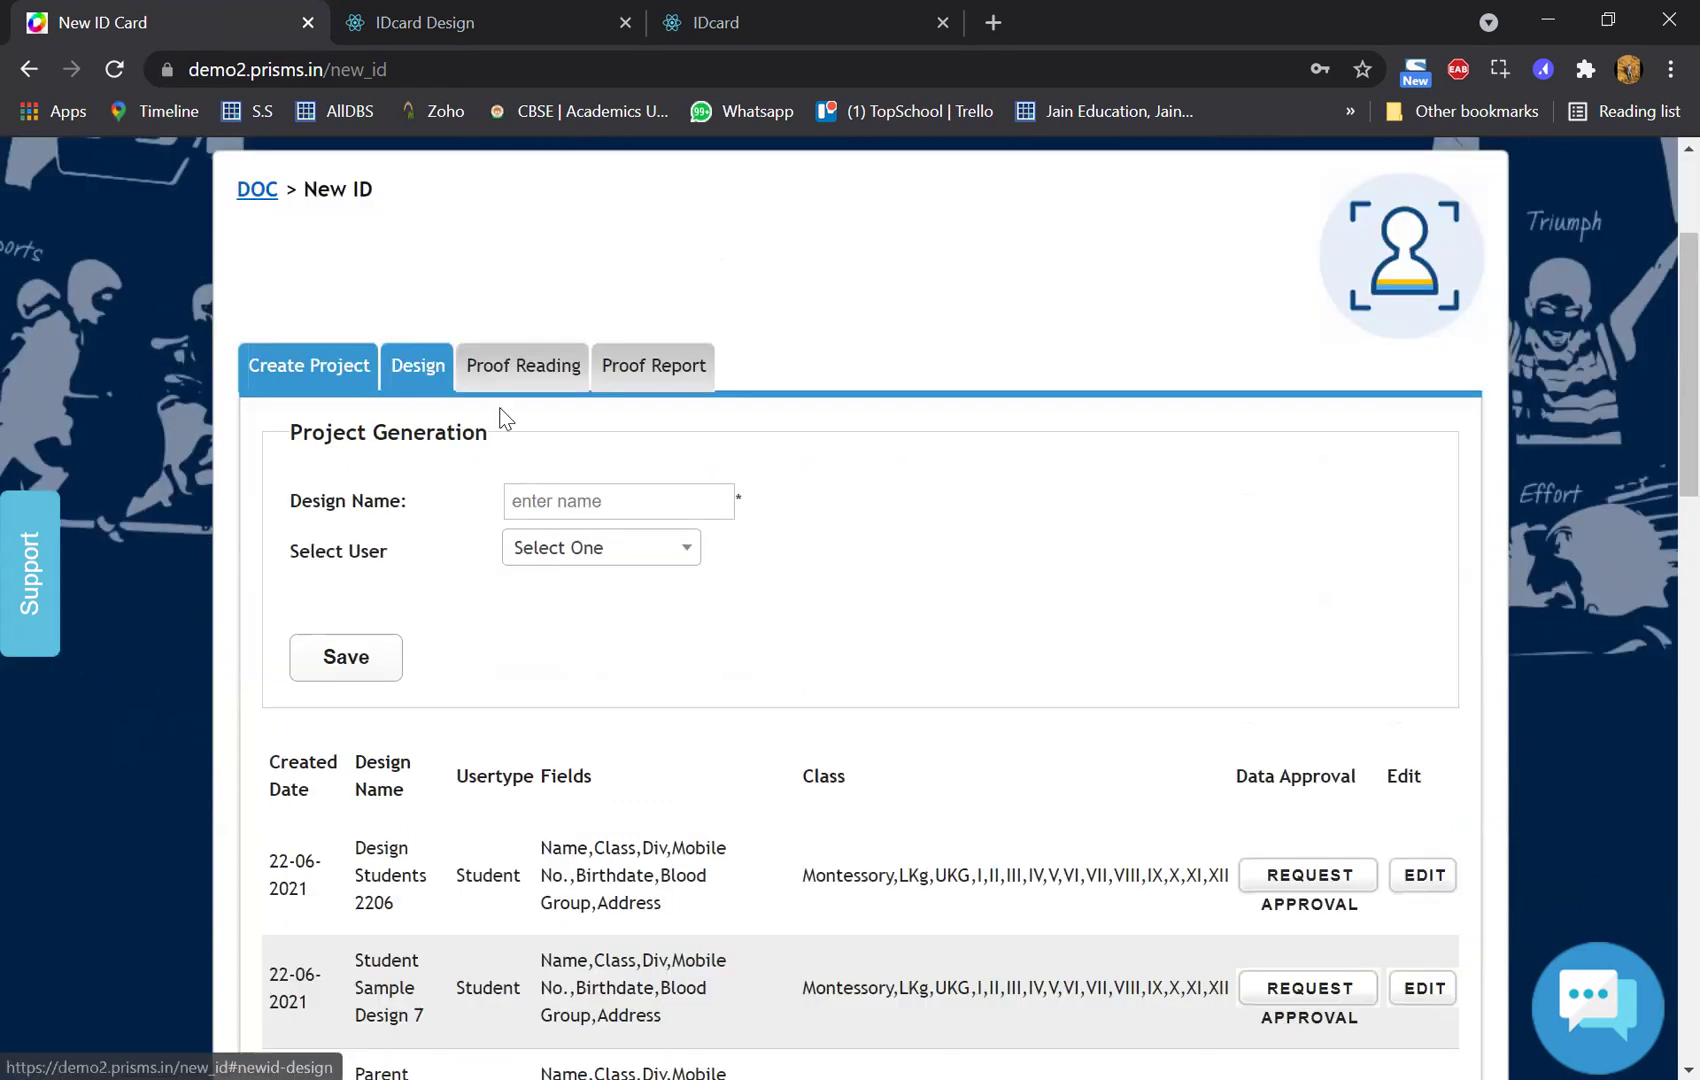
- Generate the class II proof reading of "Student Sample Design 7" and view the first student's card
click(445, 368)
click(523, 366)
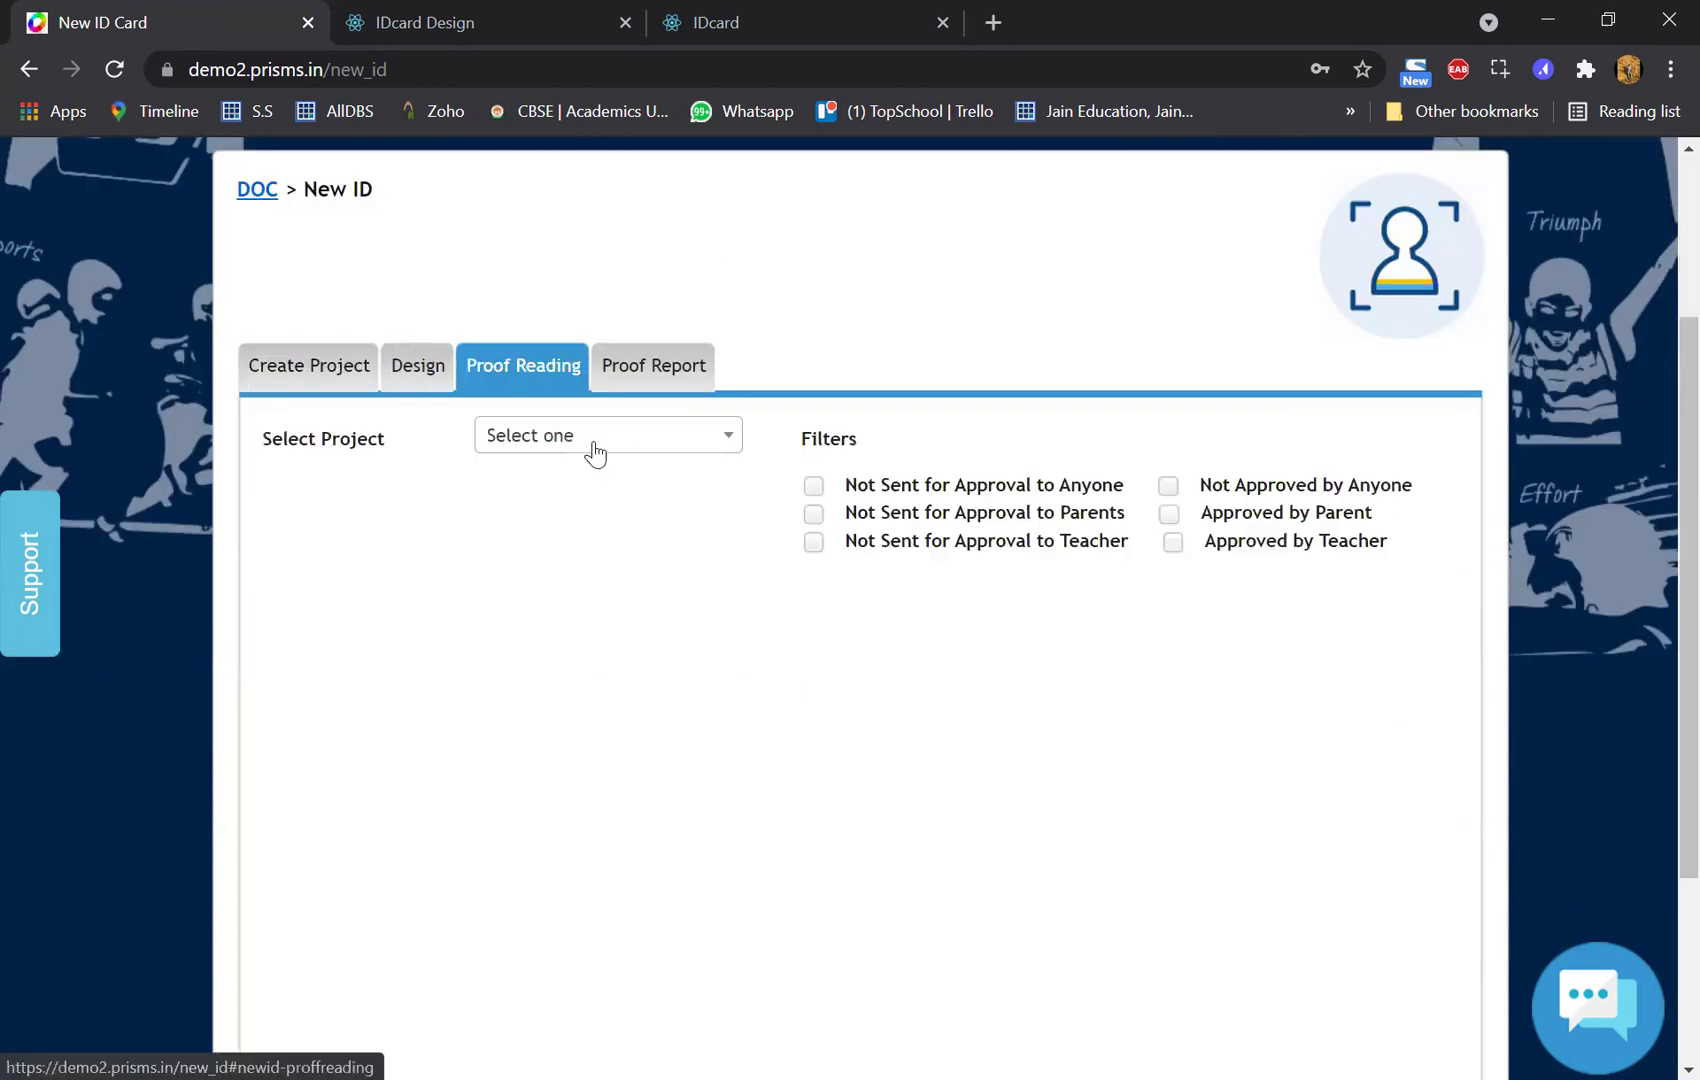
click(593, 450)
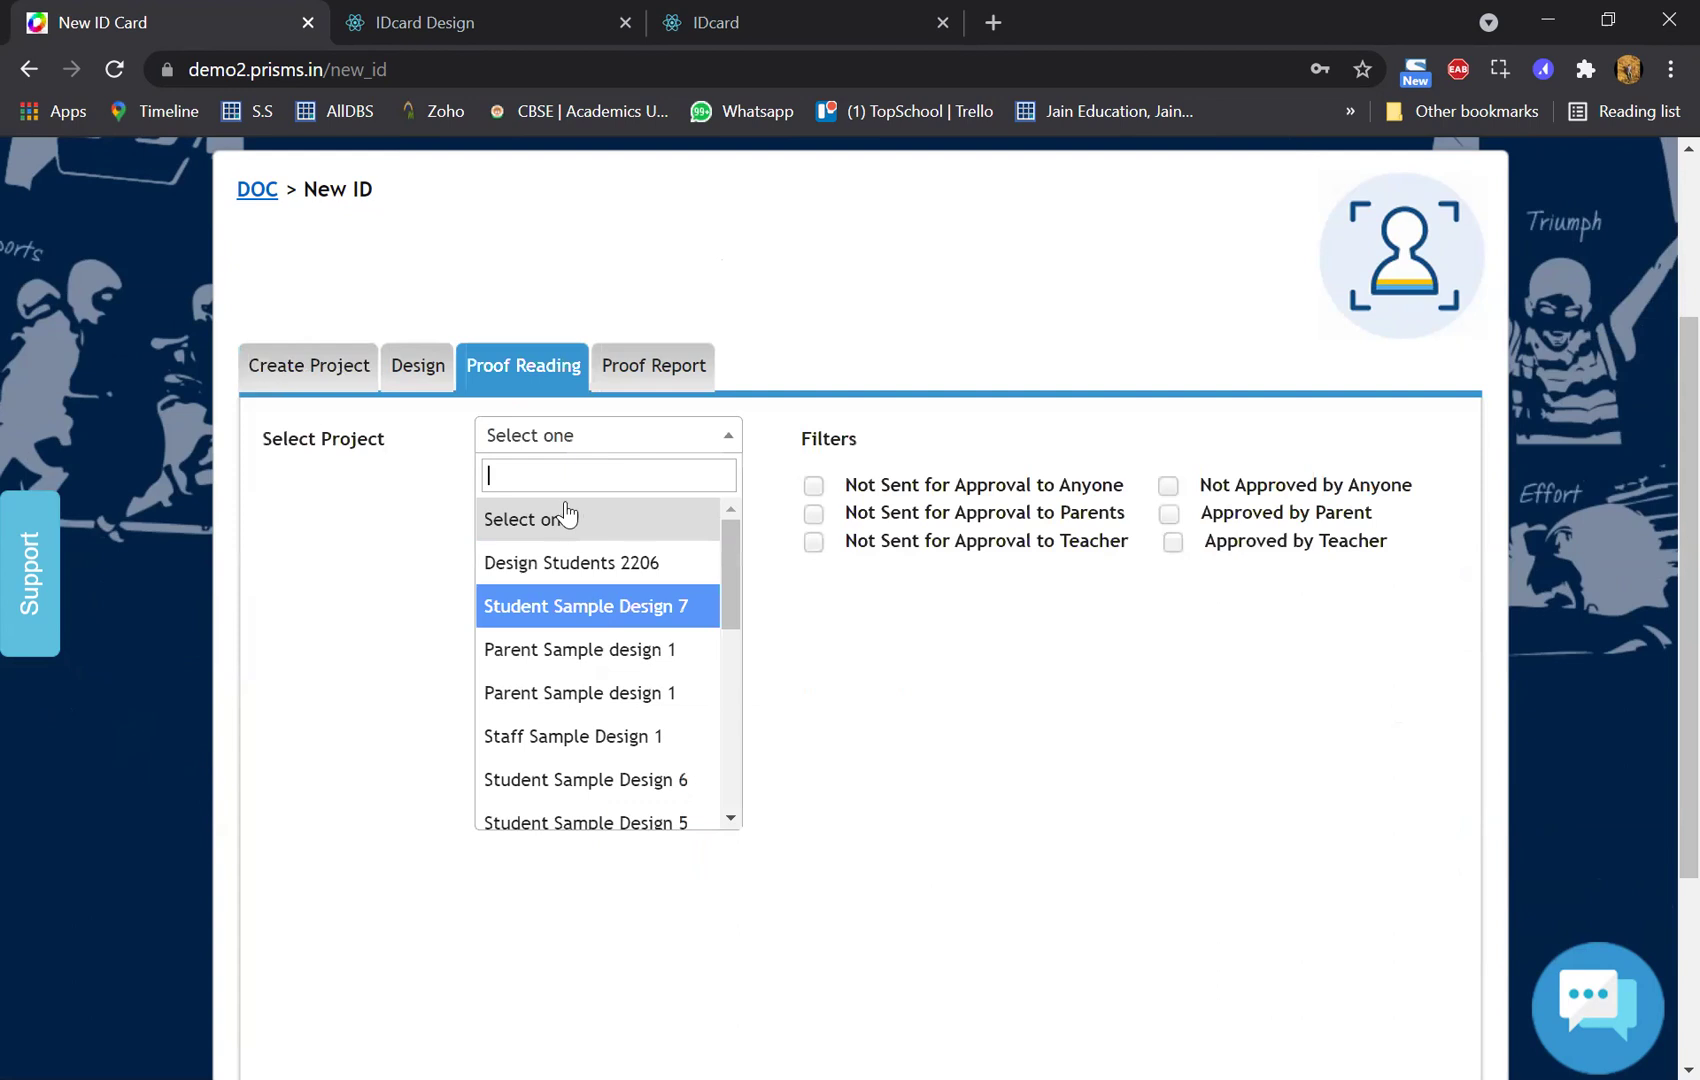
key(Return)
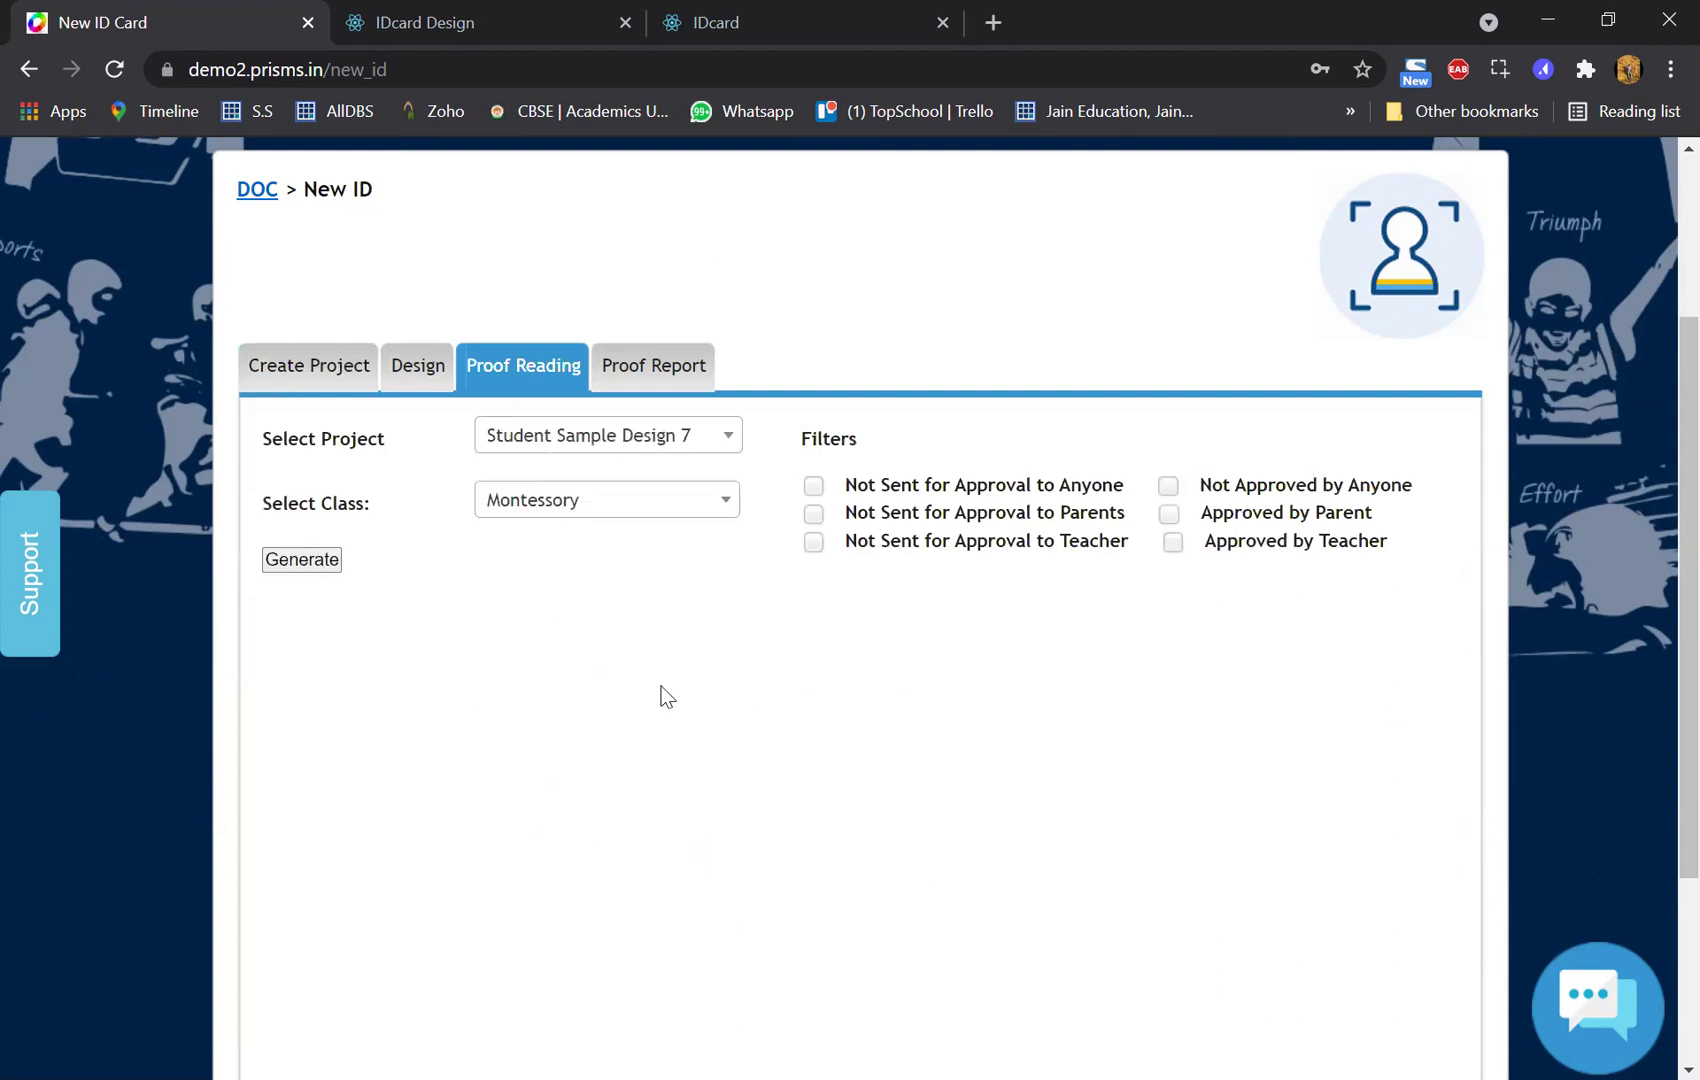
scroll(665, 695, down, 1)
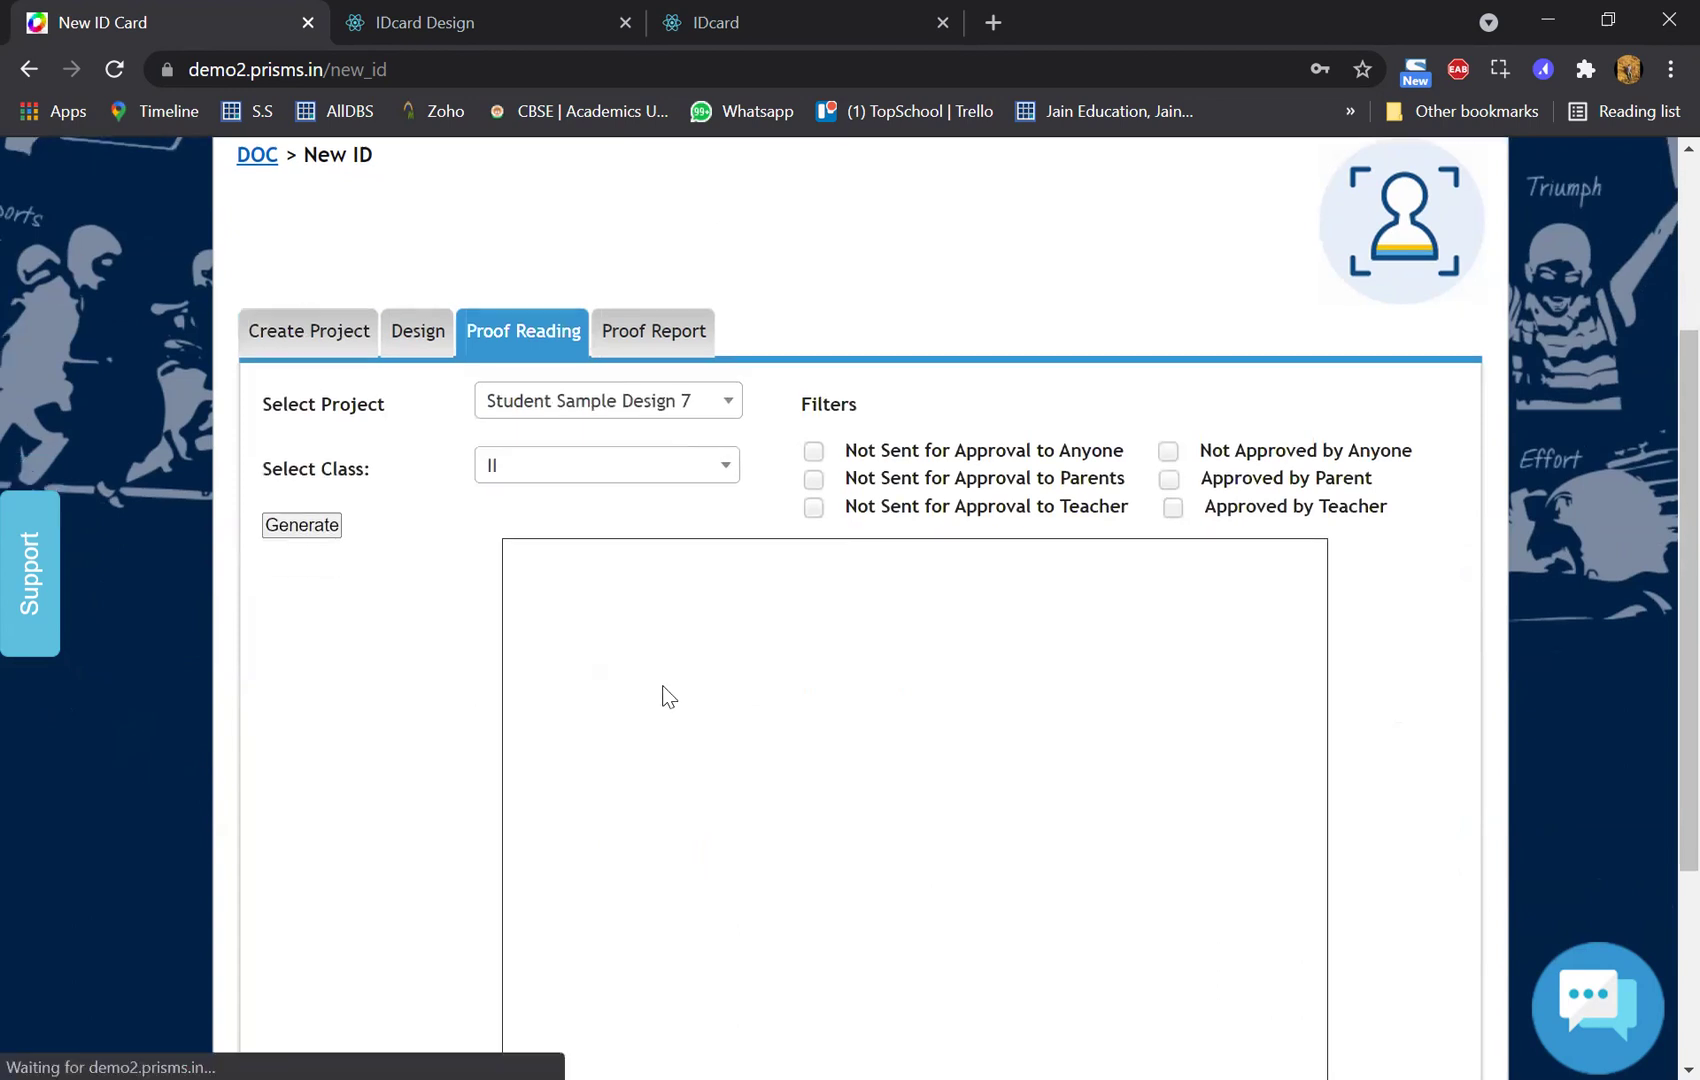
scroll(663, 688, down, 2)
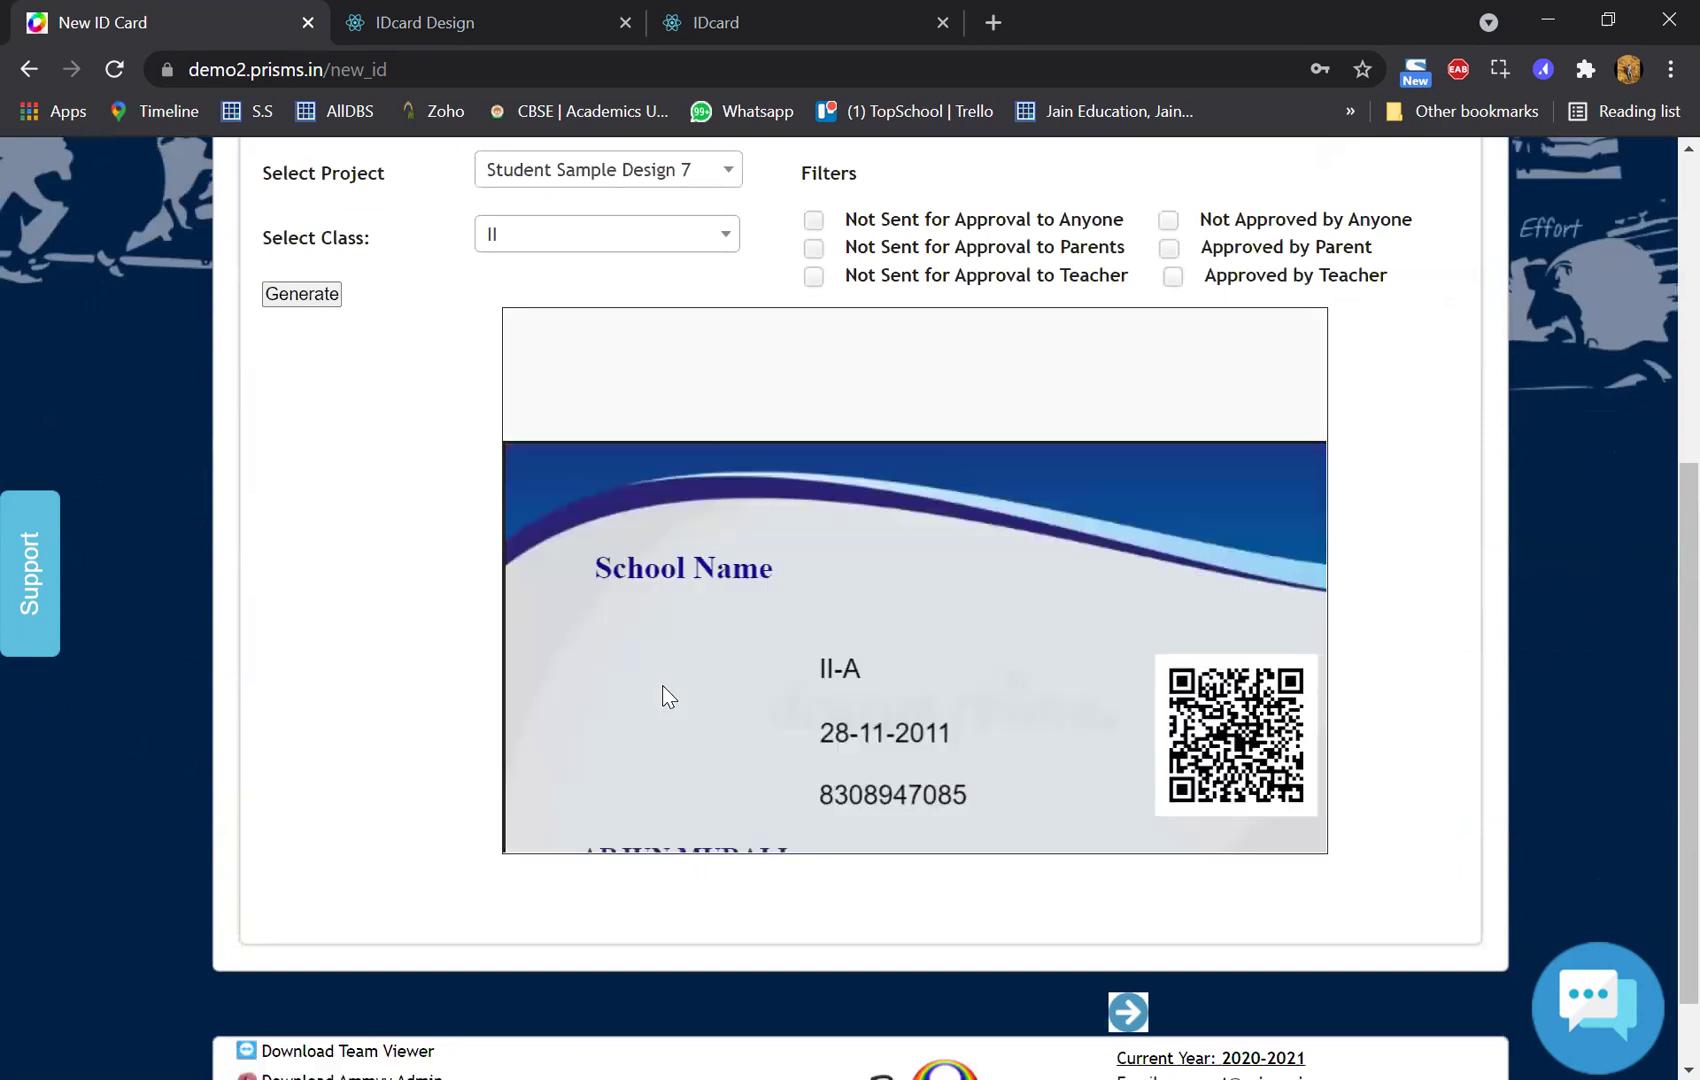
scroll(662, 687, down, 1)
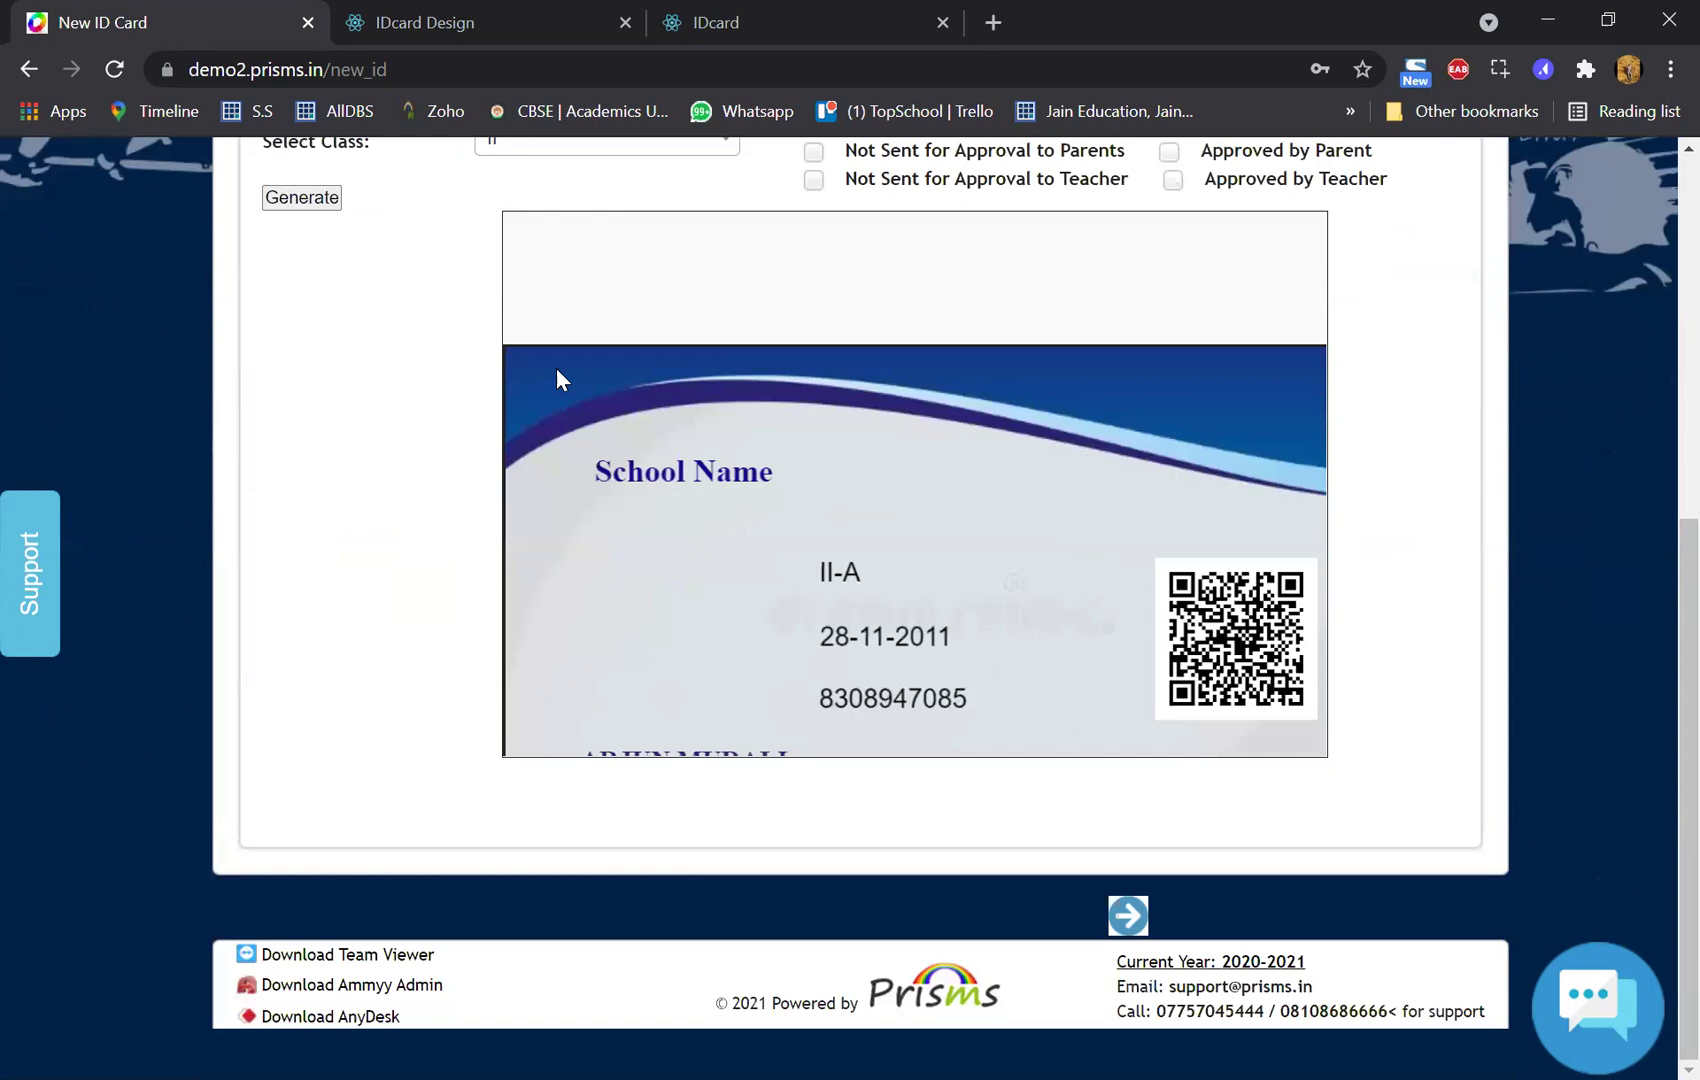
- Generate the class II proof reading of "Parent Sample design 1" and view the cards of the first two students
scroll(558, 355, up, 1)
scroll(575, 575, up, 1)
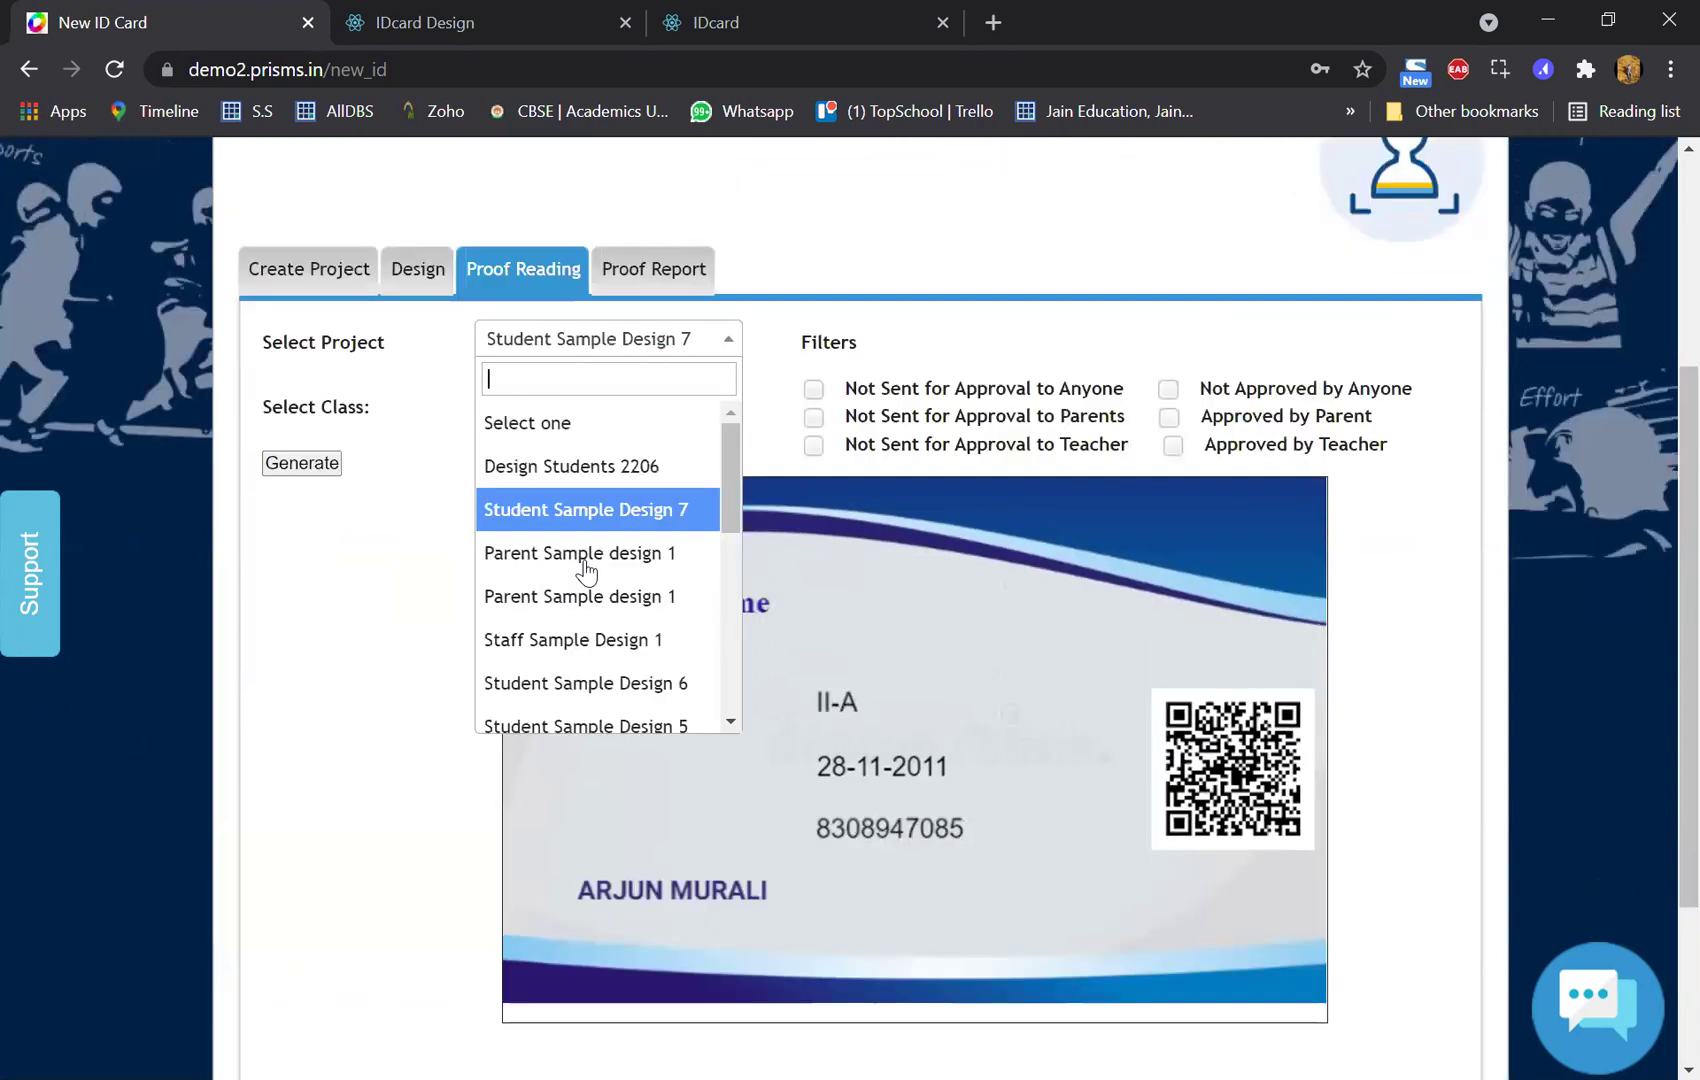
click(311, 467)
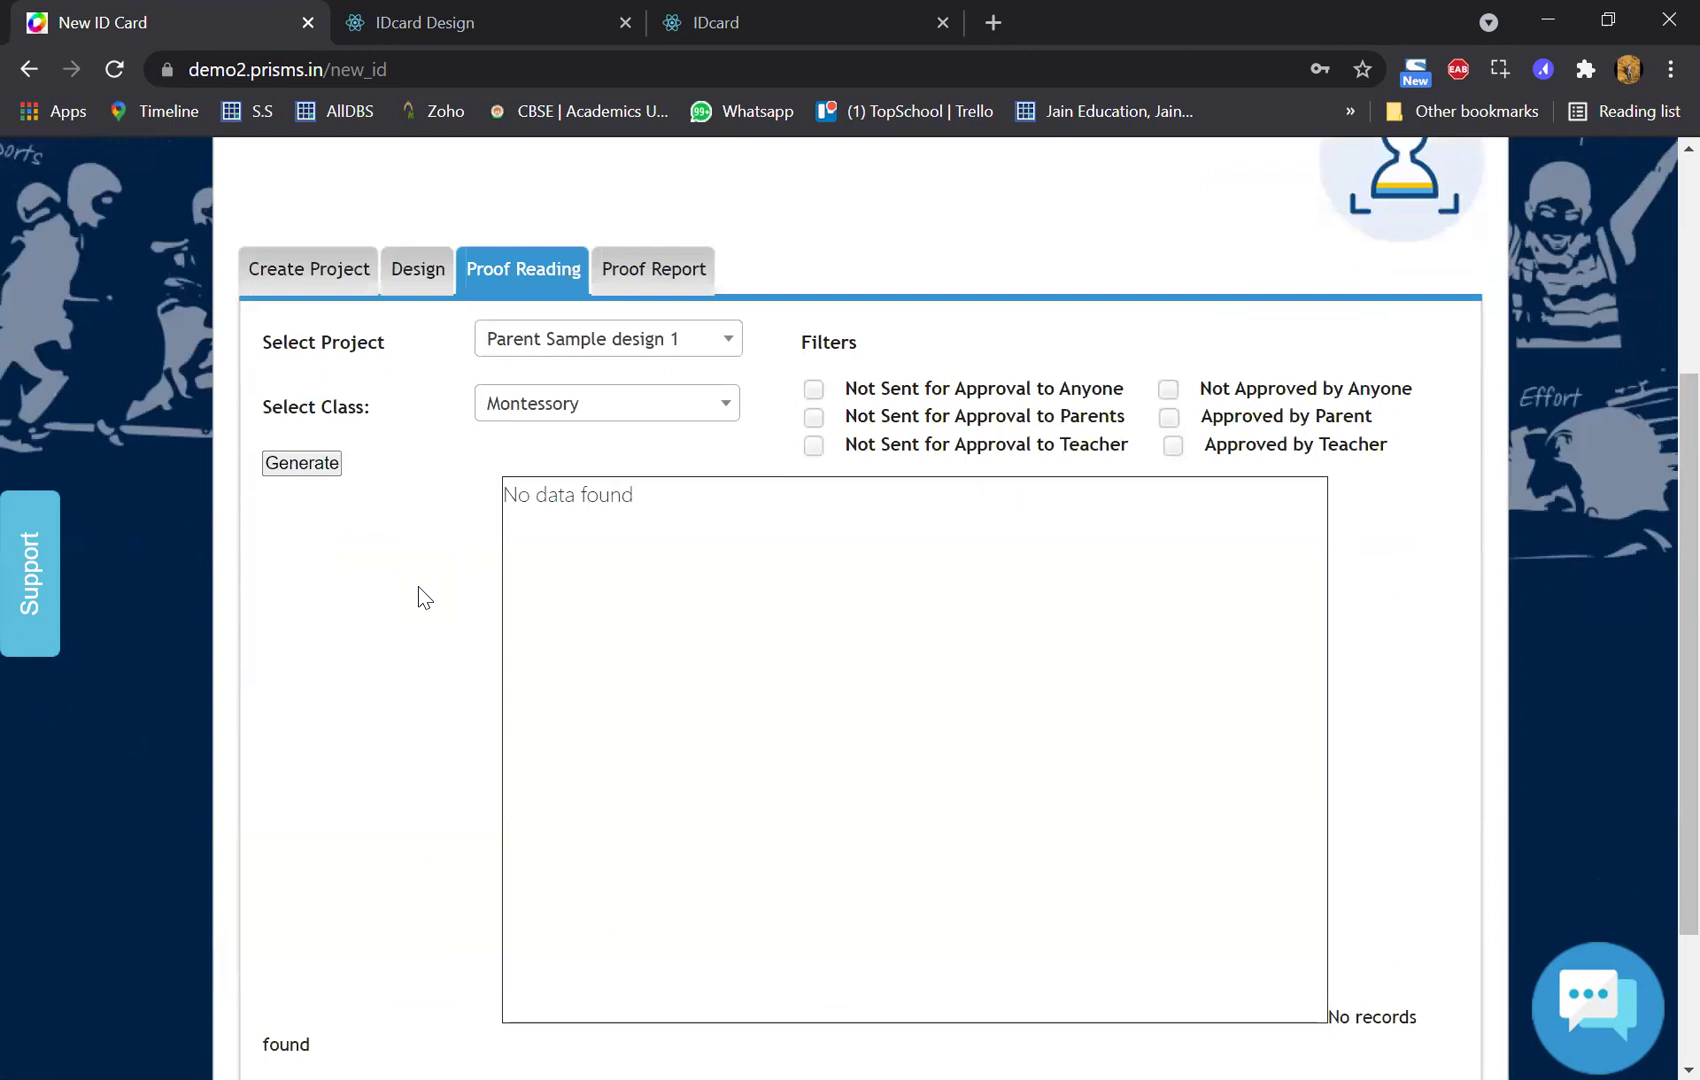
click(542, 648)
click(298, 462)
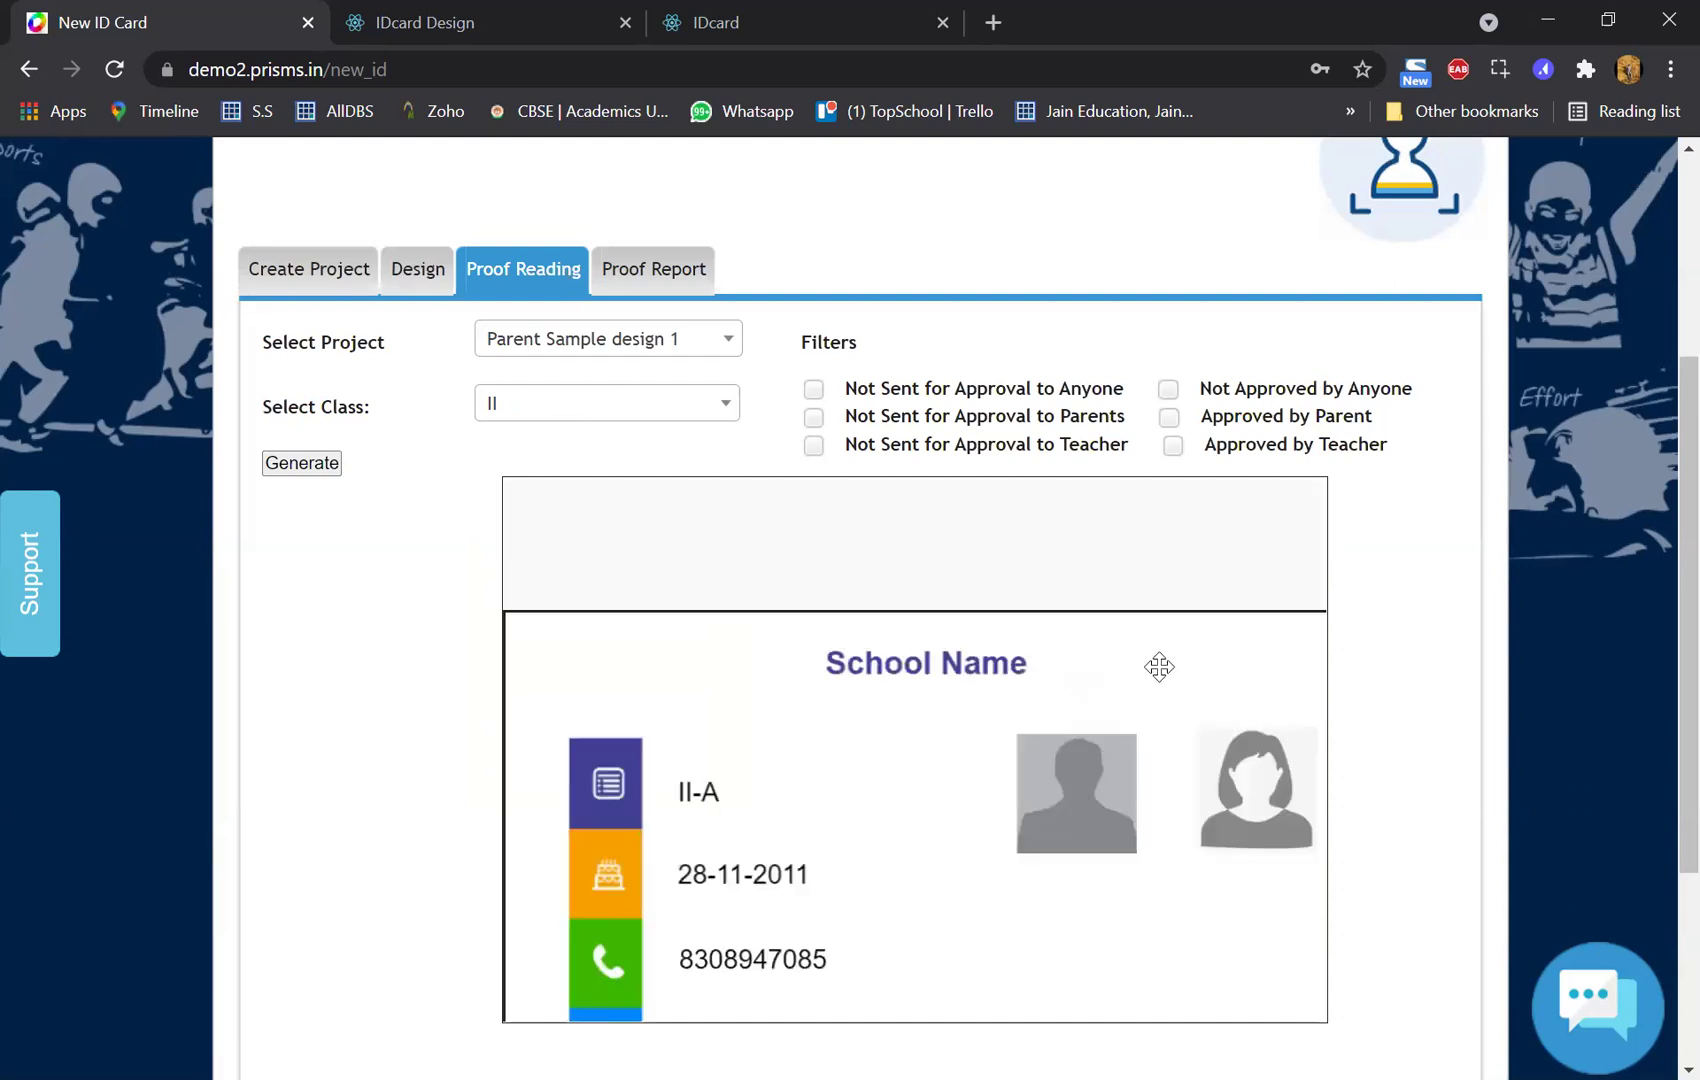
scroll(1300, 670, down, 1)
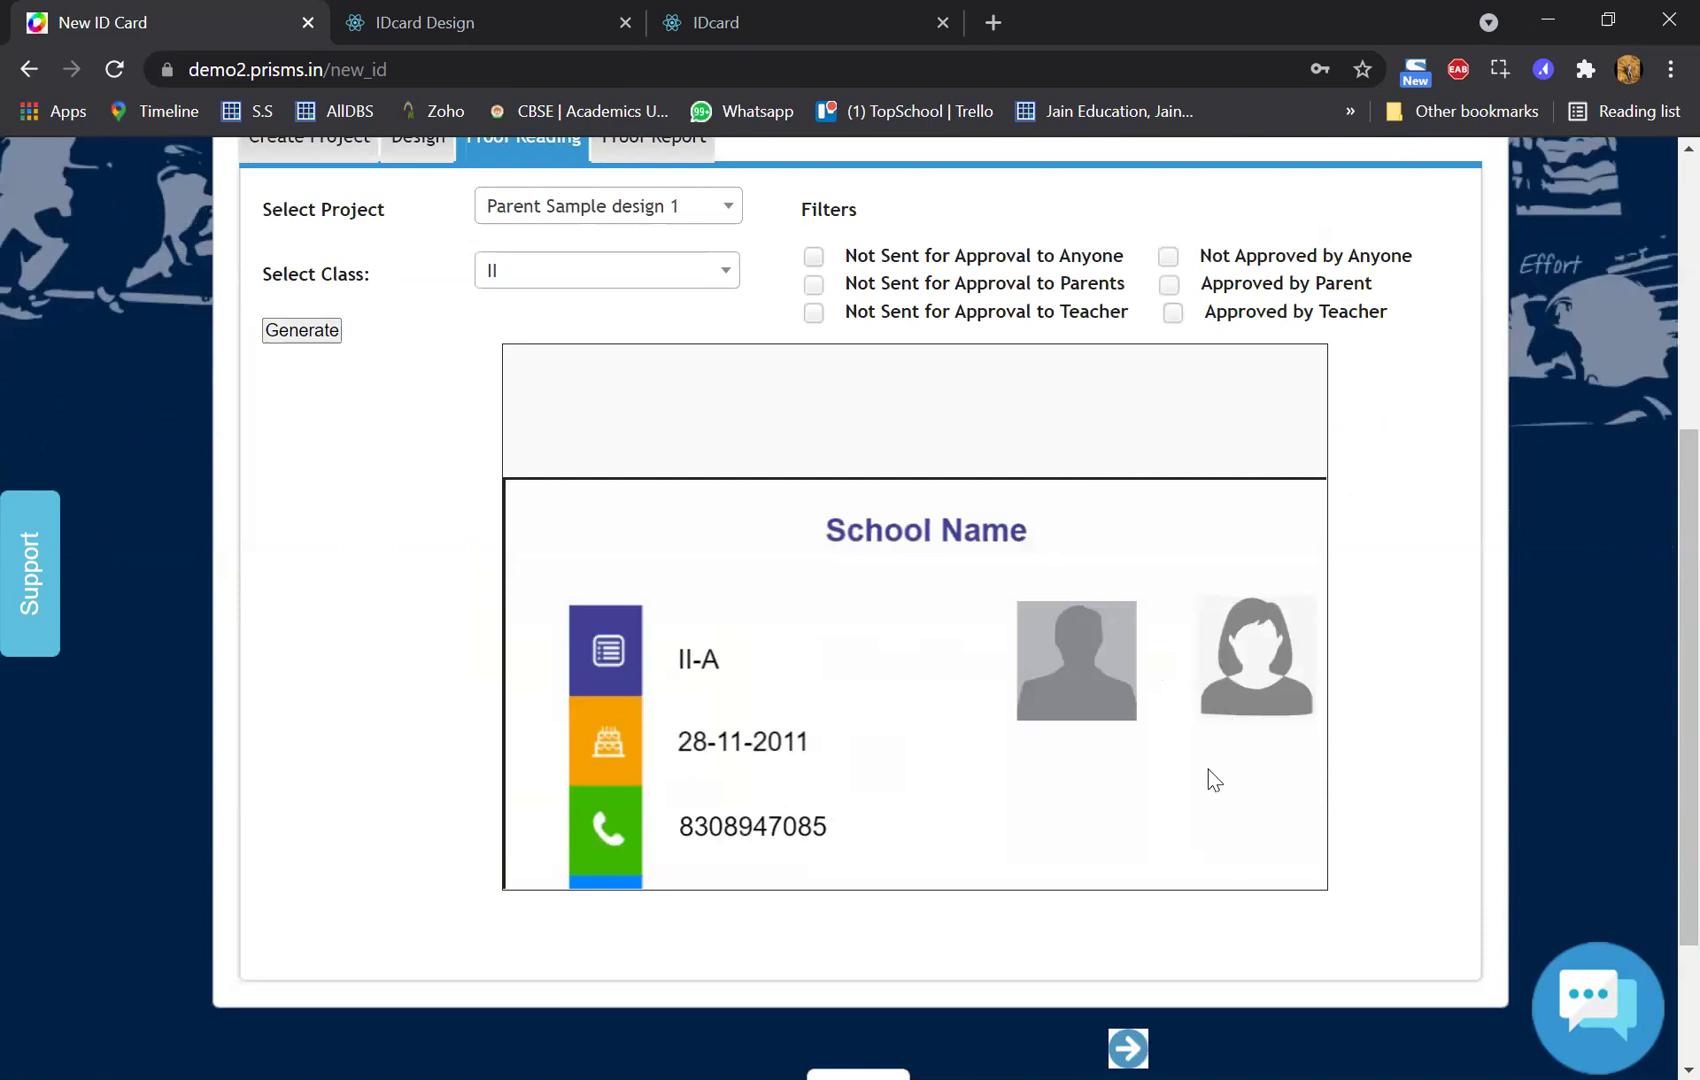
scroll(1209, 769, down, 1)
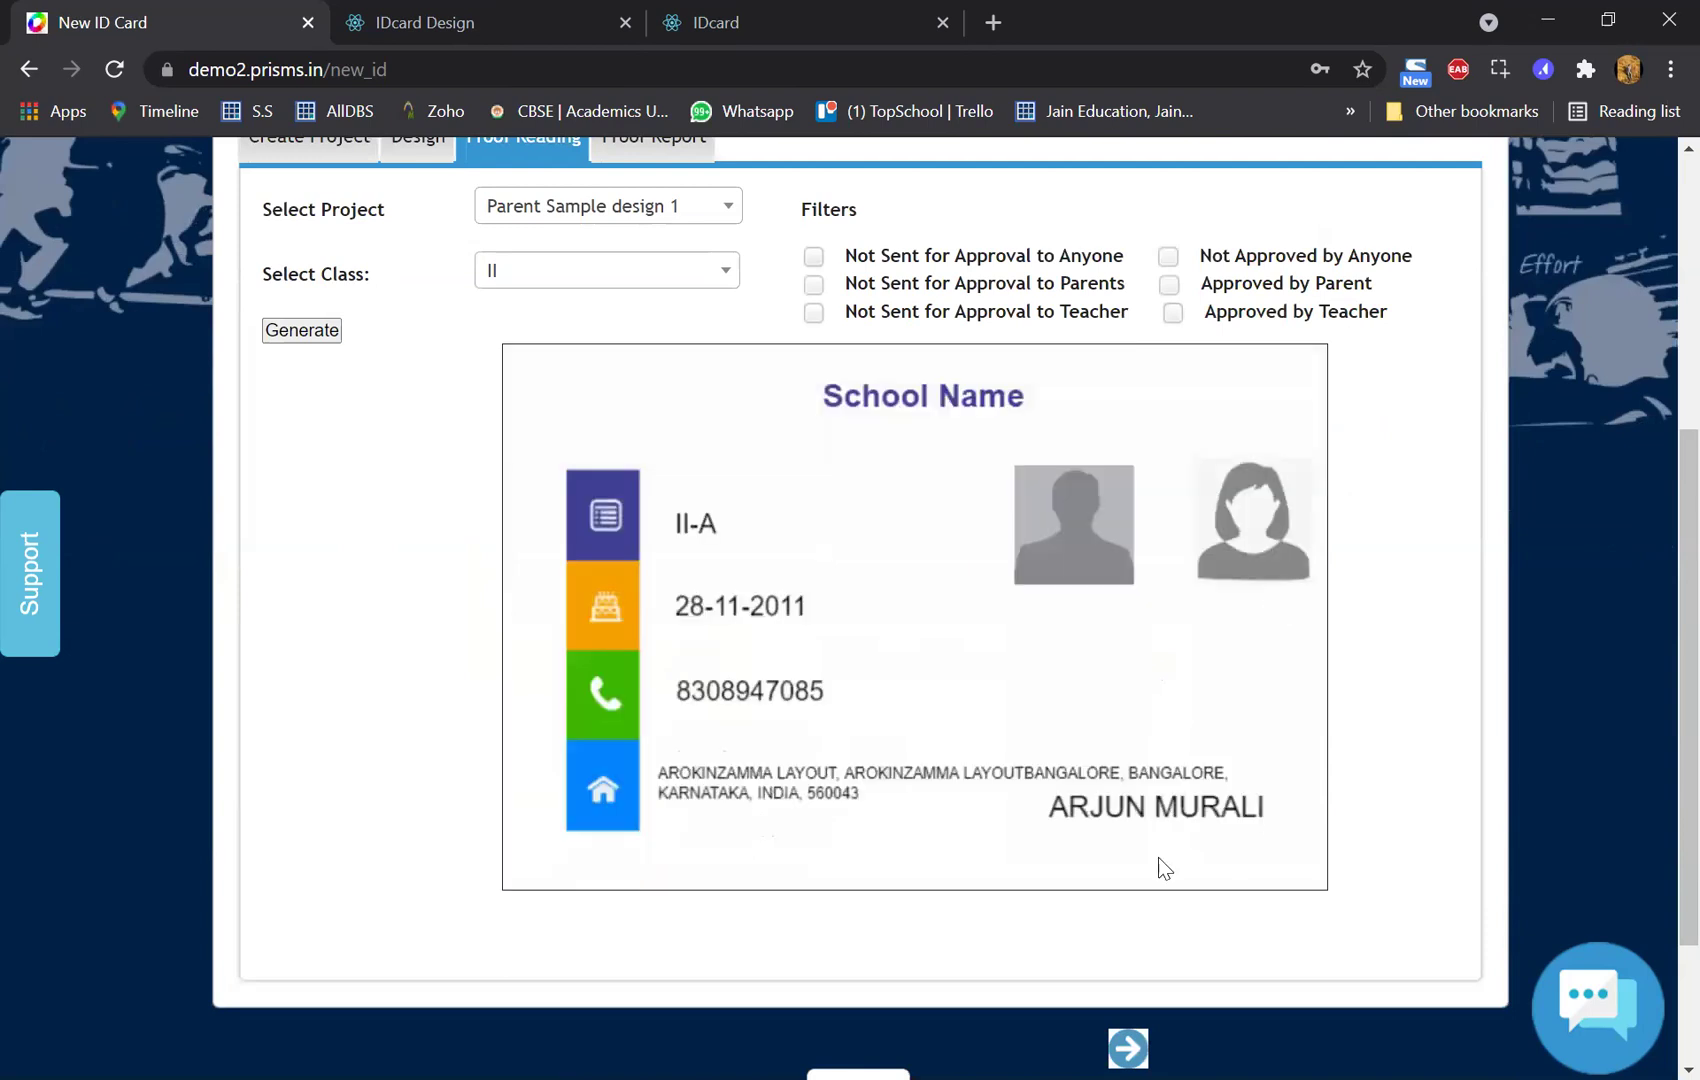
scroll(1140, 830, down, 2)
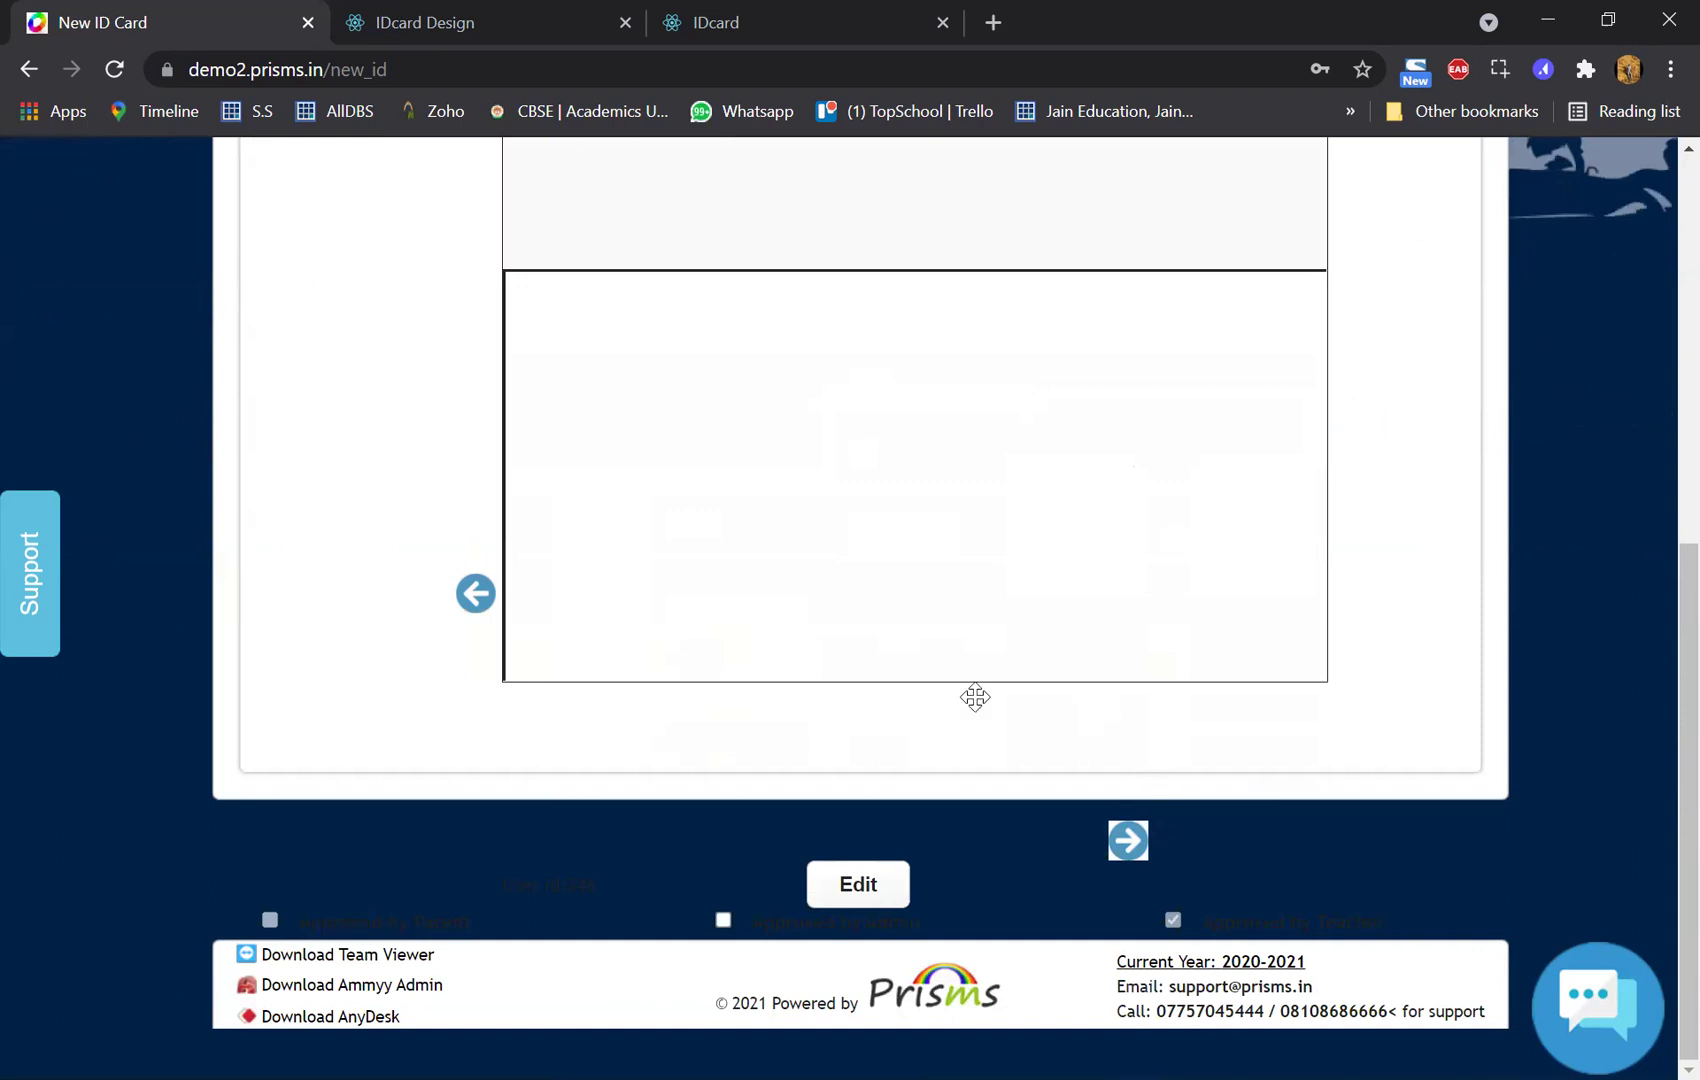
scroll(1000, 700, up, 3)
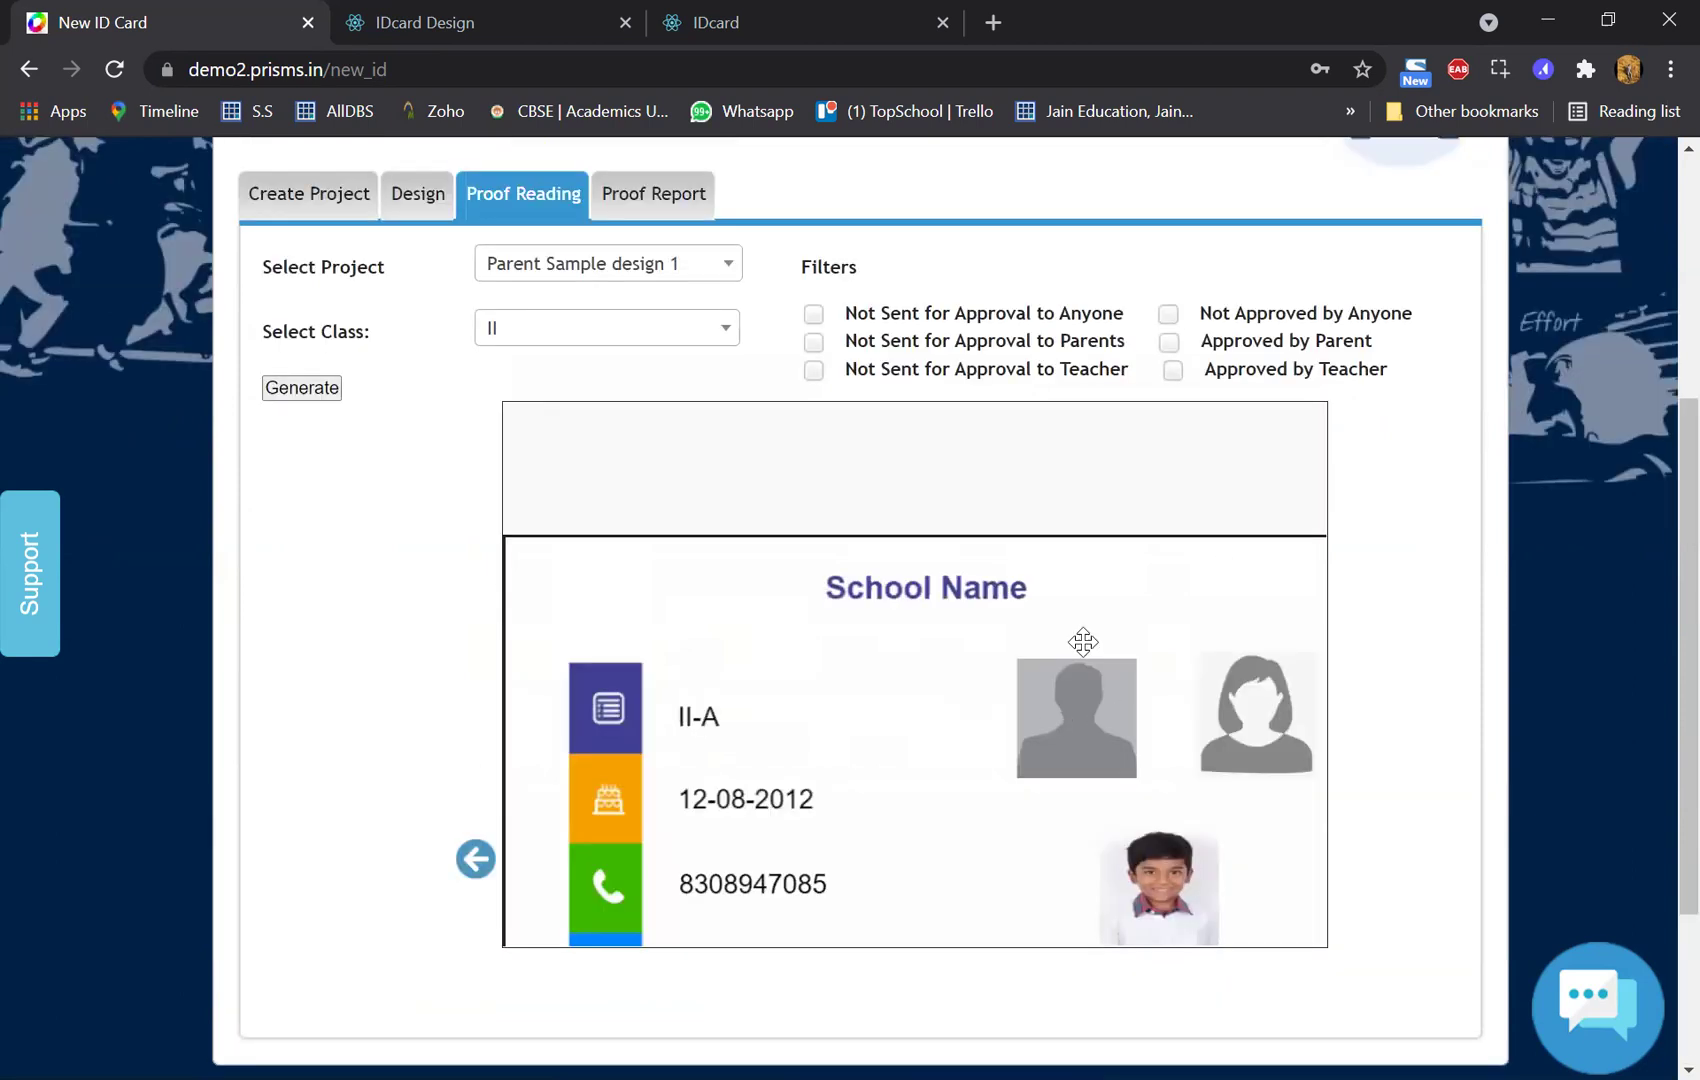
- Examine the next student's full card in the "Parent Sample design 1" proof reading and return to the project list
scroll(1060, 640, down, 3)
scroll(1047, 630, down, 2)
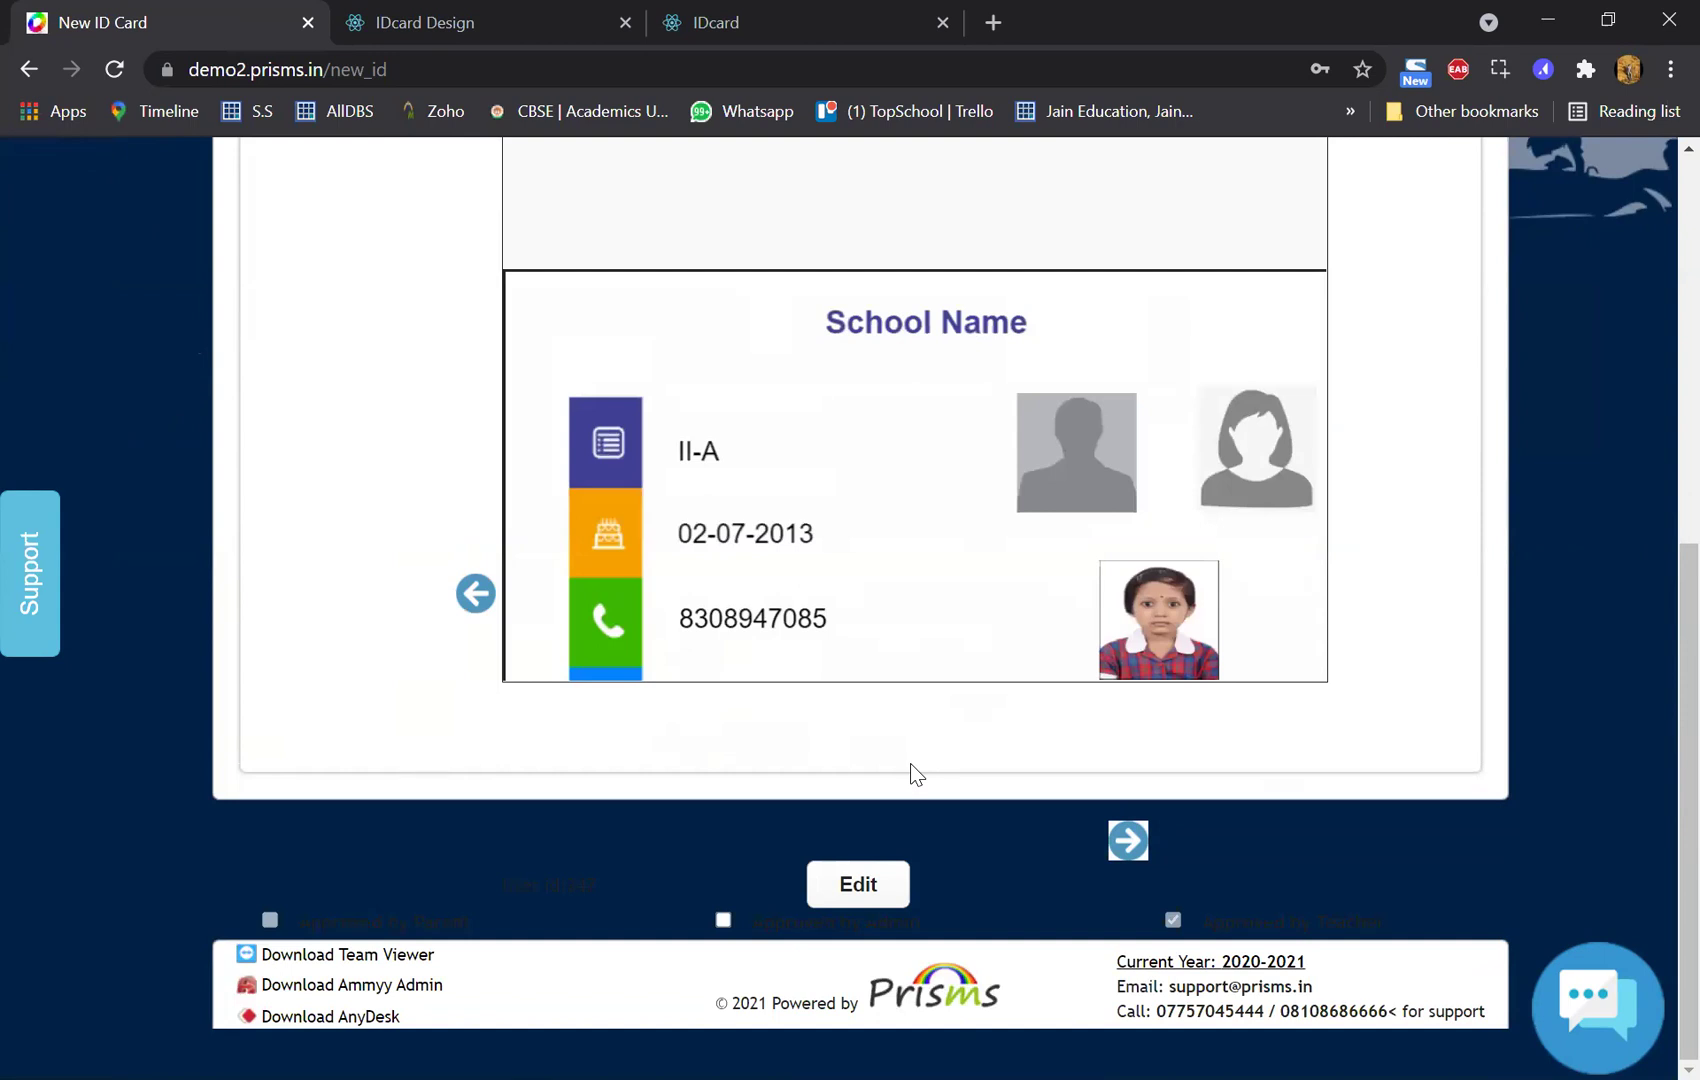
scroll(910, 637, down, 2)
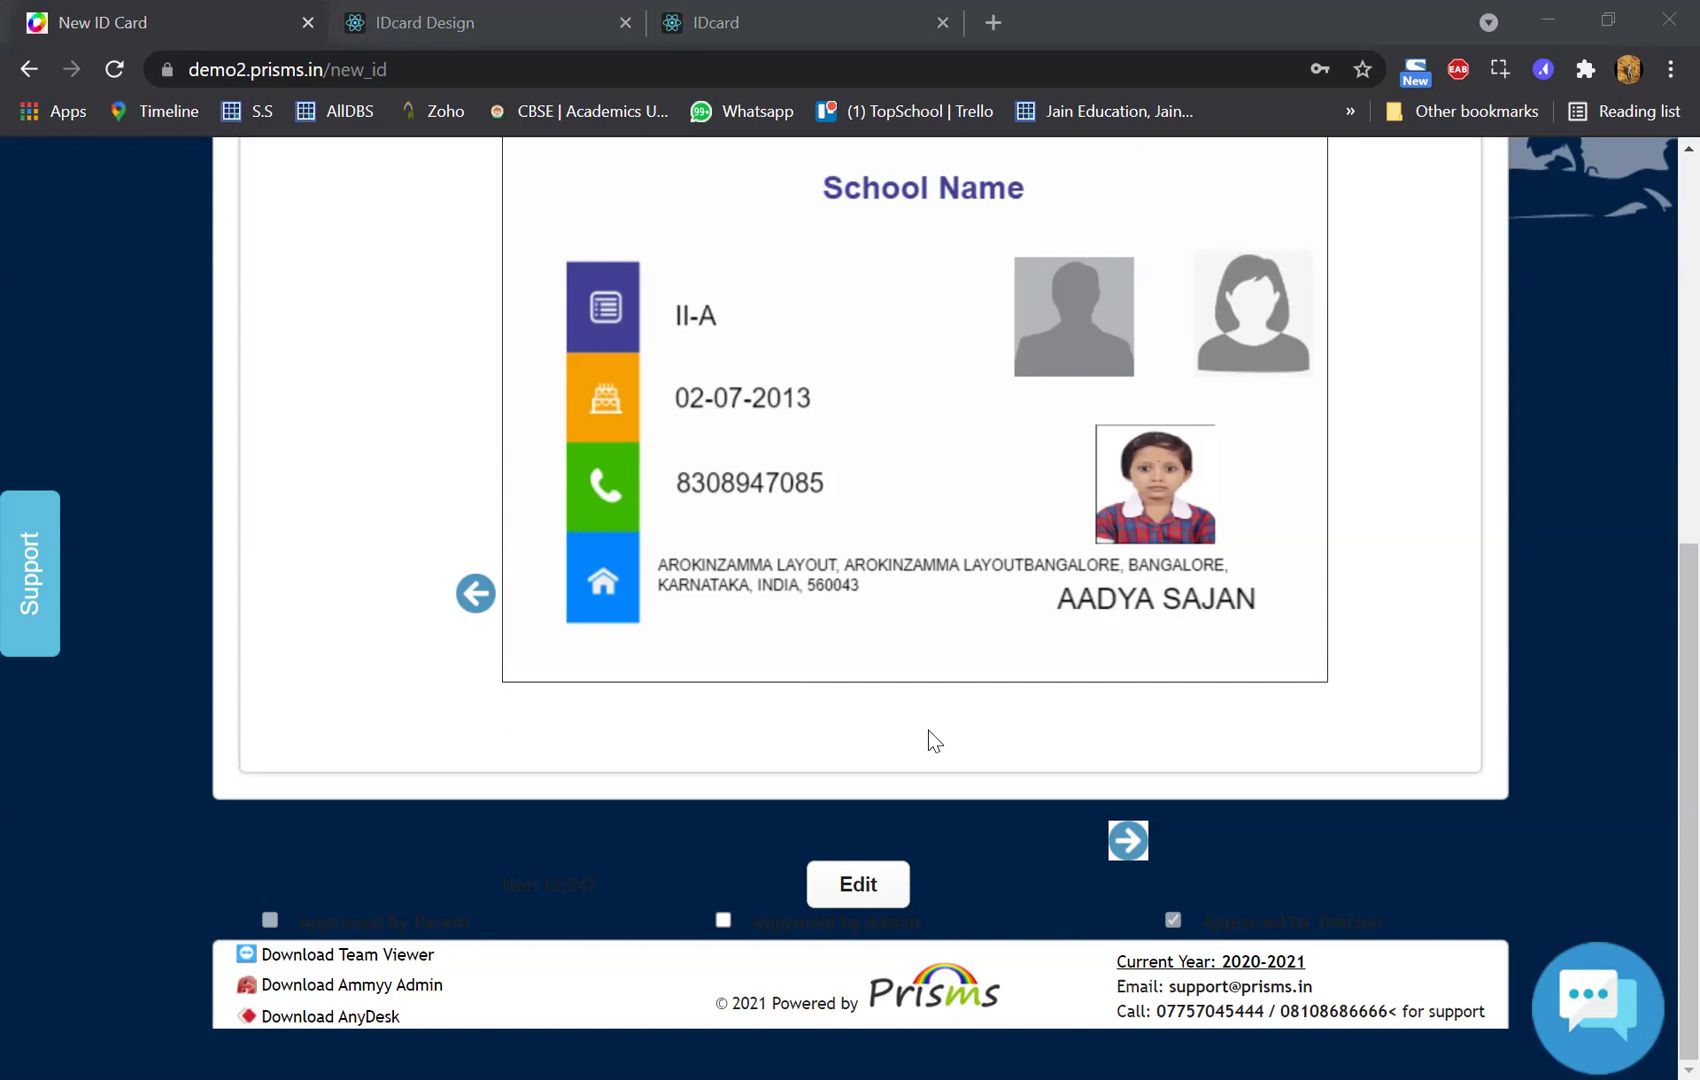
scroll(398, 481, up, 4)
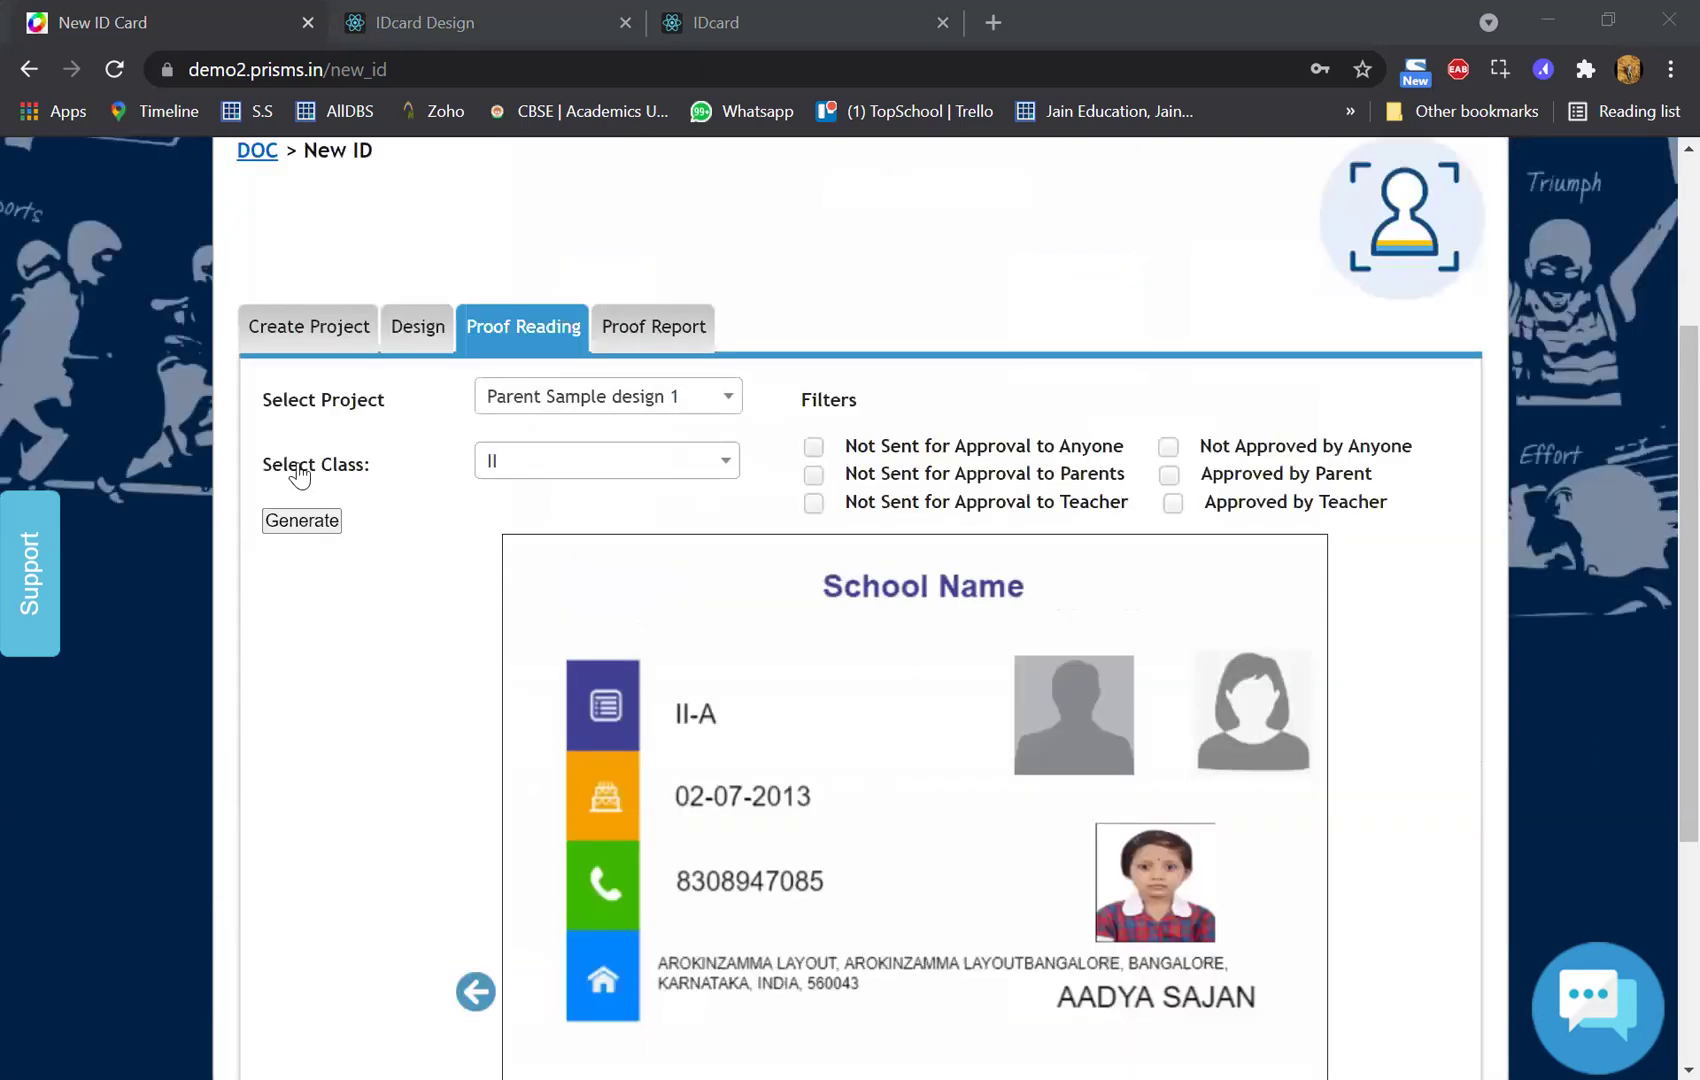
scroll(296, 470, up, 1)
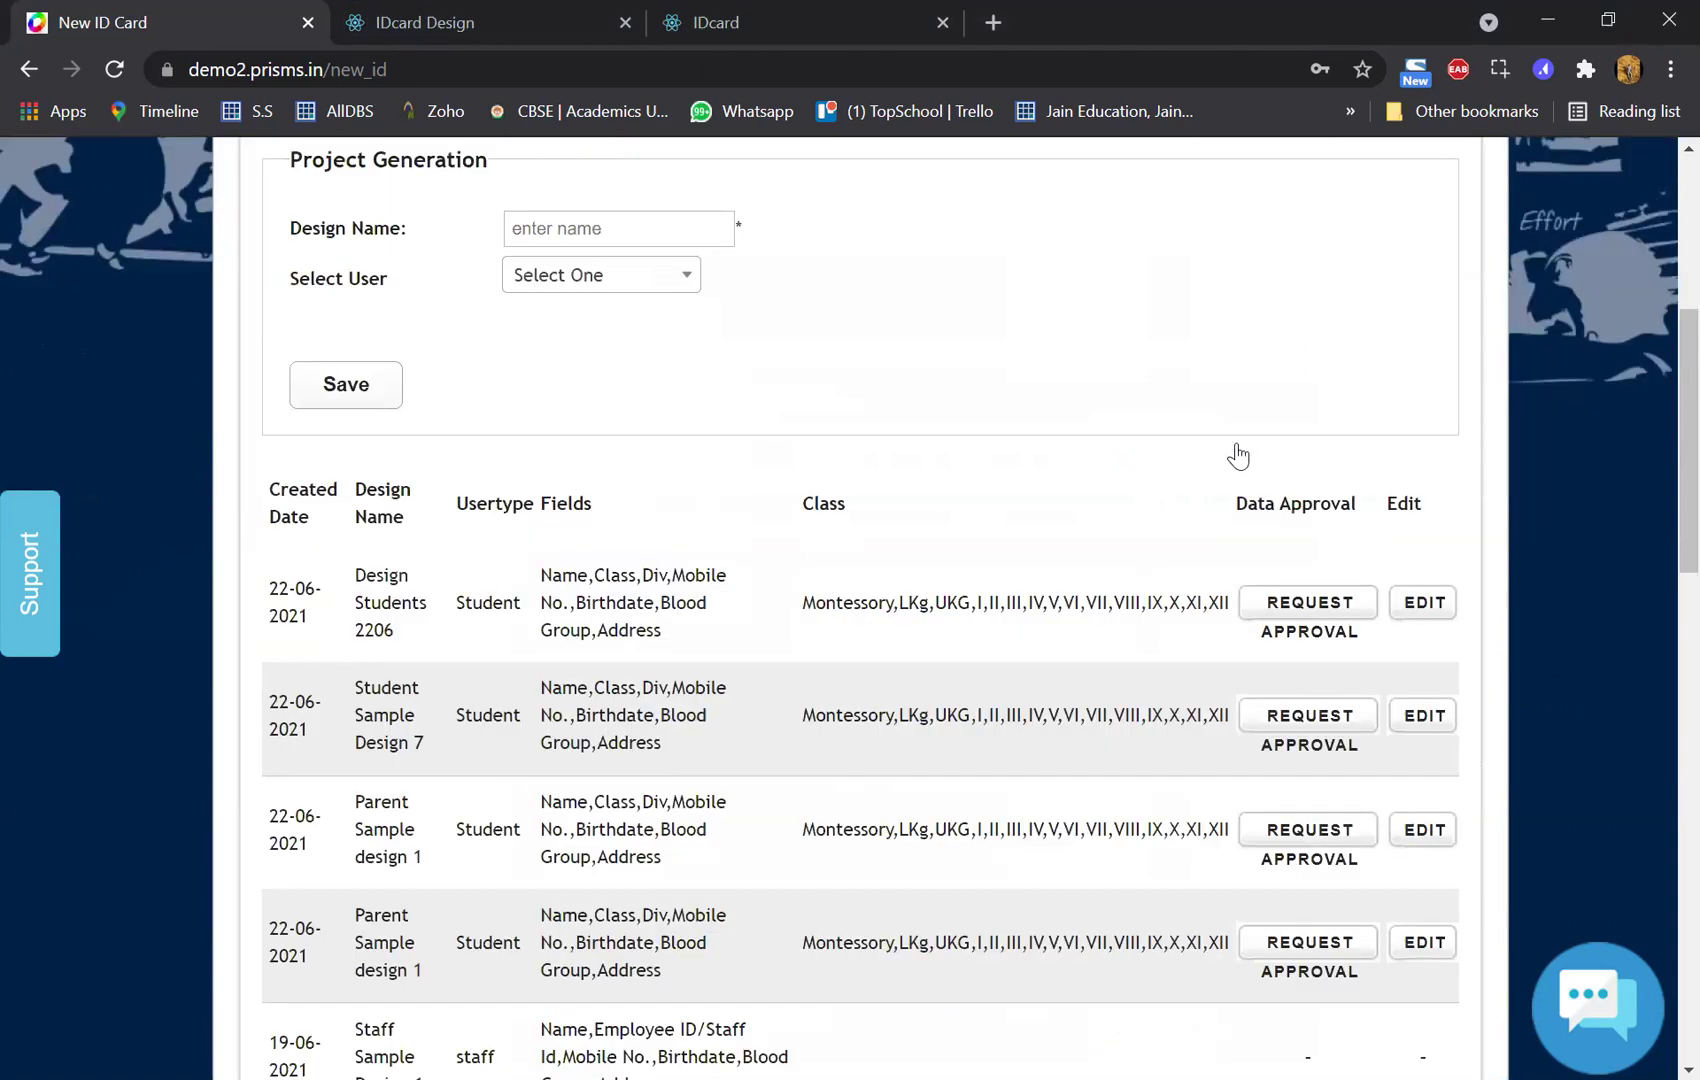
- Look through the existing ID card designs in the project list, including their fields, classes and data approval options
scroll(1238, 456, down, 2)
click(1245, 450)
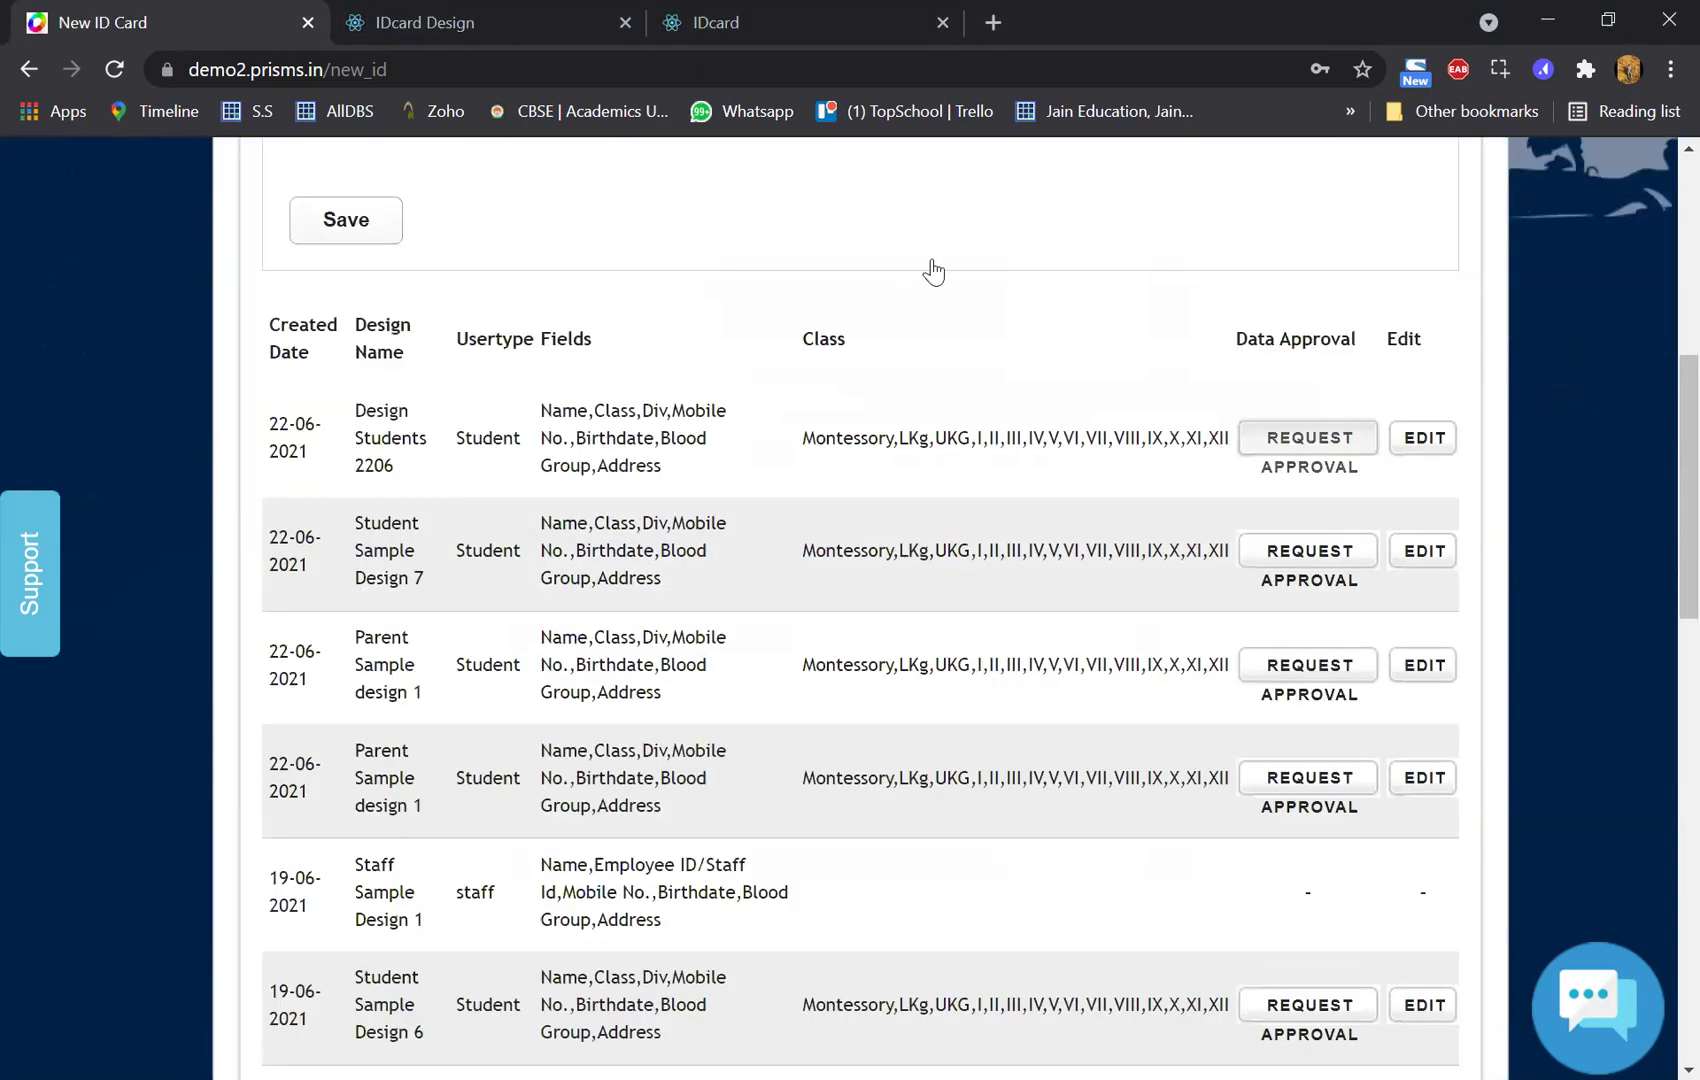
key(Escape)
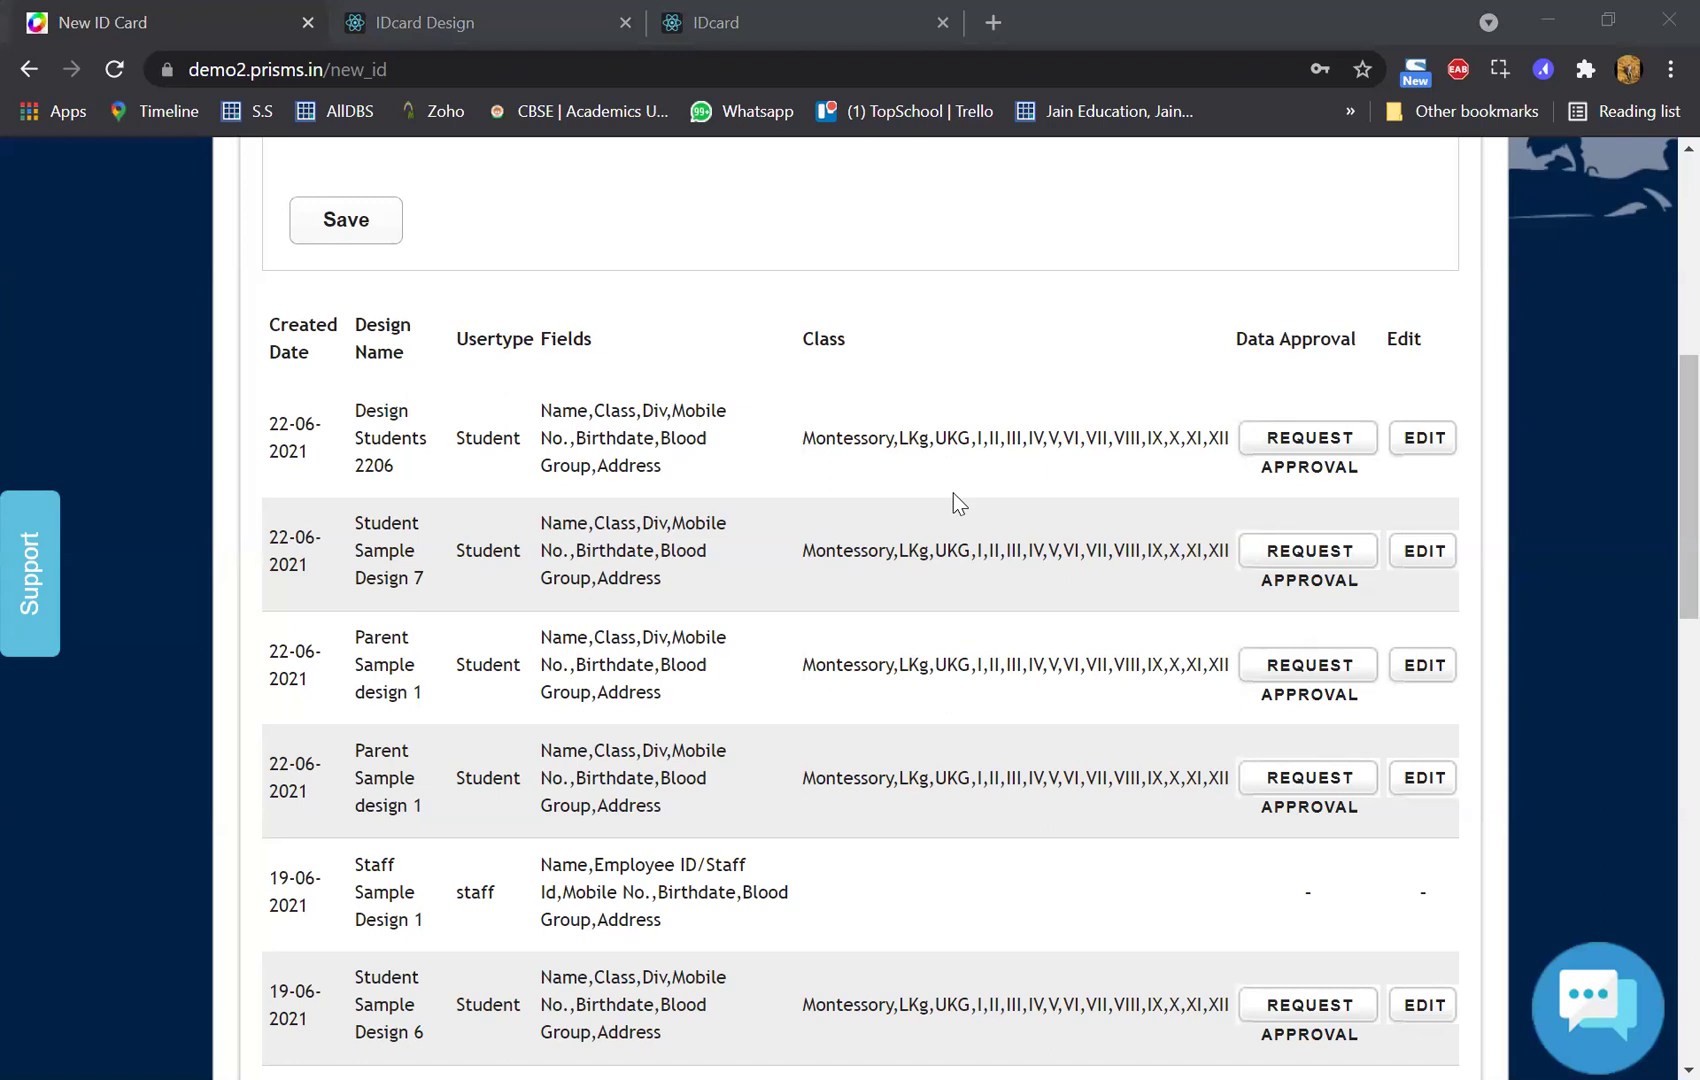
scroll(866, 556, down, 2)
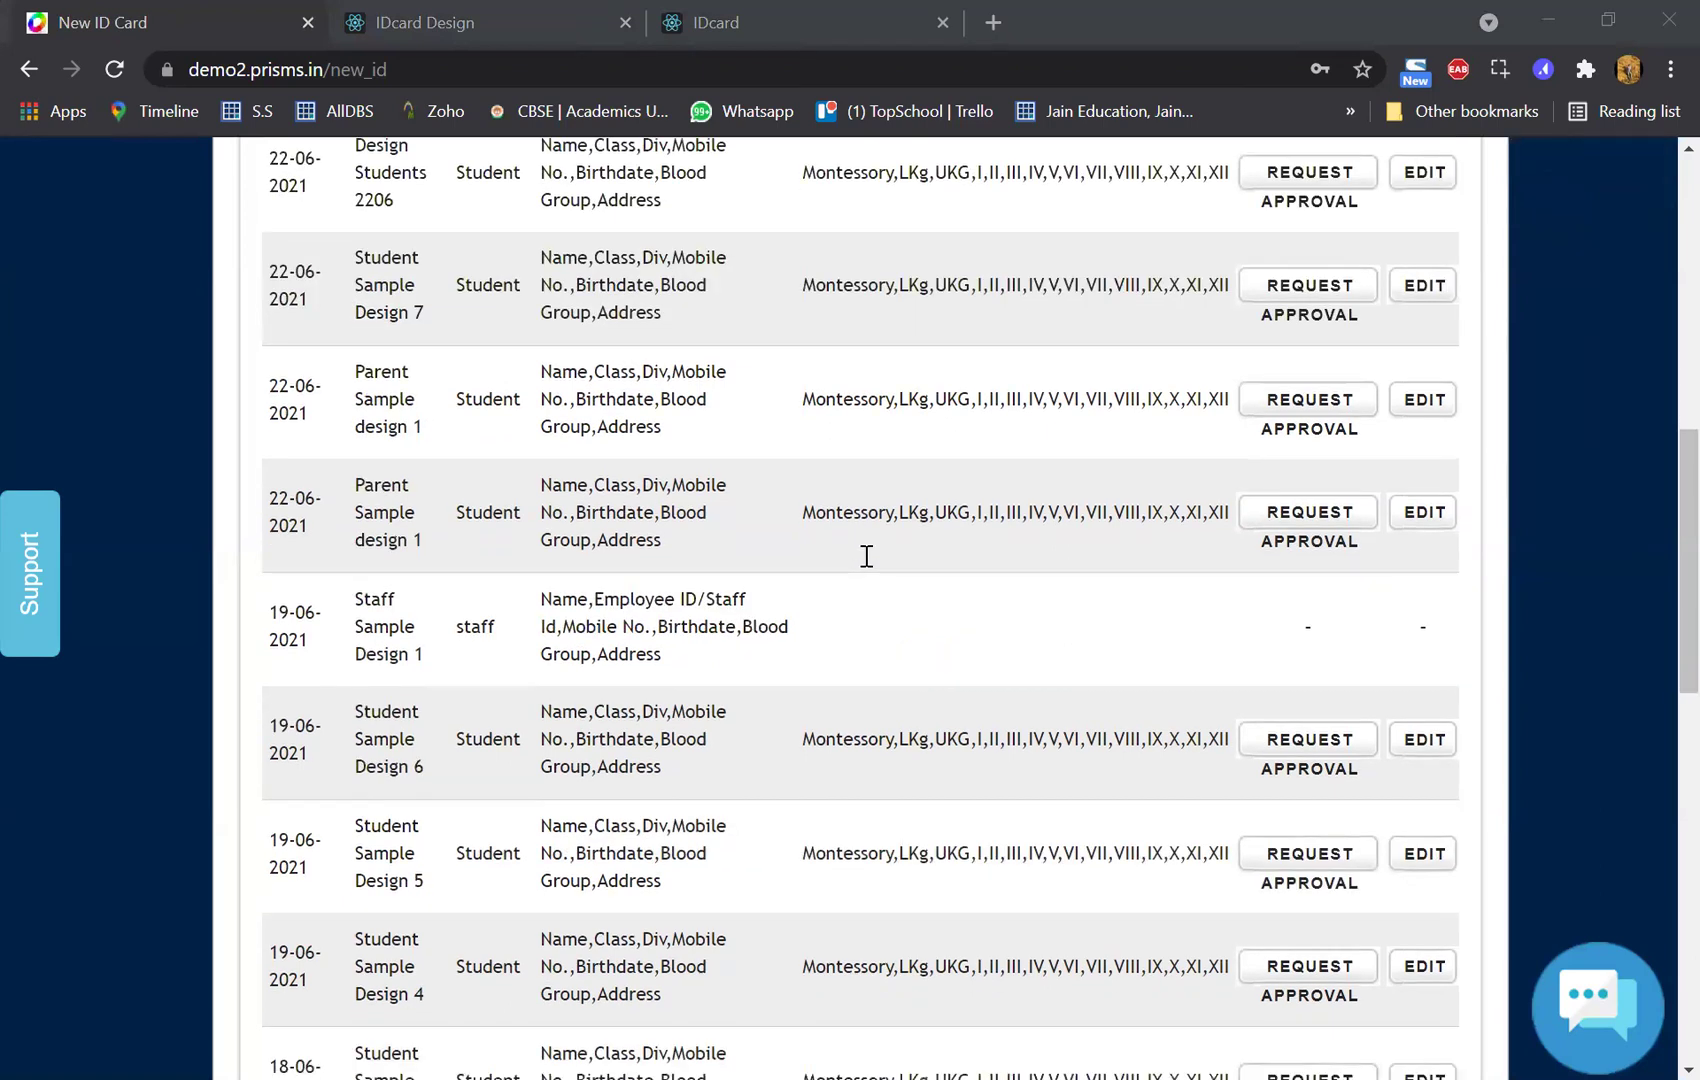
scroll(866, 556, down, 1)
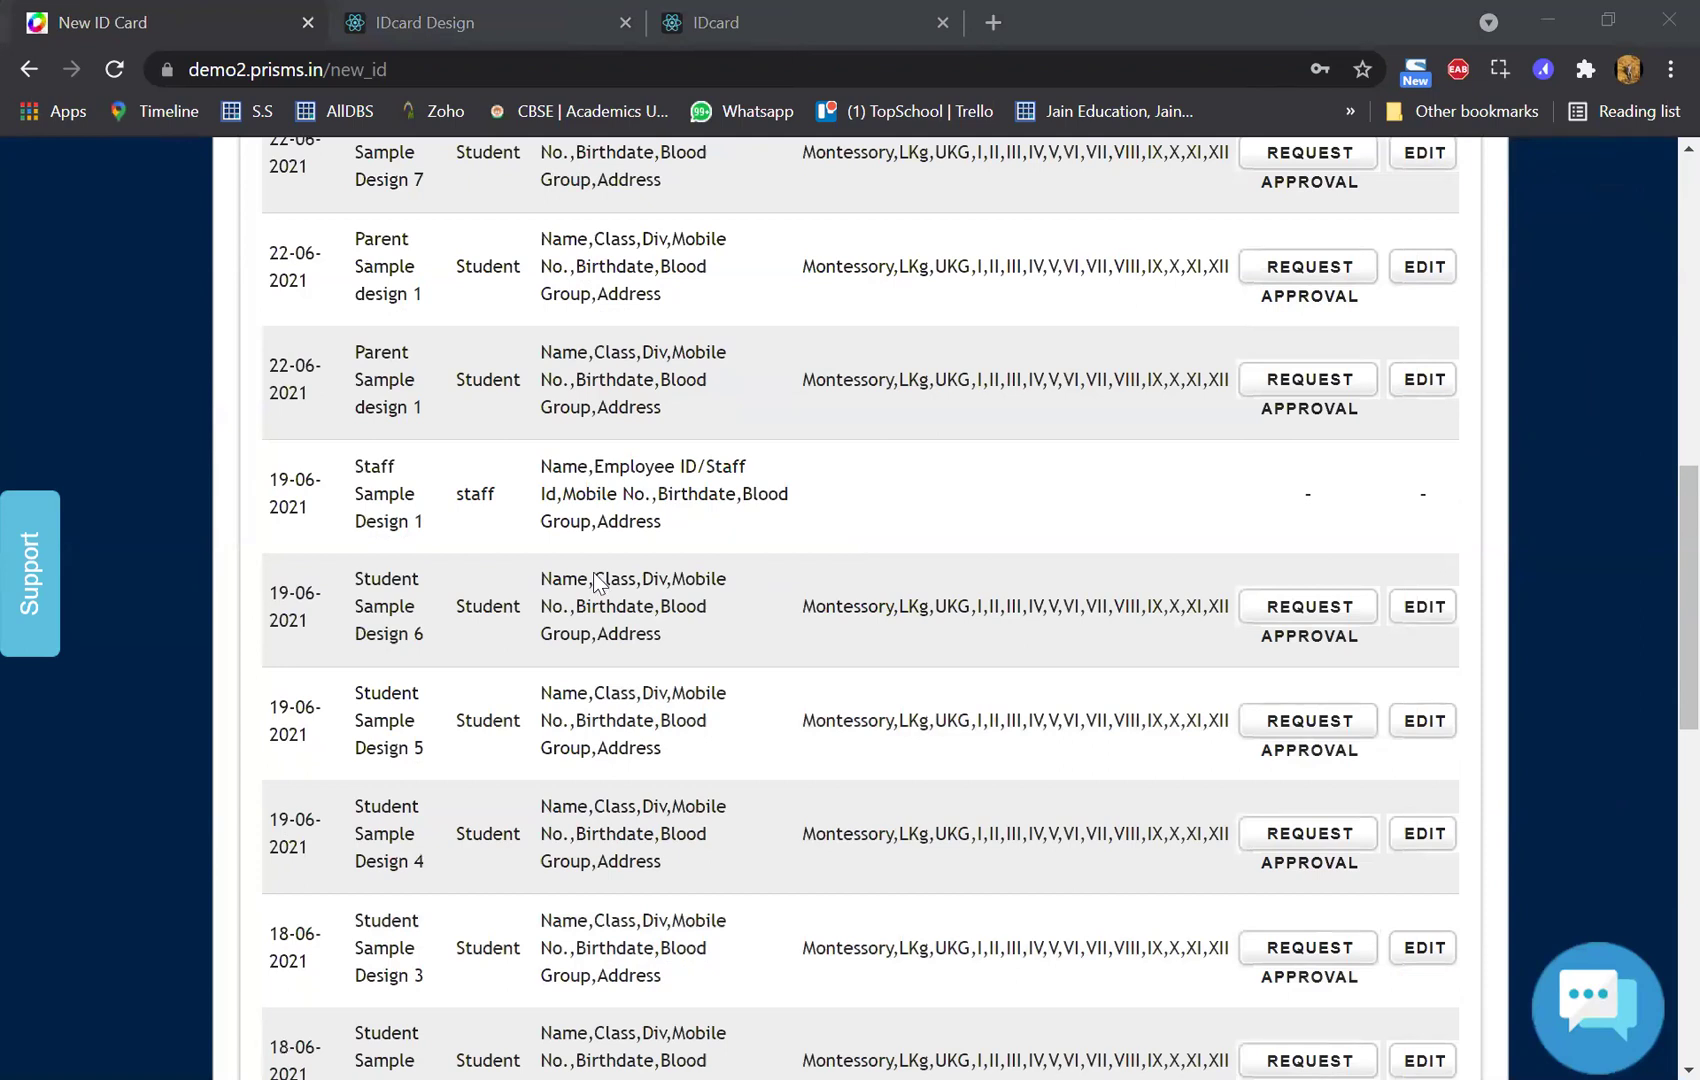
scroll(493, 703, up, 2)
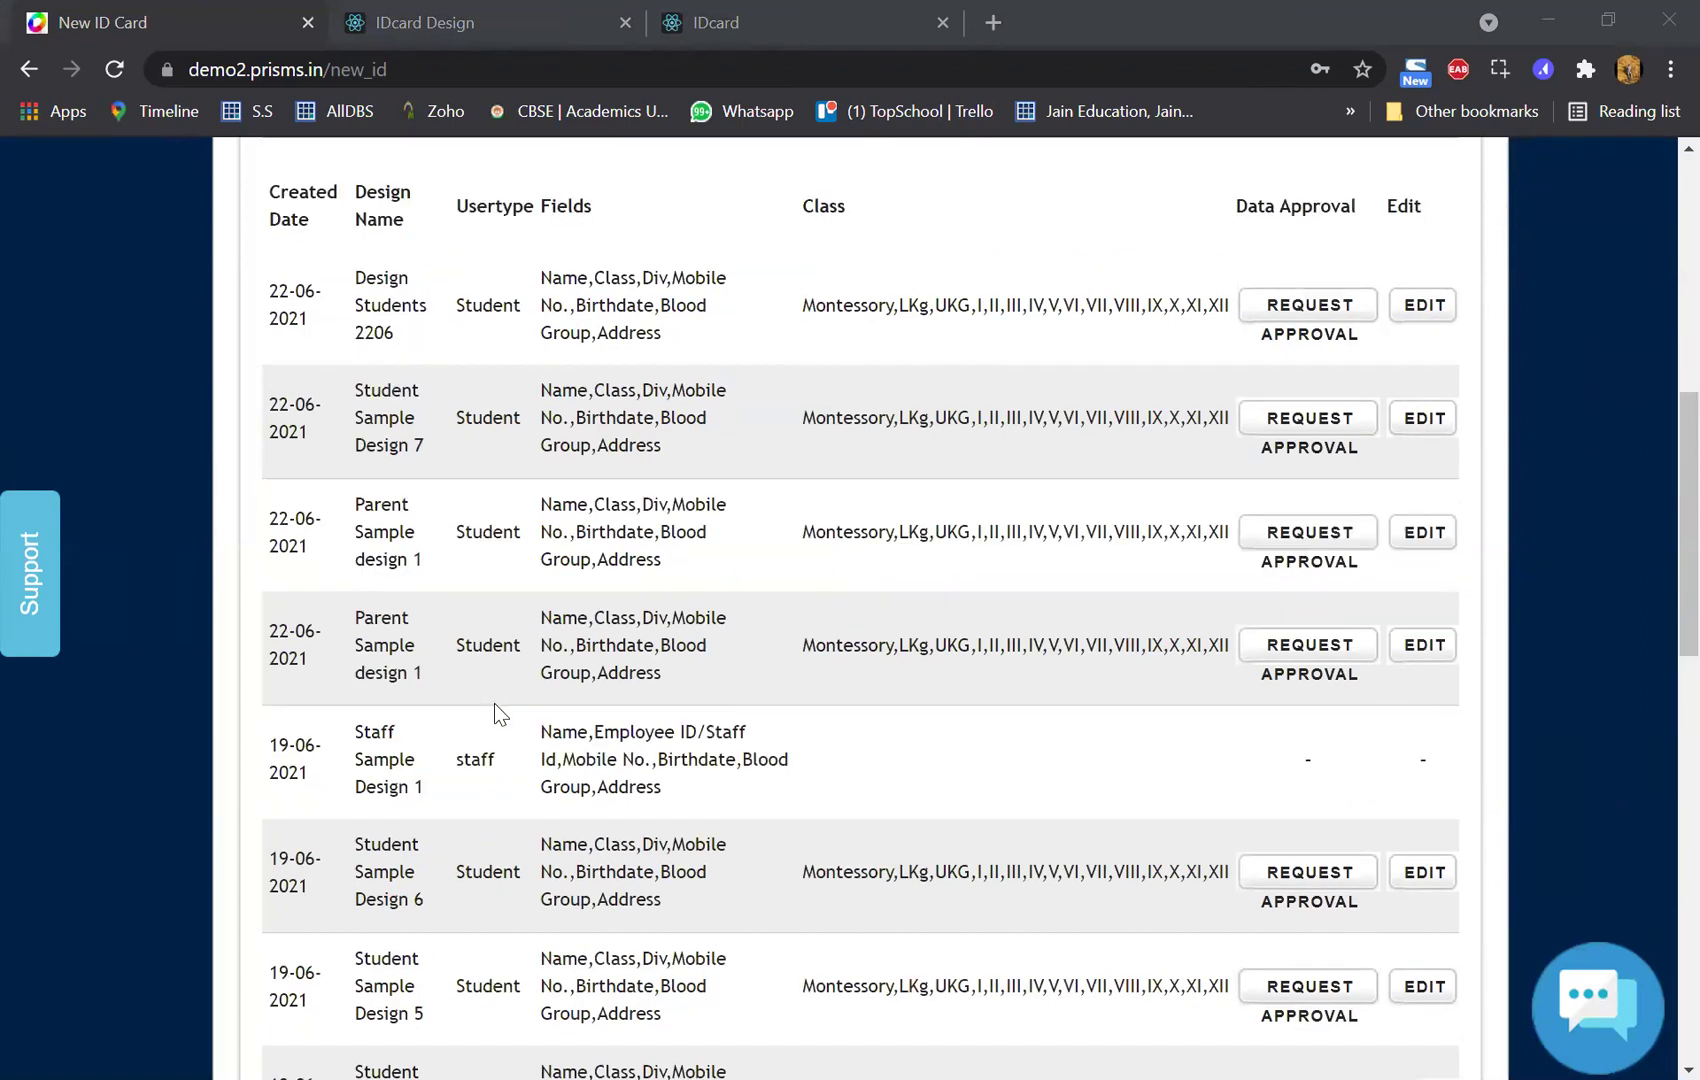
scroll(494, 703, down, 5)
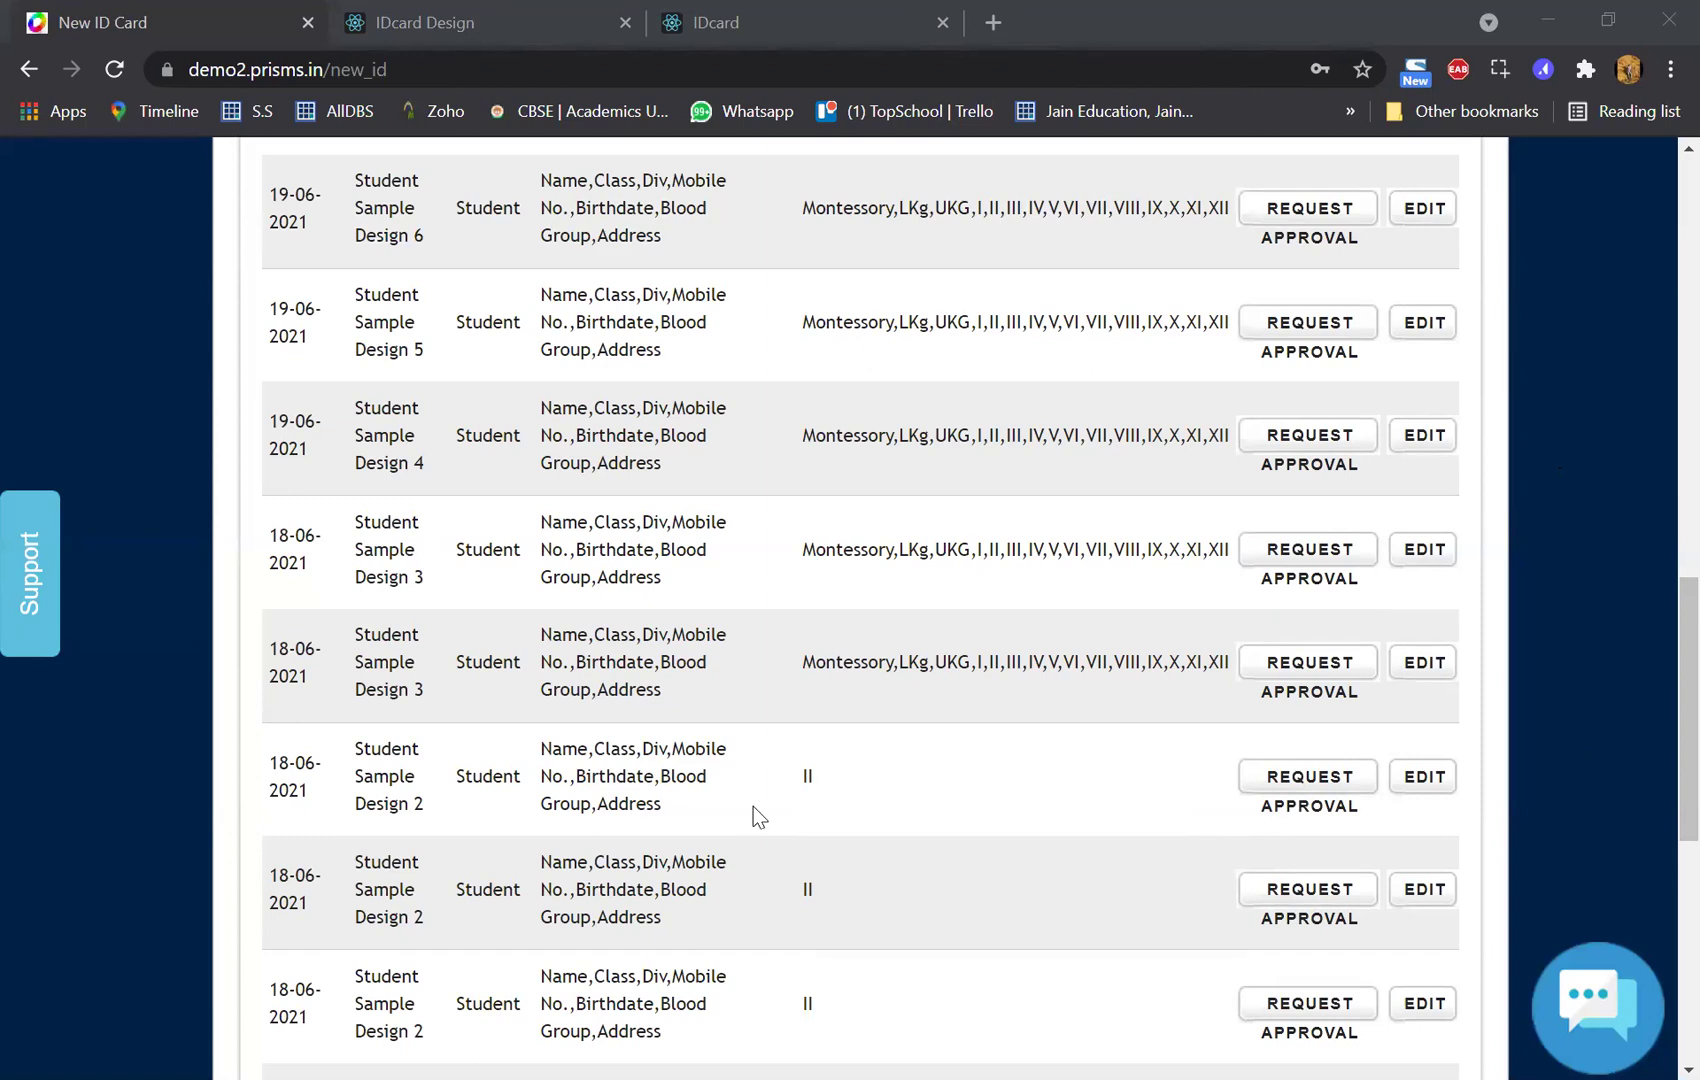
scroll(753, 806, up, 8)
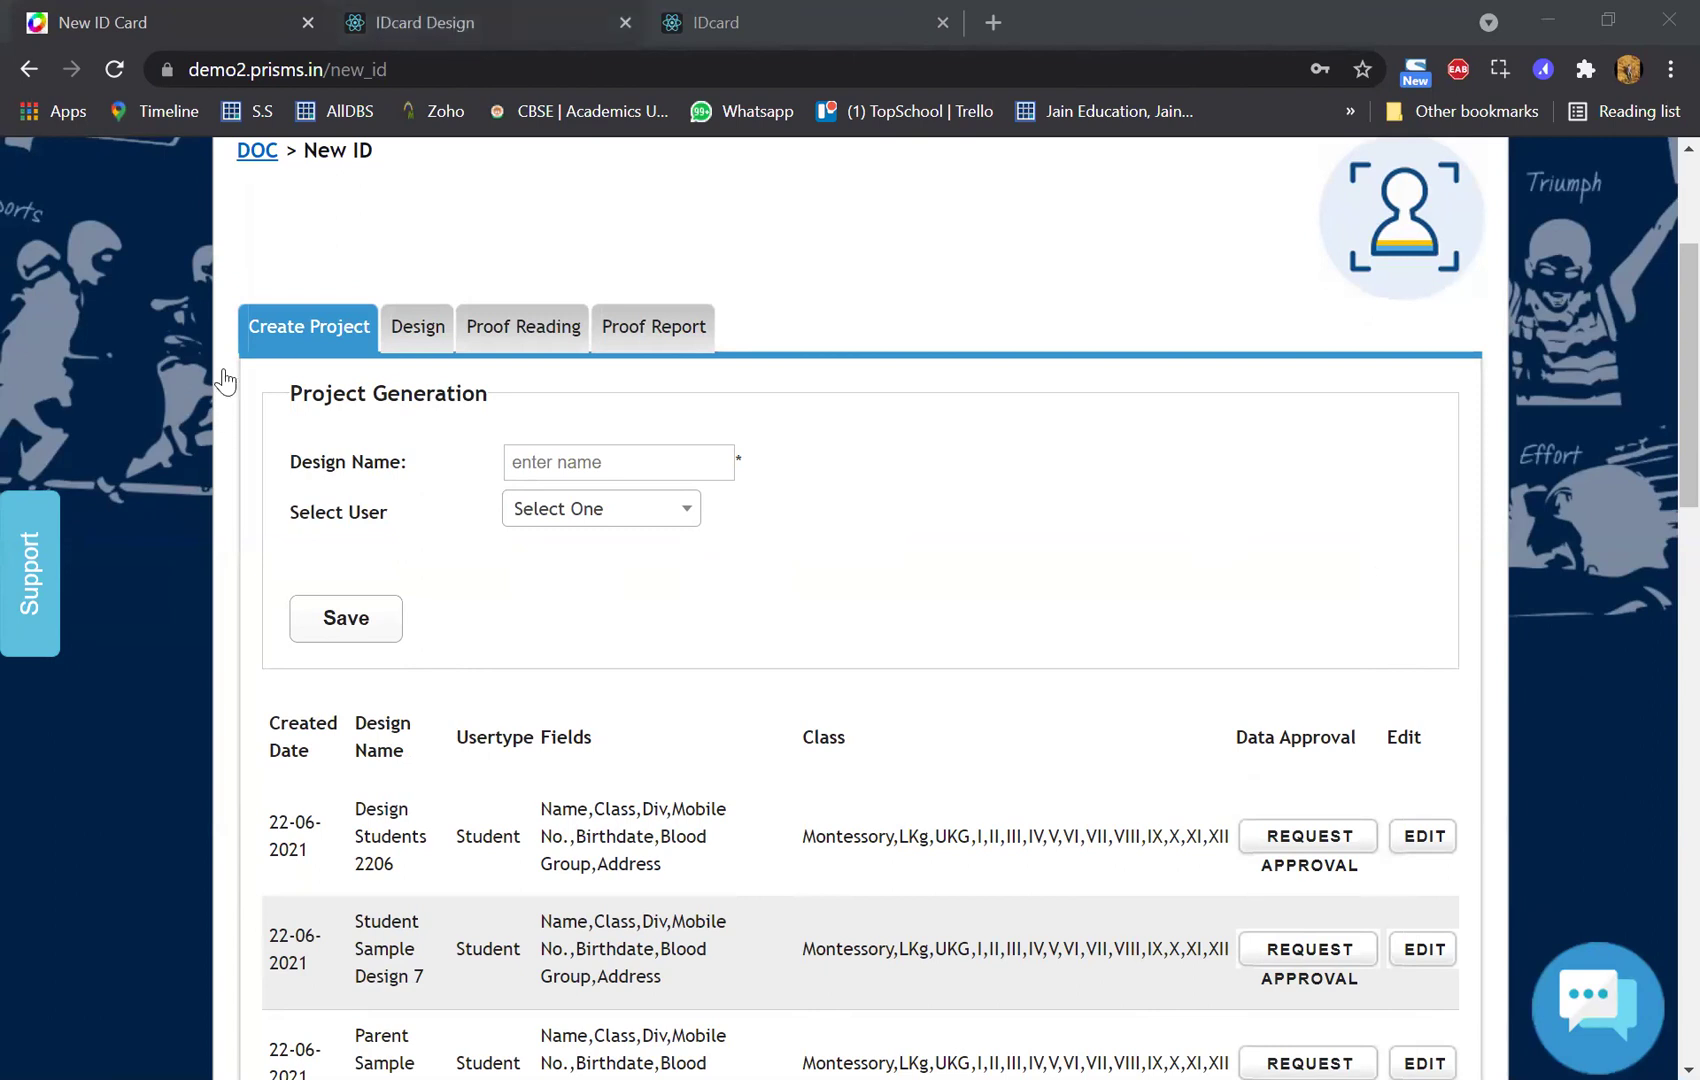
- Switch to the IDcard Design browser tab and look through the saved designs available for opening
key(ctrl+Tab)
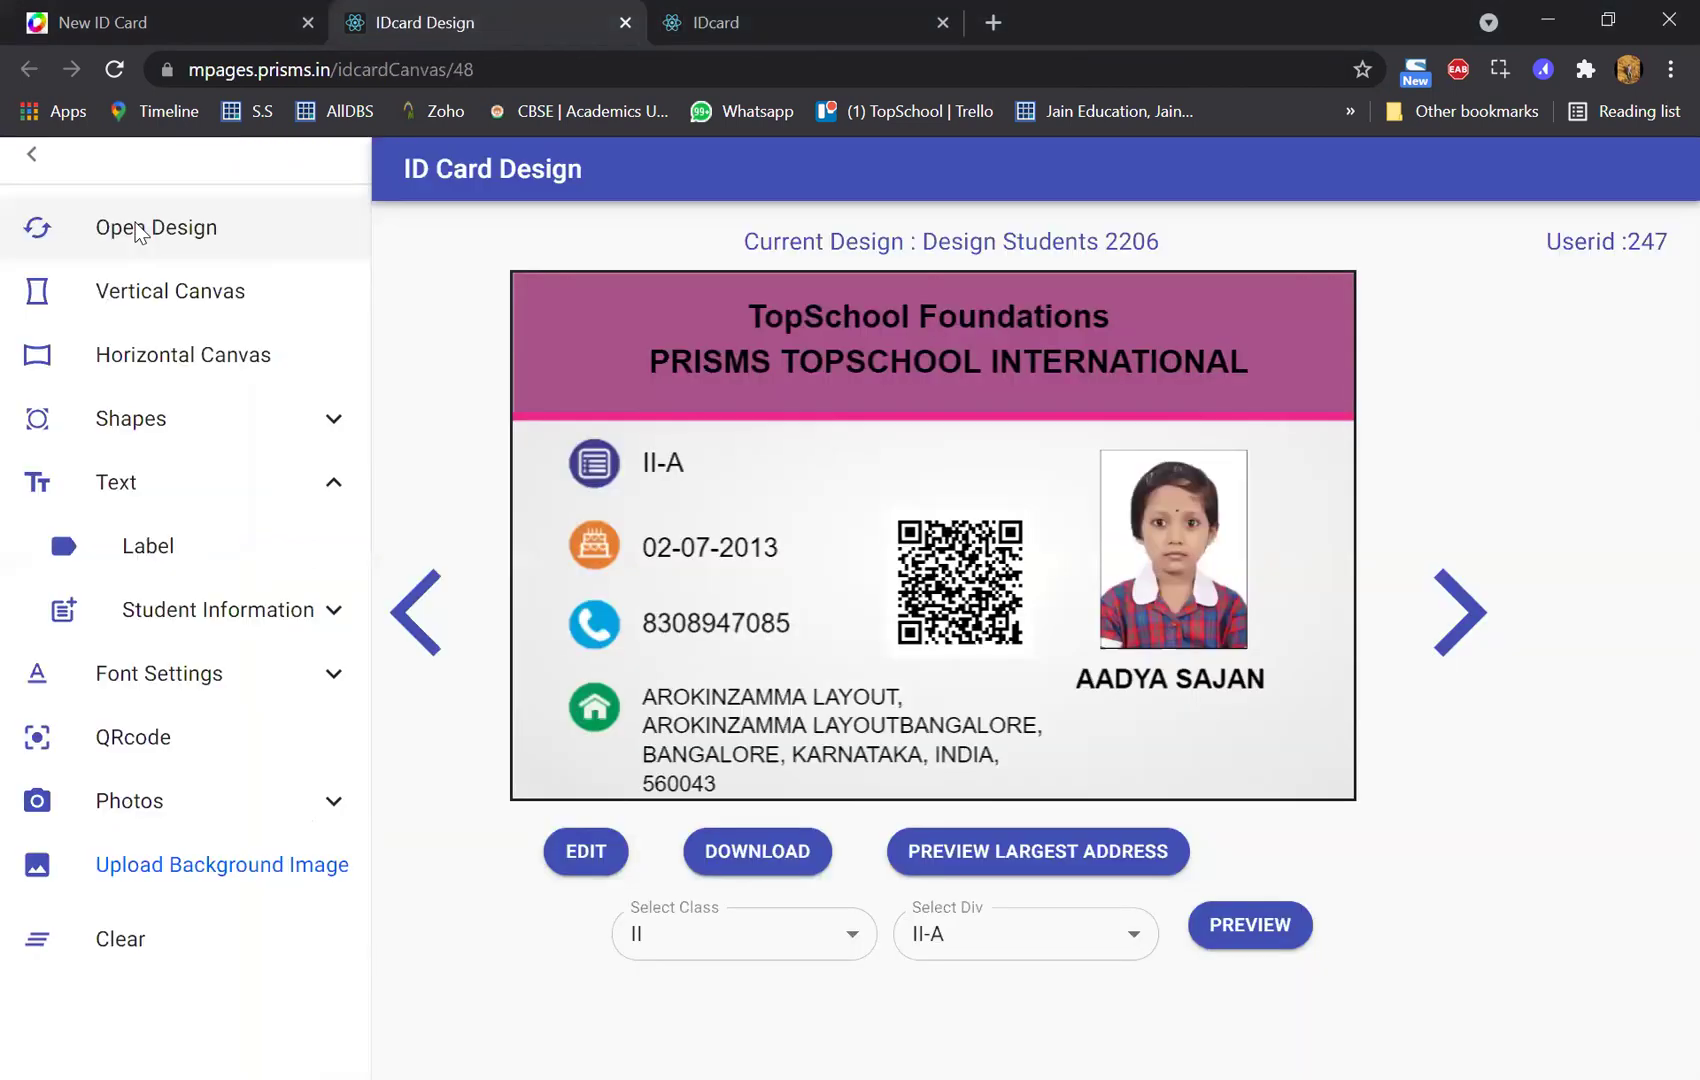
click(140, 232)
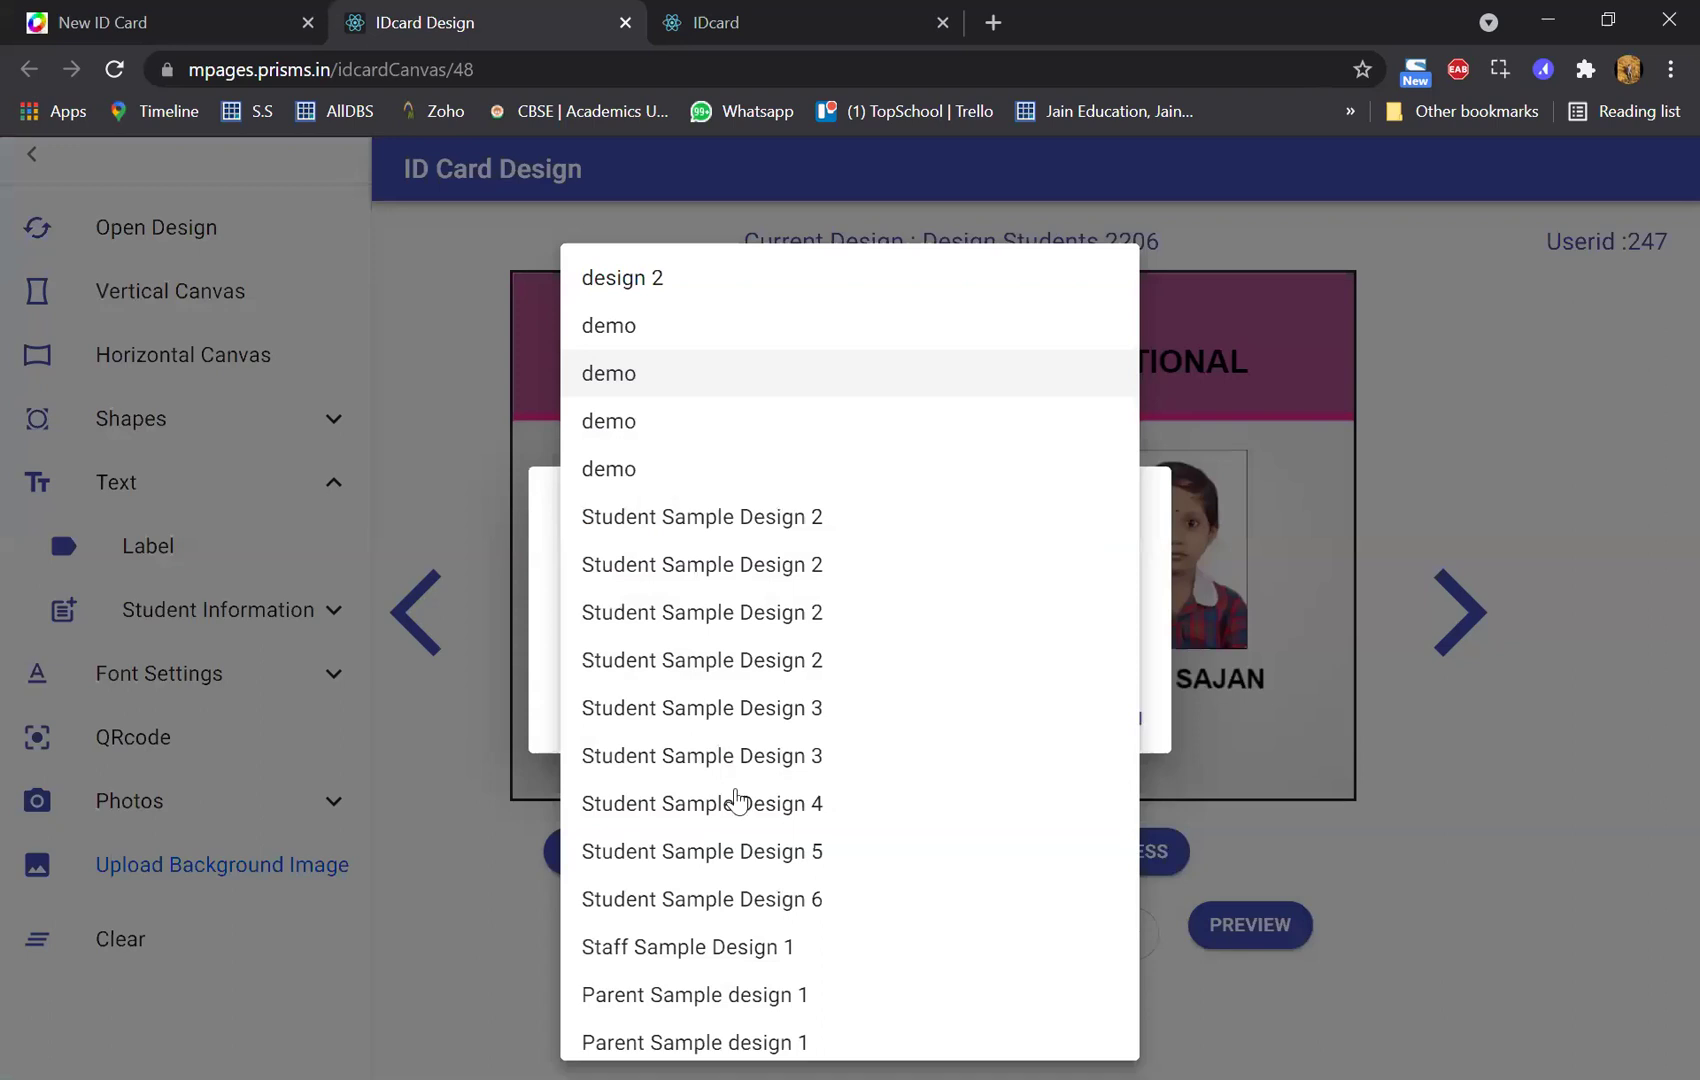
scroll(740, 805, down, 2)
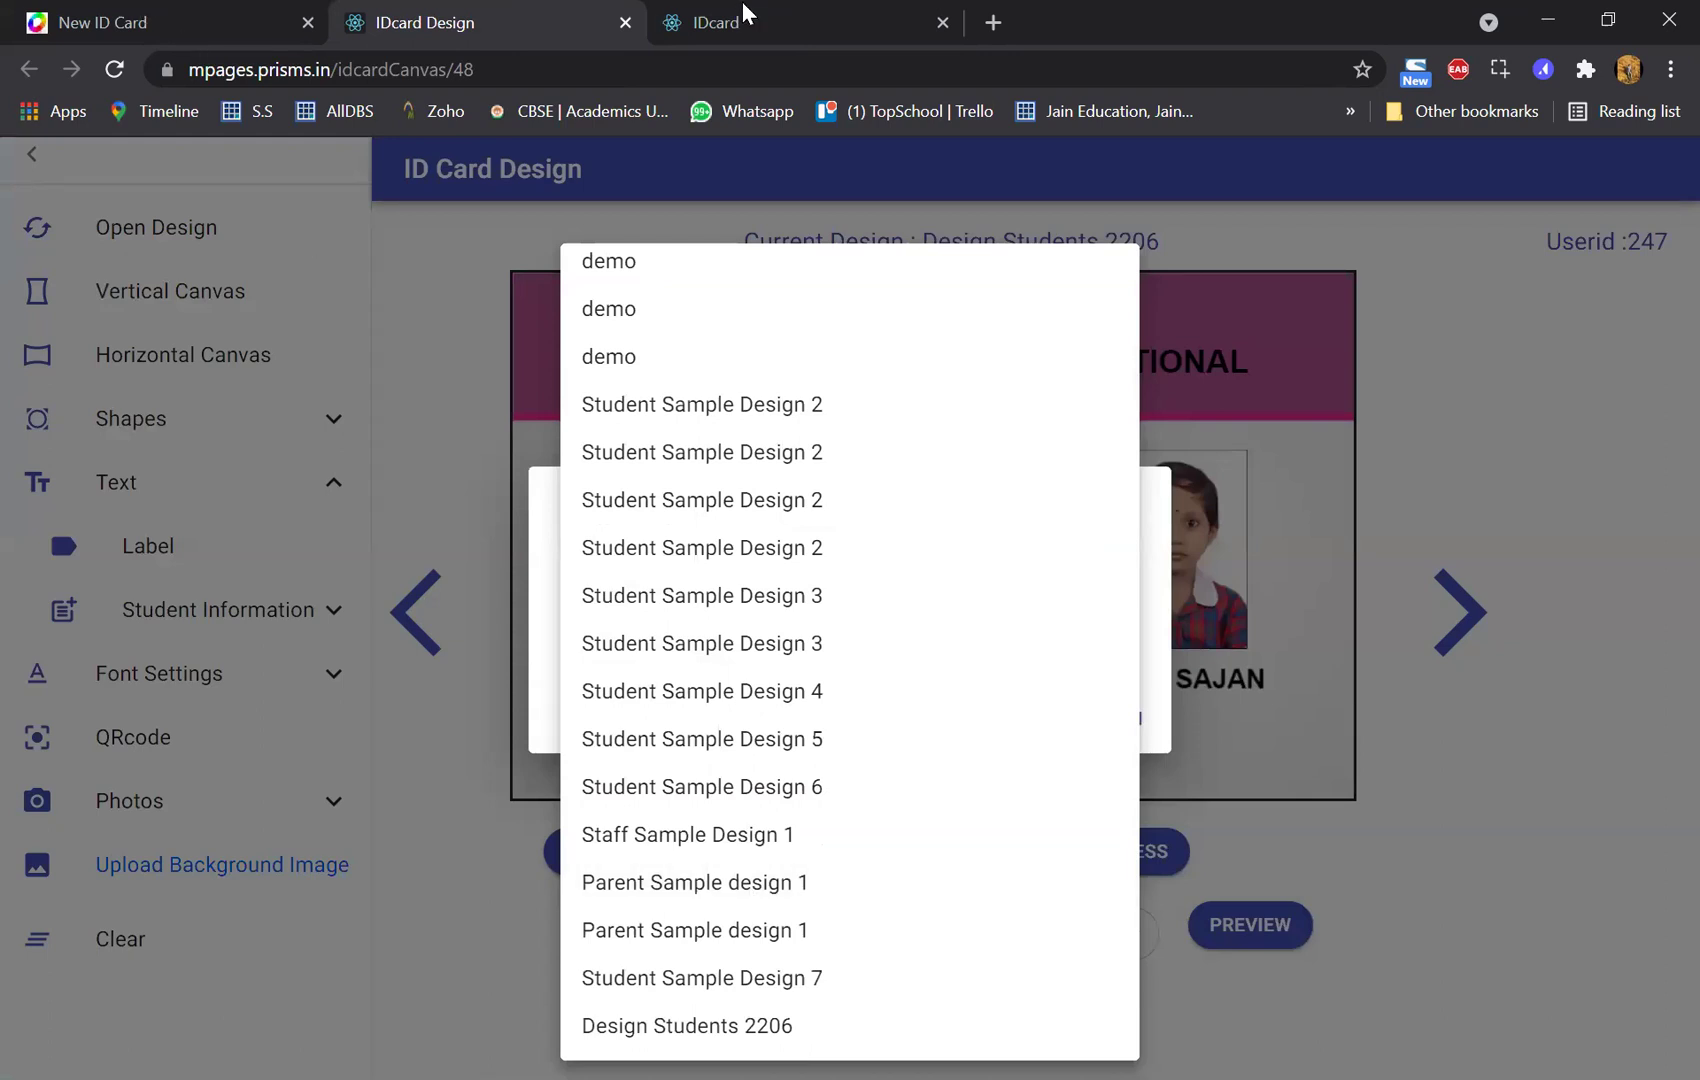
- Return to the New ID Card browser tab and check the data approval request for "Design Students 2206"
key(ctrl+shift+Tab)
key(ctrl+shift+Tab)
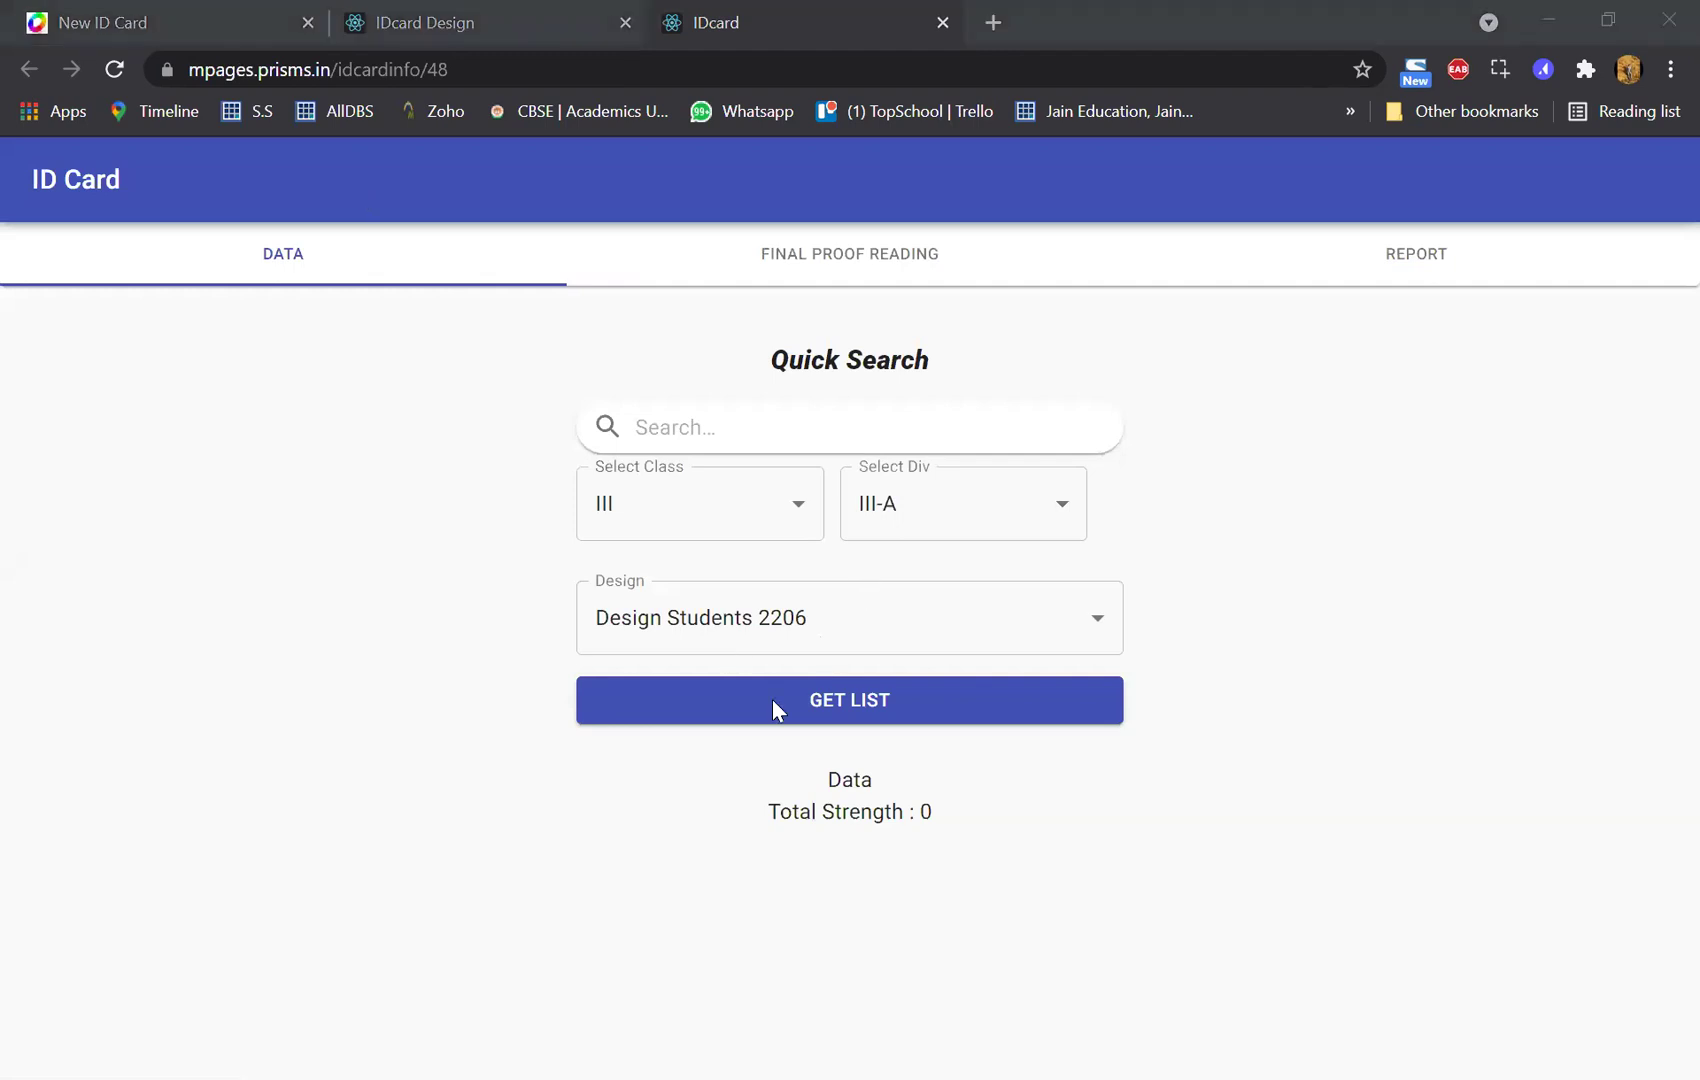
key(ctrl+Tab)
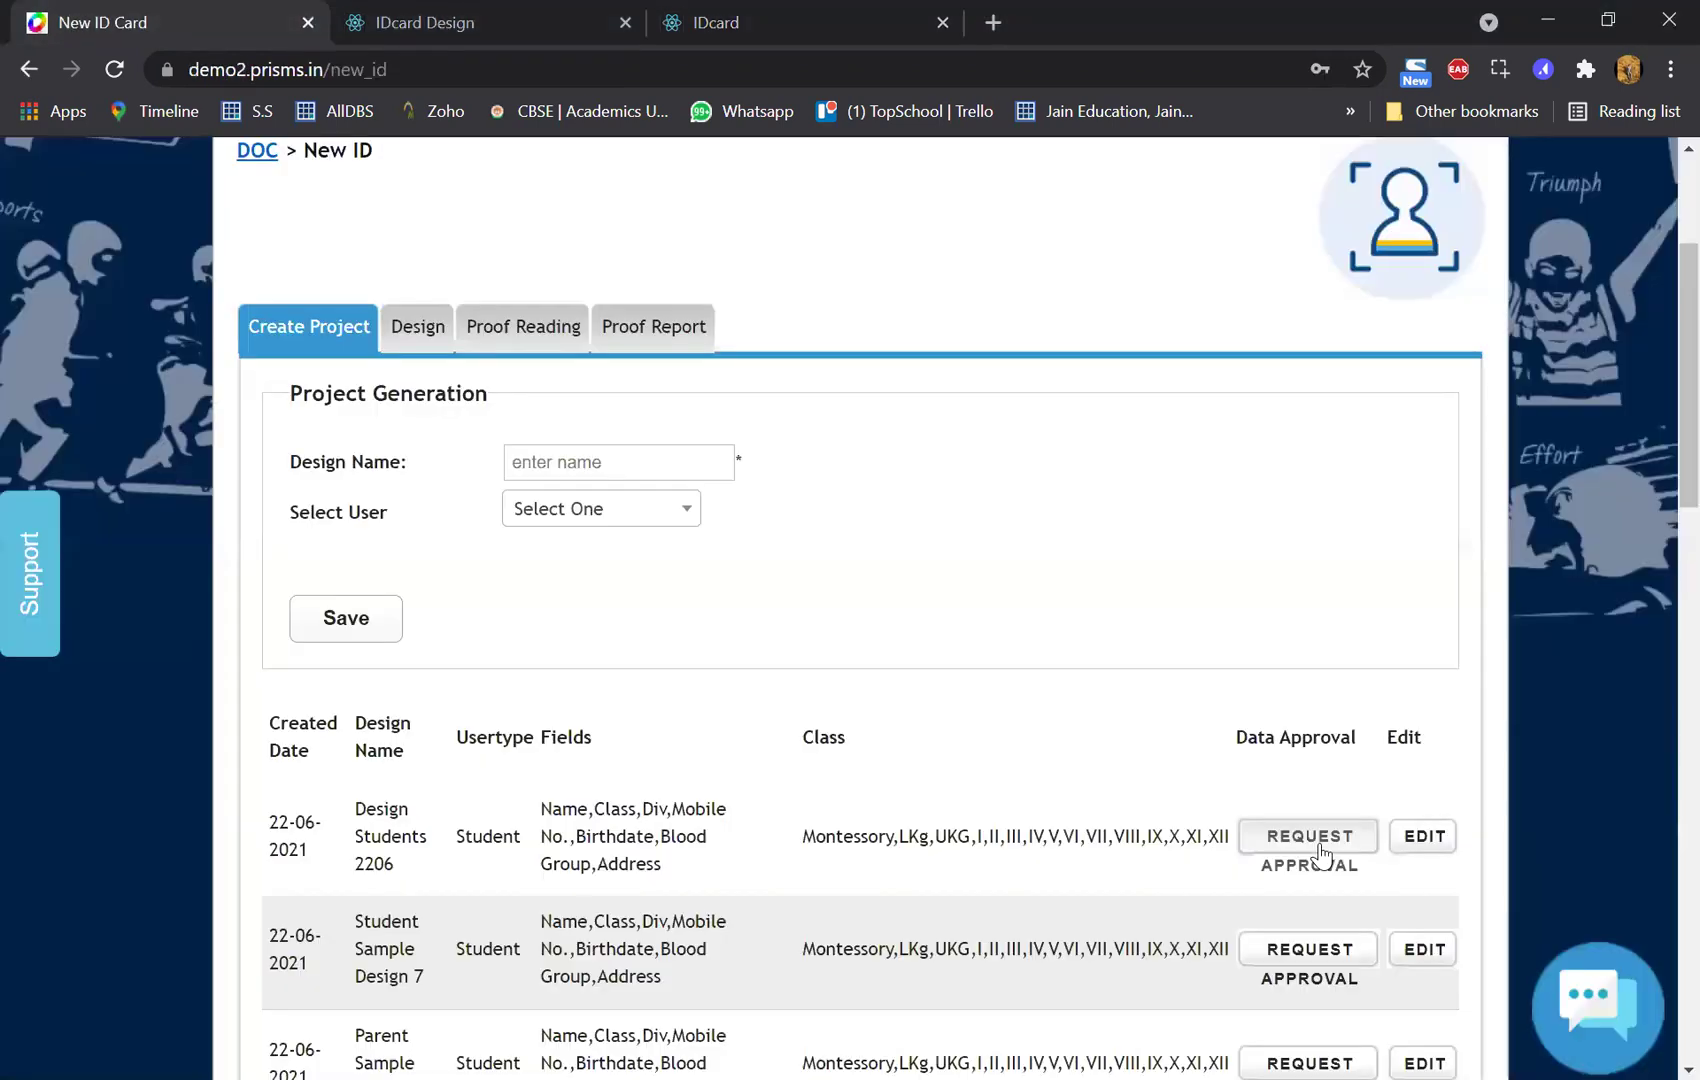
click(1318, 848)
click(448, 347)
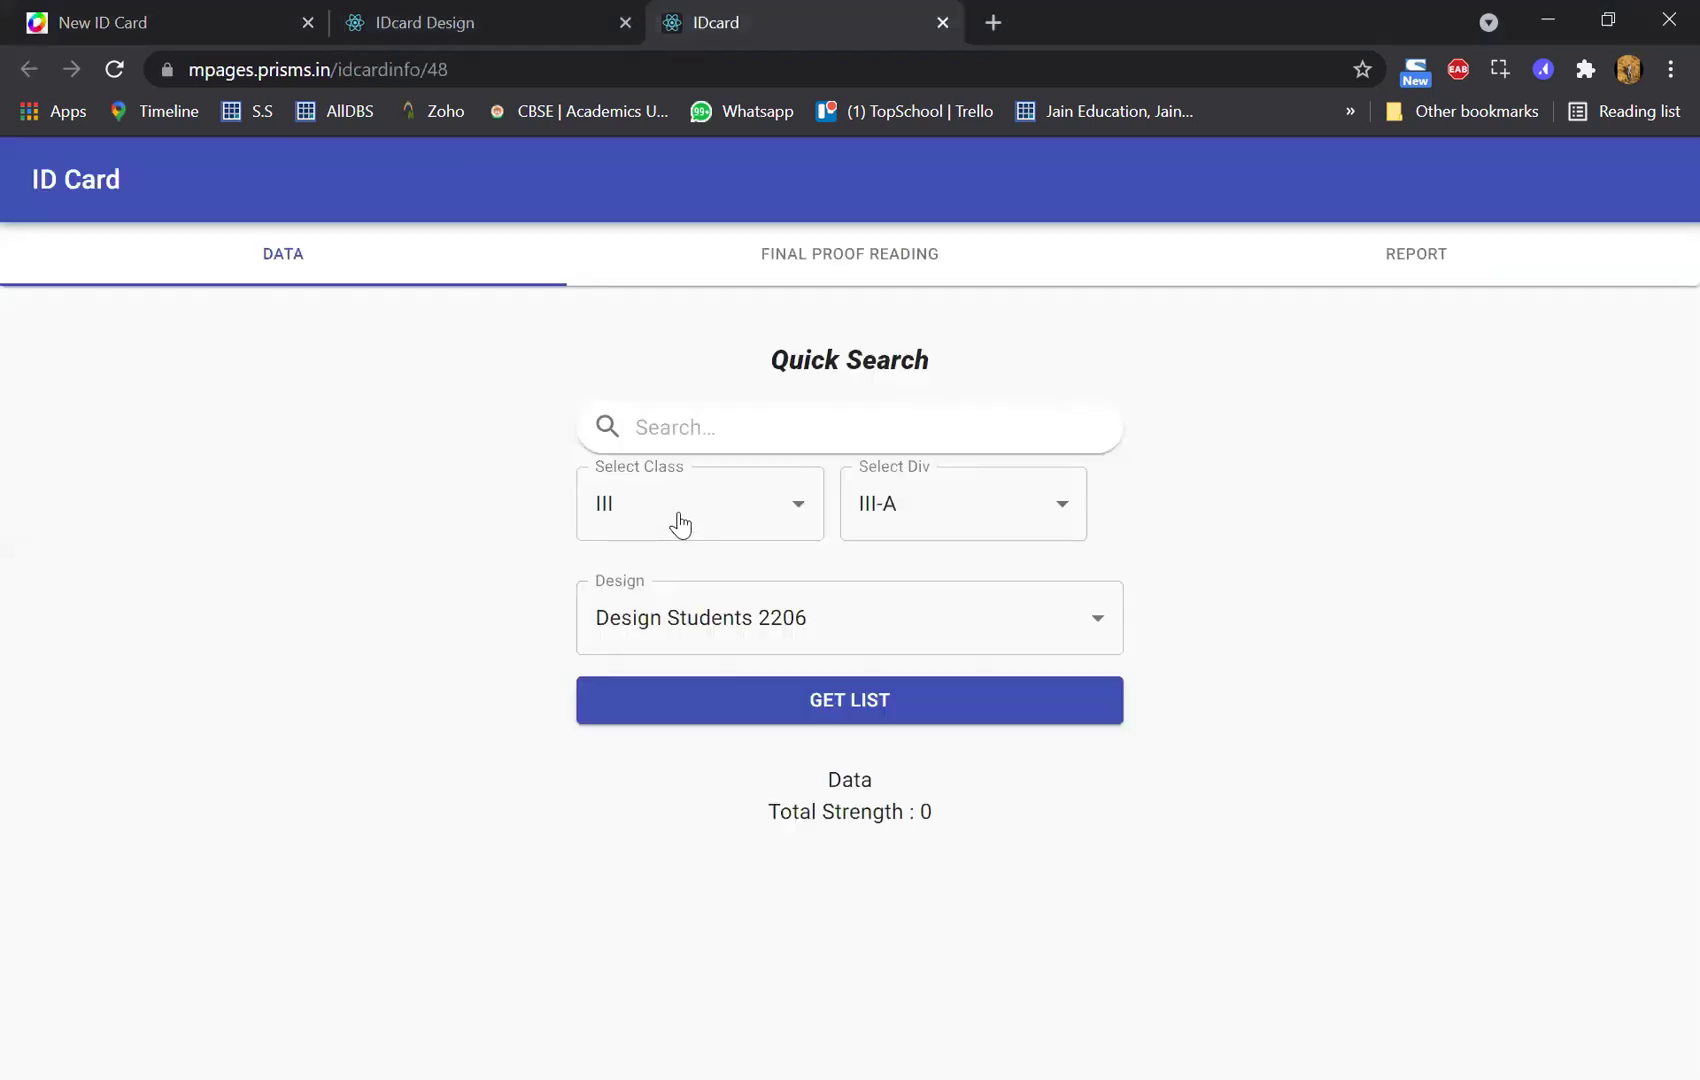
- List the class II students for "Design Students 2206" on the IDcard page and review the first student's data
click(735, 486)
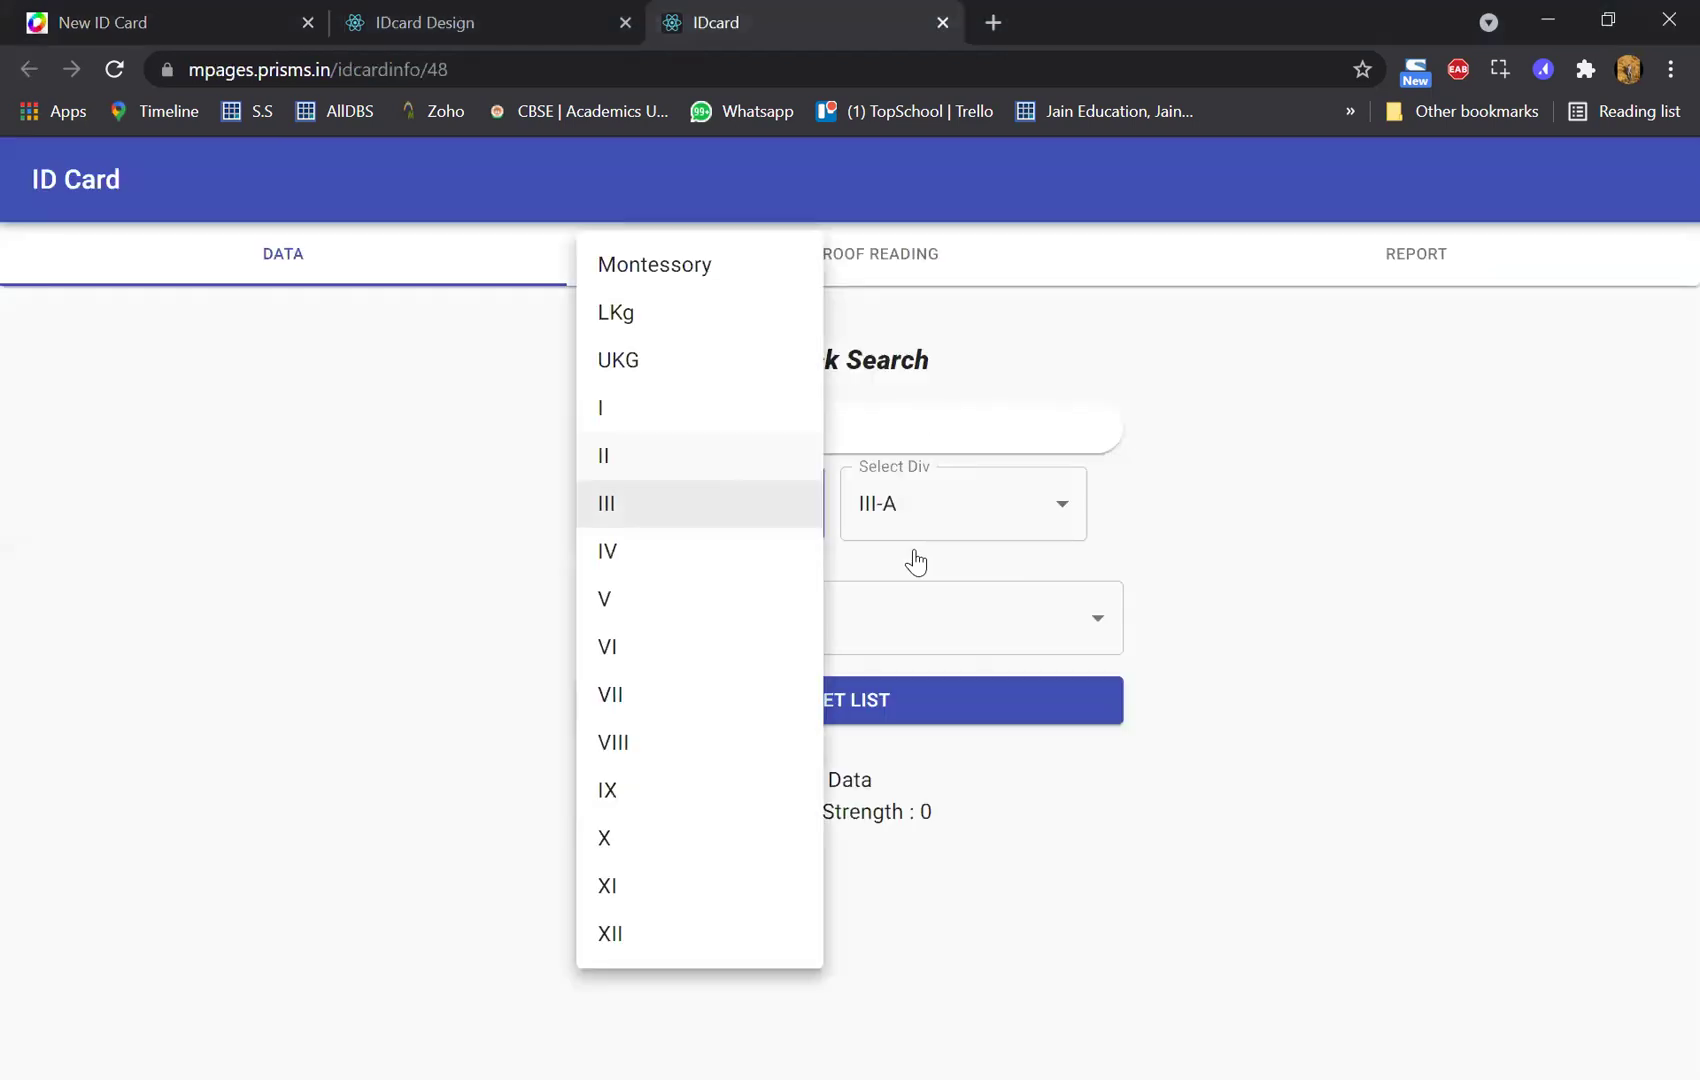
key(Return)
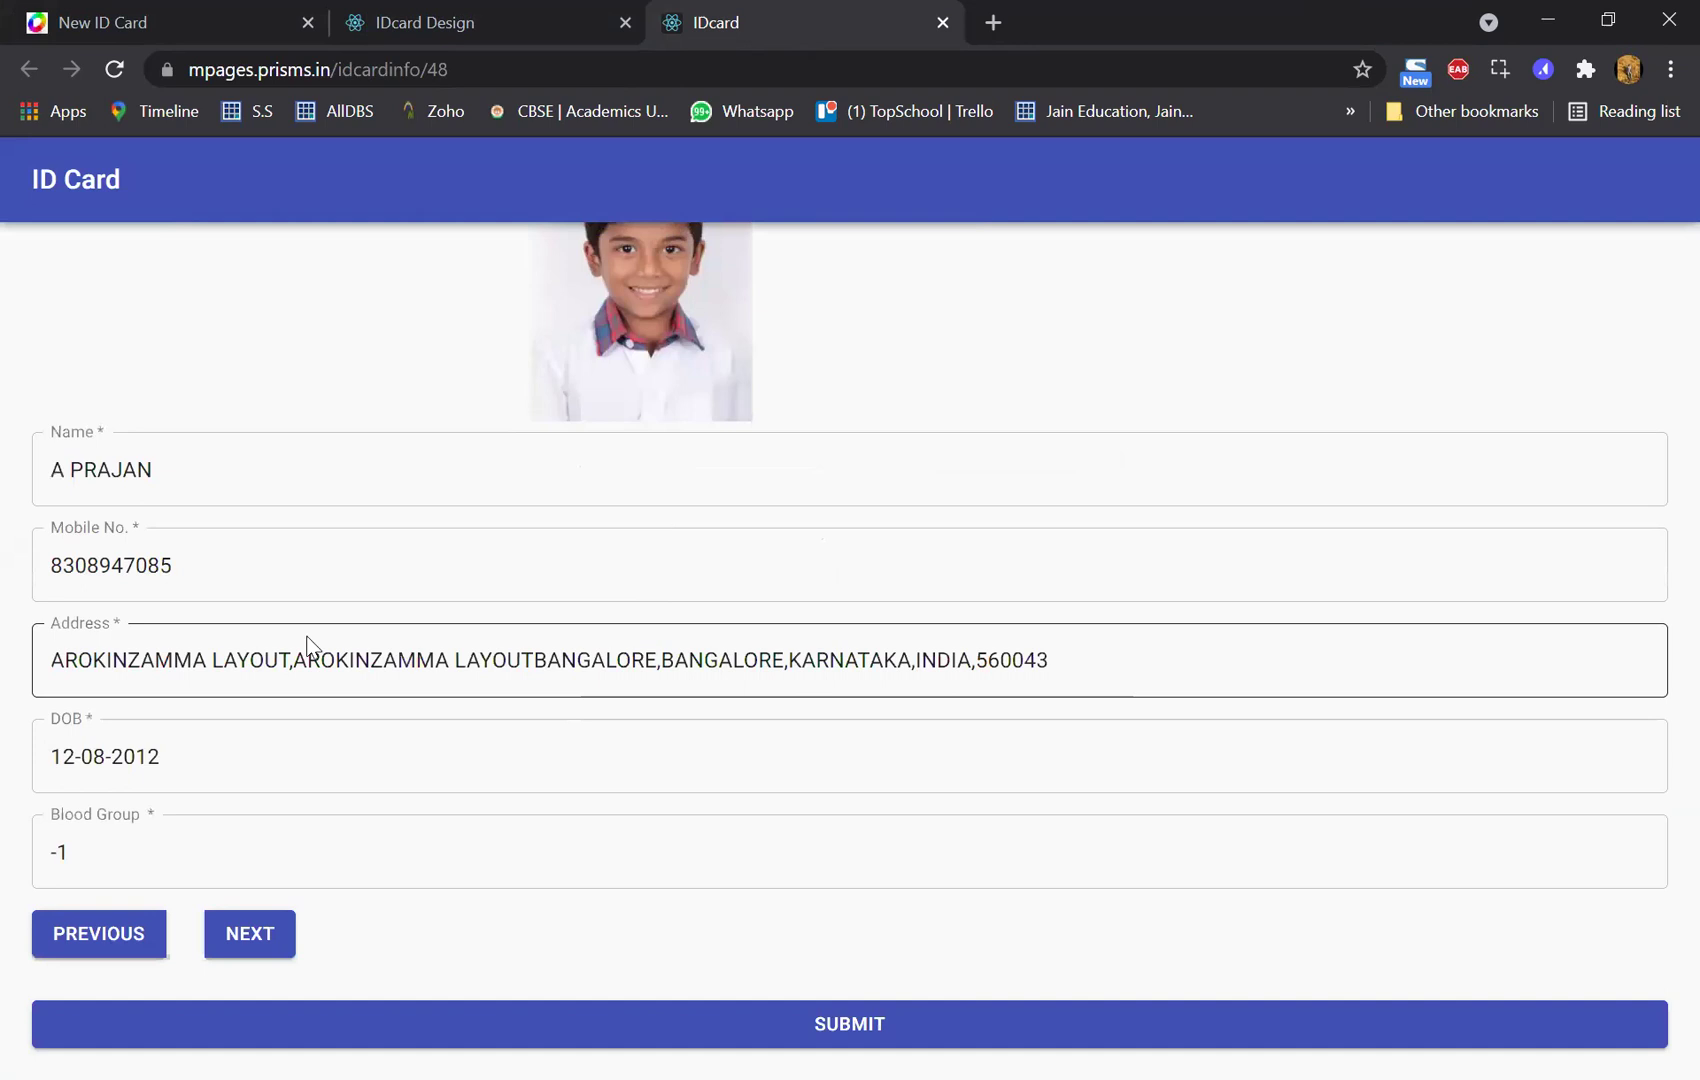
scroll(230, 627, up, 2)
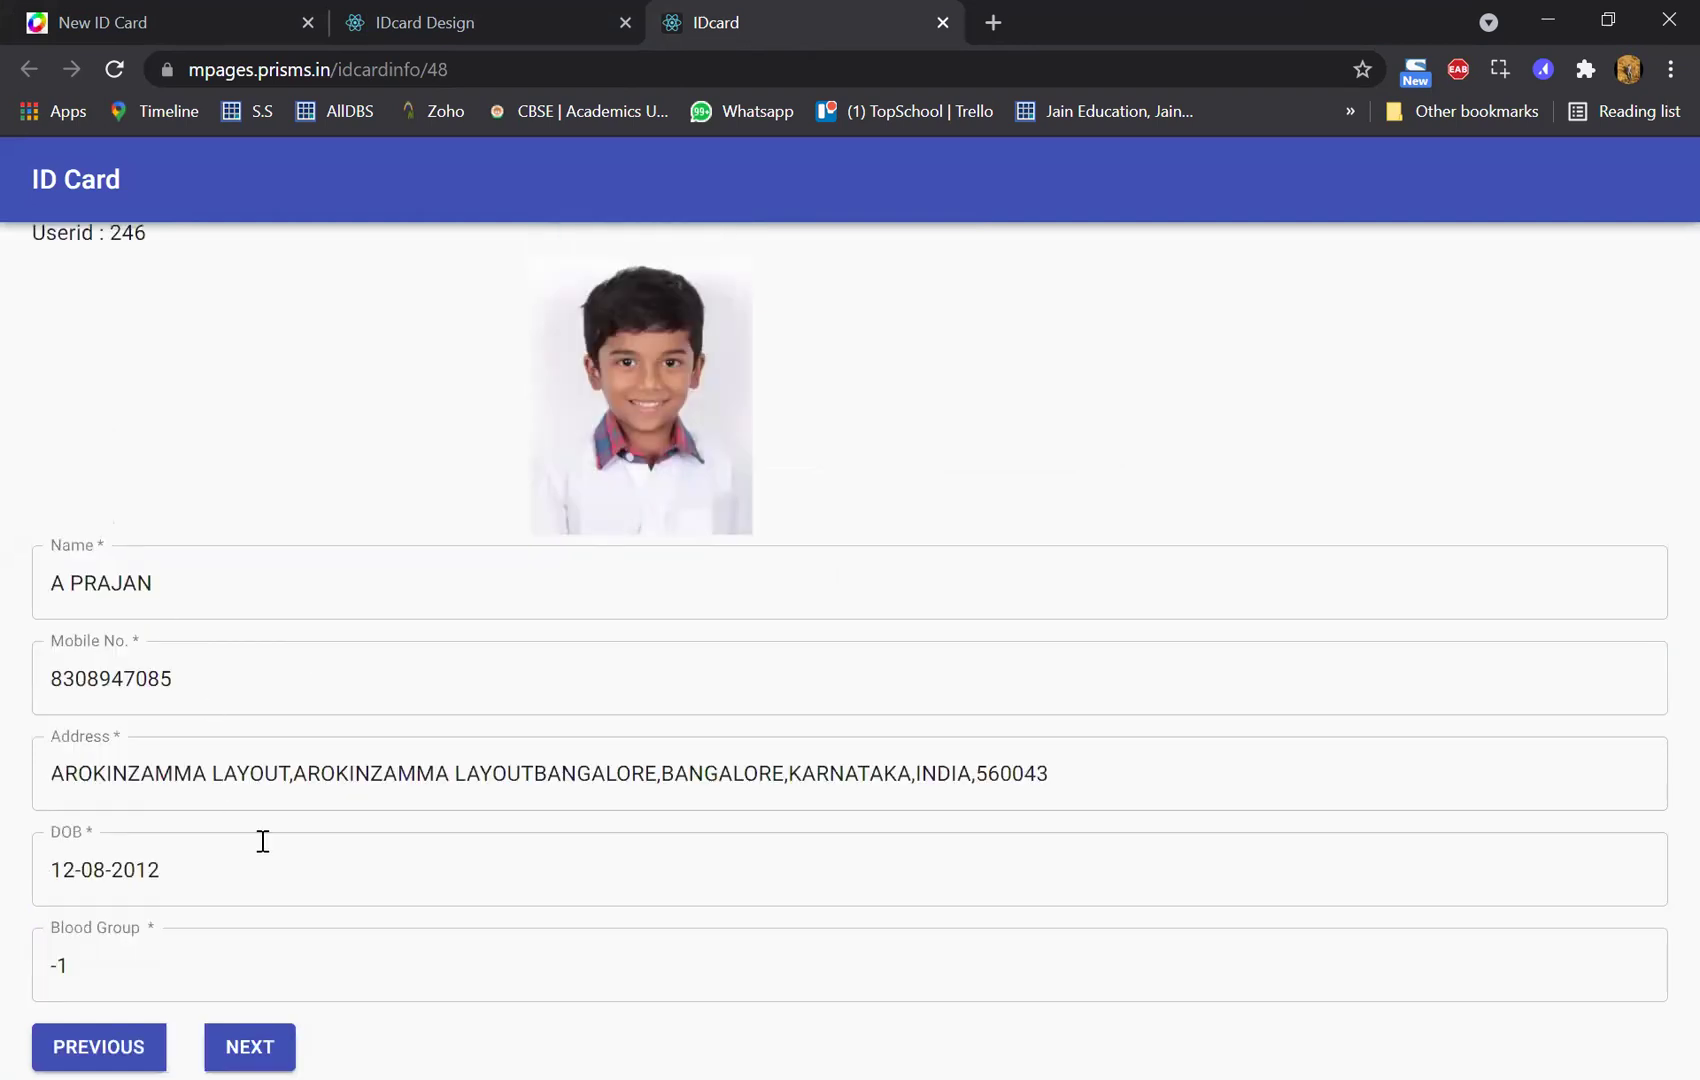
scroll(263, 841, down, 1)
scroll(263, 841, down, 1)
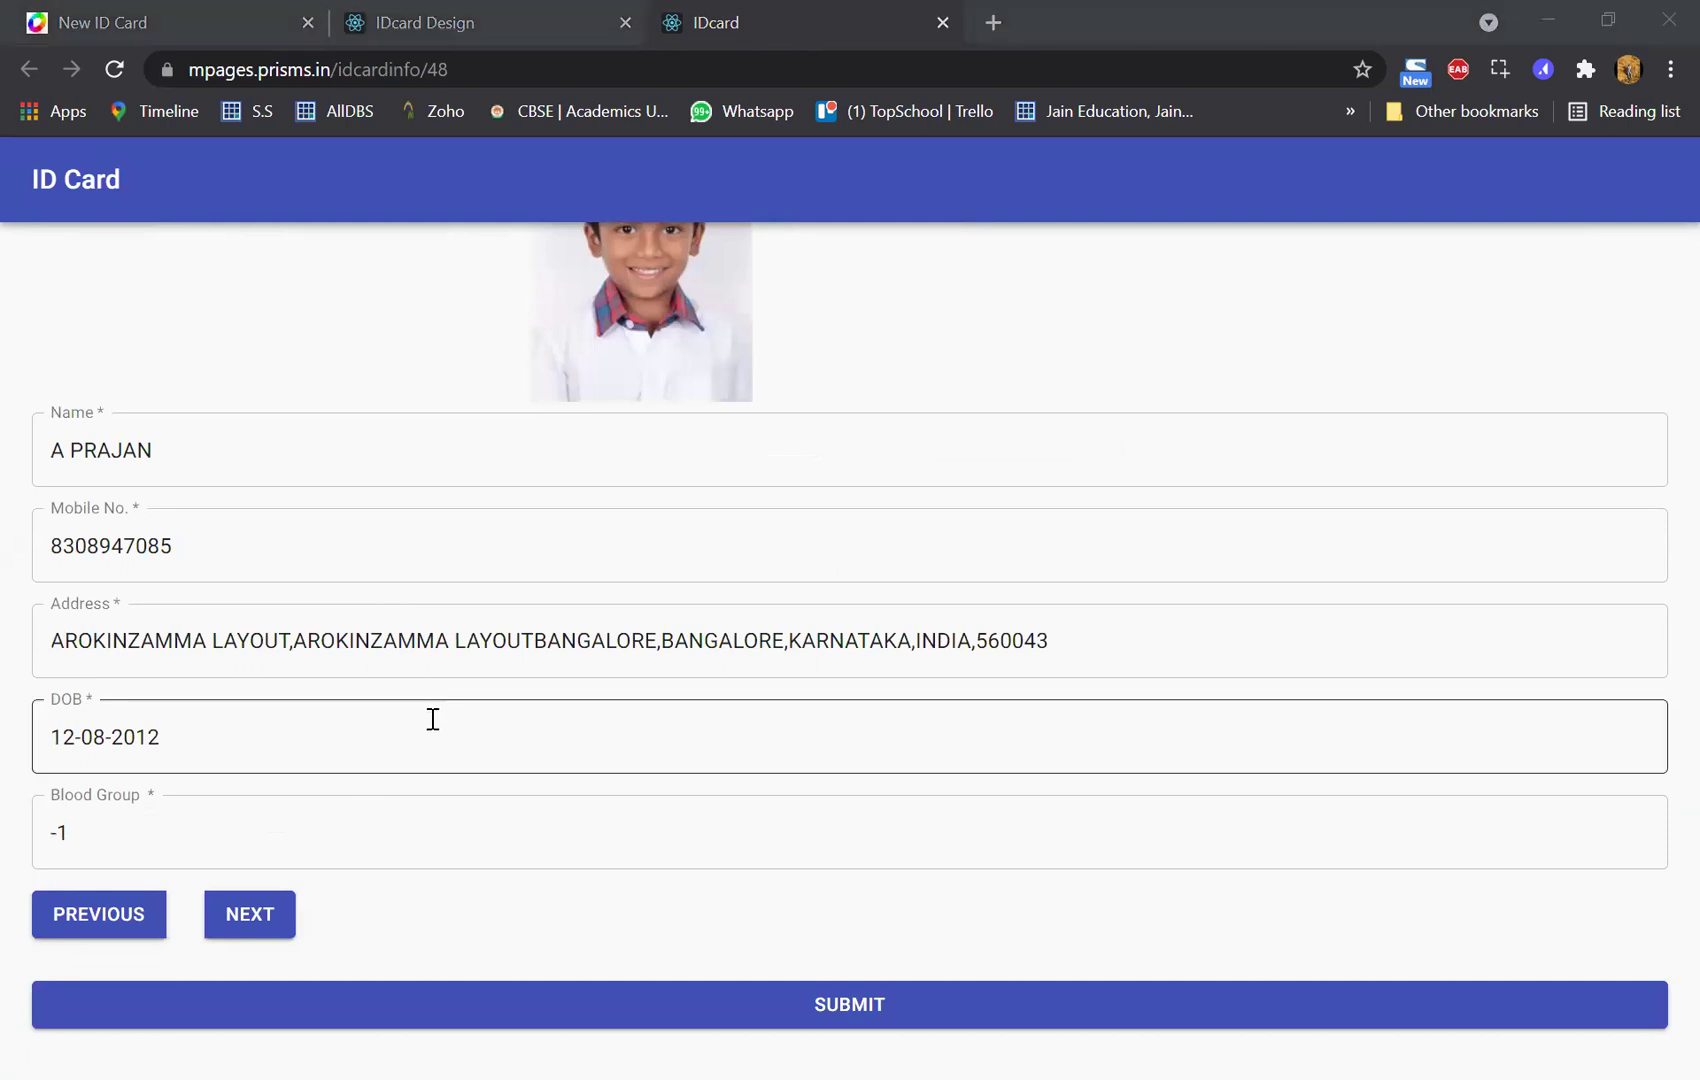
- Set the first student's blood group to "A +VE" and advance to the next student's record
click(358, 823)
key(BackSpace)
key(BackSpace)
text(a)
key(BackSpace)
text(A)
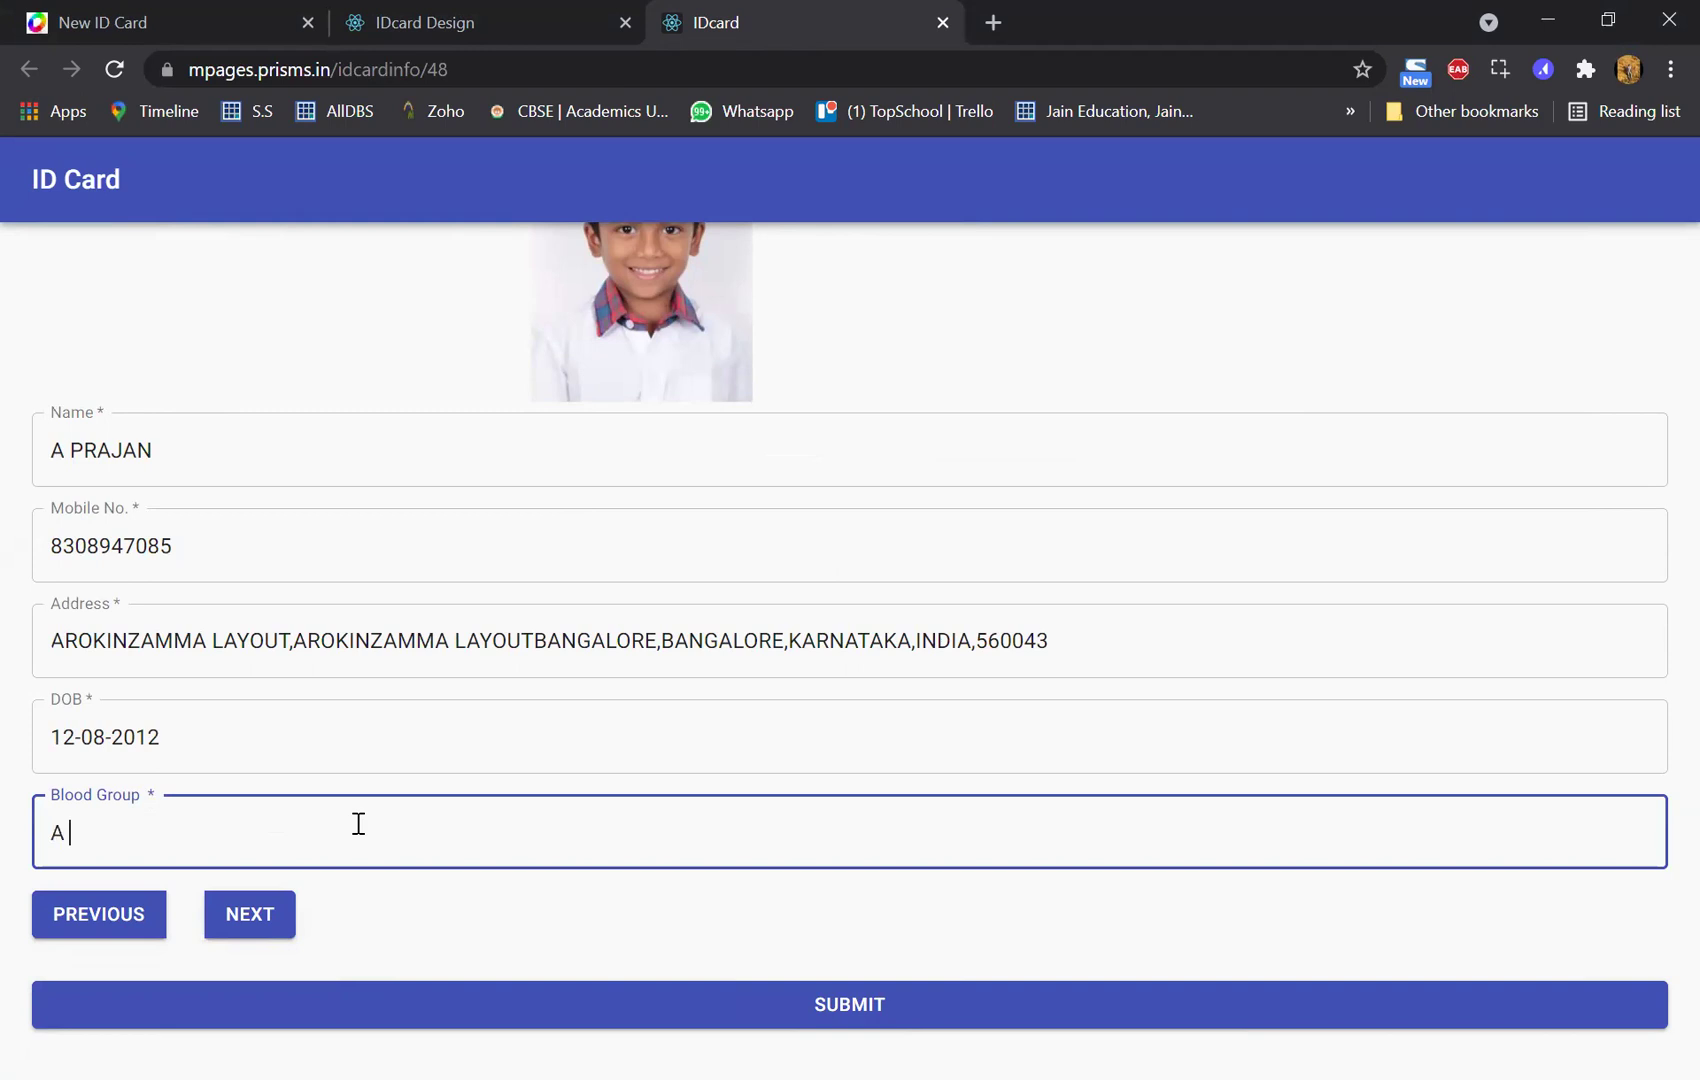
text( +VE)
click(254, 929)
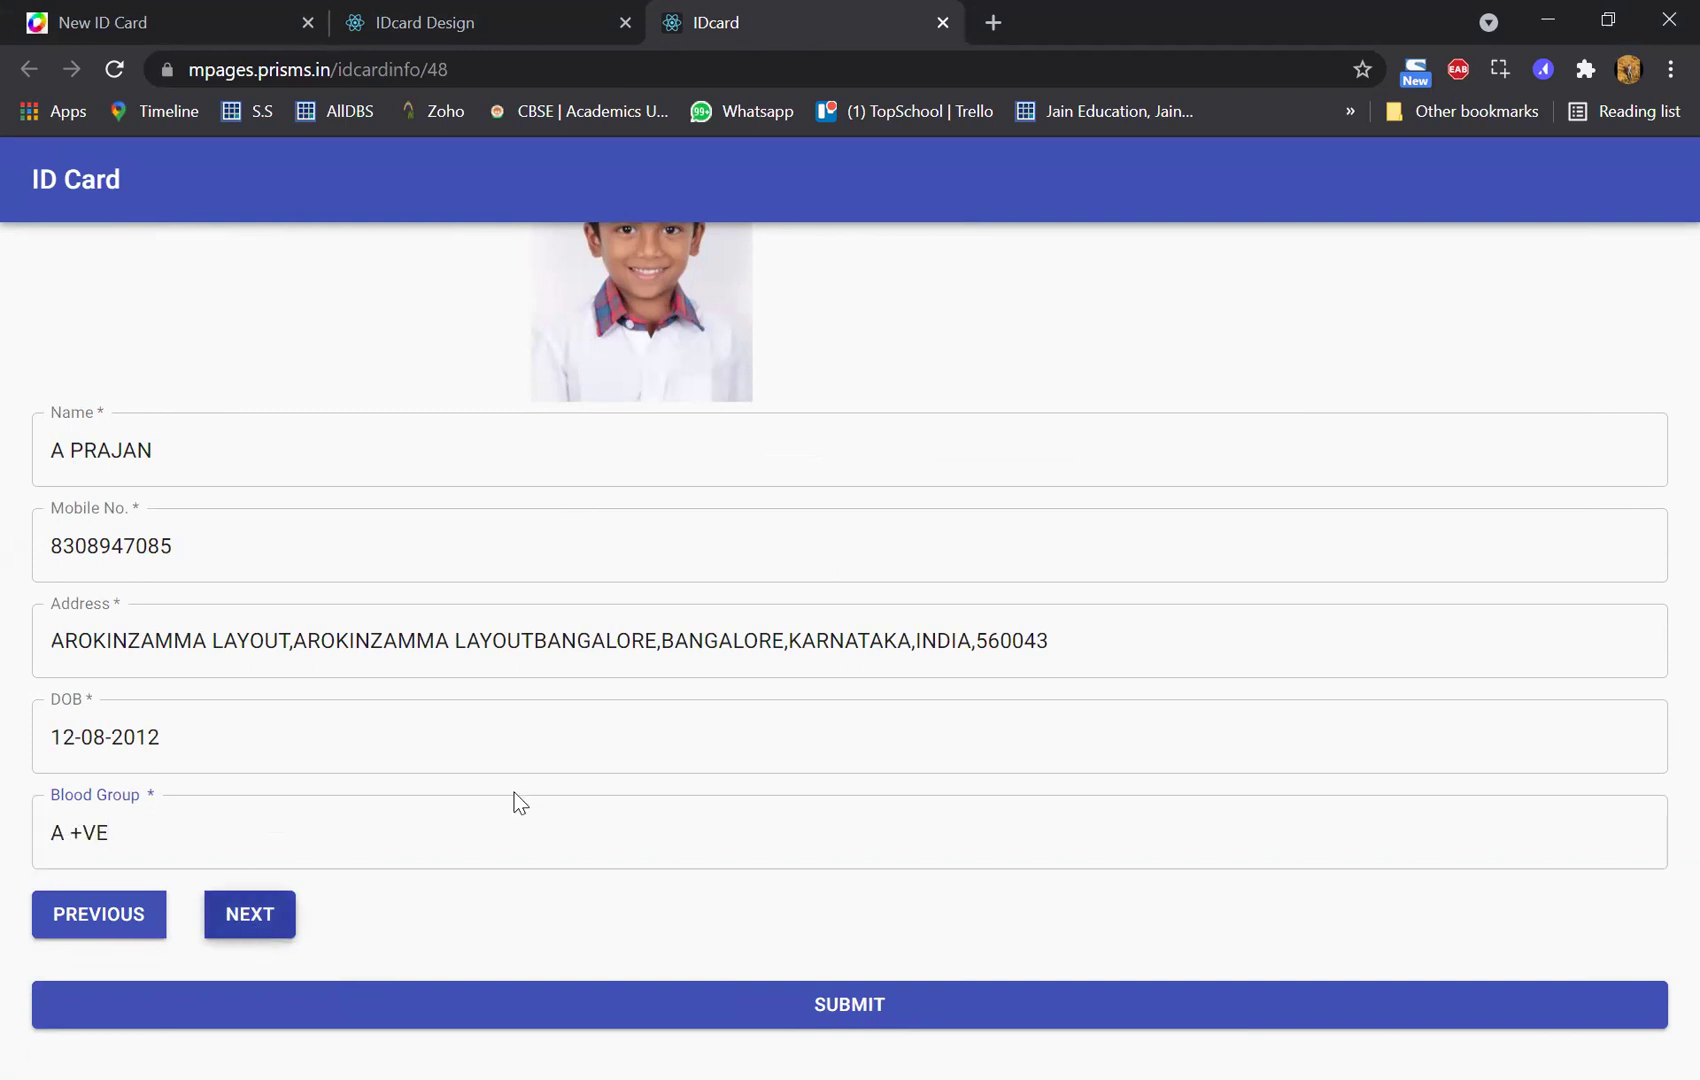
scroll(516, 793, up, 3)
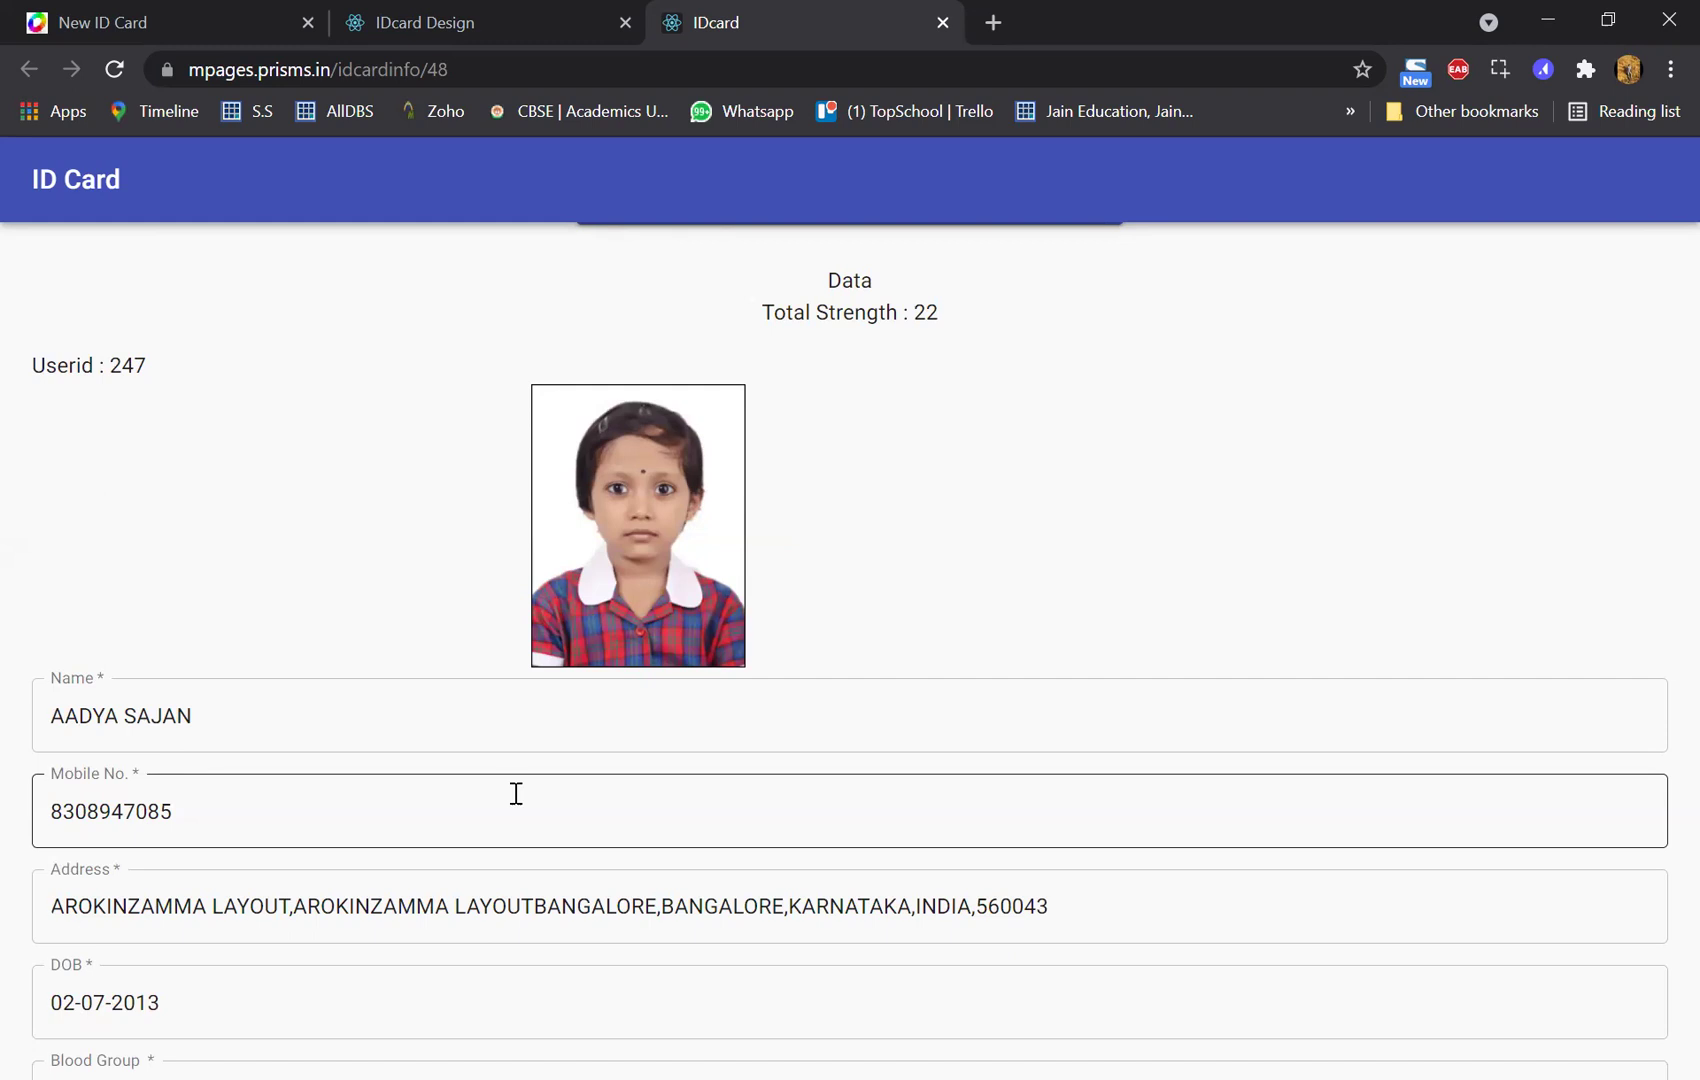
click(1122, 532)
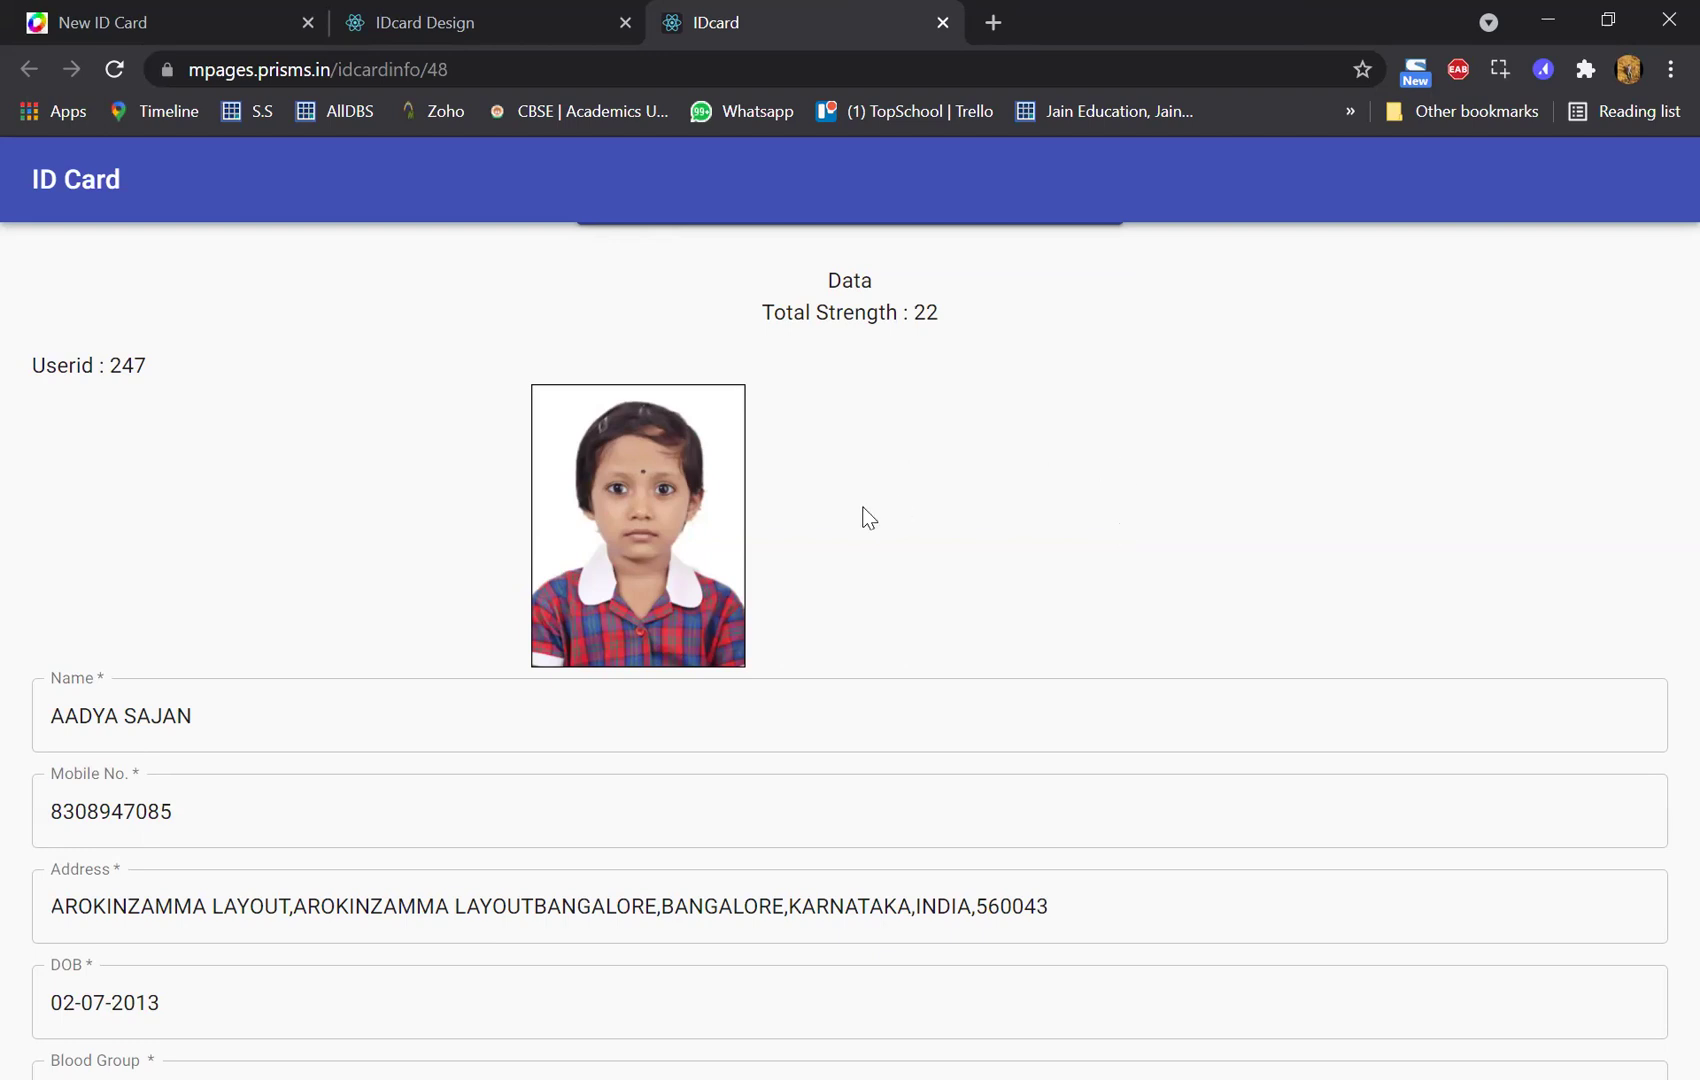
- Return to the IDcard Design browser tab and open the saved "Student Sample Design 5"
click(483, 8)
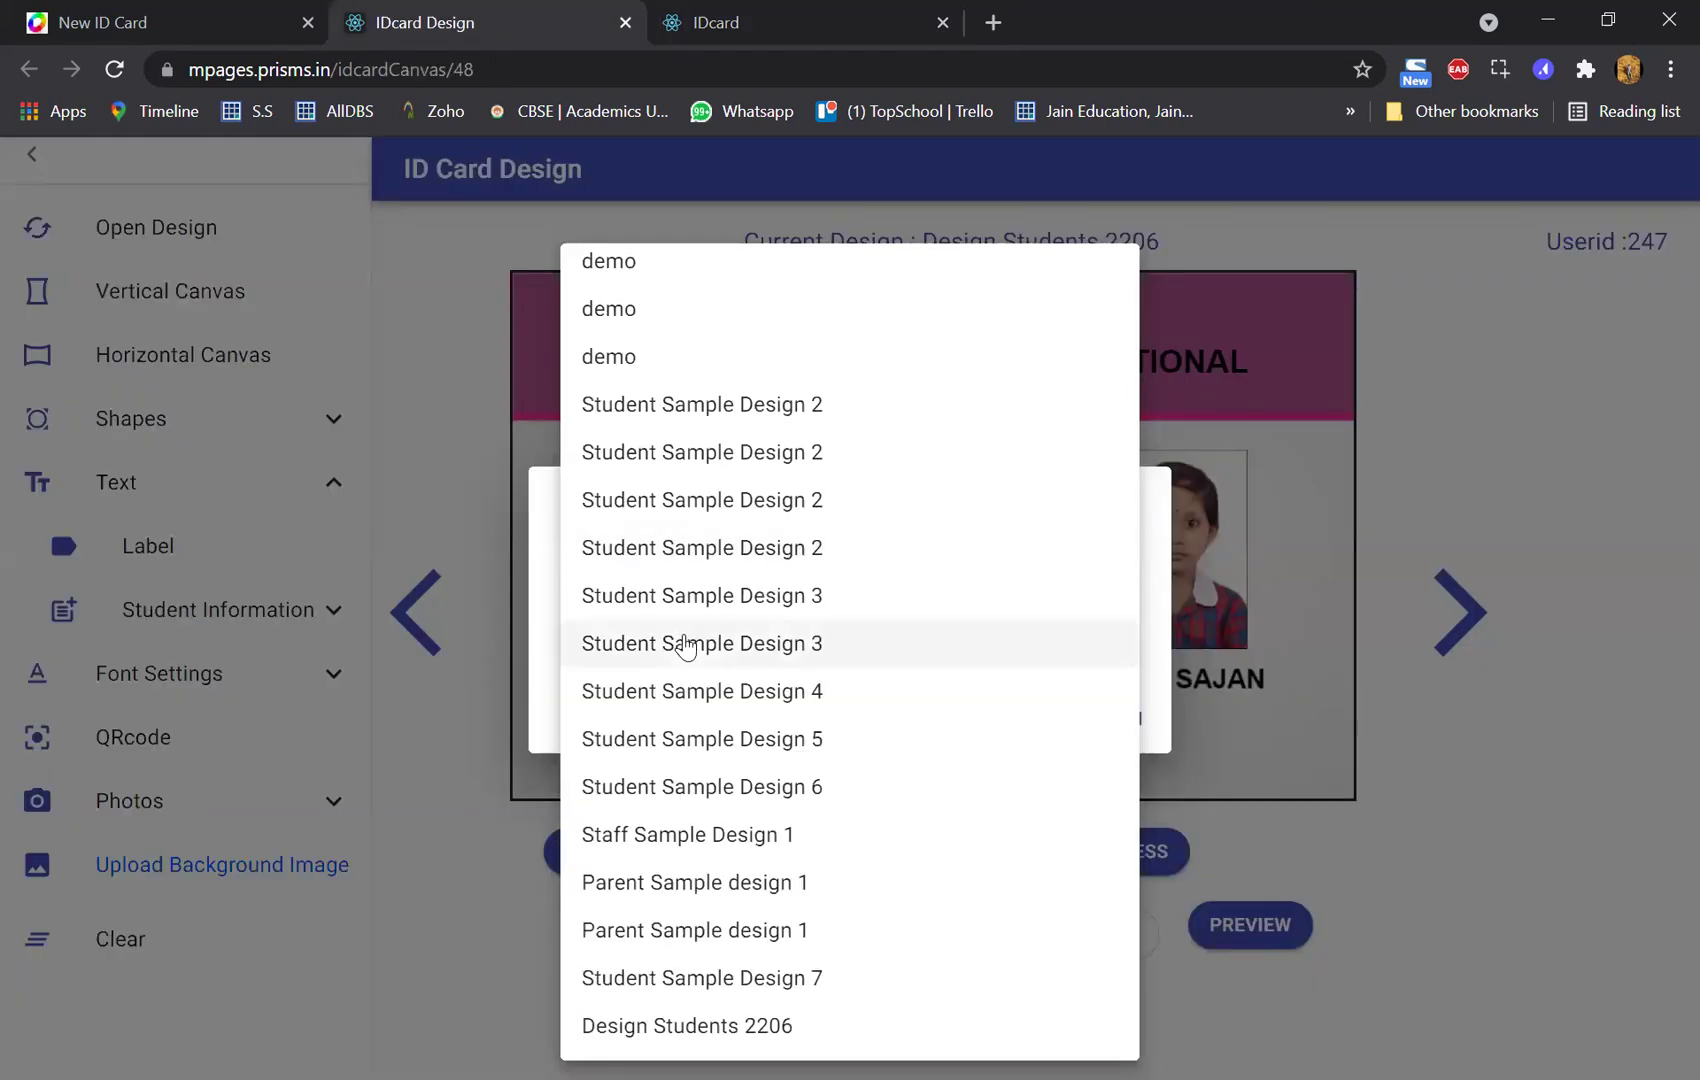
click(770, 740)
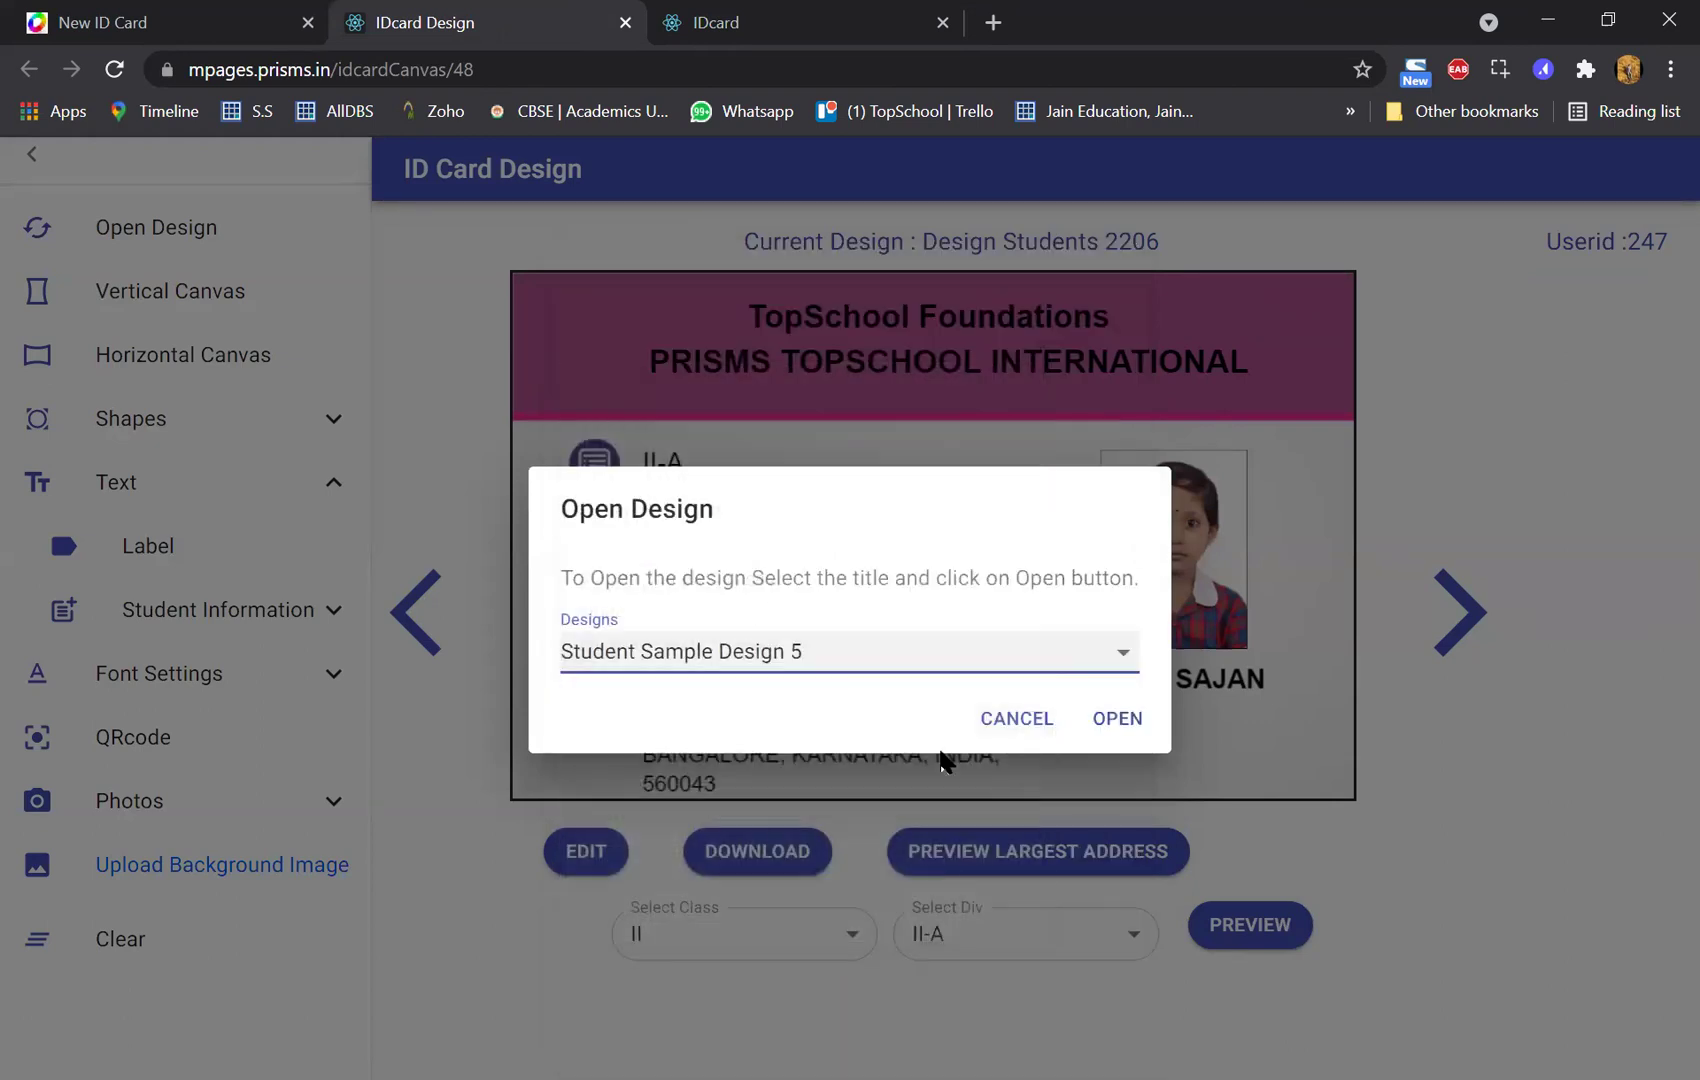
click(1112, 719)
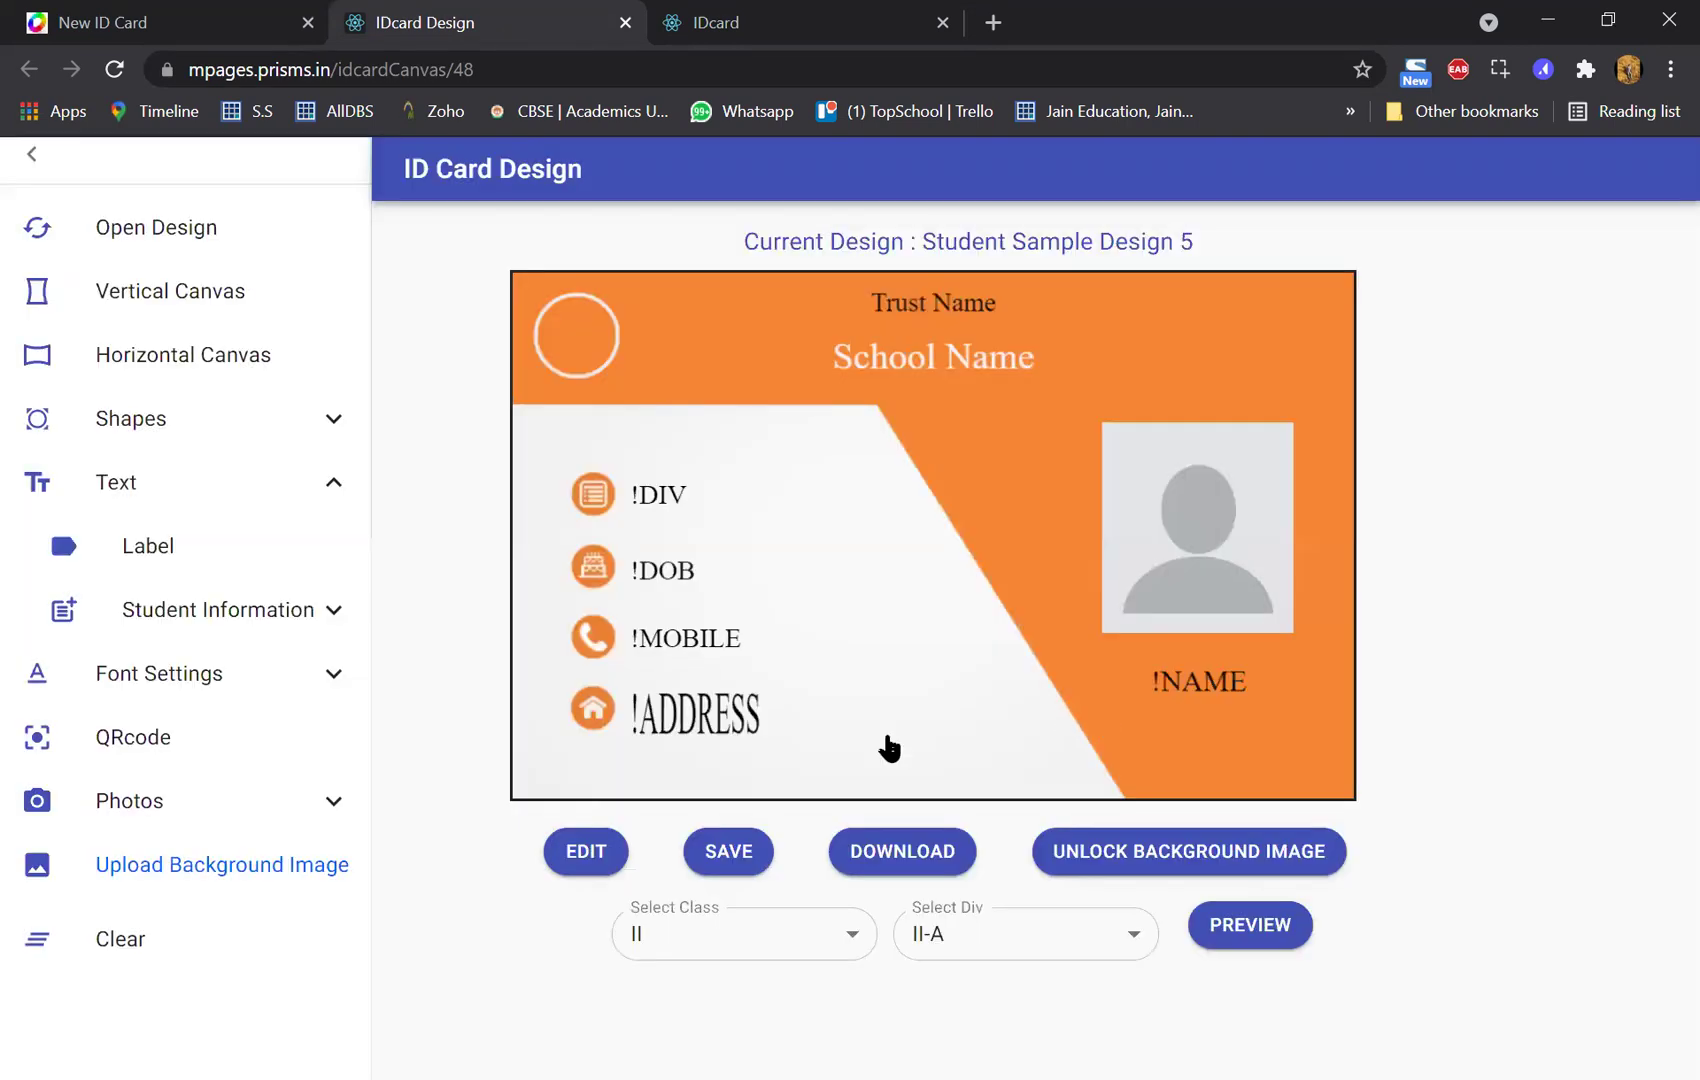
- Choose "Staff Sample Design 1" from the saved designs and open it
click(152, 228)
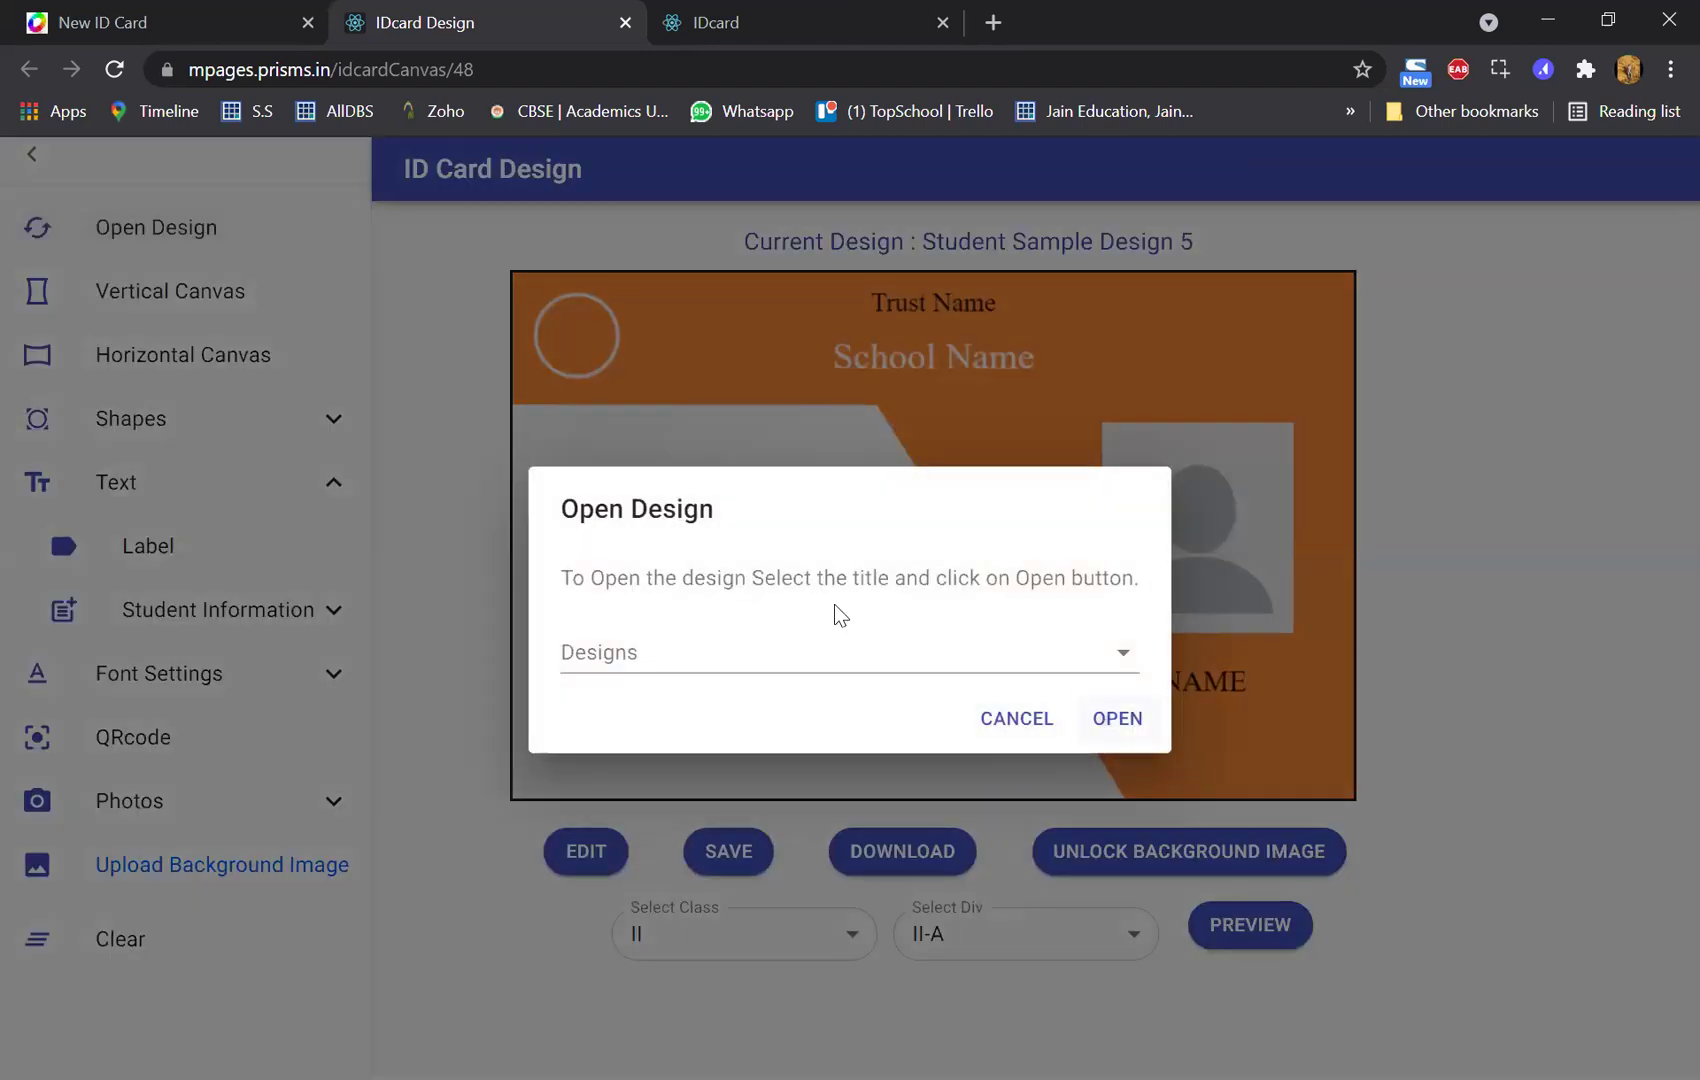
click(1033, 655)
scroll(763, 955, down, 2)
click(747, 845)
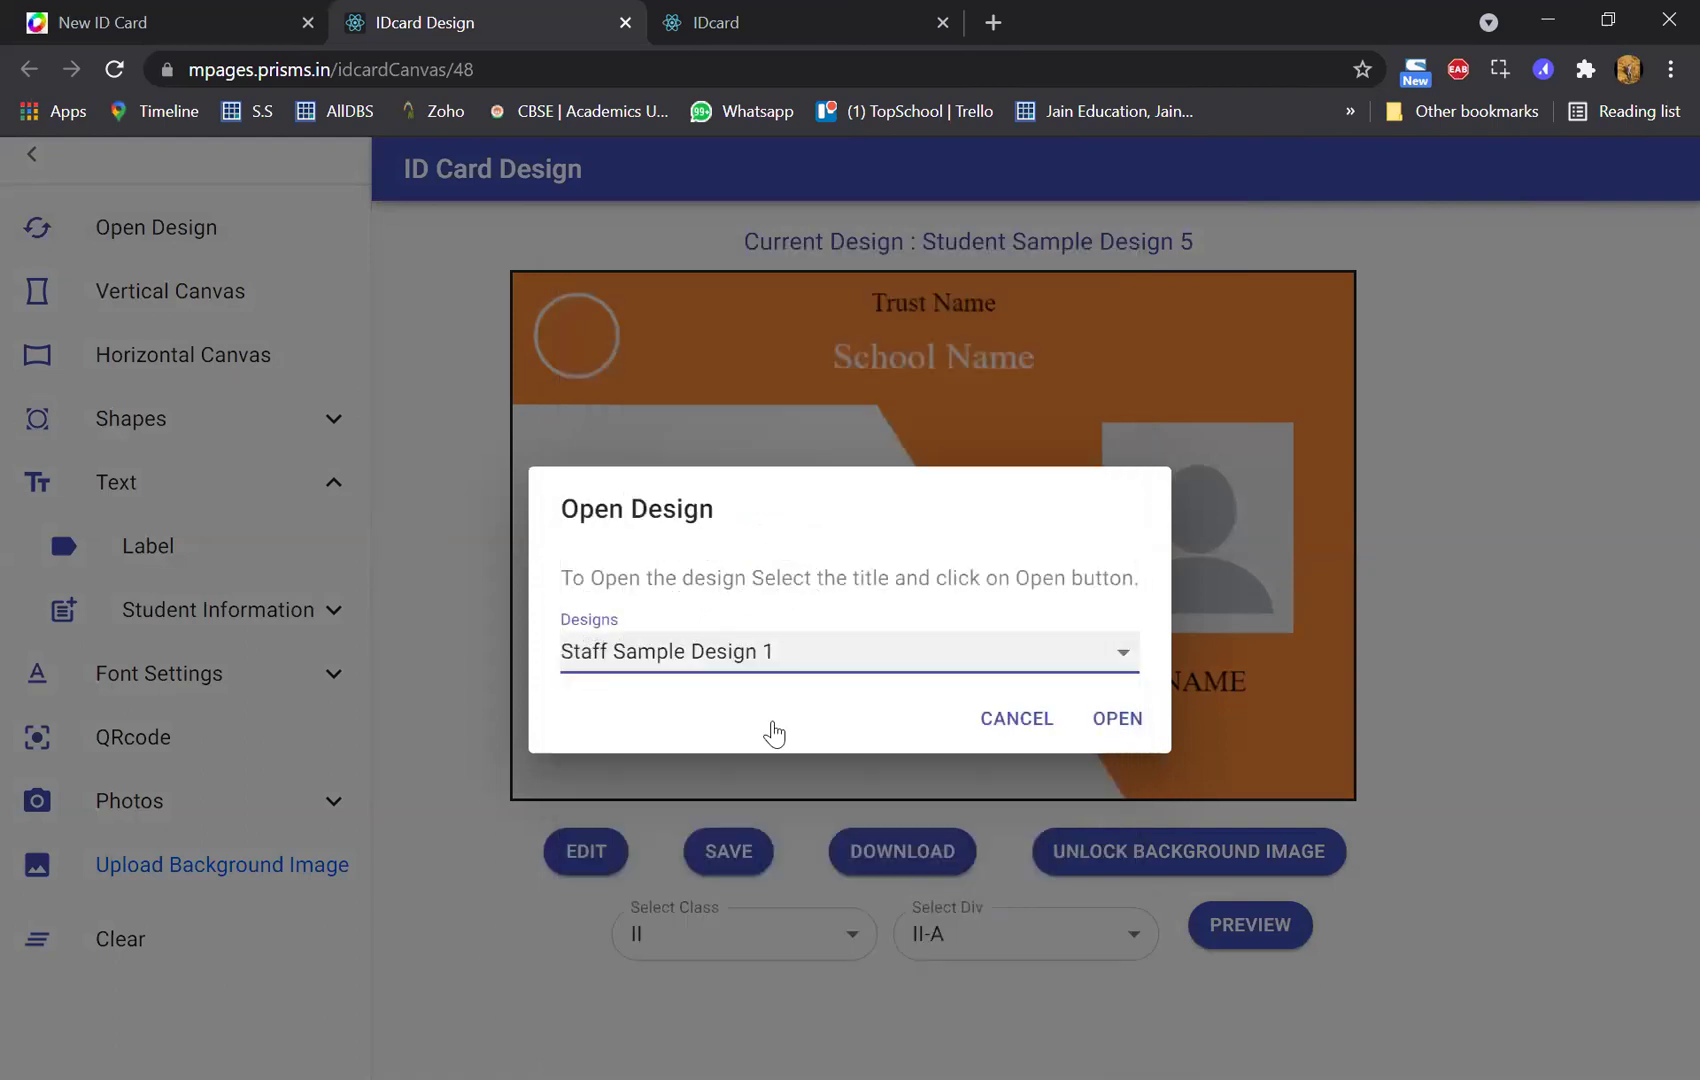
key(Return)
- Try to choose a saved design to open on a blank vertical canvas, and close the IDcard Design browser tab
click(172, 290)
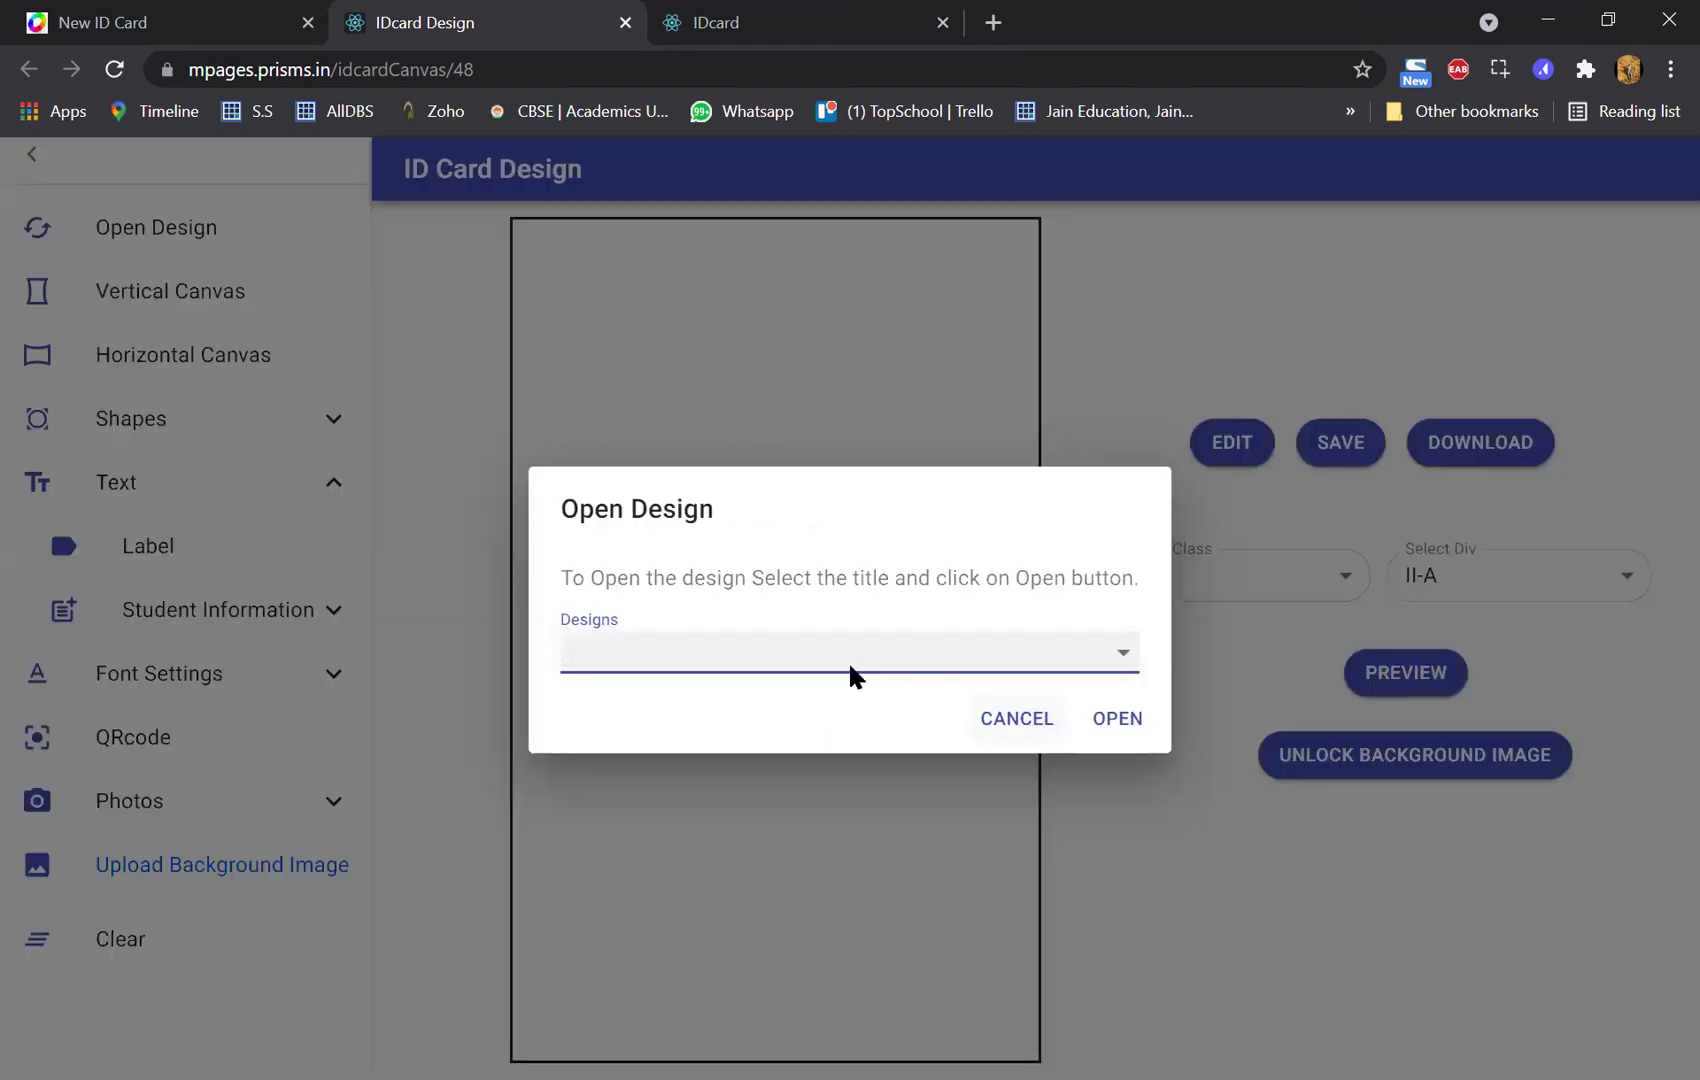
click(167, 212)
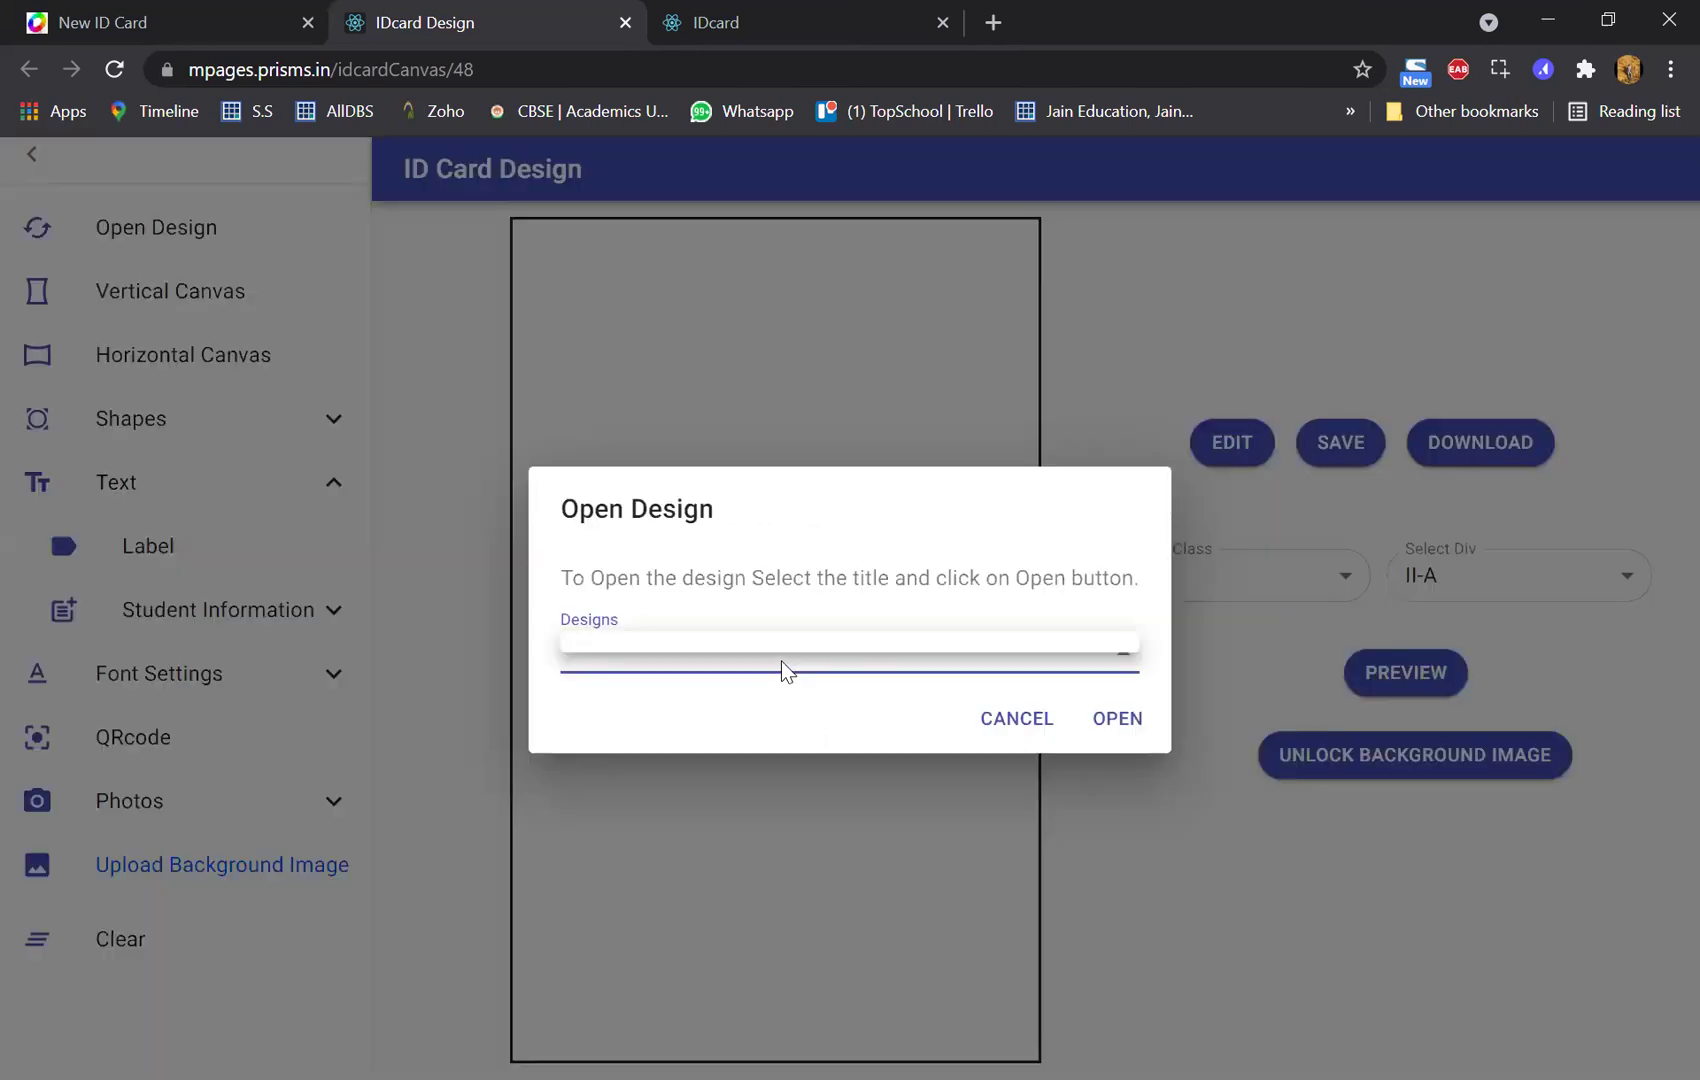
click(1045, 722)
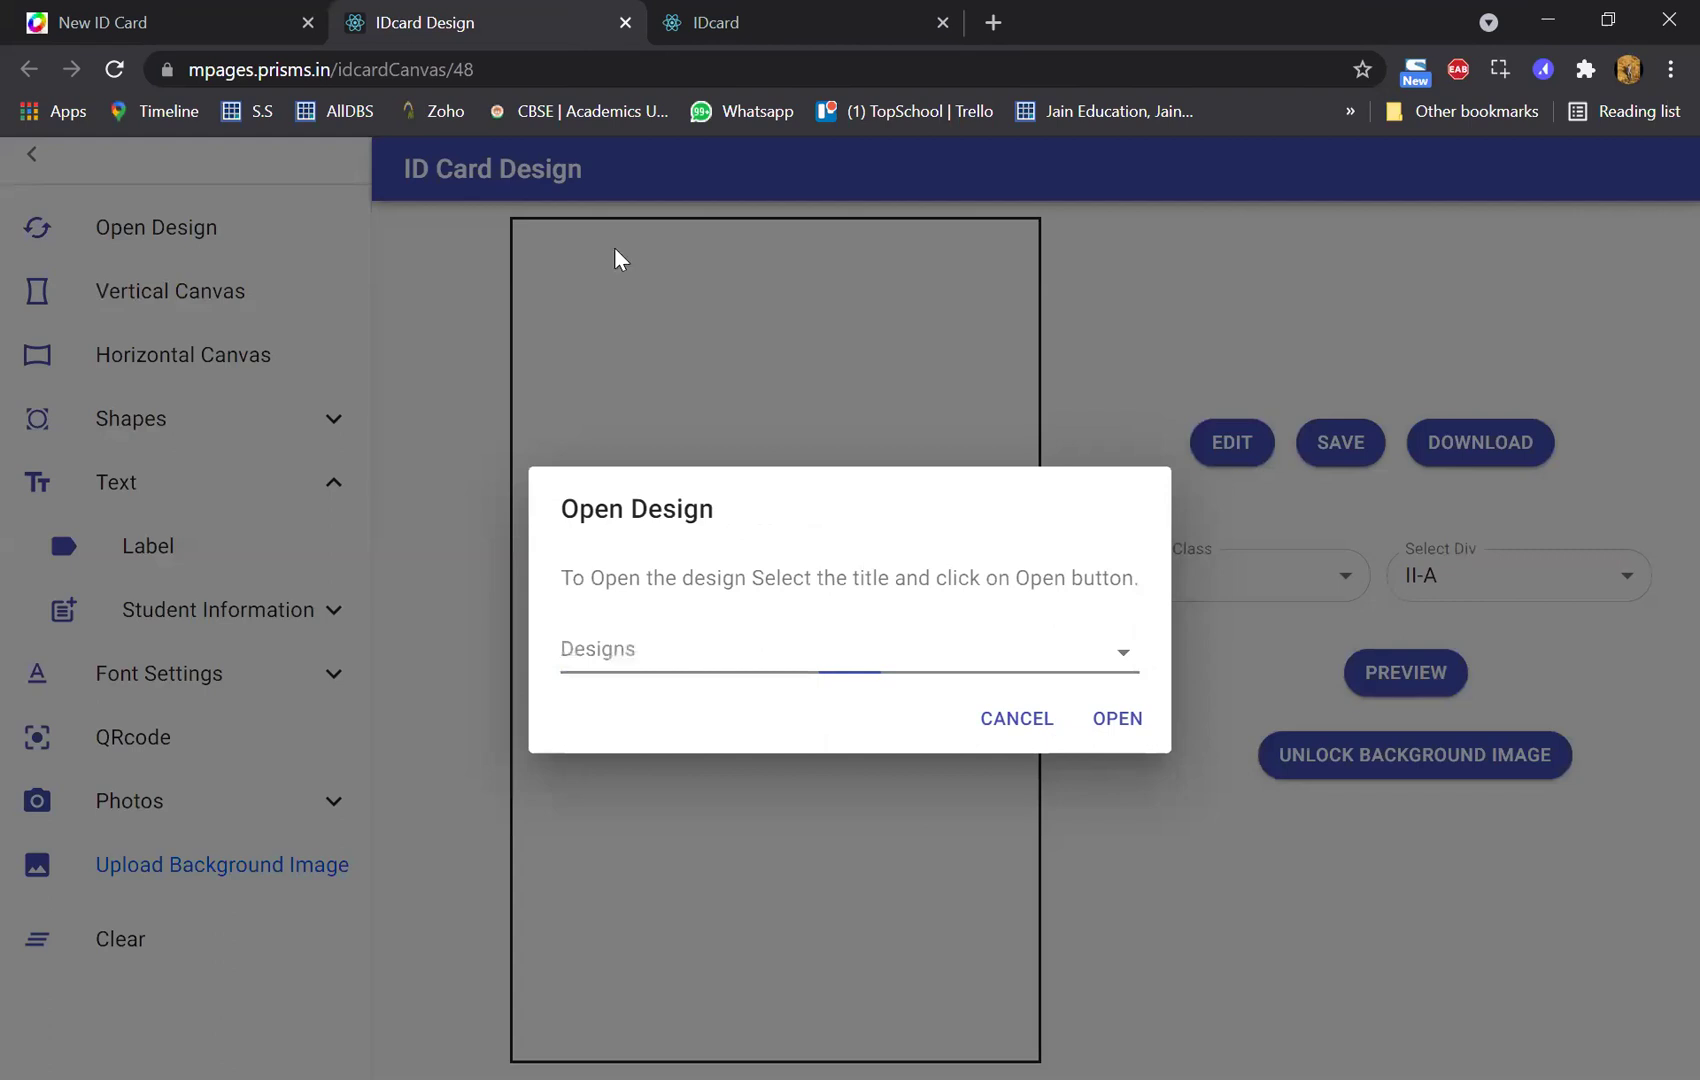
key(Escape)
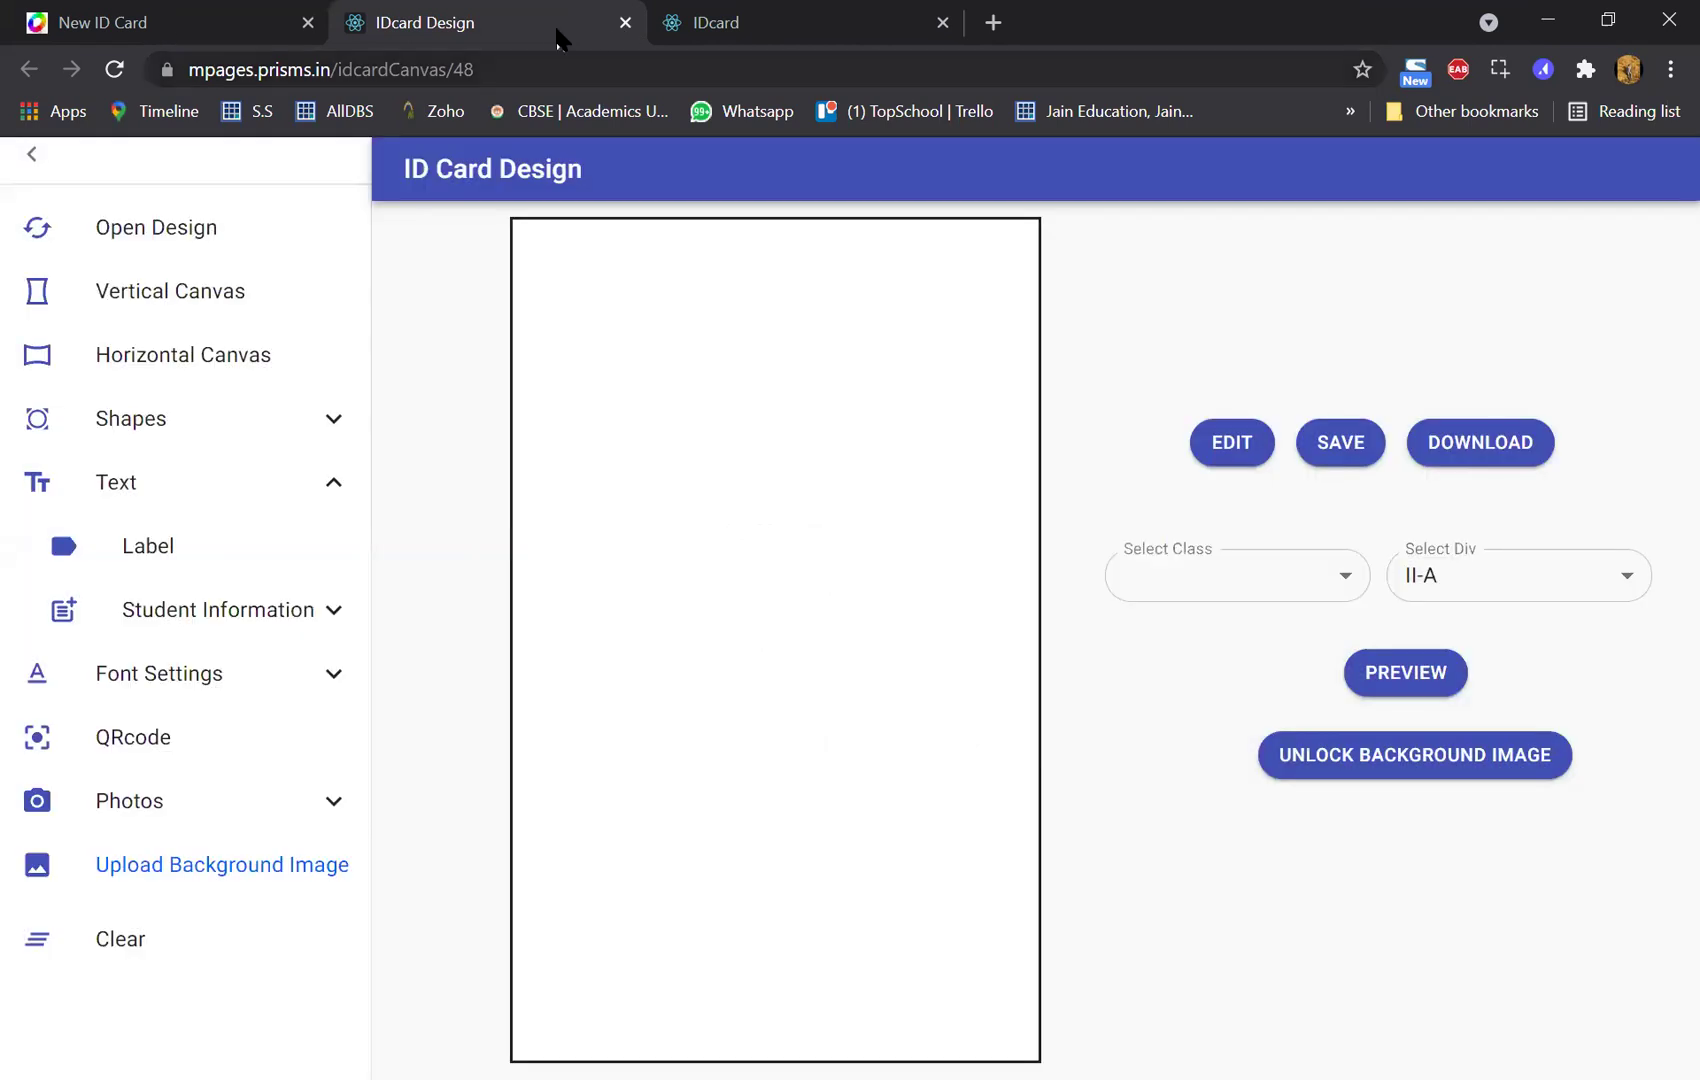
click(634, 21)
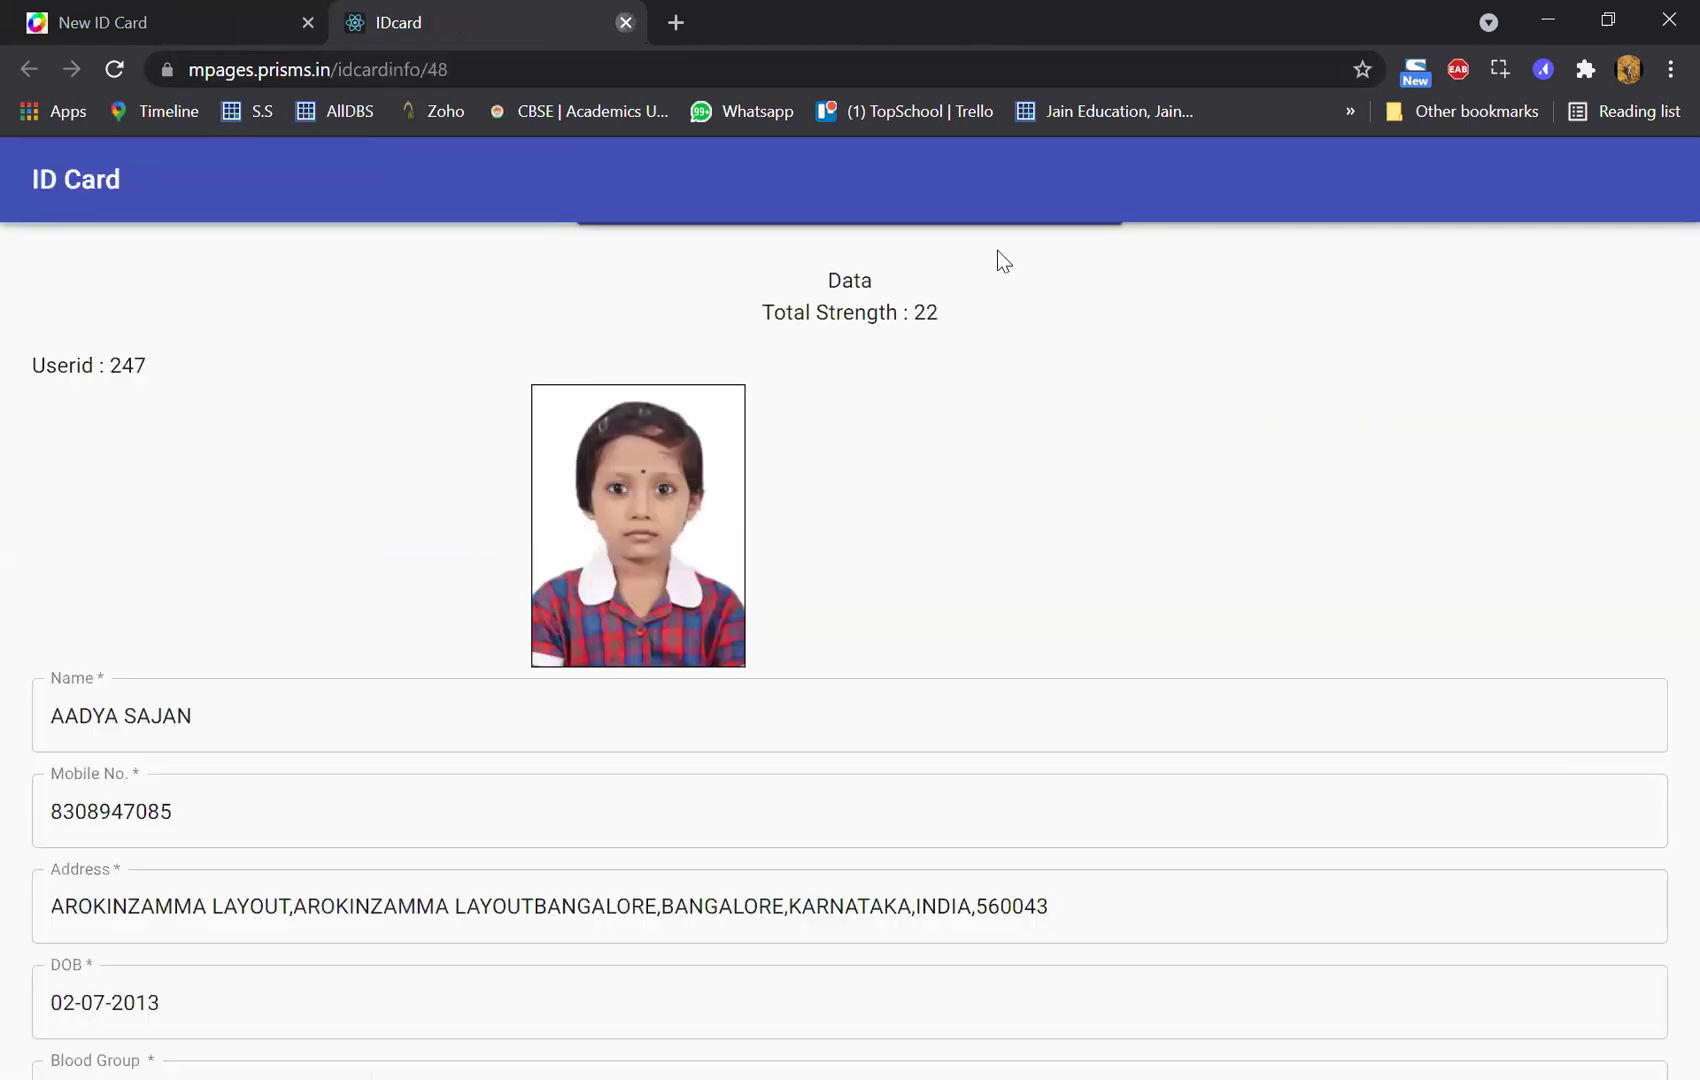
- Close the student data browser tab and open the ID card Design page in a new browser tab
key(ctrl+w)
click(408, 330)
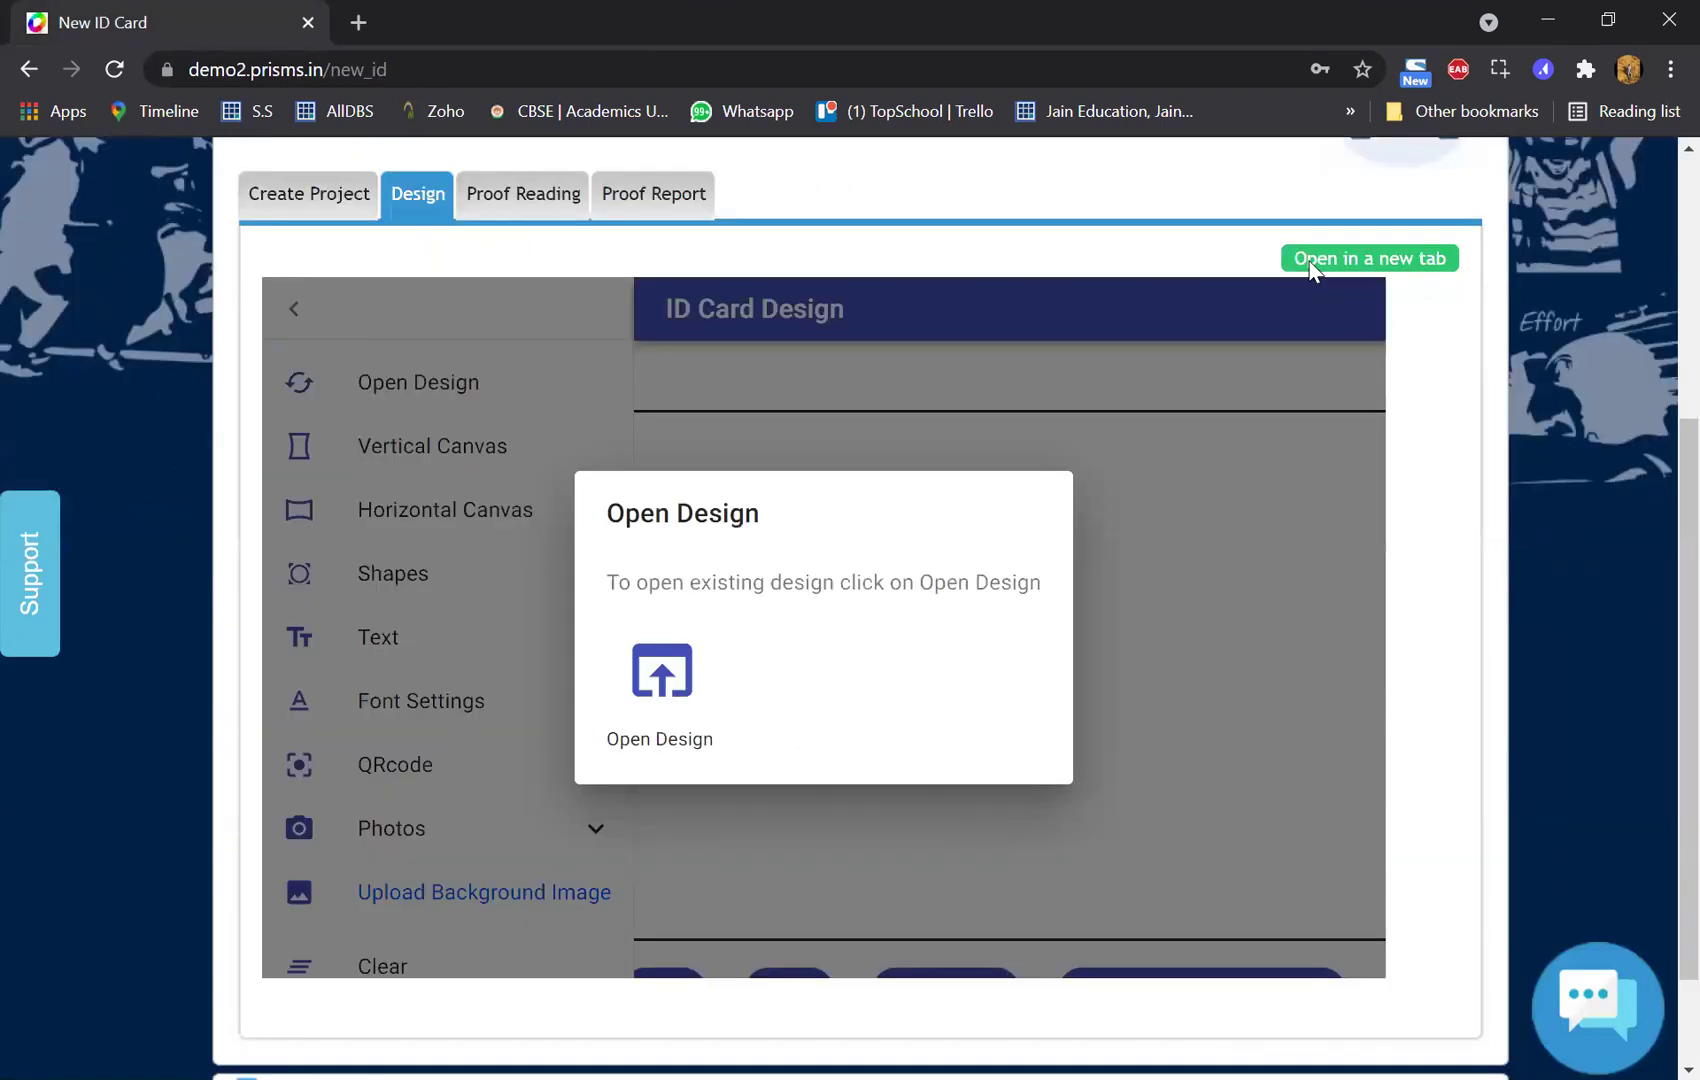
click(1311, 262)
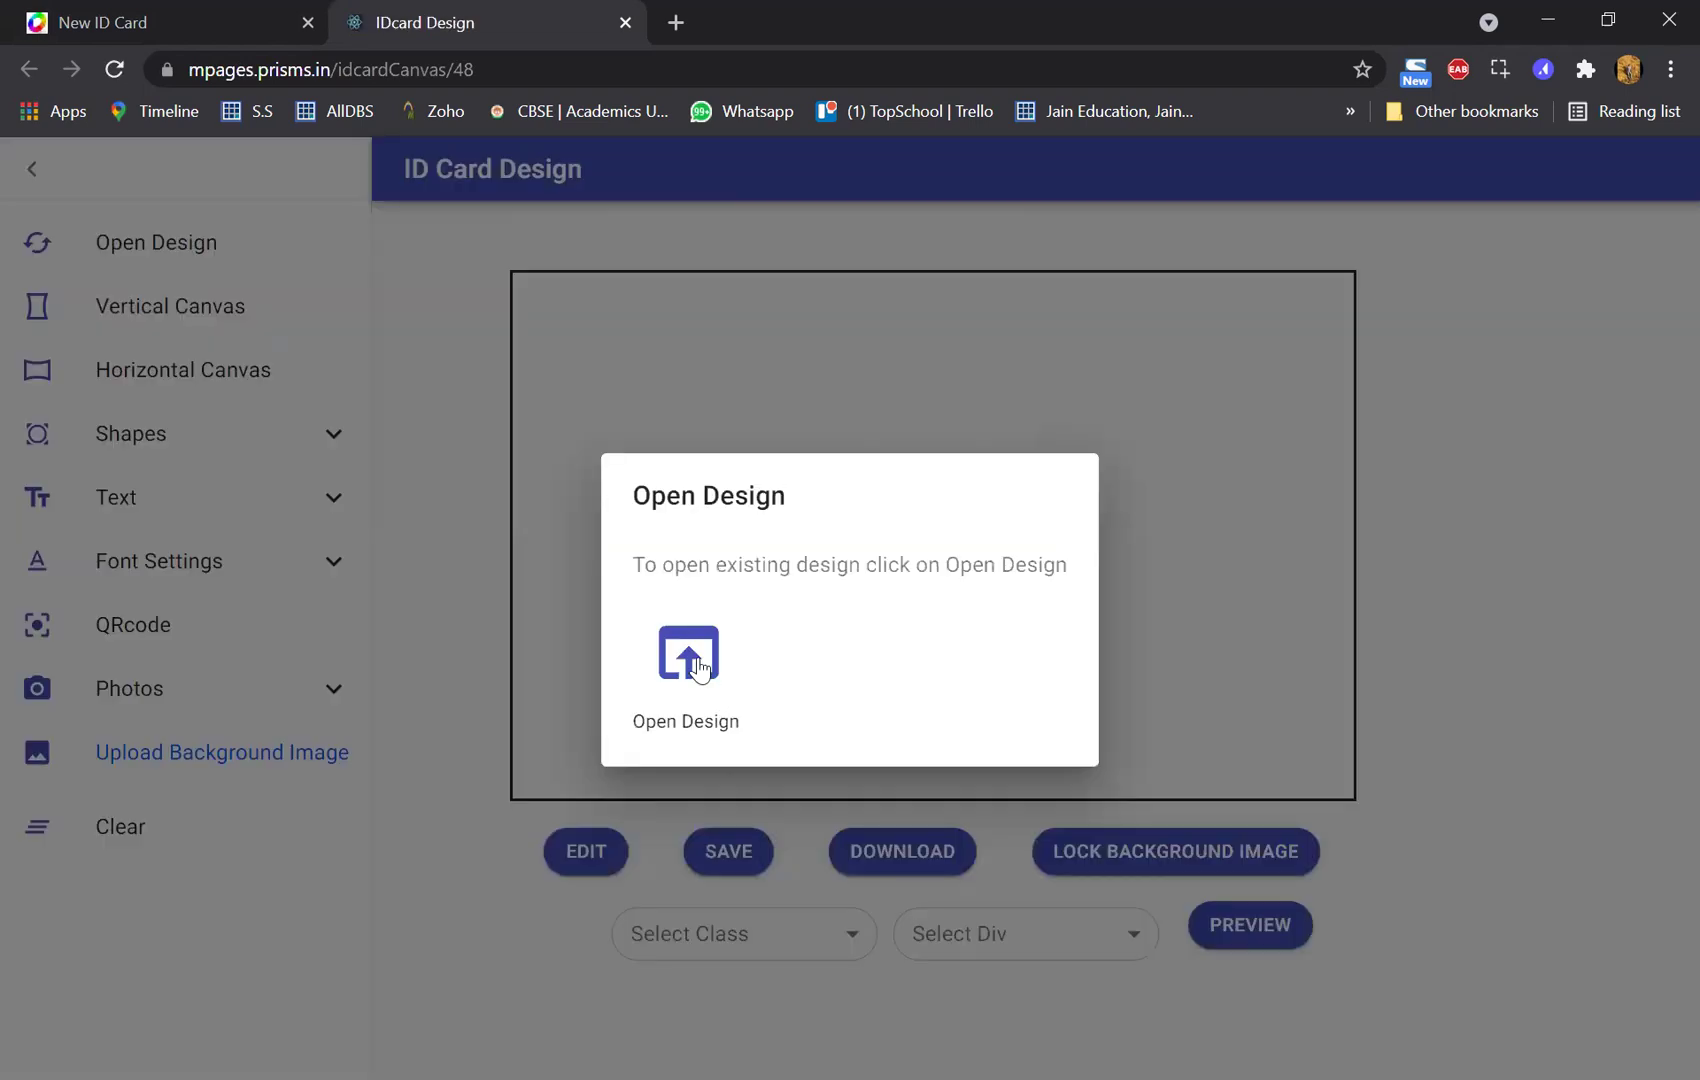
- Choose "Staff Sample Design 1" from the list of saved designs and open it
click(700, 668)
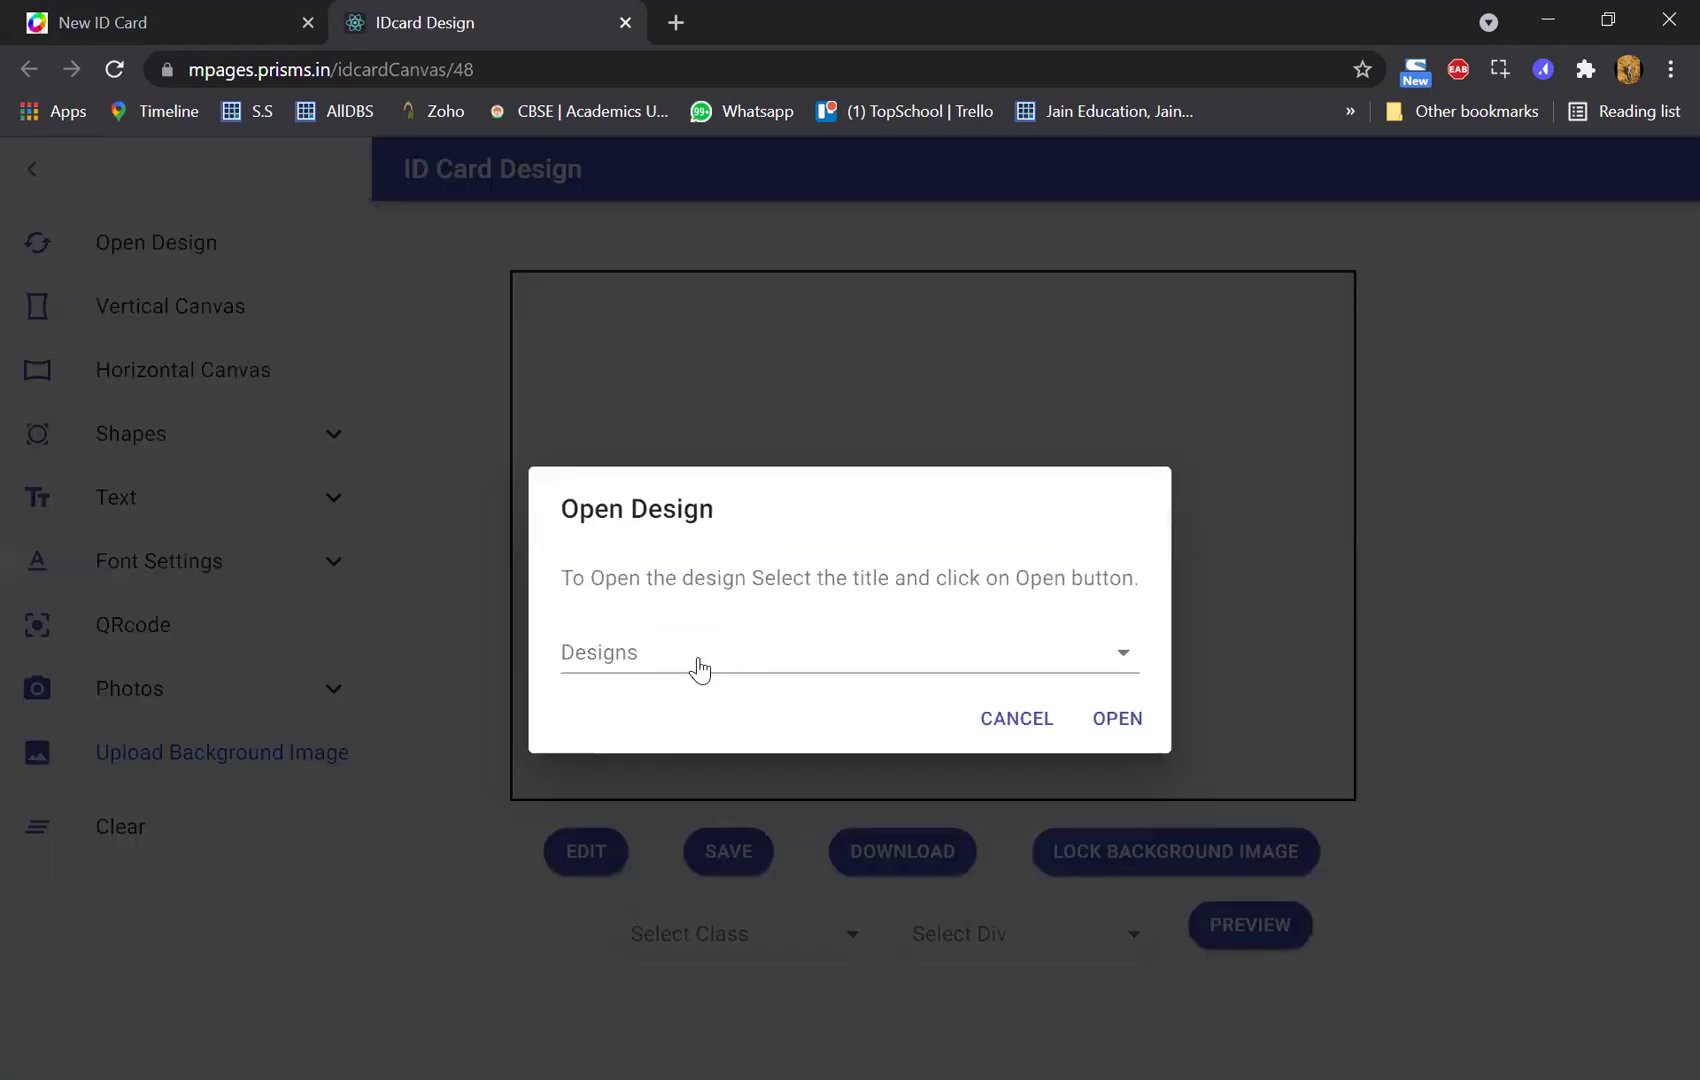
click(700, 640)
scroll(700, 640, down, 2)
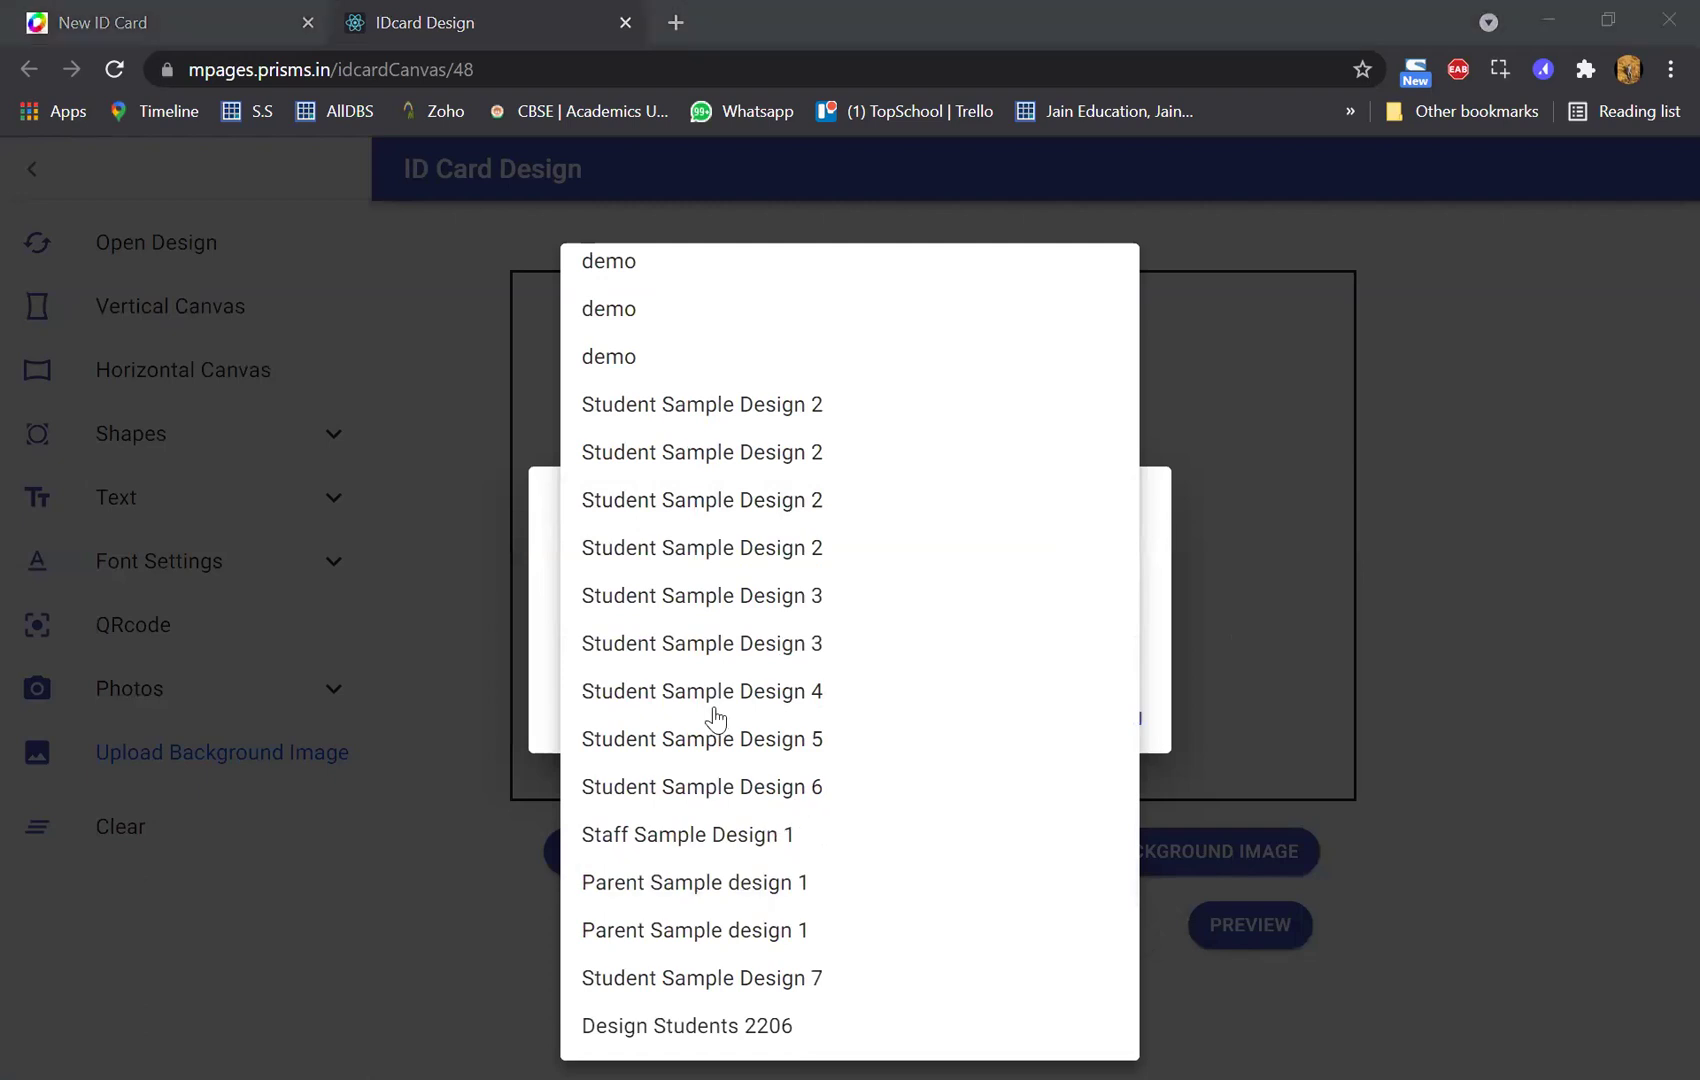
click(714, 850)
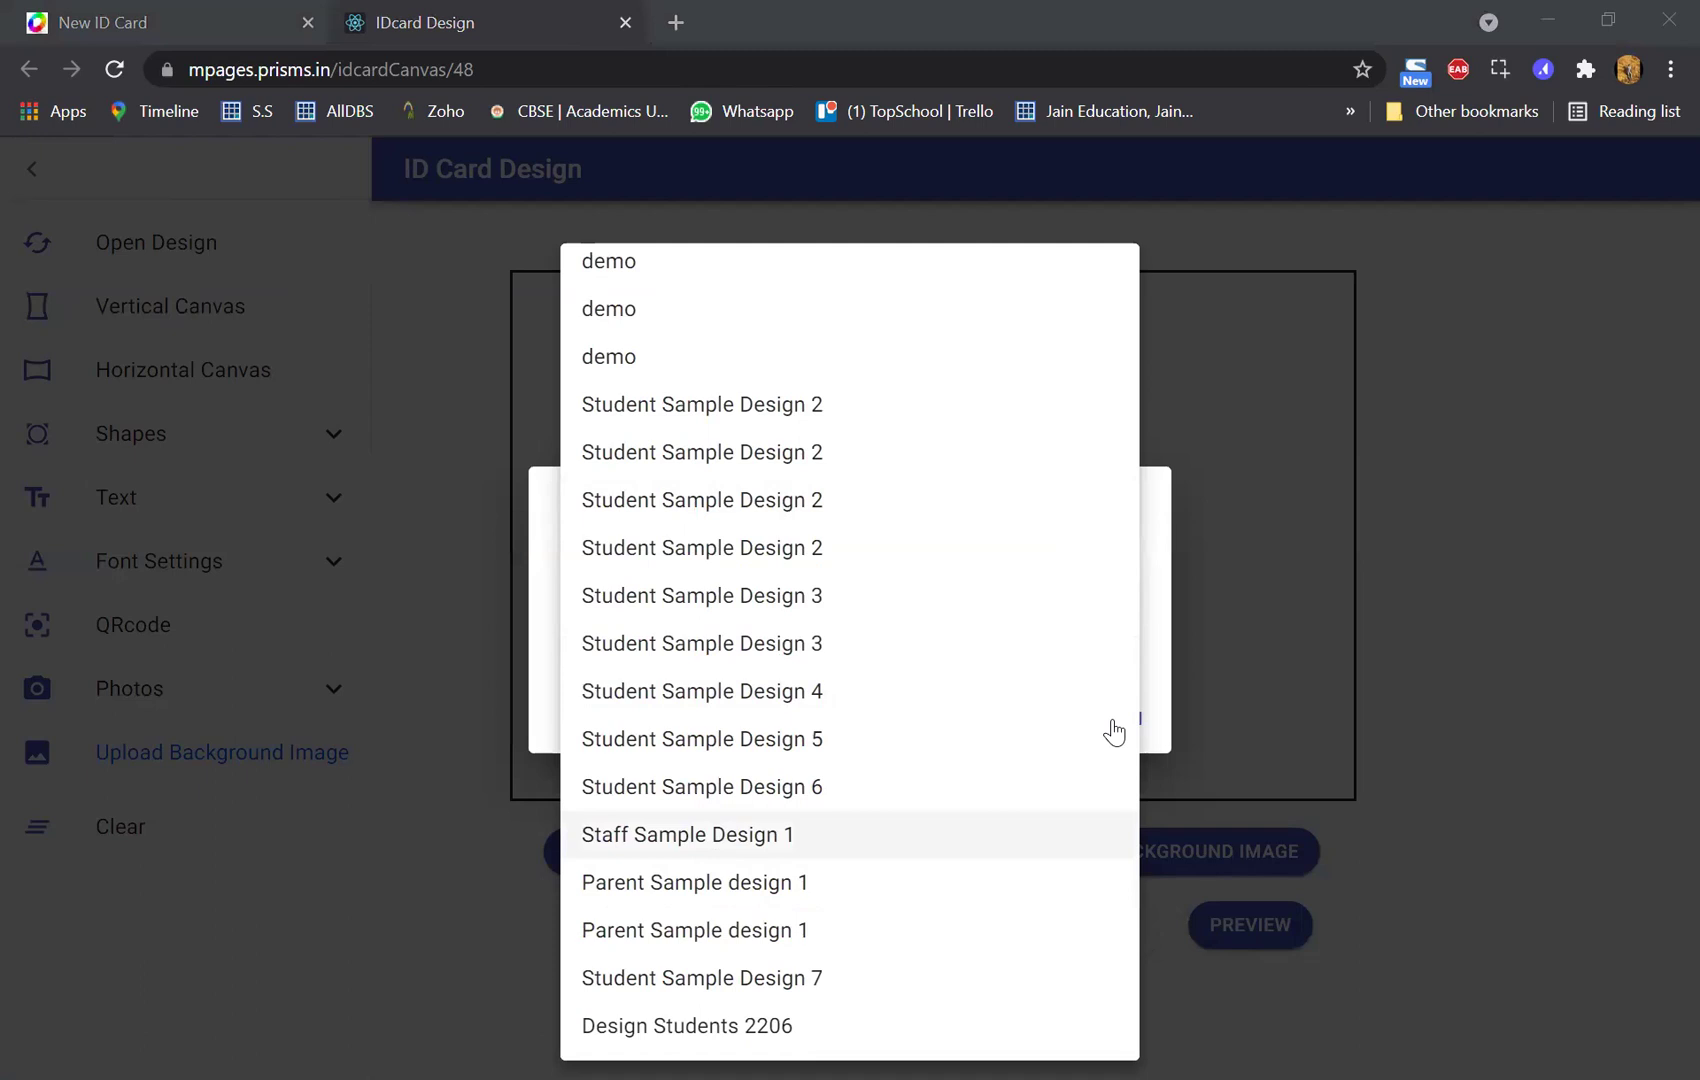
- Switch to a blank vertical canvas, and close the IDcard Design browser tab
click(155, 318)
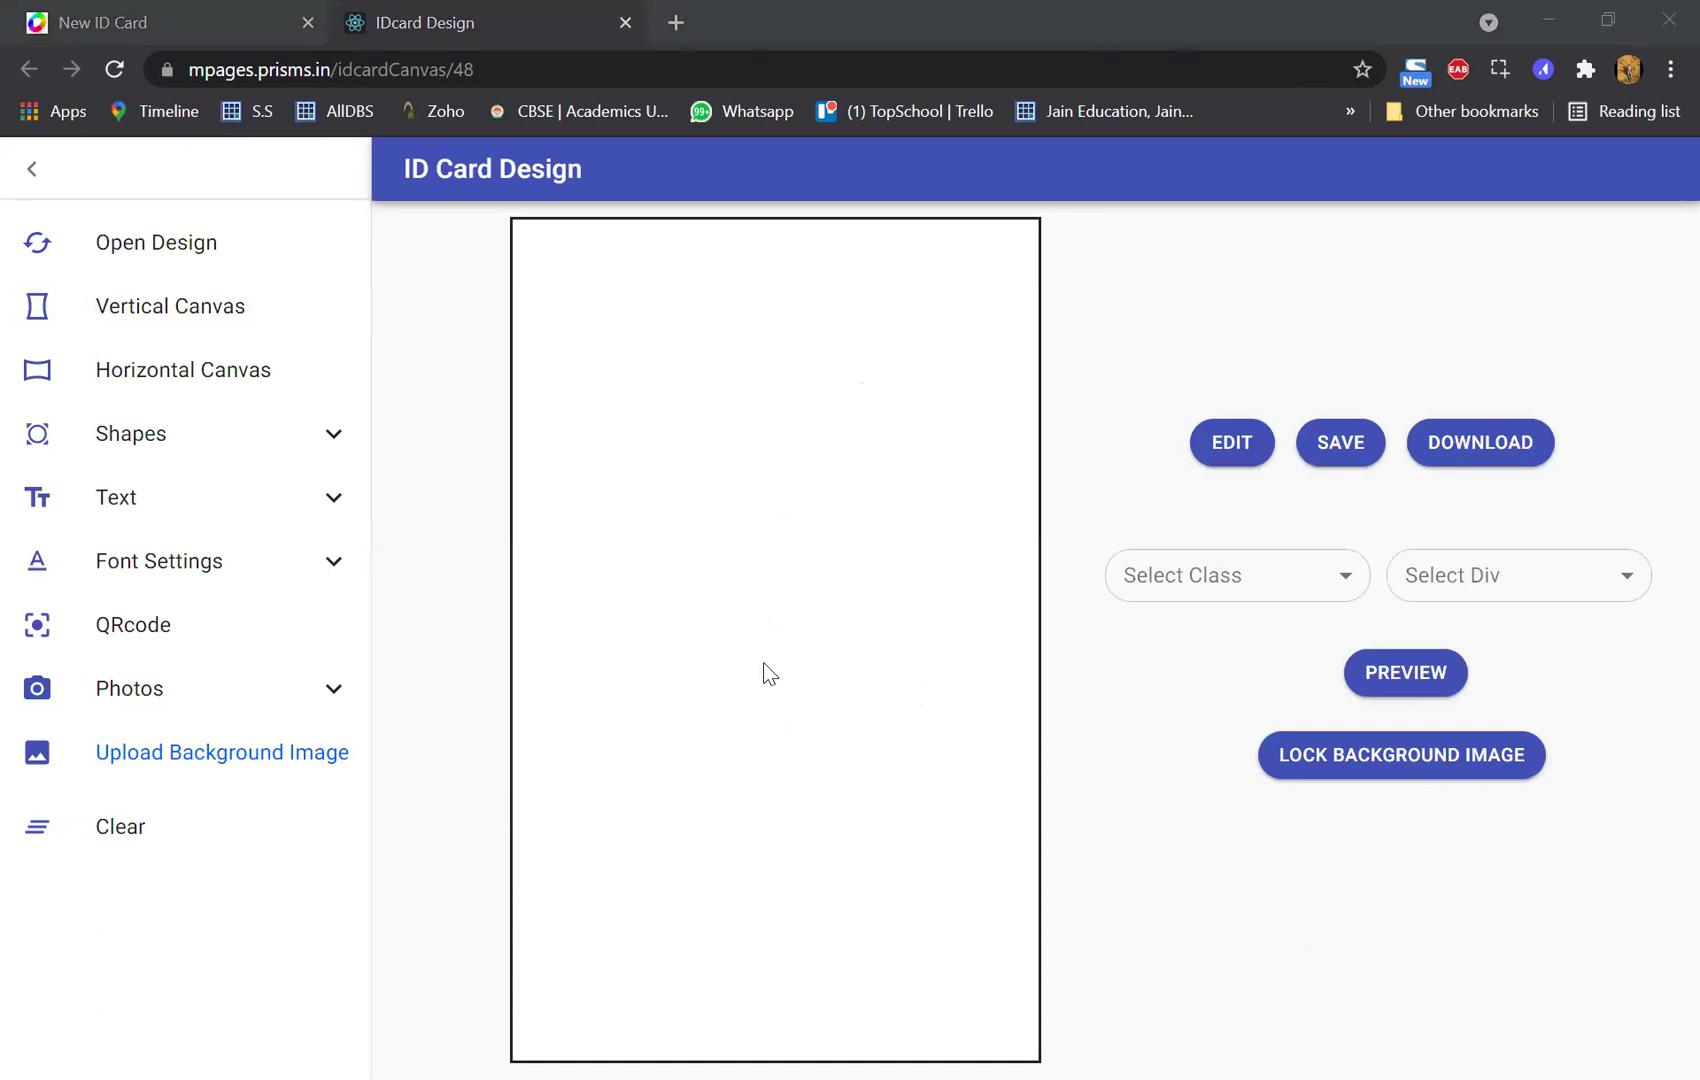
click(156, 242)
click(62, 143)
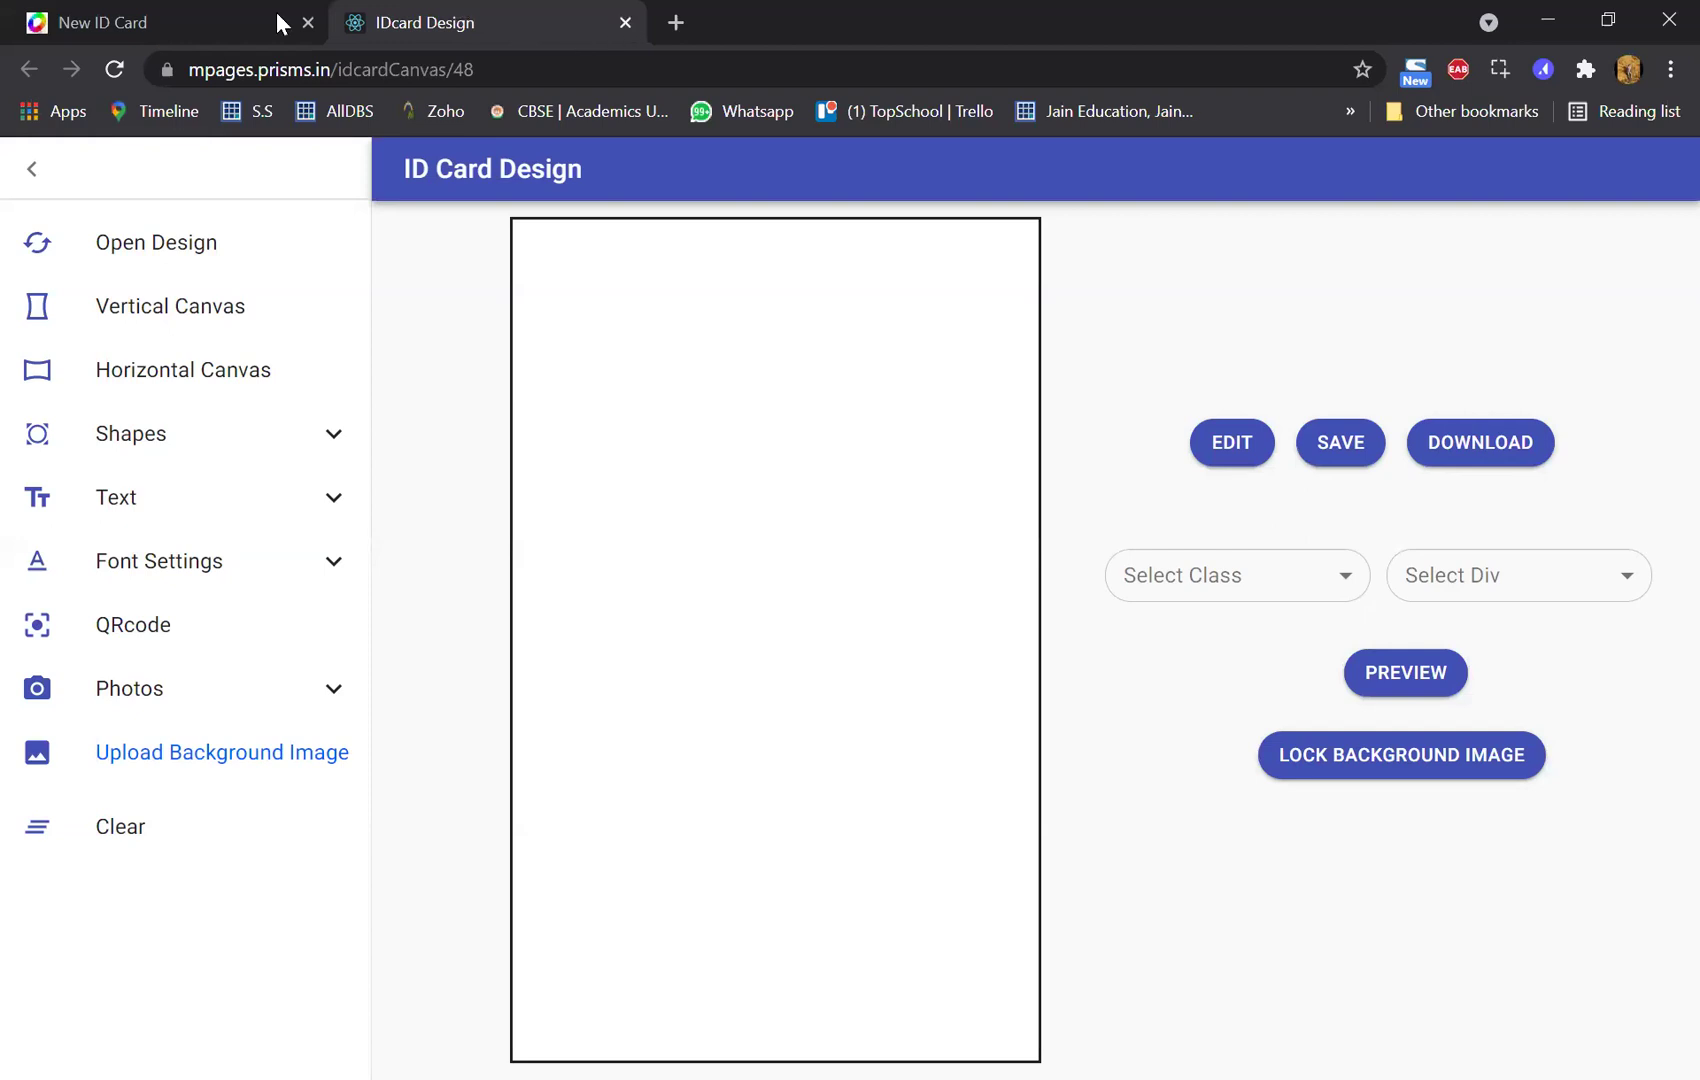
key(ctrl+w)
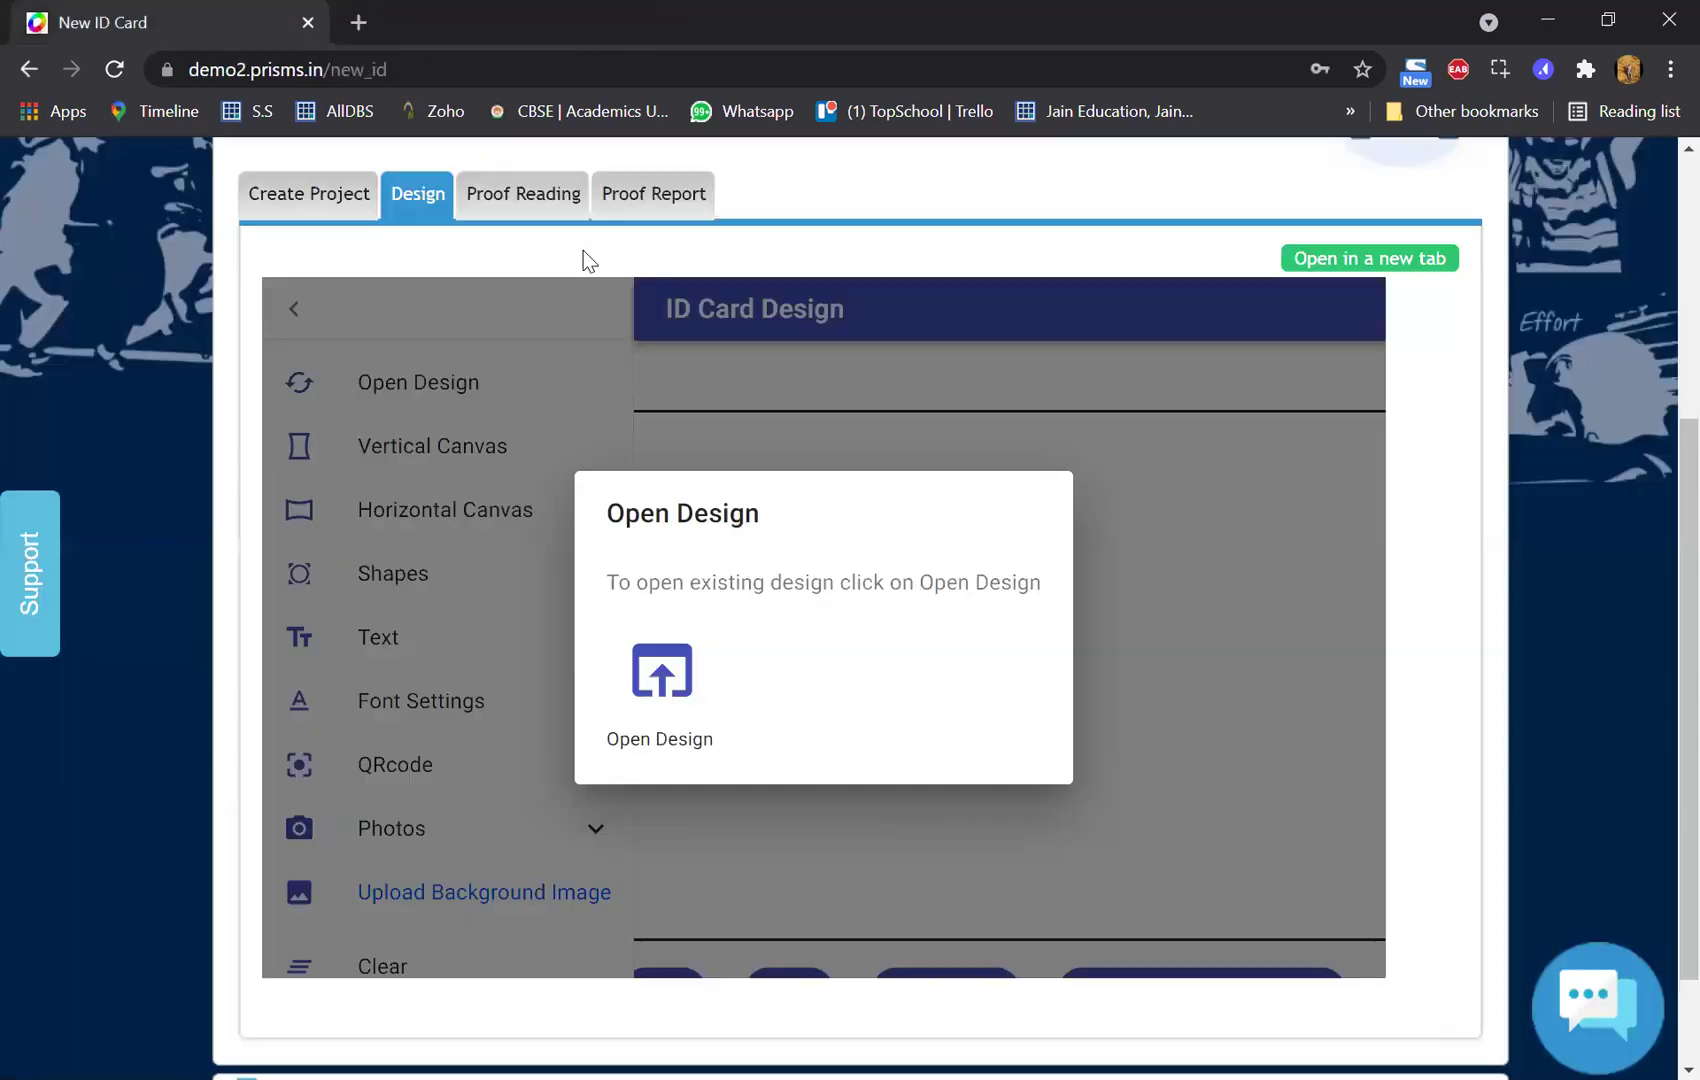
- Reopen the ID card Design page in a new browser tab and open the saved "Student Sample Design 5"
click(1352, 261)
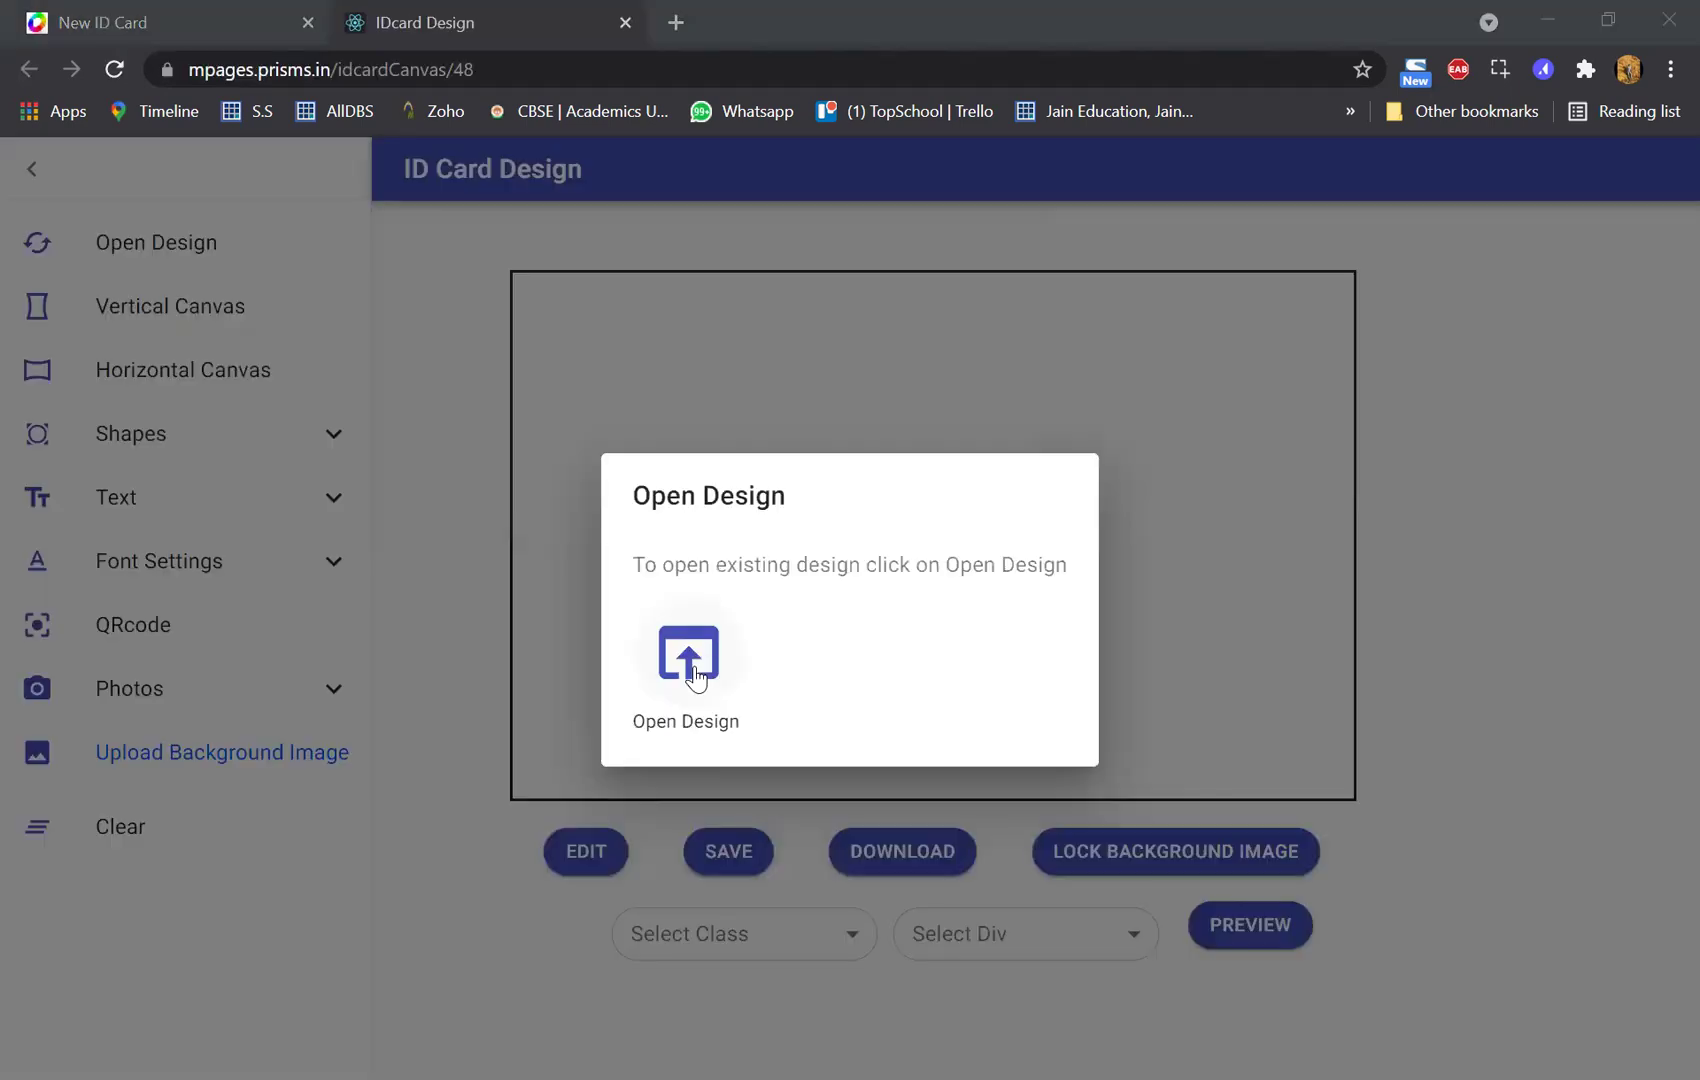
click(693, 670)
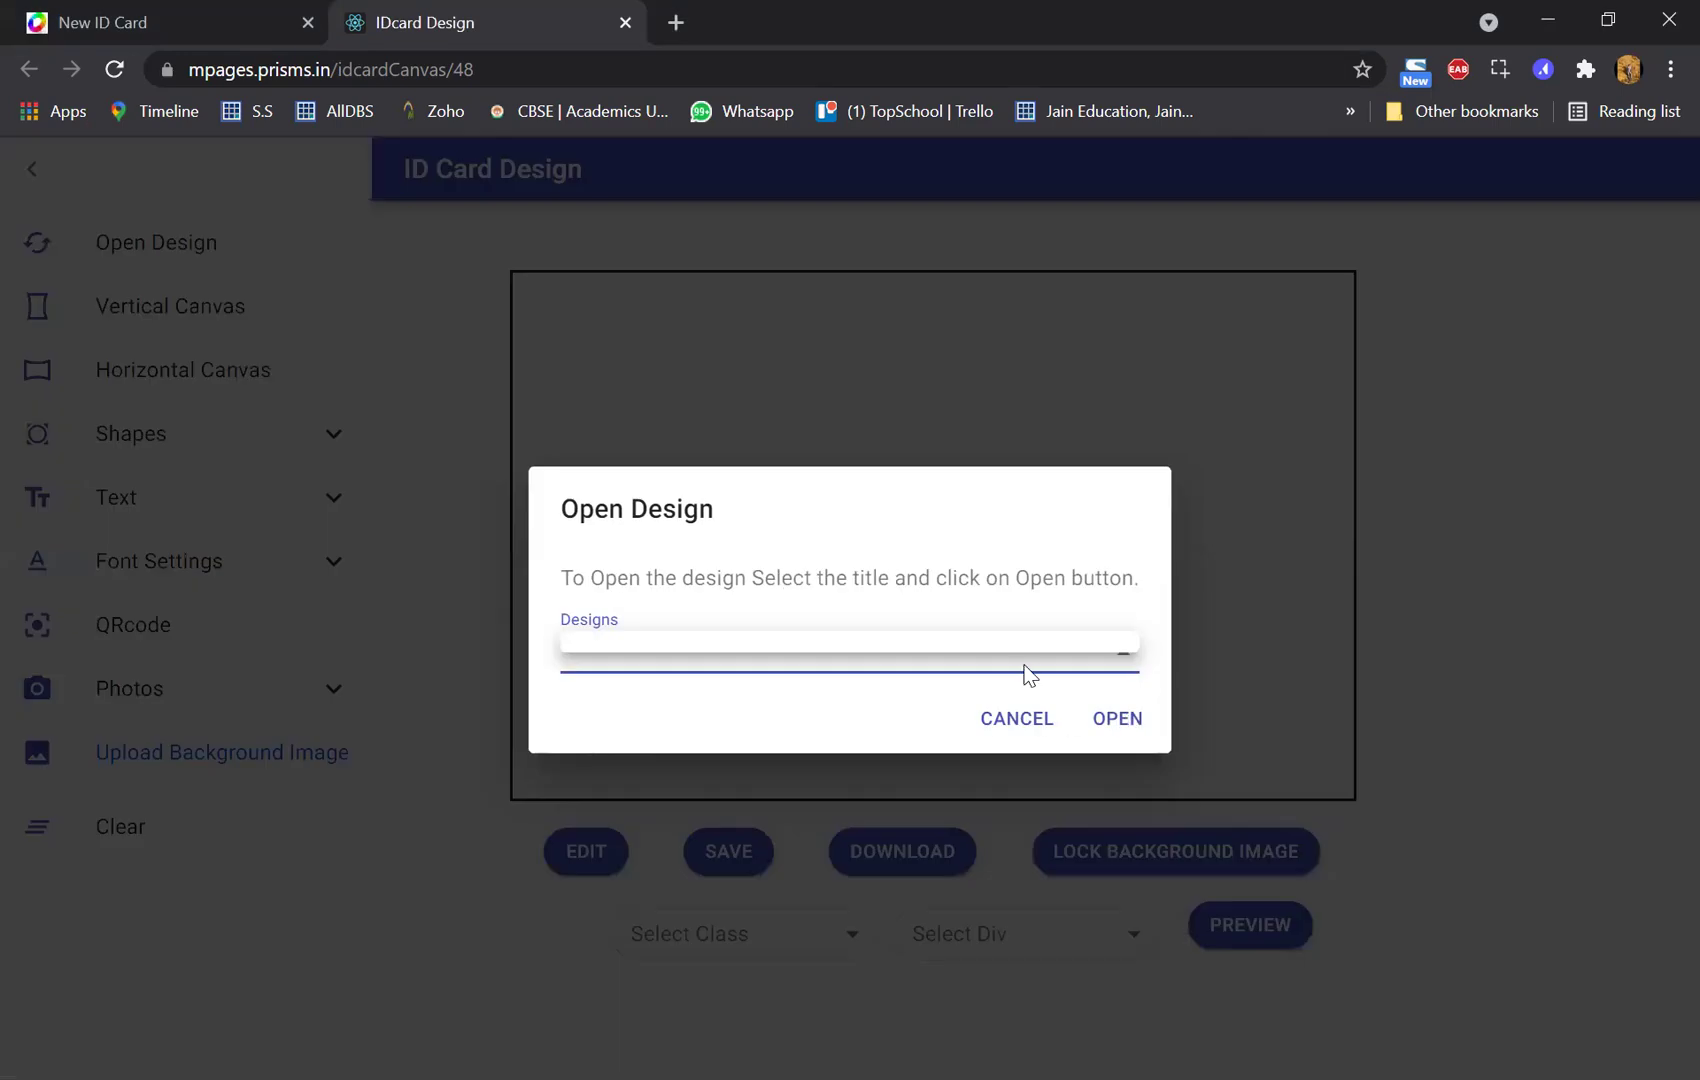
click(934, 665)
click(814, 760)
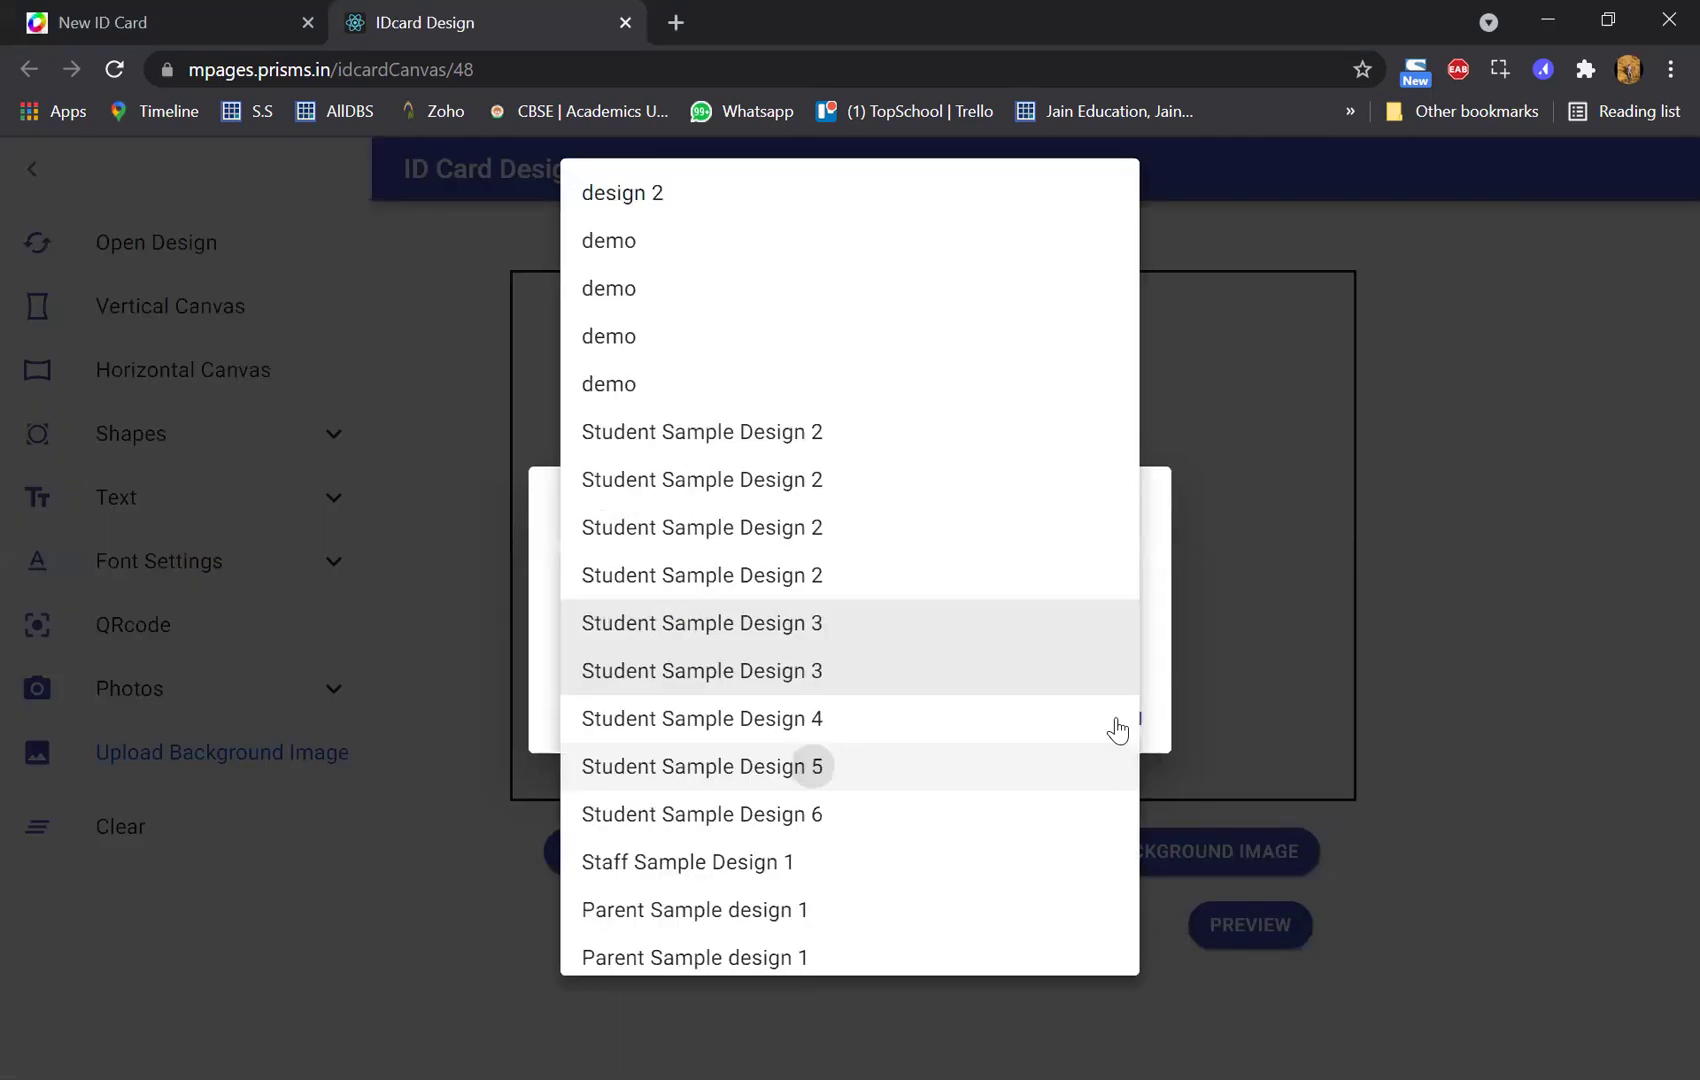
- Switch to the vertical canvas and open another saved student sample design on it
click(176, 308)
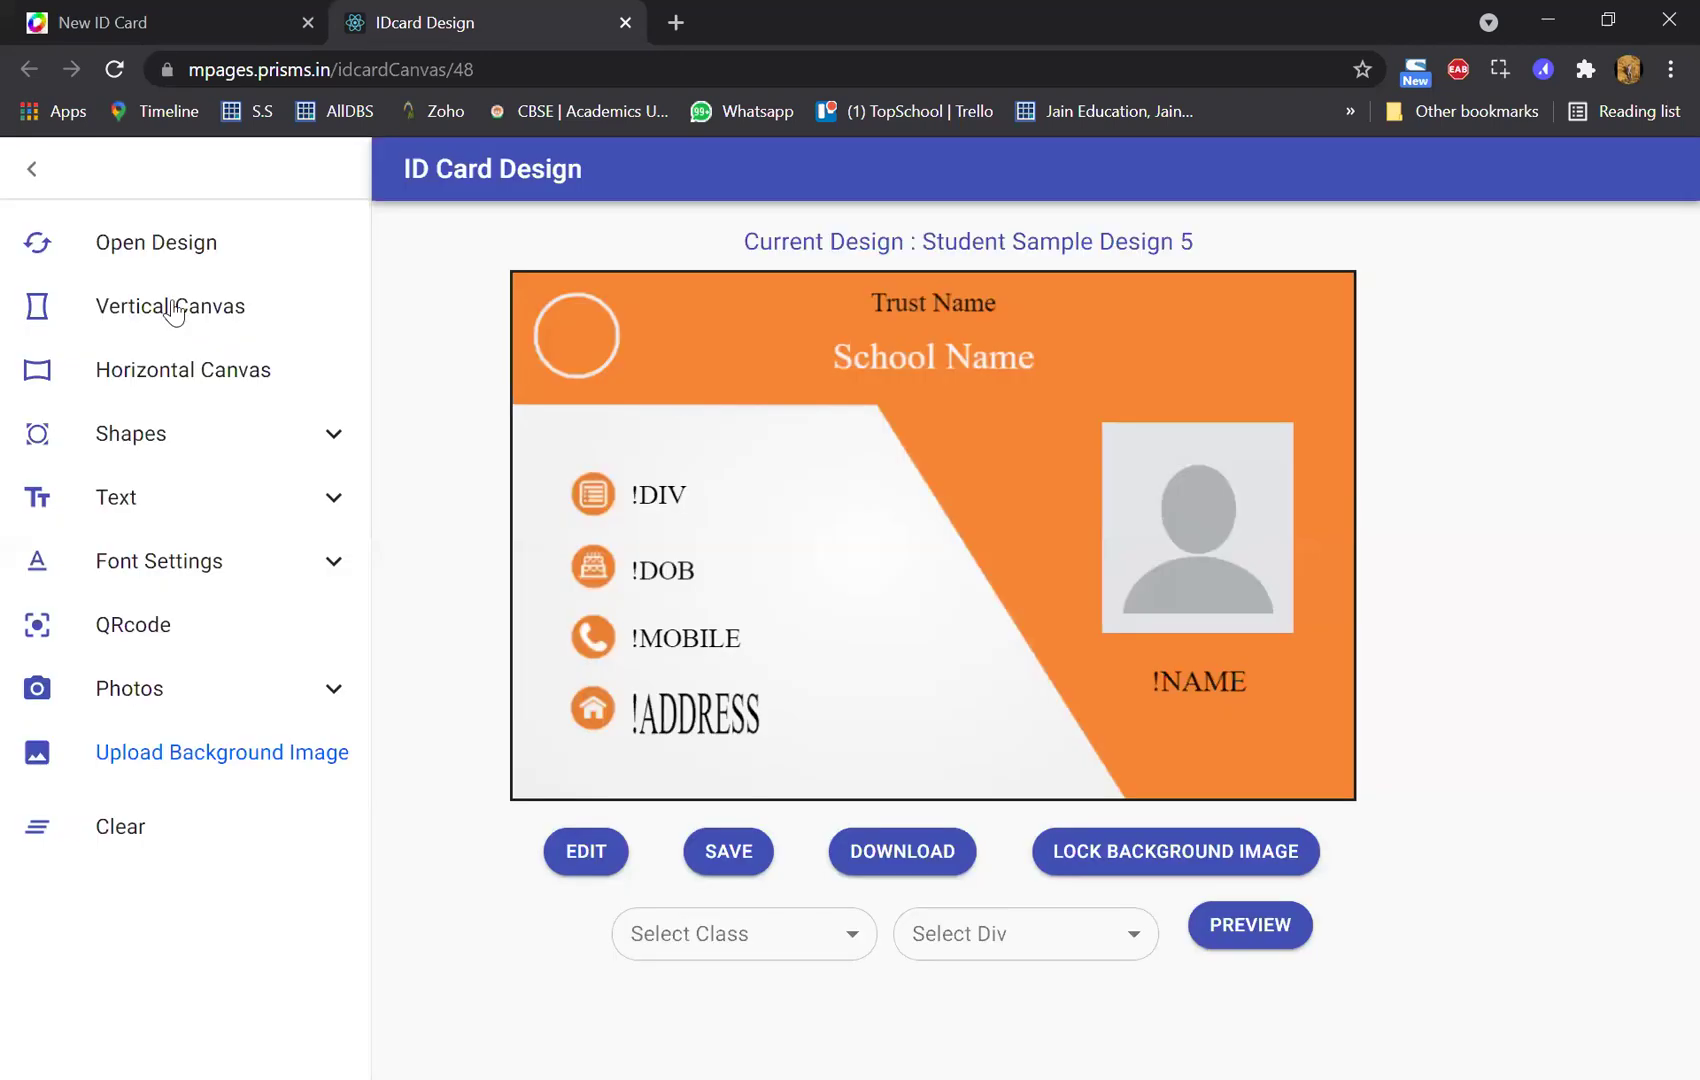
click(148, 305)
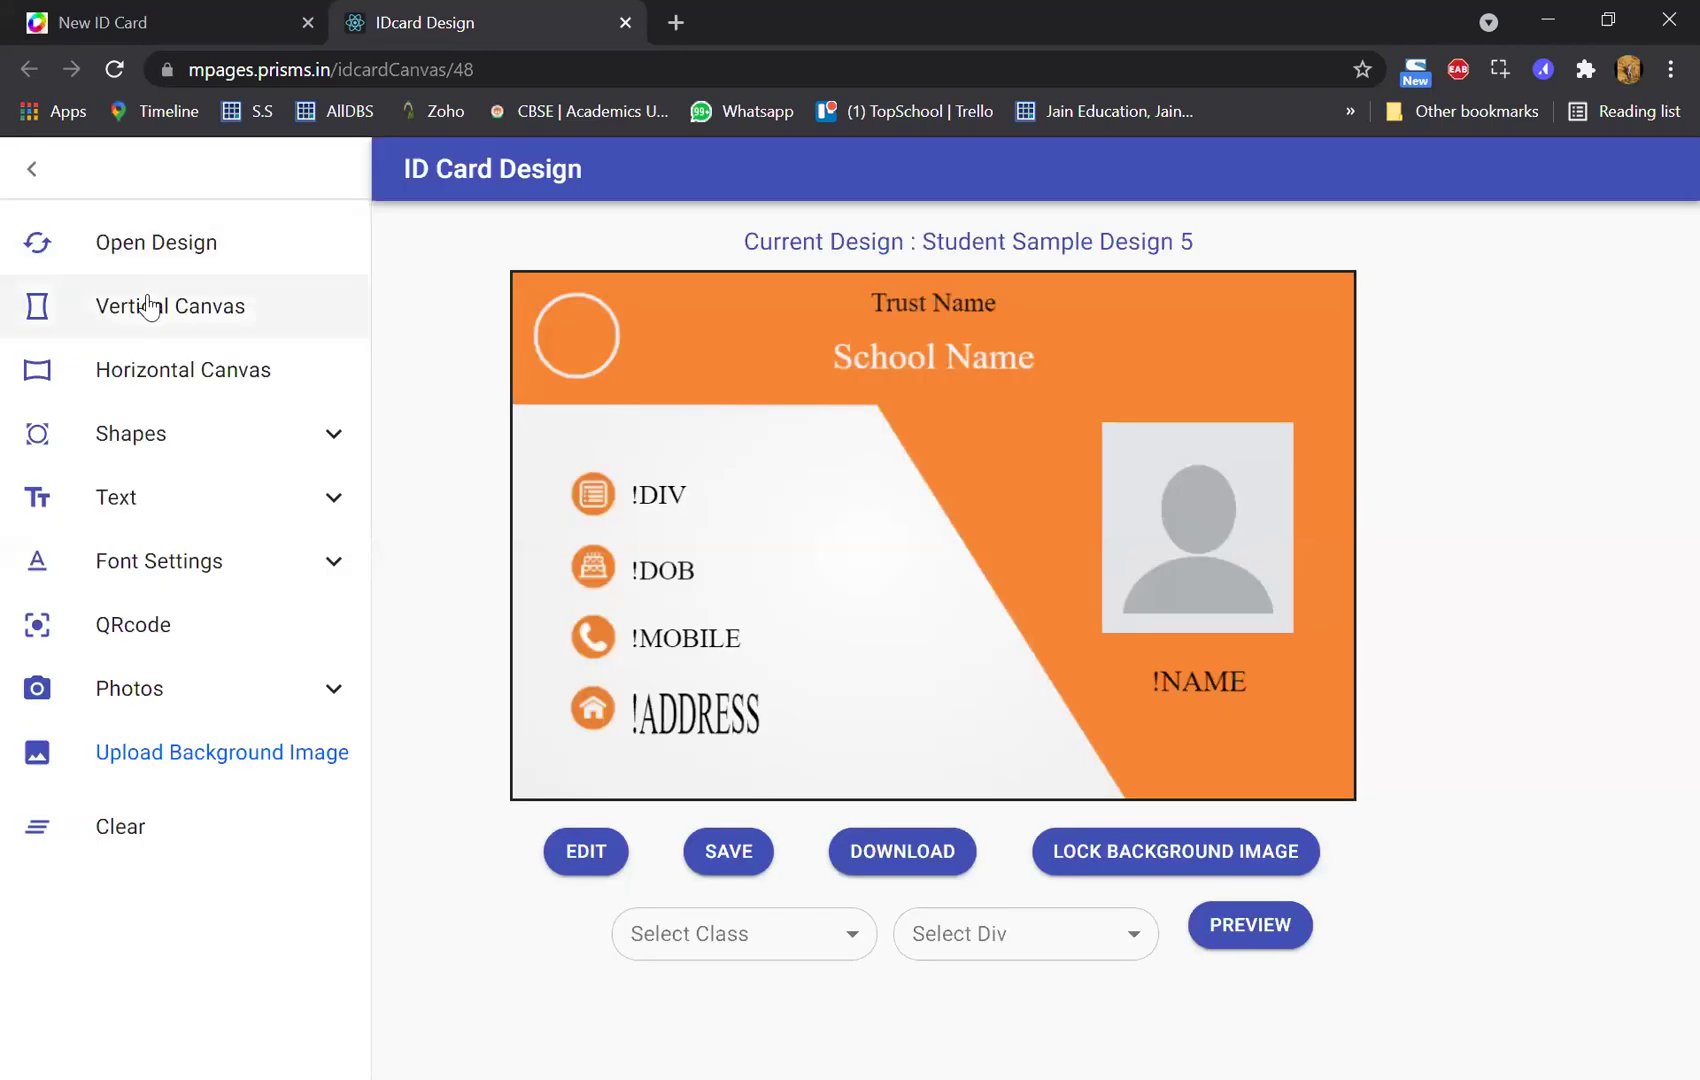
click(142, 259)
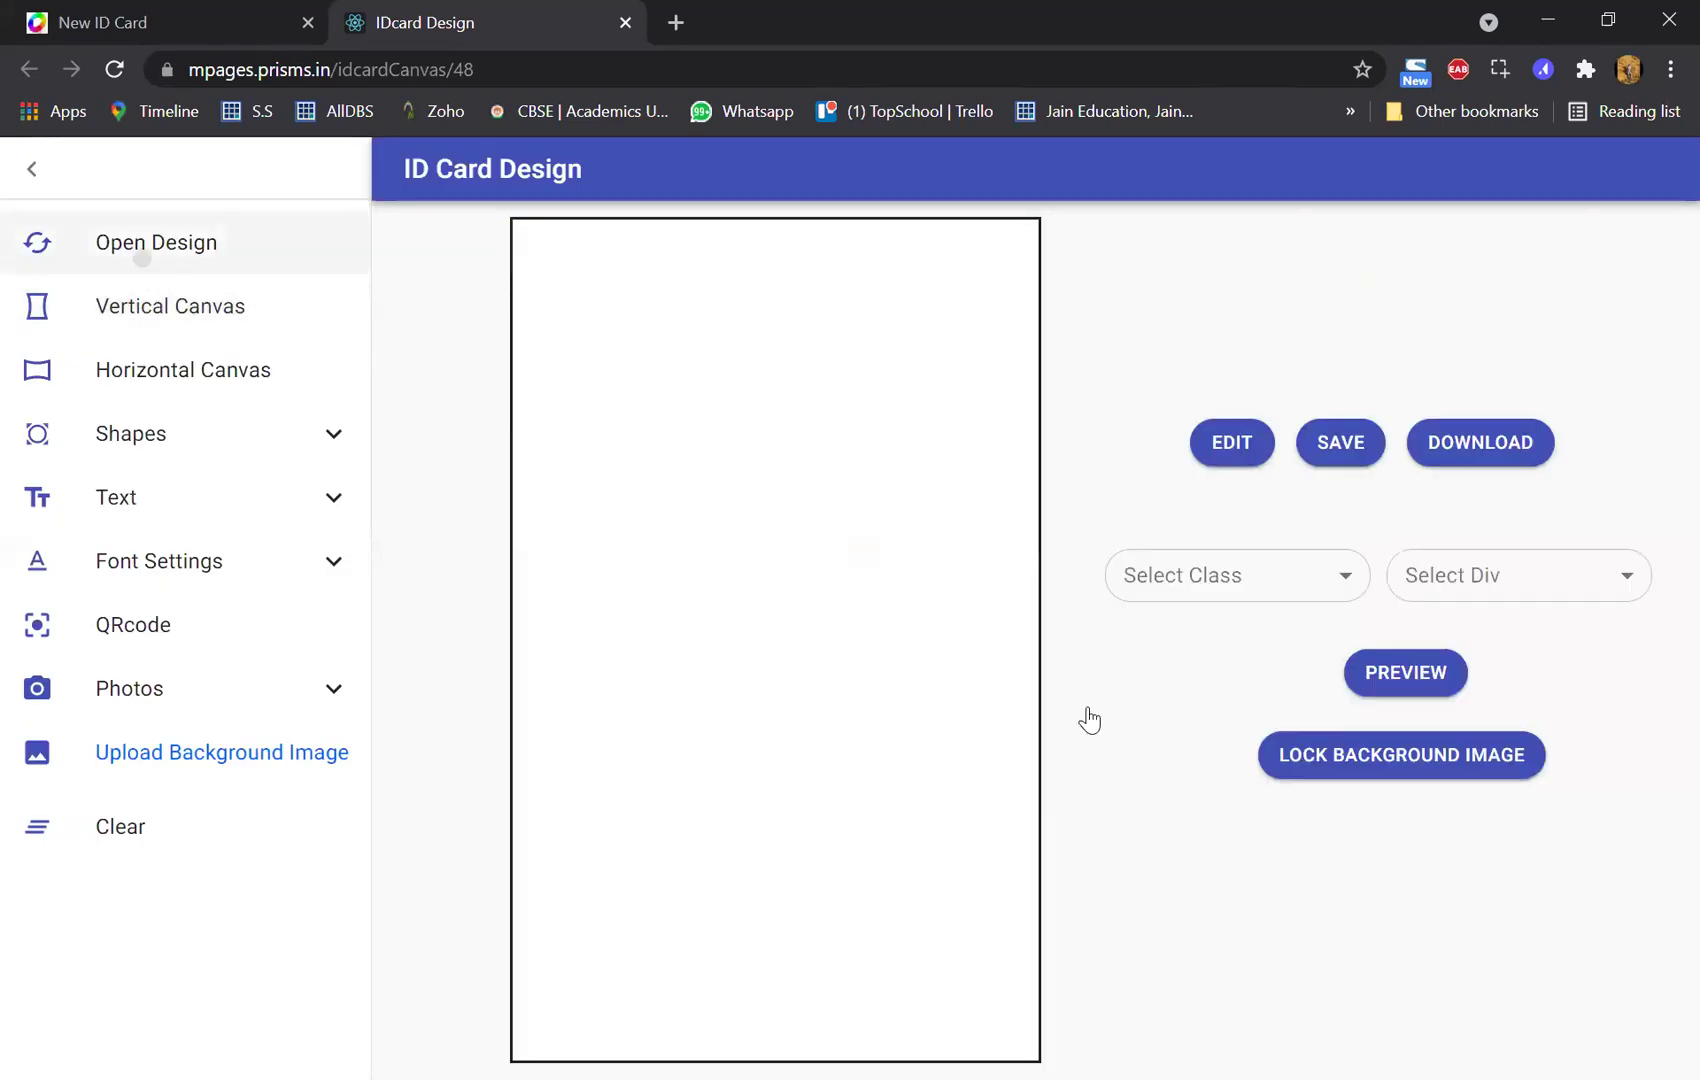
click(975, 667)
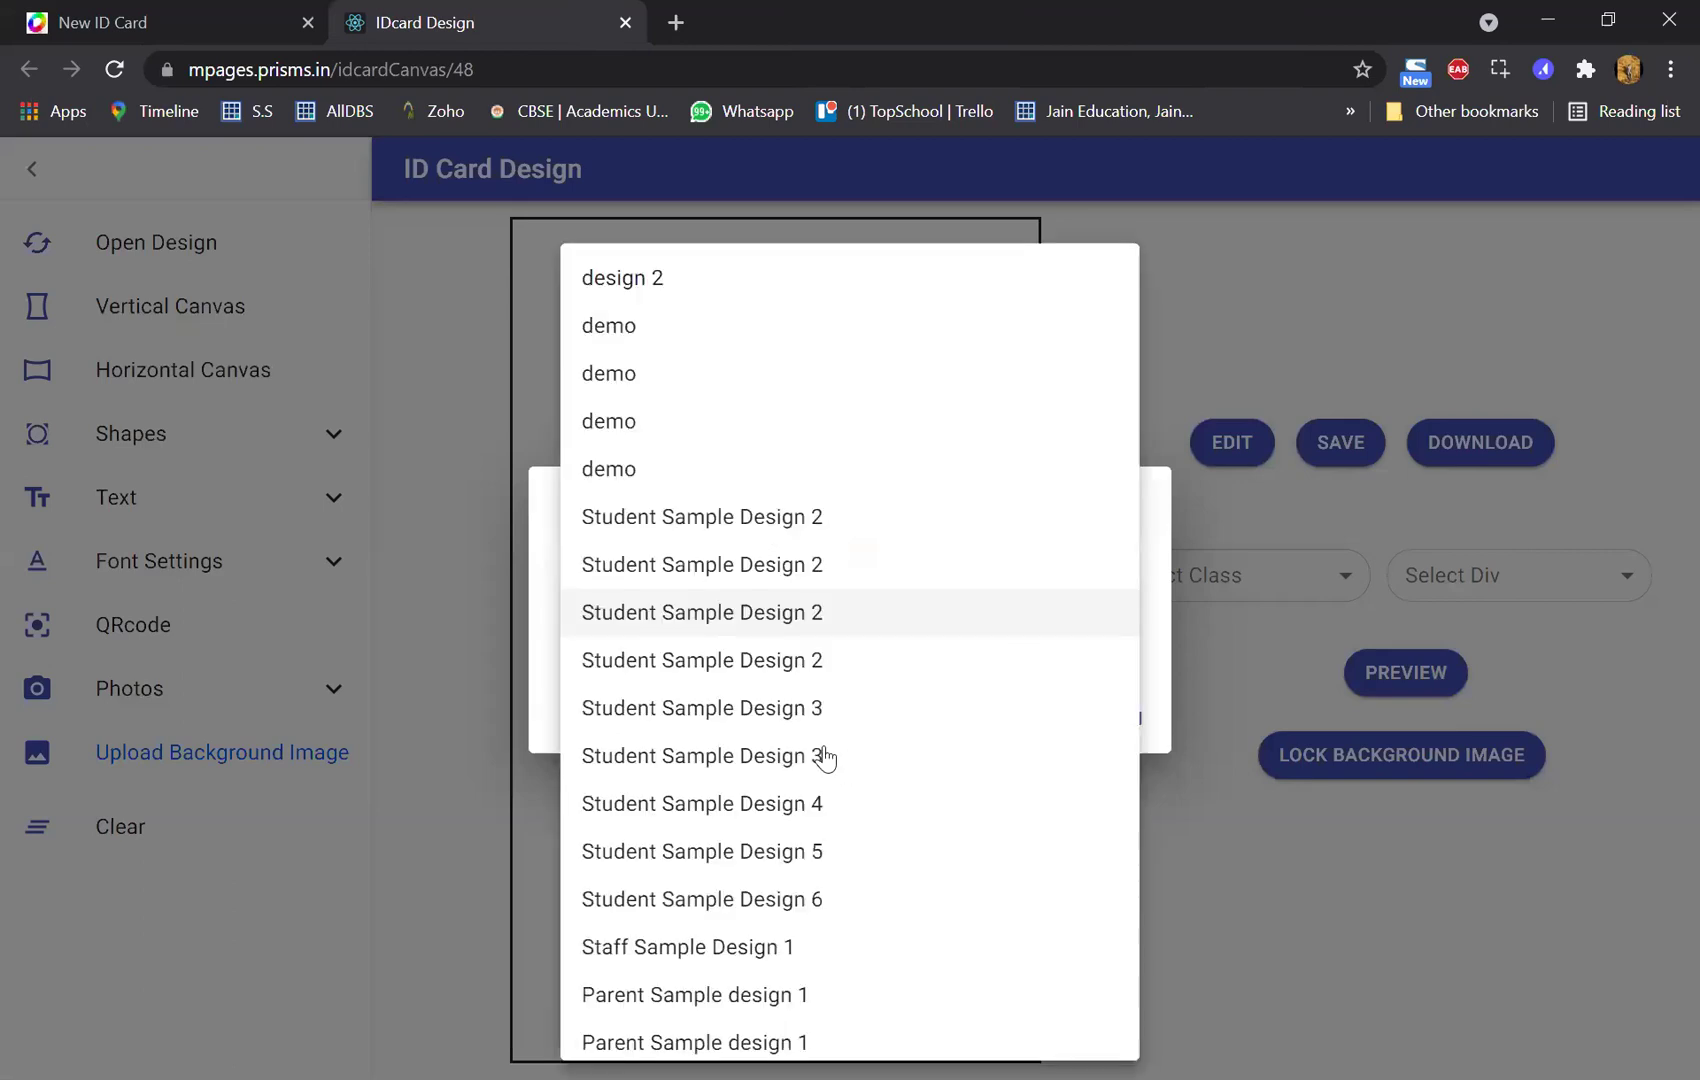
click(1116, 730)
click(1114, 717)
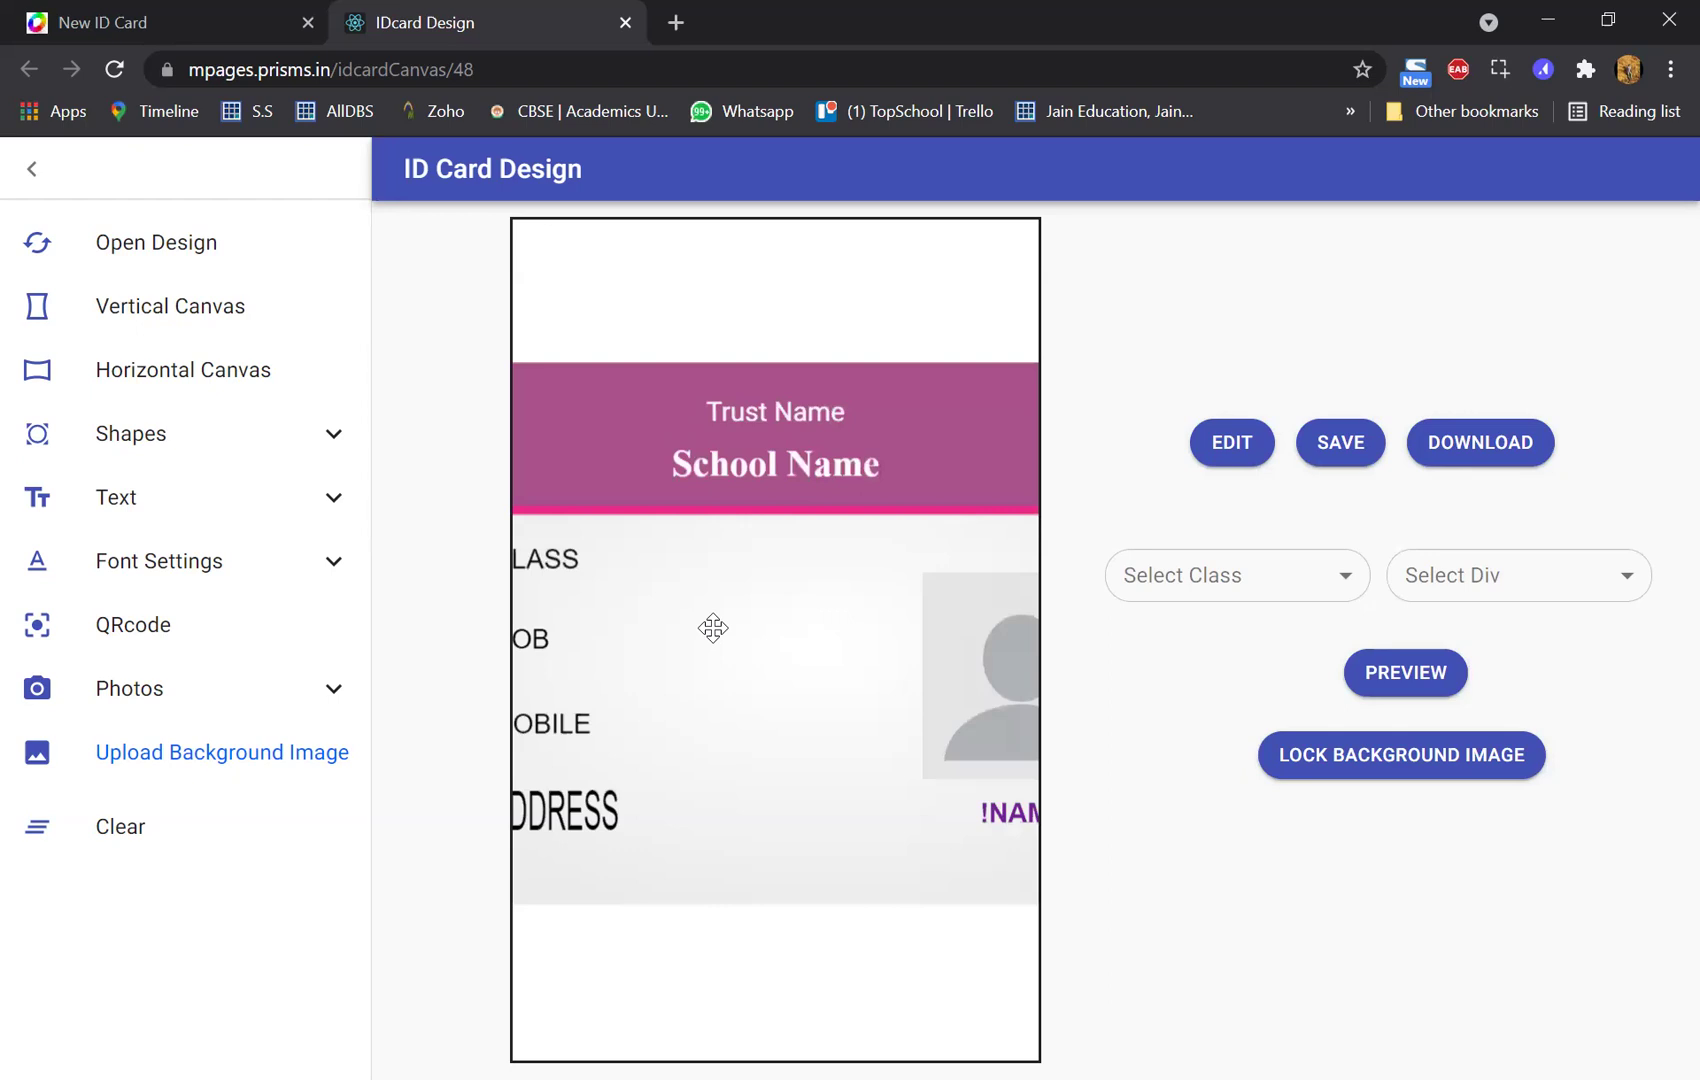
click(167, 290)
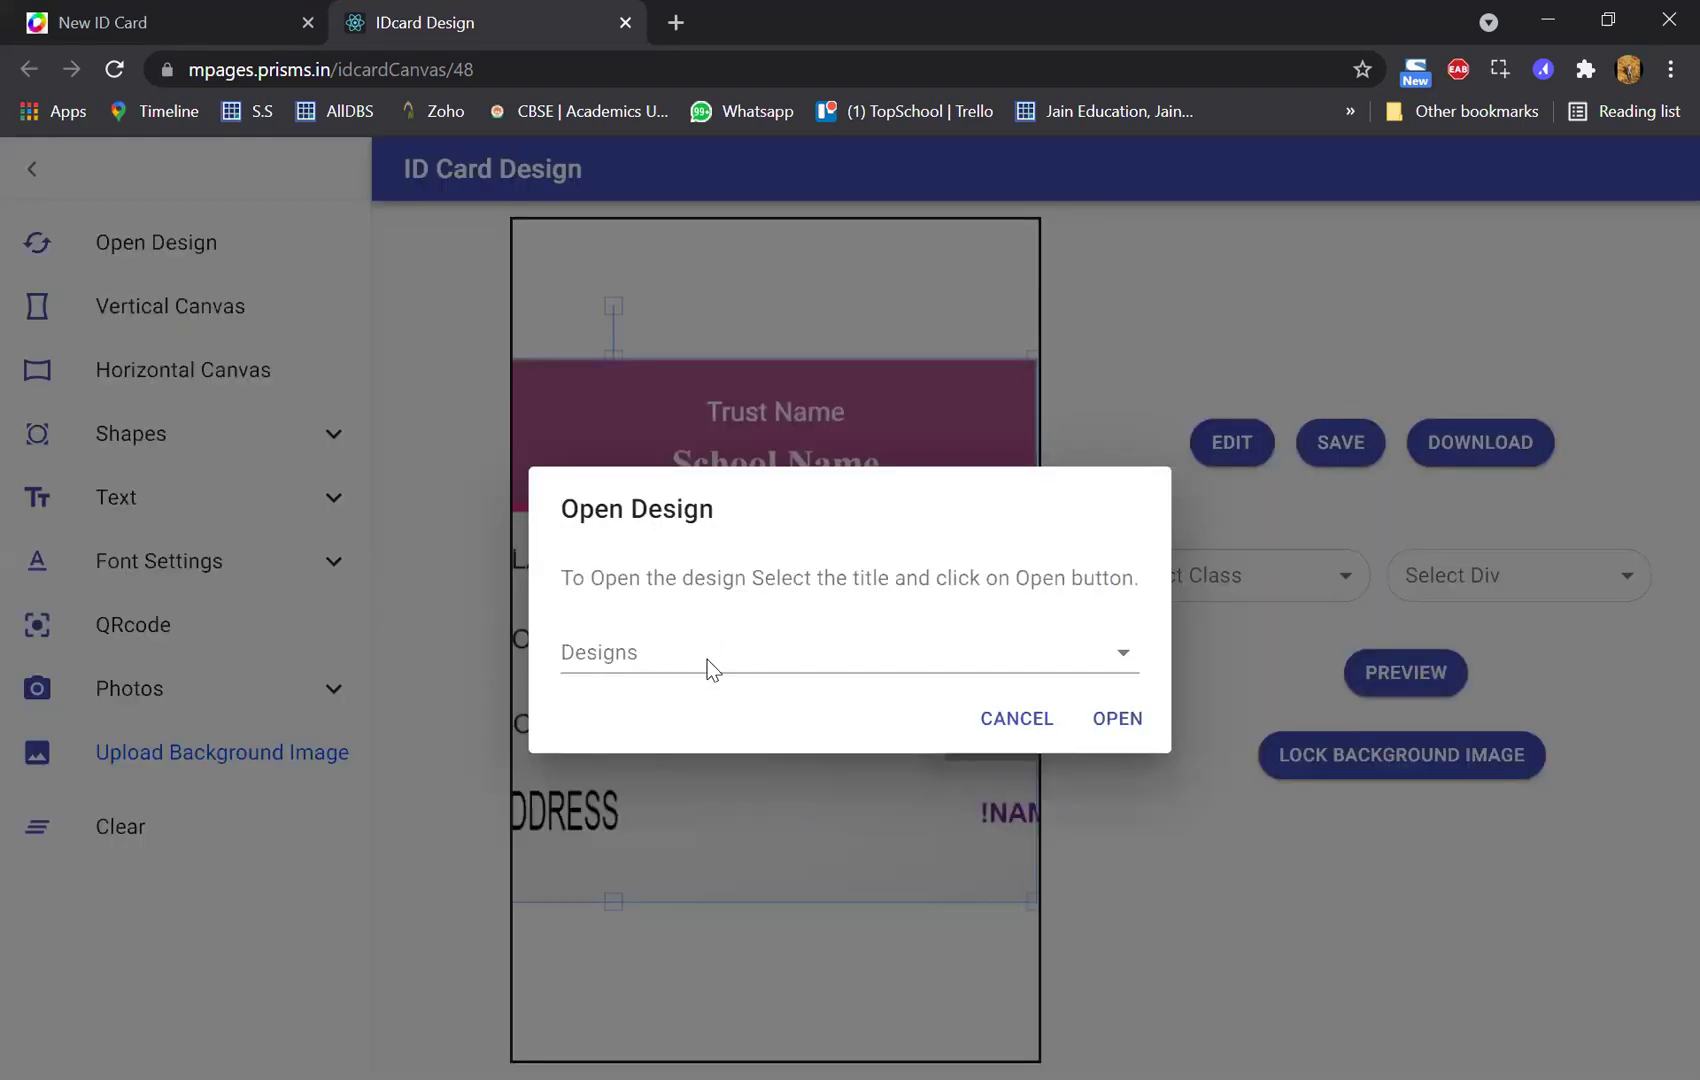
click(707, 659)
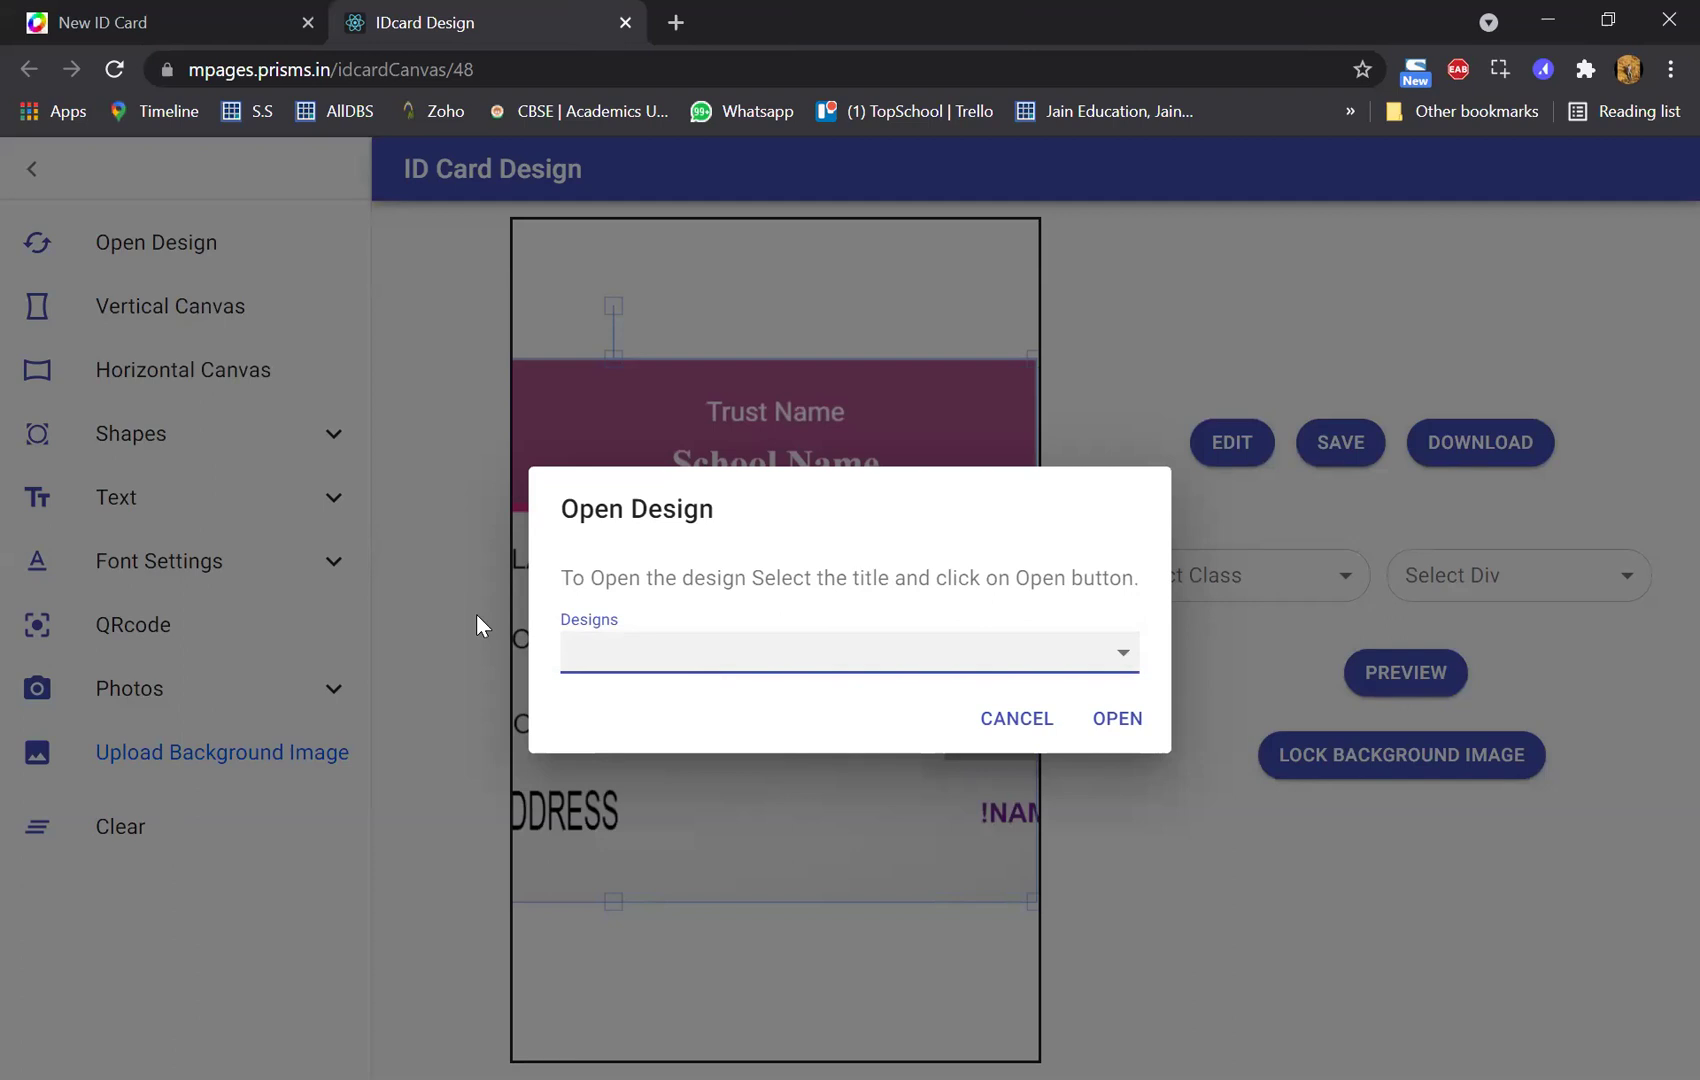
key(Escape)
click(155, 235)
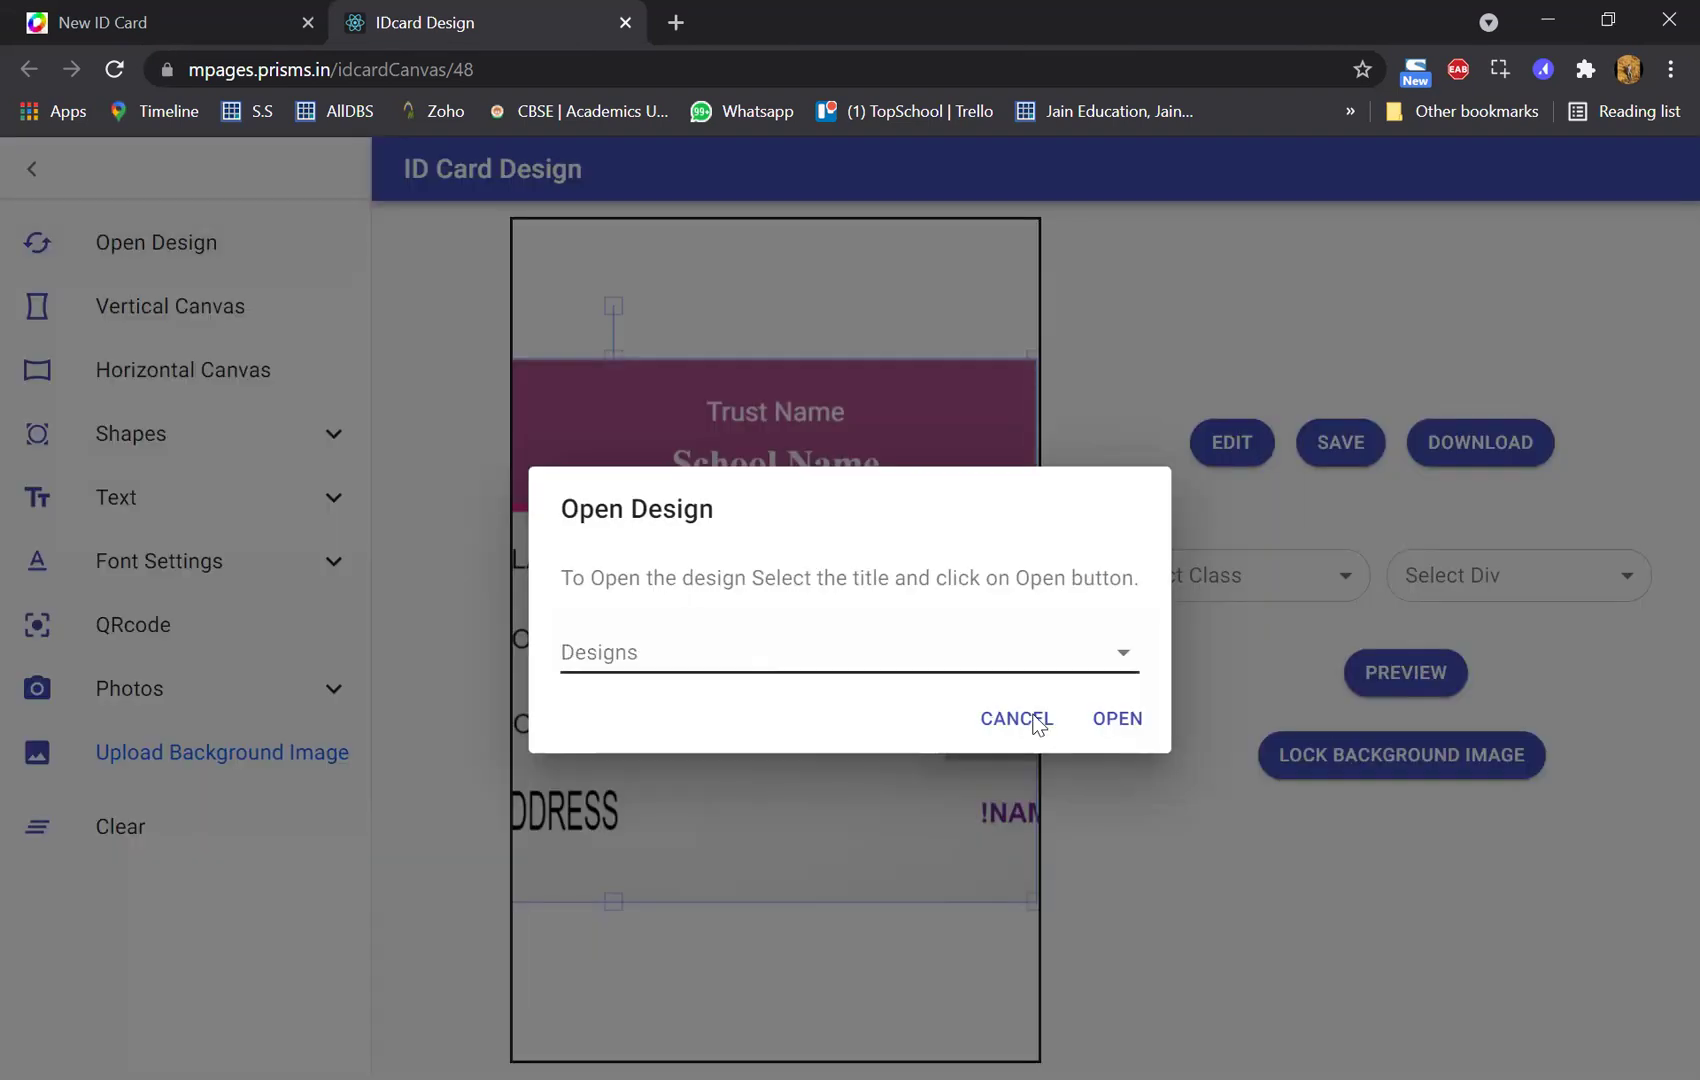
click(870, 652)
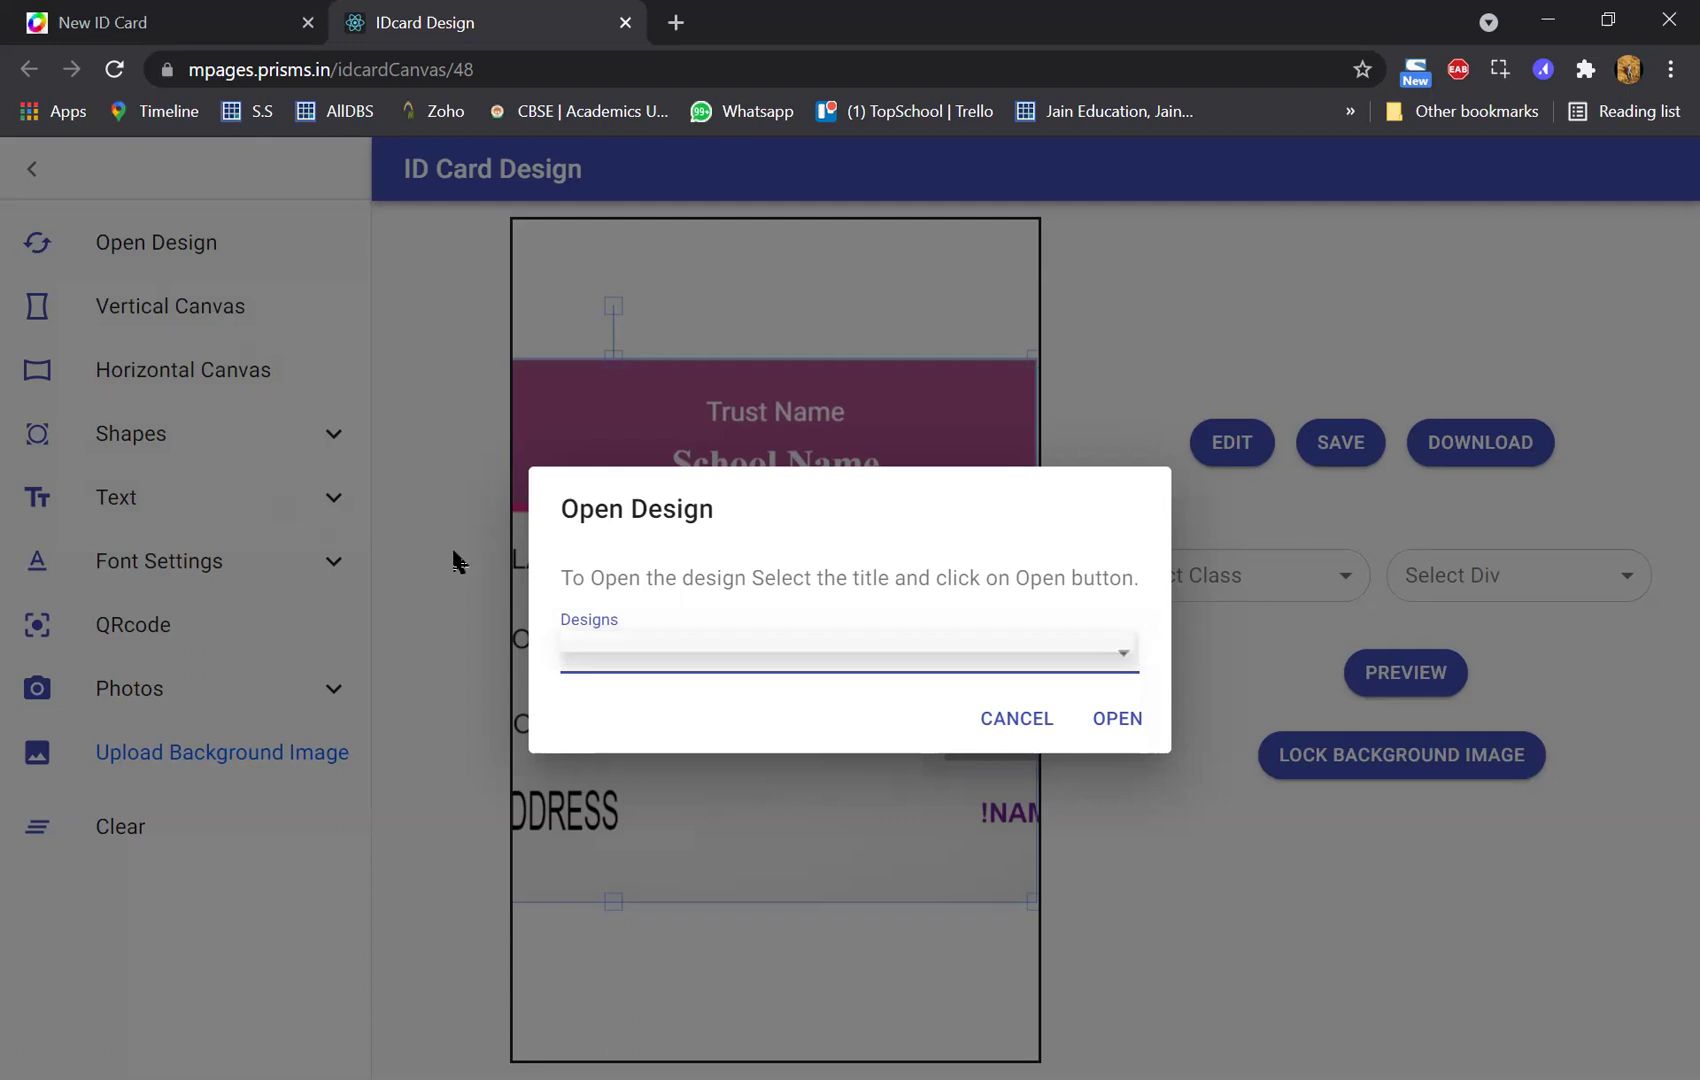
click(554, 444)
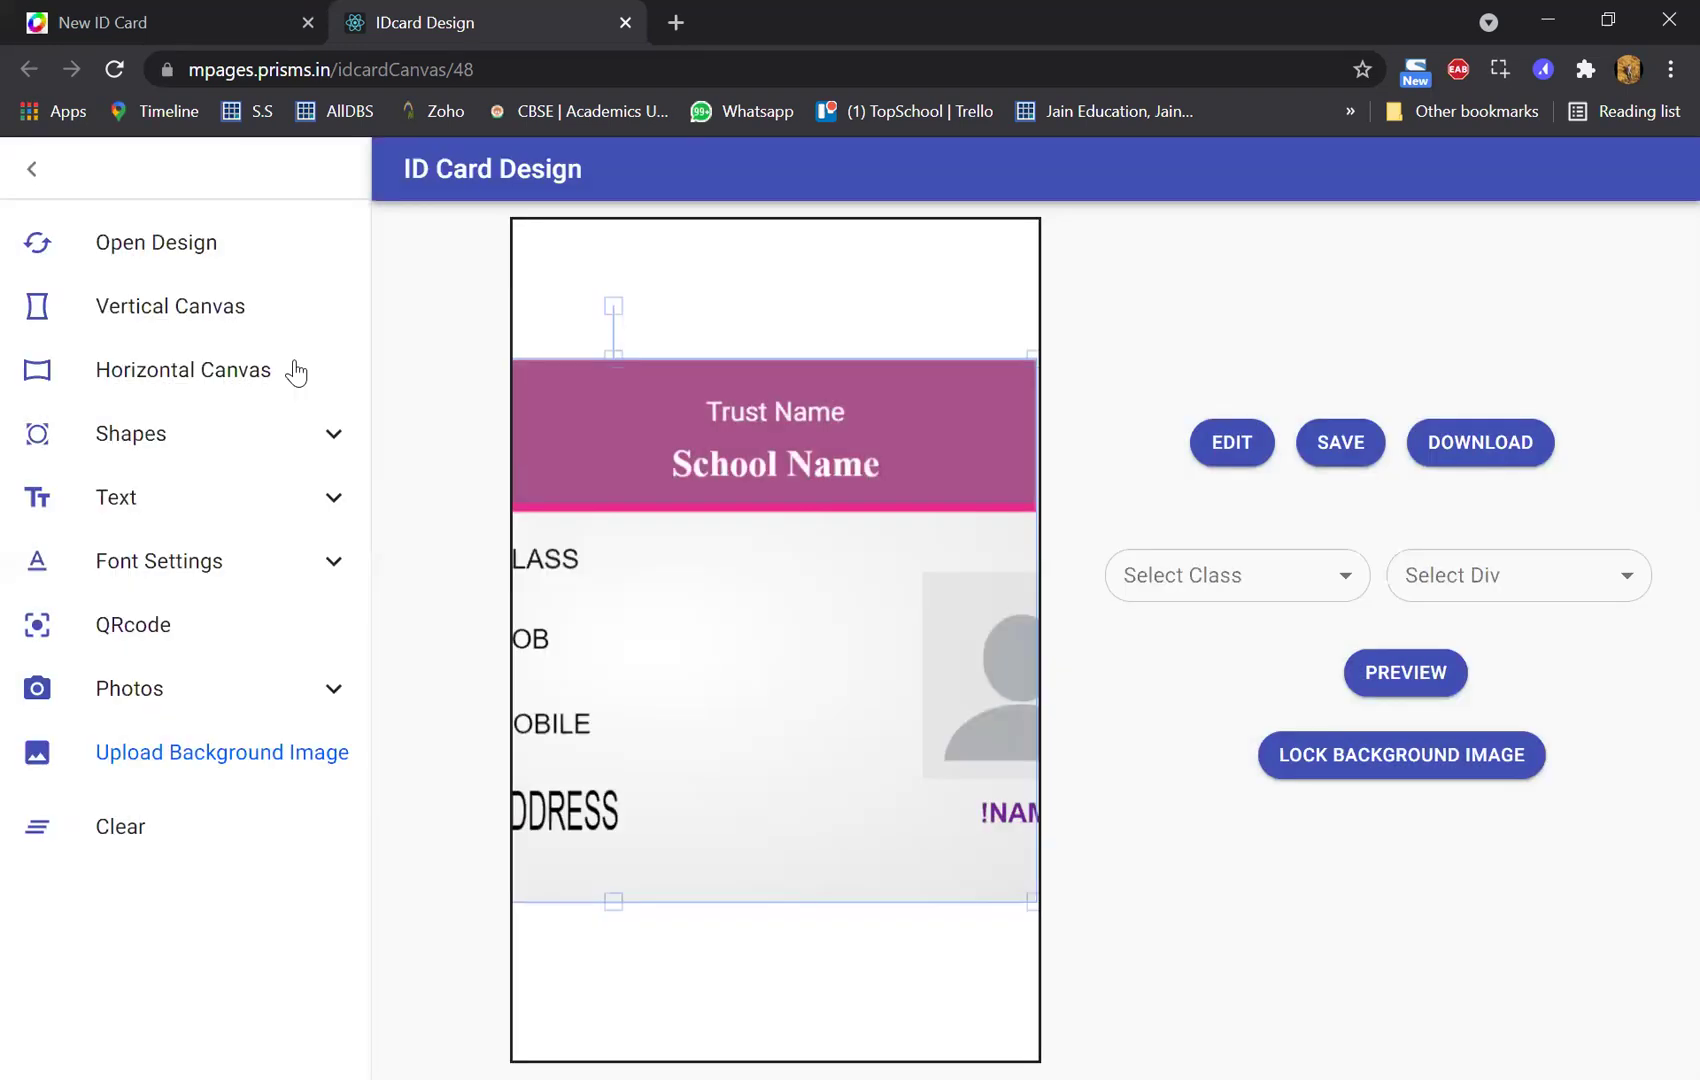
- Examine the shape options and the student, father and mother photo options among the design tools
click(165, 440)
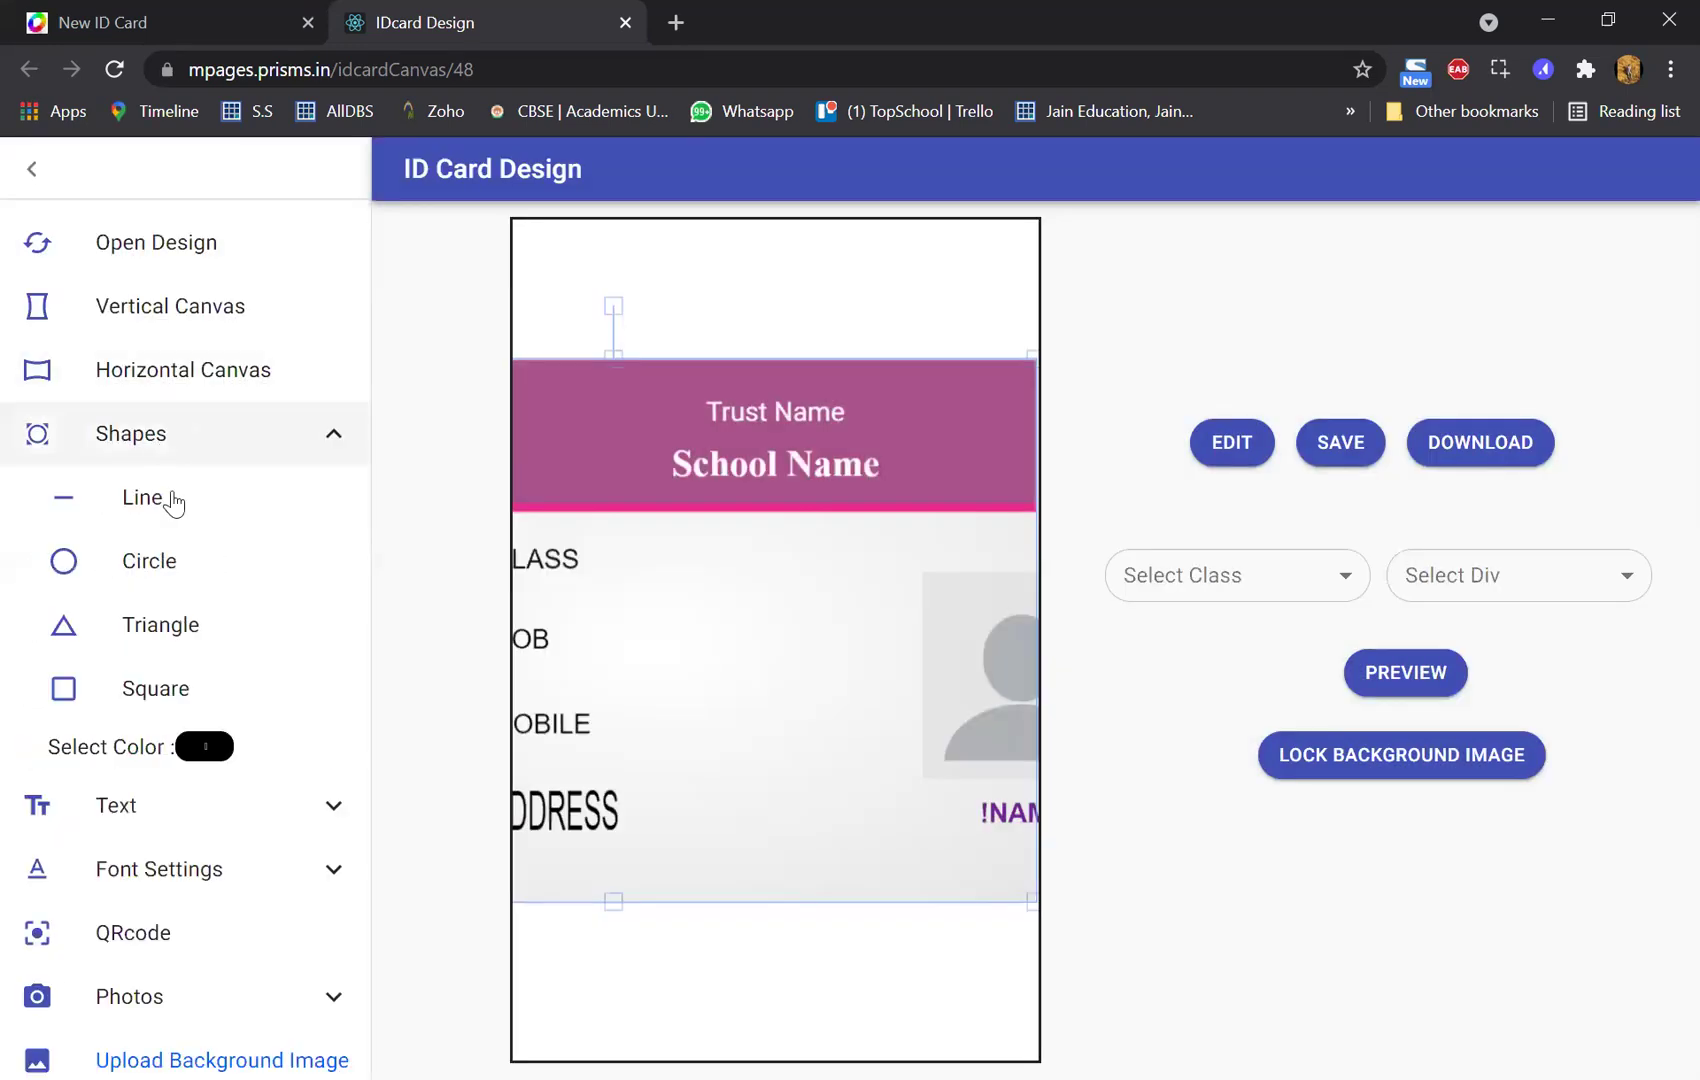
click(171, 688)
click(167, 688)
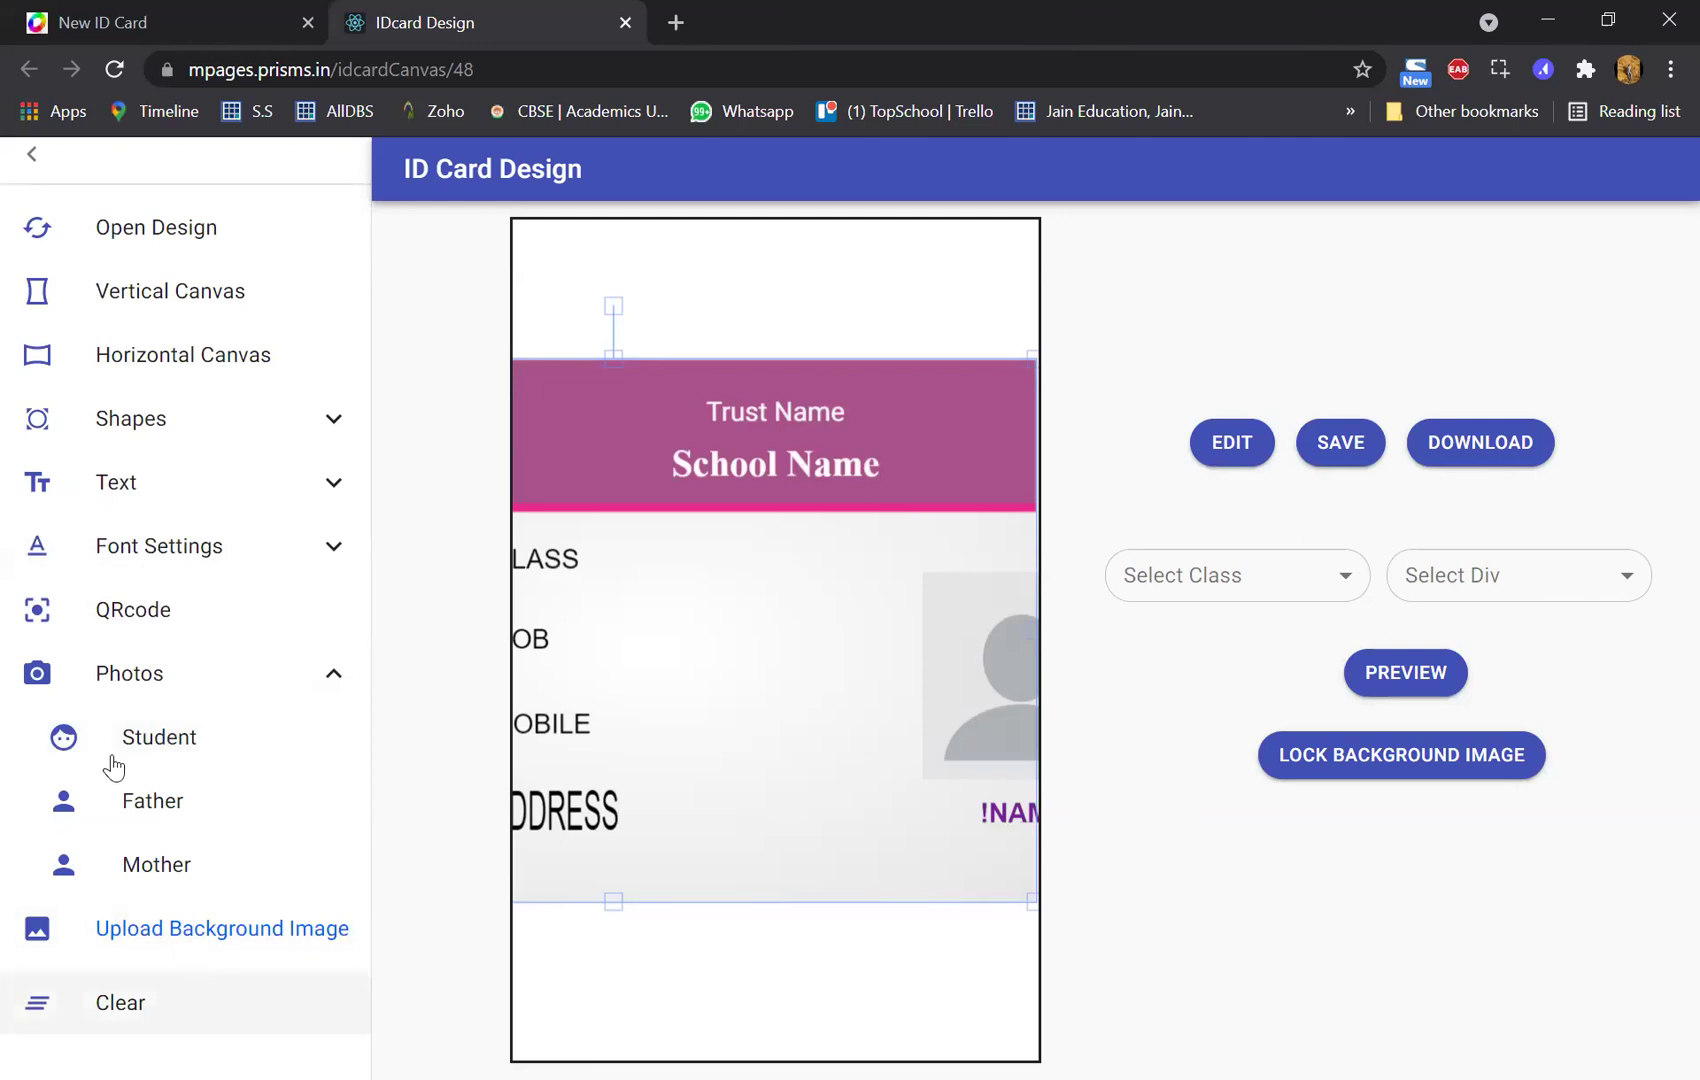
scroll(112, 768, up, 1)
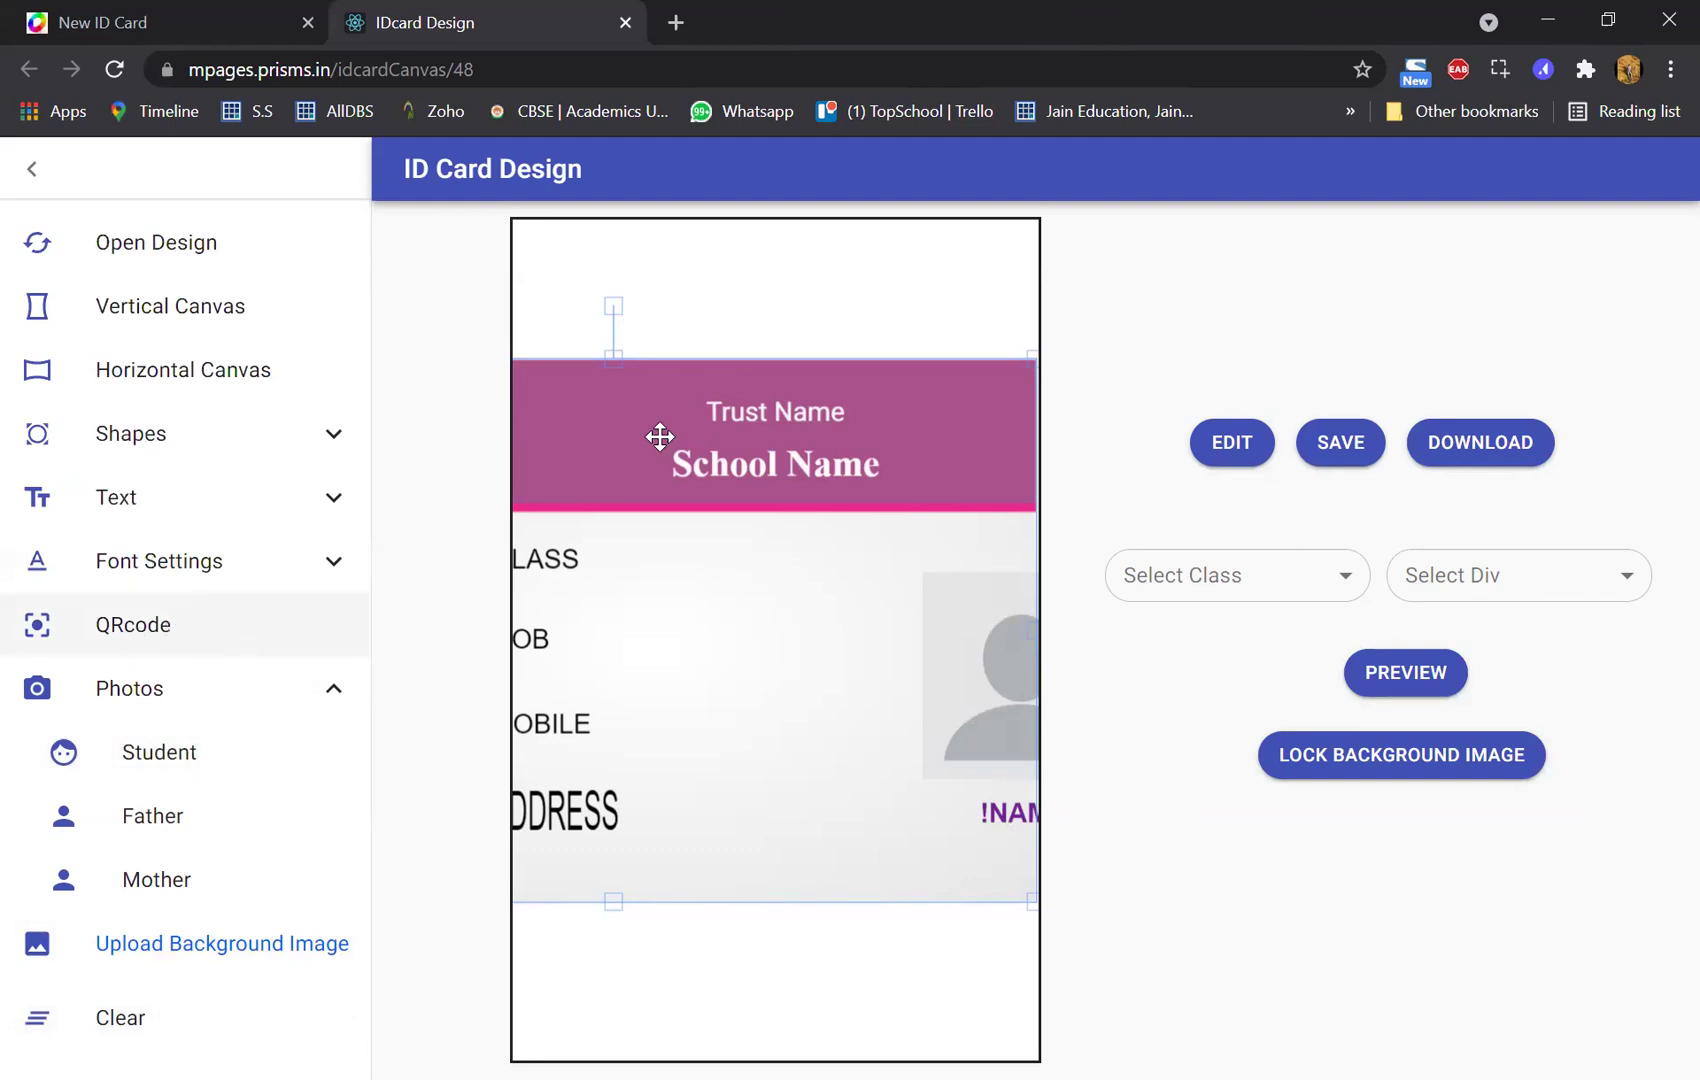
- Show the Proof Reading page in the New ID Card browser tab, and close the IDcard Design browser tab
click(31, 168)
click(130, 18)
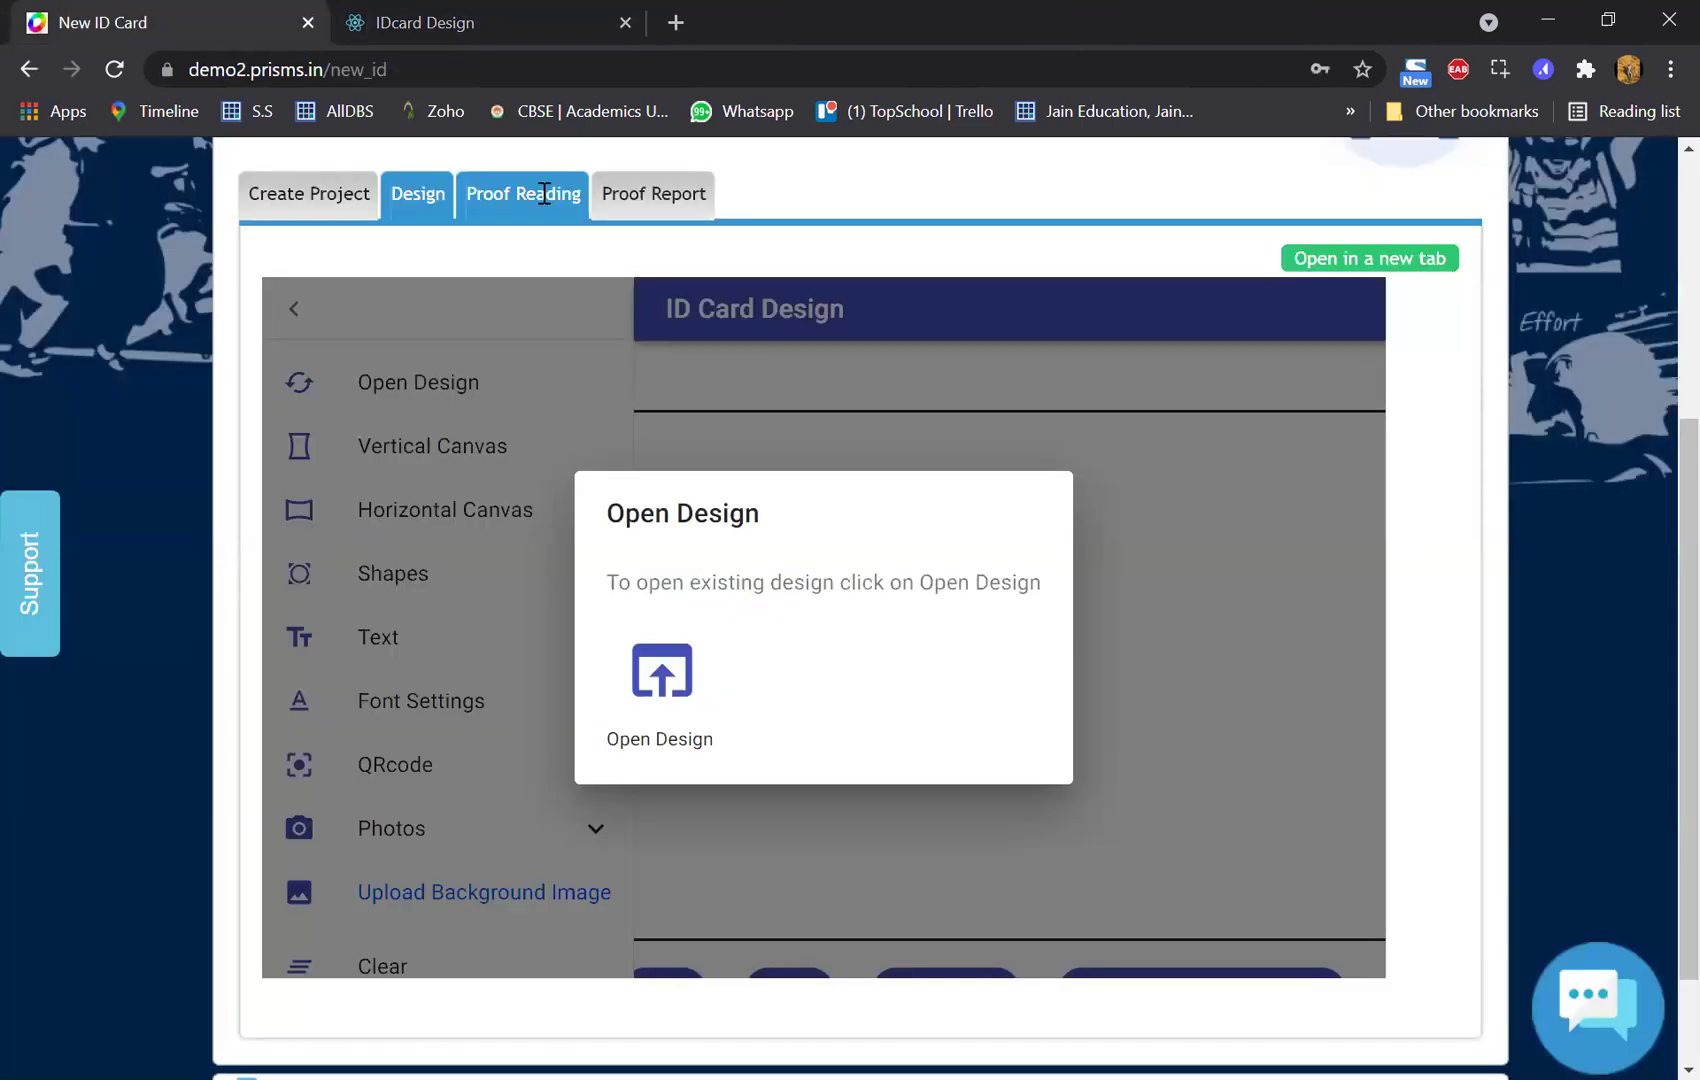
click(544, 193)
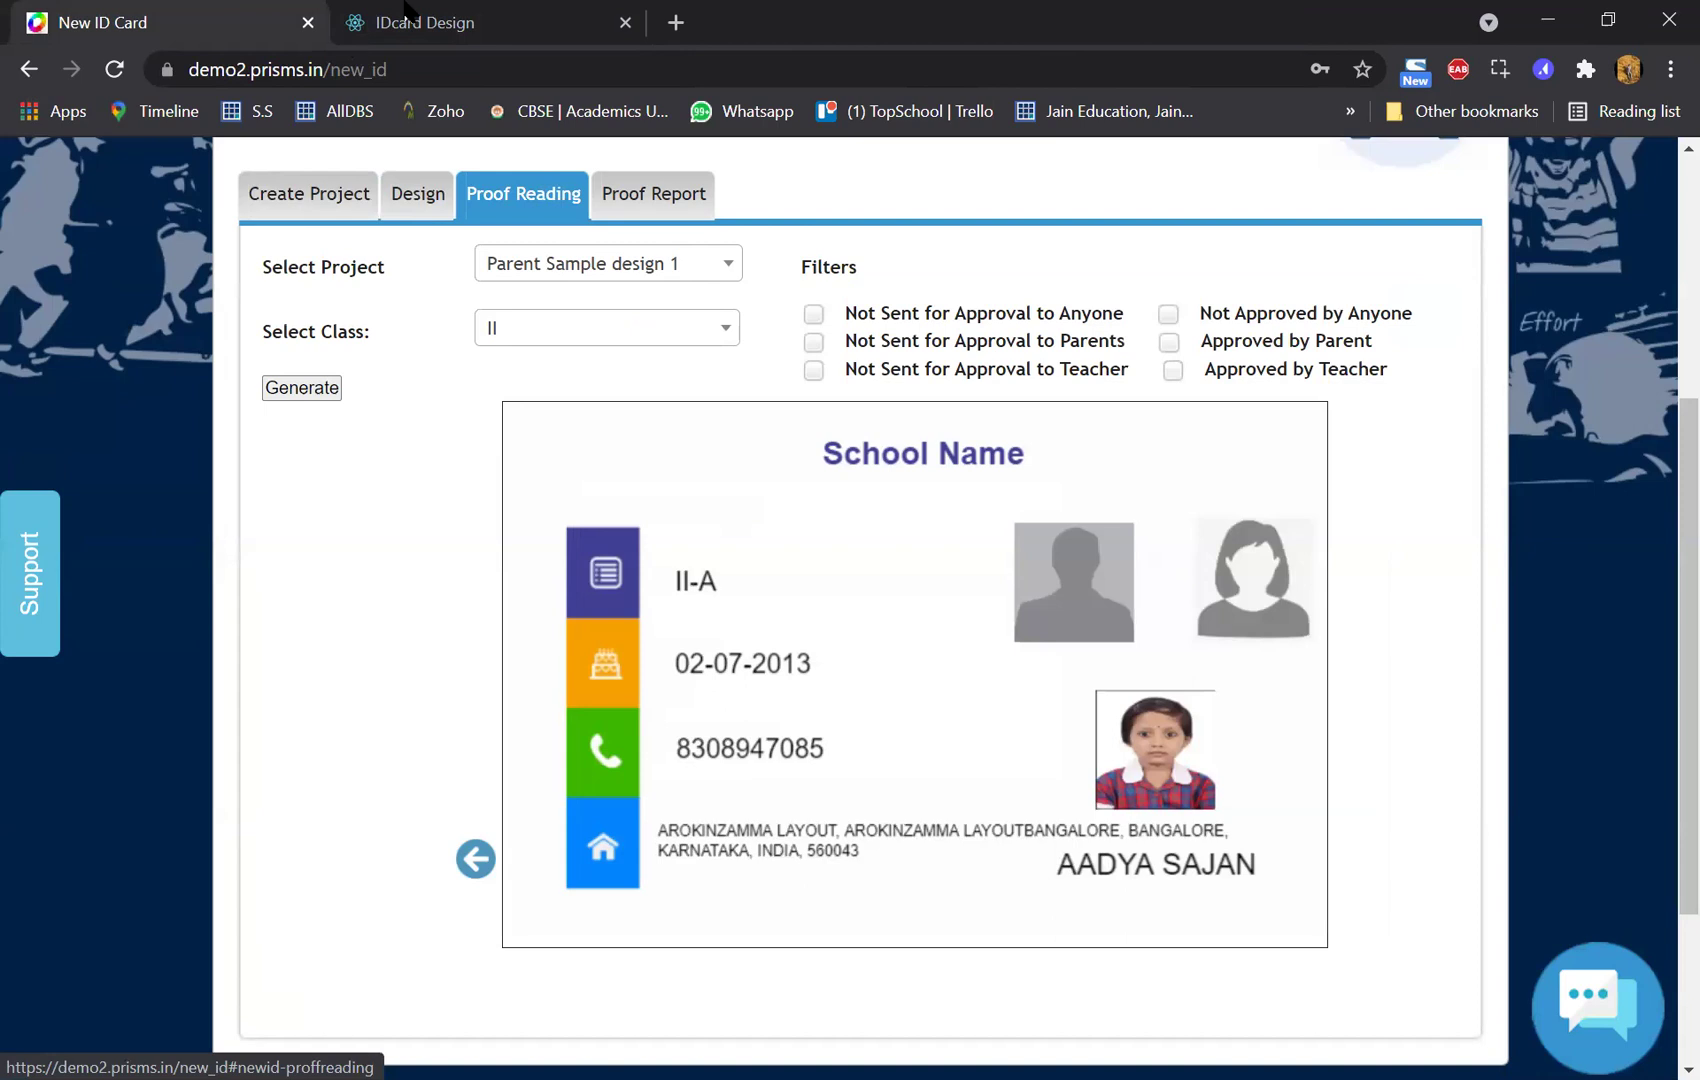
click(600, 24)
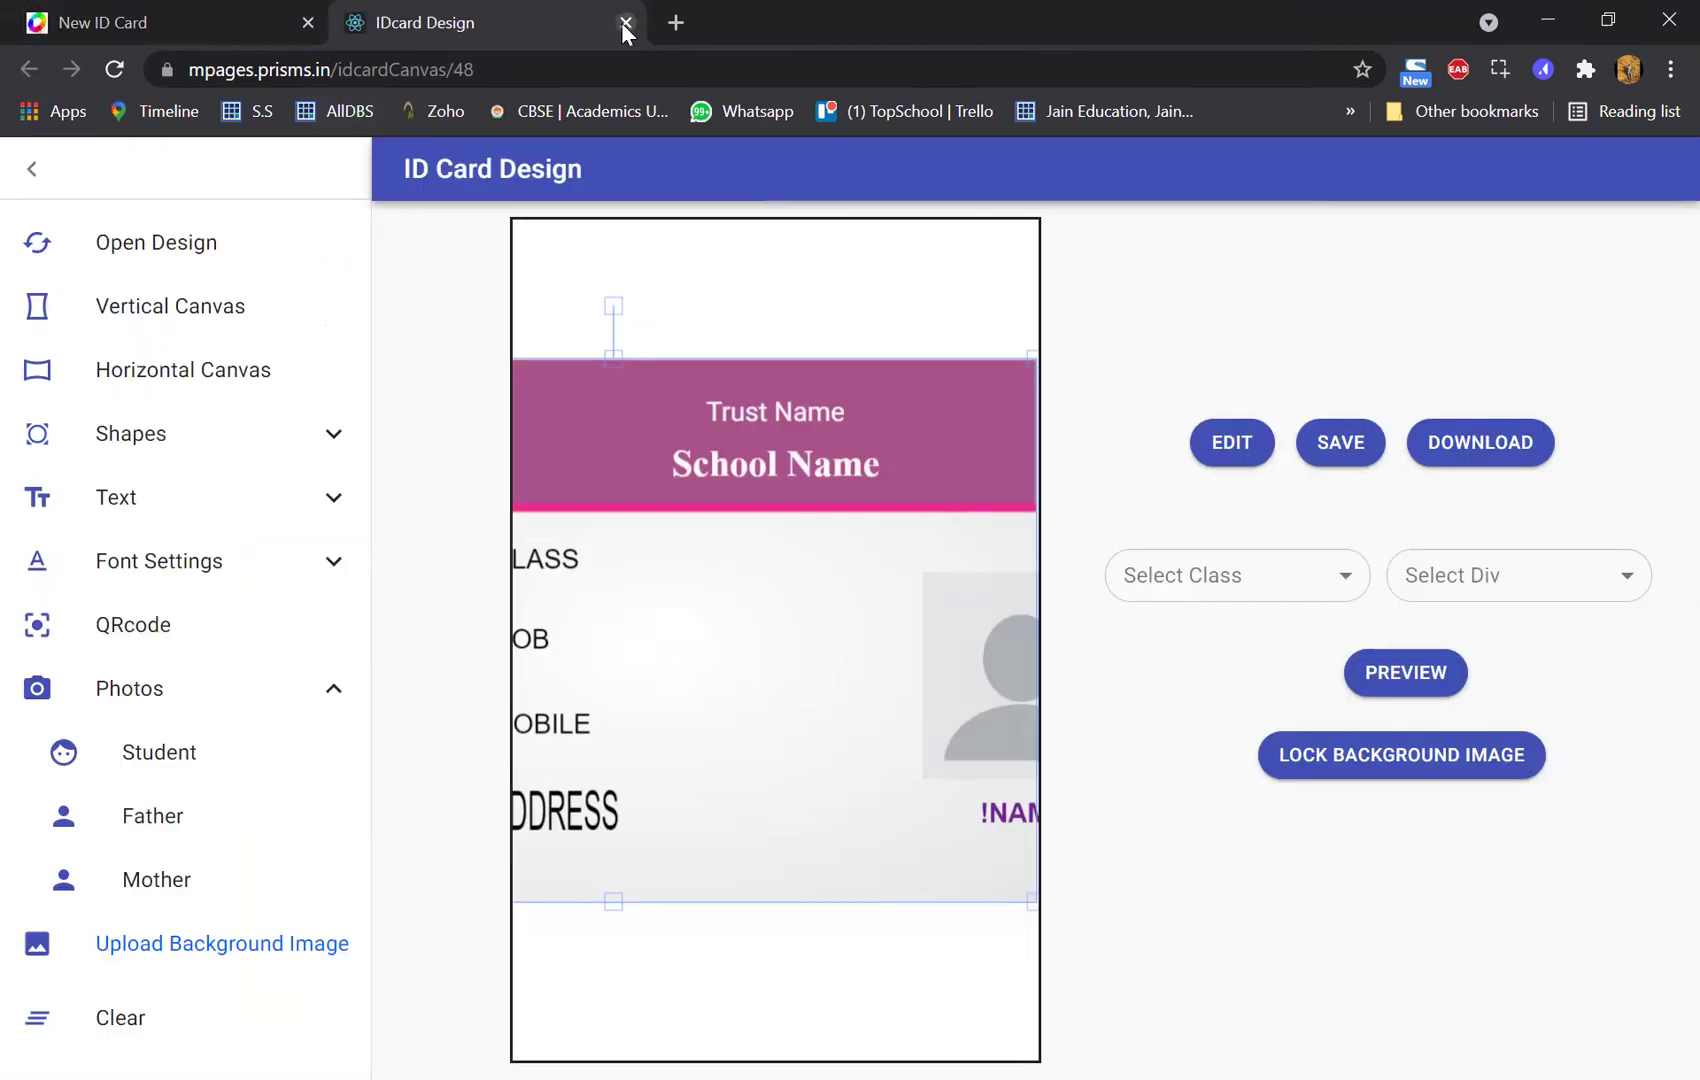
click(622, 23)
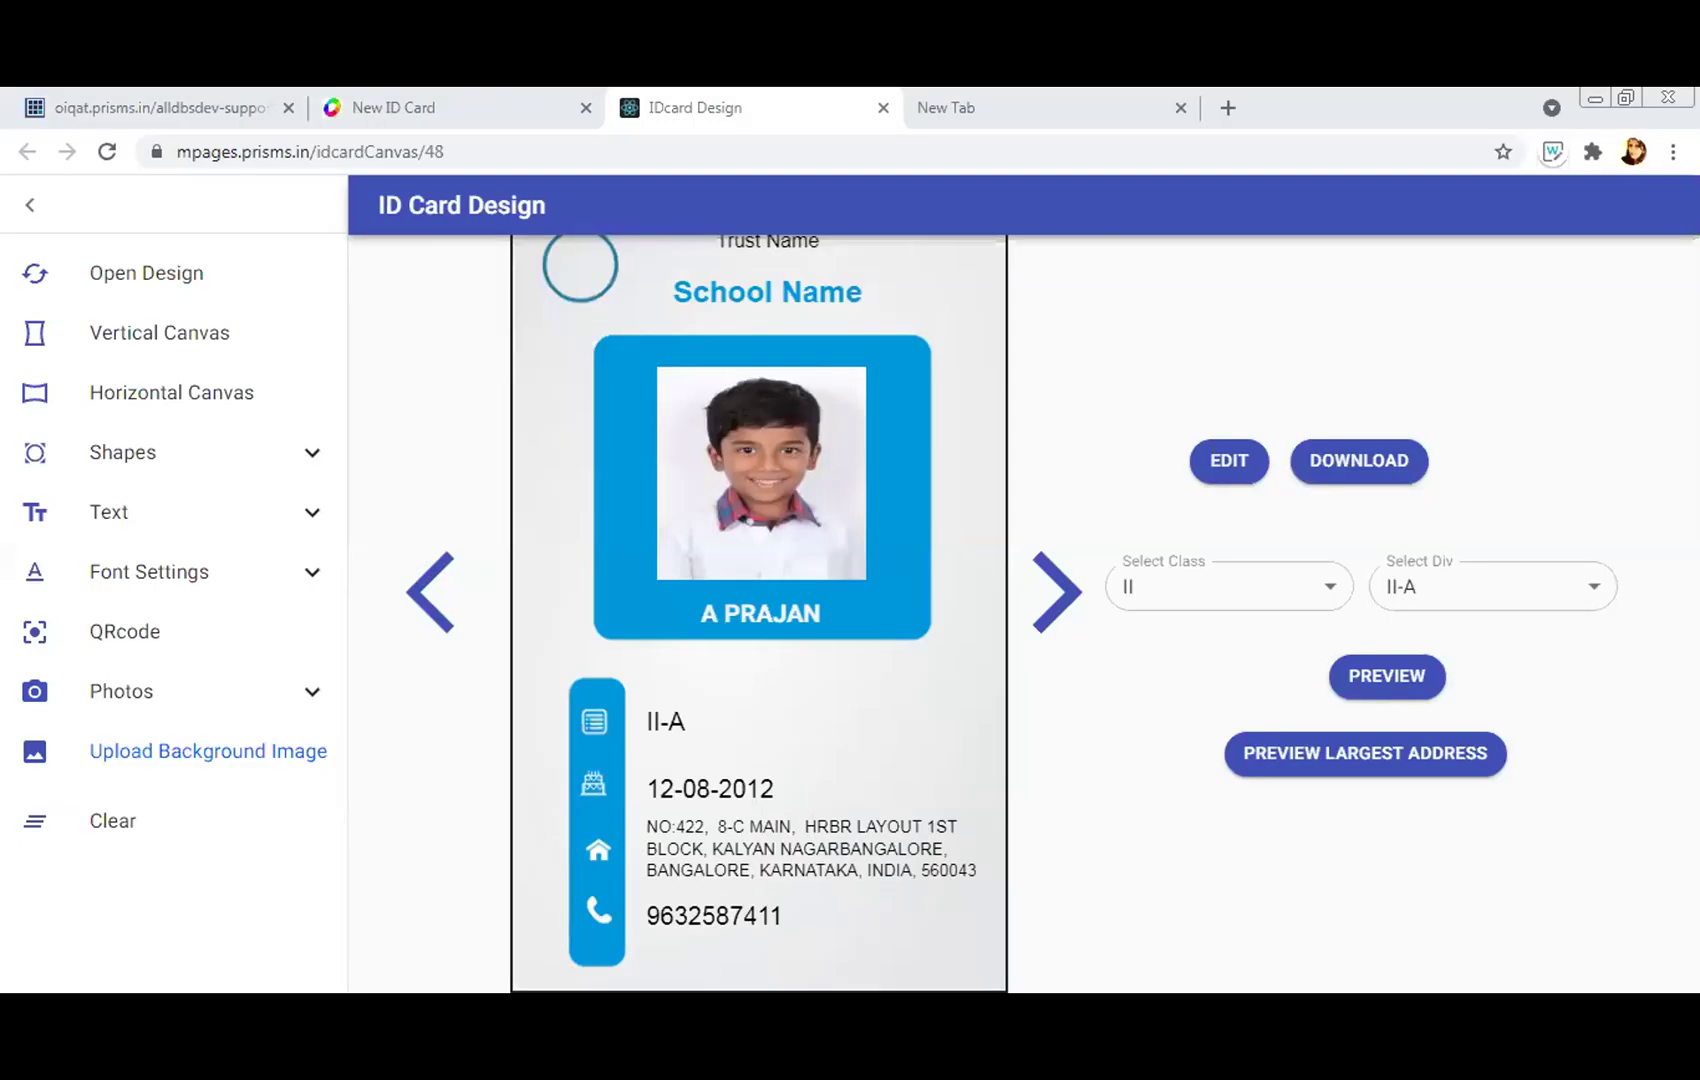
- Page through the class II-A students' card previews on the vertical design, checking each student's photo and details
click(1057, 592)
click(430, 593)
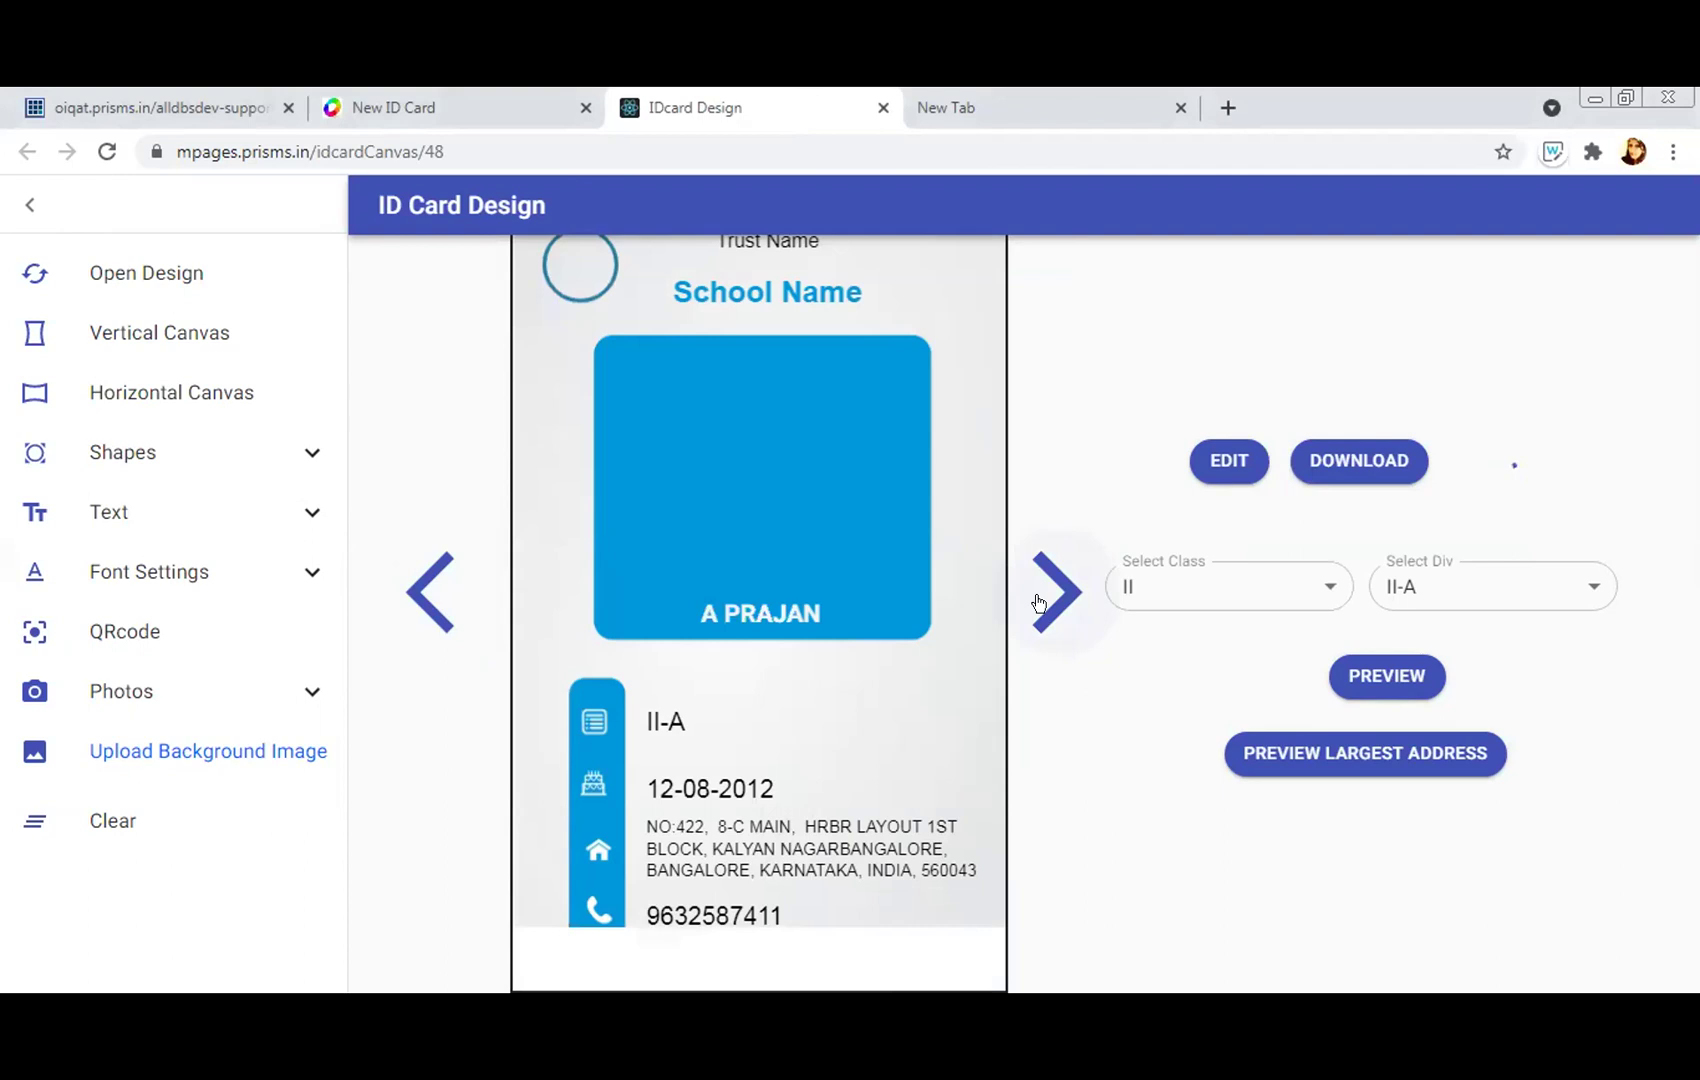
click(1038, 598)
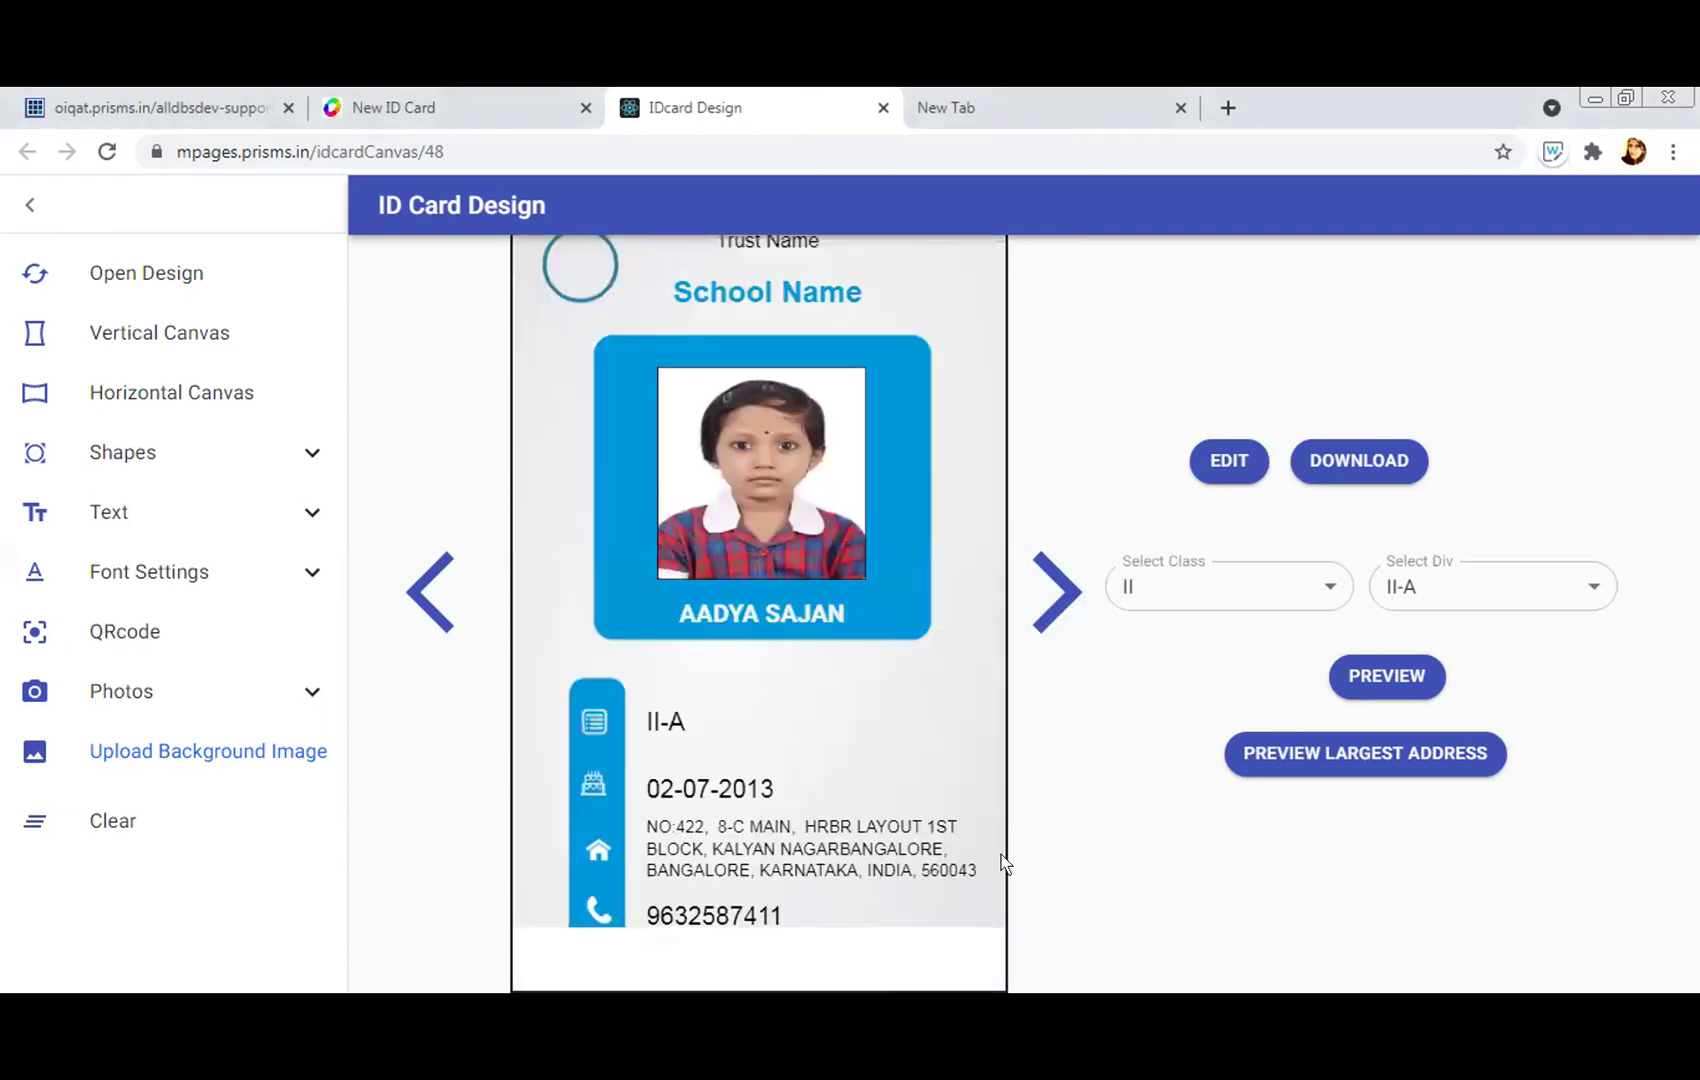
click(1060, 600)
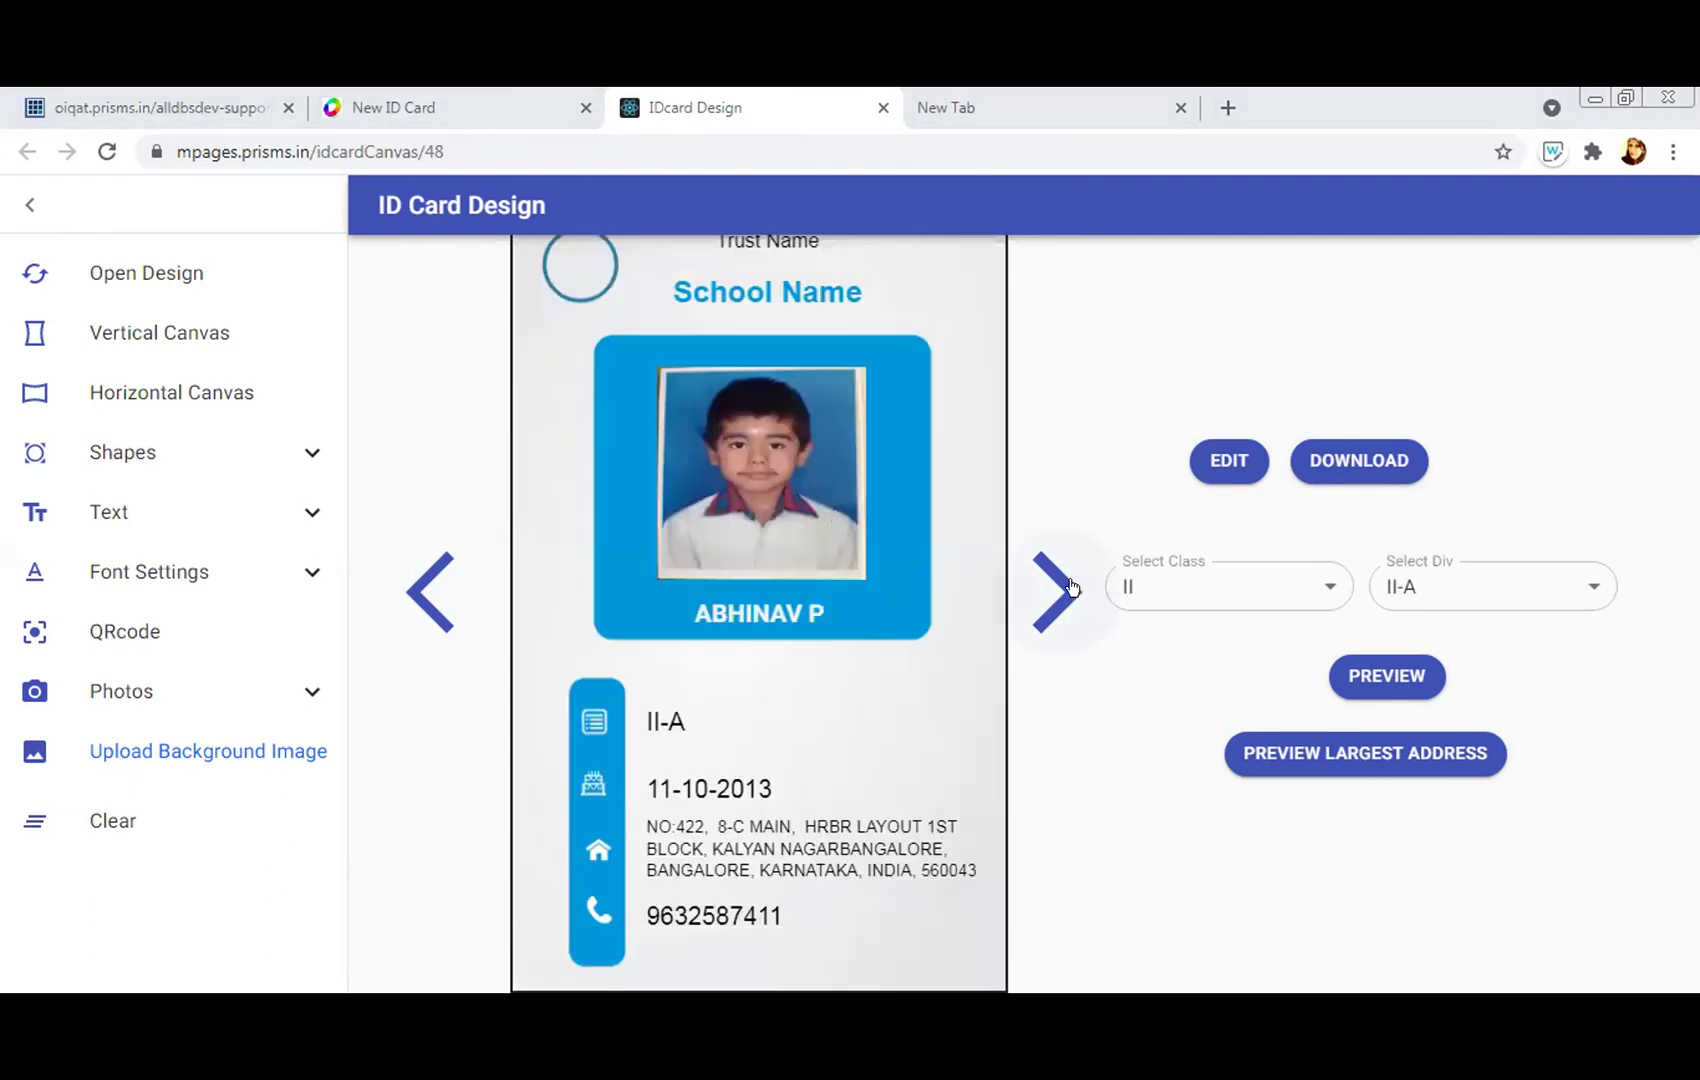
click(1068, 585)
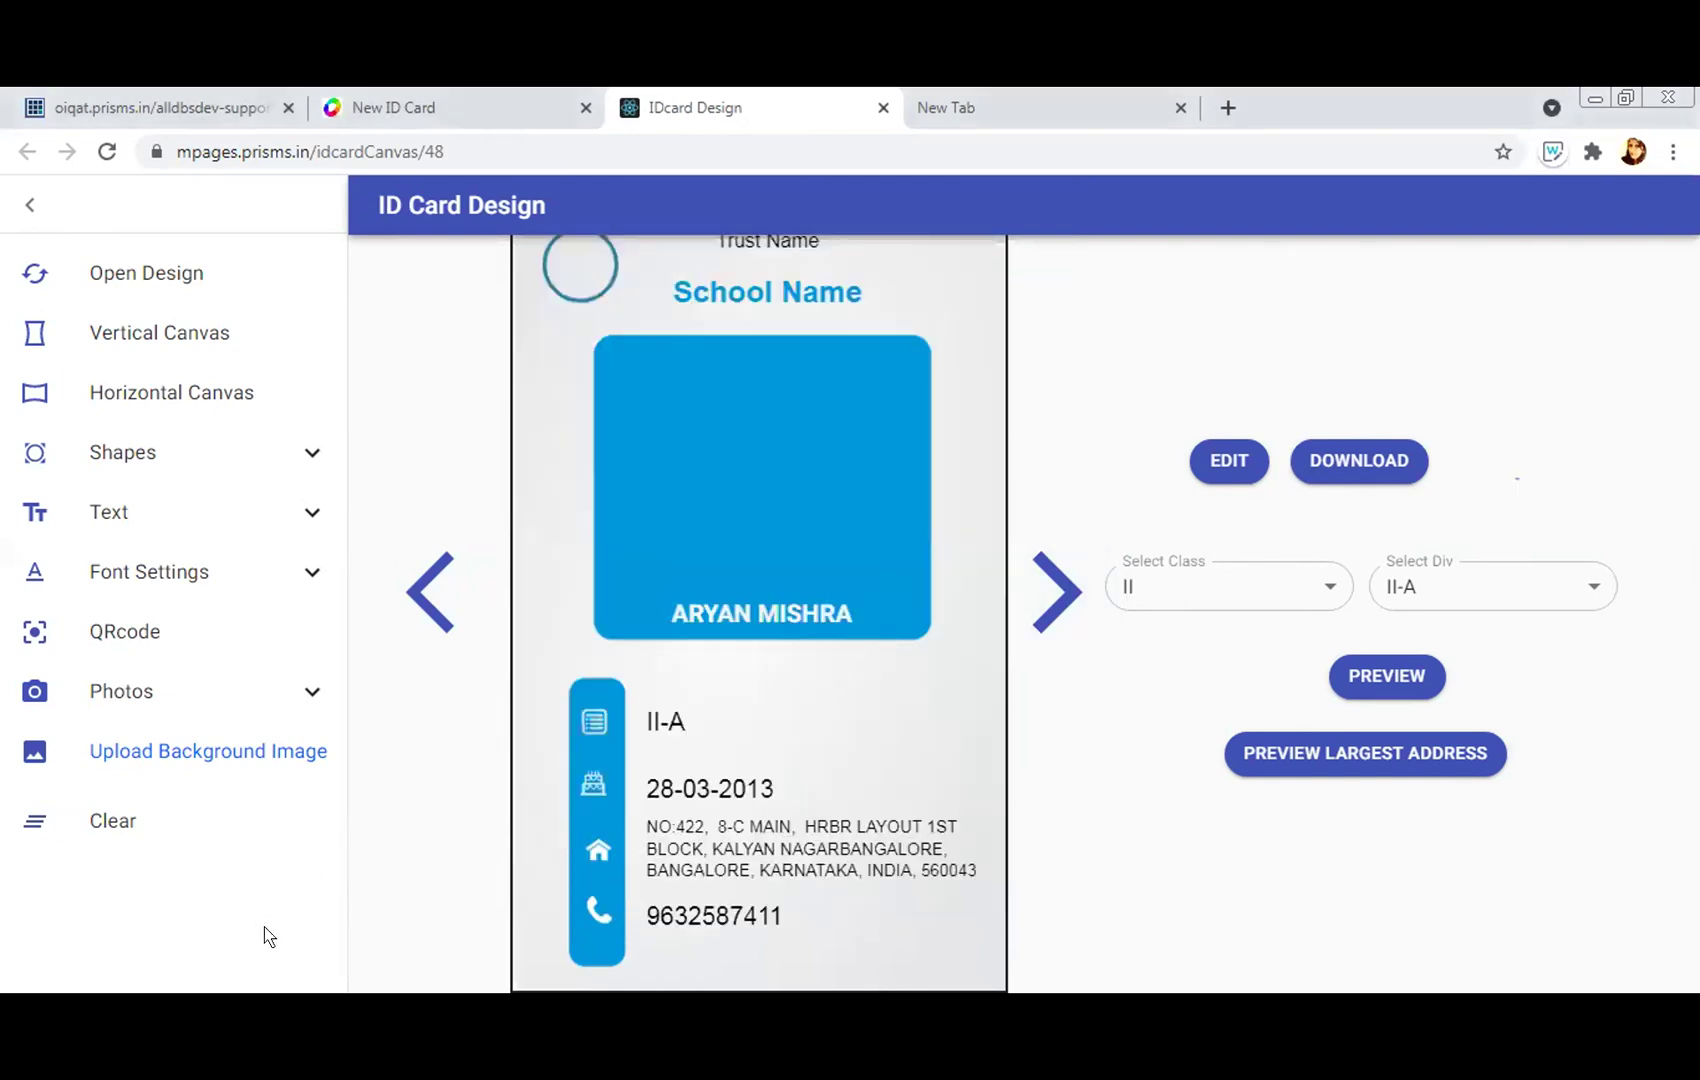
click(1048, 601)
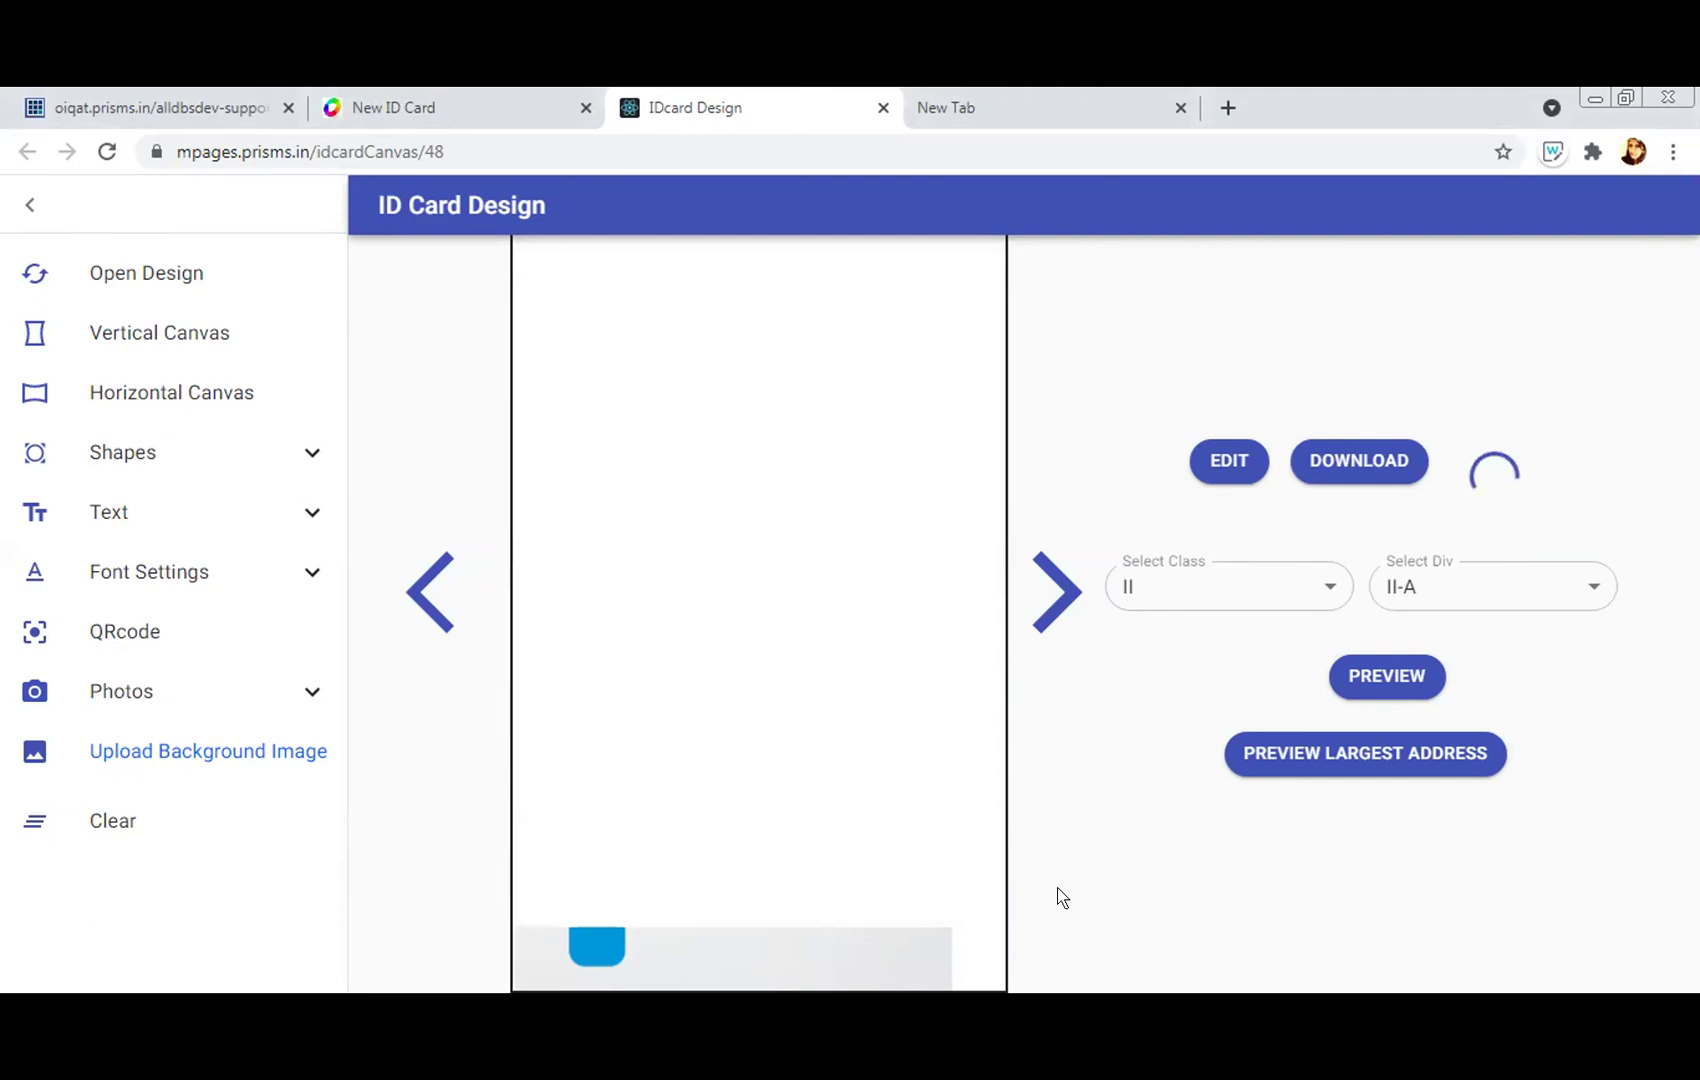